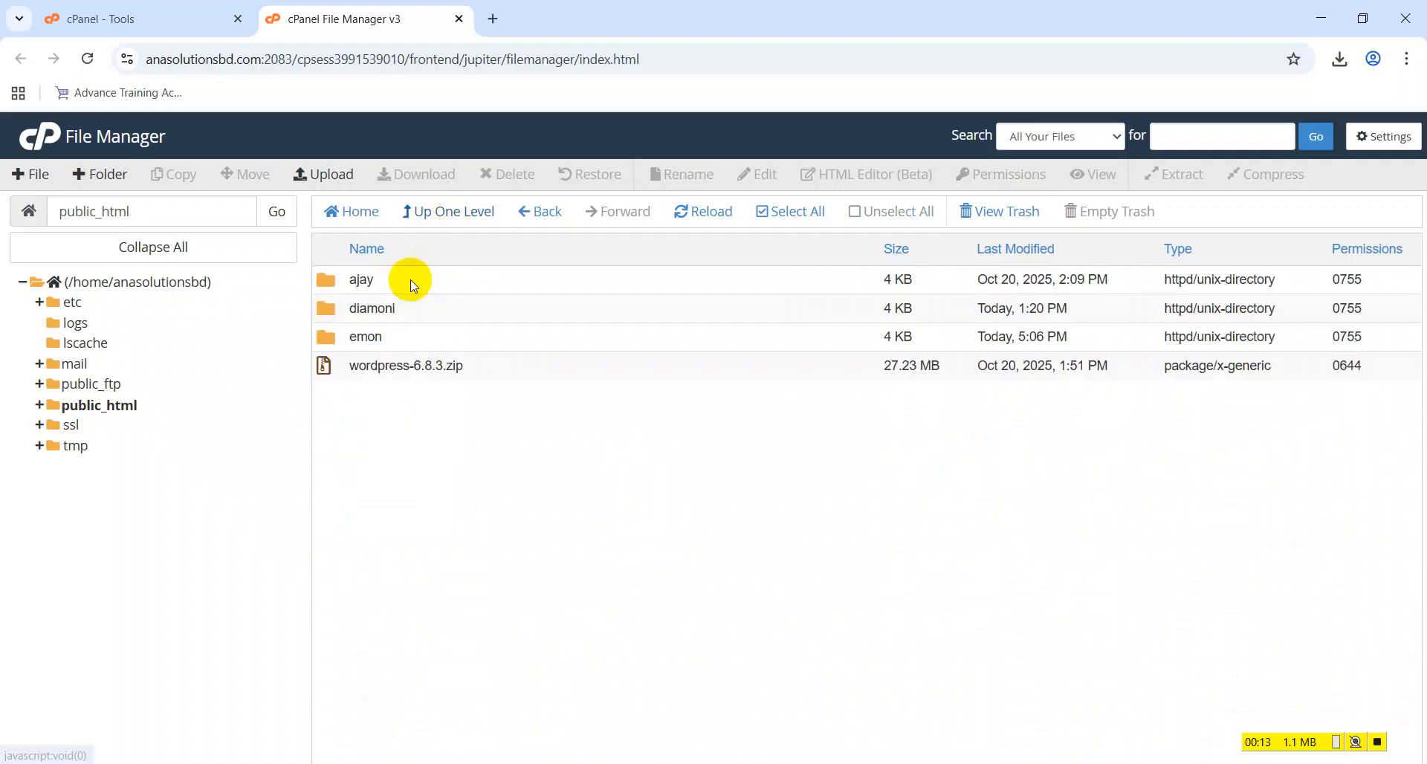
- Permanently delete the ajay folder from public_html, skipping the trash, then return to cPanel Tools
{"action": "left_click", "coordinate": [510, 175]}
{"action": "left_click", "coordinate": [578, 446]}
{"action": "left_click", "coordinate": [870, 498]}
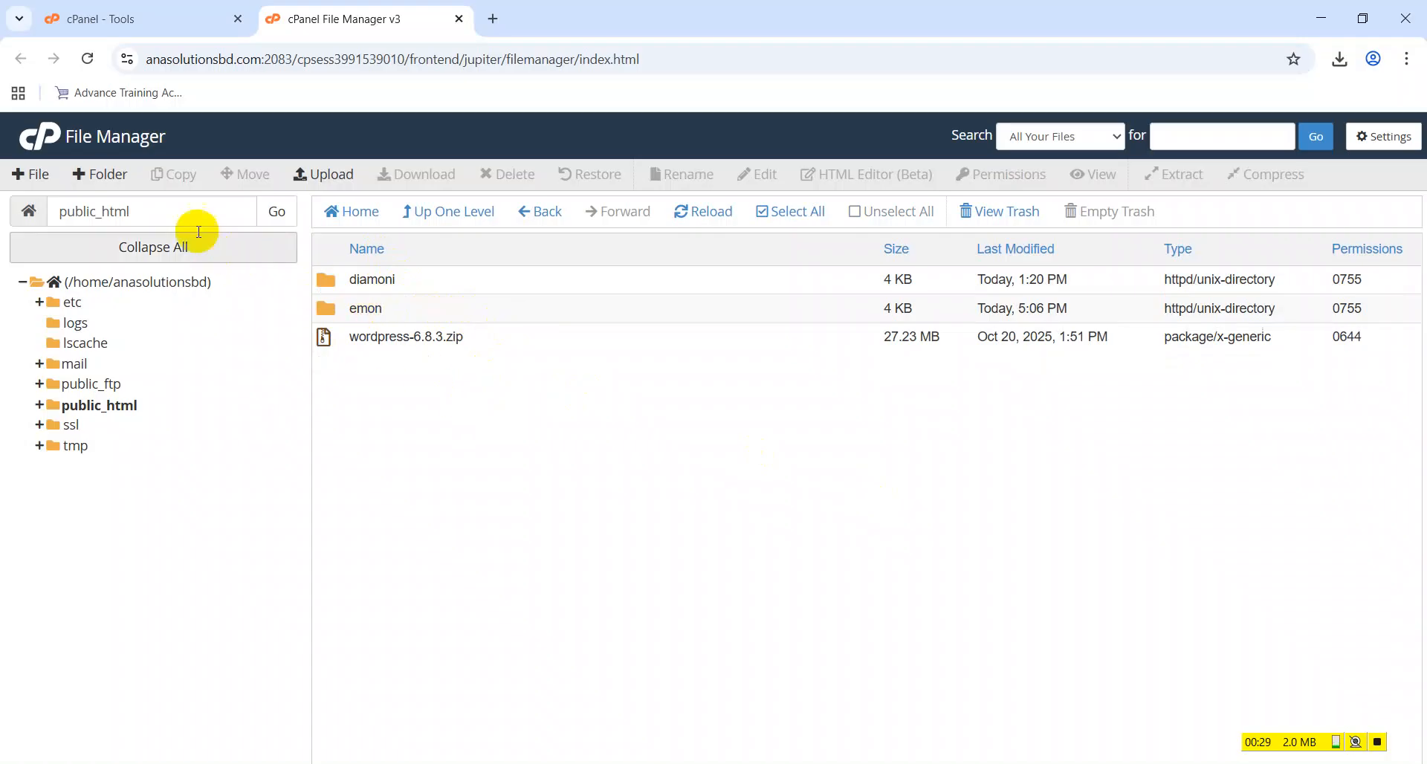
{"action": "left_click", "coordinate": [184, 26]}
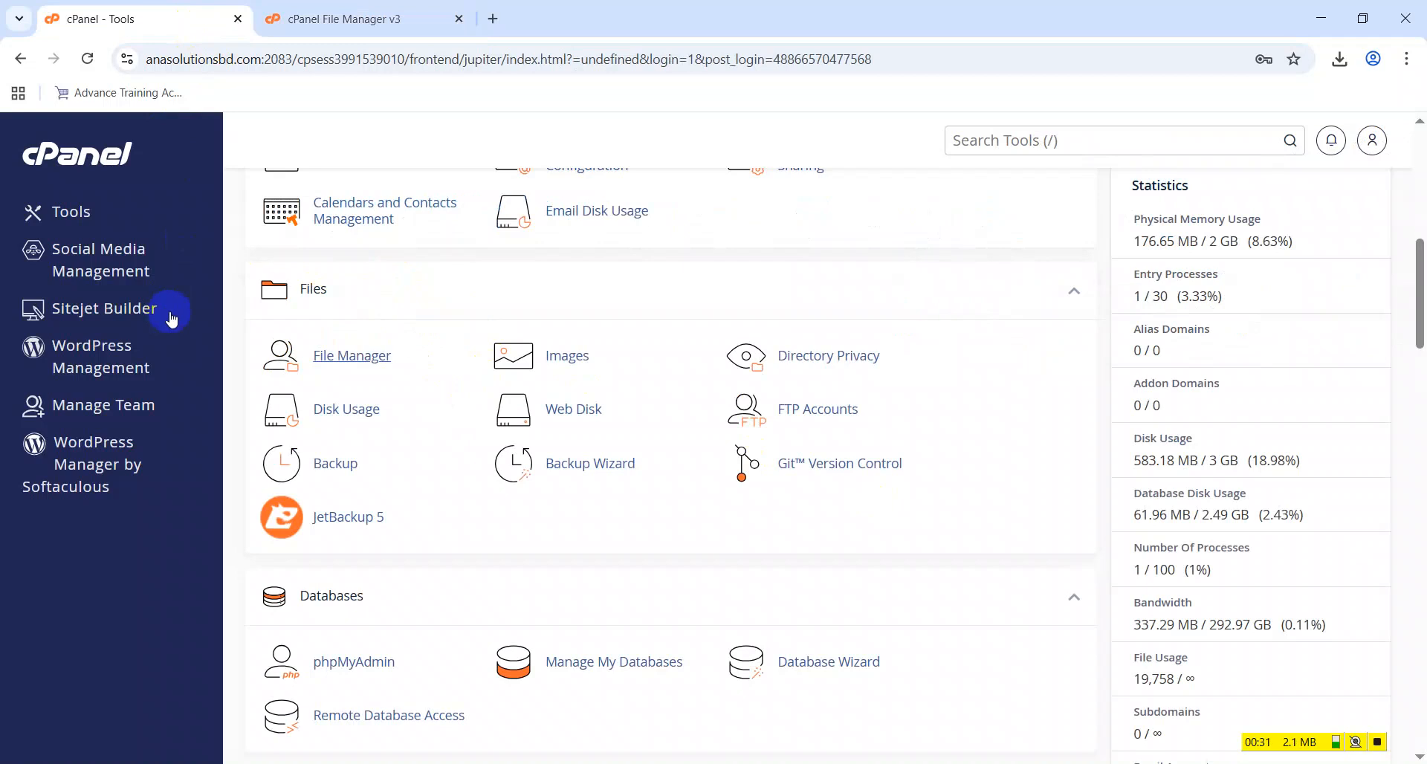
- Scroll the Tools page down to the Domains section to reach WordPress Management
{"action": "scroll", "coordinate": [203, 404], "scroll_direction": "down", "scroll_amount": 3}
{"action": "scroll", "coordinate": [204, 403], "scroll_direction": "down", "scroll_amount": 1}
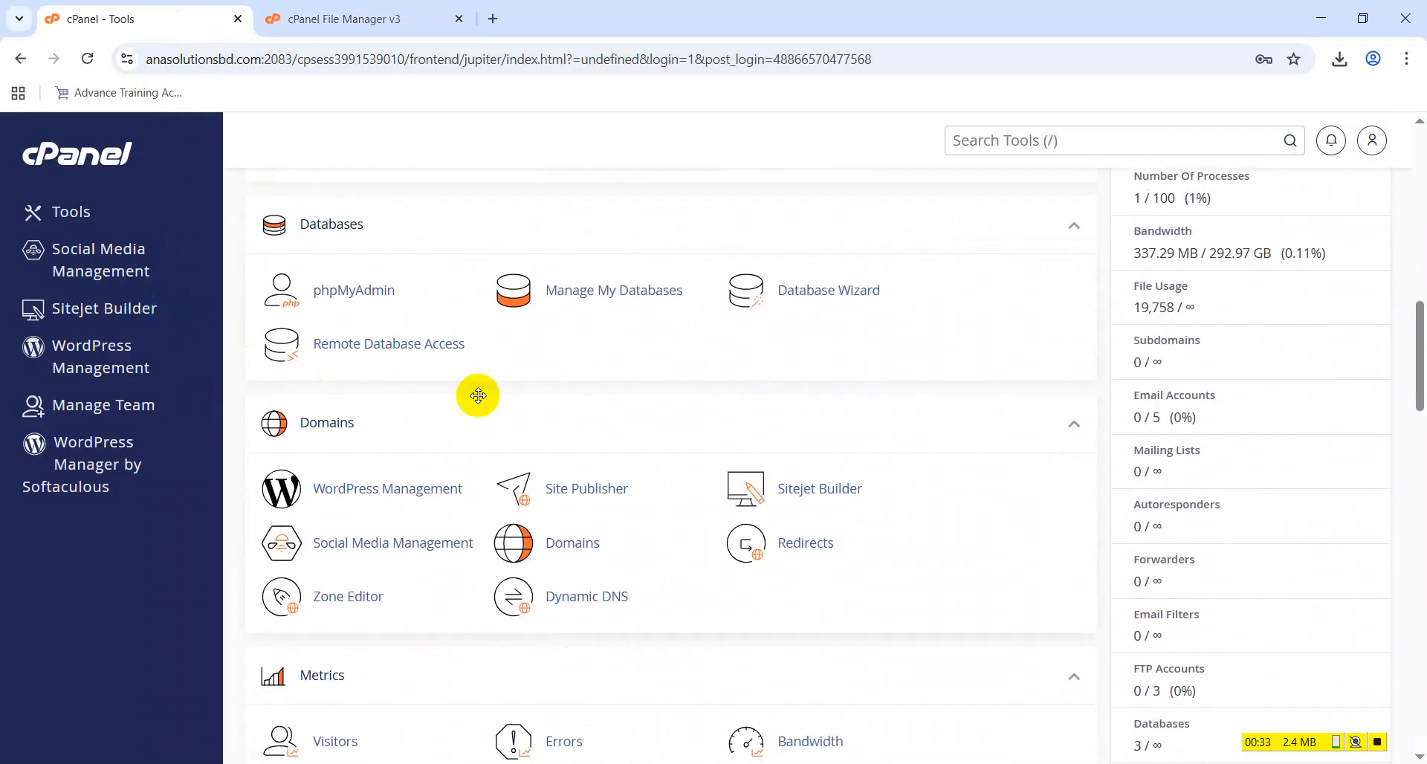
{"action": "scroll", "coordinate": [413, 374], "scroll_direction": "up", "scroll_amount": 7}
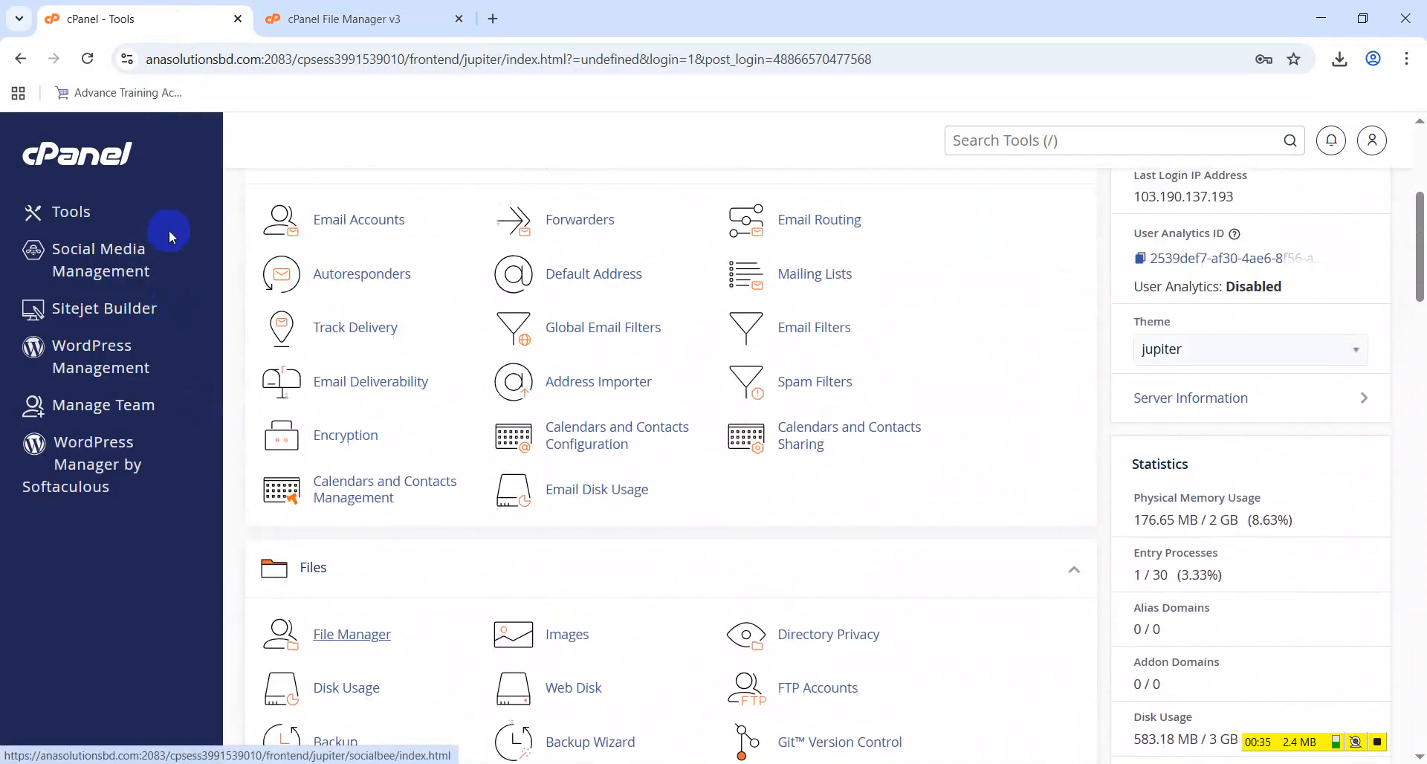
{"action": "scroll", "coordinate": [488, 383], "scroll_direction": "down", "scroll_amount": 6}
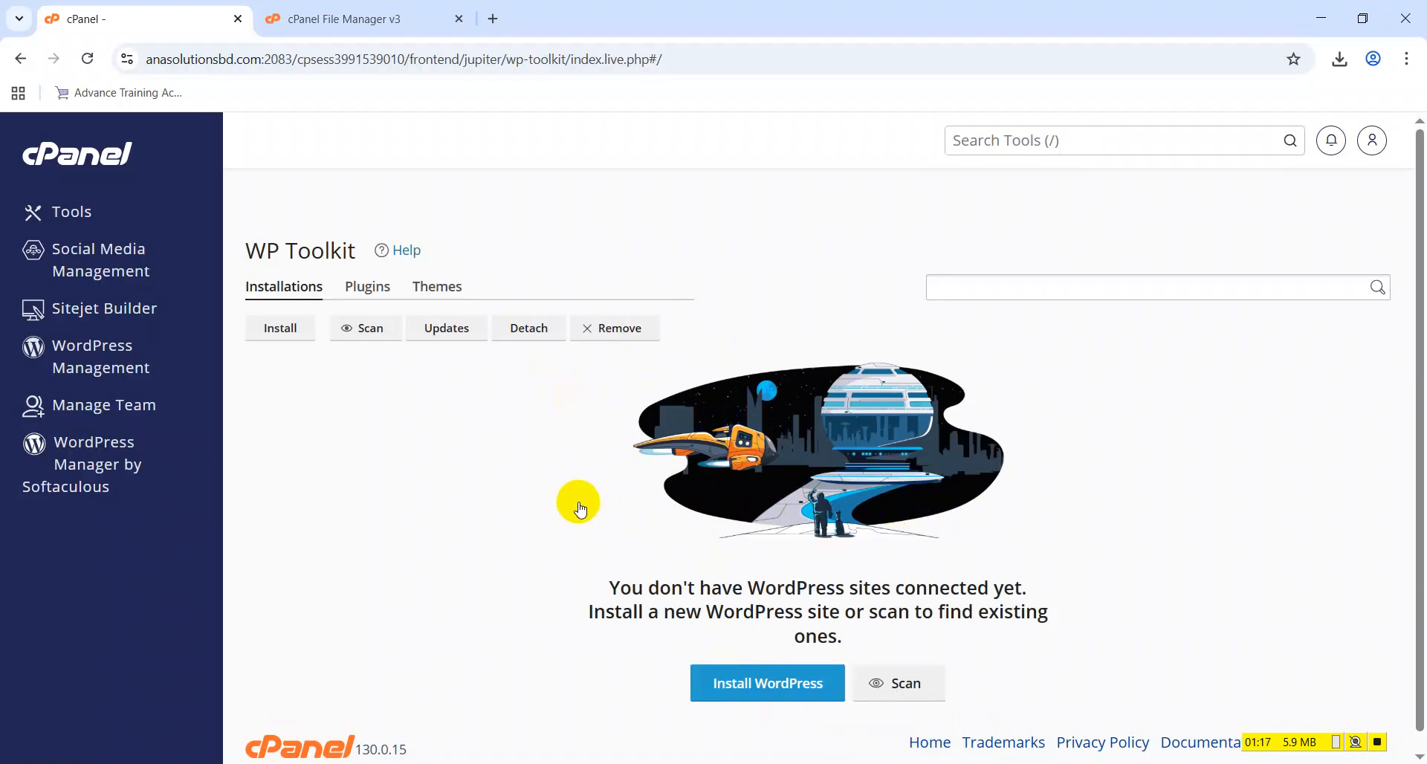
- Begin a WordPress install into directory 'bijoy' with the website title 'My CV'
{"action": "left_click", "coordinate": [755, 688]}
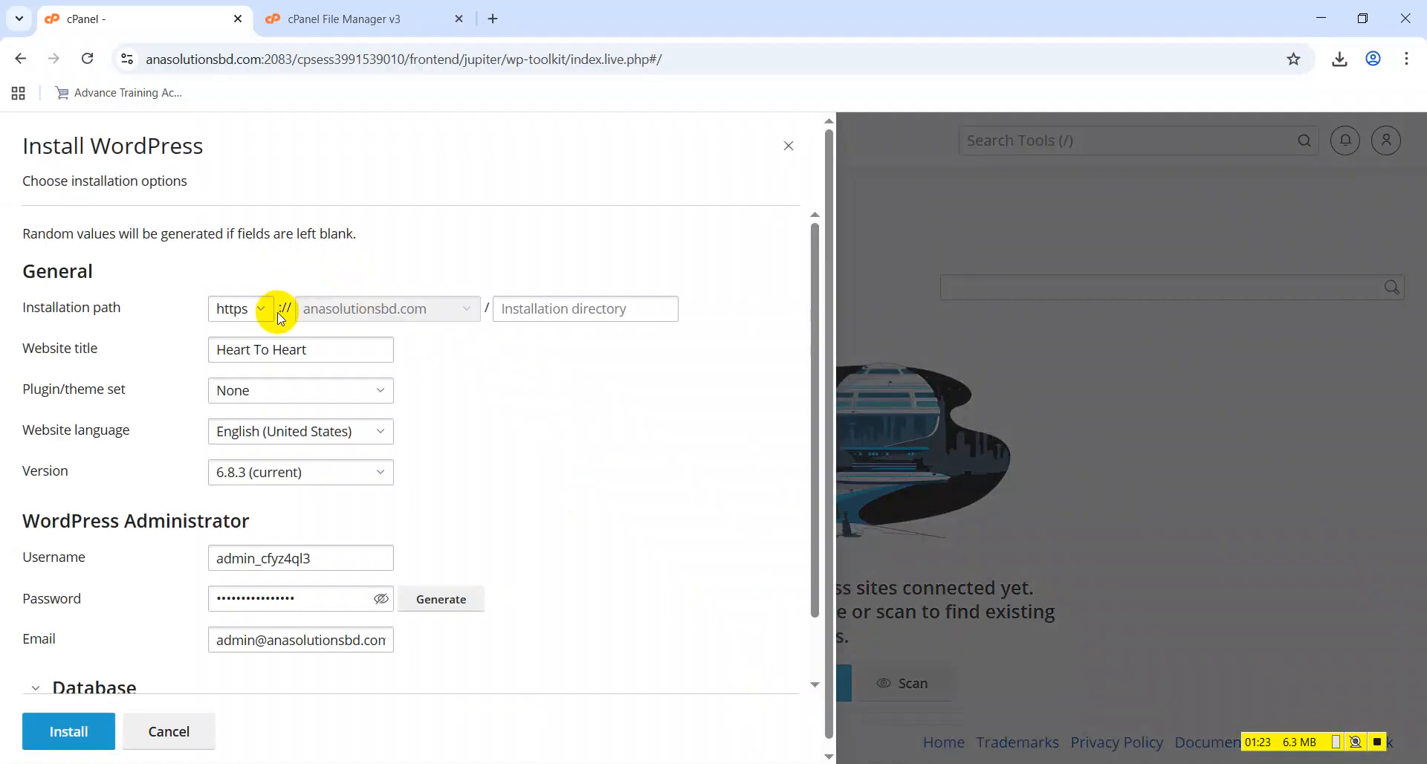
{"action": "left_click", "coordinate": [544, 310]}
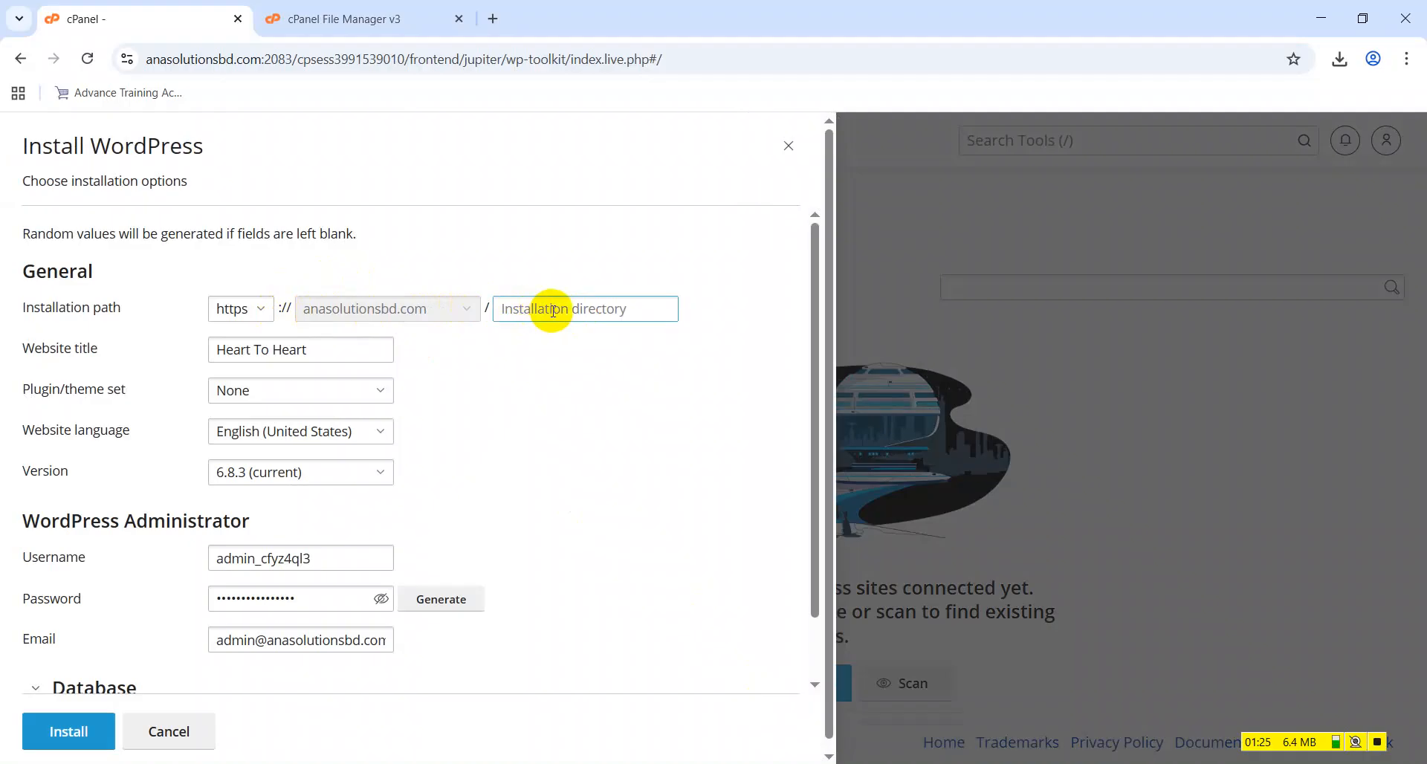
{"action": "left_click", "coordinate": [346, 355]}
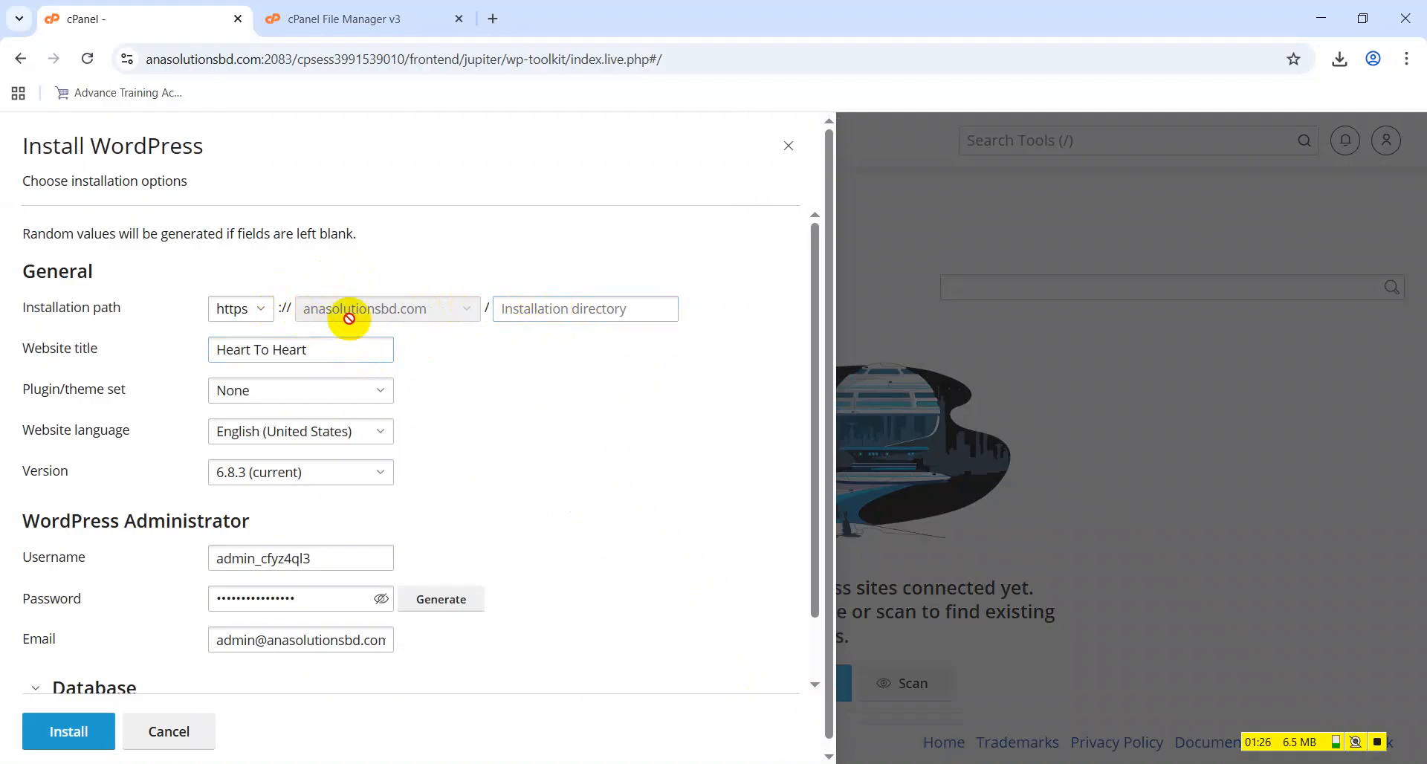
{"action": "left_click", "coordinate": [544, 312]}
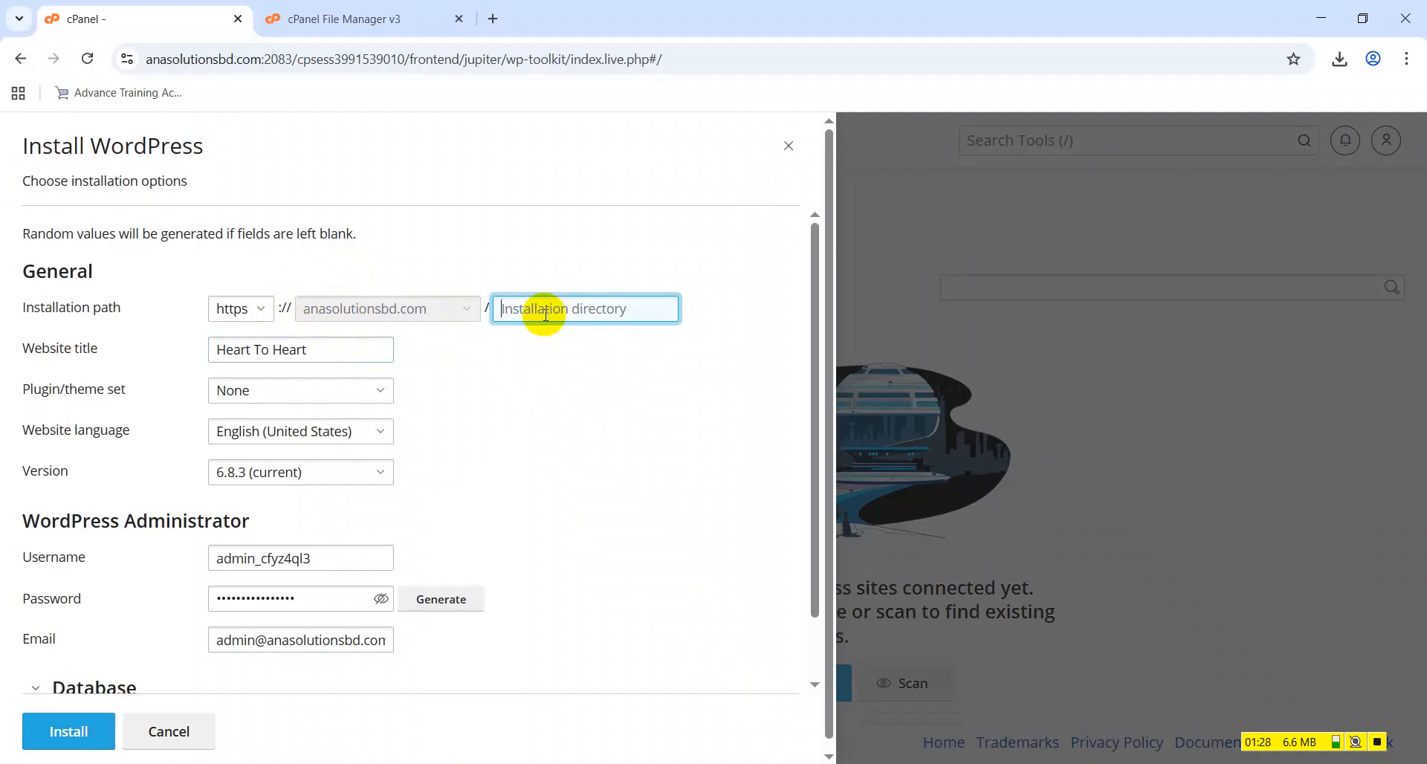
{"action": "type", "text": "bijoy"}
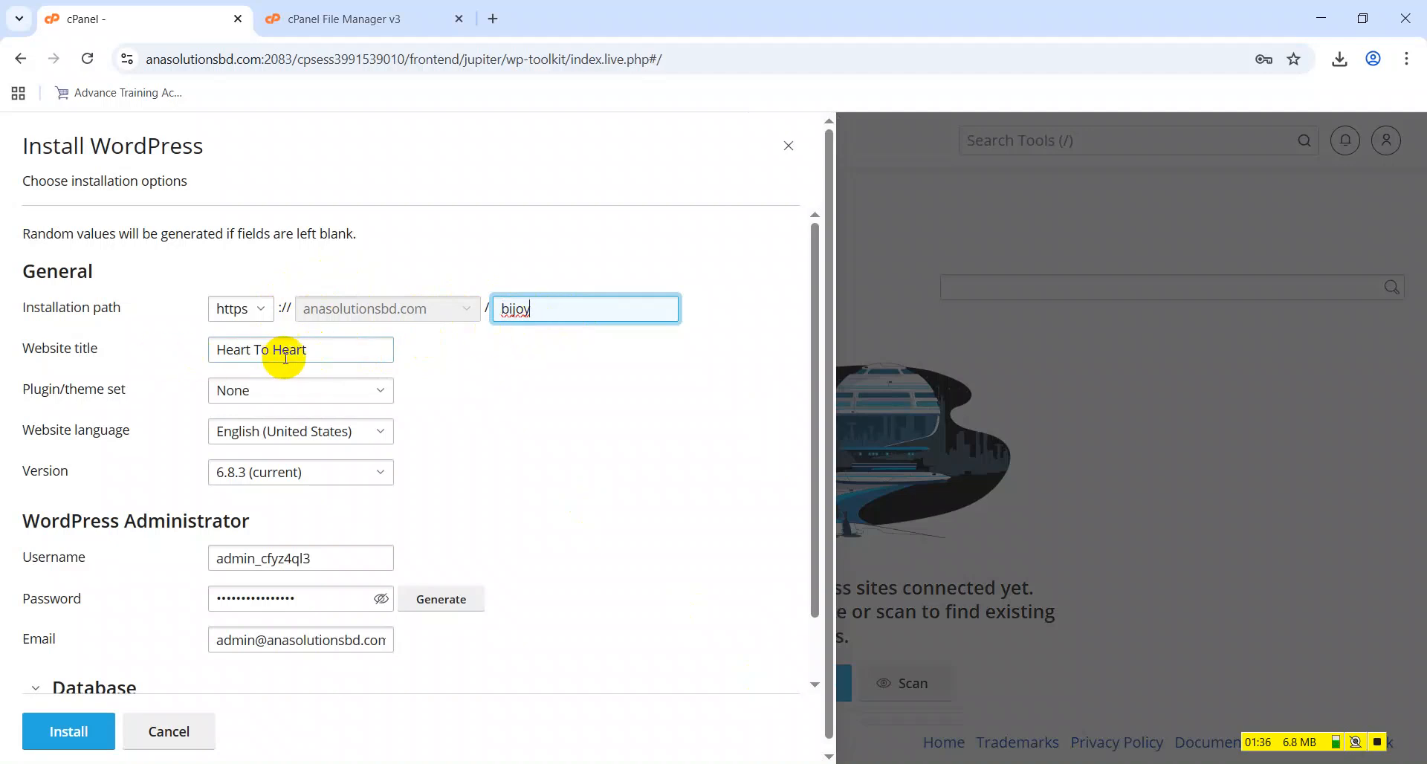
{"action": "left_click_drag", "start_coordinate": [357, 353], "coordinate": [101, 359]}
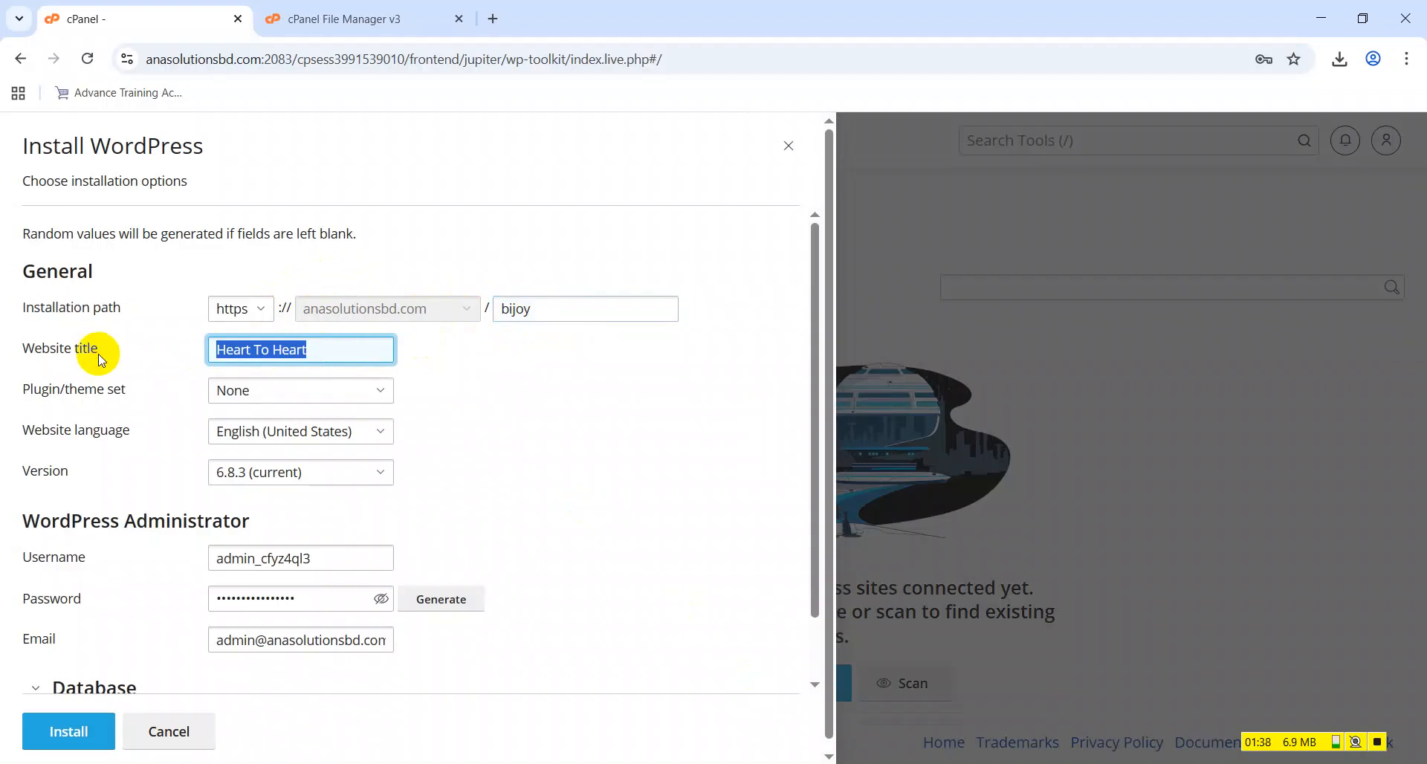
{"action": "type", "text": "MyCV"}
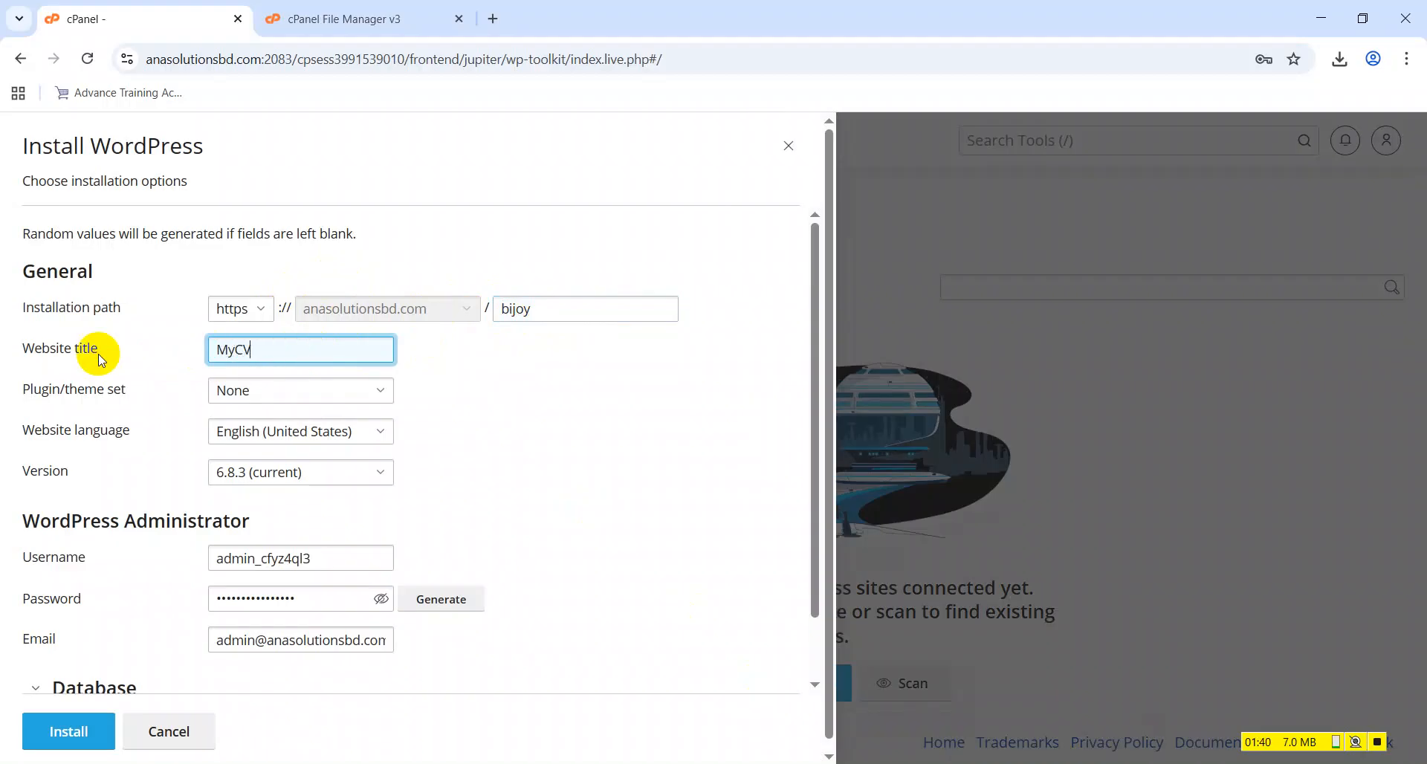
{"action": "left_click", "coordinate": [234, 349]}
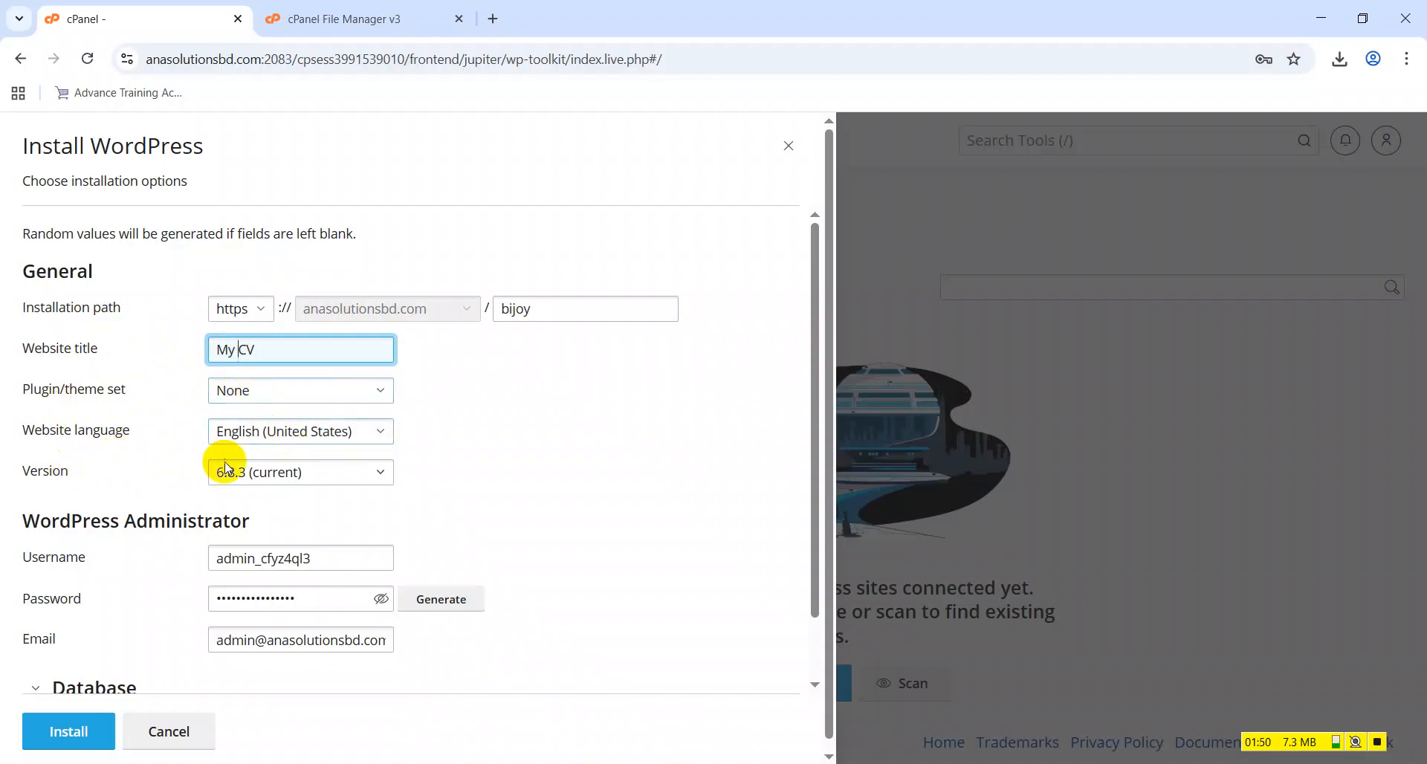
- Replace the generated administrator username and enter a new custom password
{"action": "left_click_drag", "start_coordinate": [331, 558], "coordinate": [139, 566]}
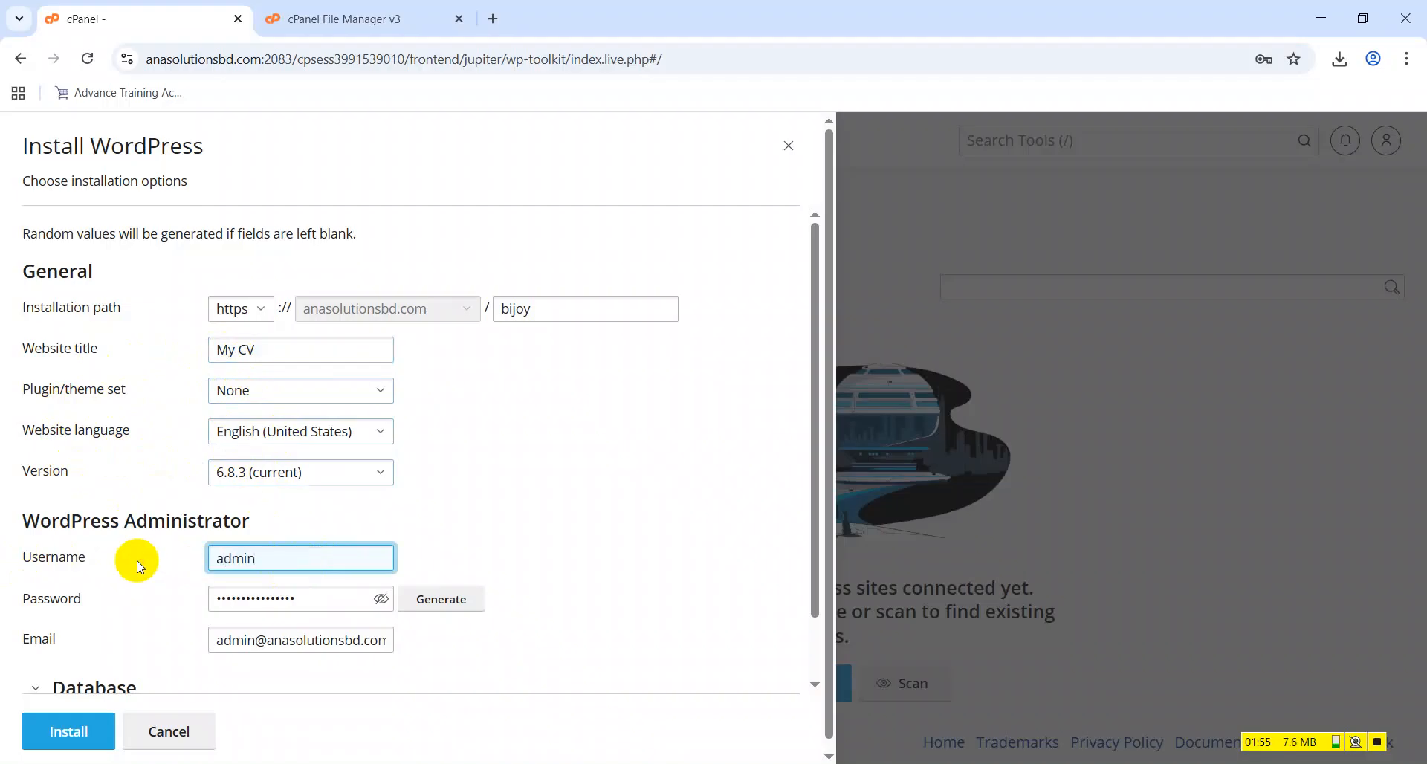
{"action": "key", "text": "Tab"}
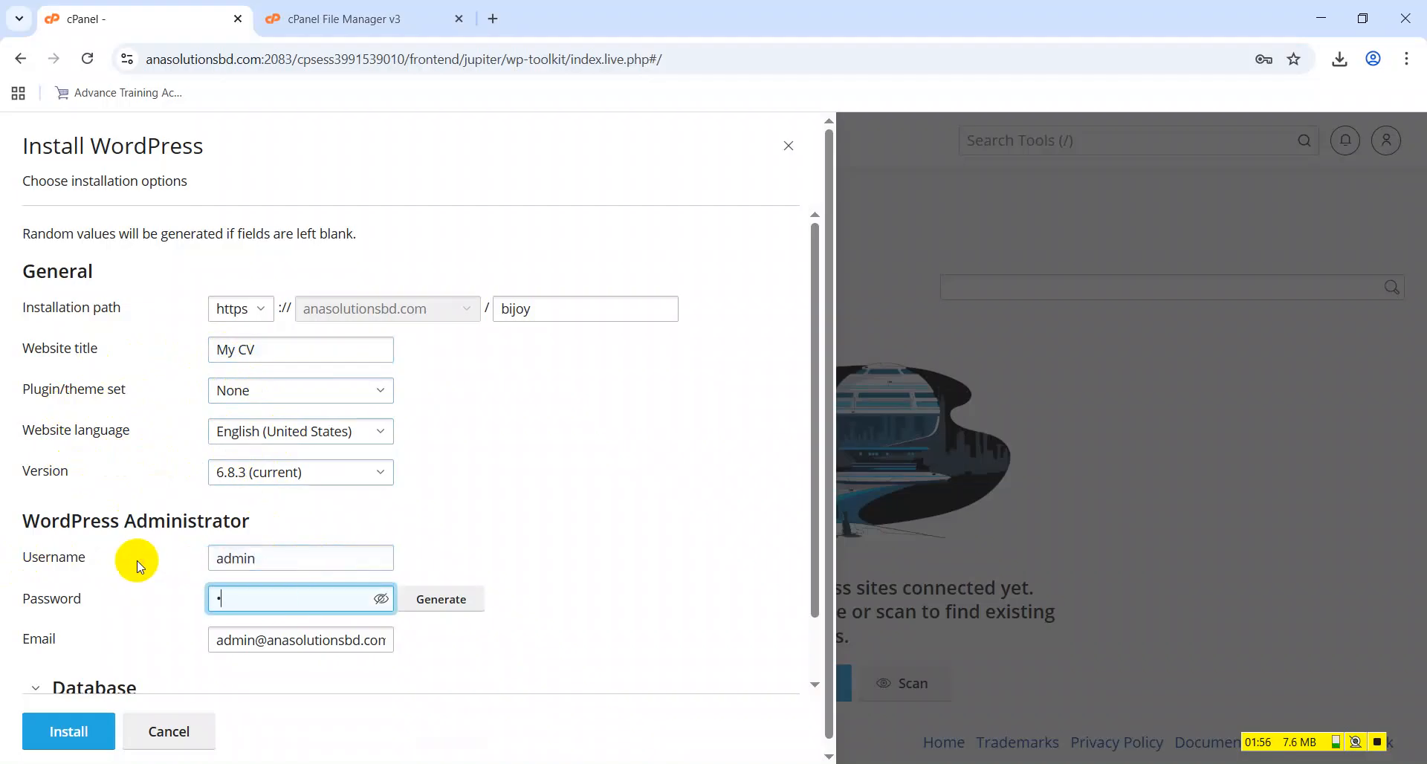
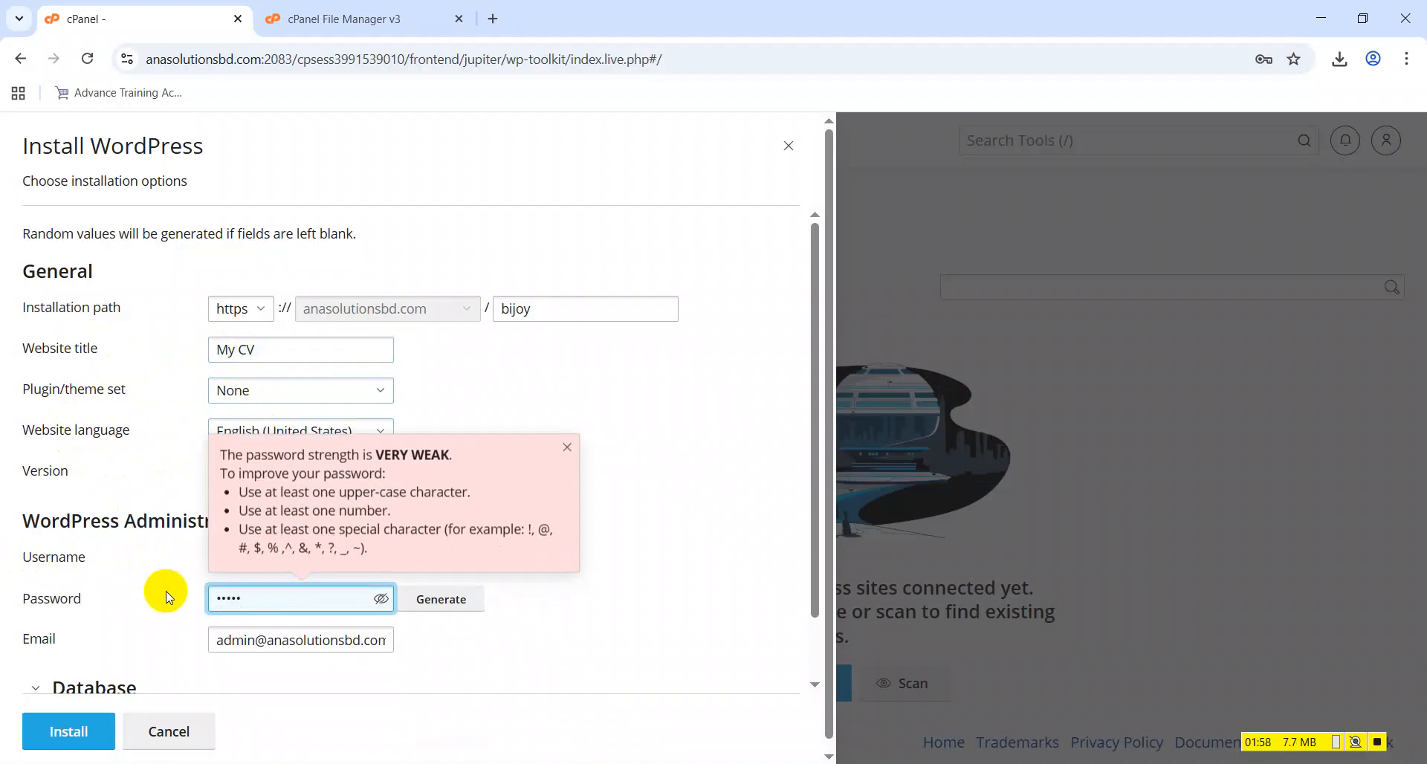
{"action": "left_click", "coordinate": [446, 659]}
{"action": "scroll", "coordinate": [451, 636], "scroll_direction": "down", "scroll_amount": 1}
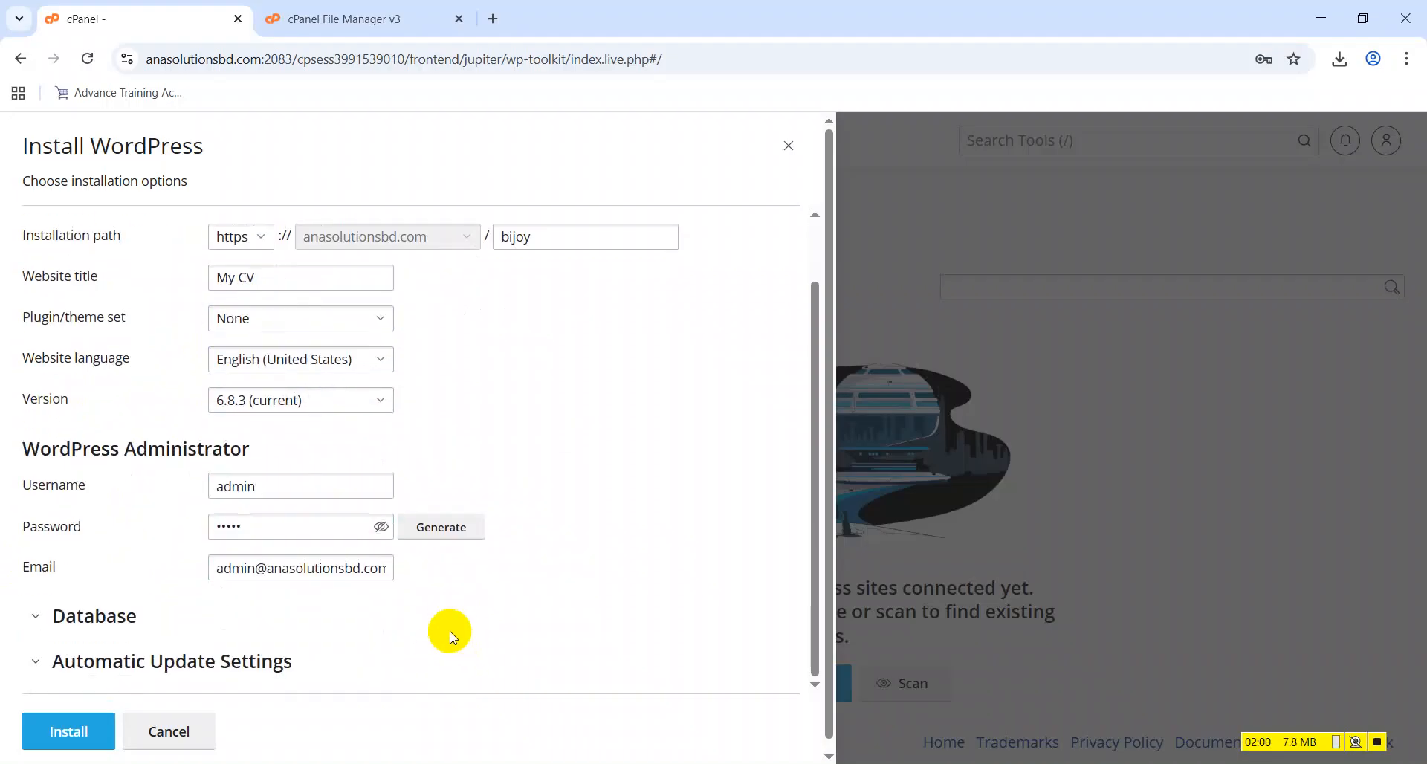
{"action": "scroll", "coordinate": [185, 617], "scroll_direction": "down", "scroll_amount": 1}
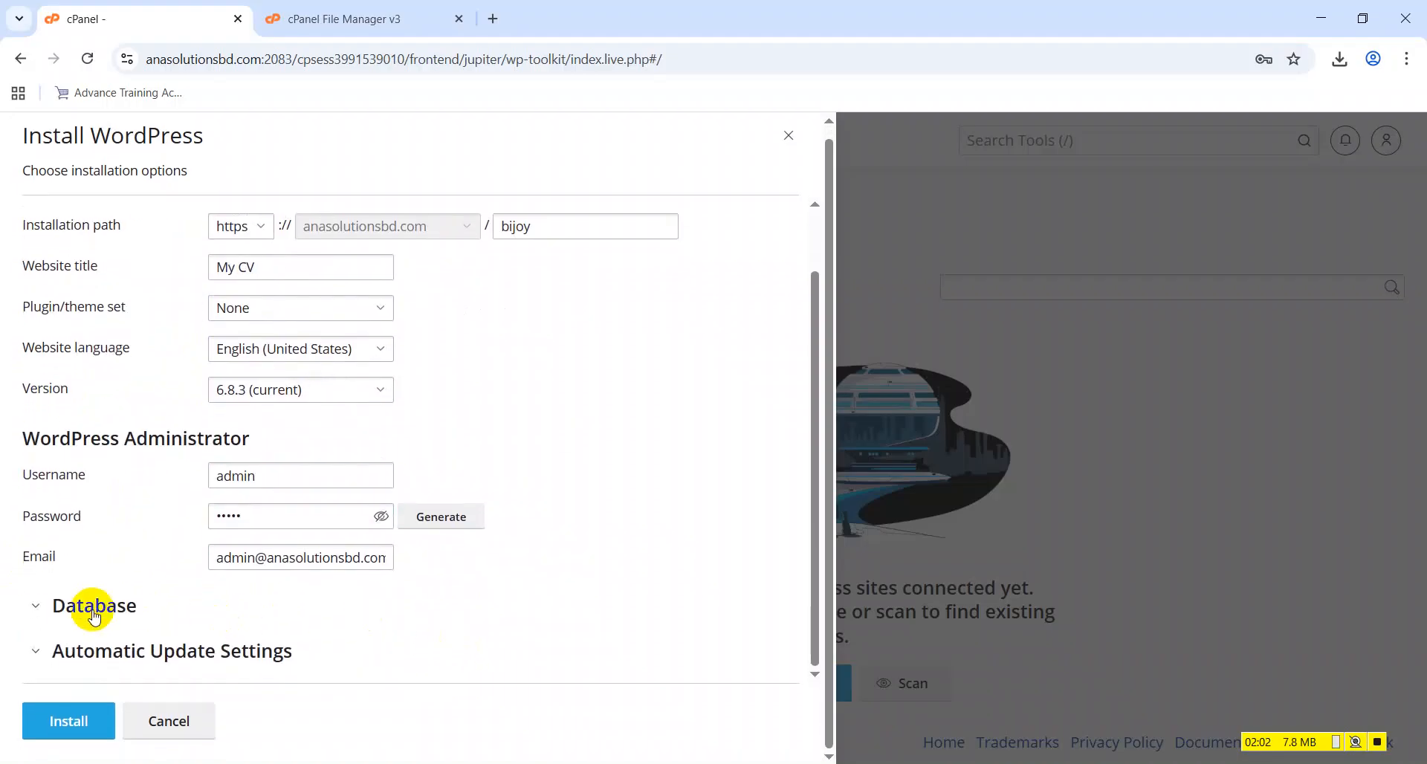
- Reveal the password and edit it until it rates strong, leaving the admin email unchanged
{"action": "left_click", "coordinate": [381, 515]}
{"action": "left_click", "coordinate": [288, 523]}
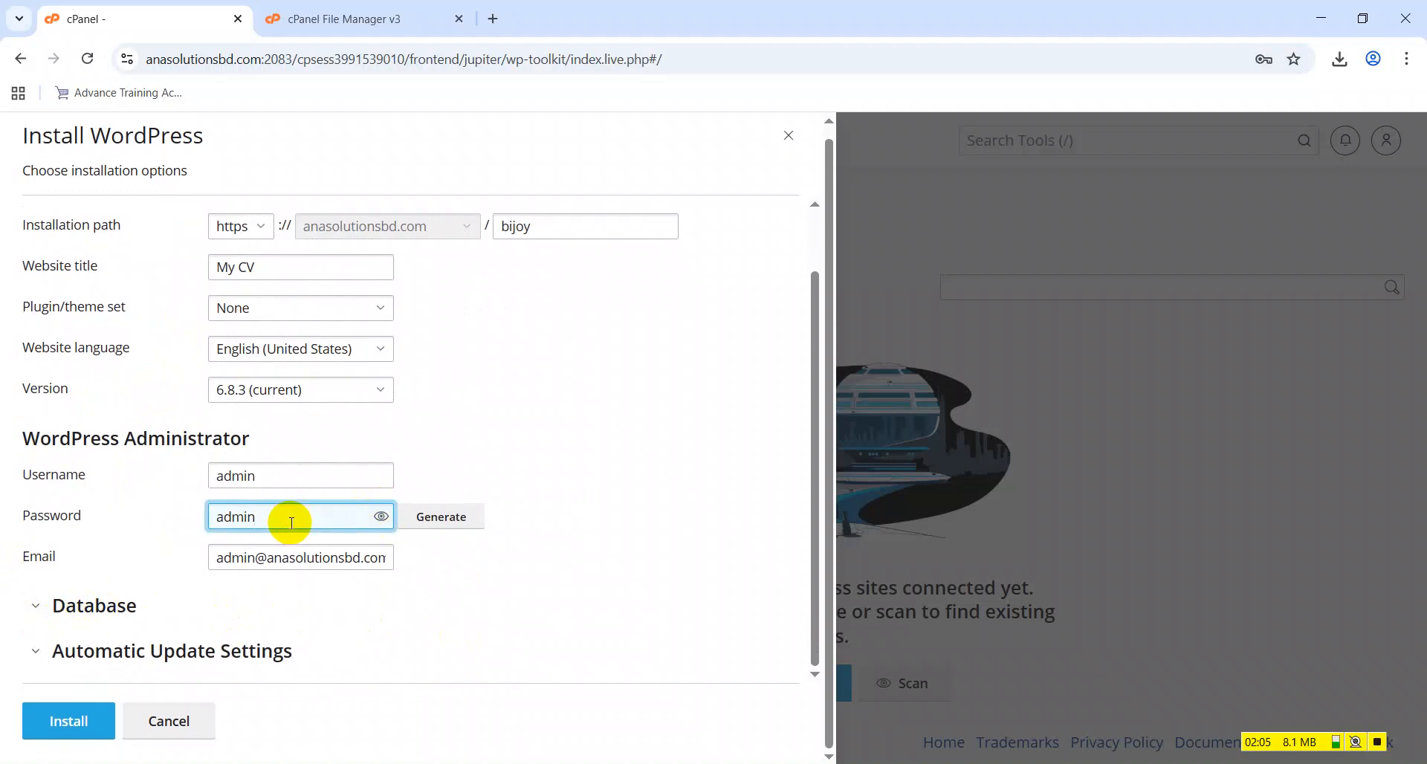
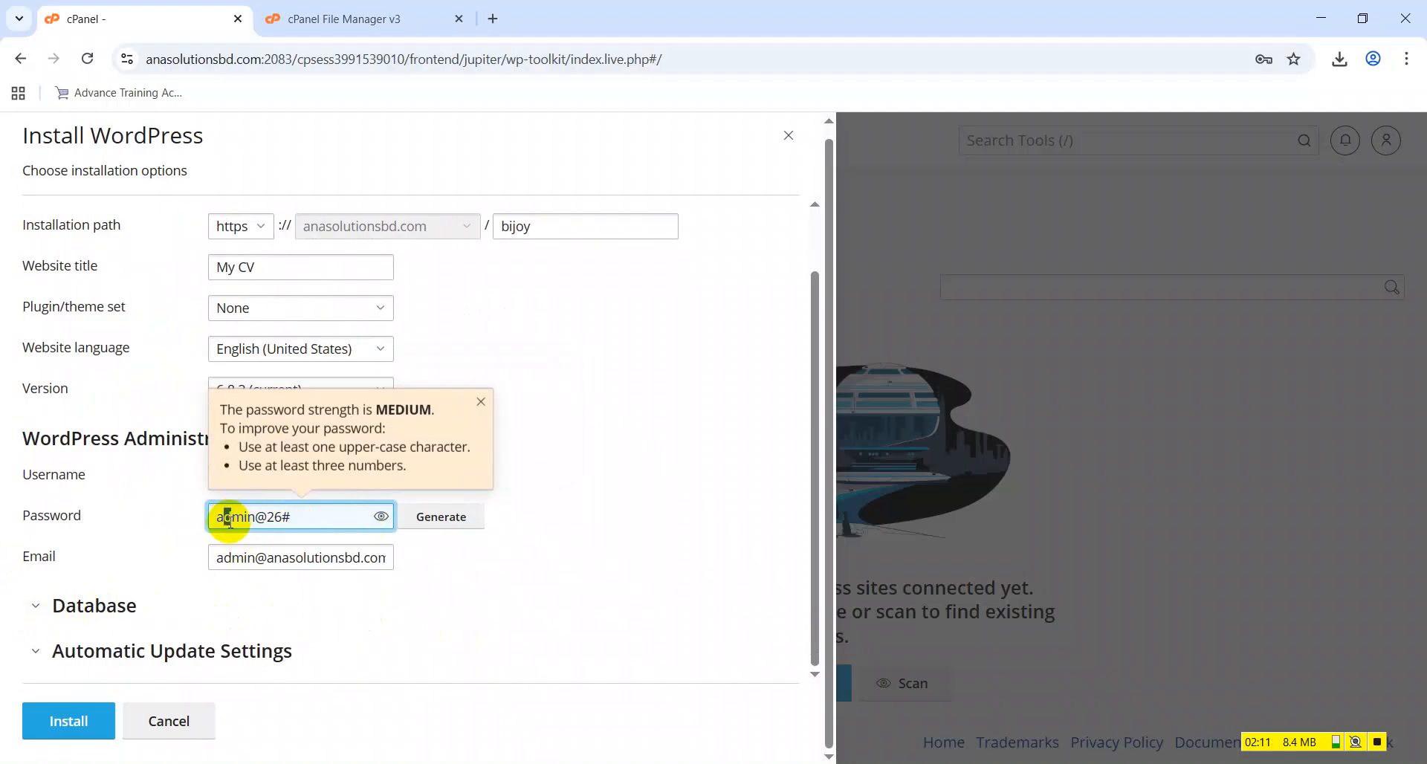
{"action": "left_click", "coordinate": [478, 552]}
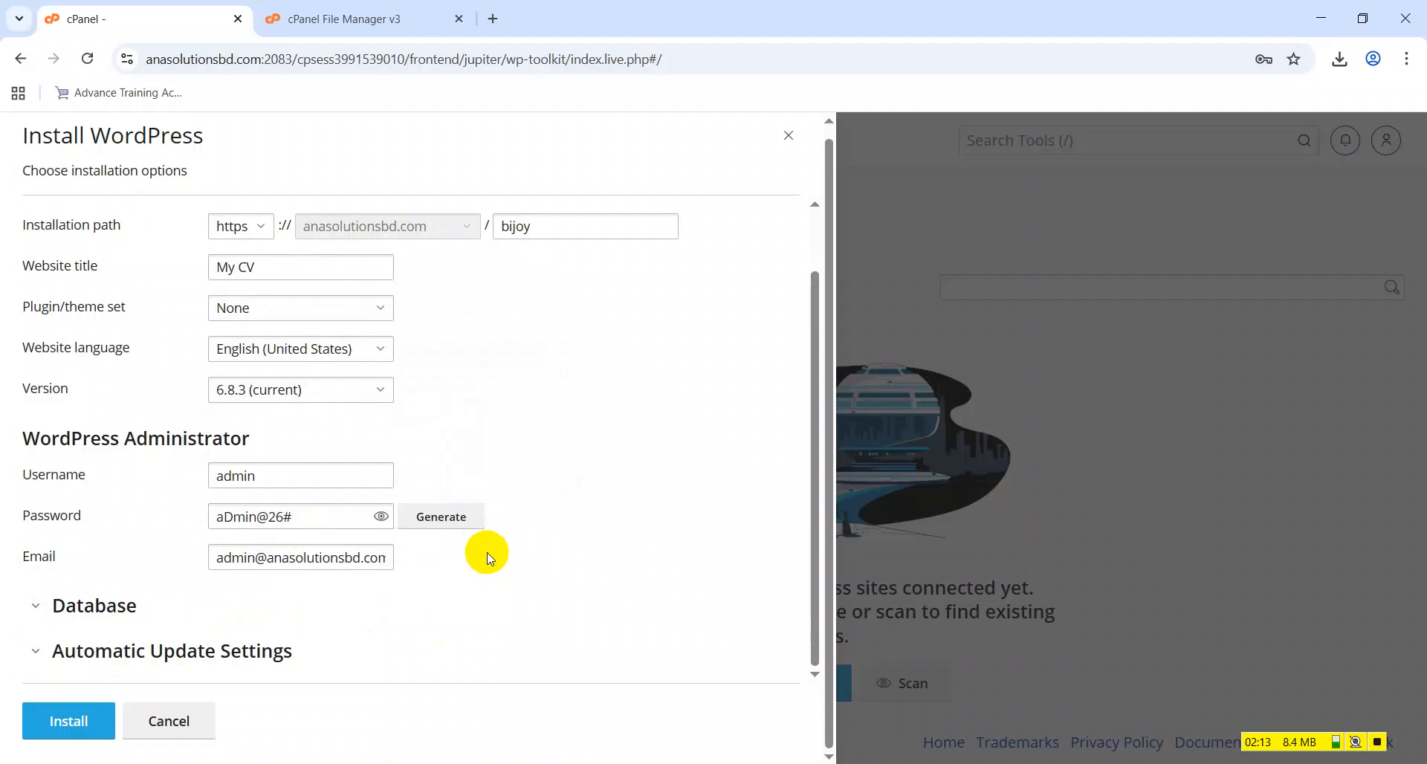
{"action": "left_click_drag", "start_coordinate": [265, 559], "coordinate": [436, 567]}
{"action": "left_click", "coordinate": [457, 569]}
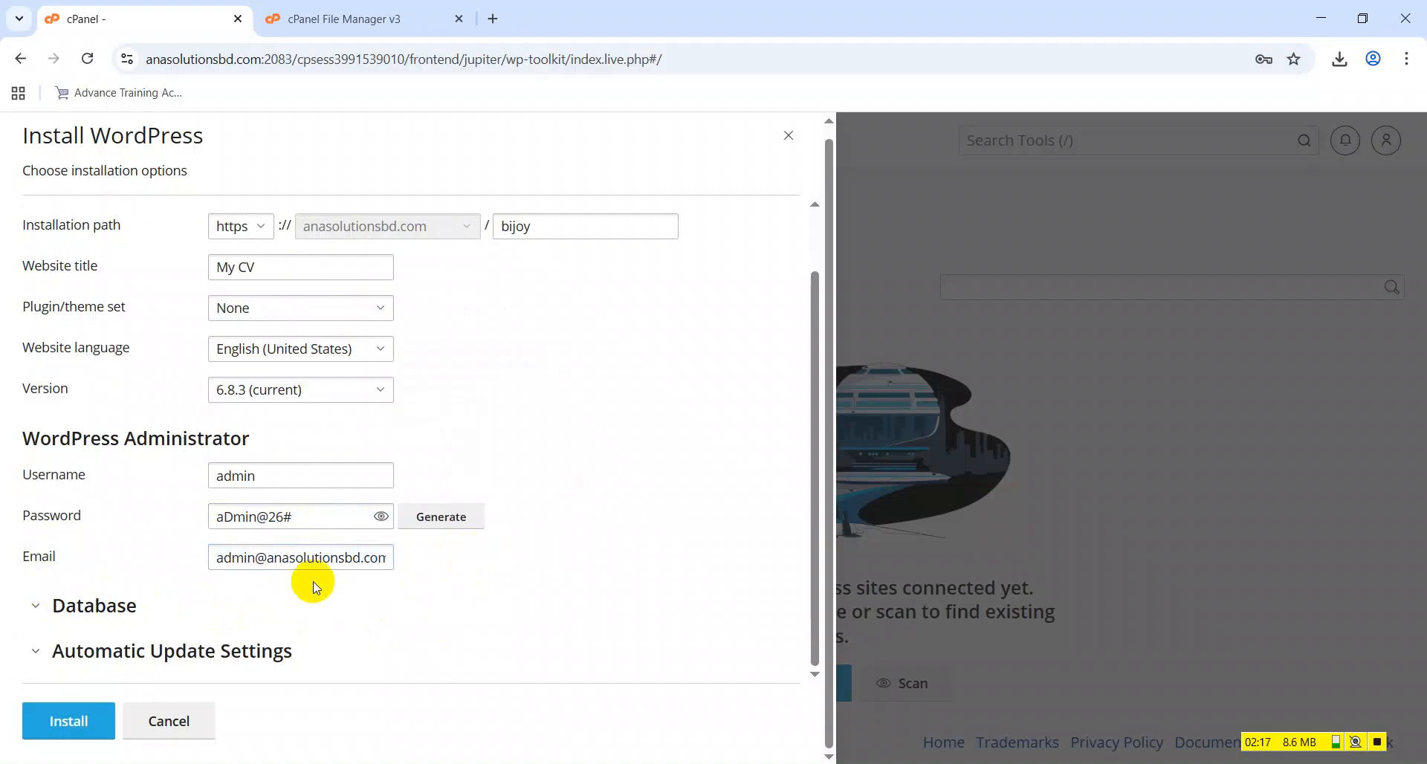
- Expand and review the database settings, then collapse them again
{"action": "left_click", "coordinate": [66, 607]}
{"action": "scroll", "coordinate": [392, 617], "scroll_direction": "down", "scroll_amount": 2}
{"action": "left_click", "coordinate": [330, 530]}
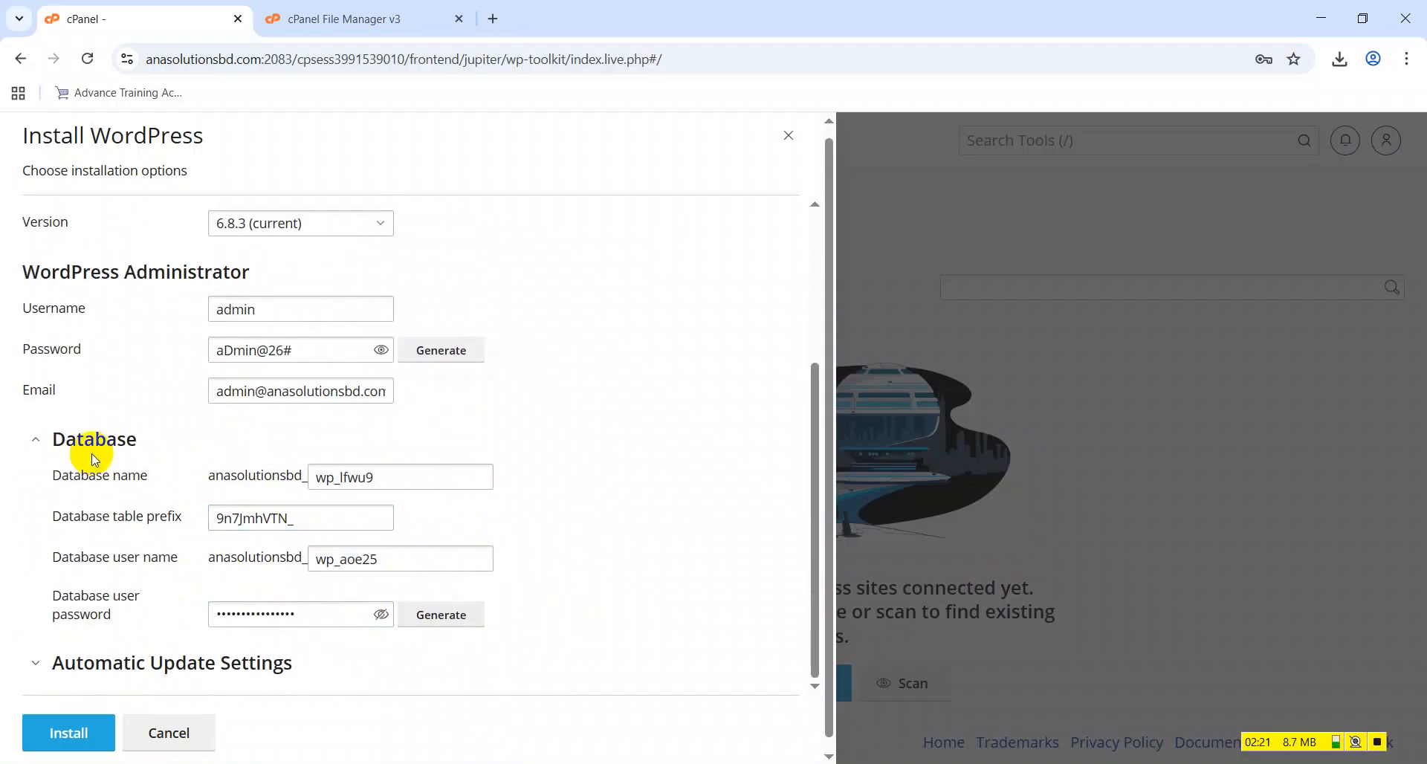
{"action": "left_click", "coordinate": [39, 442]}
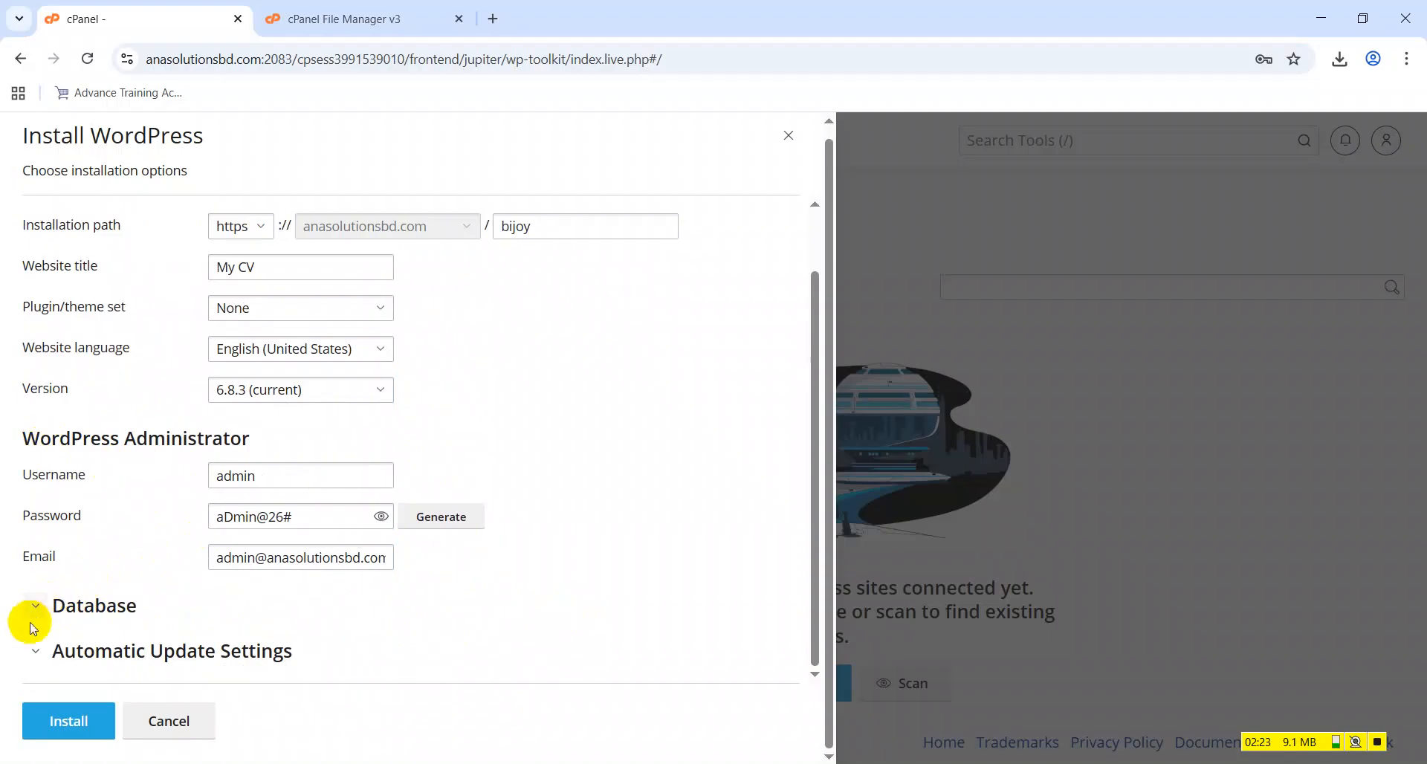
- Check the automatic update settings and run the WordPress installation until it completes
{"action": "left_click", "coordinate": [35, 654]}
{"action": "scroll", "coordinate": [255, 620], "scroll_direction": "down", "scroll_amount": 6}
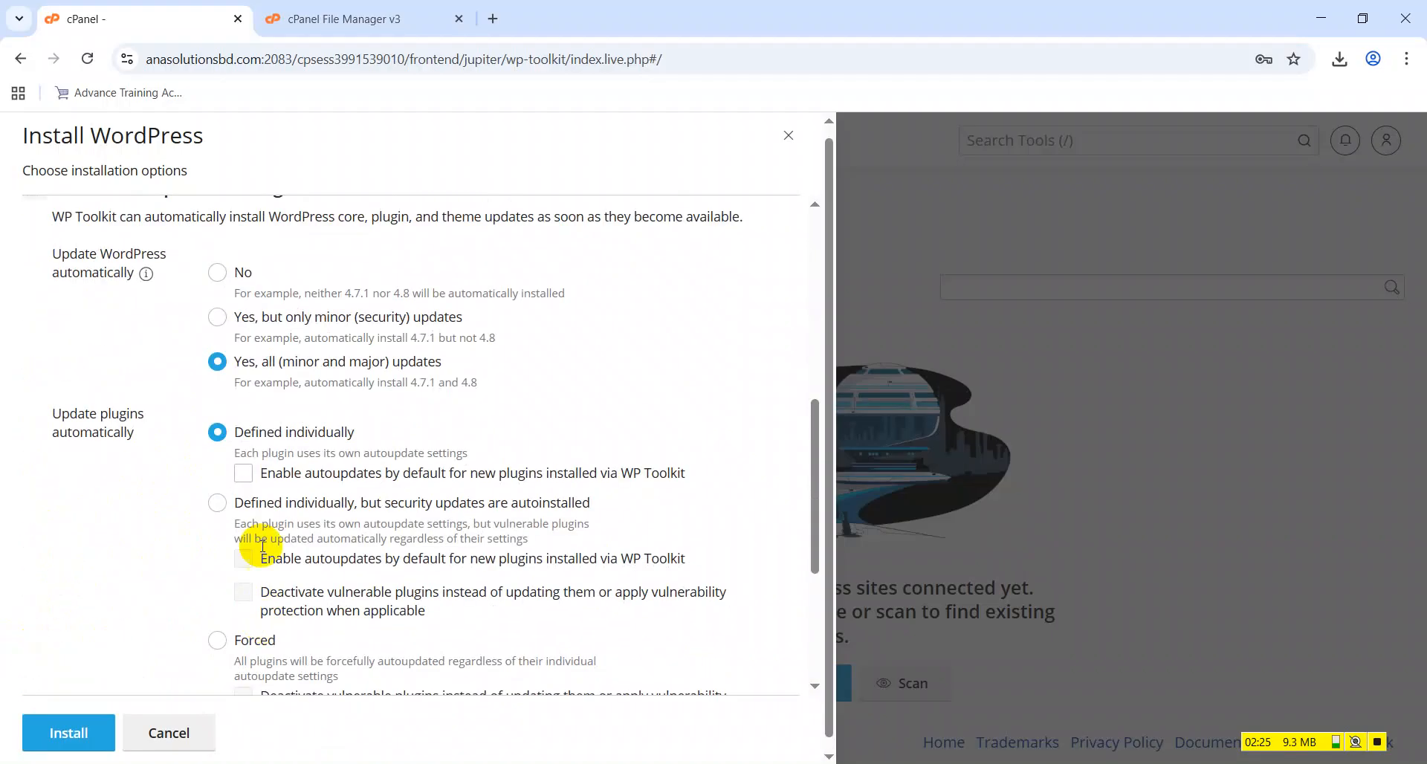
{"action": "scroll", "coordinate": [45, 254], "scroll_direction": "up", "scroll_amount": 5}
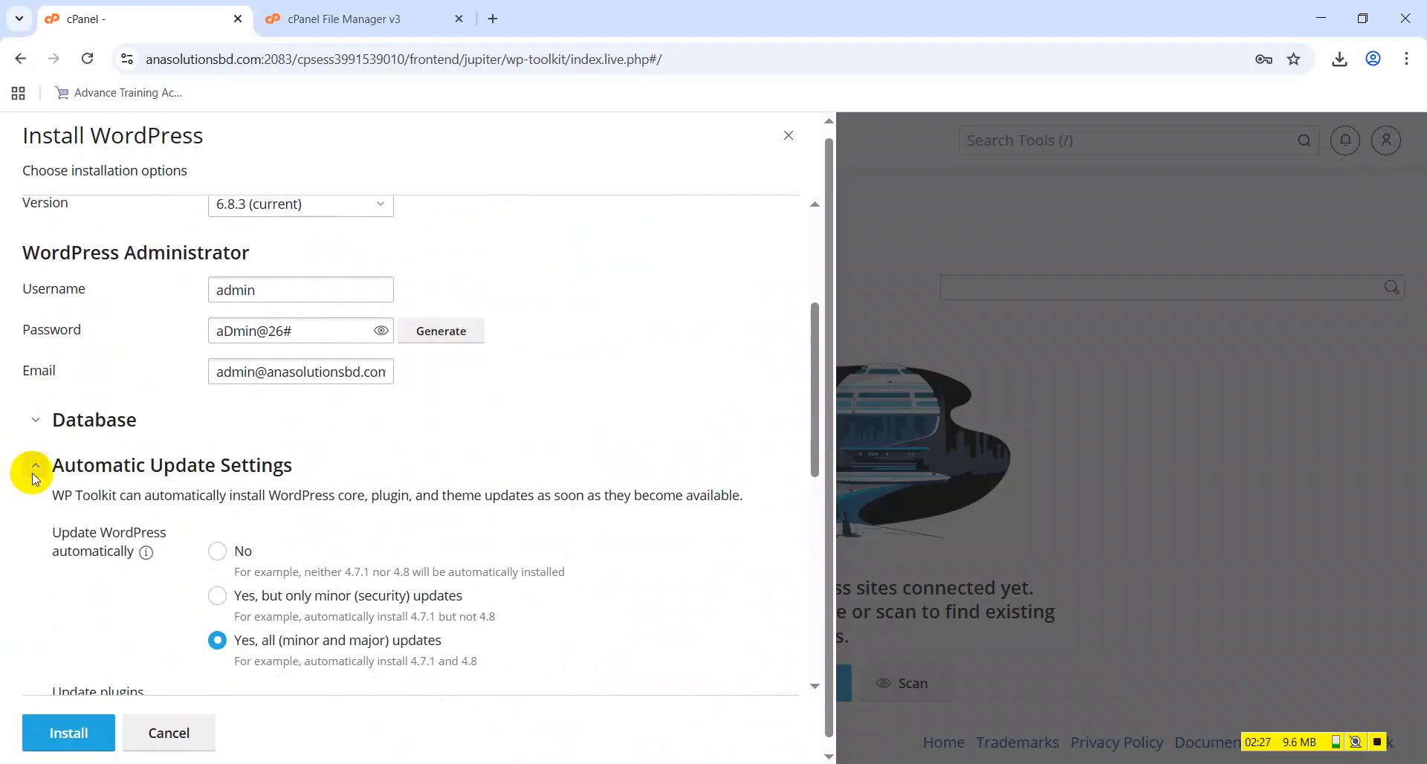
{"action": "left_click", "coordinate": [32, 471]}
{"action": "left_click", "coordinate": [89, 726]}
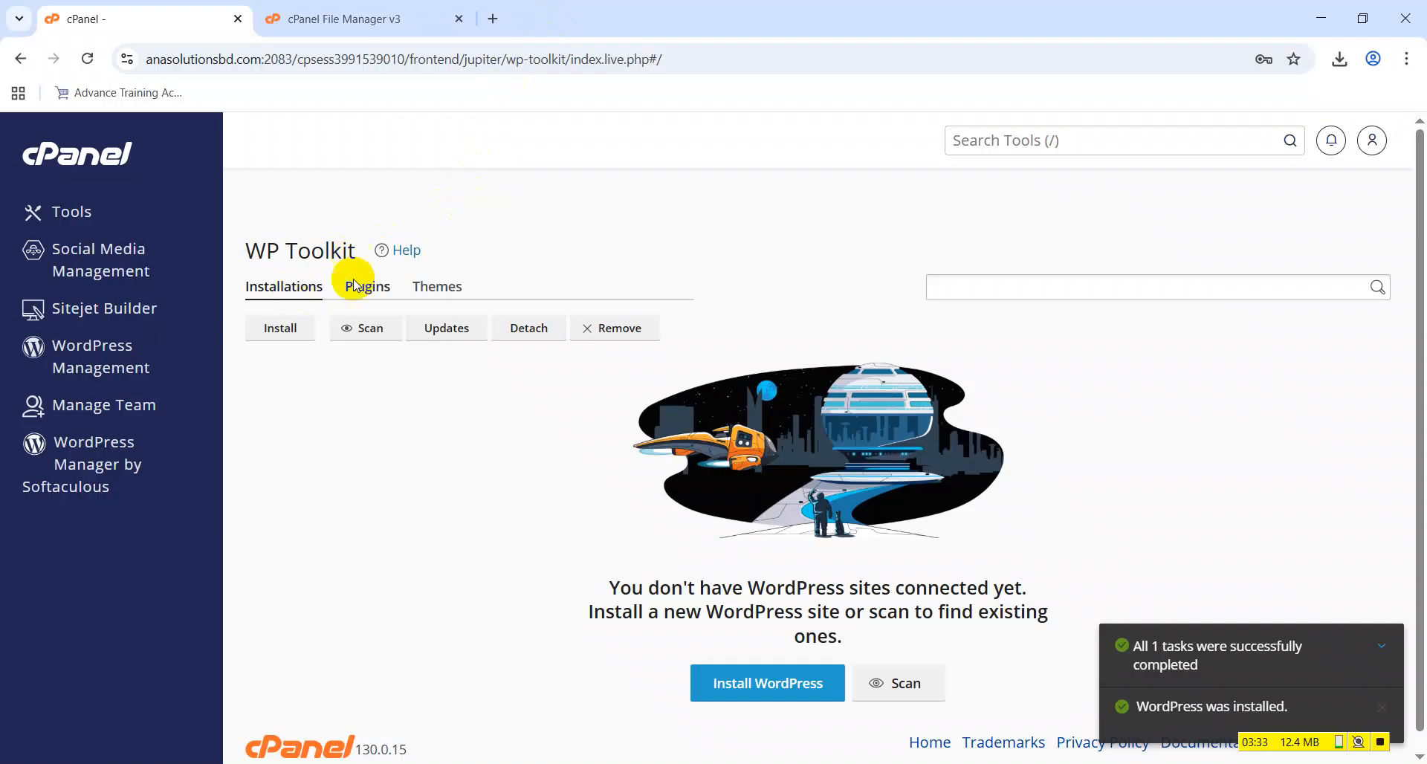
- Reload public_html in File Manager and open the bijoy folder to see its WordPress files
{"action": "left_click", "coordinate": [360, 16]}
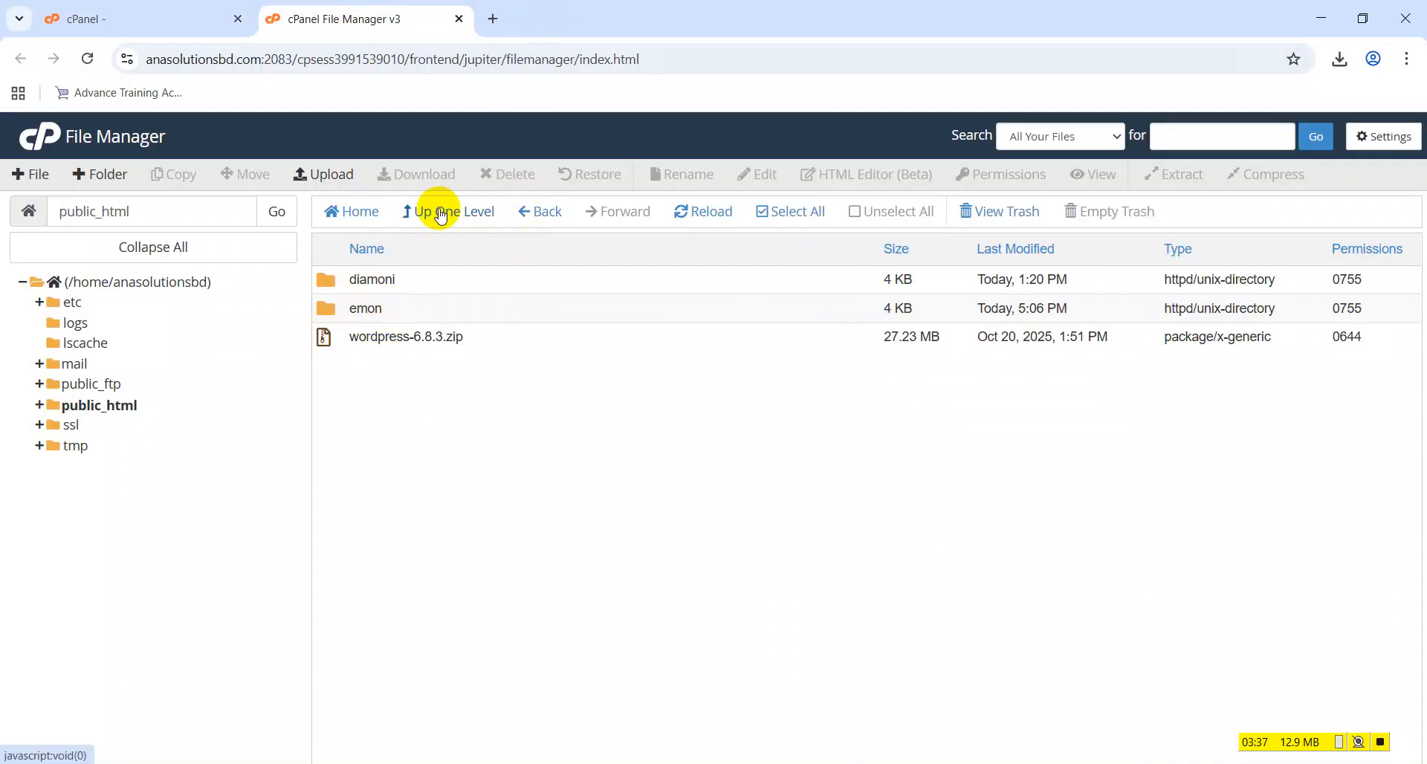
{"action": "left_click", "coordinate": [701, 211]}
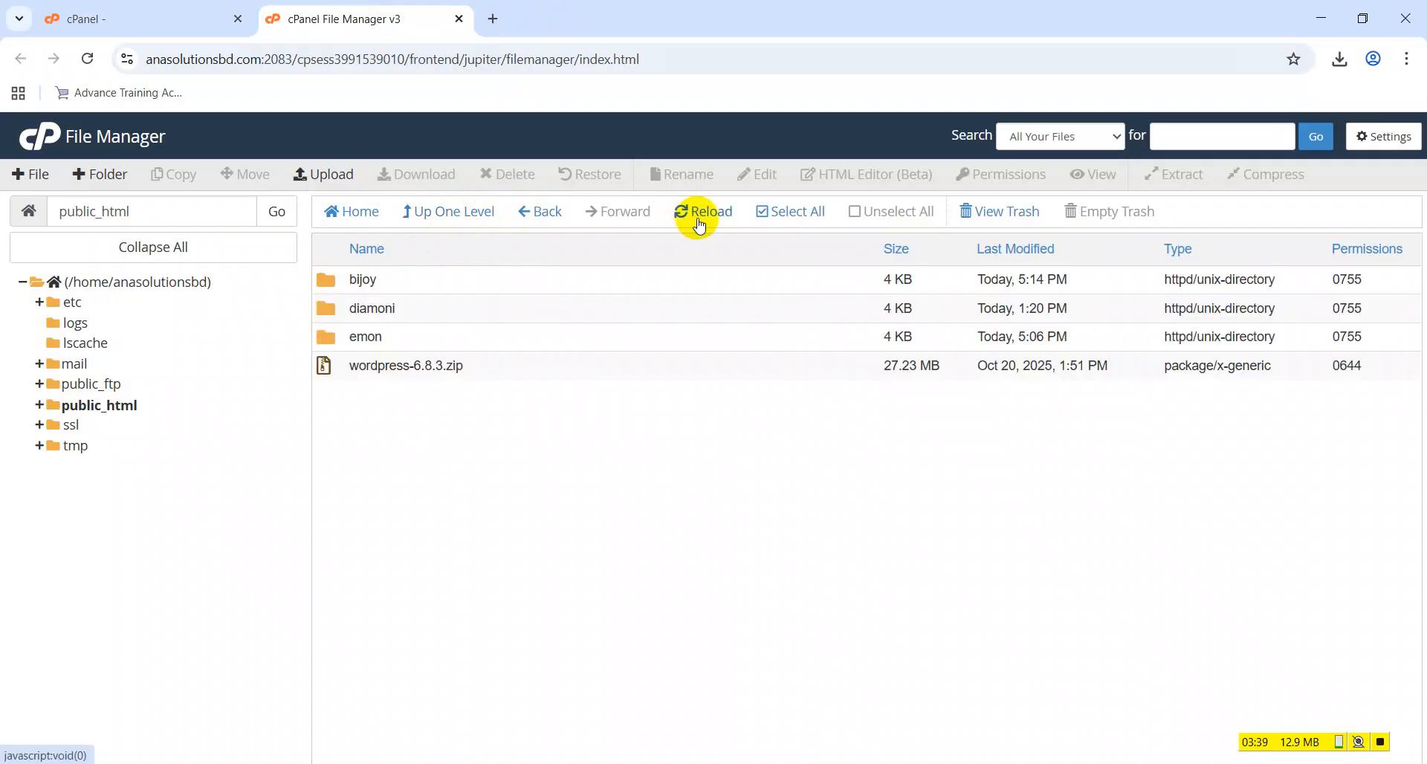
{"action": "double_click", "coordinate": [412, 280]}
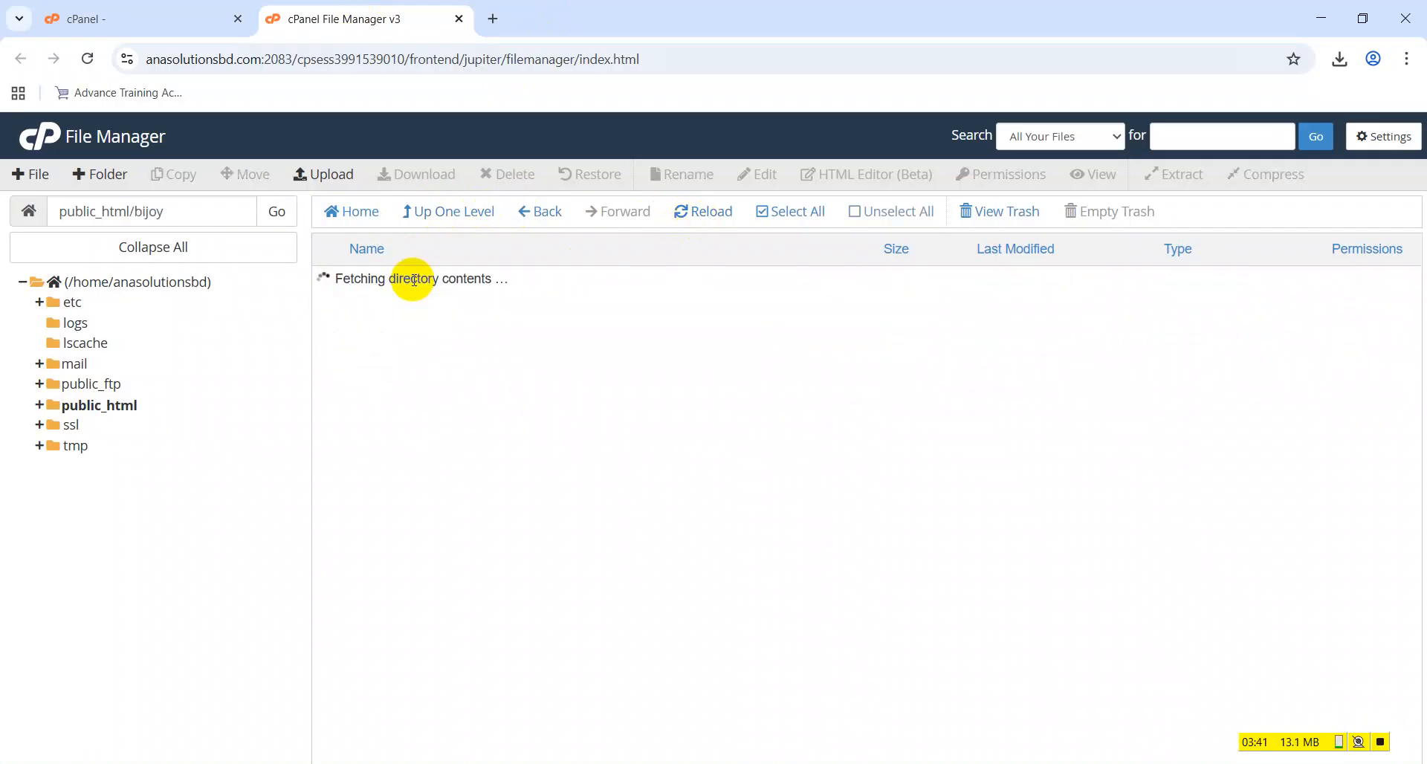
{"action": "left_click", "coordinate": [493, 19]}
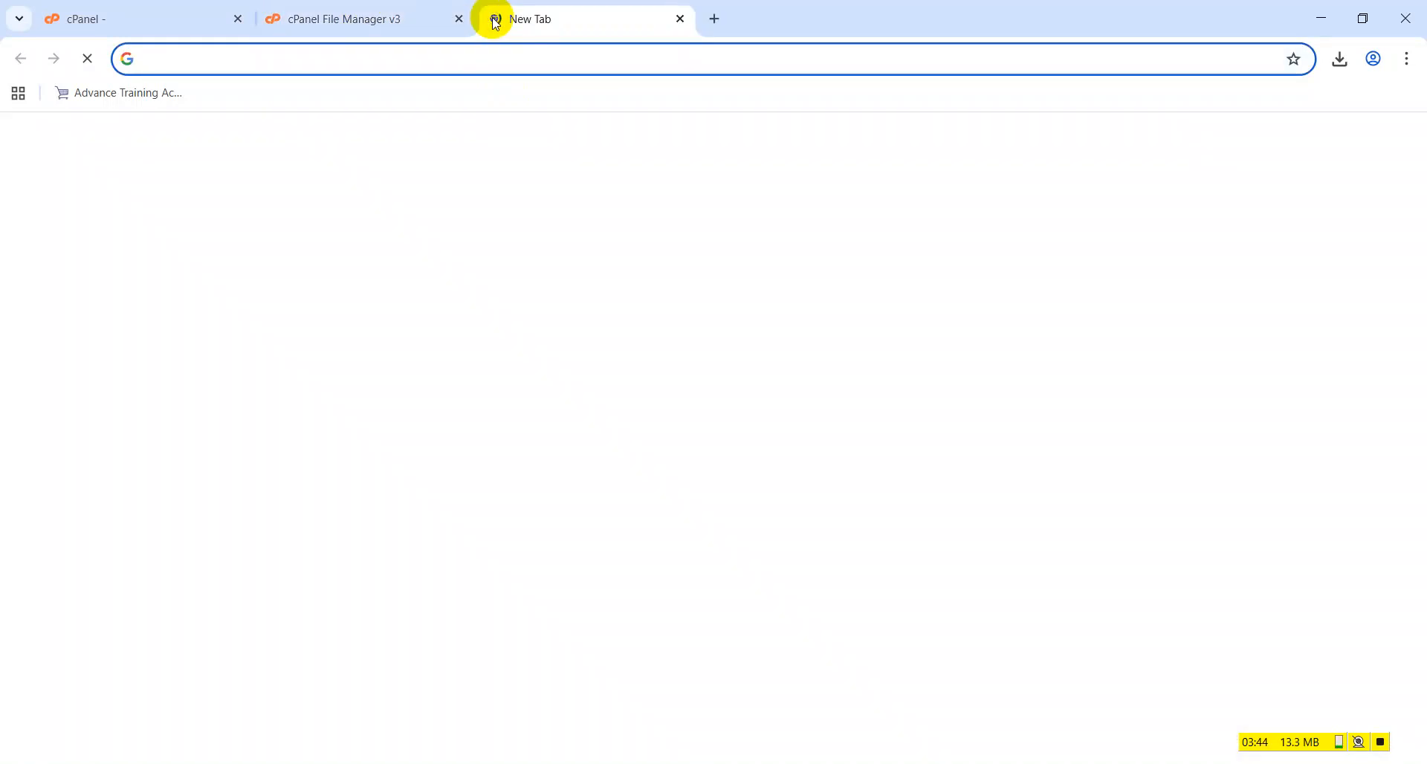
- Load anasolutionsbd.com/wp-admin in the new tab, removing the port and setup-config.php from the address
{"action": "type", "text": "anasolutionsbd.com:2083"}
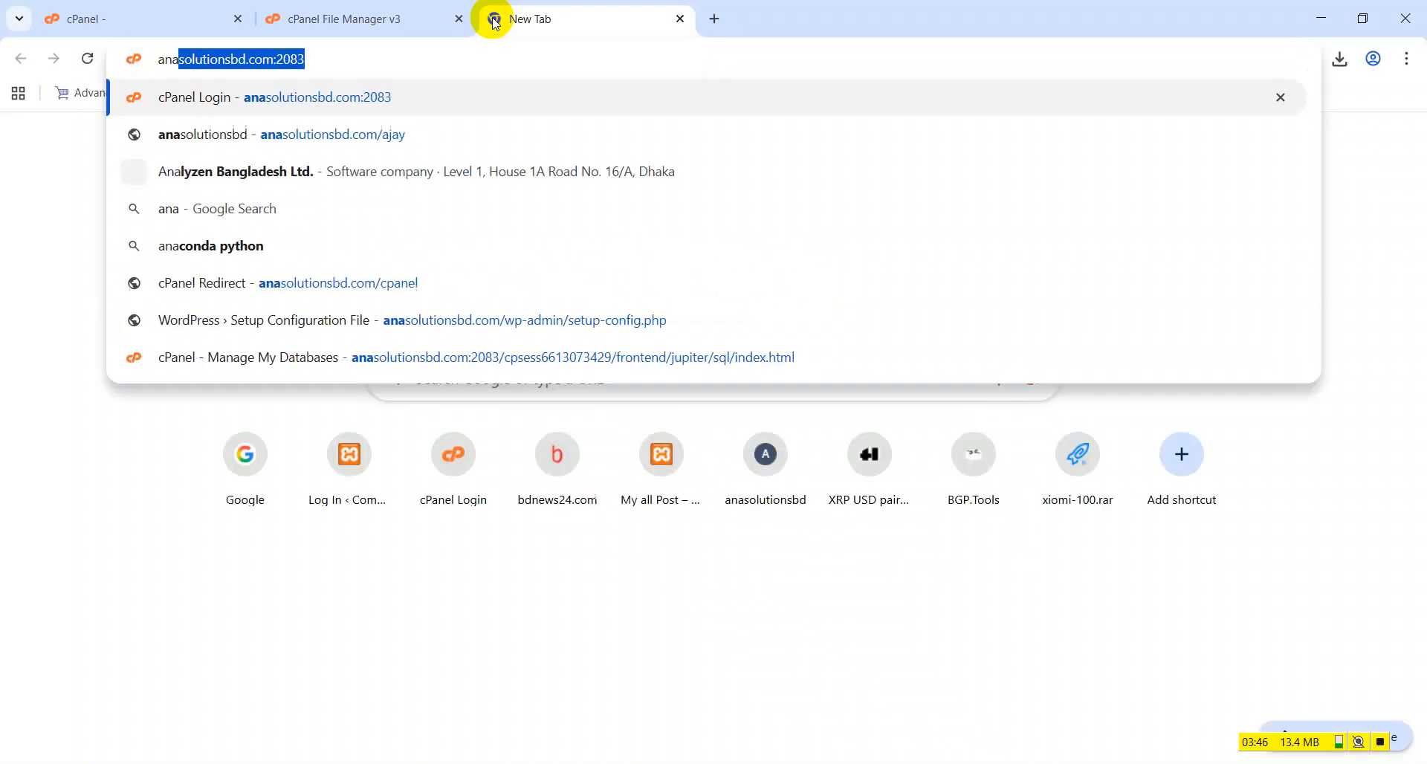
{"action": "key", "text": "Right"}
{"action": "key", "text": "BackSpace"}
{"action": "key", "text": "BackSpace"}
{"action": "key", "text": "BackSpace"}
{"action": "key", "text": "BackSpace"}
{"action": "key", "text": "BackSpace"}
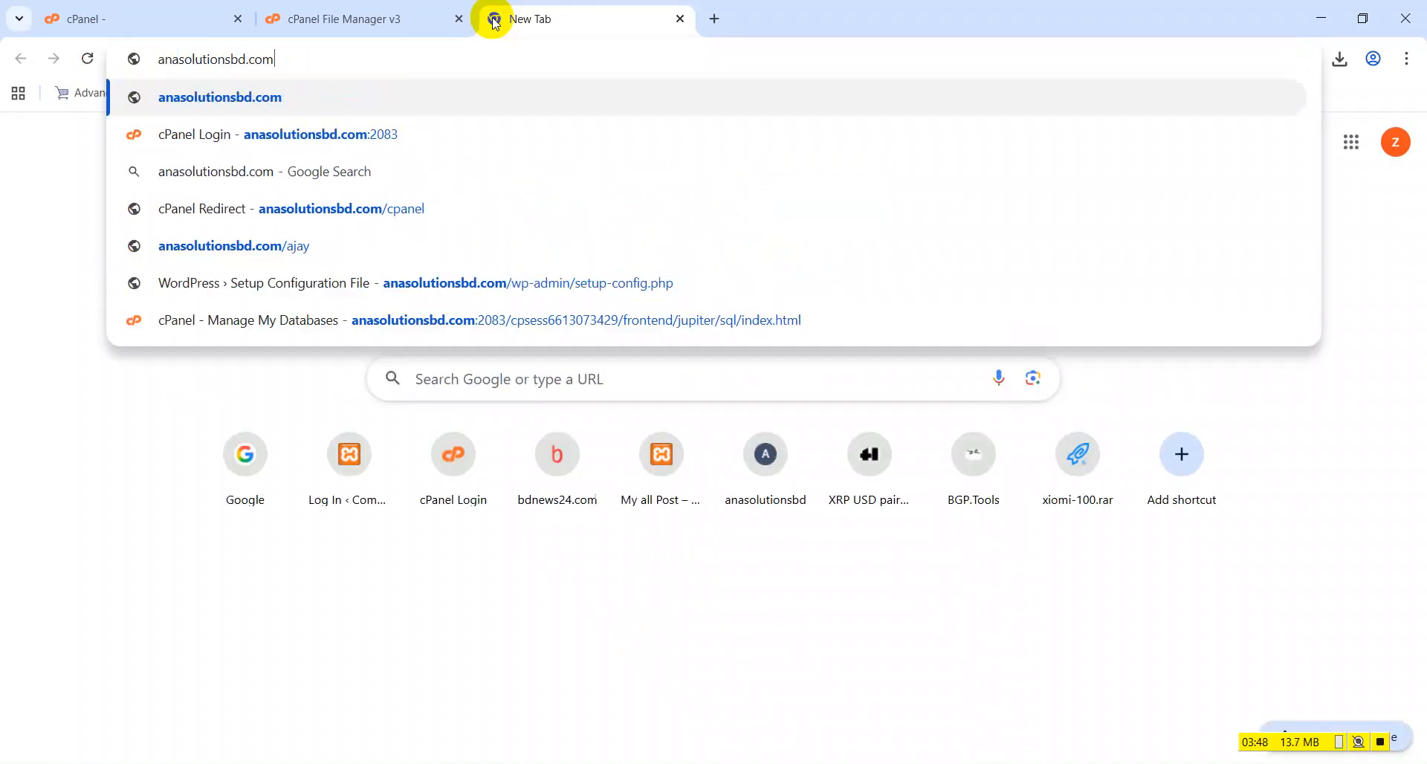
{"action": "type", "text": "/wp"}
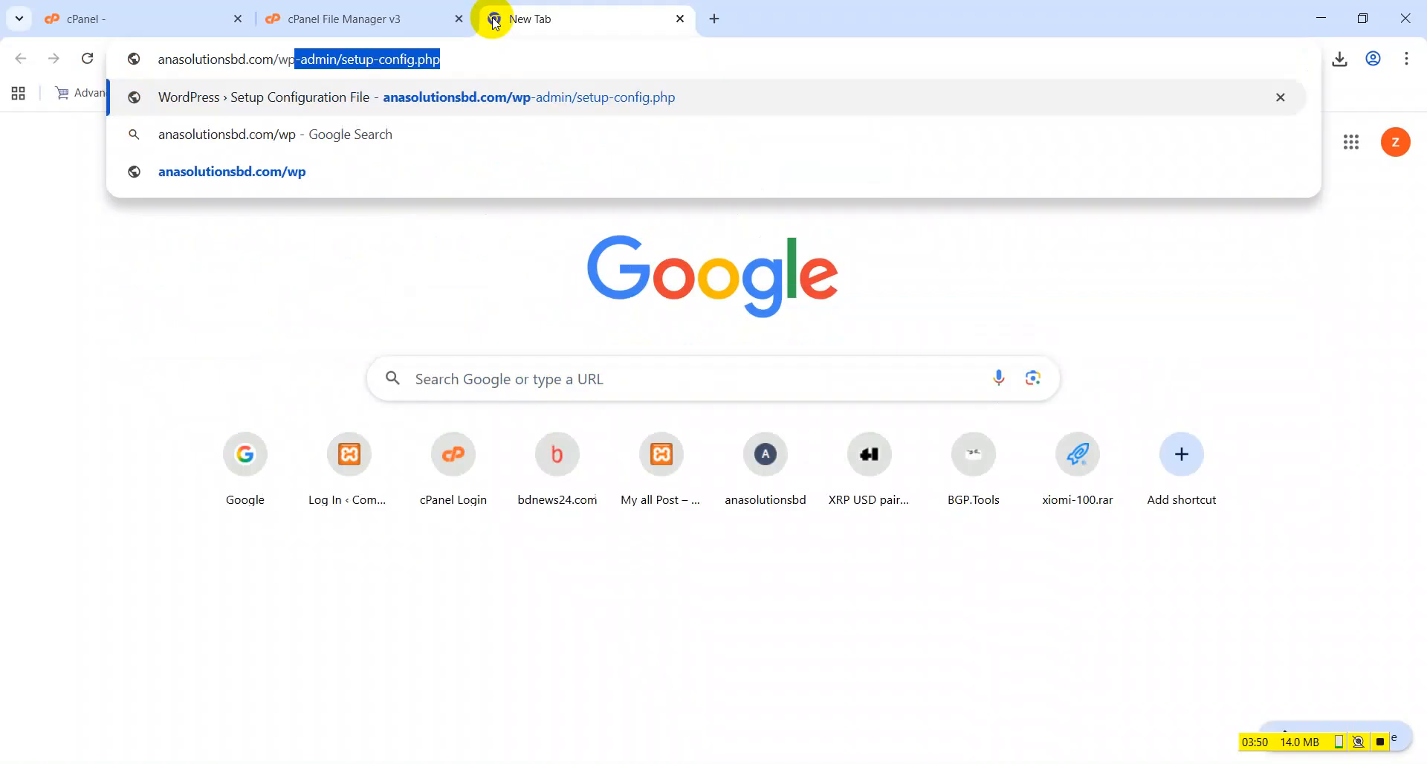
{"action": "type", "text": "-admin/"}
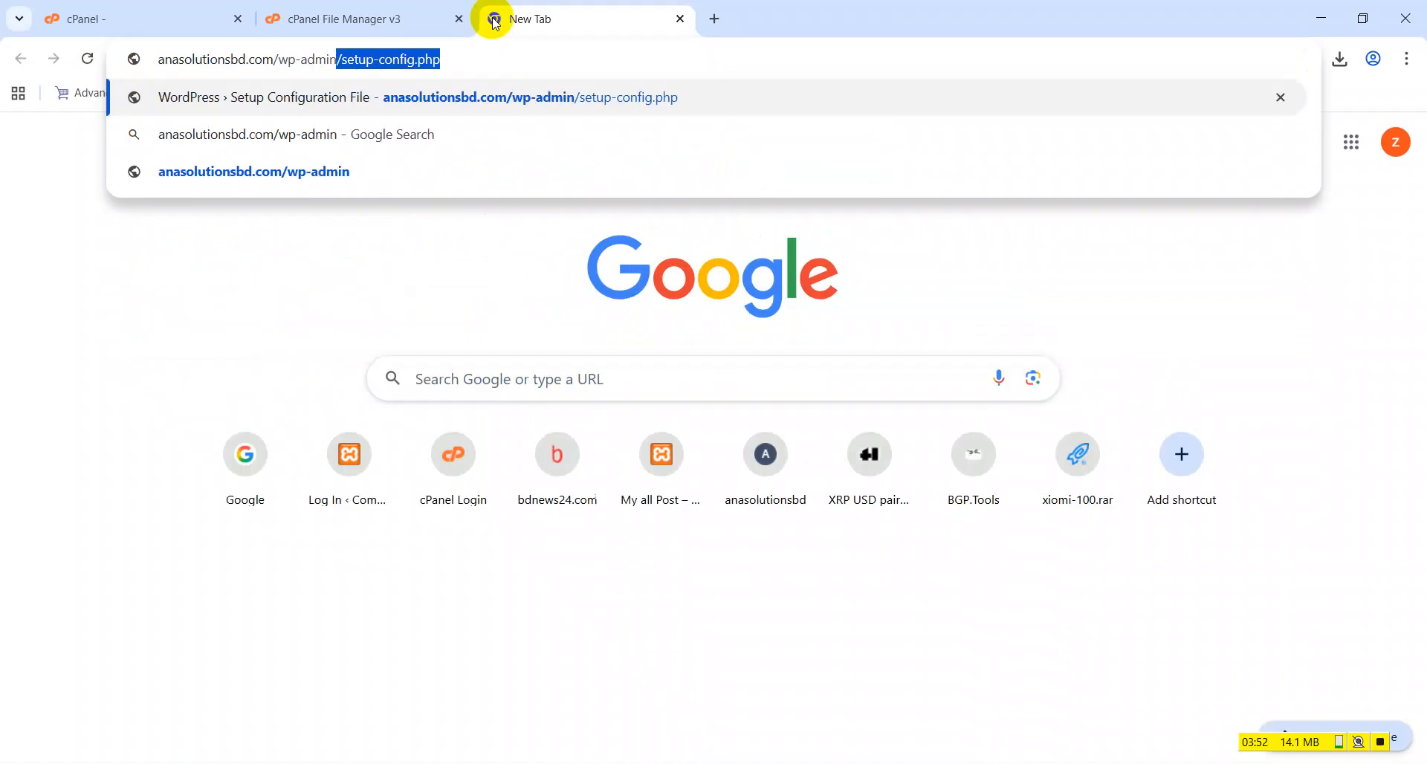
{"action": "key", "text": "Return"}
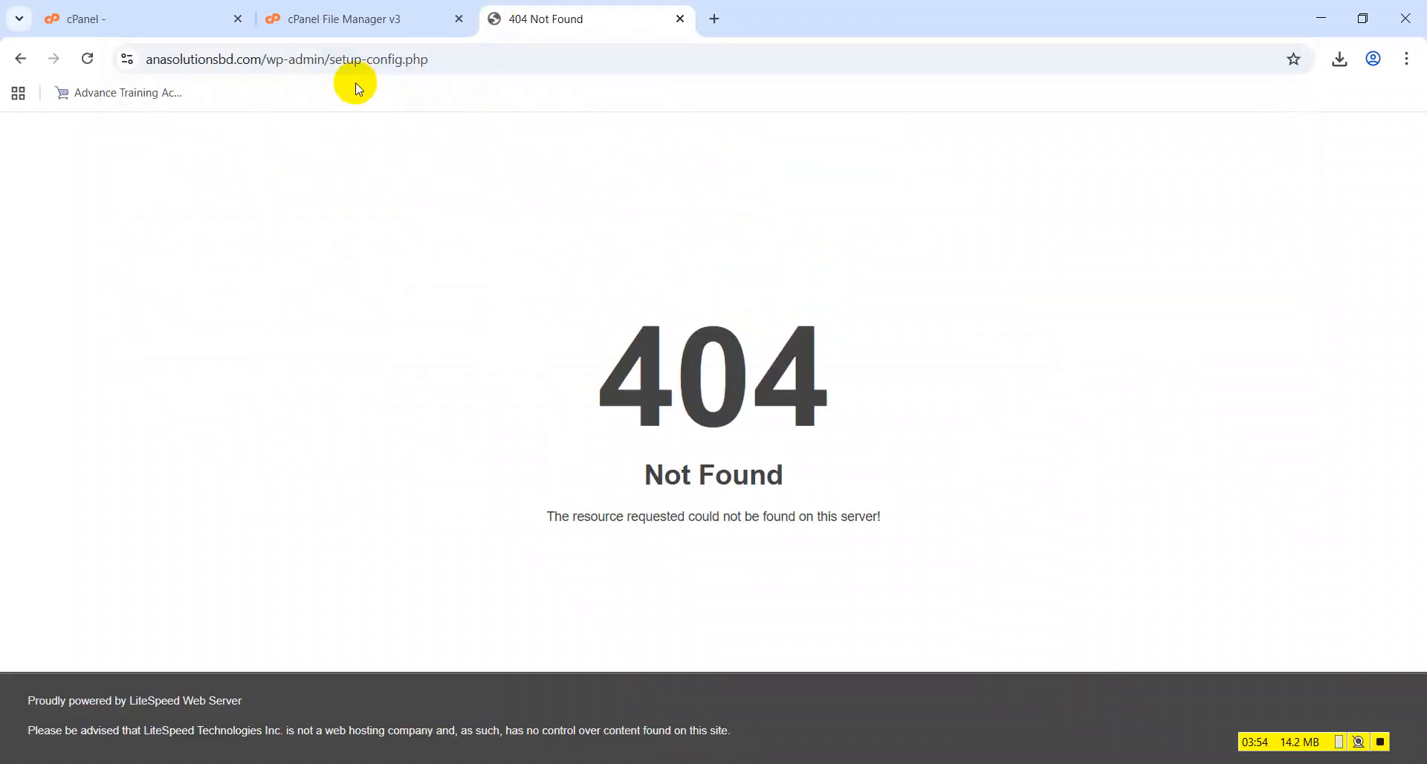
{"action": "left_click_drag", "start_coordinate": [334, 61], "coordinate": [499, 70]}
{"action": "key", "text": "BackSpace"}
{"action": "key", "text": "BackSpace"}
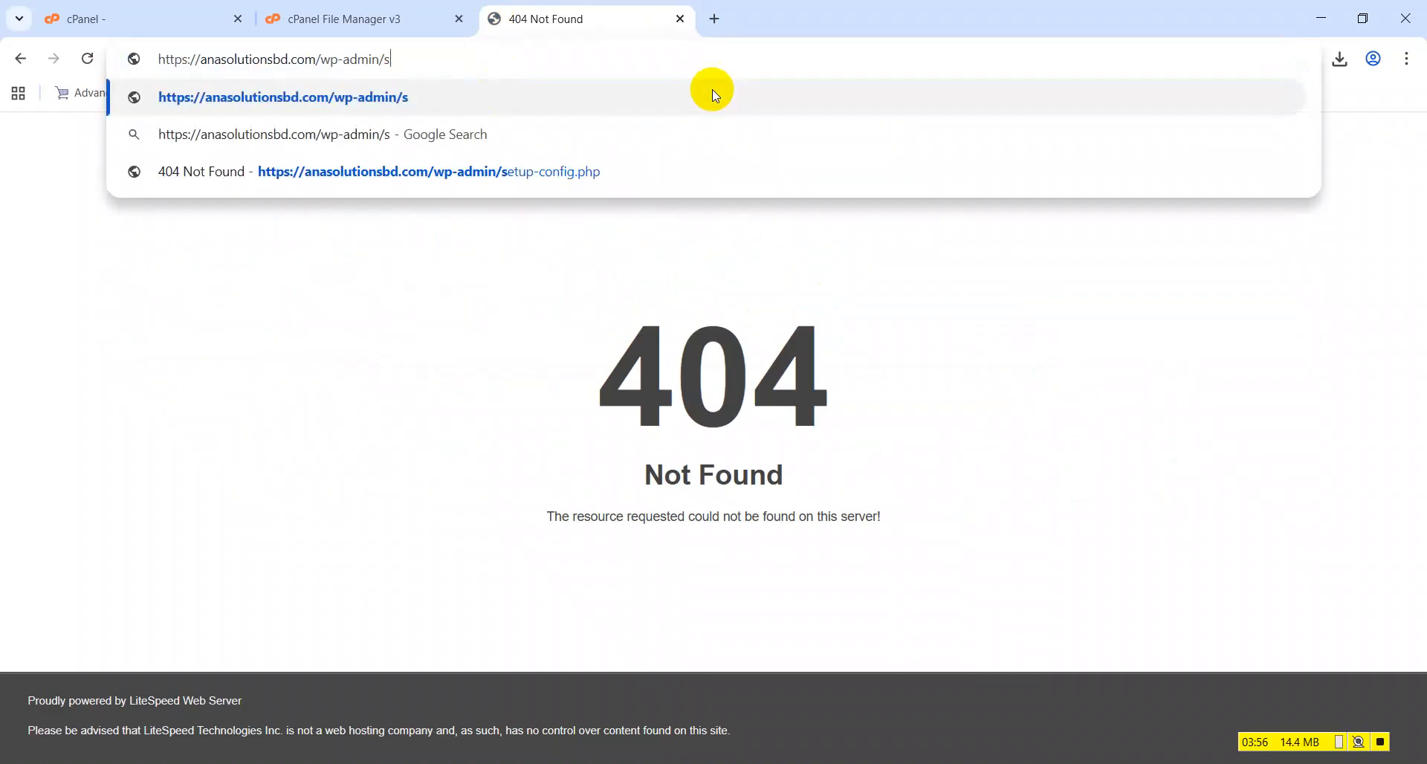
{"action": "key", "text": "Return"}
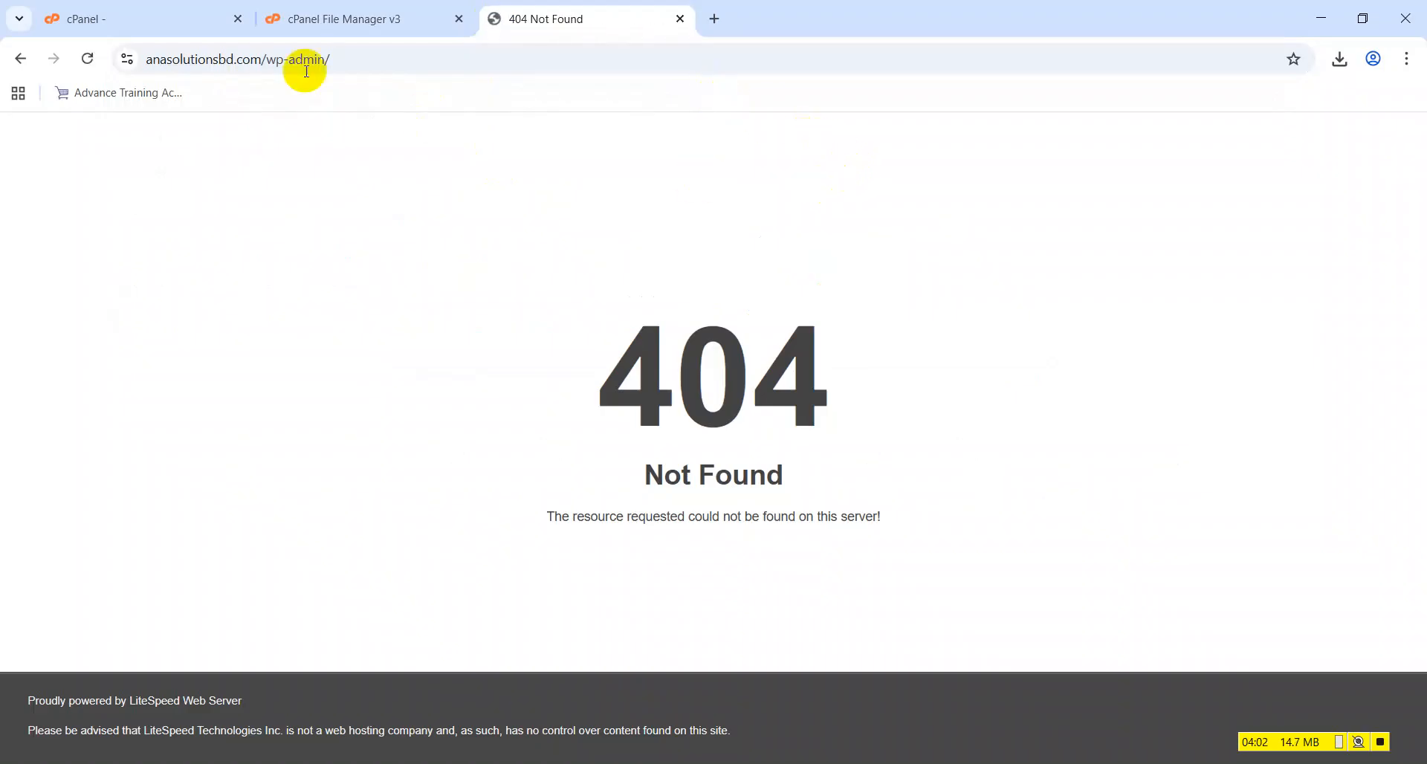
- Change the address to anasolutionsbd.com/bijoy/wp-admin and begin entering the administrator username
{"action": "left_click_drag", "start_coordinate": [283, 57], "coordinate": [430, 77]}
{"action": "key", "text": "BackSpace"}
{"action": "key", "text": "BackSpace"}
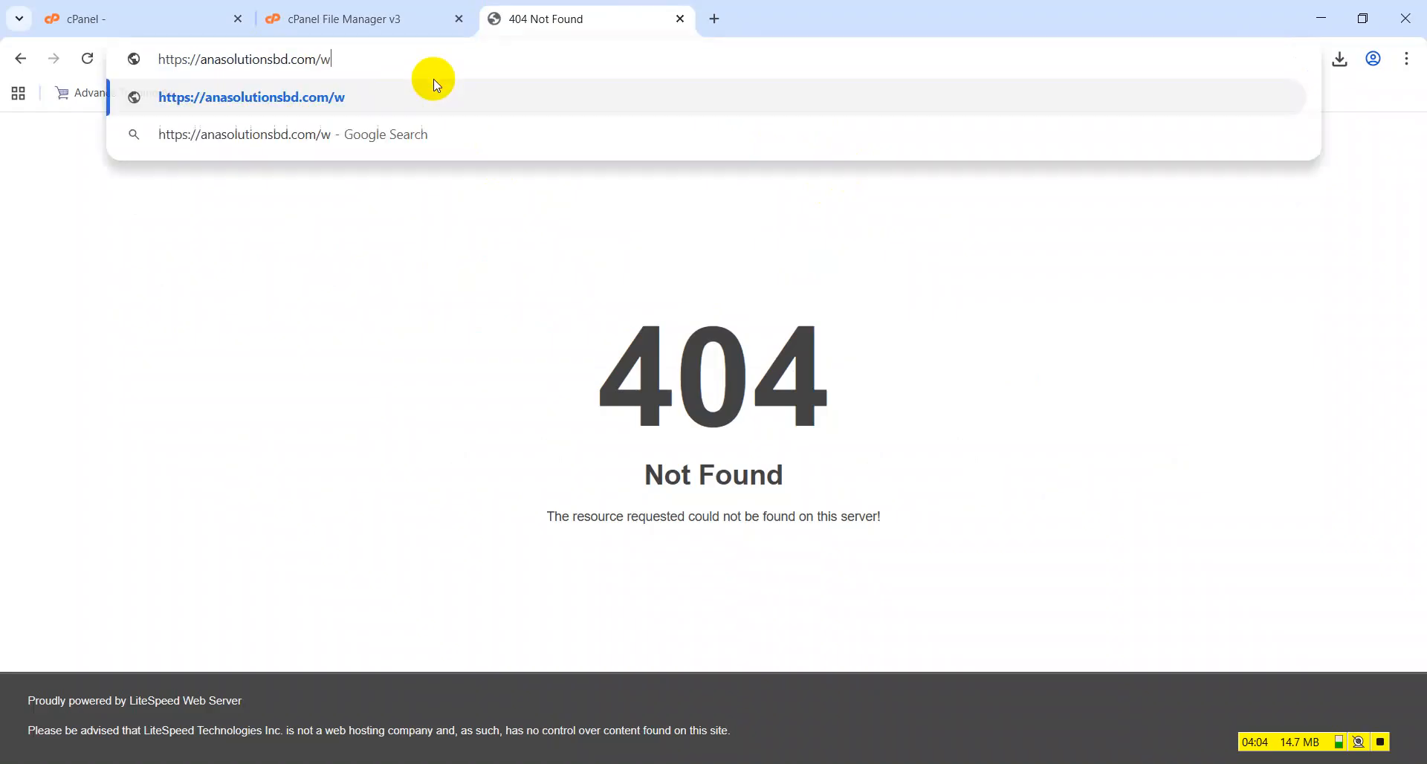
{"action": "type", "text": "bij"}
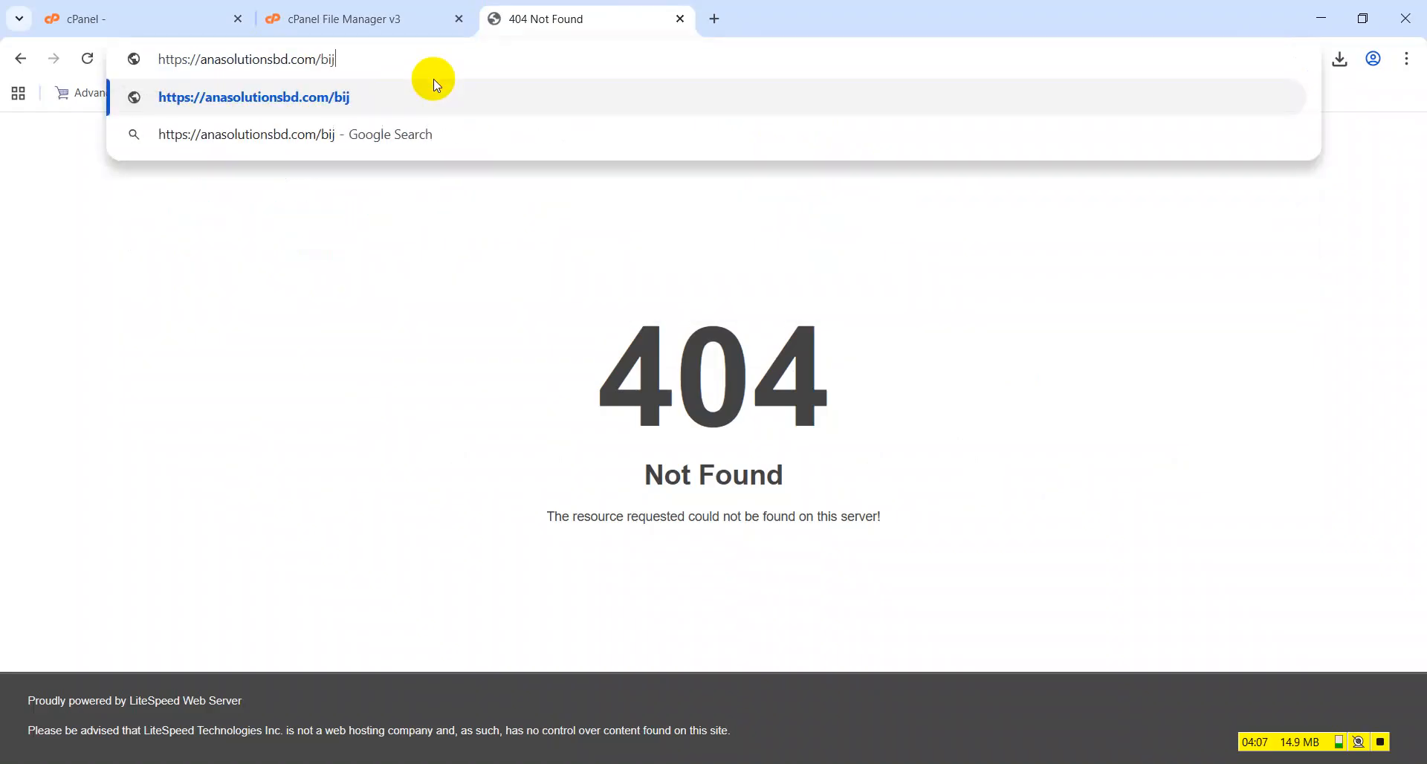
{"action": "type", "text": "oy/w"}
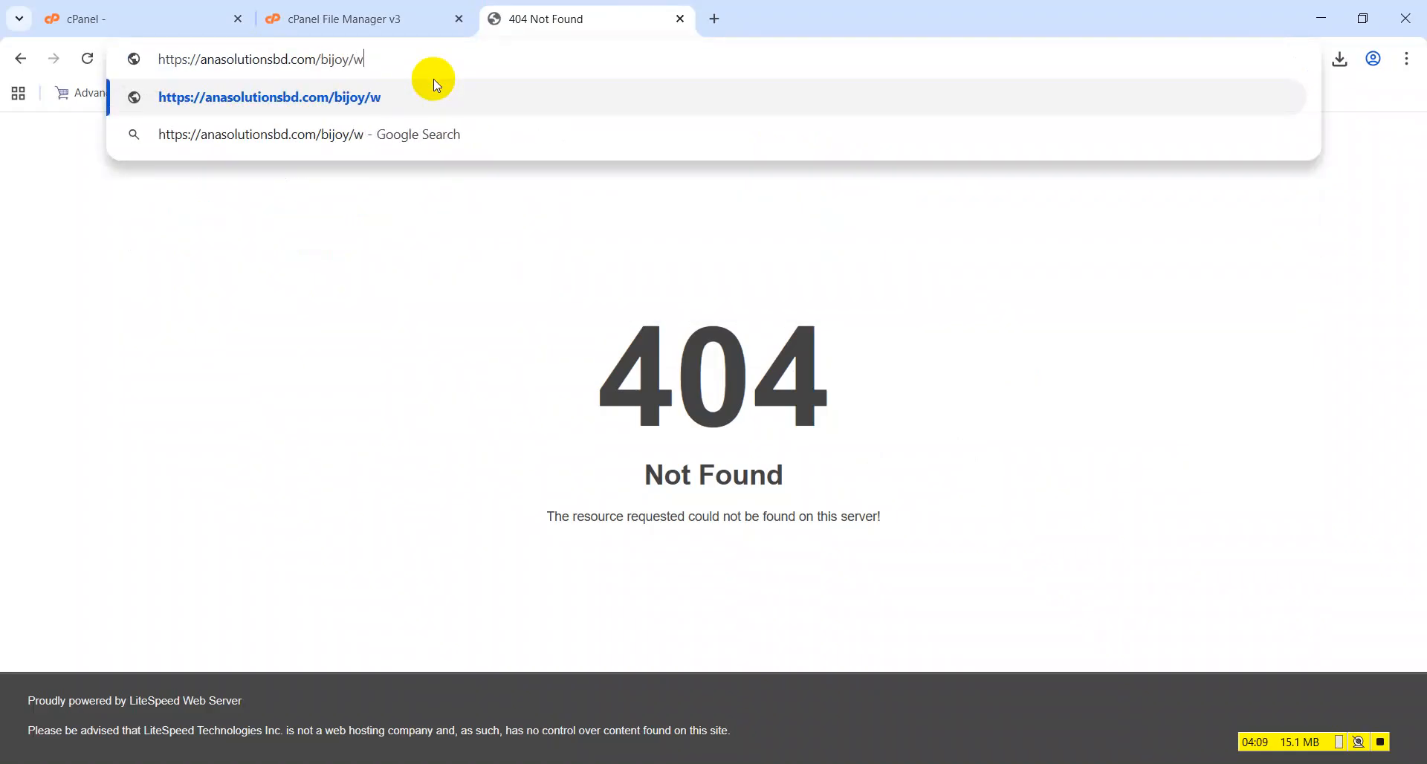
{"action": "type", "text": "p-admin"}
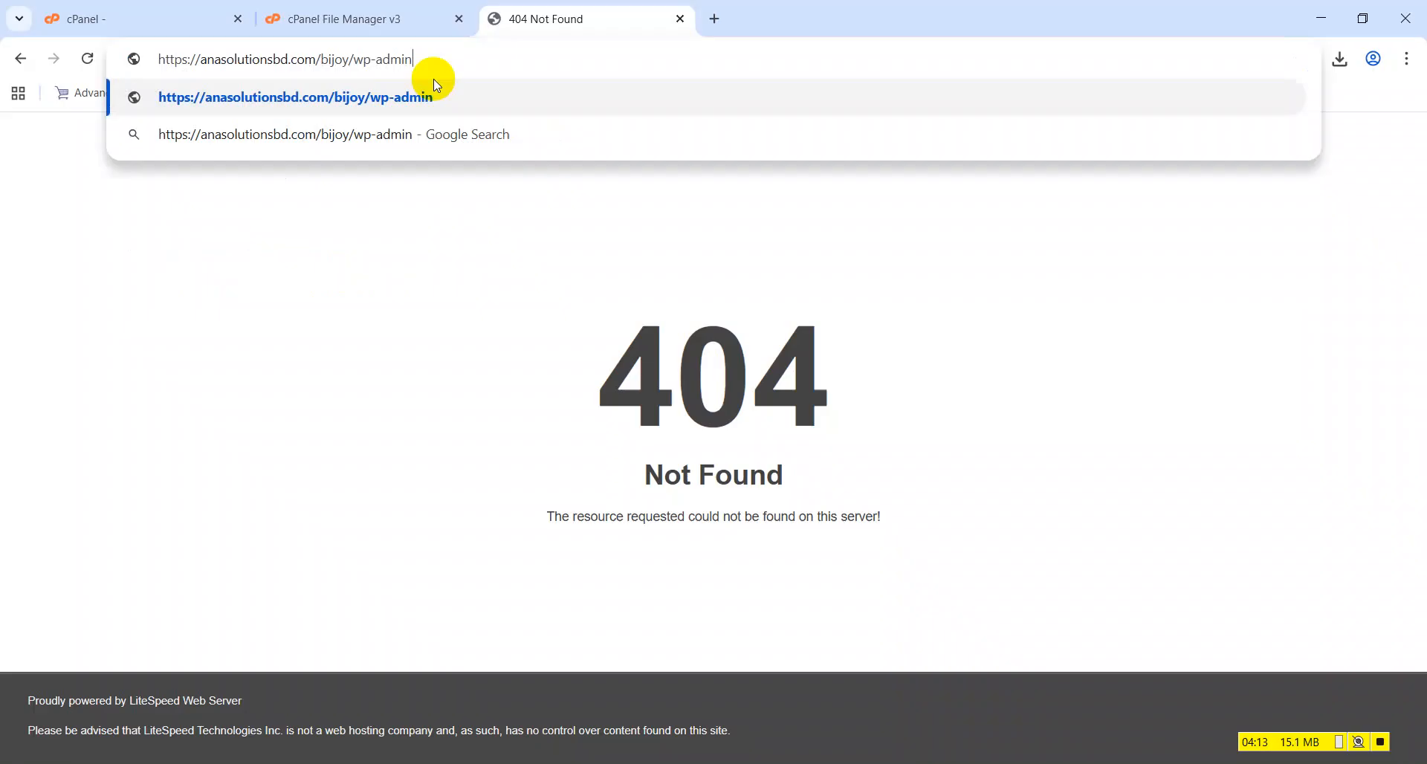
{"action": "key", "text": "Return"}
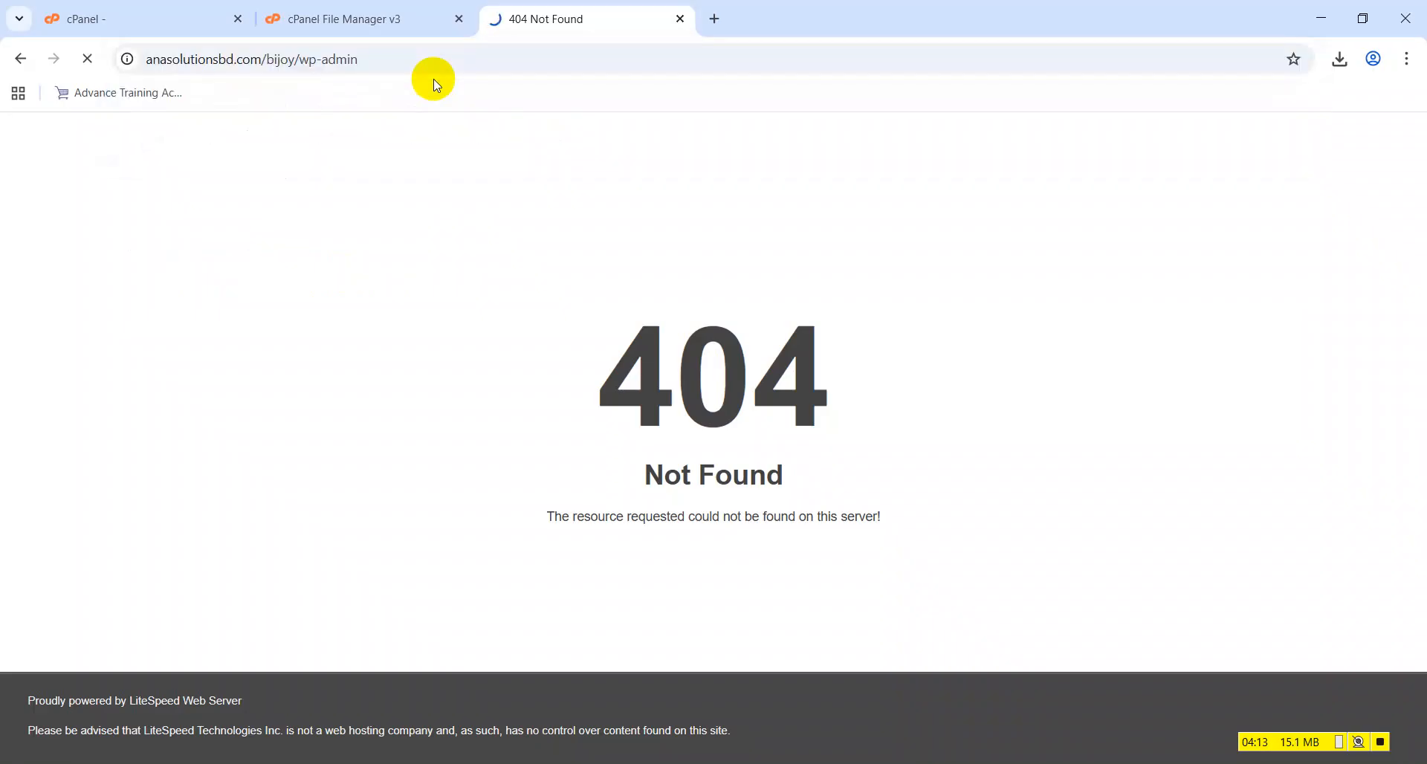
{"action": "type", "text": "admin"}
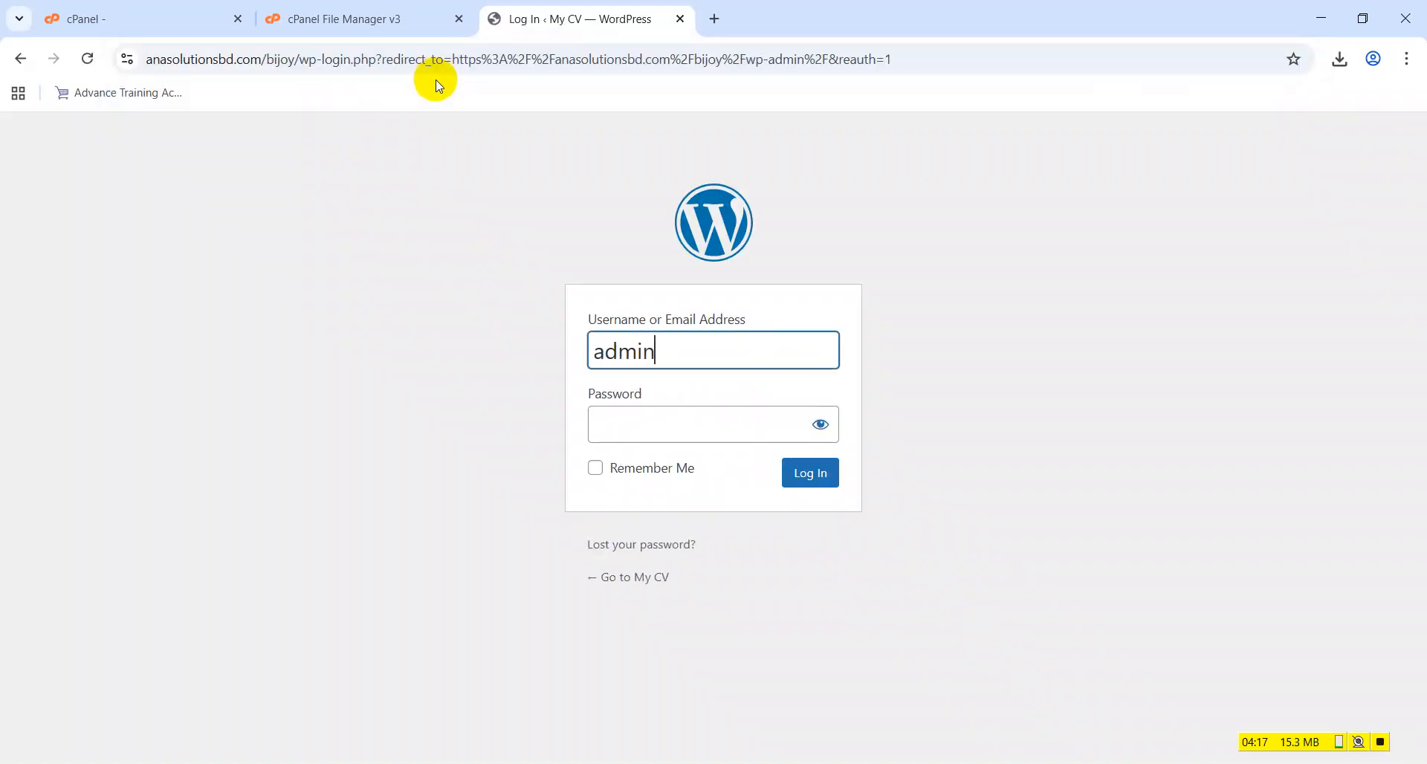
- Enter the administrator password on the My CV login form and show it as plain text
{"action": "key", "text": "Tab"}
{"action": "type", "text": "••"}
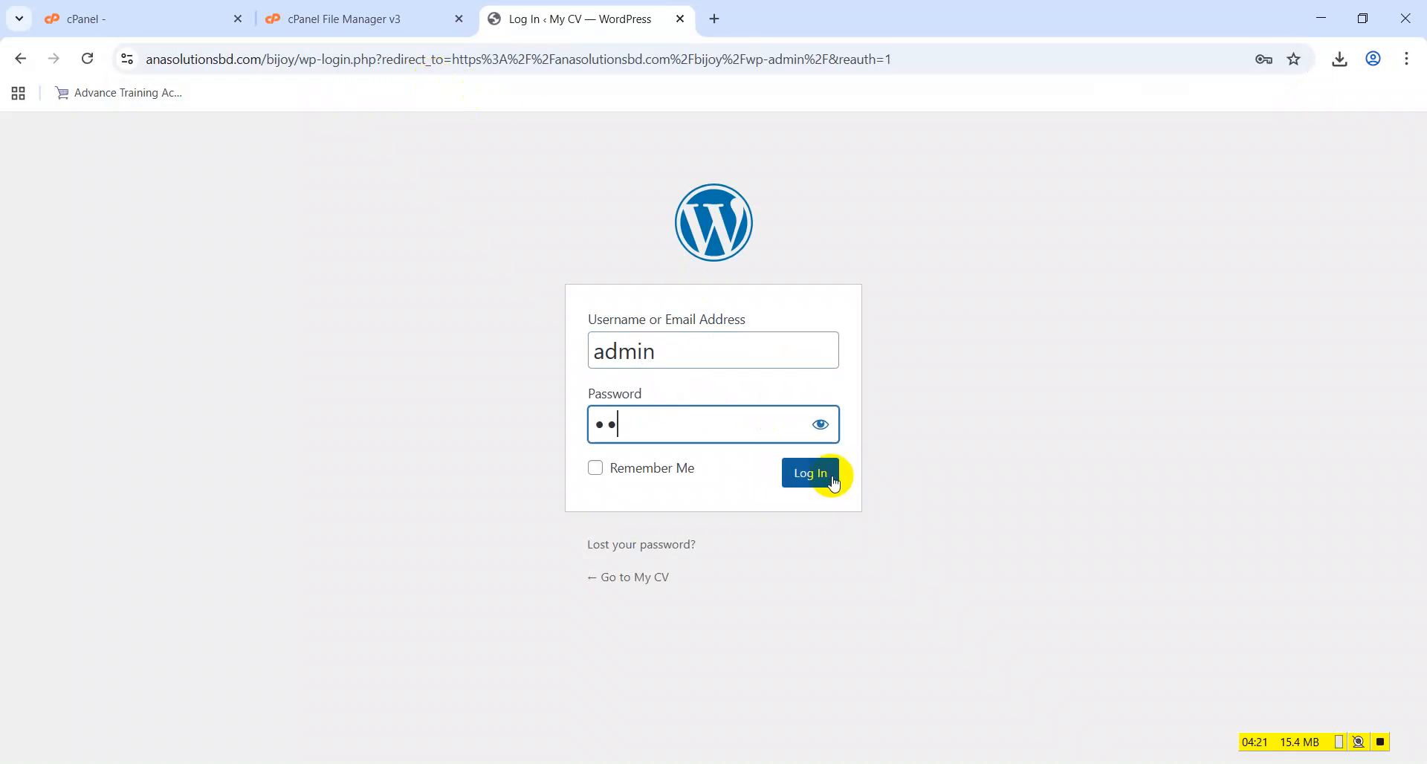
{"action": "left_click", "coordinate": [821, 425]}
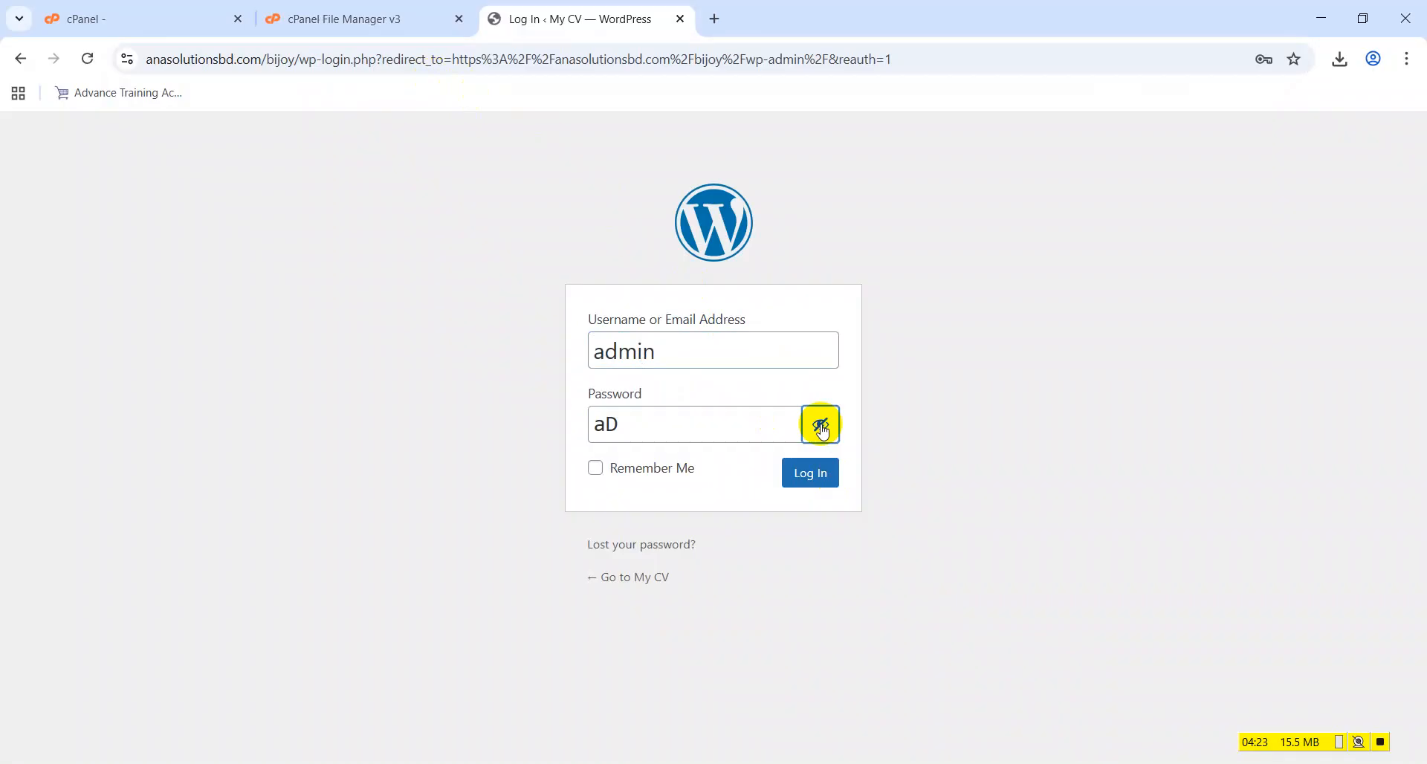
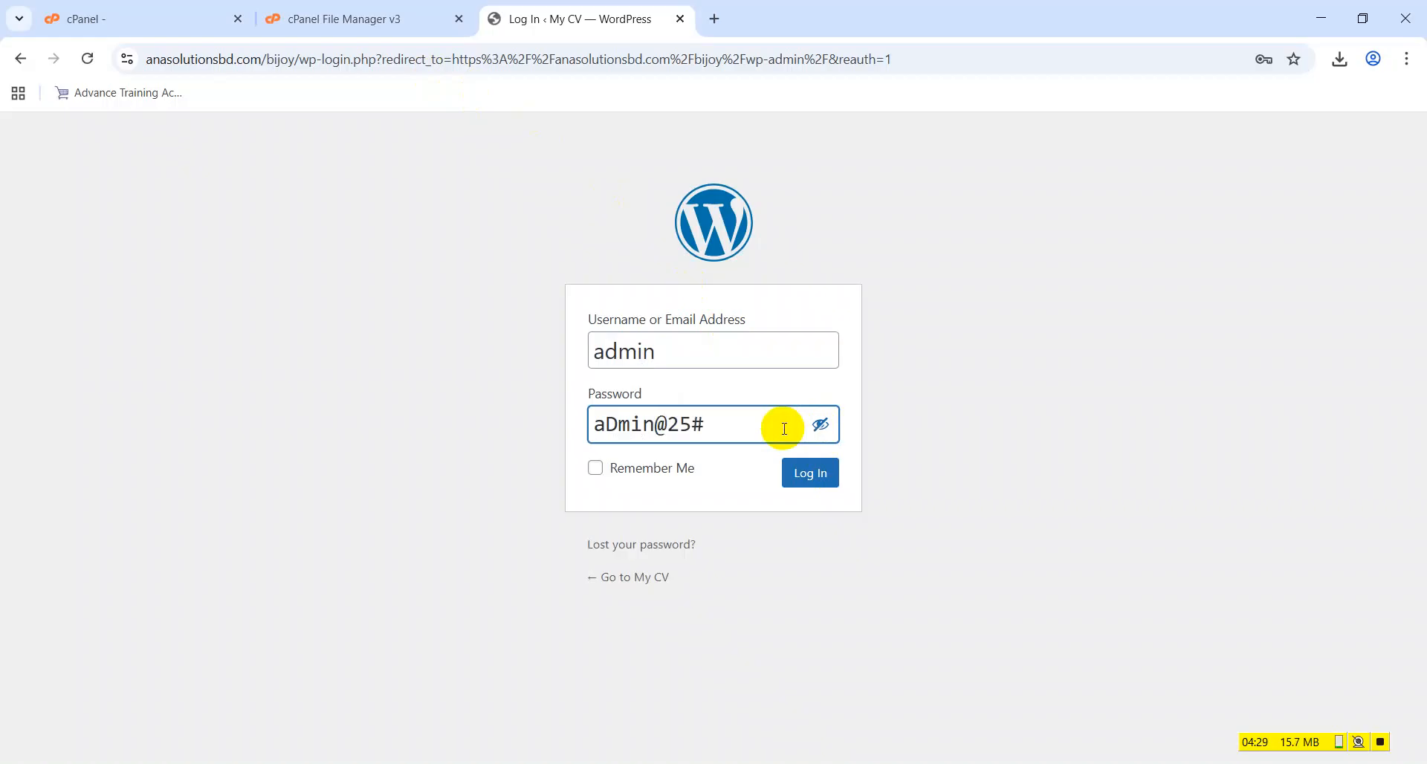
- Select the mistyped digit in the My CV login Password field so it can be corrected
{"action": "left_click_drag", "start_coordinate": [679, 424], "coordinate": [688, 426]}
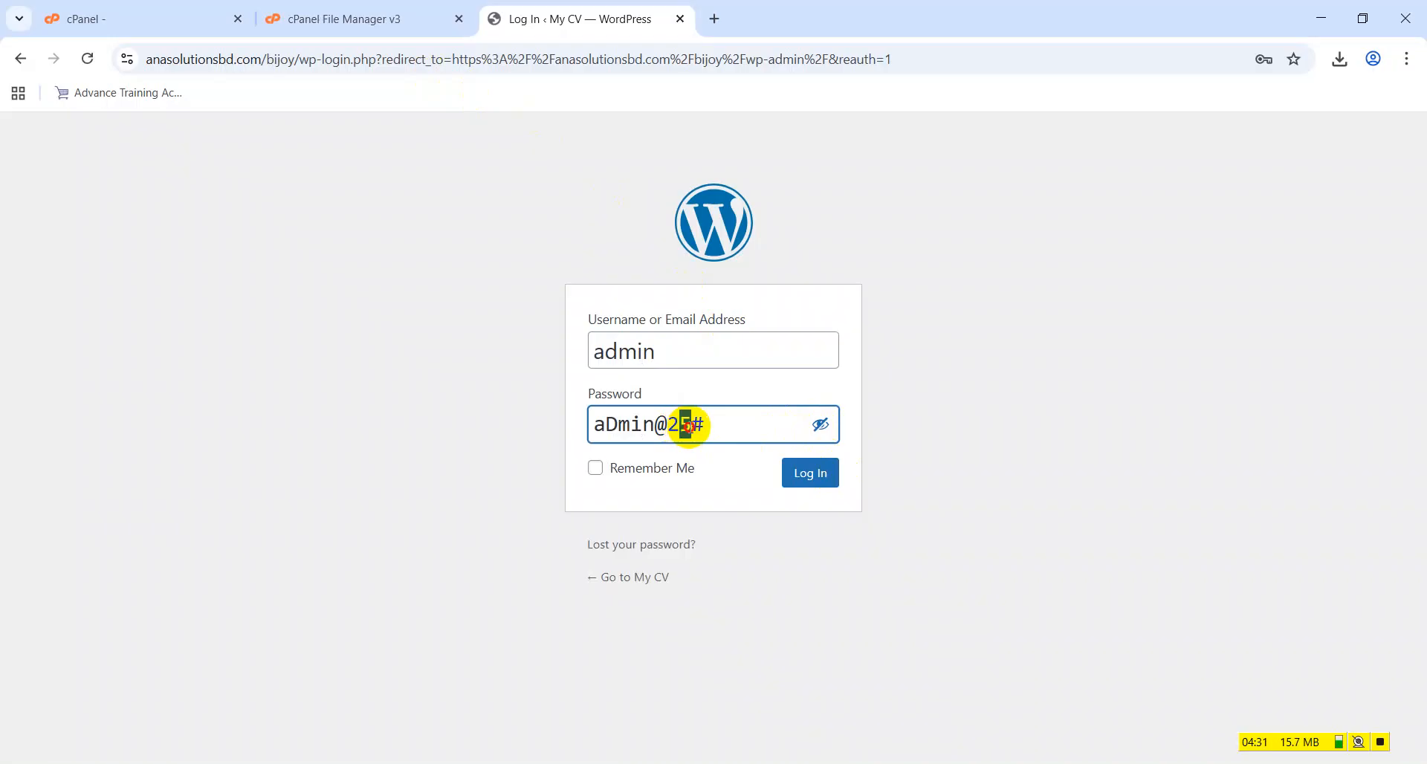
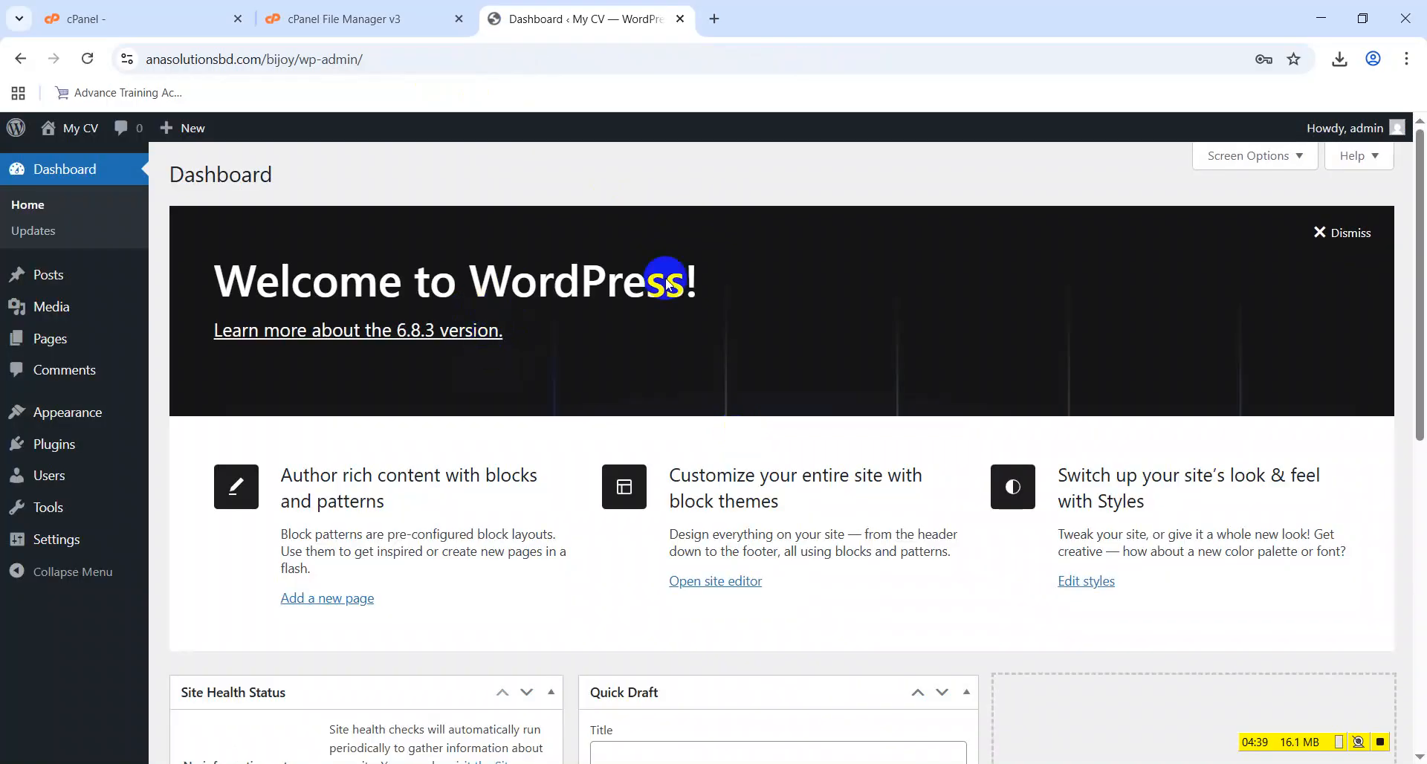
- Dismiss the Welcome panel and open the live My CV site in a new tab
{"action": "left_click", "coordinate": [1354, 236]}
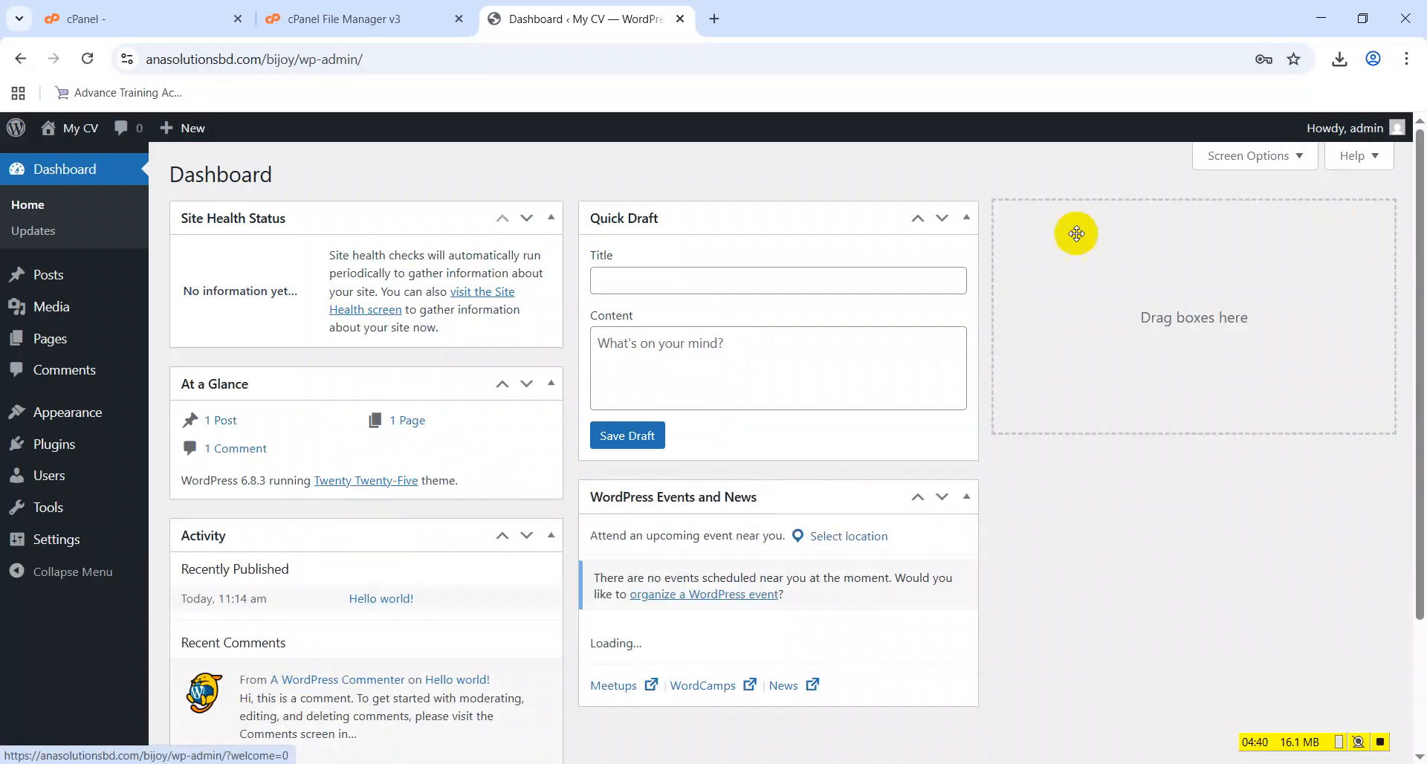
{"action": "right_click", "coordinate": [73, 162]}
{"action": "left_click", "coordinate": [111, 92]}
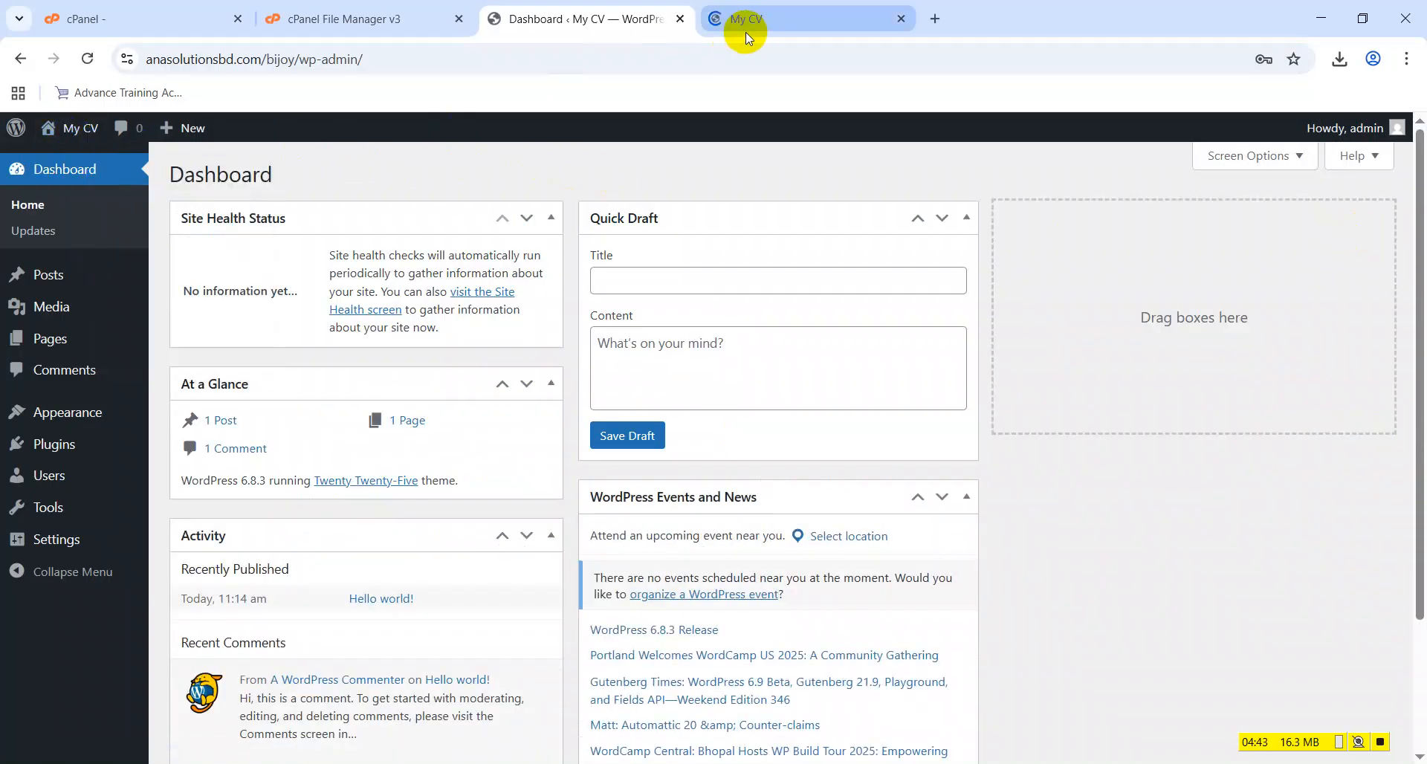
{"action": "left_click", "coordinate": [746, 30]}
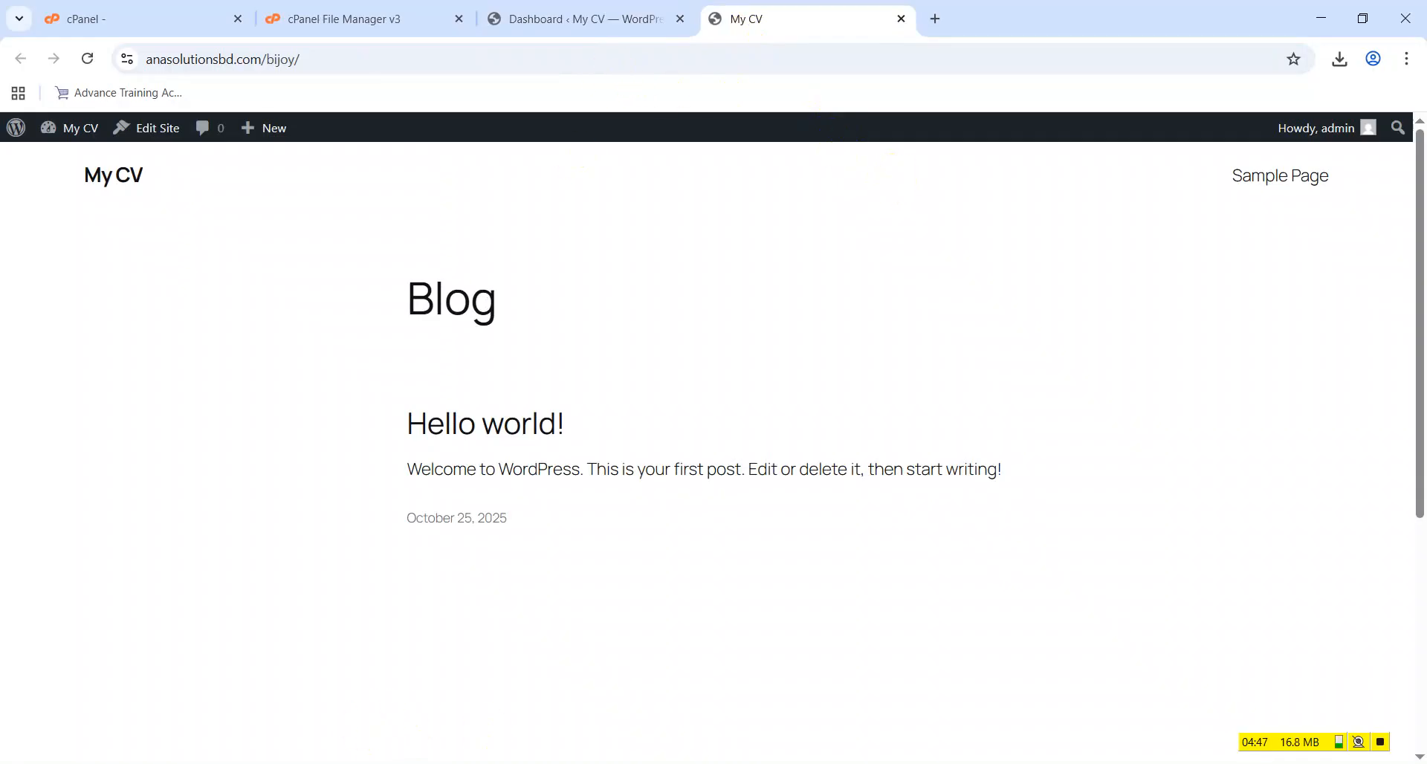
{"action": "mouse_move", "coordinate": [382, 763]}
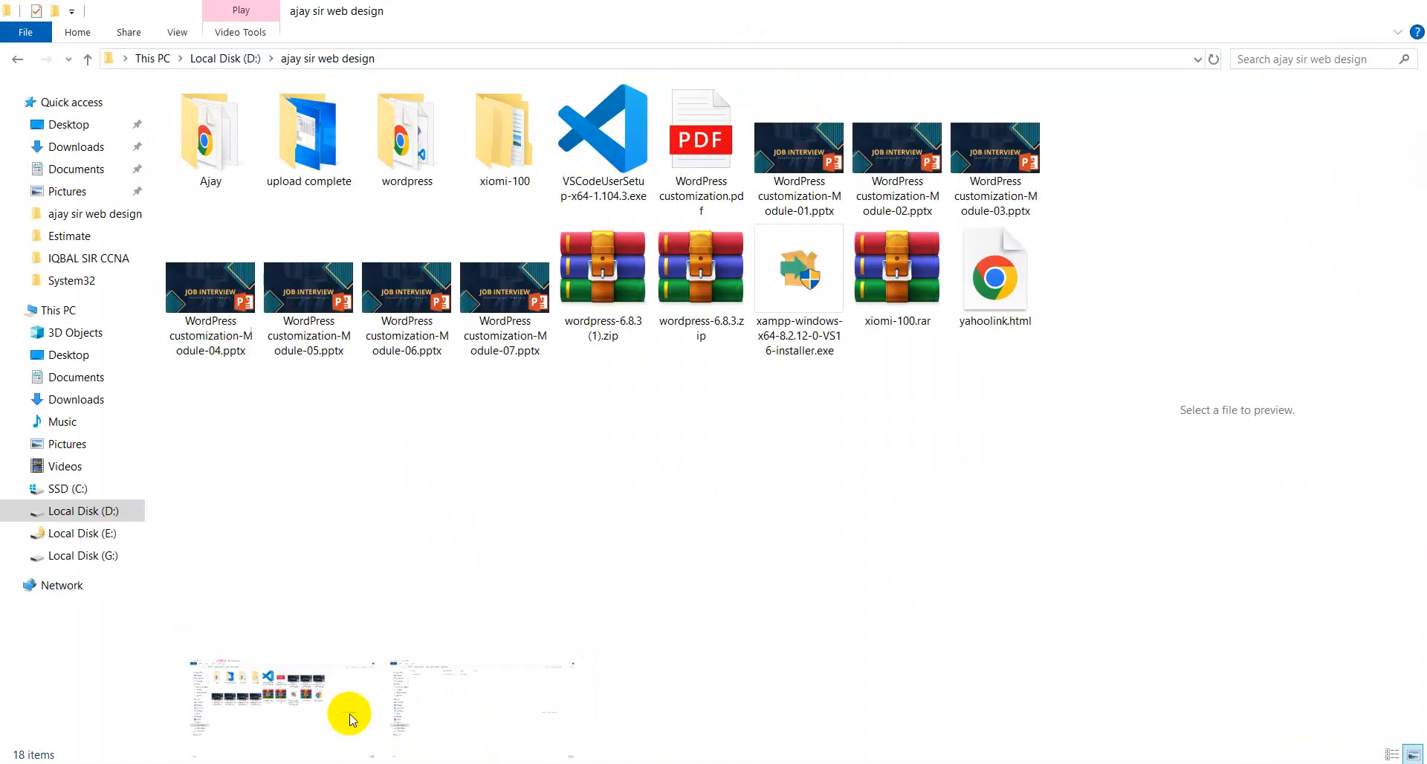
- Open online-doc-url.txt in xiomi-100\main-file and copy the Xiomi documentation URL
{"action": "left_click", "coordinate": [350, 718]}
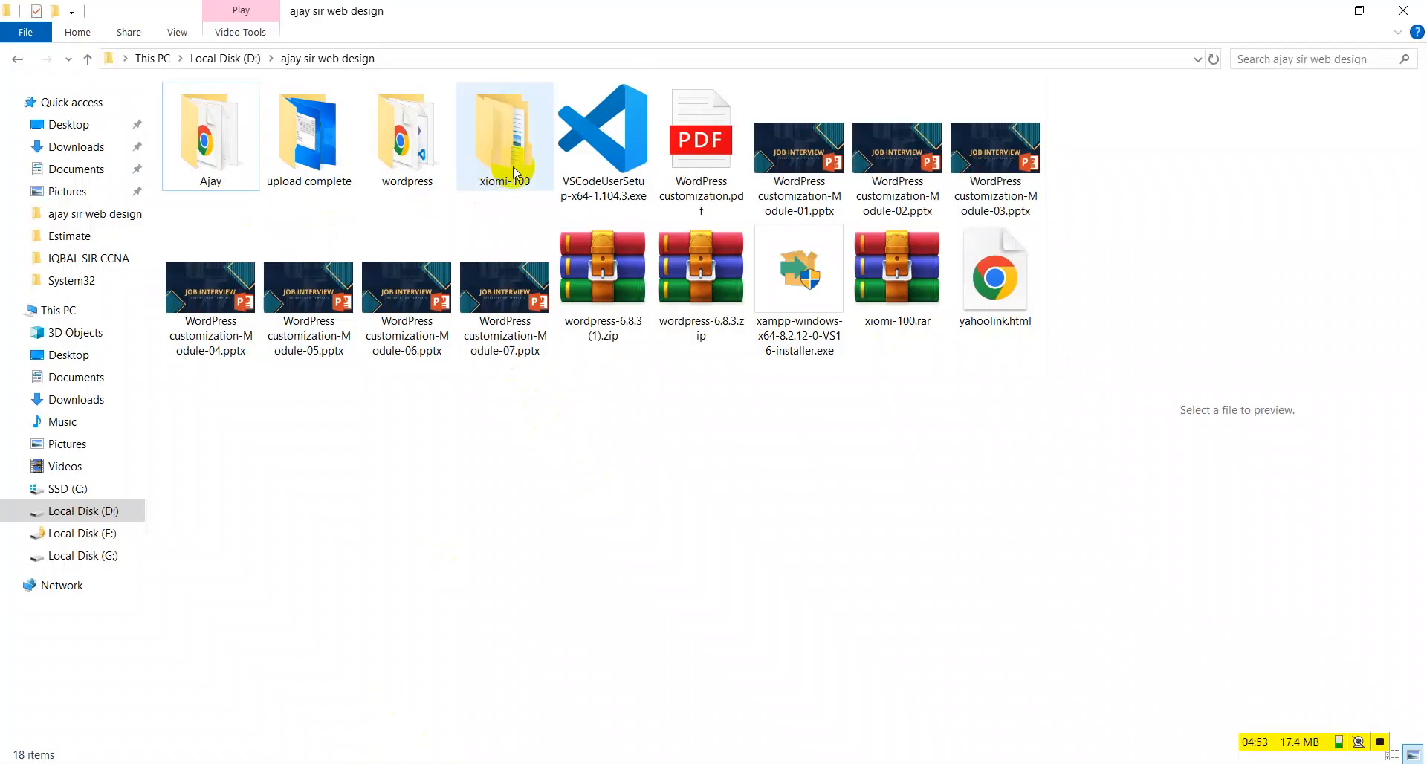
{"action": "double_click", "coordinate": [510, 119]}
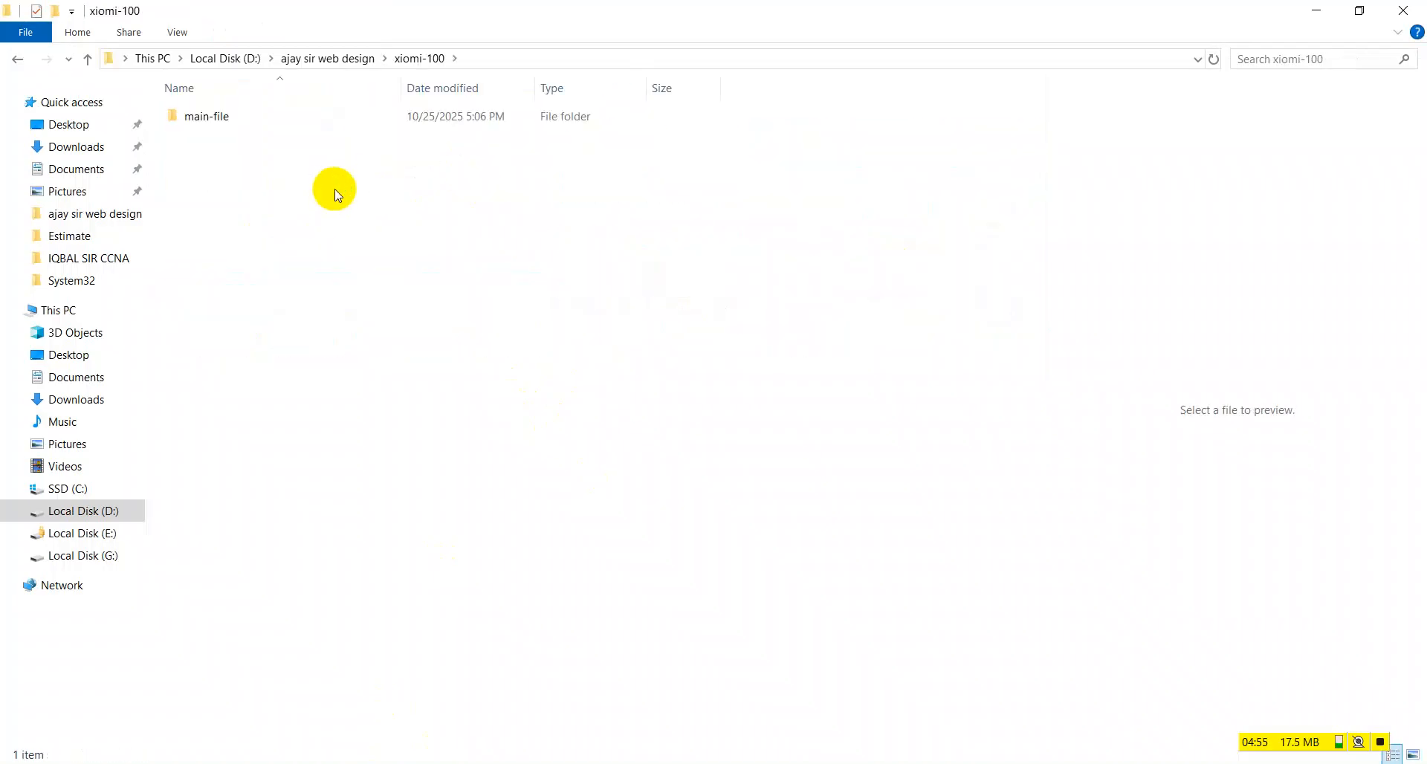
{"action": "double_click", "coordinate": [223, 119]}
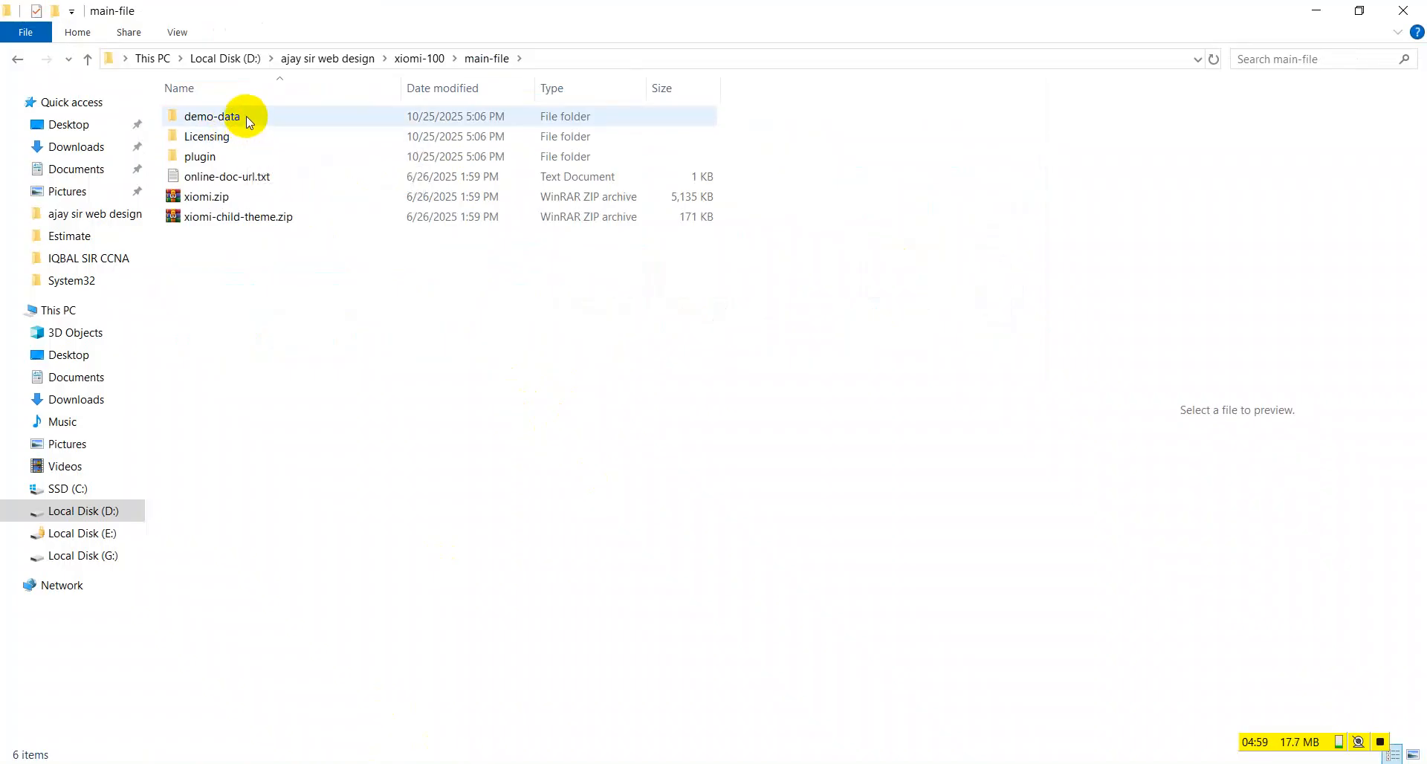
{"action": "double_click", "coordinate": [250, 138]}
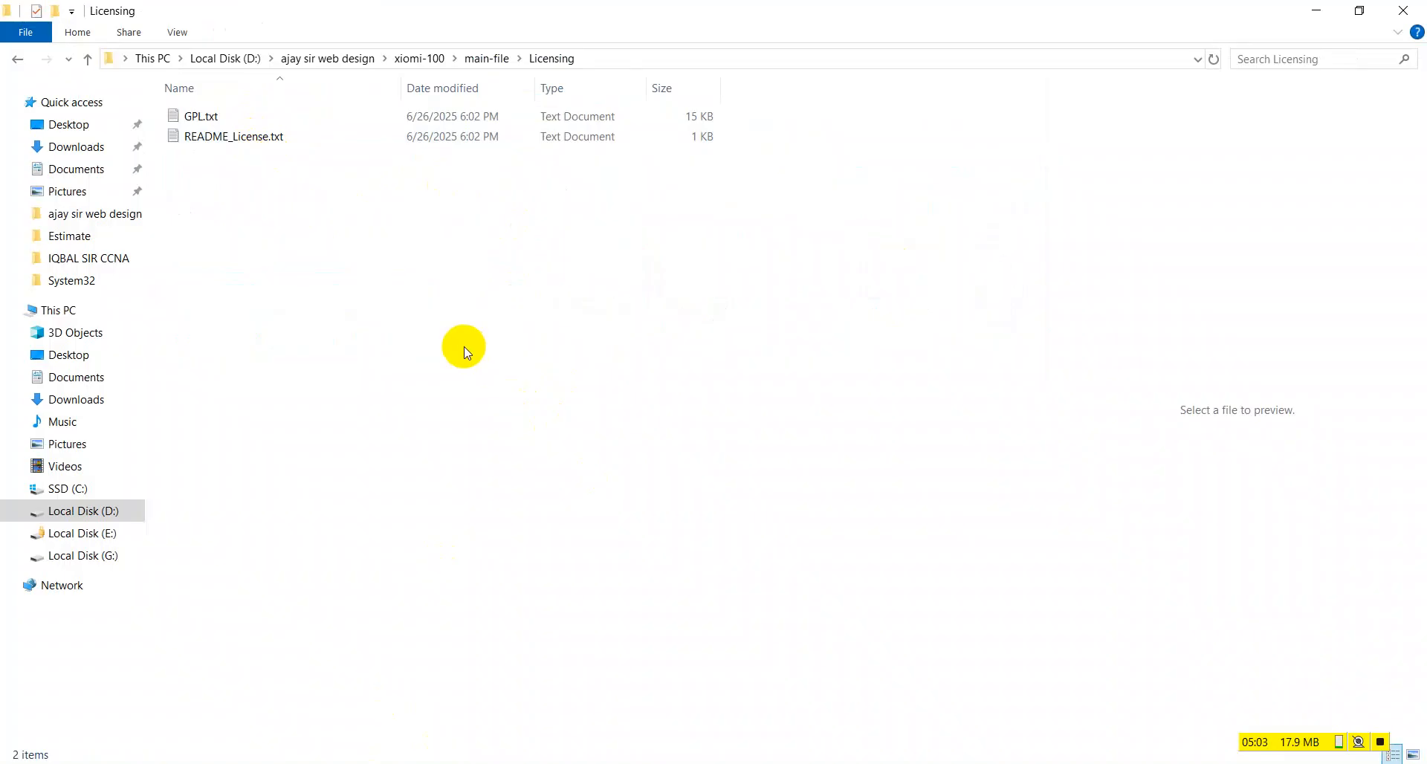
{"action": "key", "text": "alt+Up"}
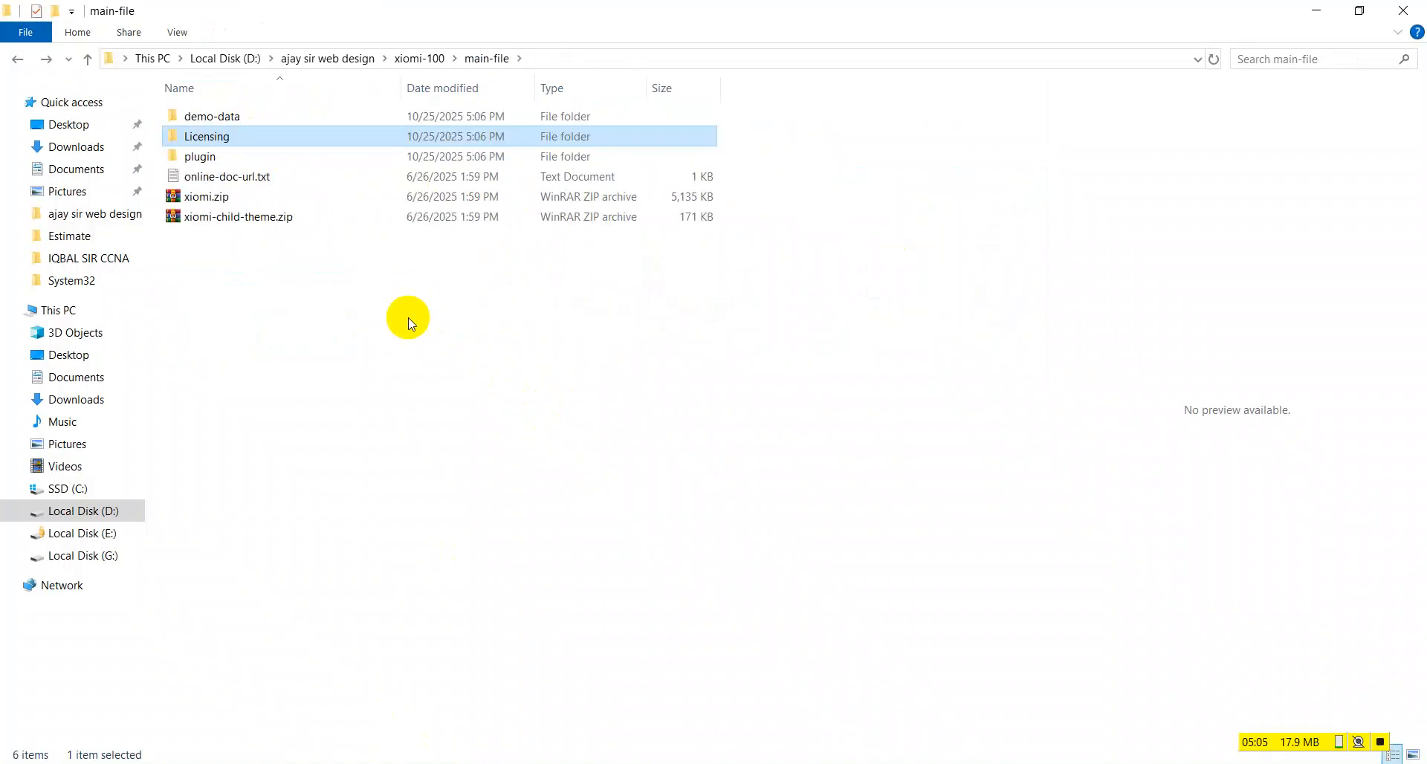
{"action": "double_click", "coordinate": [248, 158]}
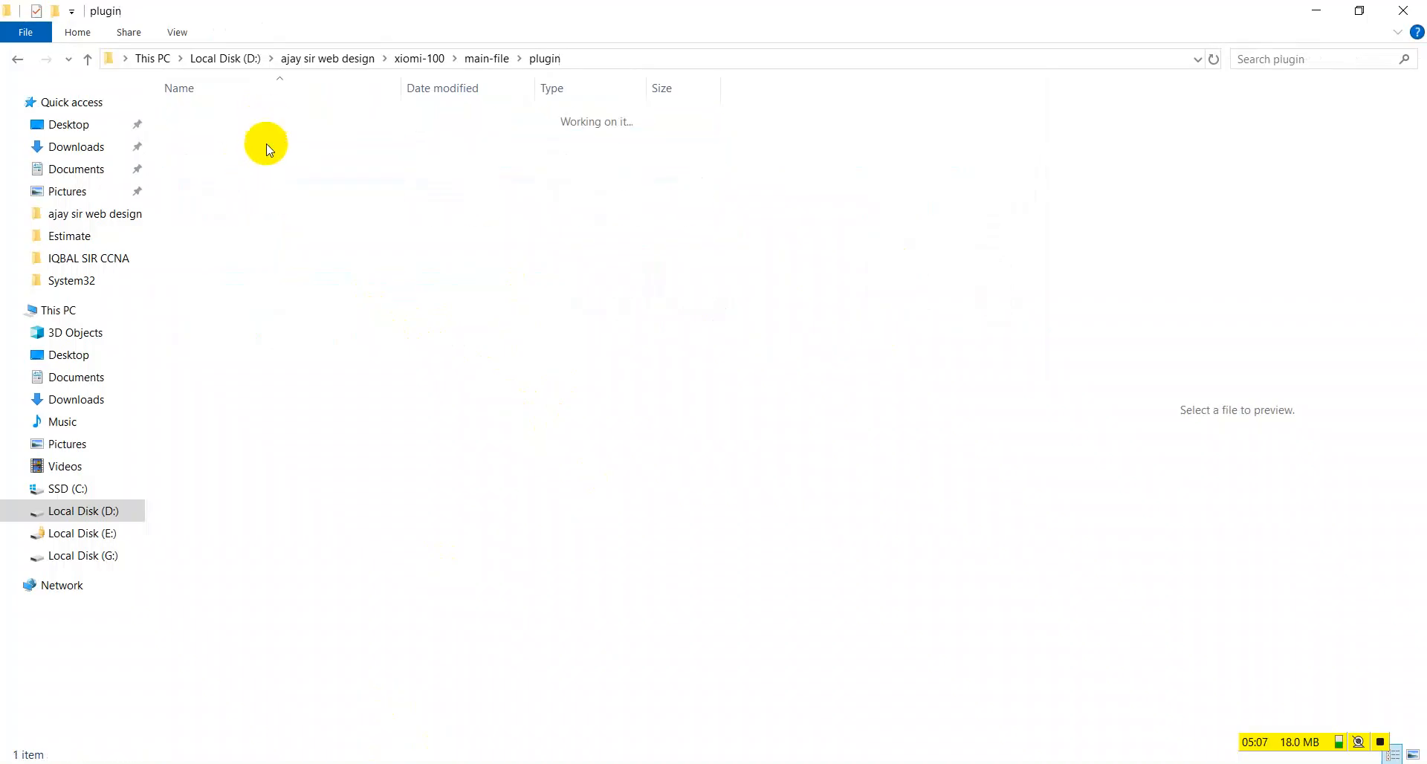
{"action": "key", "text": "alt+Up"}
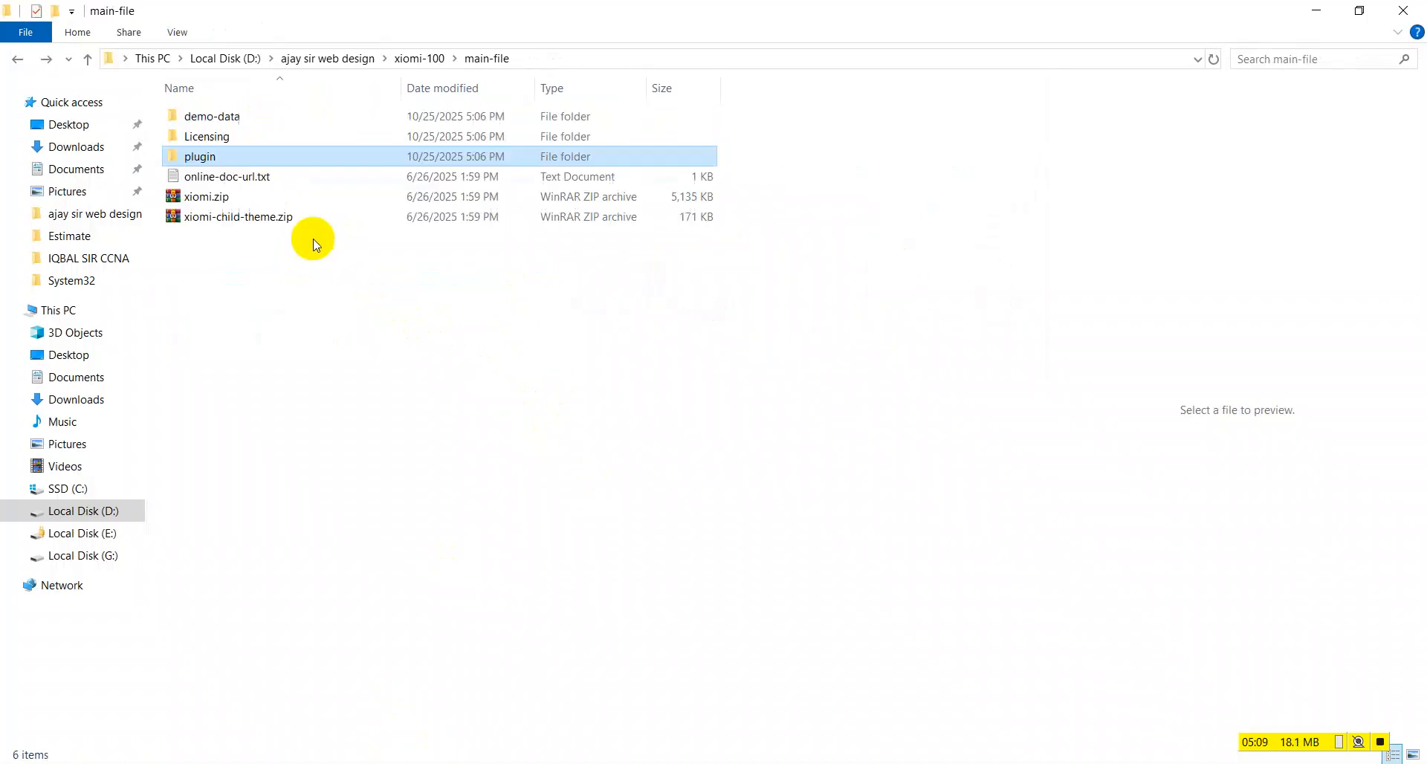
{"action": "double_click", "coordinate": [265, 180]}
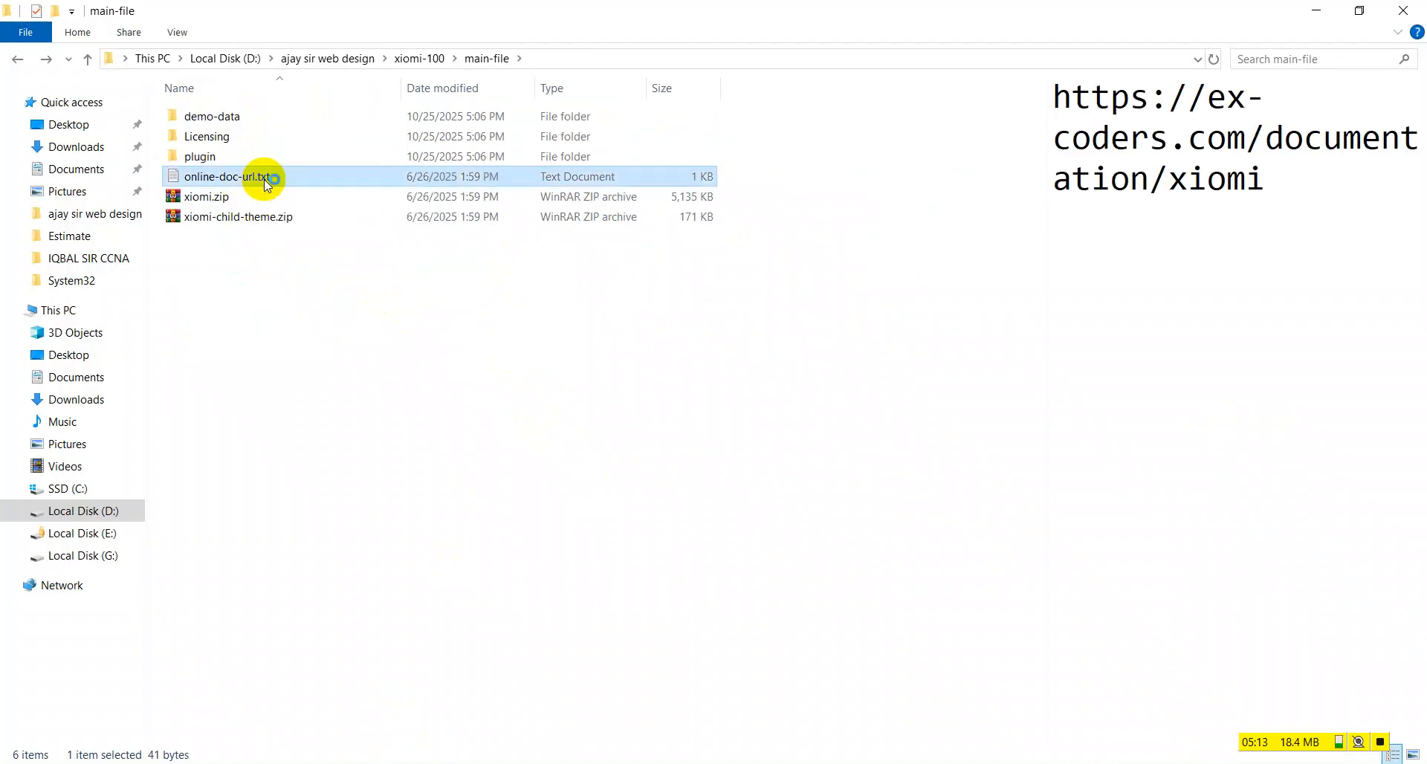
{"action": "left_click_drag", "start_coordinate": [888, 343], "coordinate": [32, 336]}
{"action": "key", "text": "ctrl+c"}
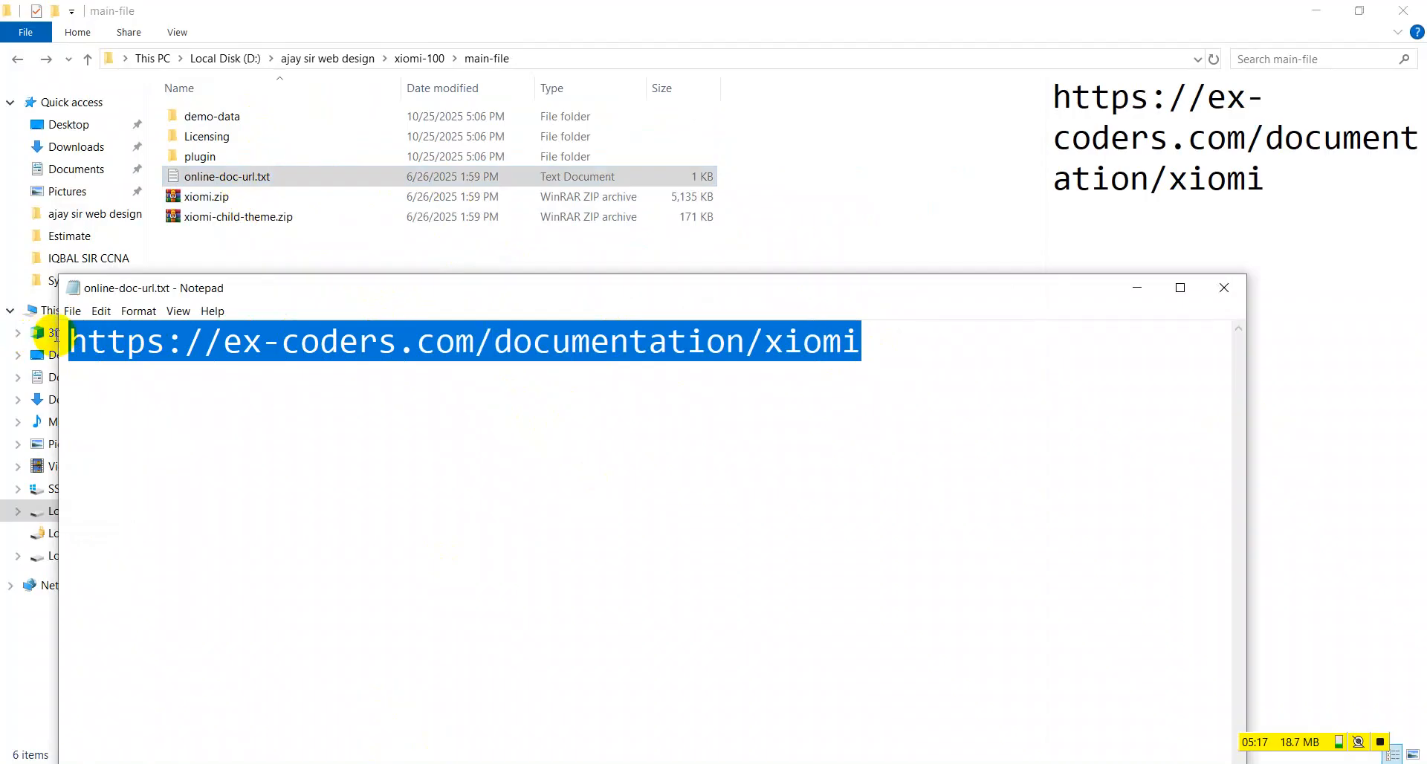
{"action": "key", "text": "alt+Tab"}
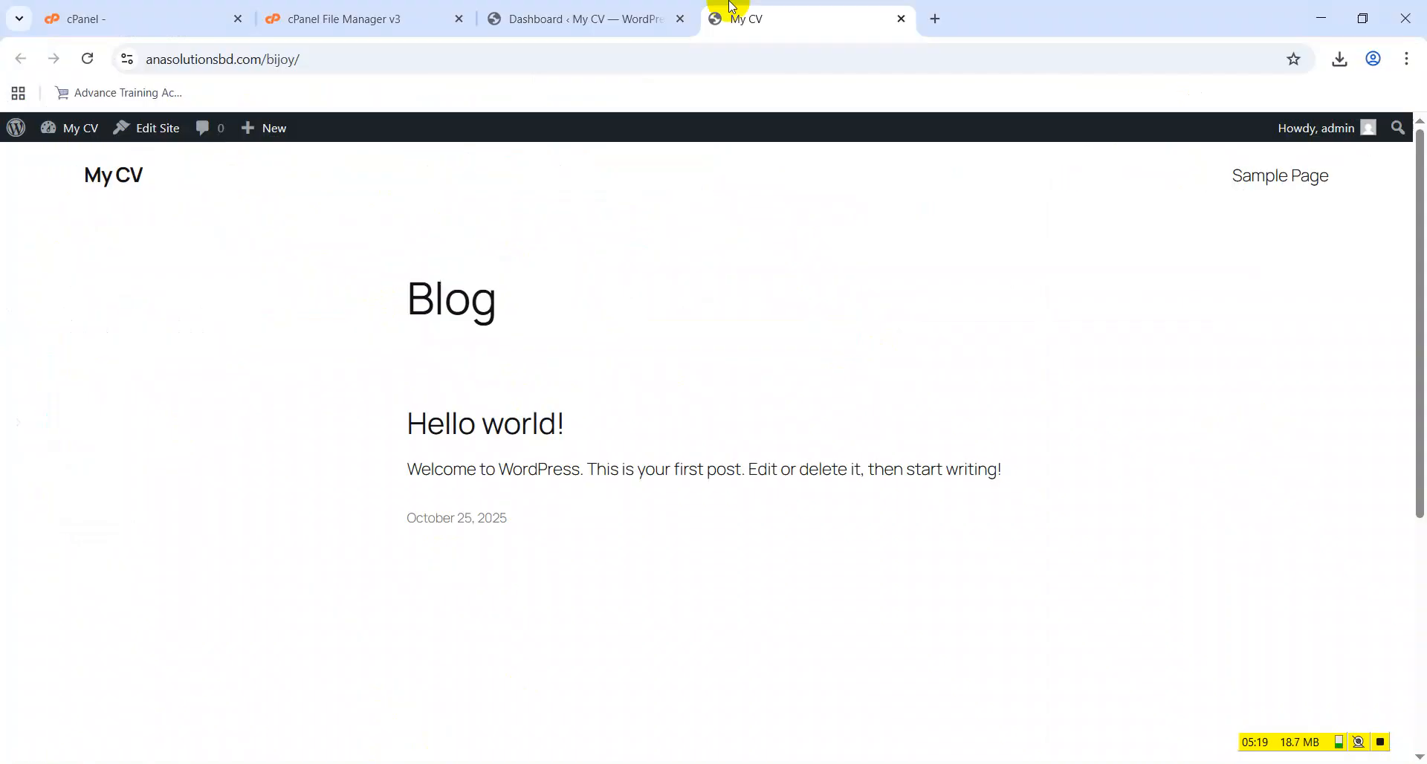
- Load the copied Xiomi documentation URL in a new Chrome tab
{"action": "left_click", "coordinate": [934, 20]}
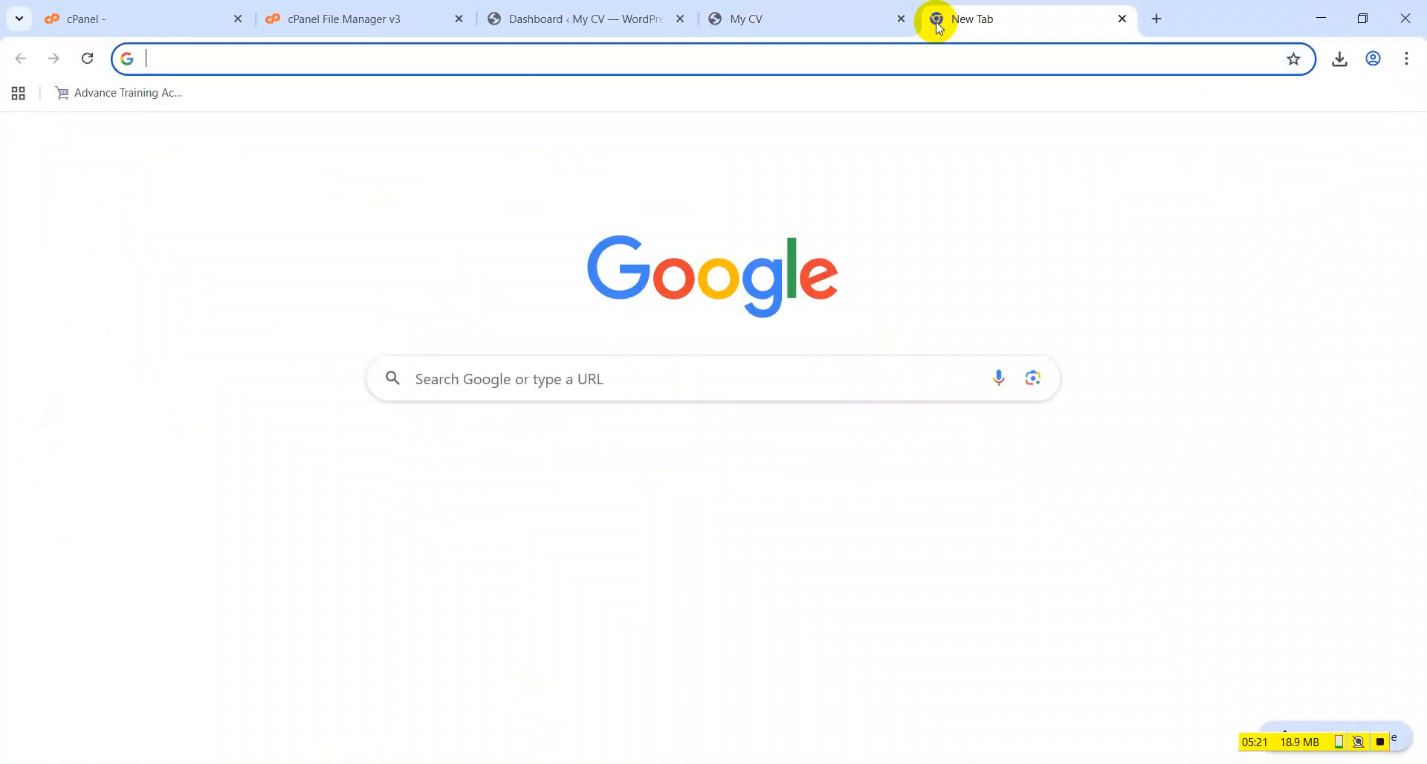
{"action": "key", "text": "ctrl+v"}
{"action": "key", "text": "Return"}
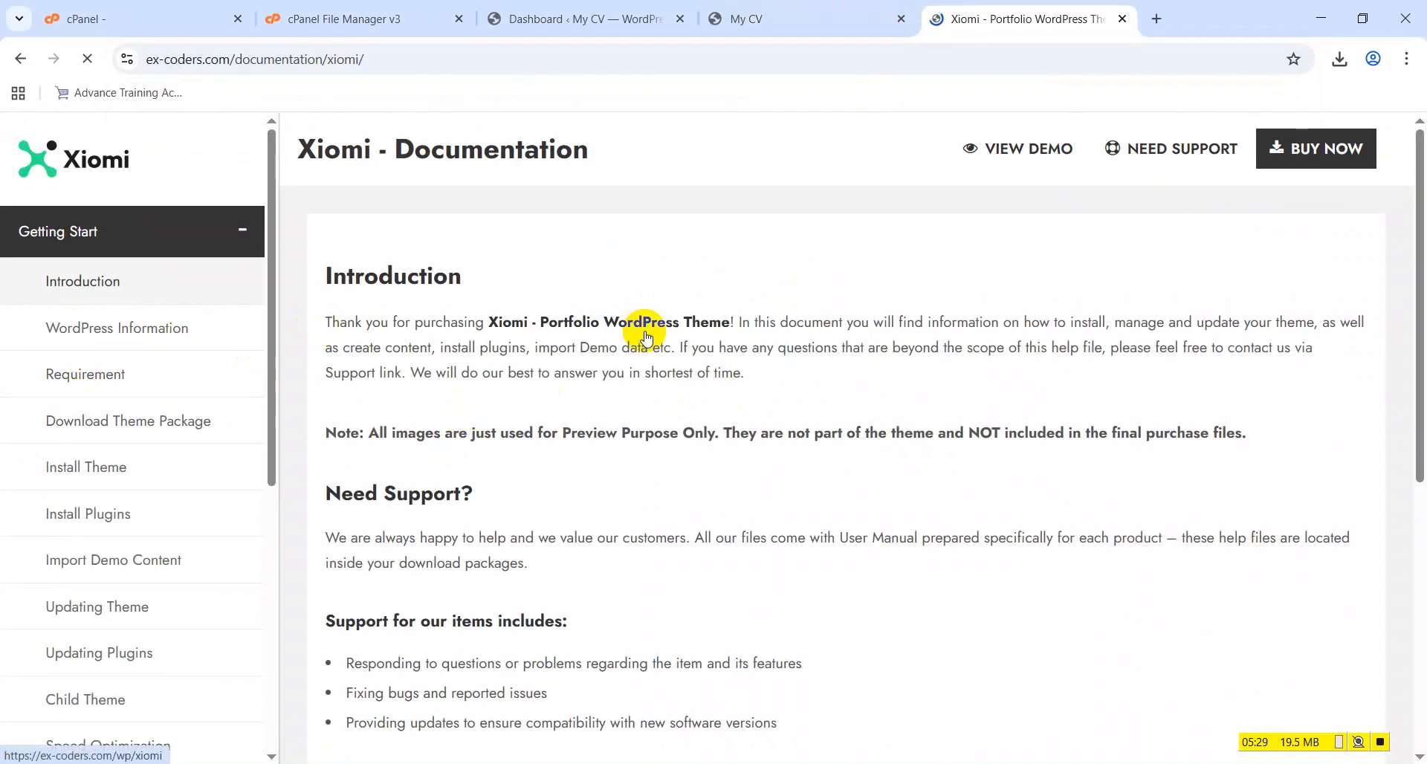
{"action": "scroll", "coordinate": [550, 339], "scroll_direction": "down", "scroll_amount": 3}
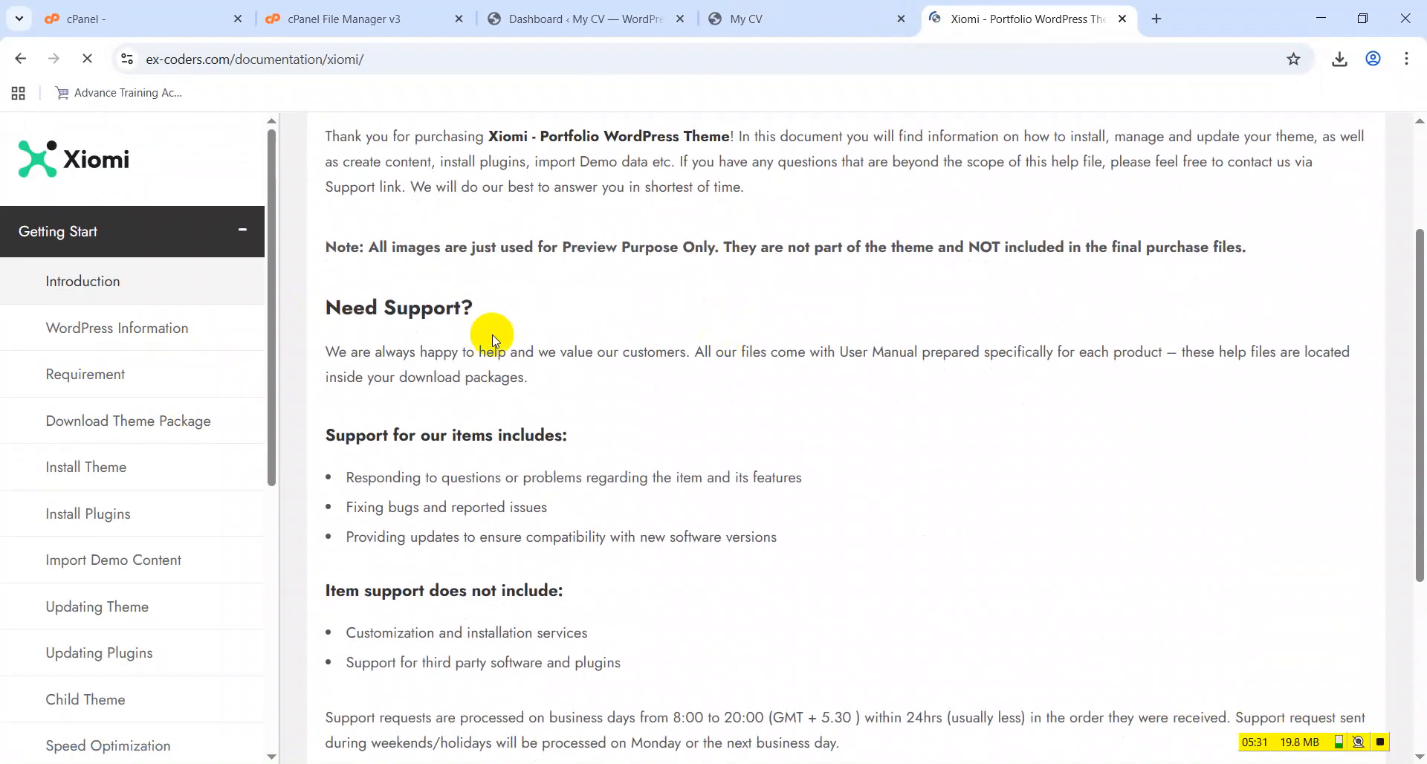
{"action": "scroll", "coordinate": [374, 349], "scroll_direction": "down", "scroll_amount": 3}
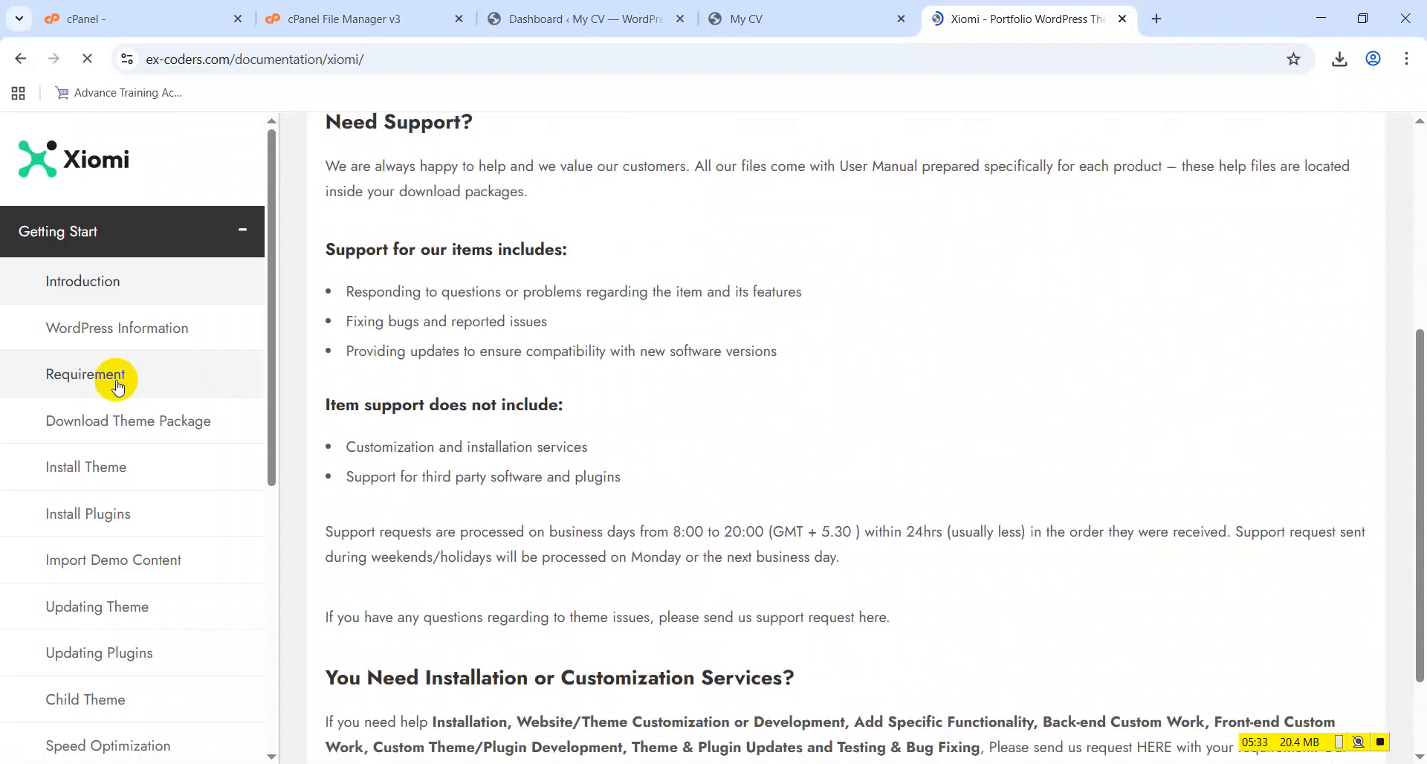
- Read the WordPress Information > Install Theme steps through step 6, then minimize Chrome
{"action": "left_click", "coordinate": [150, 342]}
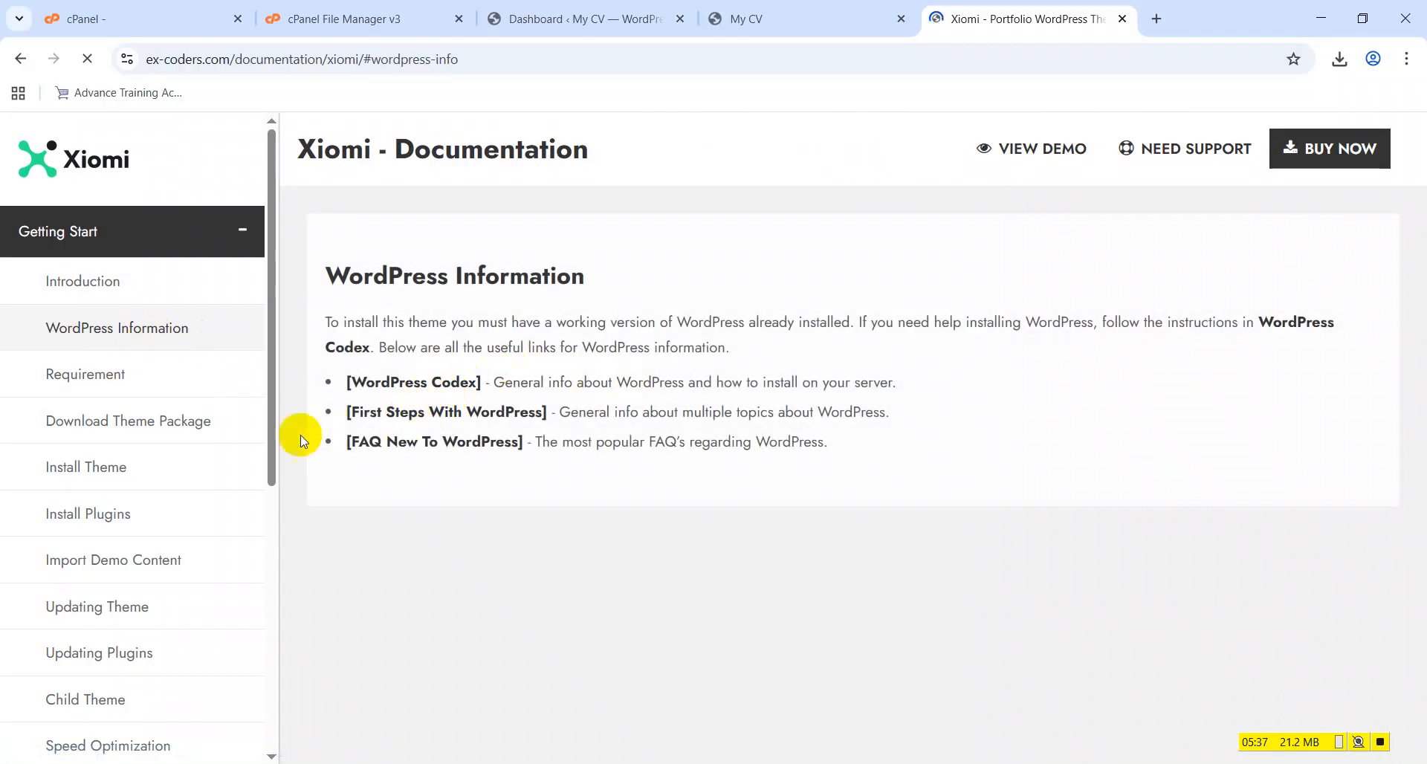
{"action": "left_click", "coordinate": [83, 466]}
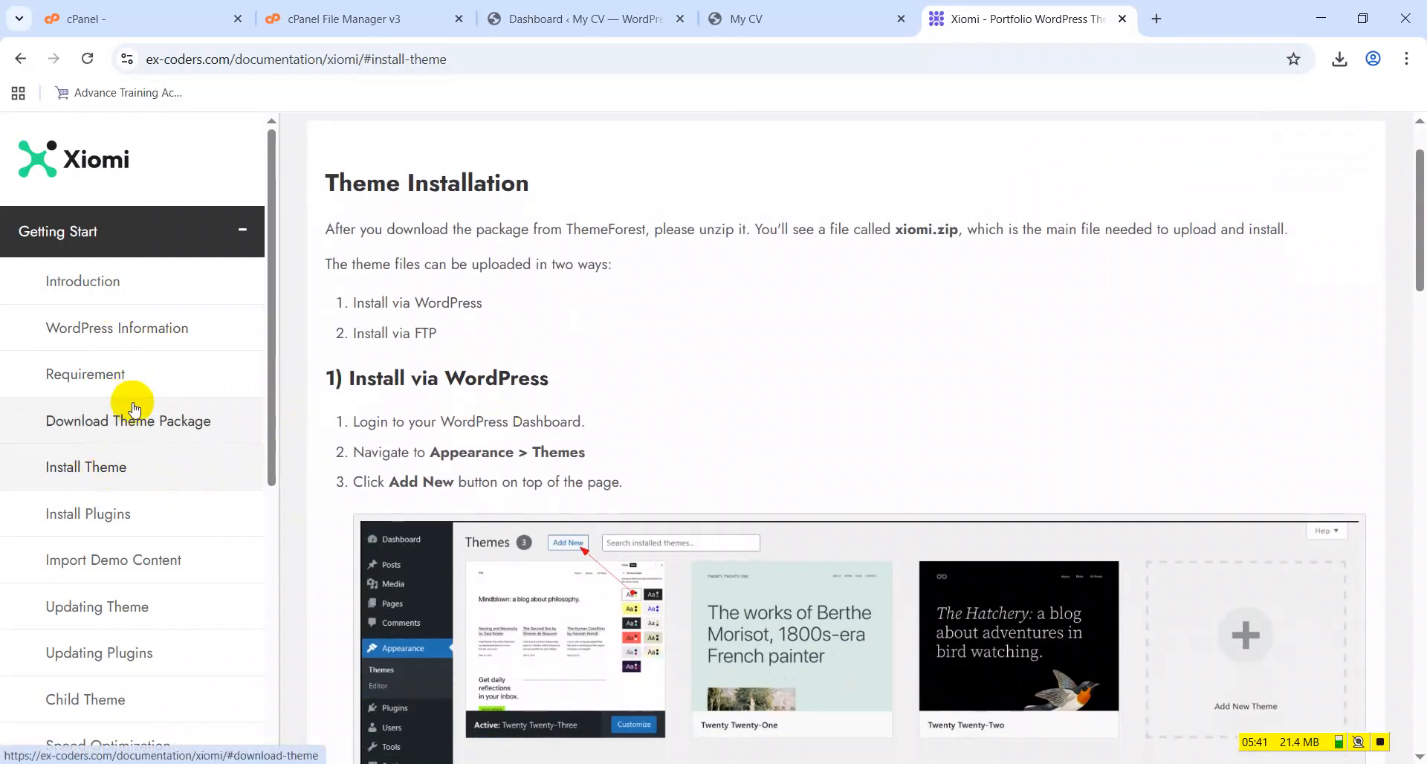
{"action": "scroll", "coordinate": [538, 440], "scroll_direction": "down", "scroll_amount": 2}
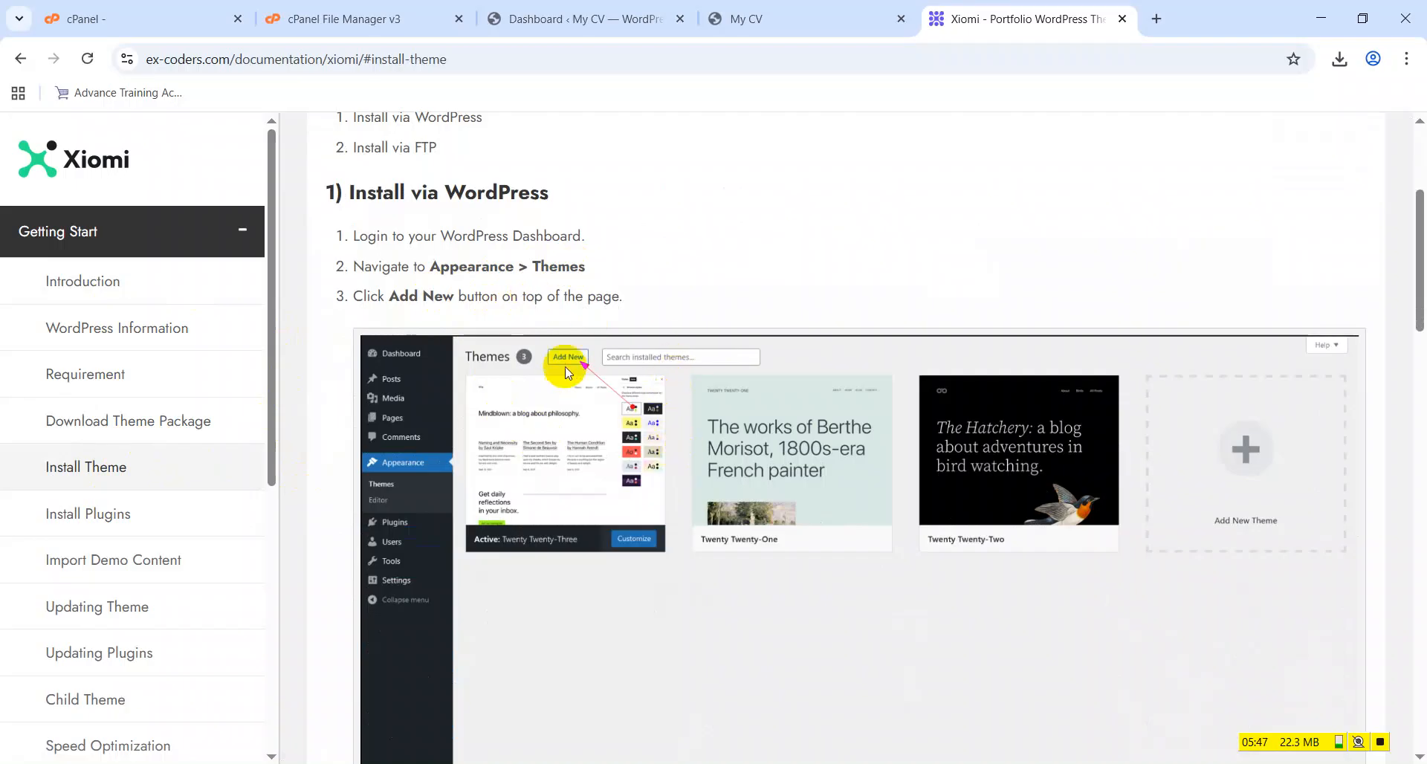
{"action": "scroll", "coordinate": [559, 363], "scroll_direction": "down", "scroll_amount": 6}
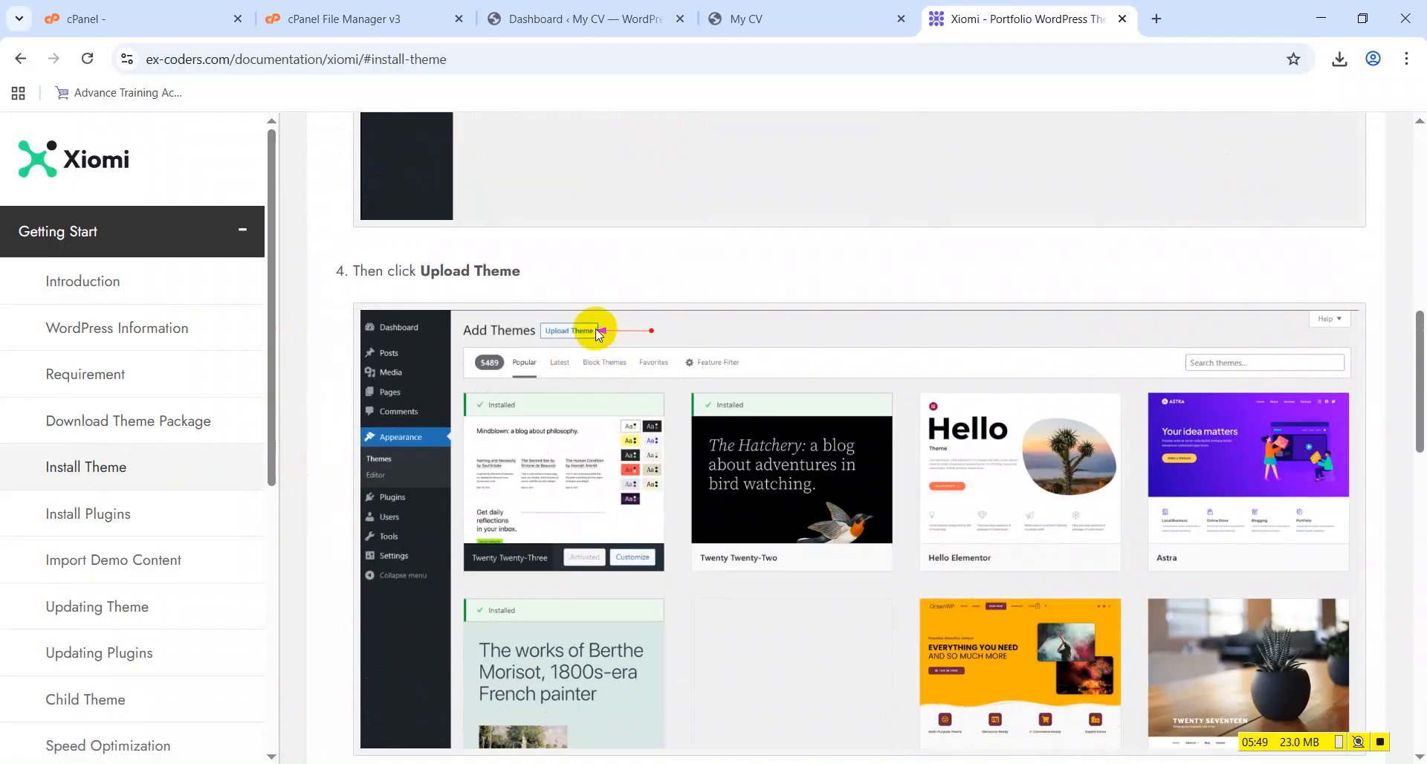
{"action": "scroll", "coordinate": [568, 329], "scroll_direction": "down", "scroll_amount": 4}
{"action": "scroll", "coordinate": [566, 327], "scroll_direction": "down", "scroll_amount": 3}
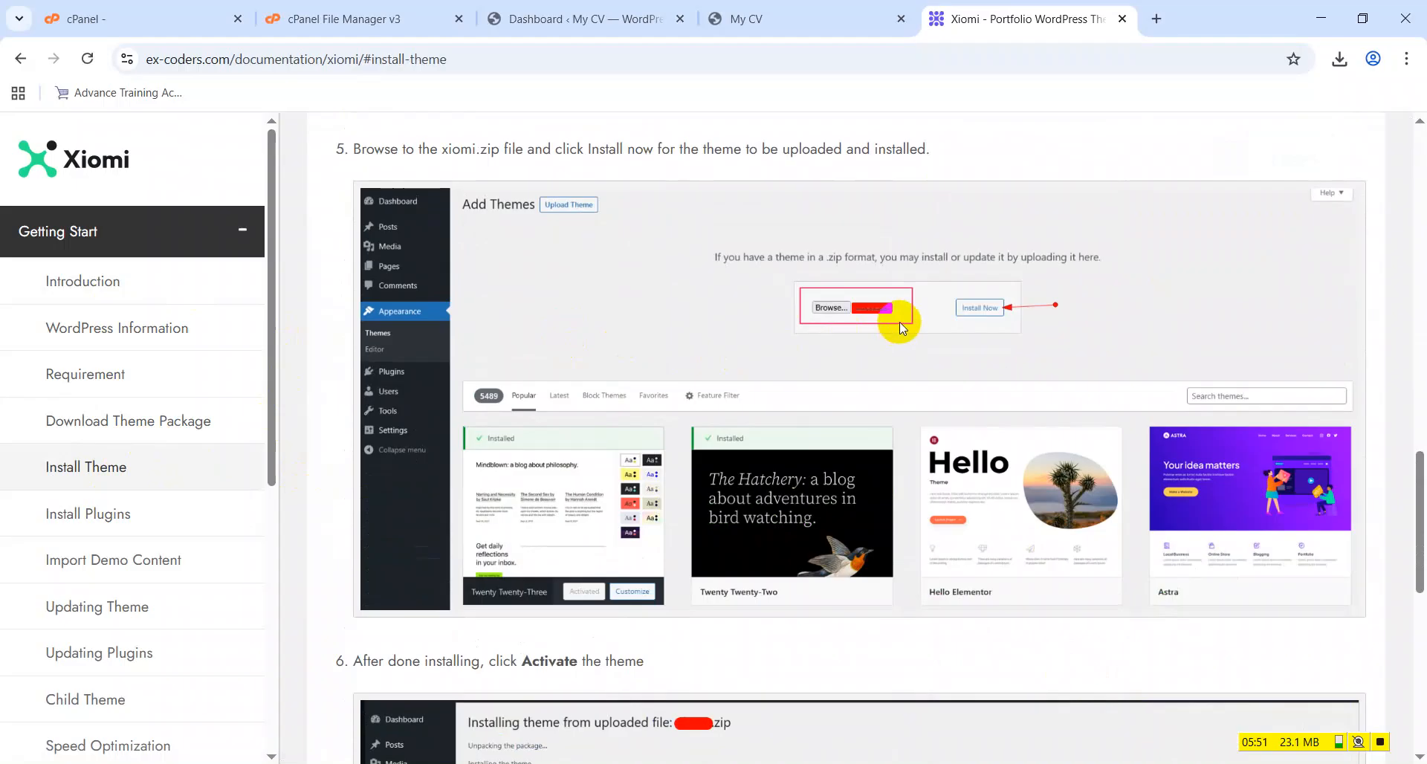
{"action": "scroll", "coordinate": [899, 323], "scroll_direction": "down", "scroll_amount": 3}
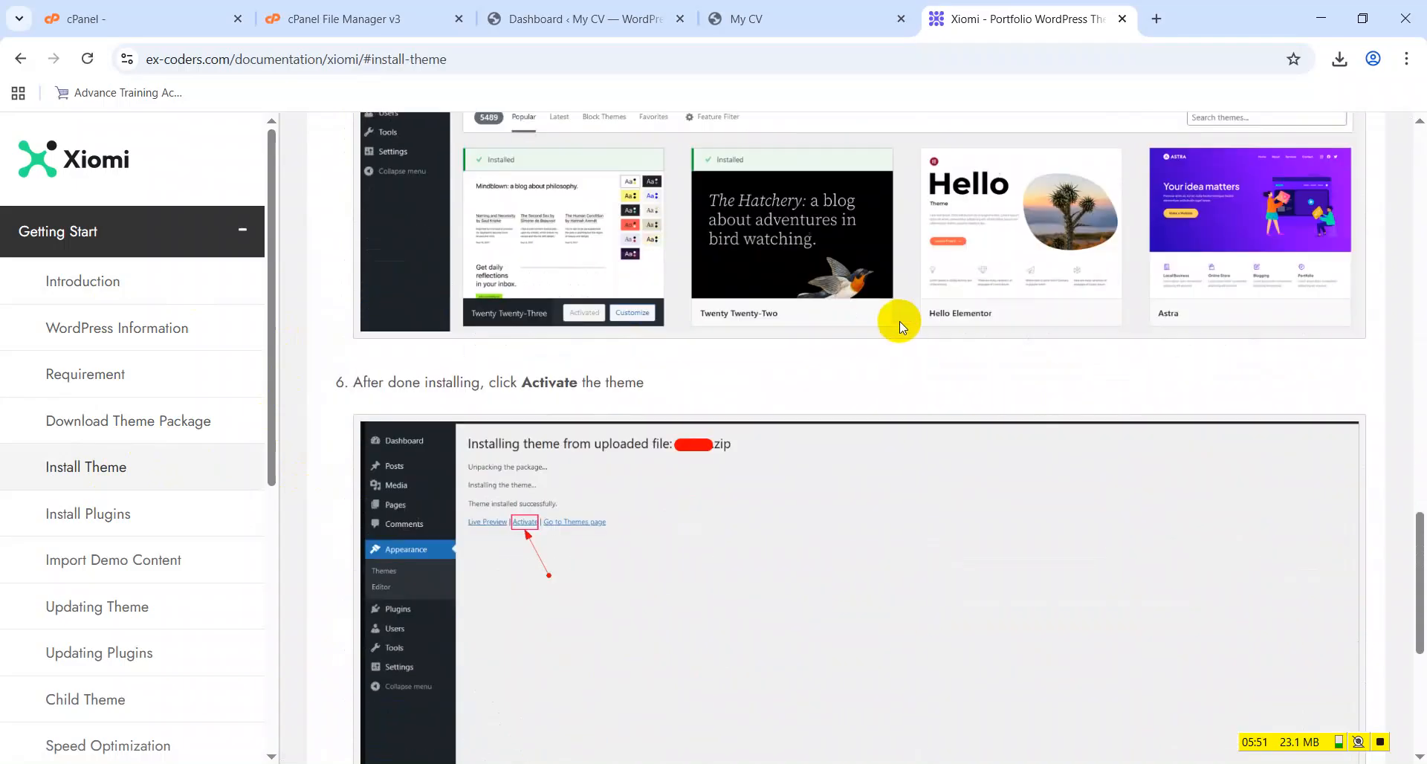
{"action": "left_click", "coordinate": [1307, 9]}
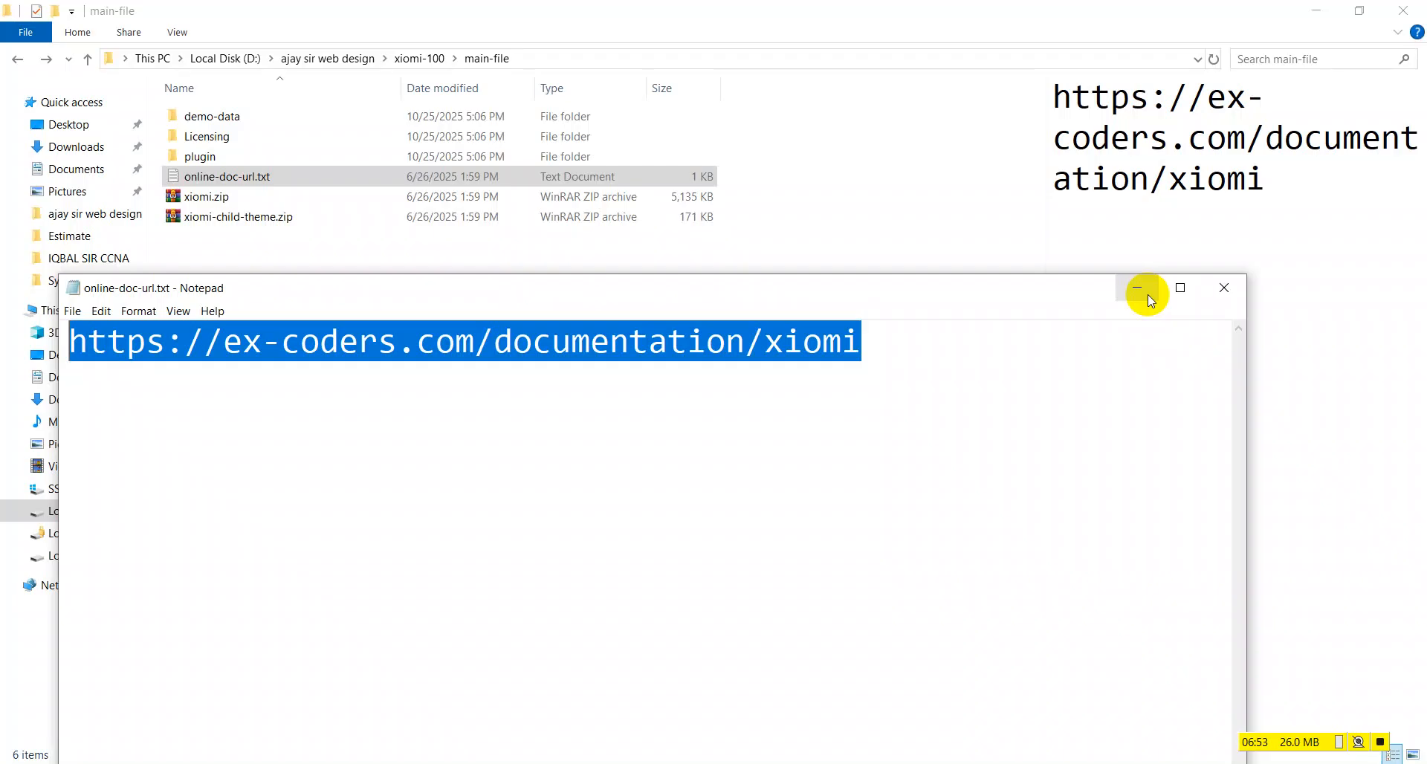
{"action": "left_click", "coordinate": [930, 168]}
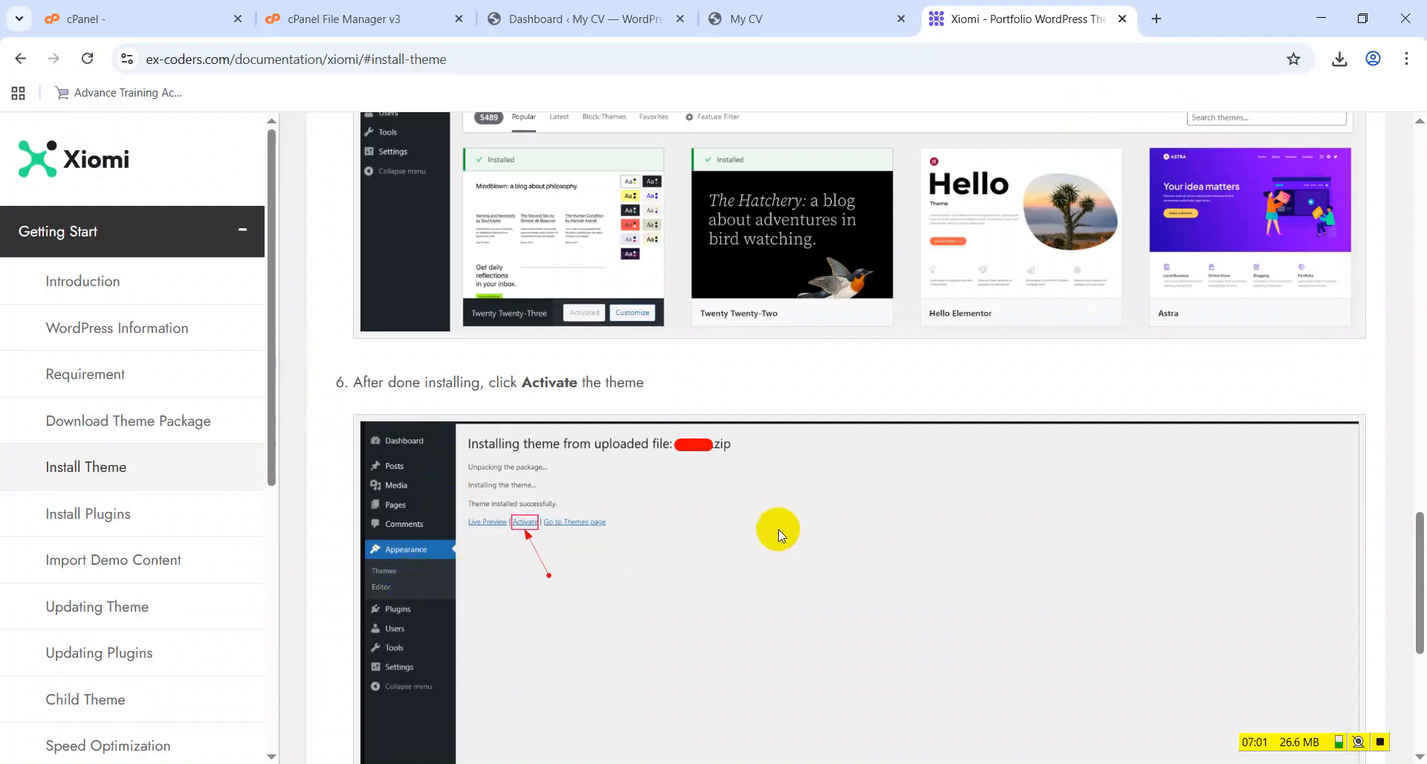
{"action": "left_click", "coordinate": [1307, 22]}
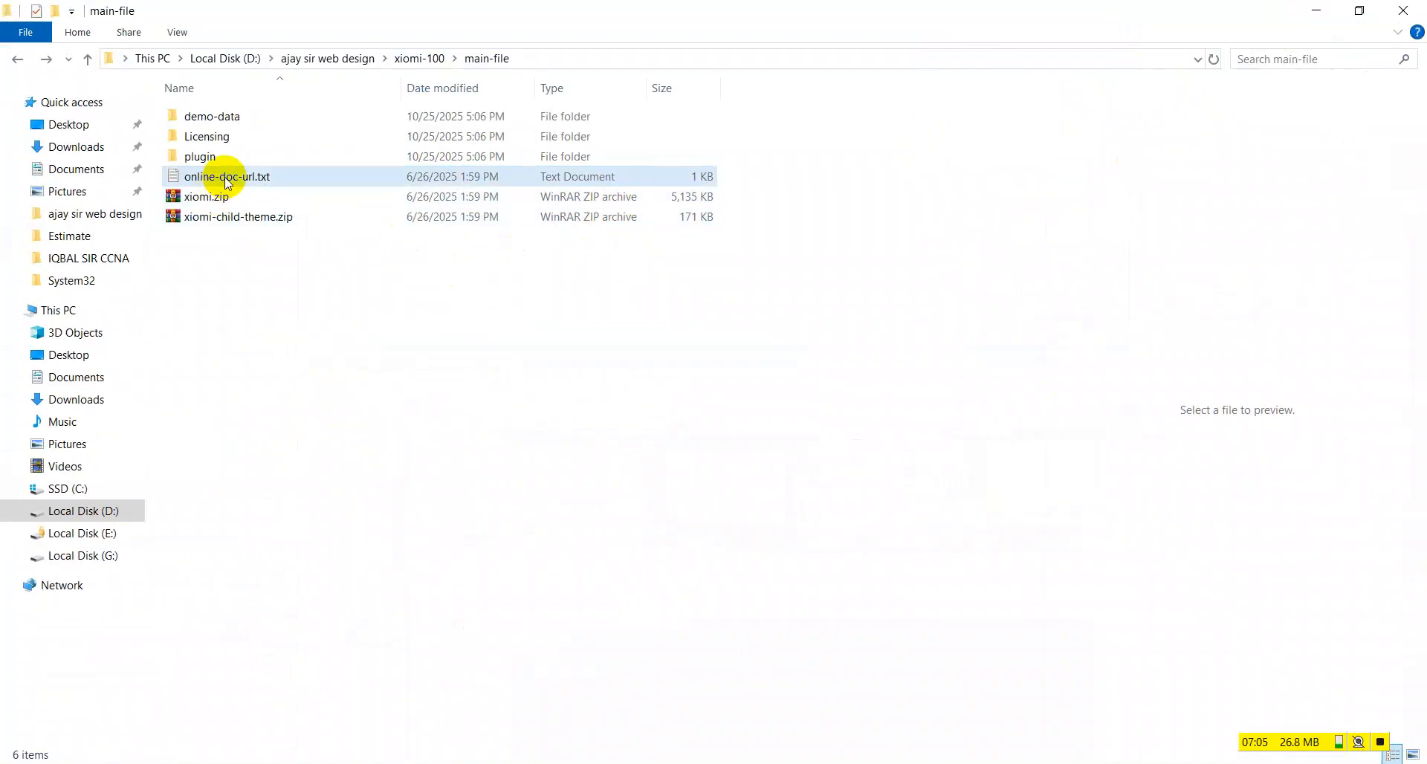
- Locate xiomi.zip and xiomi-child-theme.zip in the main-file folder, without extracting them
{"action": "left_click", "coordinate": [225, 199]}
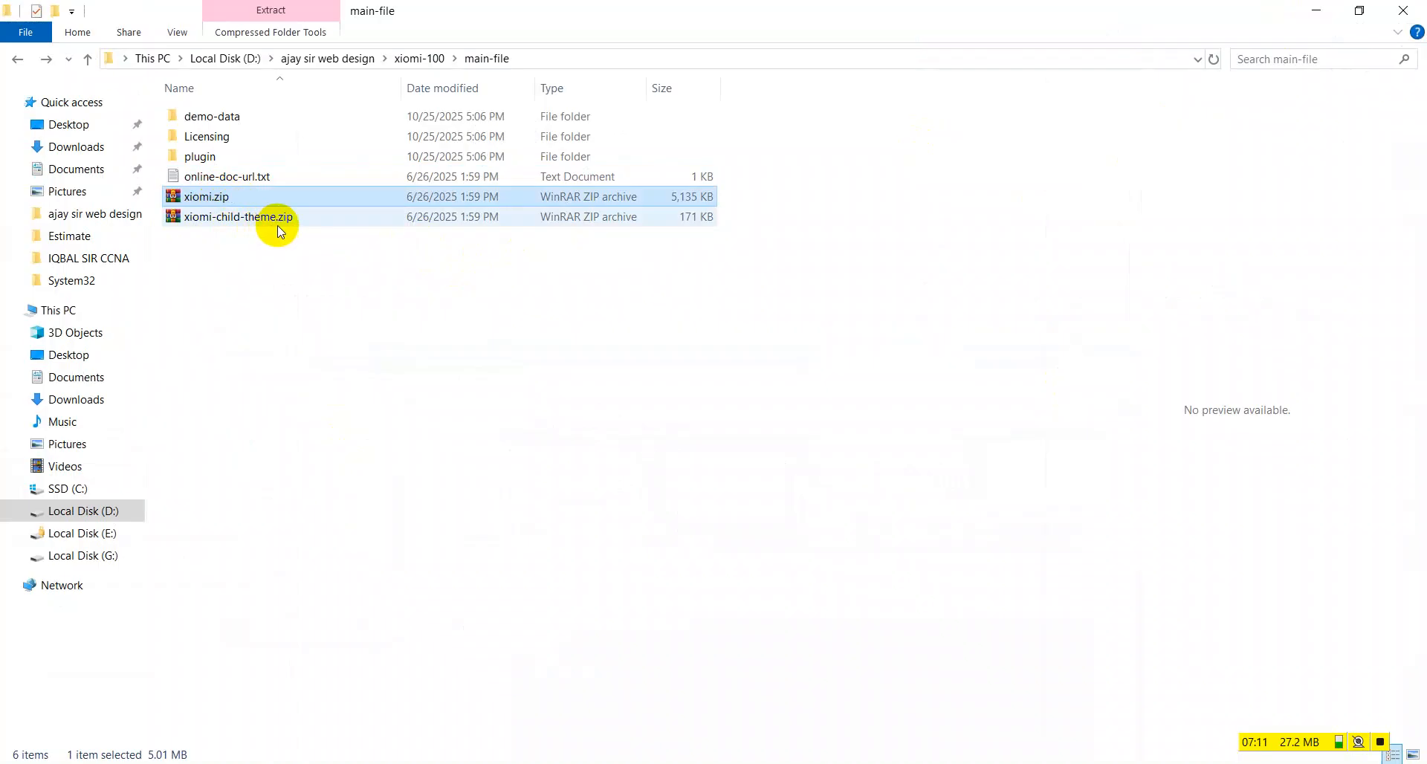
{"action": "left_click", "coordinate": [301, 223]}
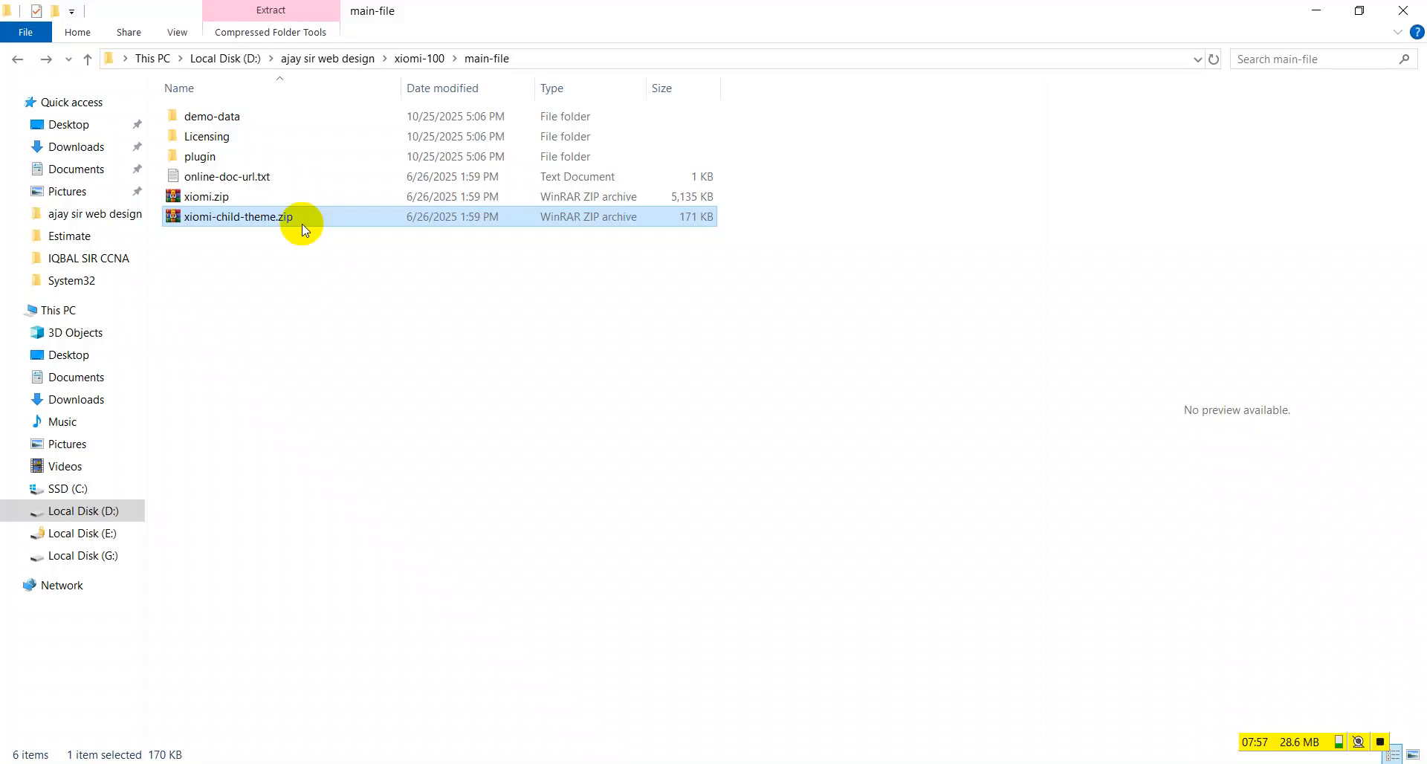
{"action": "left_click", "coordinate": [216, 199]}
{"action": "right_click", "coordinate": [216, 199]}
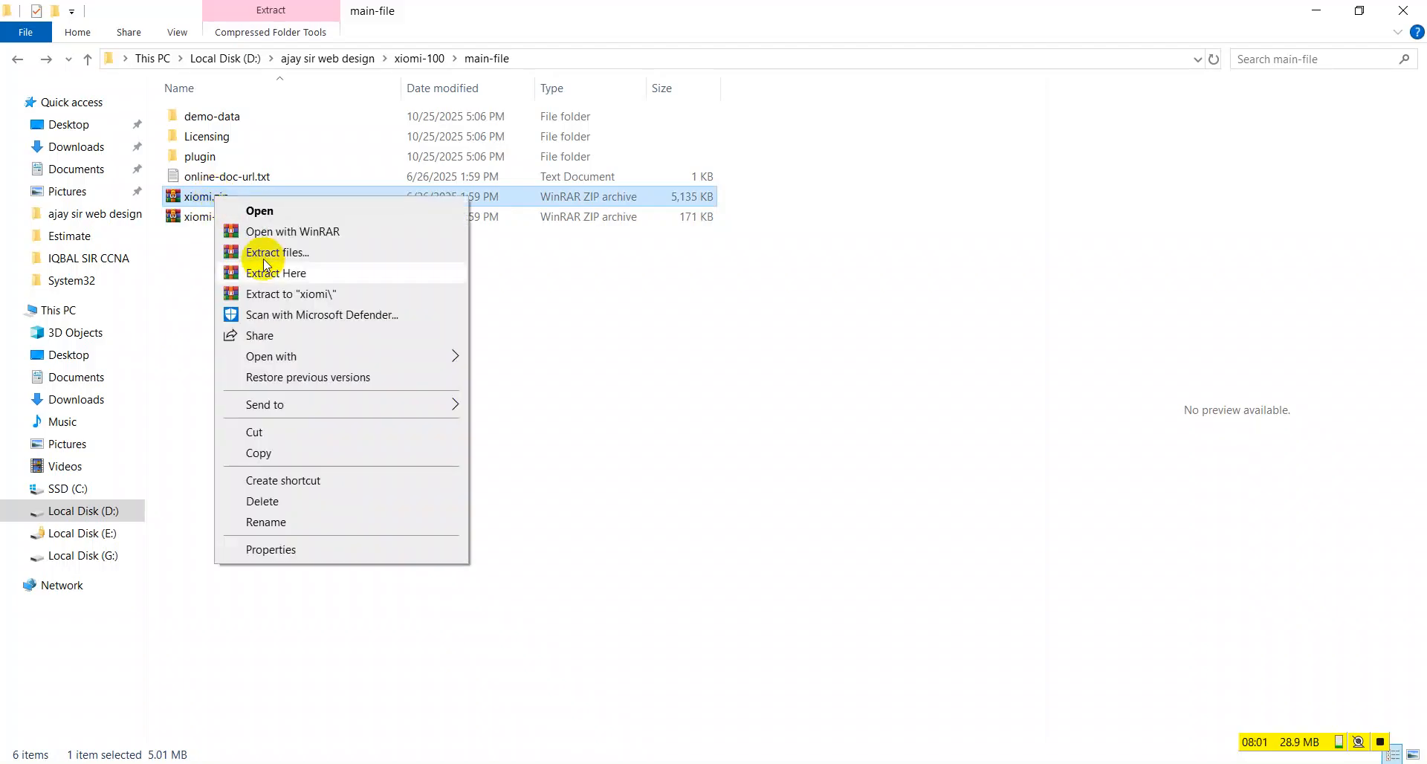
{"action": "left_click", "coordinate": [654, 420]}
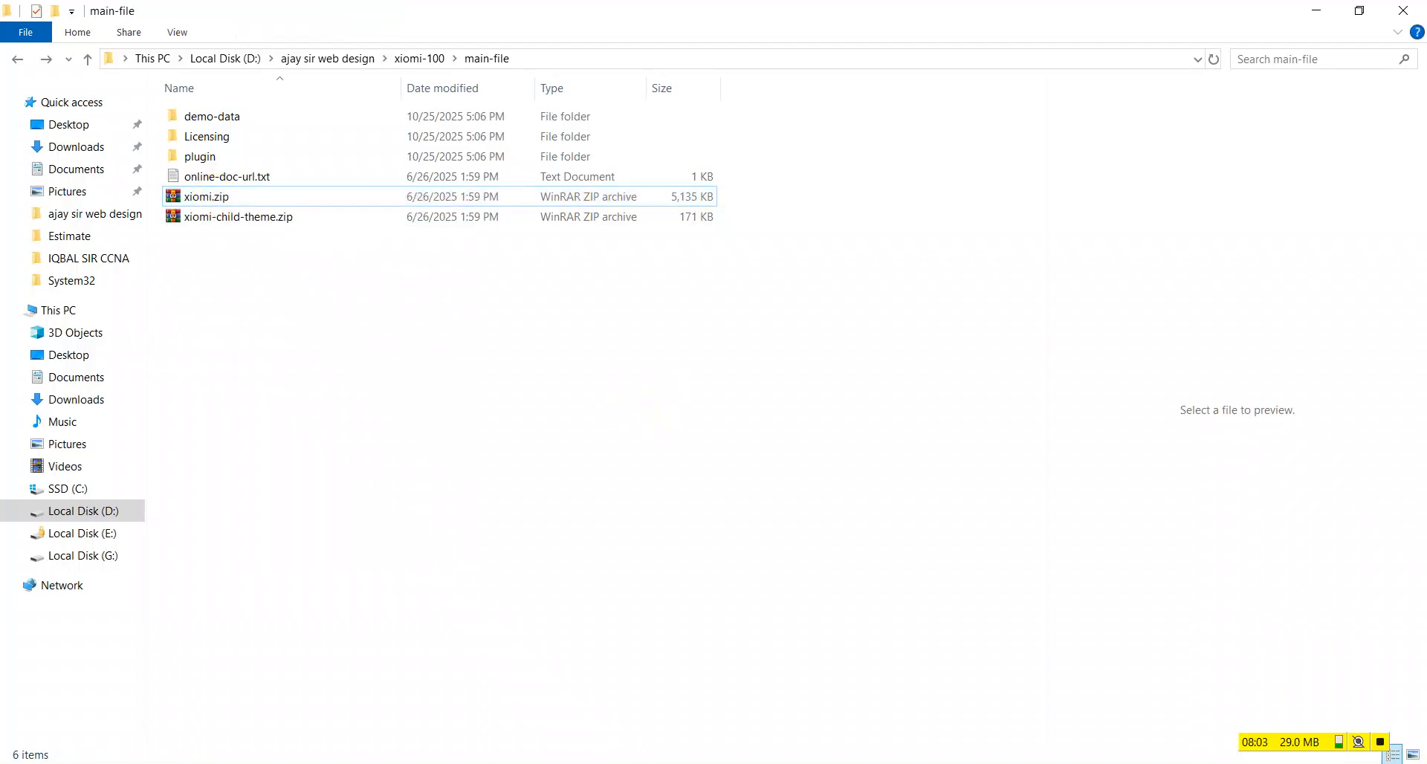
{"action": "key", "text": "alt+Tab"}
- Open the wp-content/themes folder in cPanel File Manager
{"action": "left_click", "coordinate": [394, 22]}
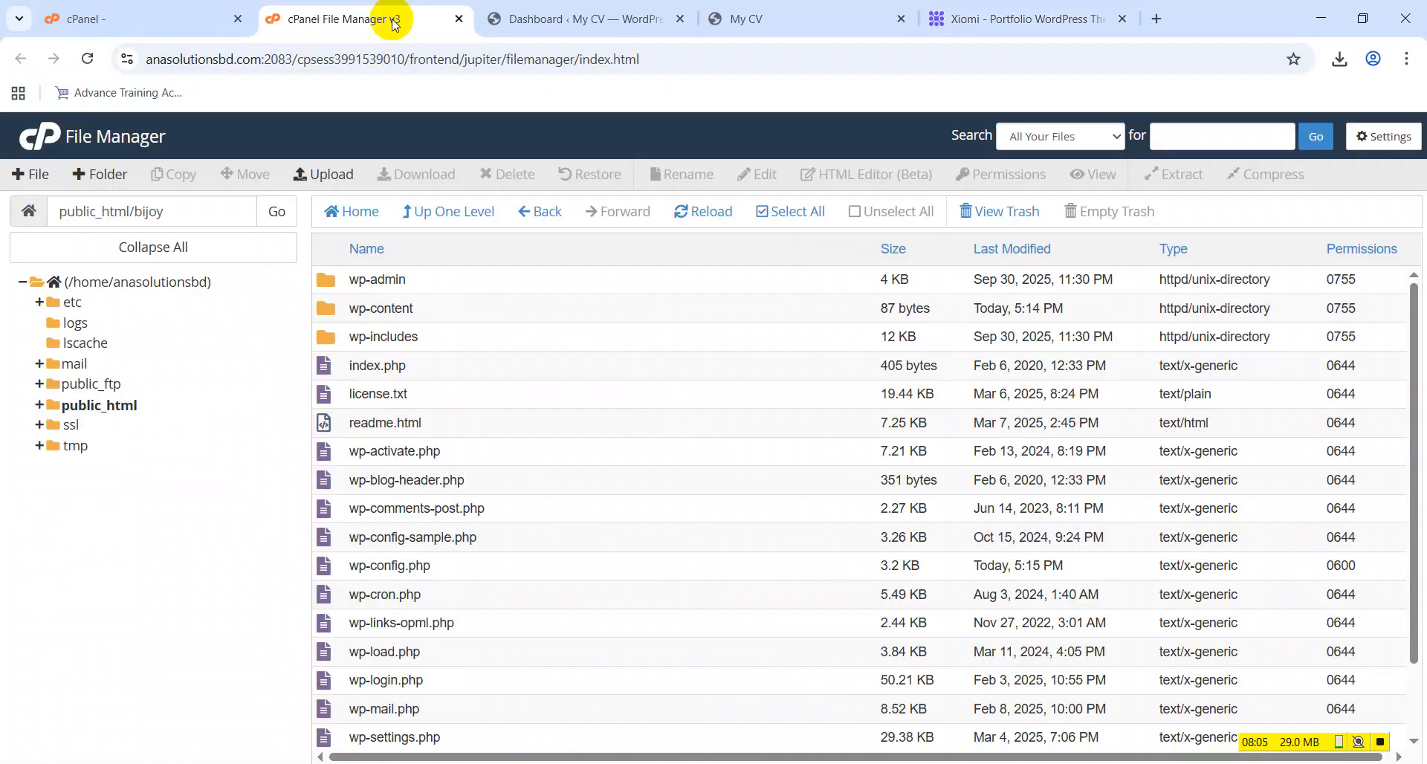
{"action": "double_click", "coordinate": [431, 308]}
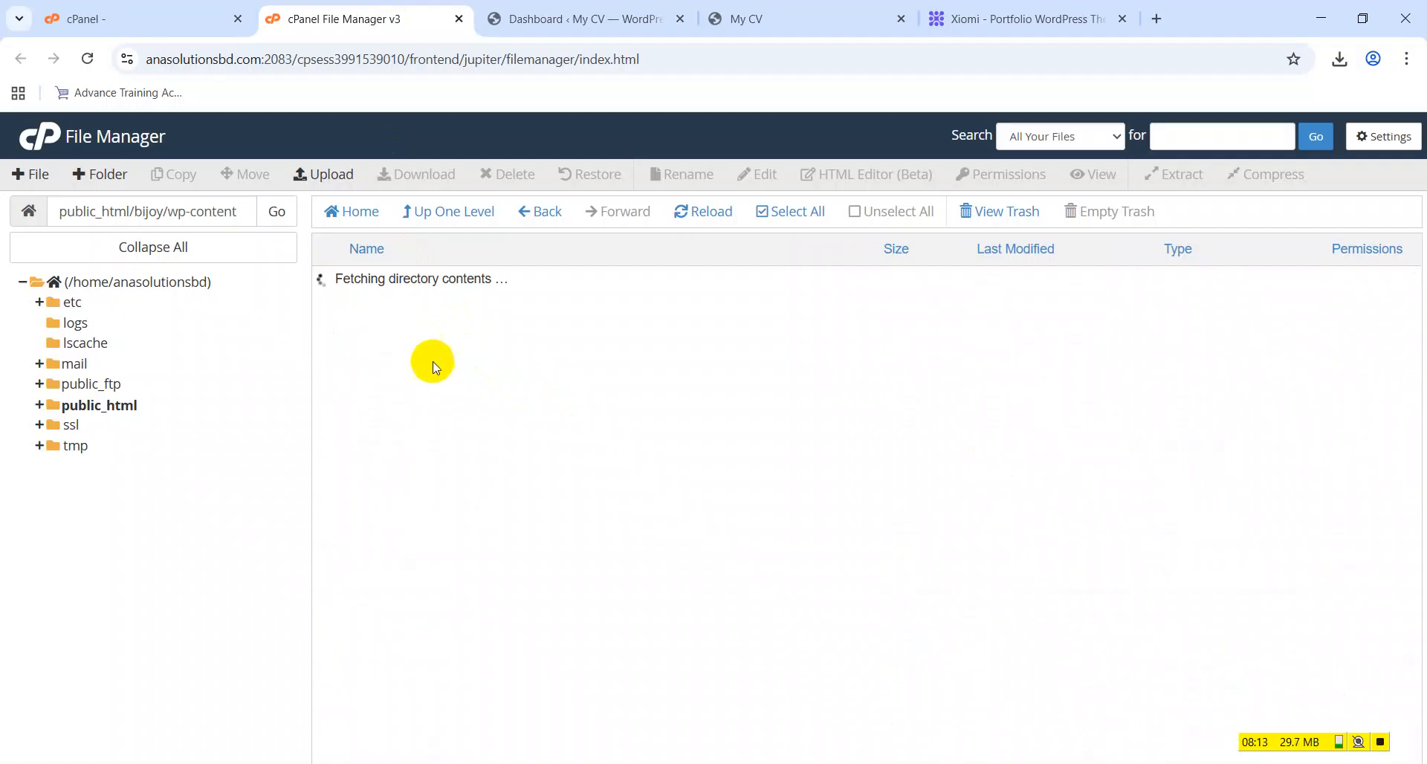
{"action": "double_click", "coordinate": [413, 308]}
- Upload xiomi.zip and xiomi-child-theme.zip from D:\ajay sir web design\xiomi-100\main-file
{"action": "left_click", "coordinate": [335, 162]}
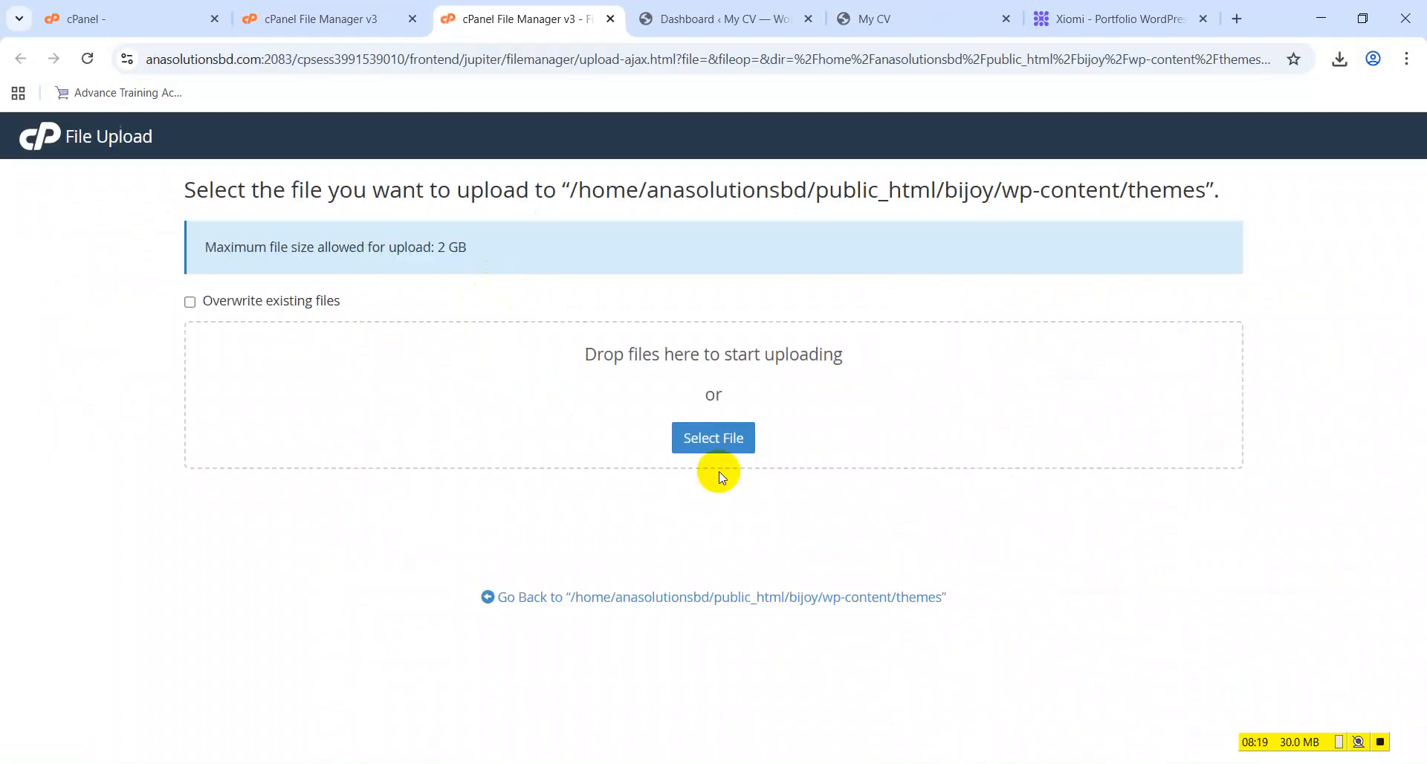
{"action": "left_click", "coordinate": [724, 442]}
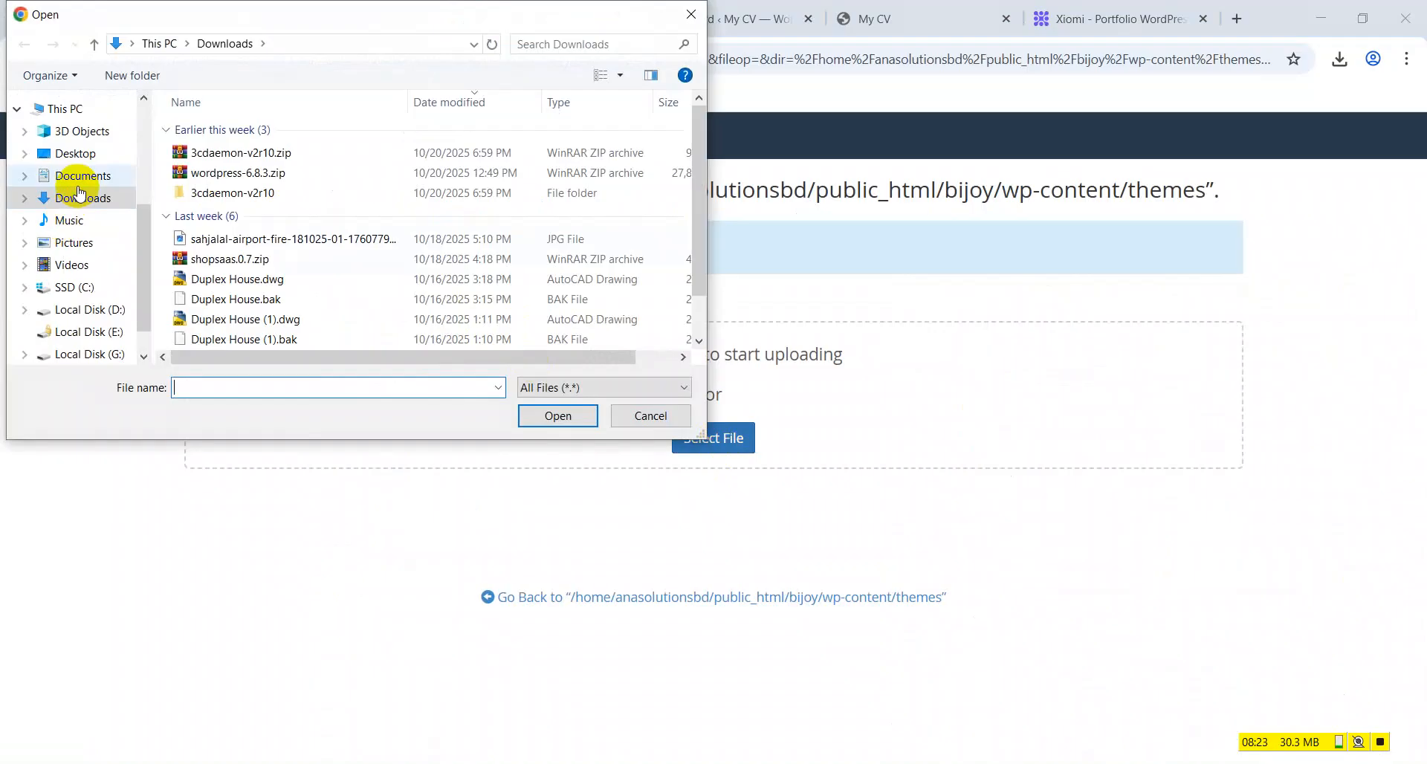
{"action": "left_click", "coordinate": [78, 309]}
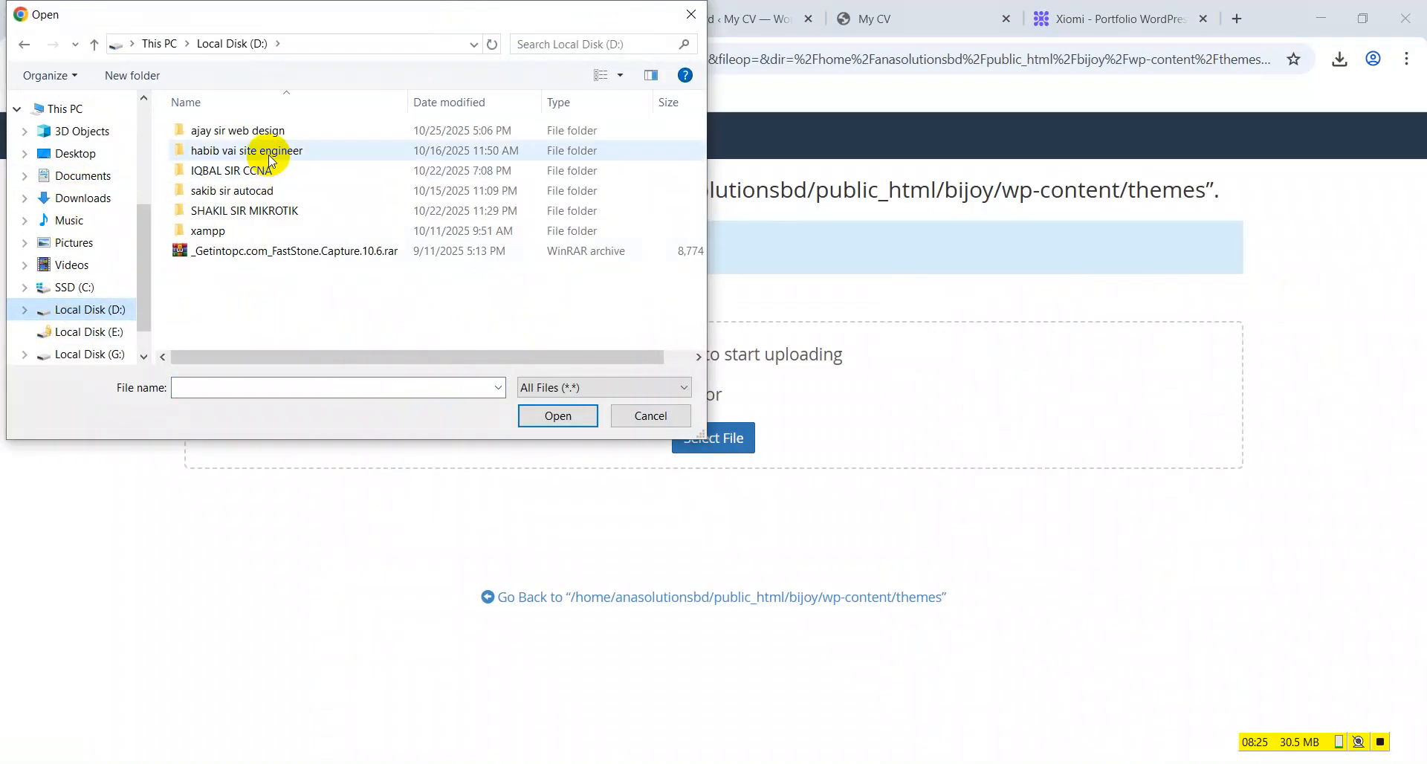
{"action": "double_click", "coordinate": [270, 134]}
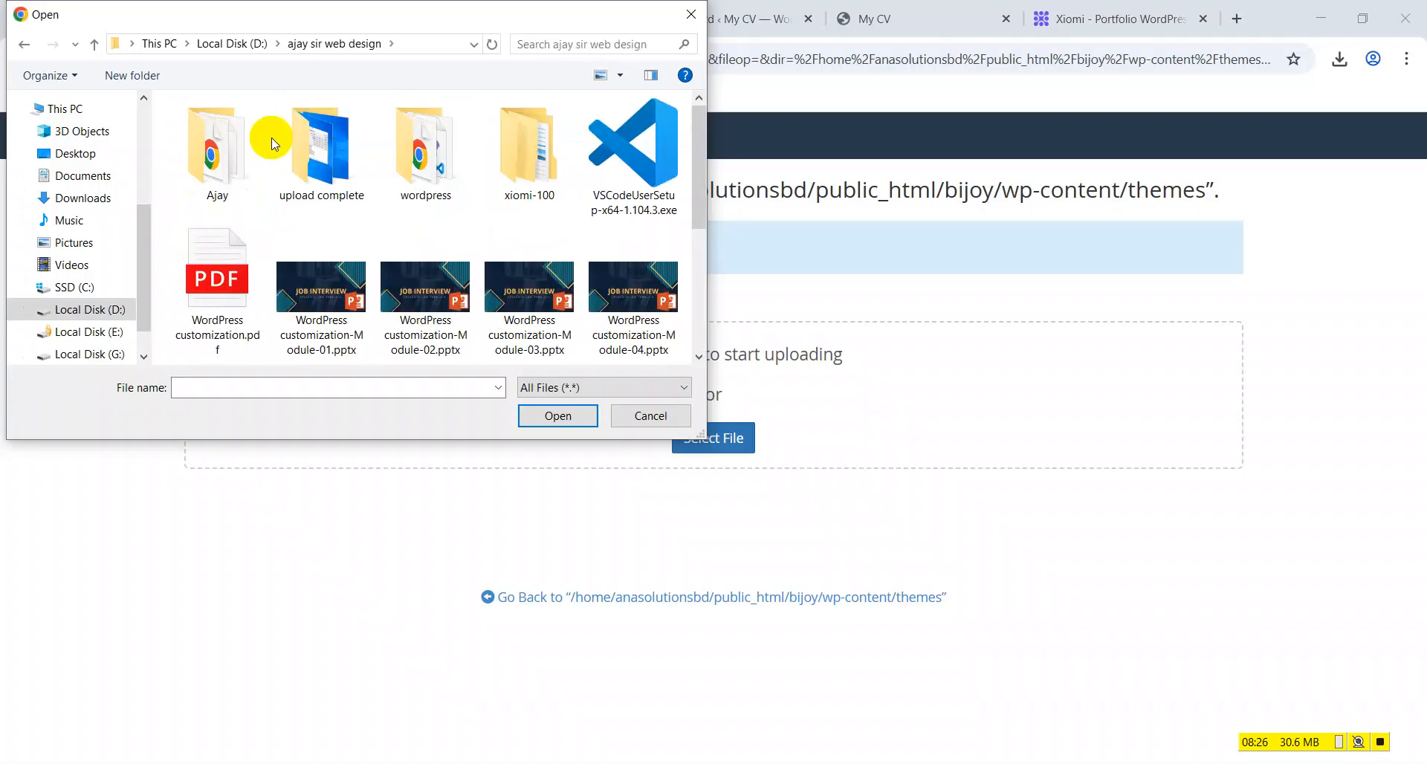
{"action": "double_click", "coordinate": [502, 168]}
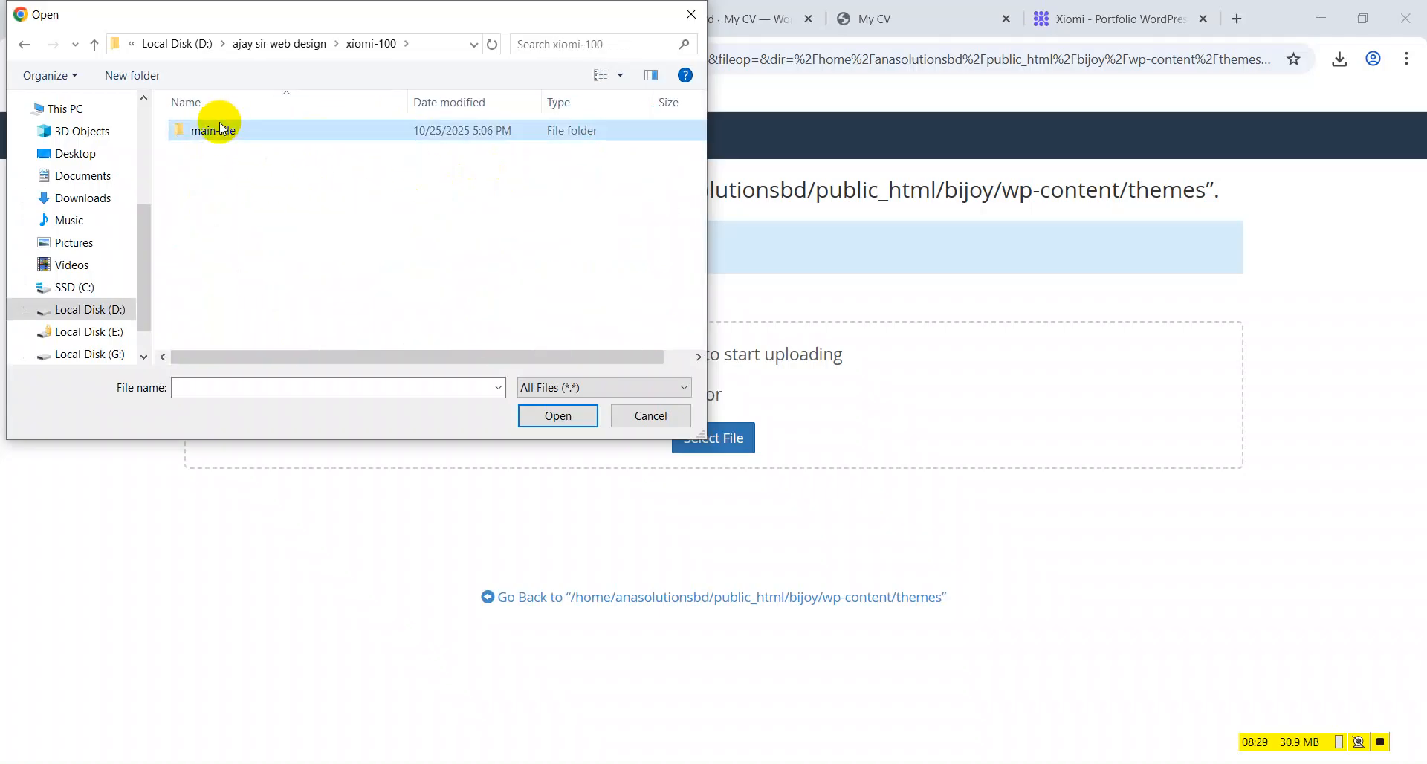
{"action": "double_click", "coordinate": [220, 128]}
{"action": "double_click", "coordinate": [223, 216]}
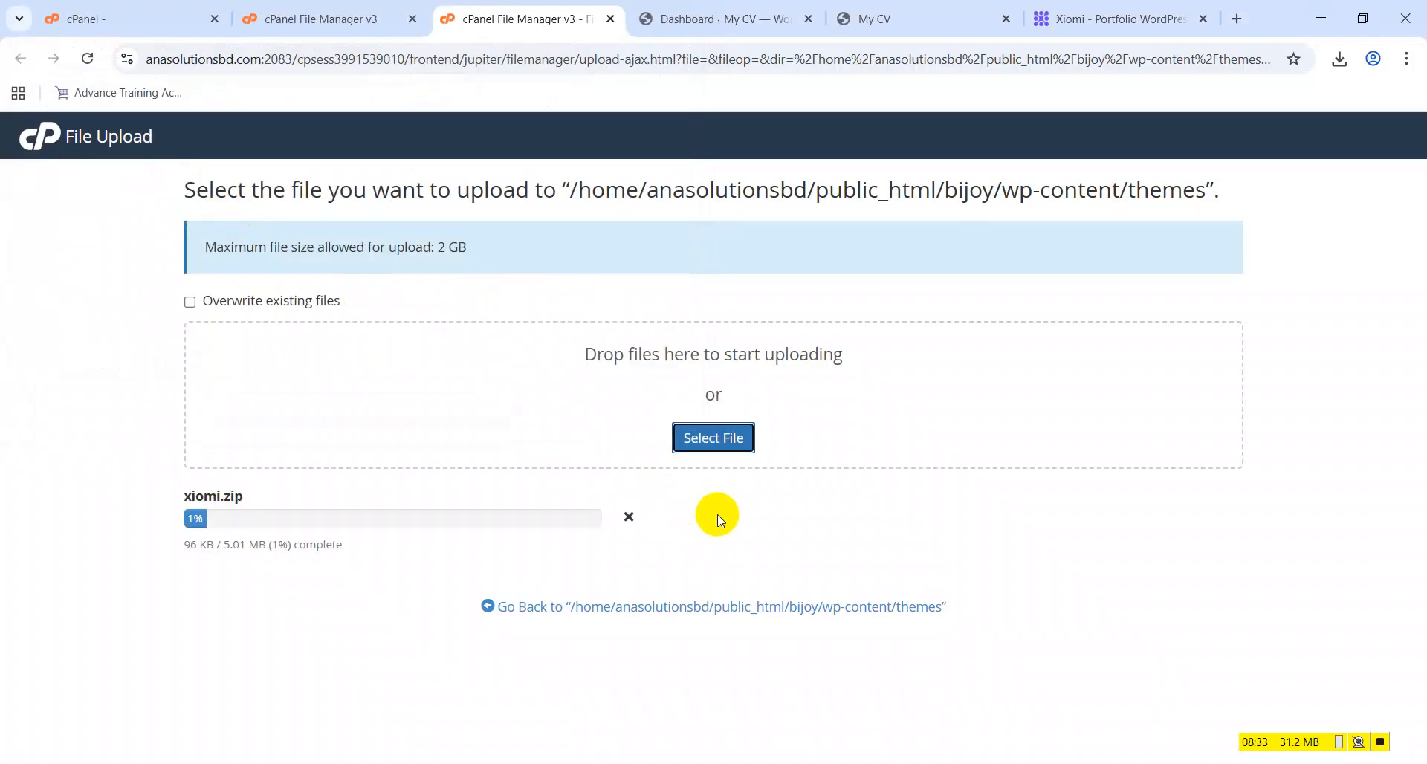
{"action": "left_click", "coordinate": [717, 436]}
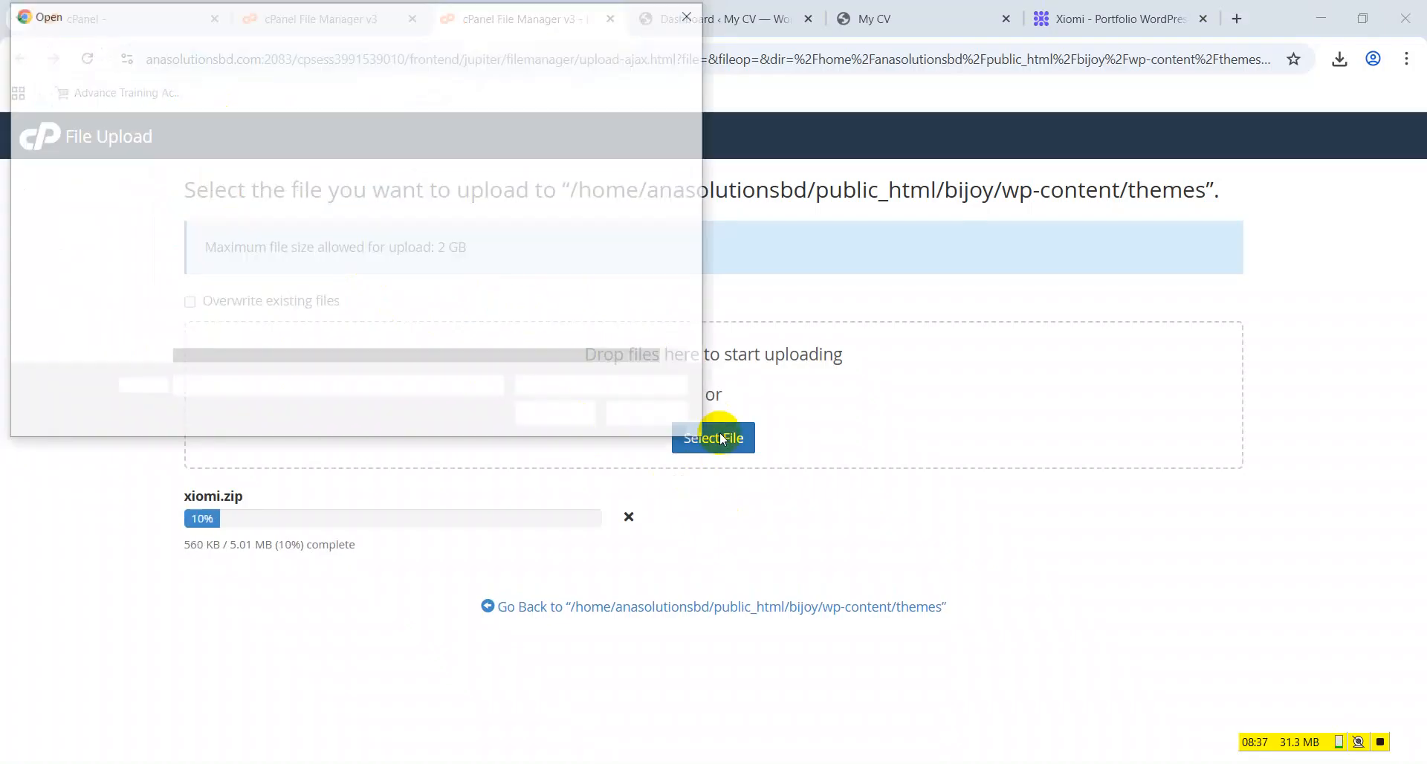
{"action": "double_click", "coordinate": [238, 231]}
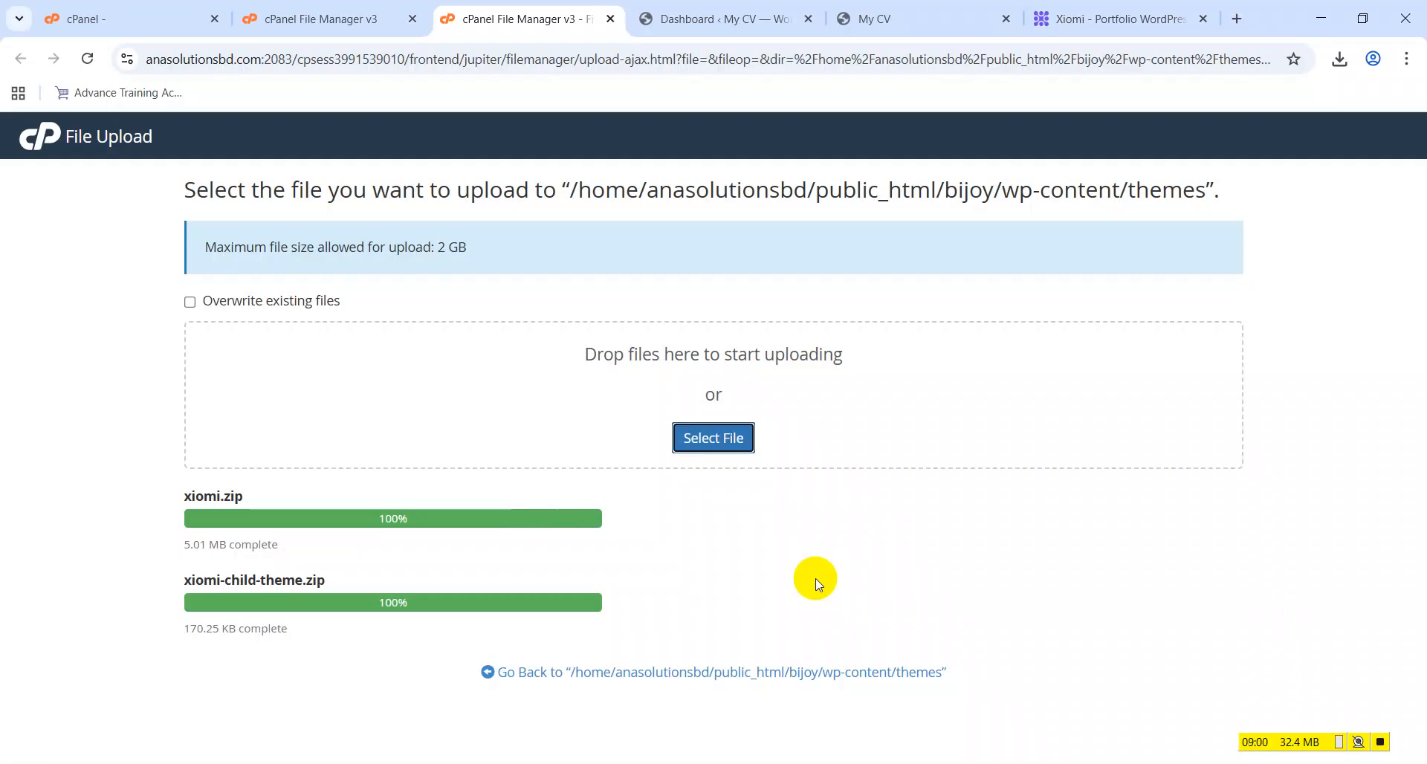
- Reload the themes listing and select xiomi.zip
{"action": "left_click", "coordinate": [319, 18]}
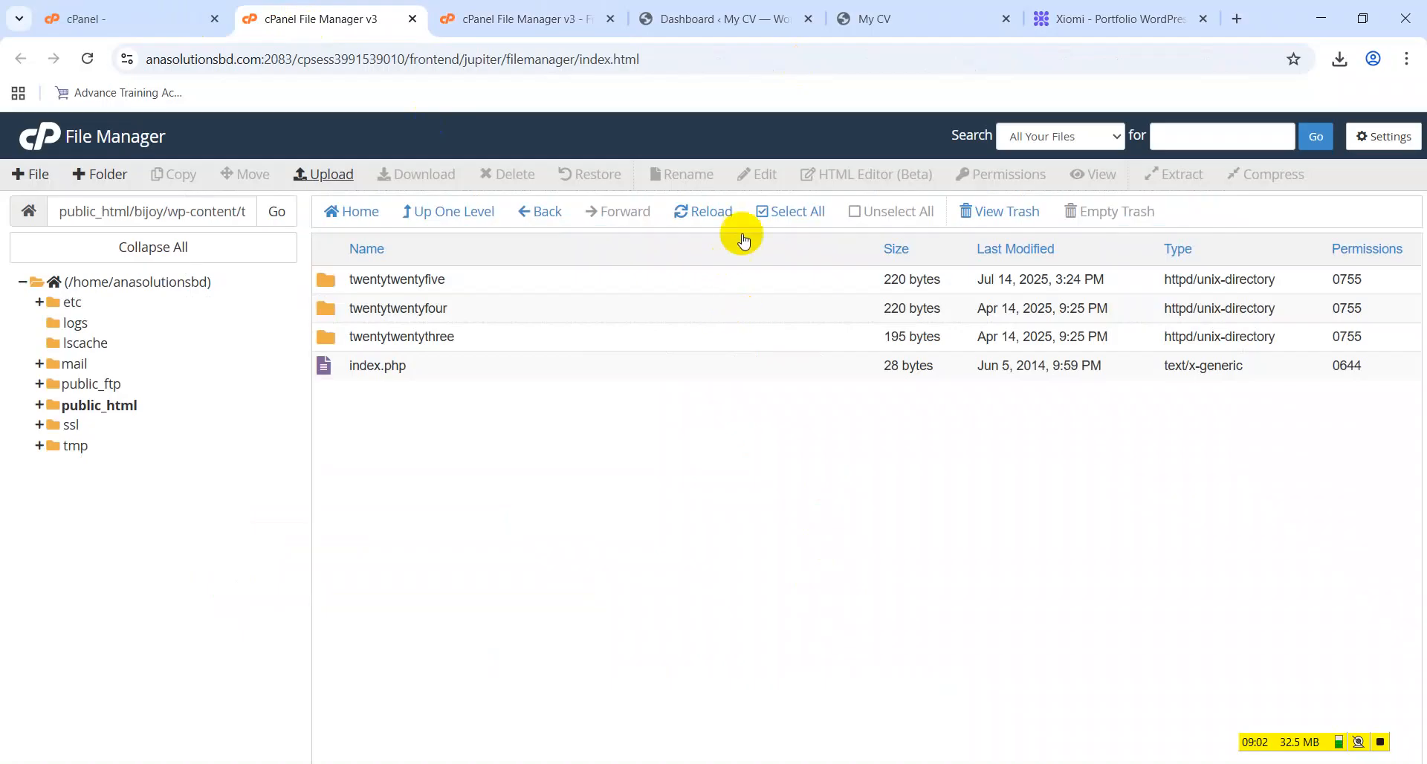
{"action": "left_click", "coordinate": [708, 213]}
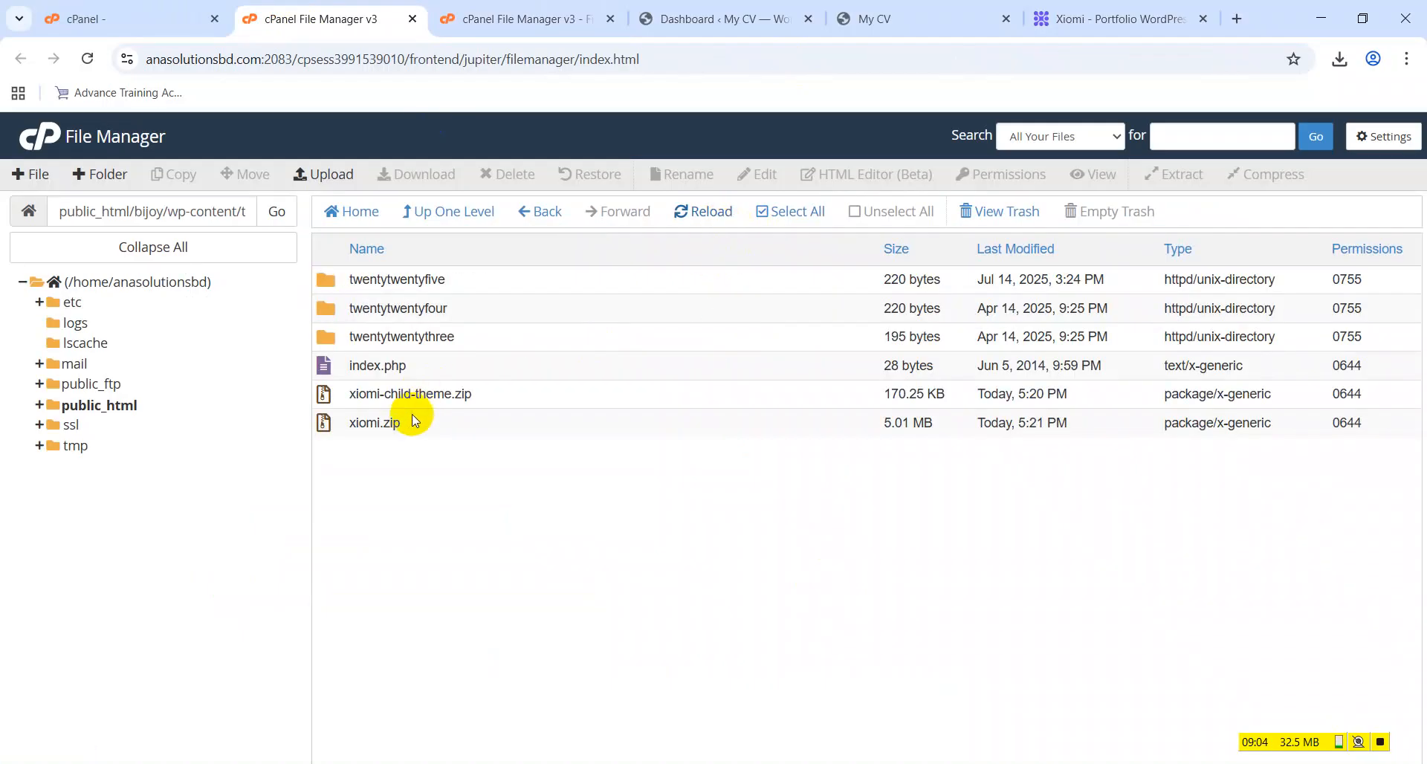
{"action": "left_click", "coordinate": [410, 417]}
- Extract xiomi.zip and xiomi-child-theme.zip into the themes folder and reload the listing
{"action": "left_click", "coordinate": [1174, 175]}
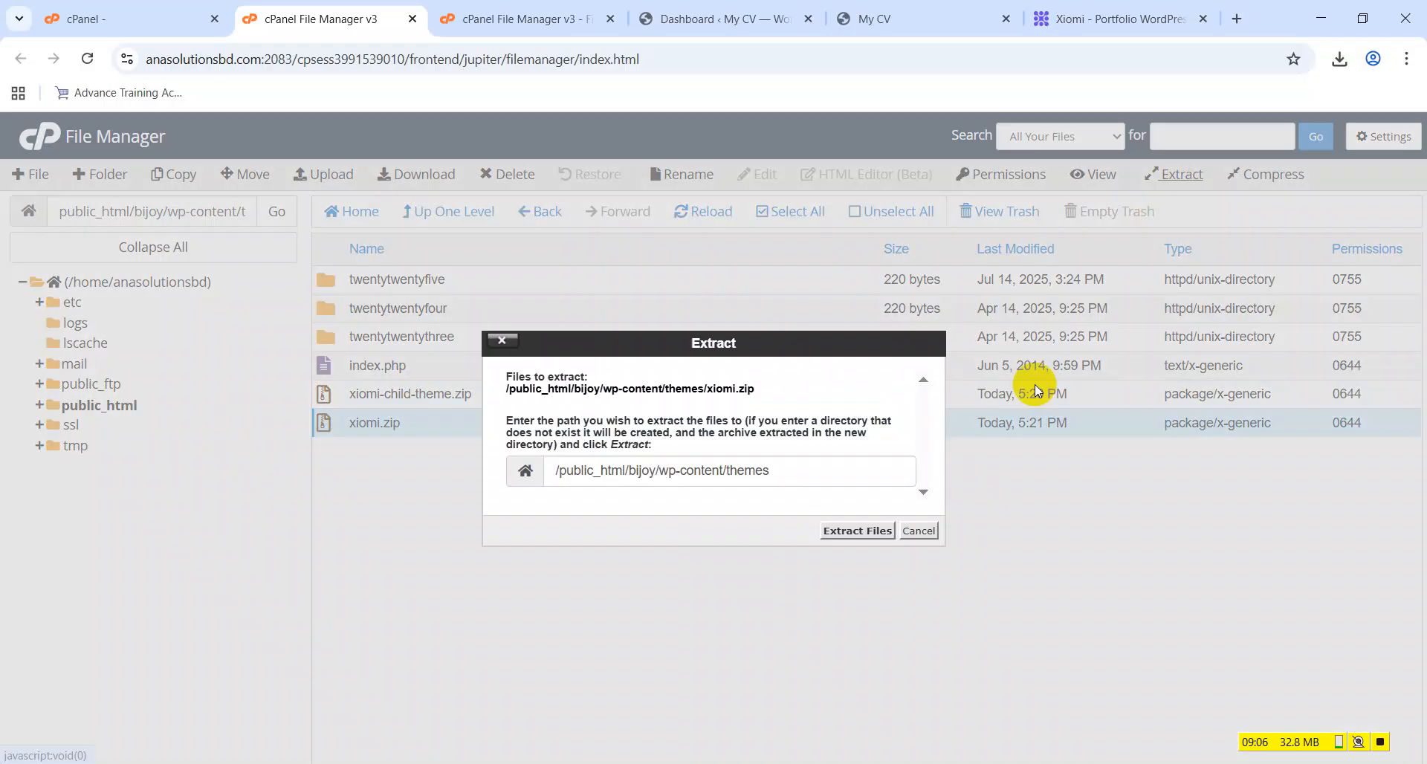
{"action": "left_click", "coordinate": [856, 530]}
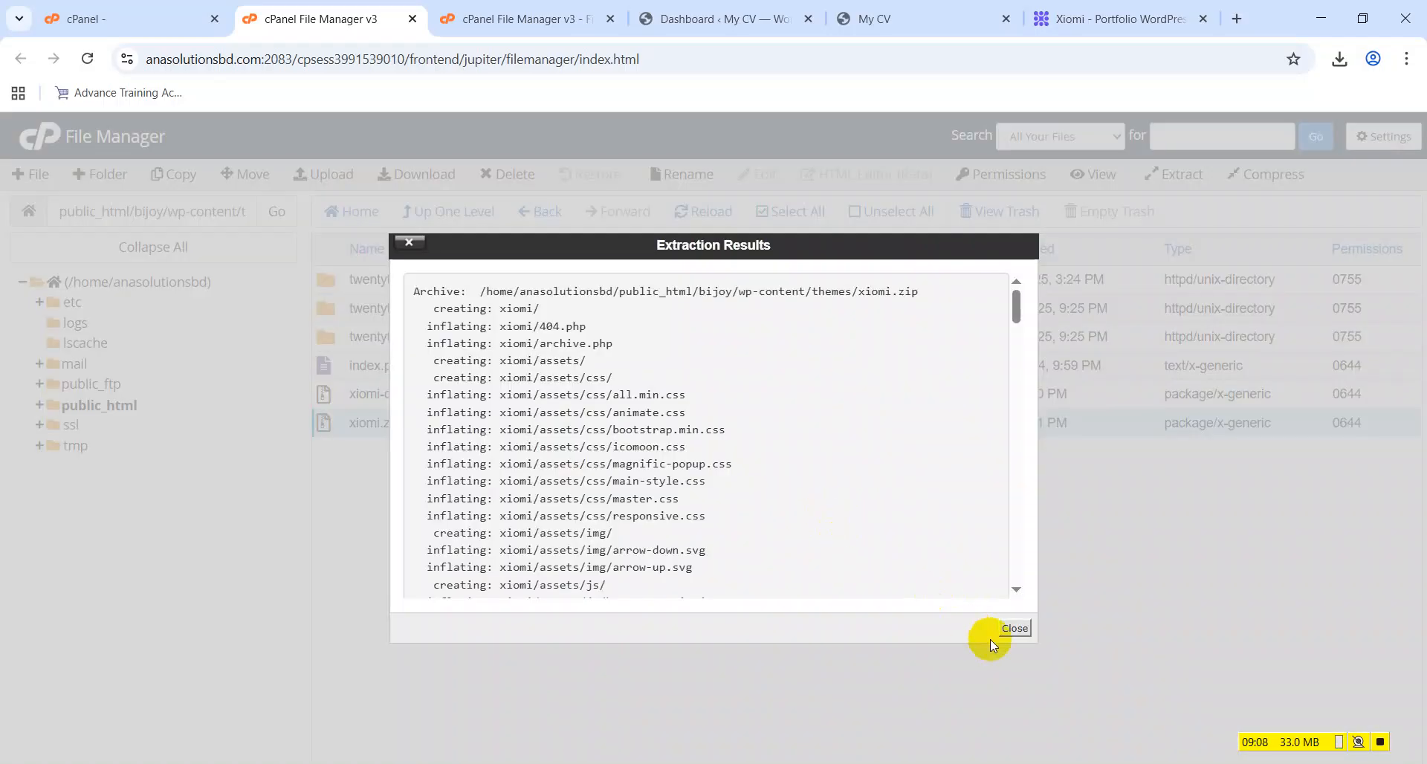
{"action": "left_click", "coordinate": [1005, 630]}
{"action": "left_click", "coordinate": [520, 394]}
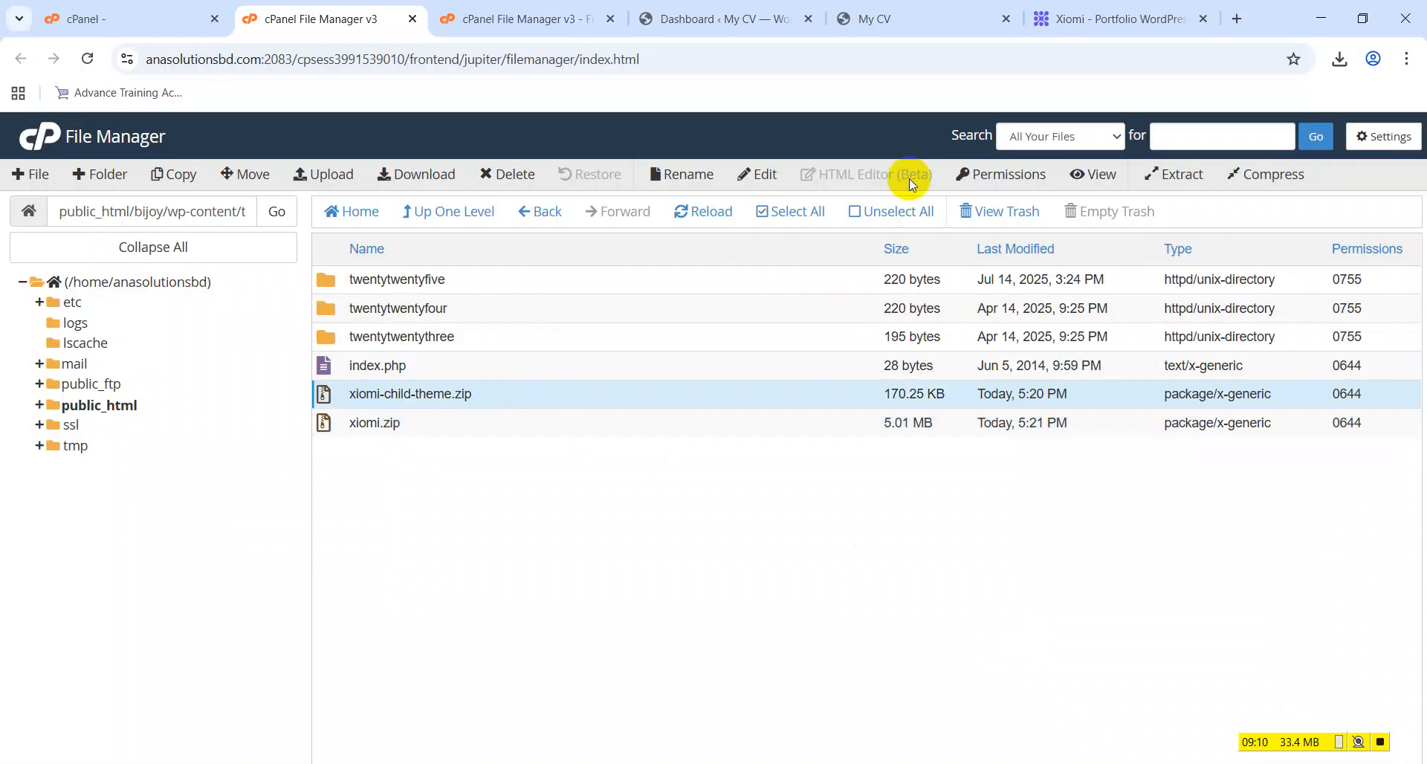
{"action": "left_click", "coordinate": [1186, 182]}
{"action": "left_click", "coordinate": [854, 531]}
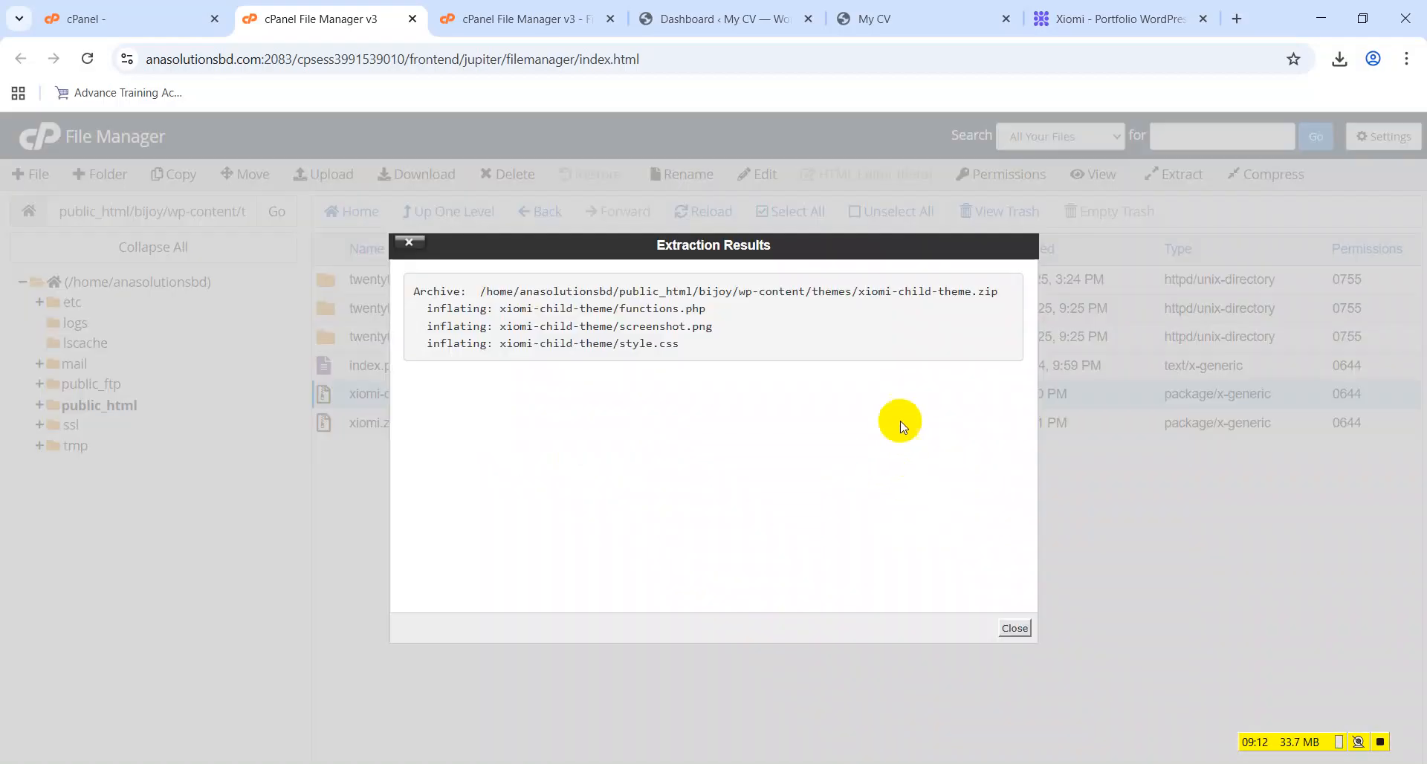
{"action": "left_click", "coordinate": [1014, 628]}
{"action": "left_click", "coordinate": [706, 212]}
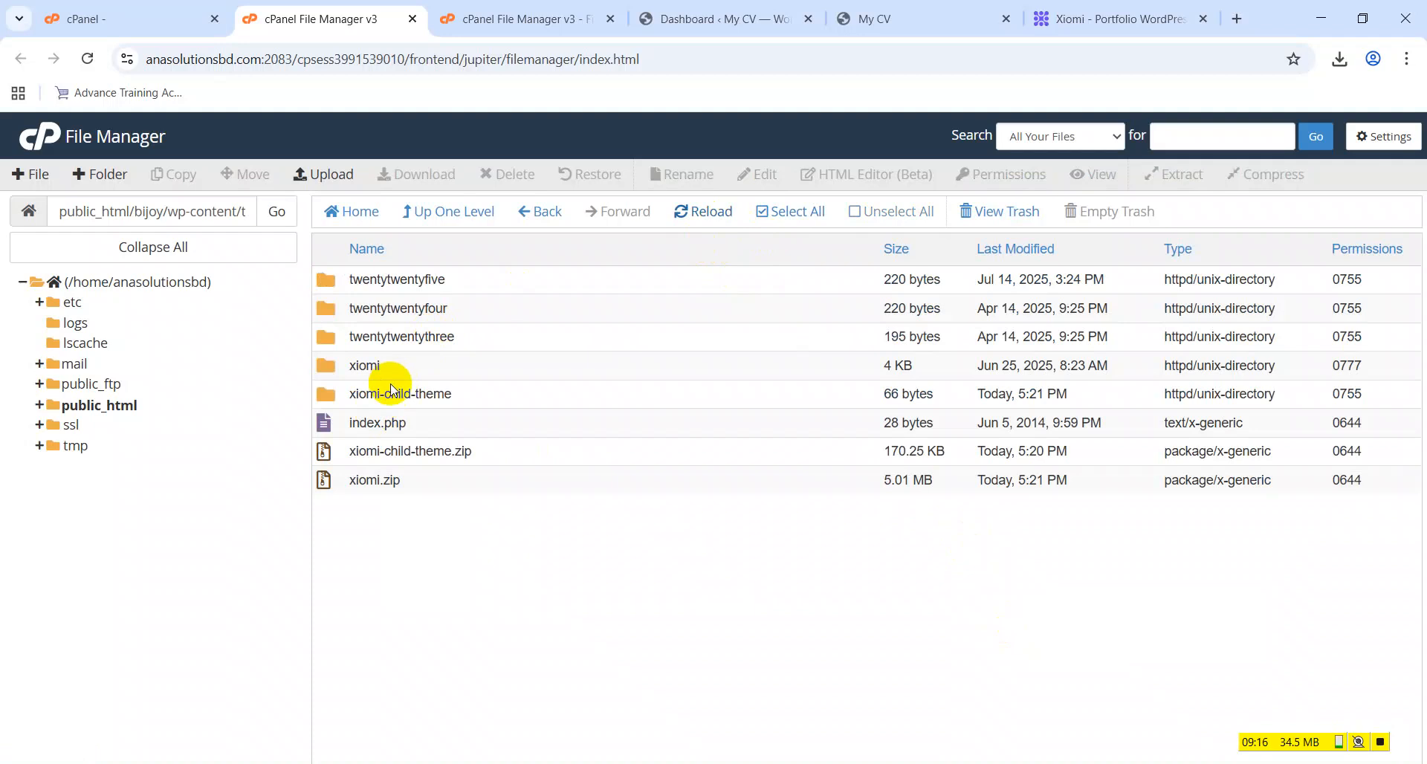
- Permanently delete xiomi-child-theme.zip and xiomi.zip, skipping the trash
{"action": "left_click", "coordinate": [496, 451]}
{"action": "left_click", "coordinate": [535, 179]}
{"action": "left_click", "coordinate": [667, 448]}
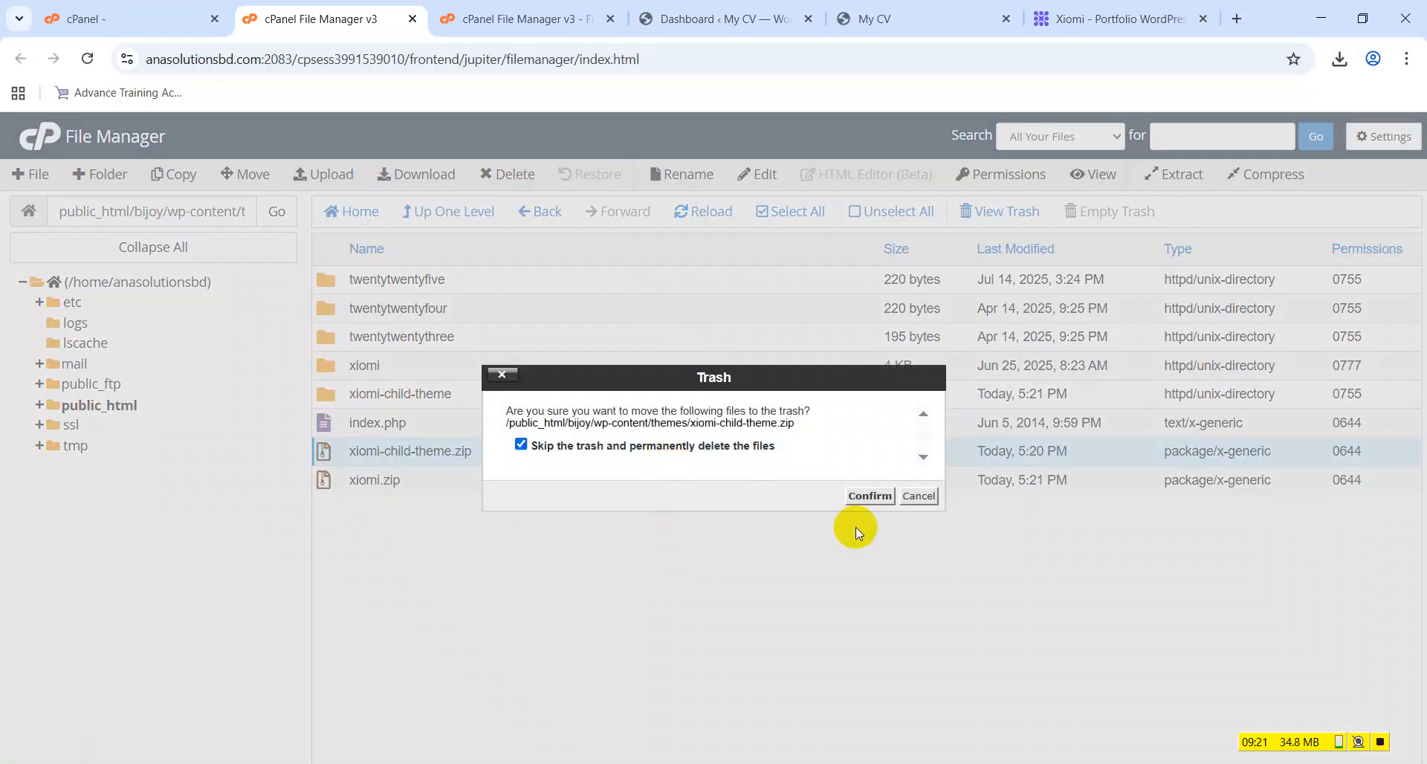
{"action": "left_click", "coordinate": [868, 495]}
{"action": "left_click", "coordinate": [452, 455]}
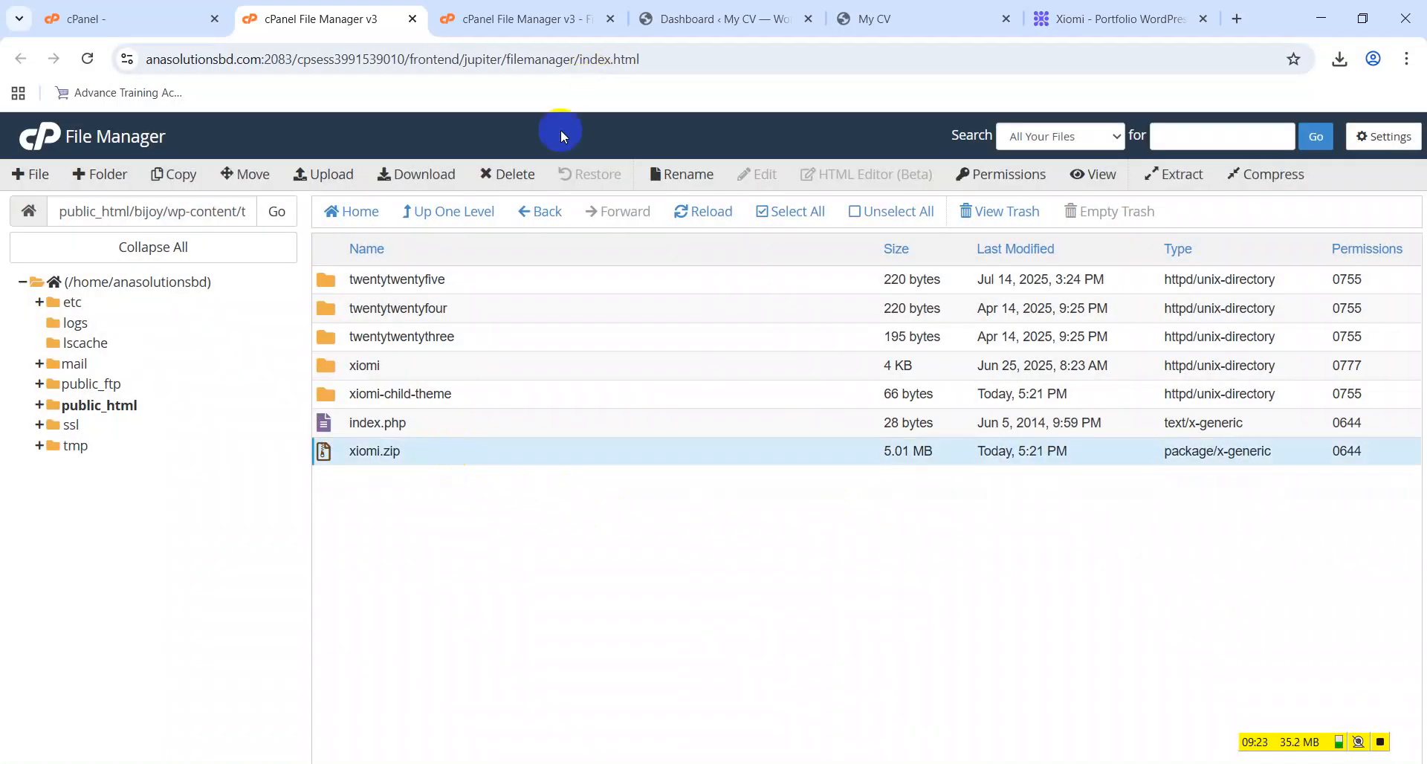
{"action": "left_click", "coordinate": [509, 176]}
{"action": "left_click", "coordinate": [770, 448]}
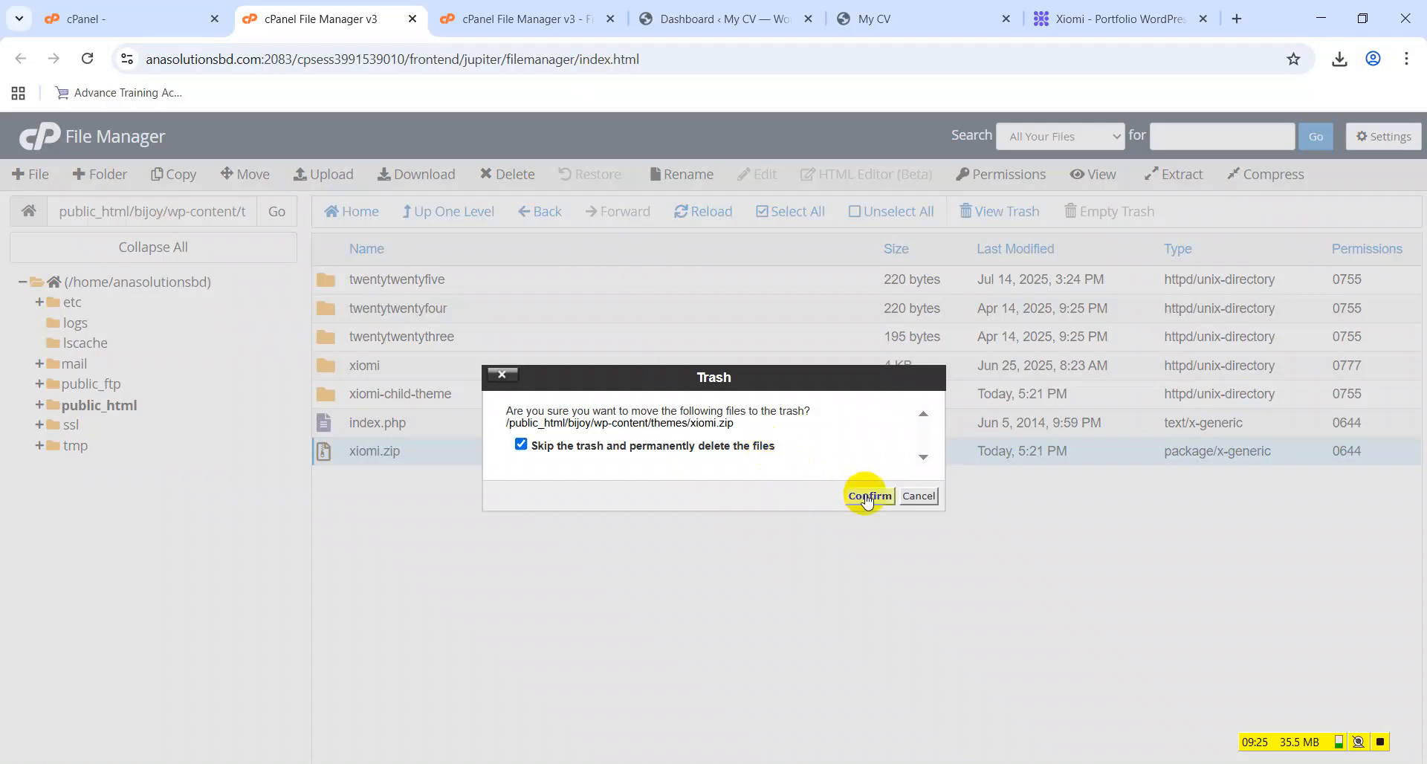
{"action": "left_click", "coordinate": [867, 496]}
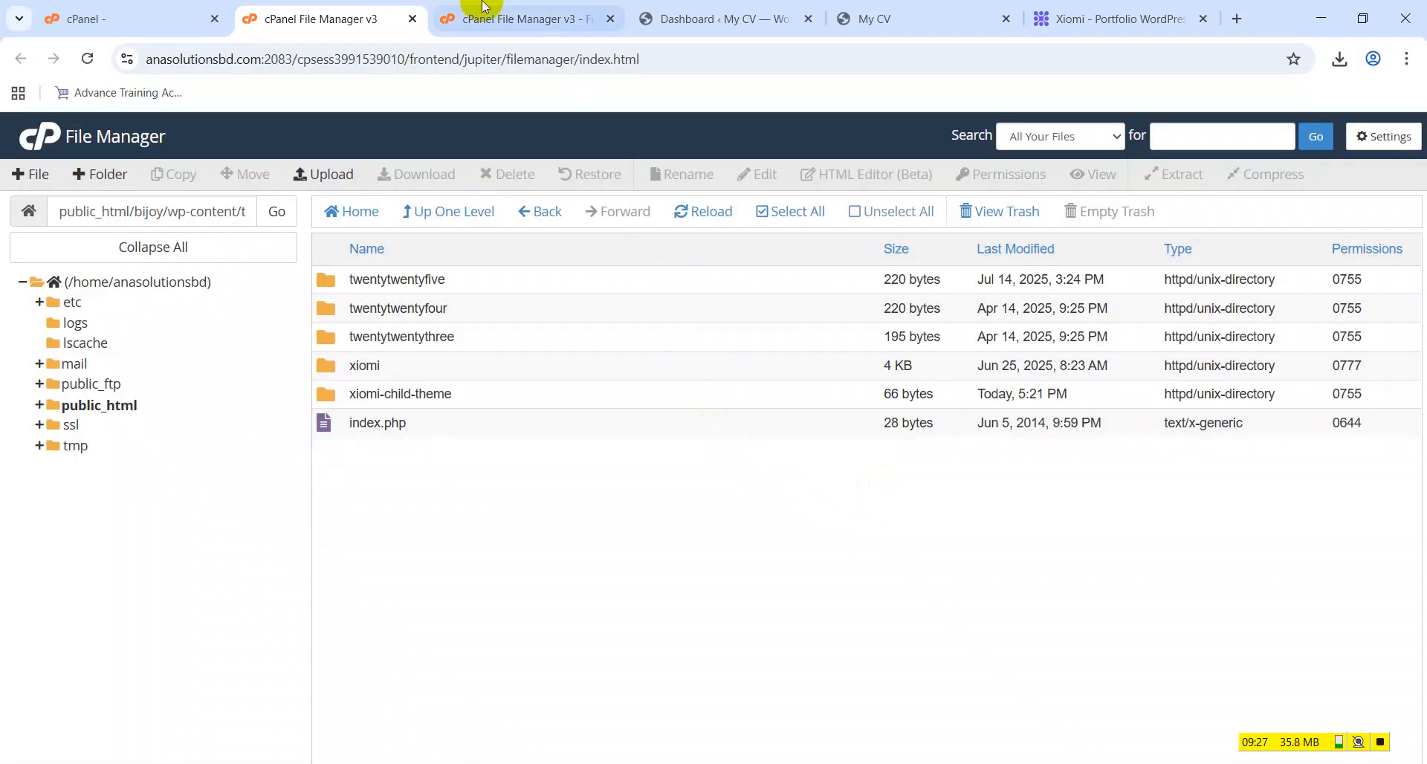
{"action": "left_click", "coordinate": [699, 20]}
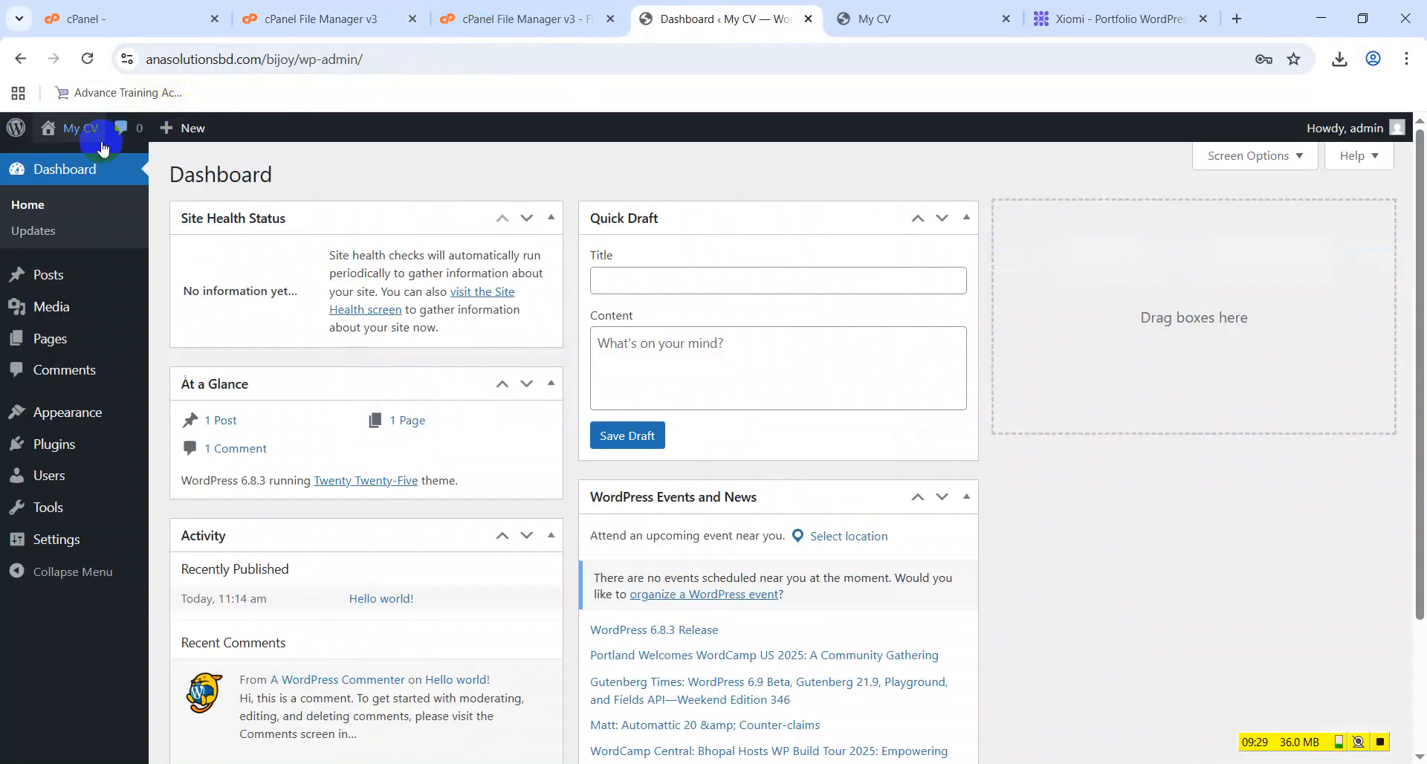
- Activate the Xiomi theme in Appearance > Themes
{"action": "left_click", "coordinate": [176, 416]}
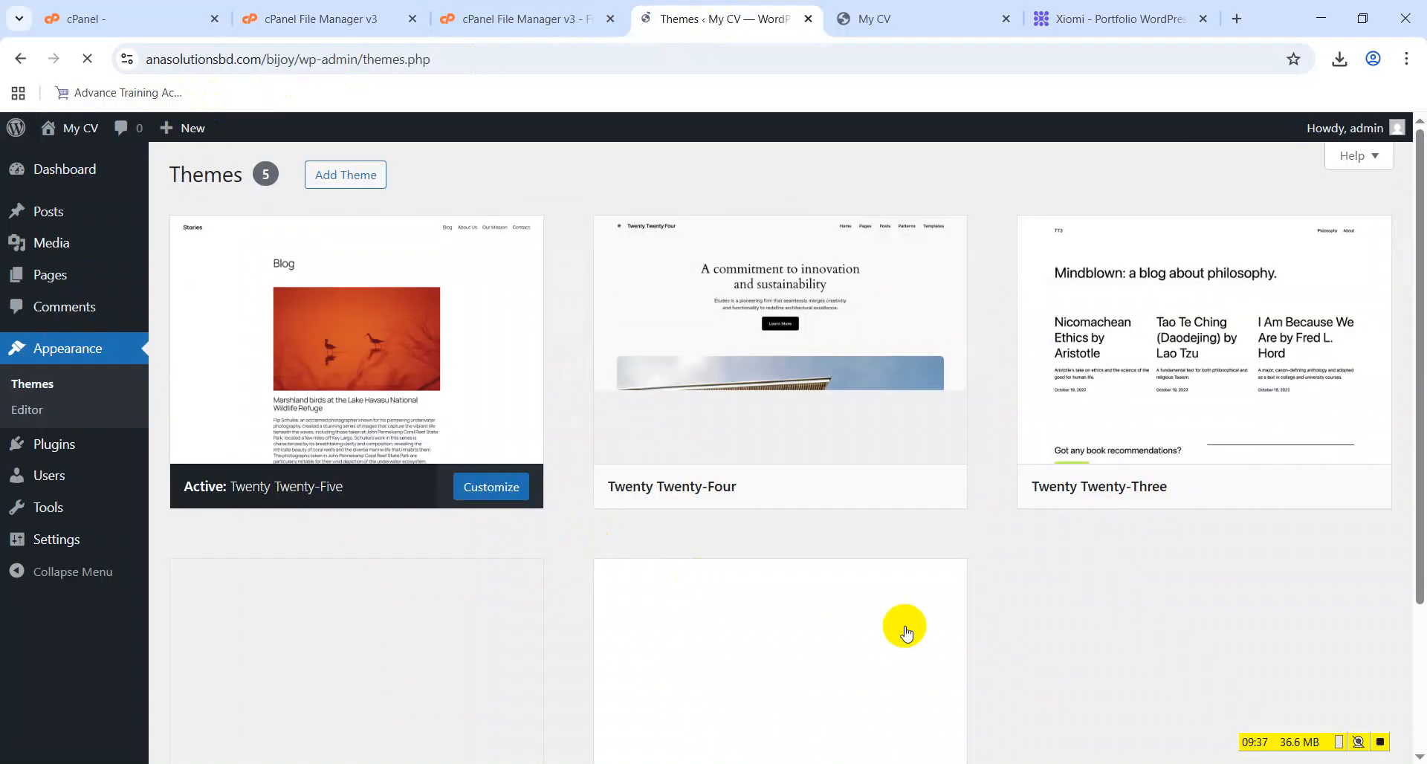
{"action": "scroll", "coordinate": [870, 610], "scroll_direction": "down", "scroll_amount": 3}
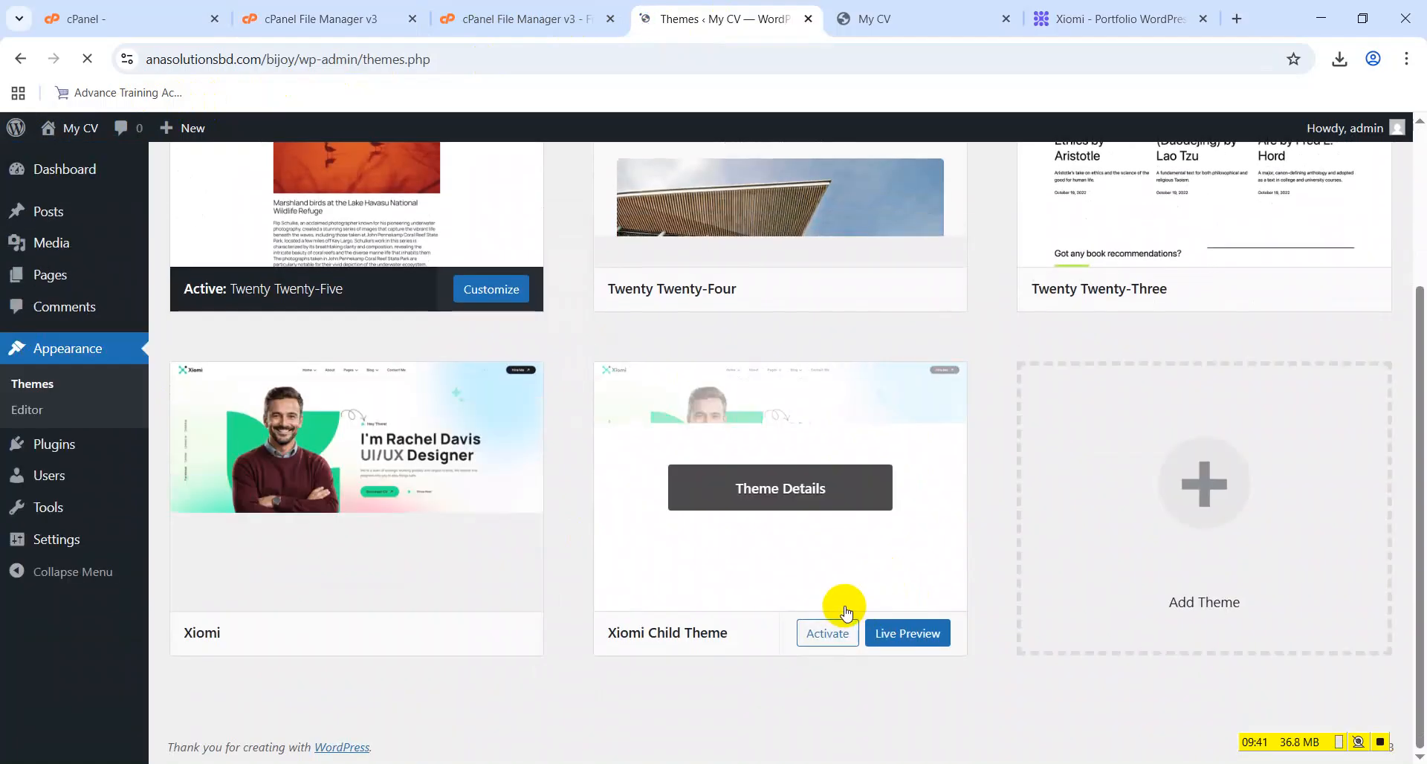
{"action": "mouse_move", "coordinate": [487, 620]}
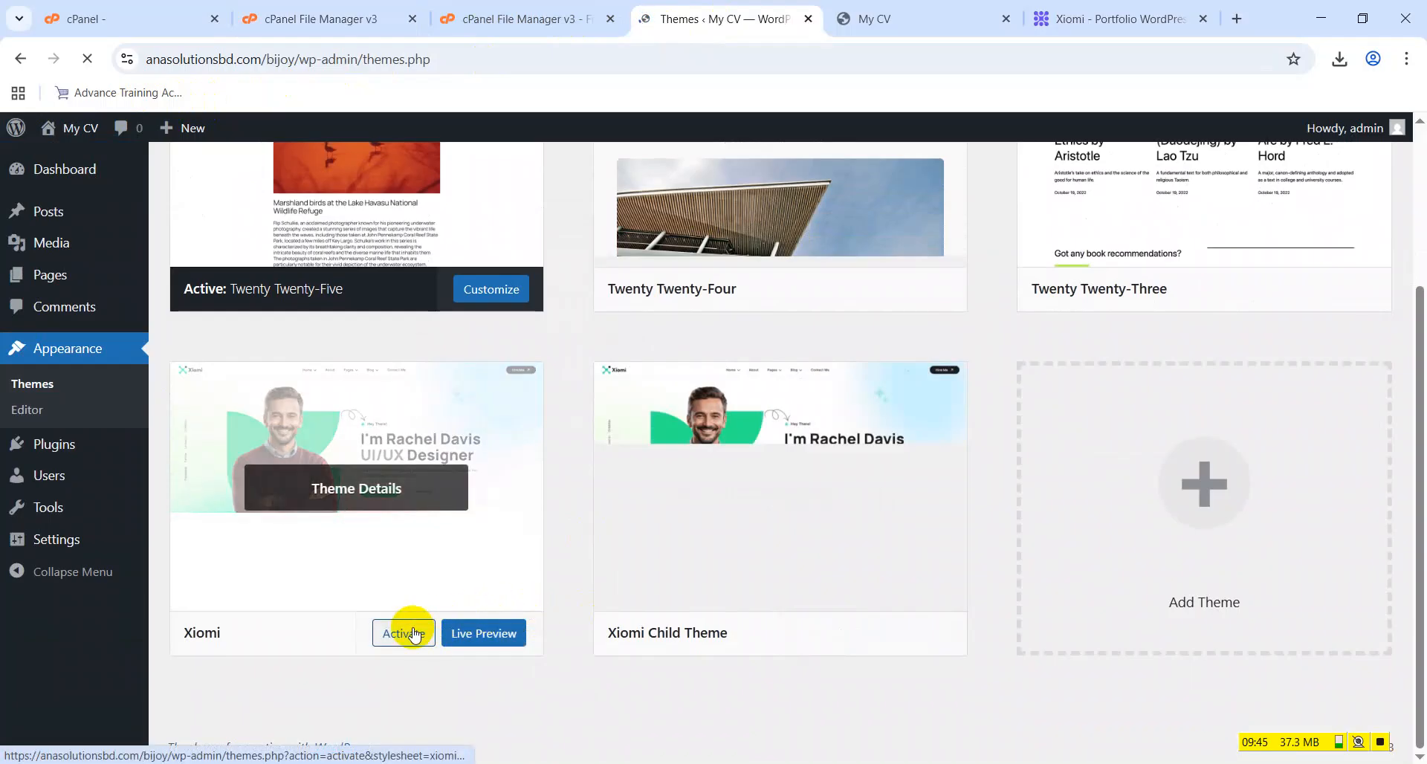
{"action": "mouse_move", "coordinate": [940, 478]}
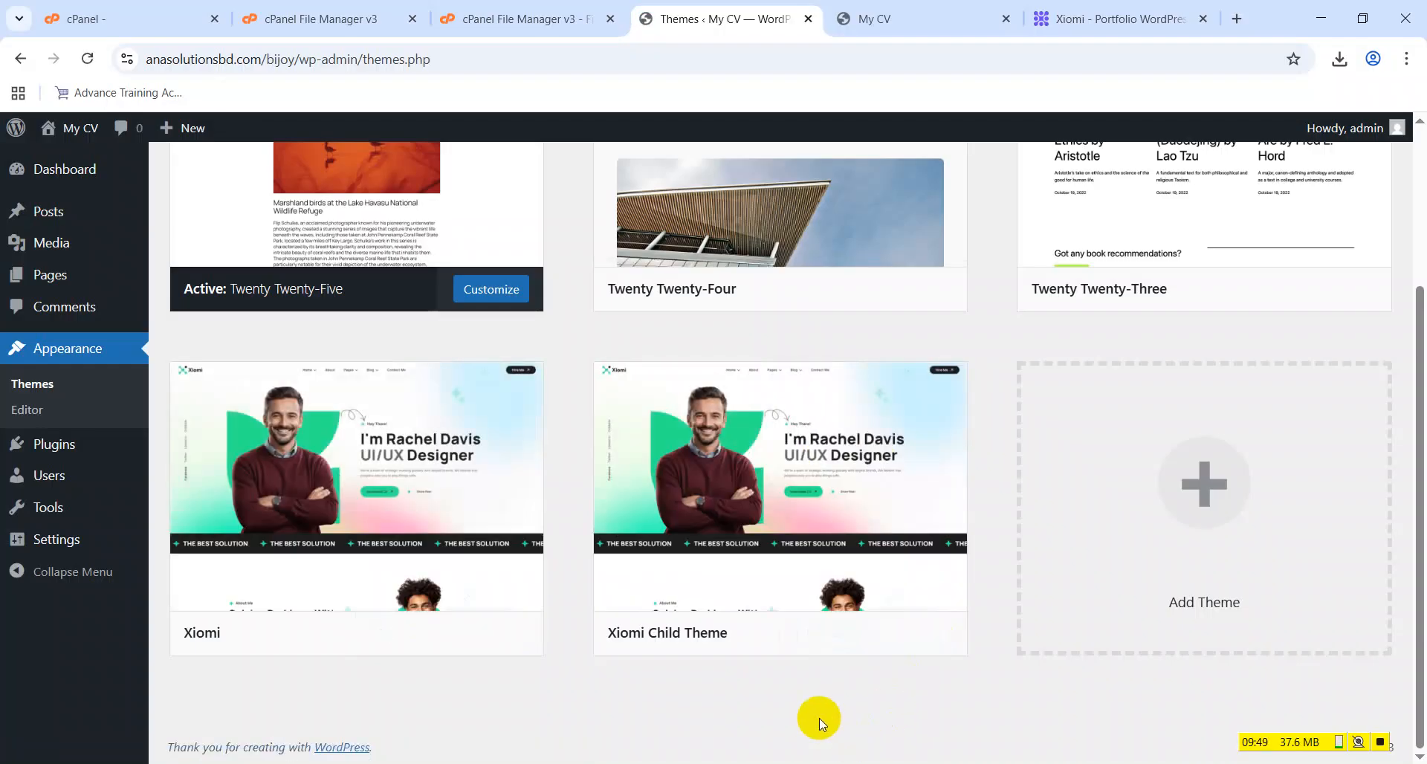
{"action": "mouse_move", "coordinate": [782, 639]}
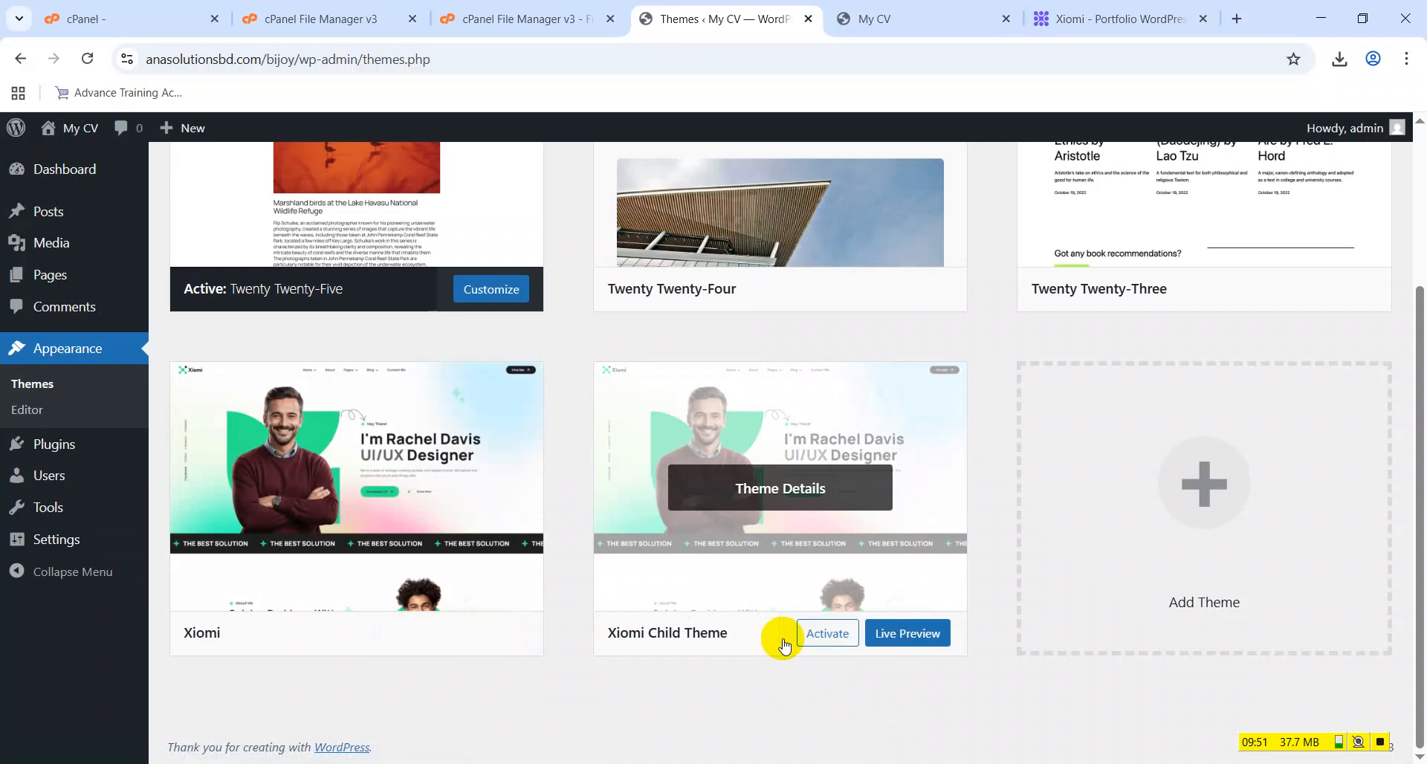
{"action": "left_click", "coordinate": [408, 634]}
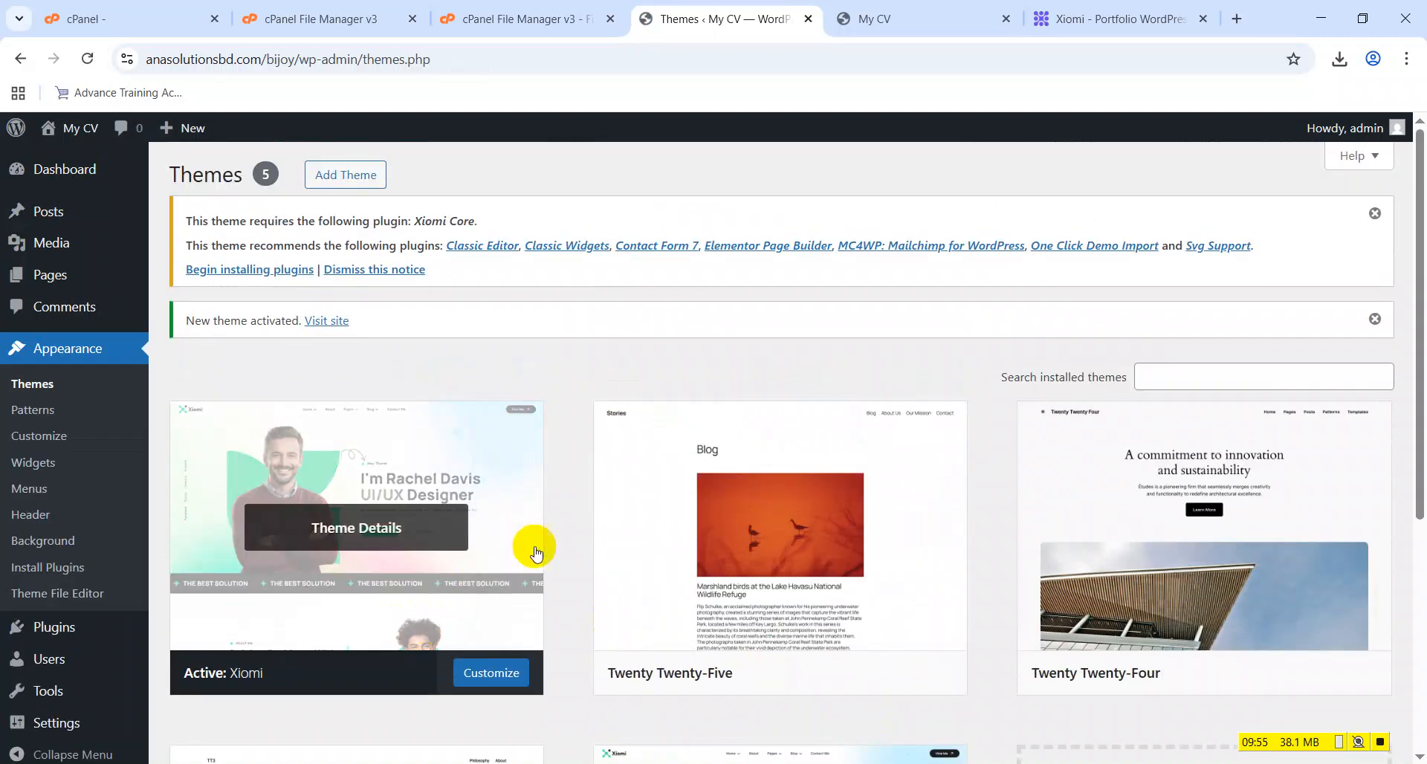
- Toggle activation between Xiomi and Xiomi Child Theme, leaving Xiomi Child Theme active
{"action": "scroll", "coordinate": [557, 541], "scroll_direction": "down", "scroll_amount": 5}
{"action": "left_click", "coordinate": [838, 644]}
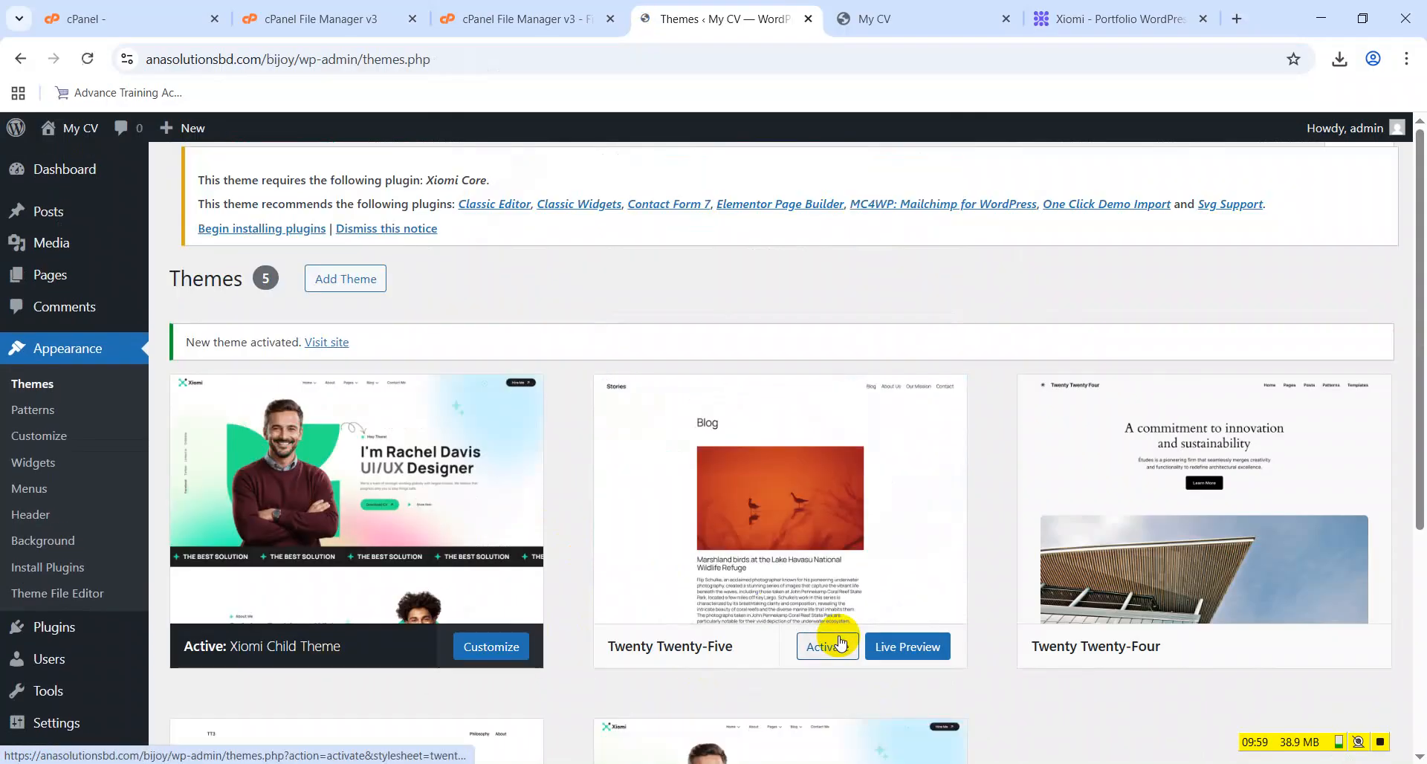
{"action": "scroll", "coordinate": [839, 643], "scroll_direction": "down", "scroll_amount": 5}
{"action": "left_click", "coordinate": [822, 655]}
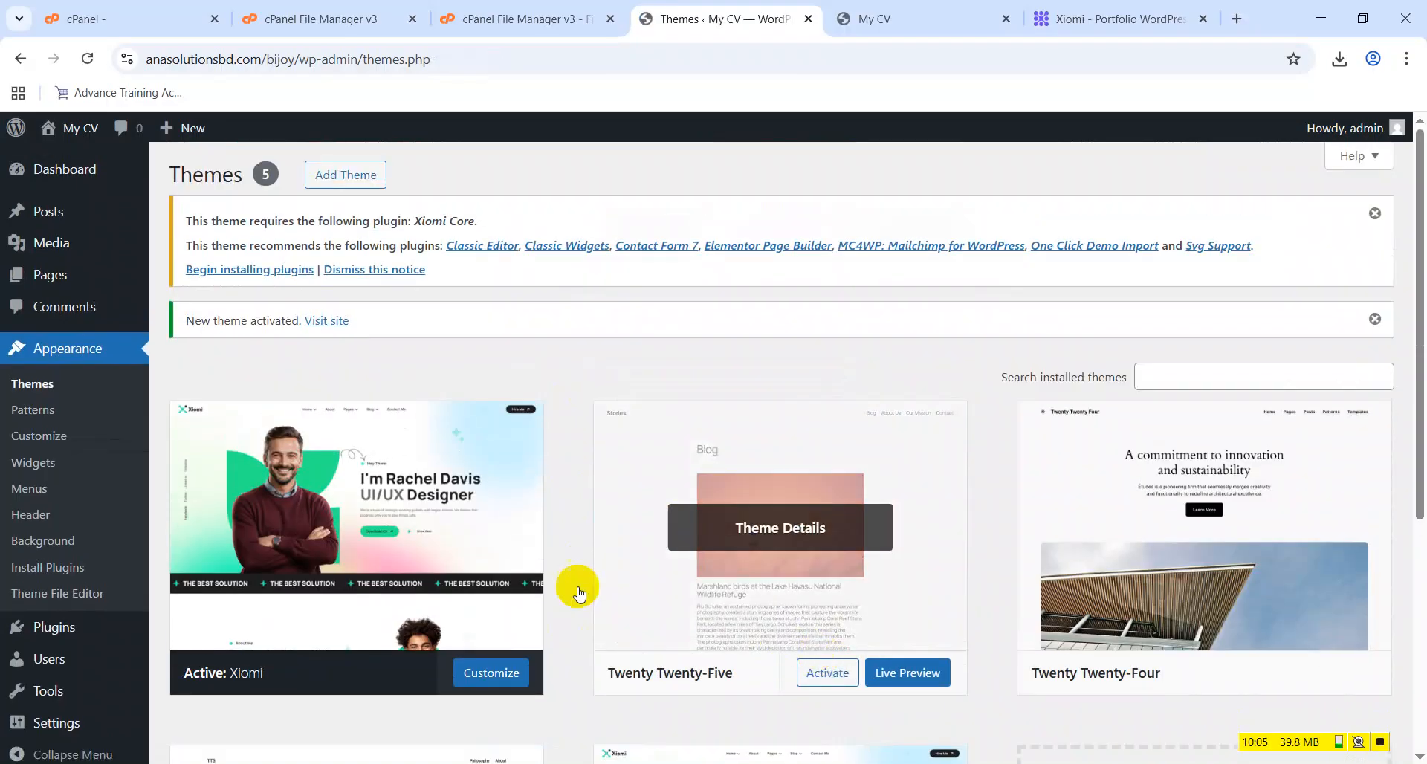
{"action": "scroll", "coordinate": [414, 563], "scroll_direction": "down", "scroll_amount": 4}
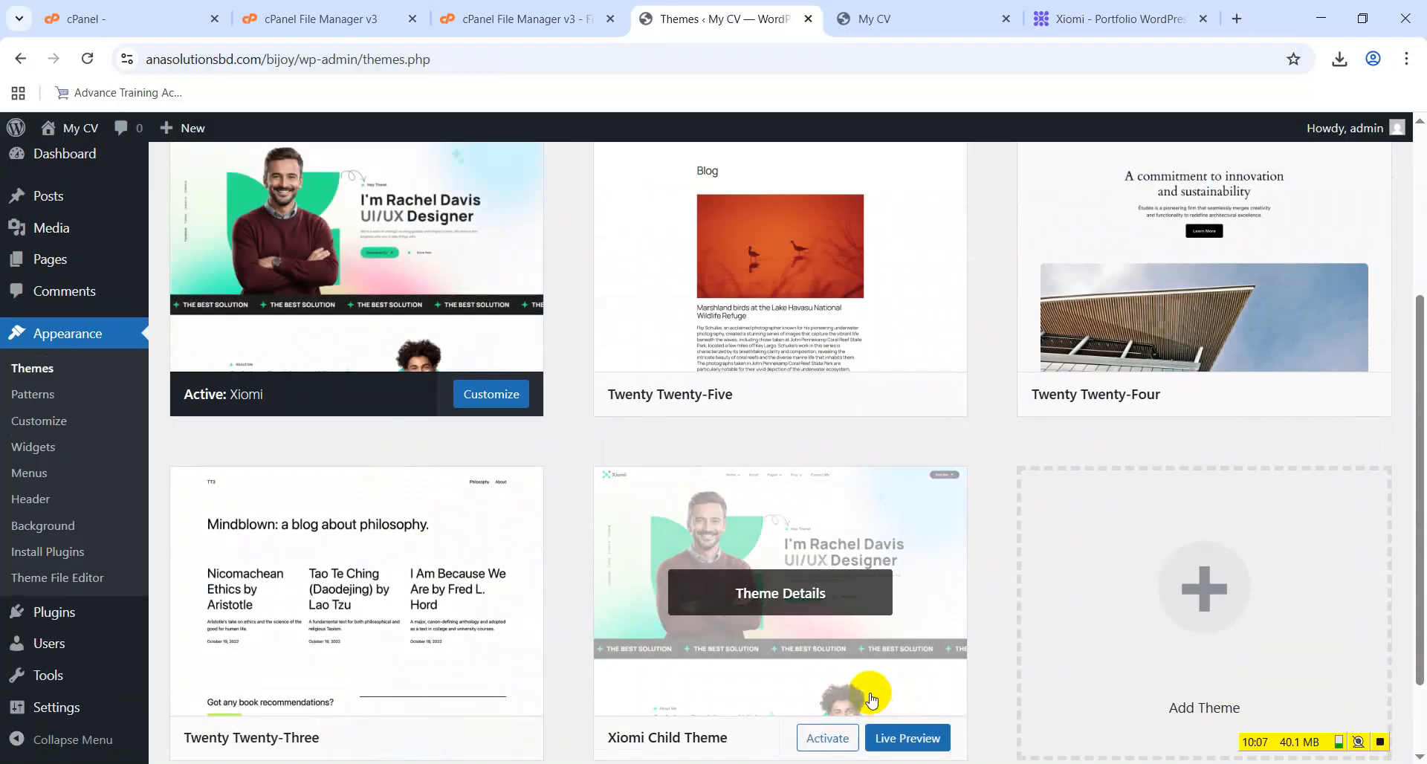
{"action": "scroll", "coordinate": [872, 701], "scroll_direction": "down", "scroll_amount": 1}
{"action": "left_click", "coordinate": [841, 648]}
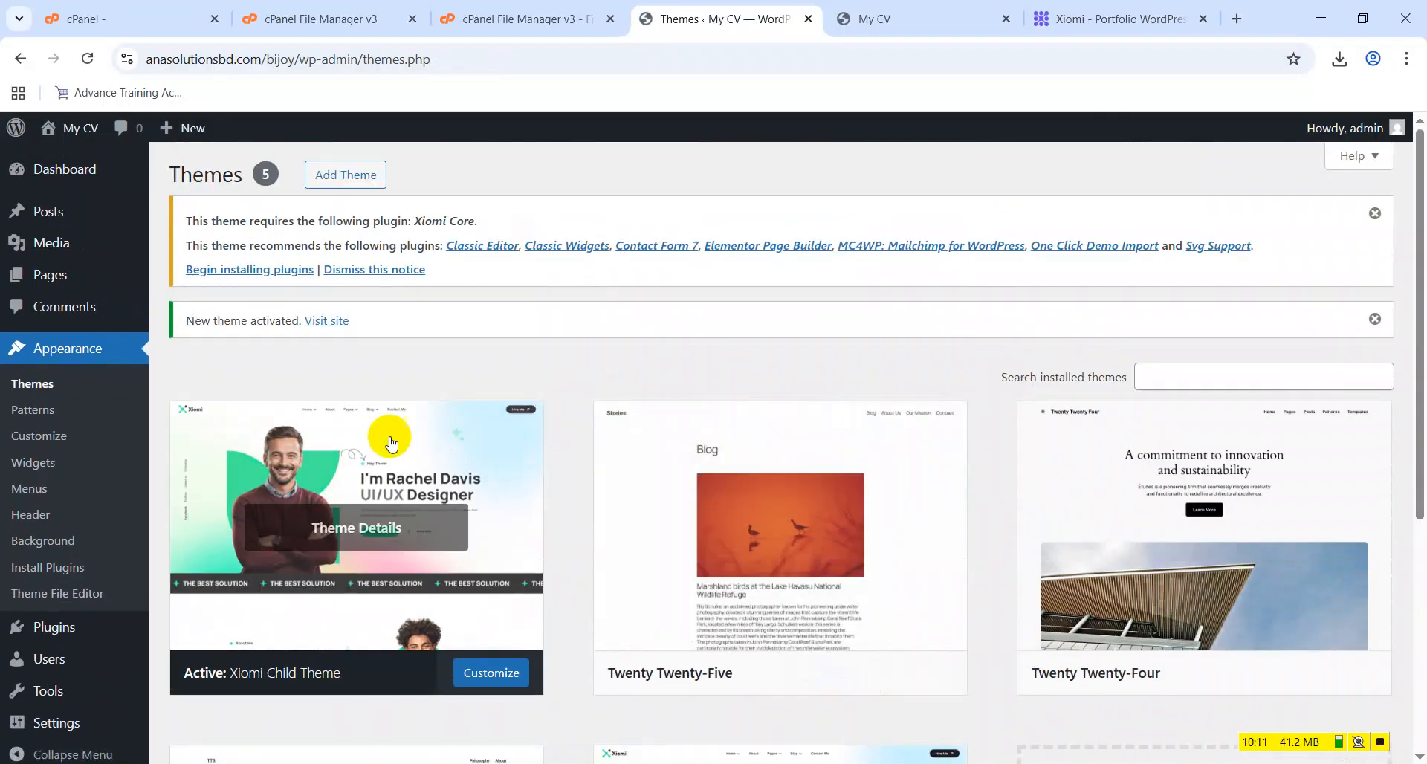
{"action": "scroll", "coordinate": [737, 547], "scroll_direction": "down", "scroll_amount": 3}
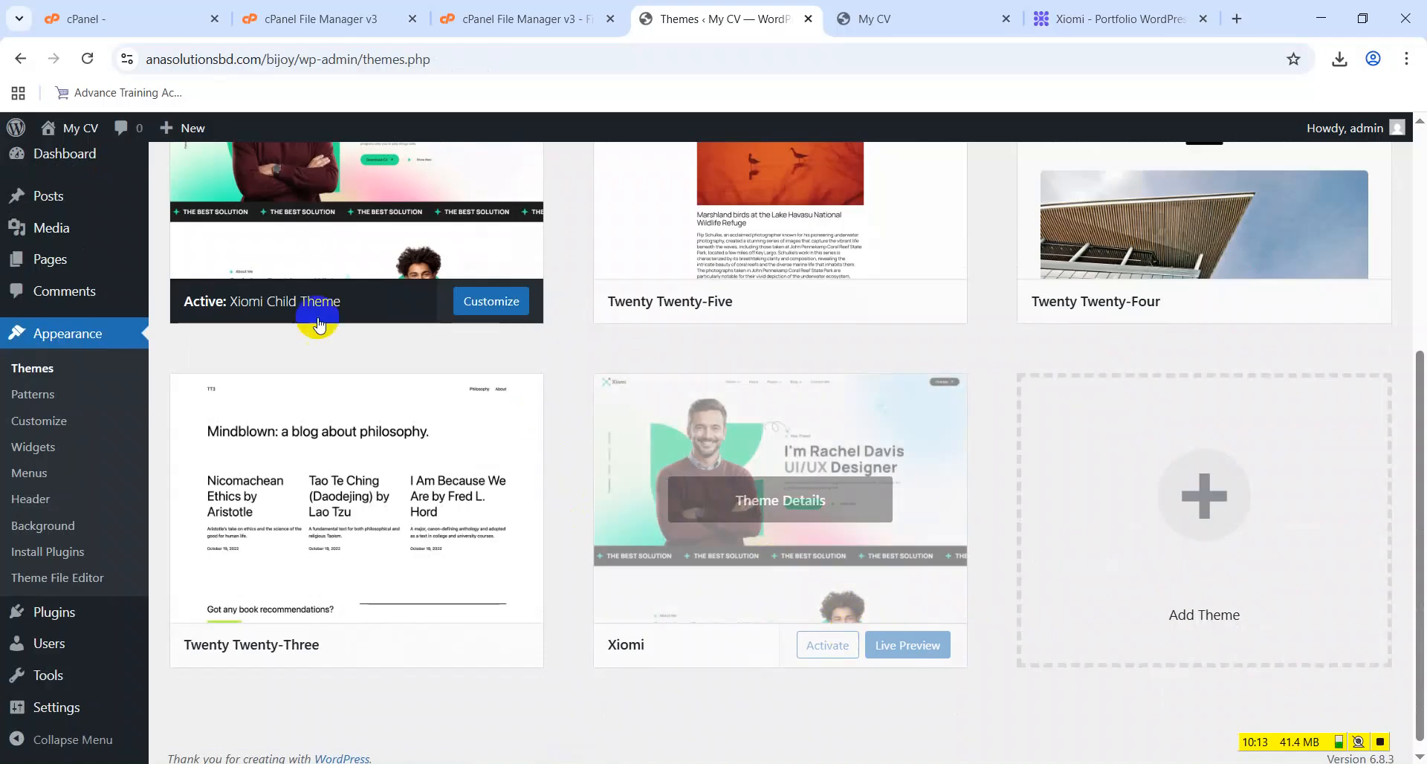
{"action": "scroll", "coordinate": [872, 624], "scroll_direction": "up", "scroll_amount": 5}
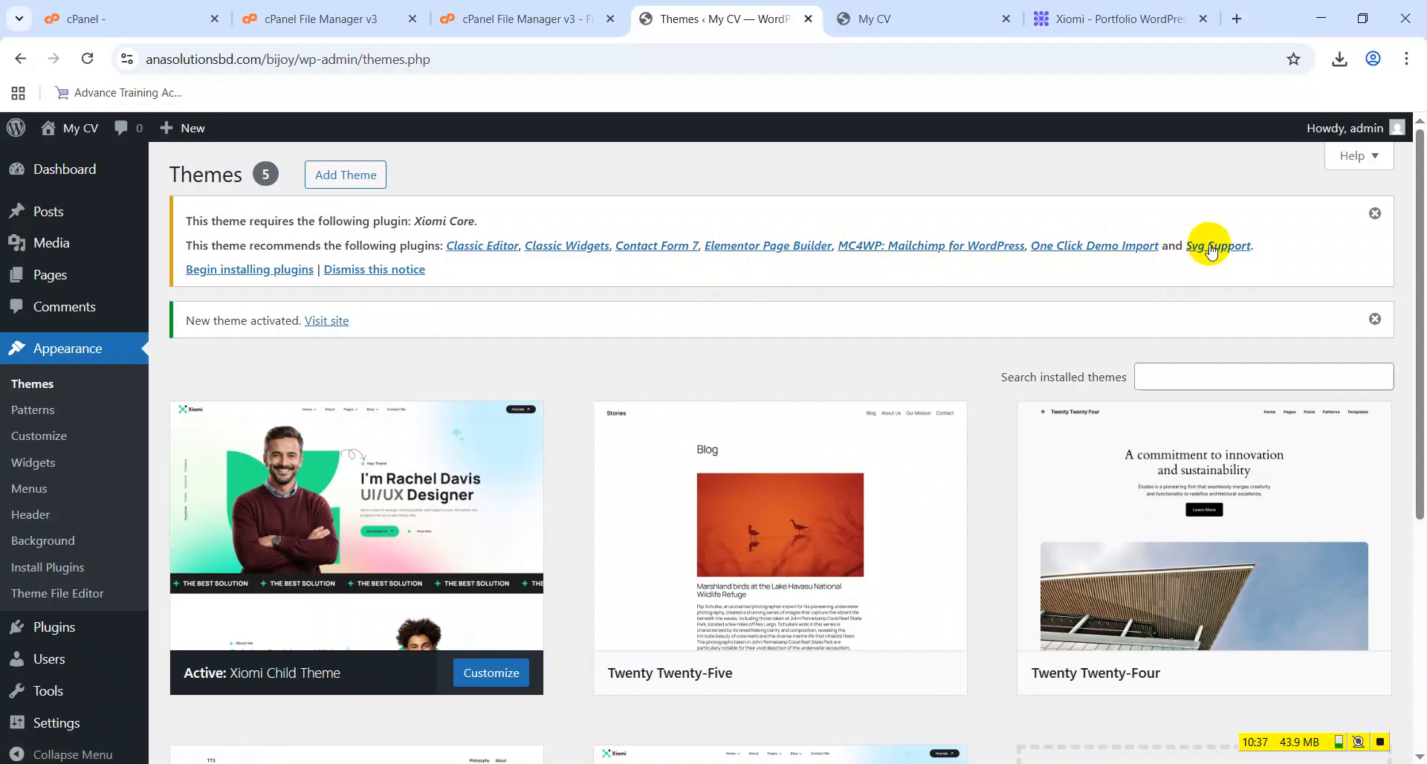
- Bulk-install all eight required plugins, then return to the Required Plugins Installer
{"action": "left_click", "coordinate": [305, 271]}
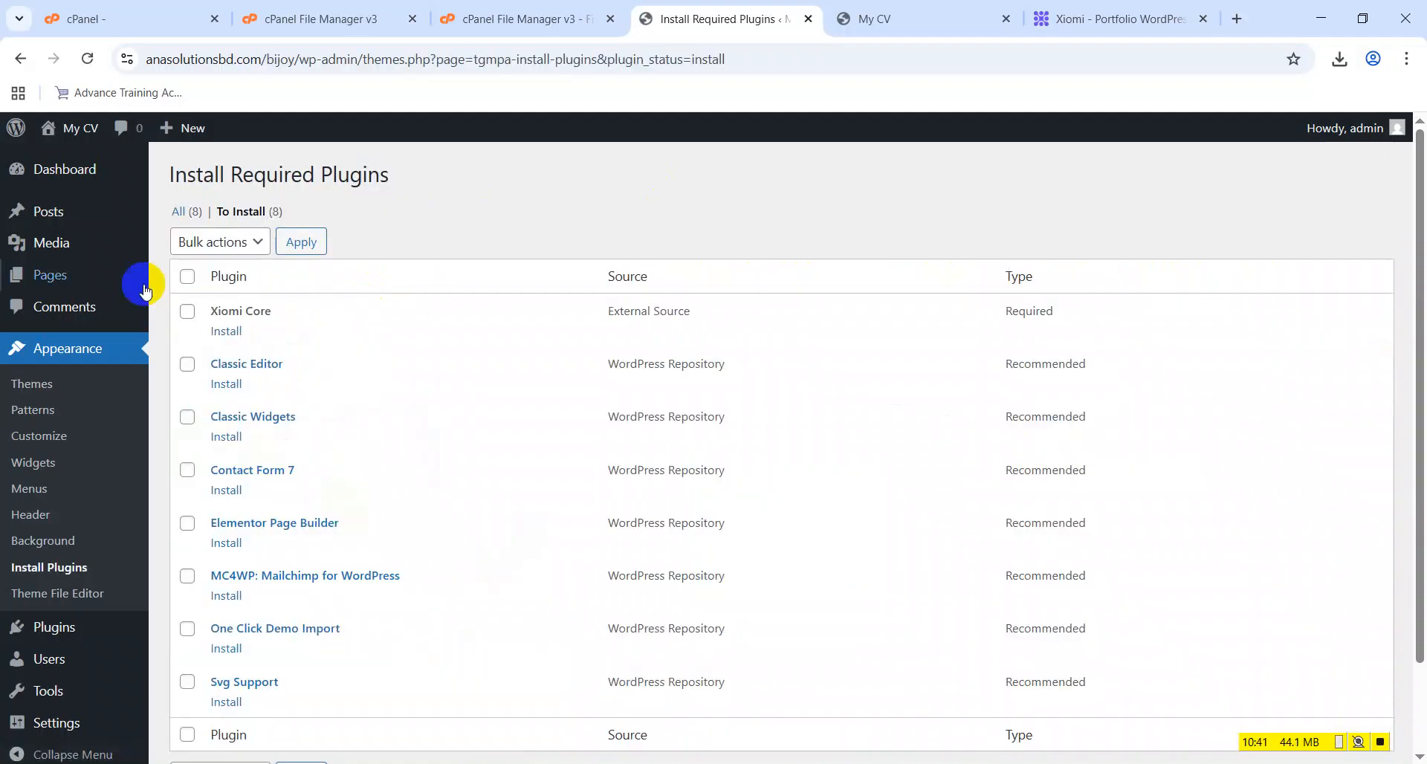
{"action": "left_click", "coordinate": [187, 278]}
{"action": "left_click", "coordinate": [217, 242]}
{"action": "left_click", "coordinate": [215, 298]}
{"action": "left_click", "coordinate": [304, 242]}
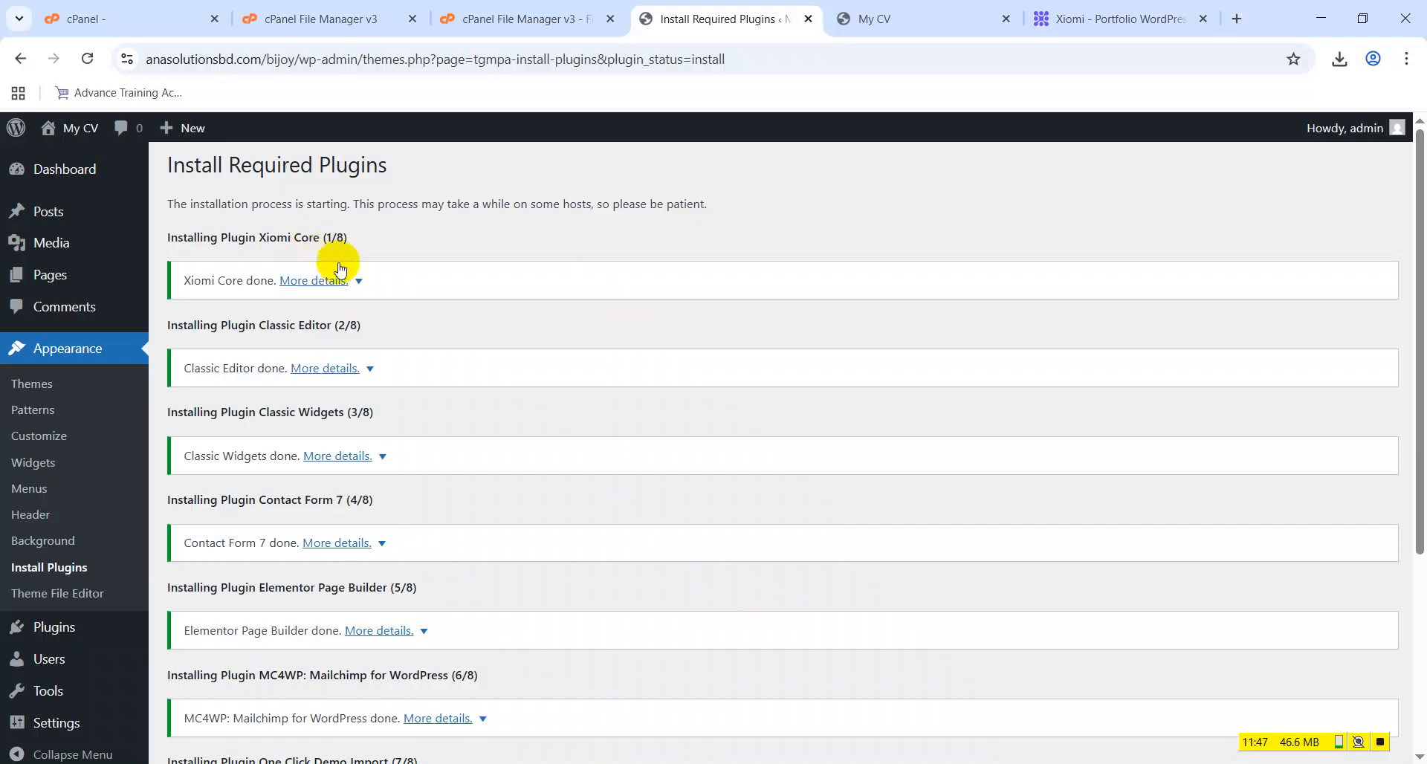
{"action": "scroll", "coordinate": [366, 372], "scroll_direction": "down", "scroll_amount": 4}
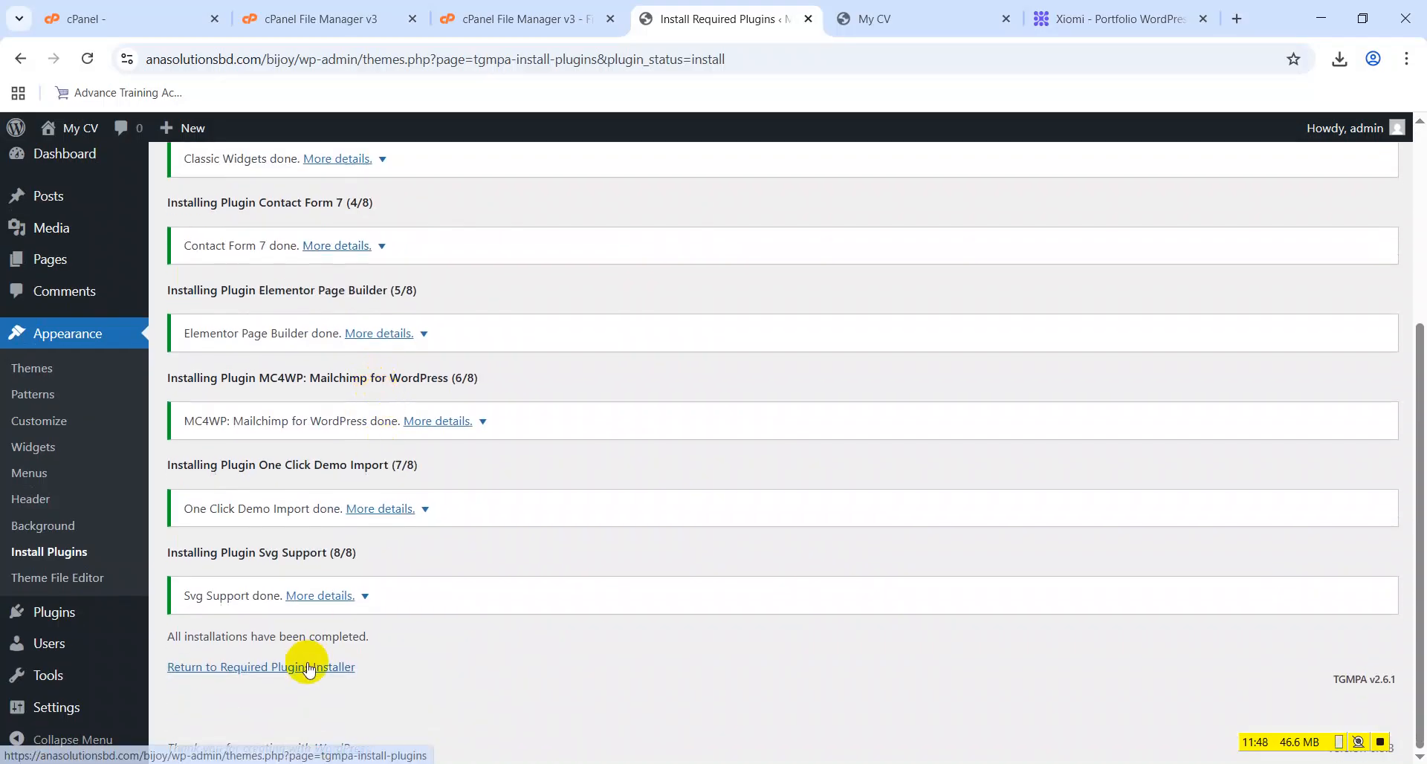
{"action": "left_click", "coordinate": [246, 670]}
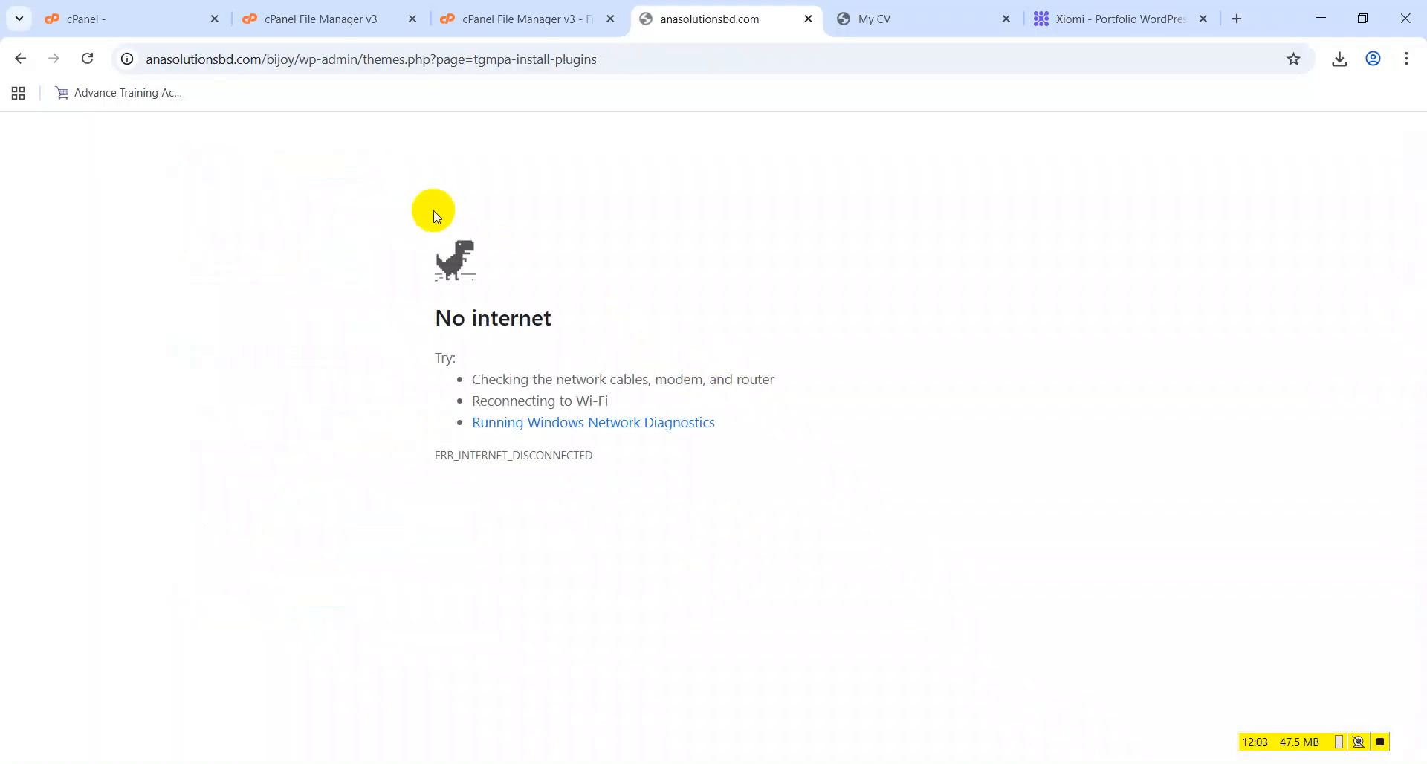
- Open and dismiss the image context menu on the No internet page
{"action": "left_click", "coordinate": [457, 165]}
{"action": "right_click", "coordinate": [457, 164]}
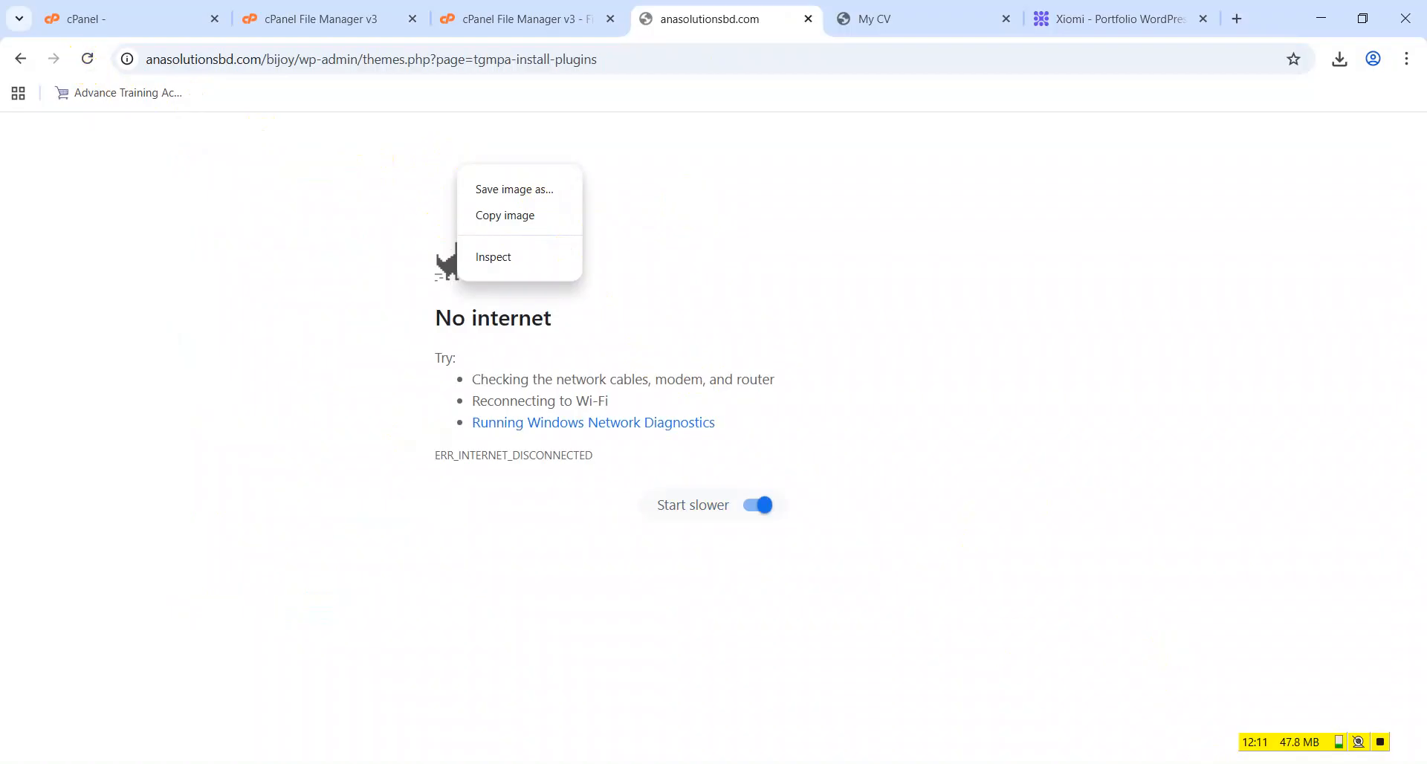
{"action": "key", "text": "Escape"}
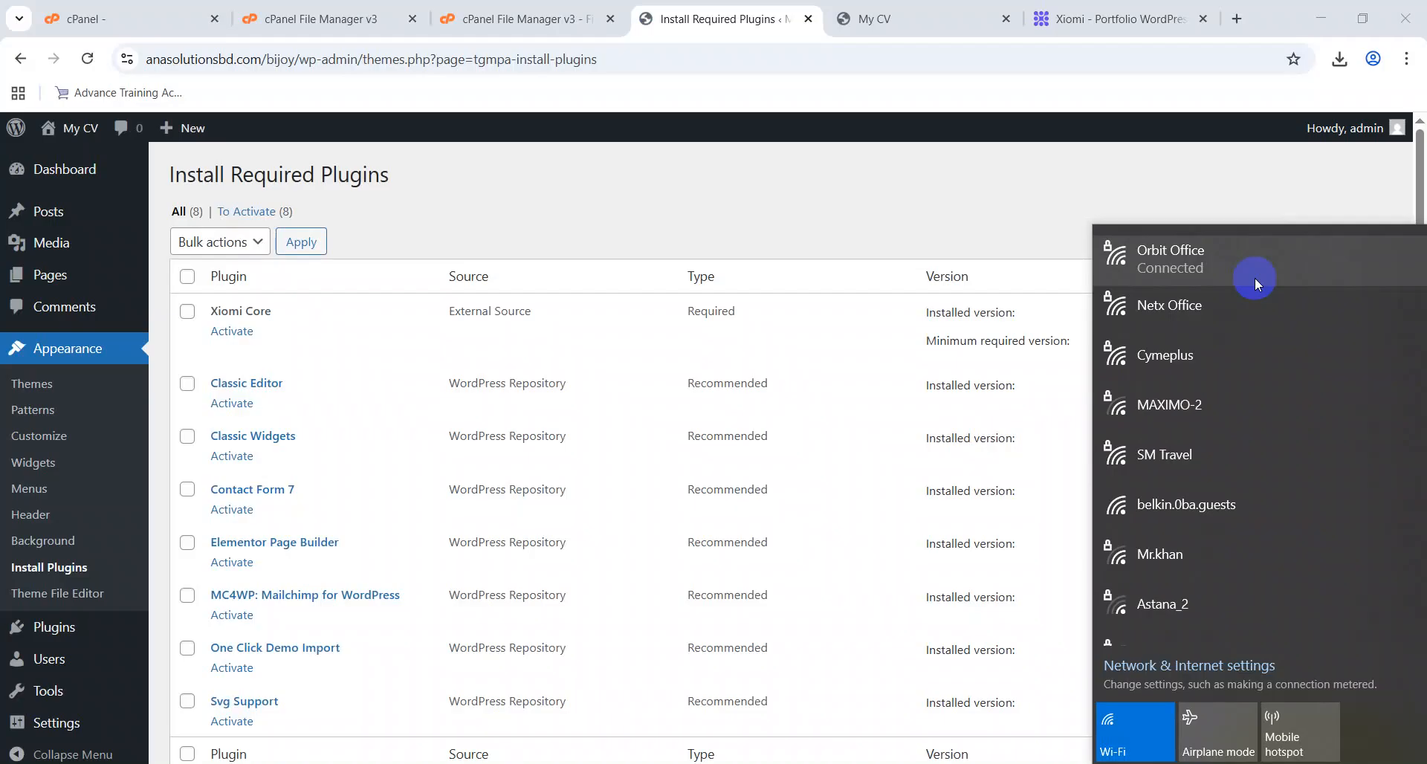
- Select all eight installed plugins and apply the Activate bulk action
{"action": "left_click", "coordinate": [190, 277]}
{"action": "left_click", "coordinate": [216, 242]}
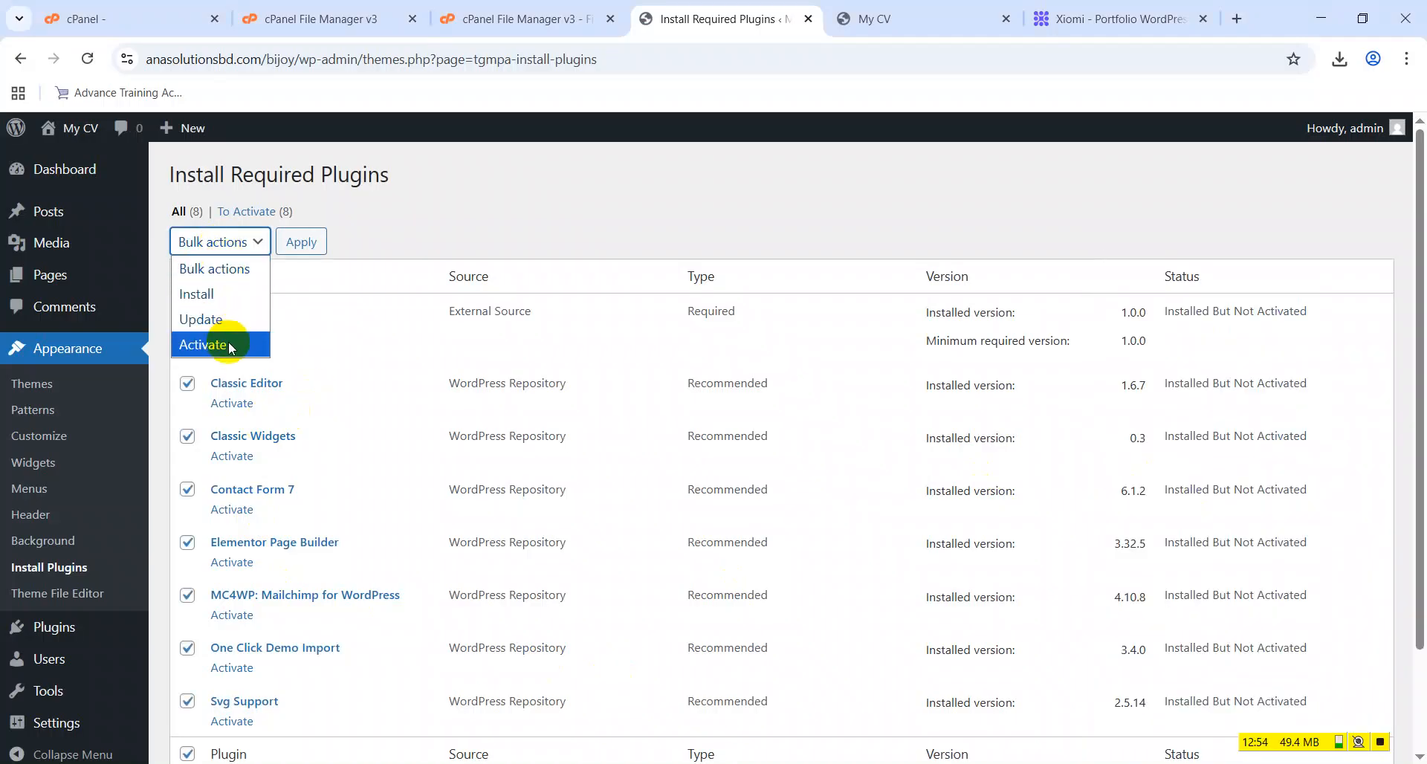
{"action": "left_click", "coordinate": [212, 342]}
{"action": "left_click", "coordinate": [294, 250]}
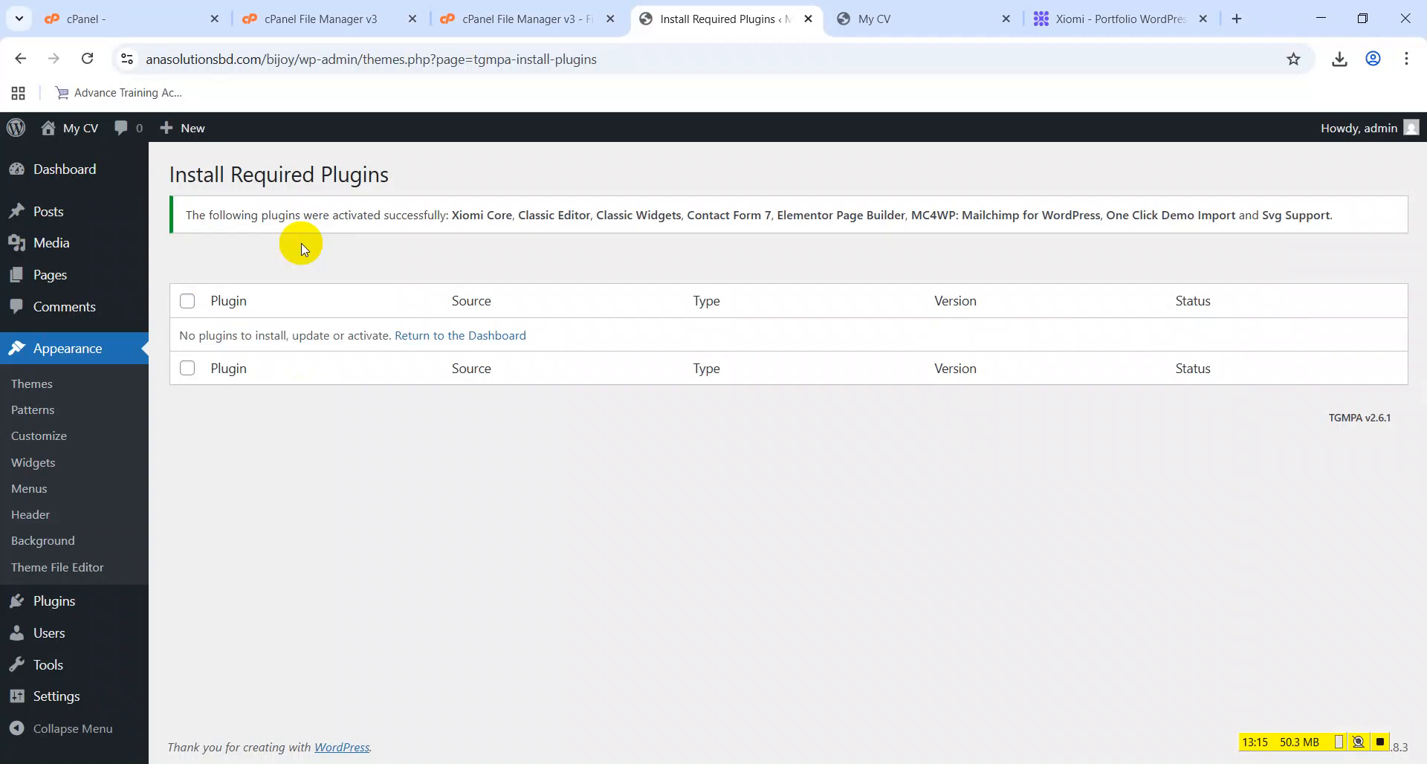
- Return to the installed themes page and scroll down to the Elementor setup prompt
{"action": "left_click", "coordinate": [62, 383]}
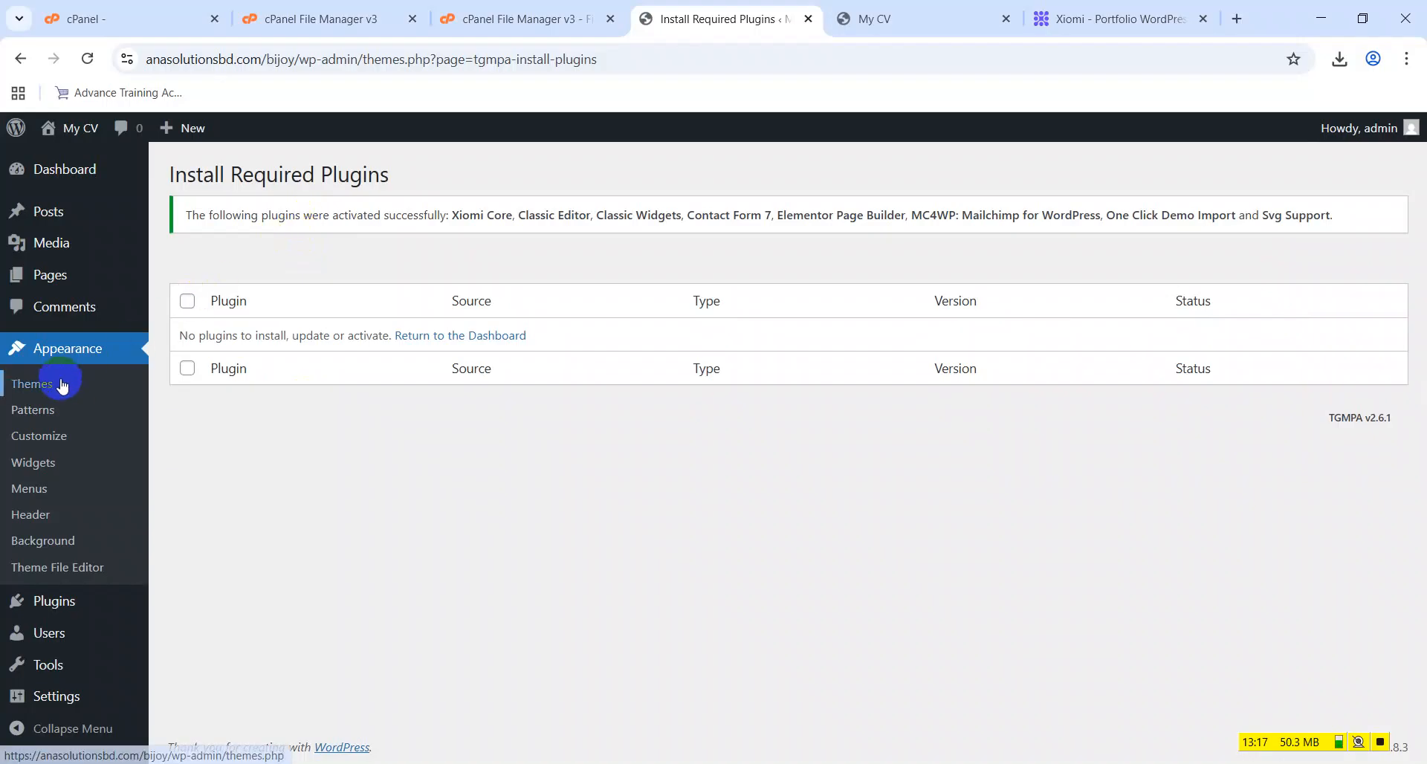
{"action": "left_click", "coordinate": [121, 520]}
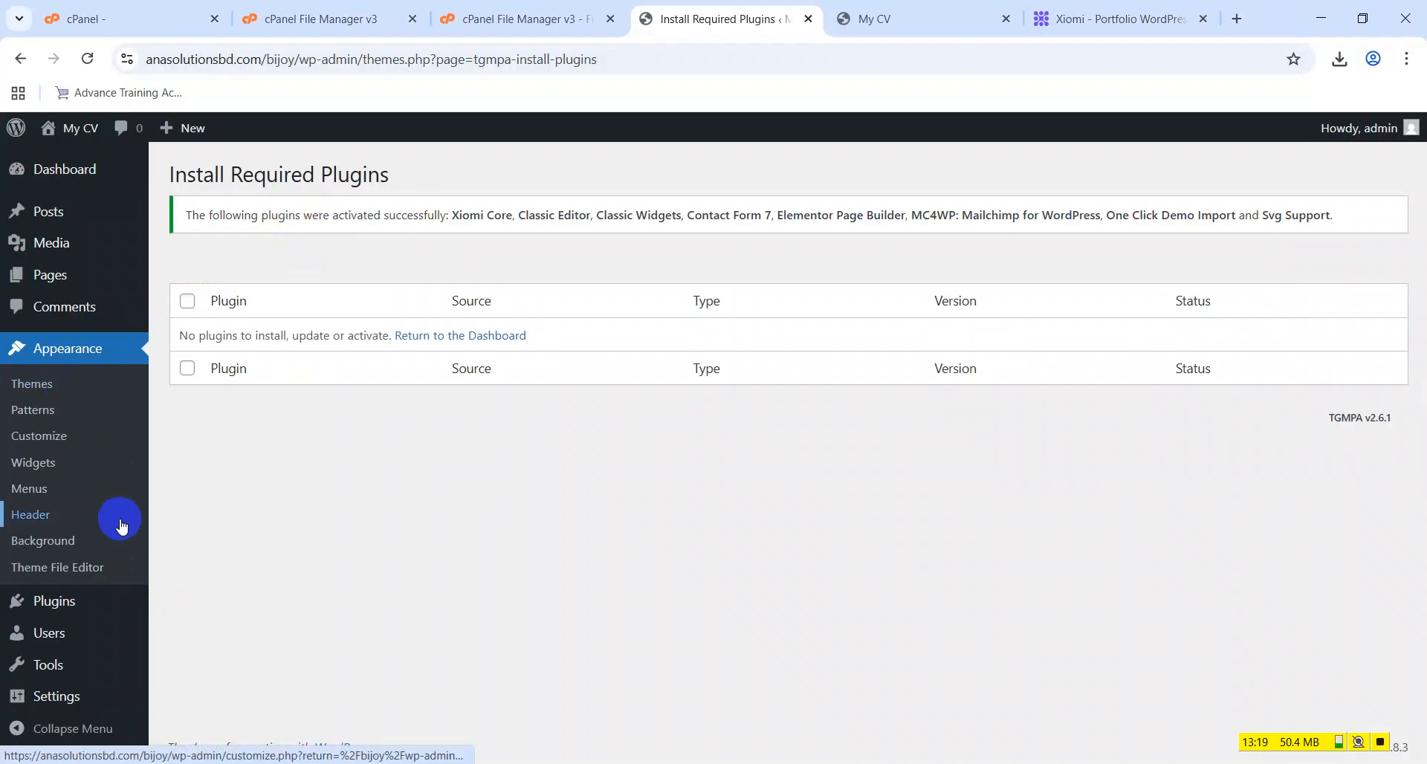
{"action": "left_click", "coordinate": [13, 544]}
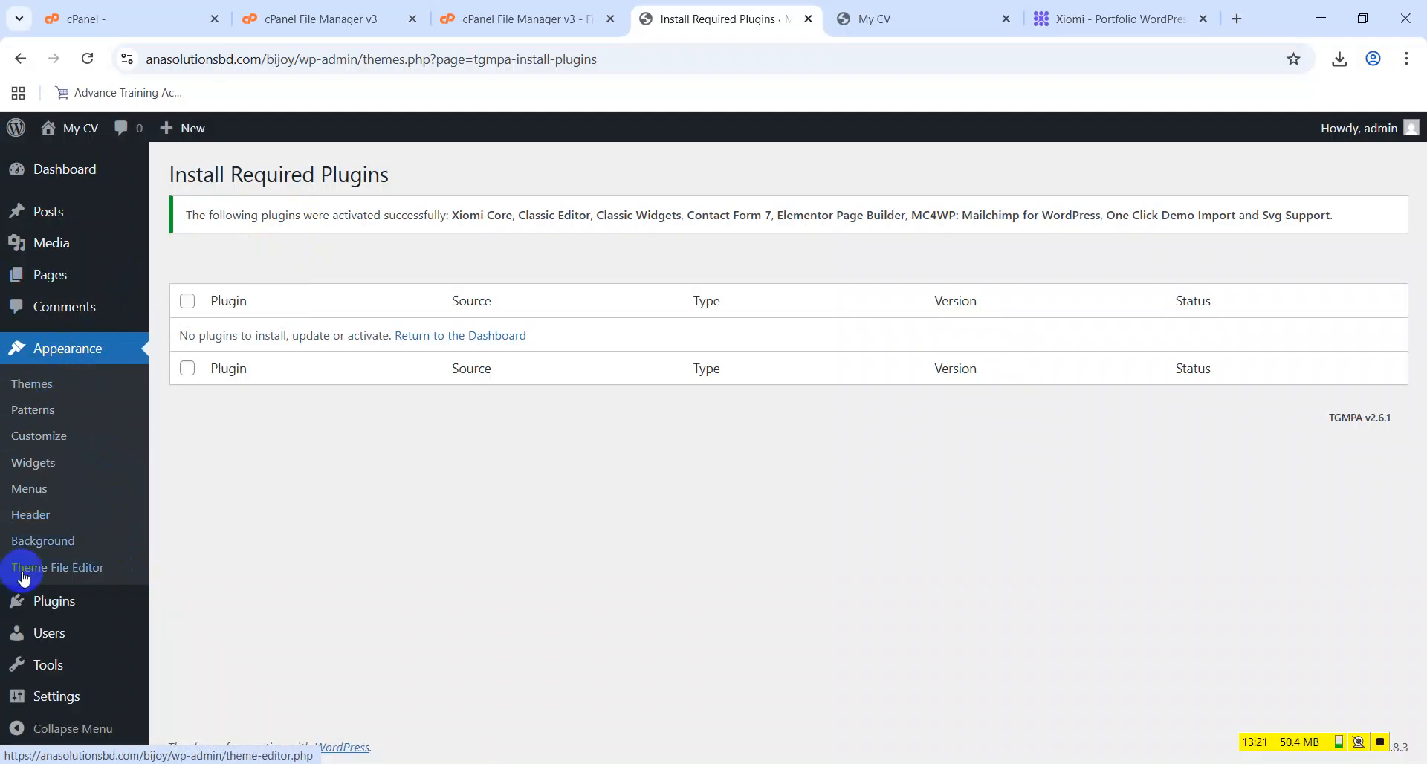
{"action": "left_click", "coordinate": [42, 388]}
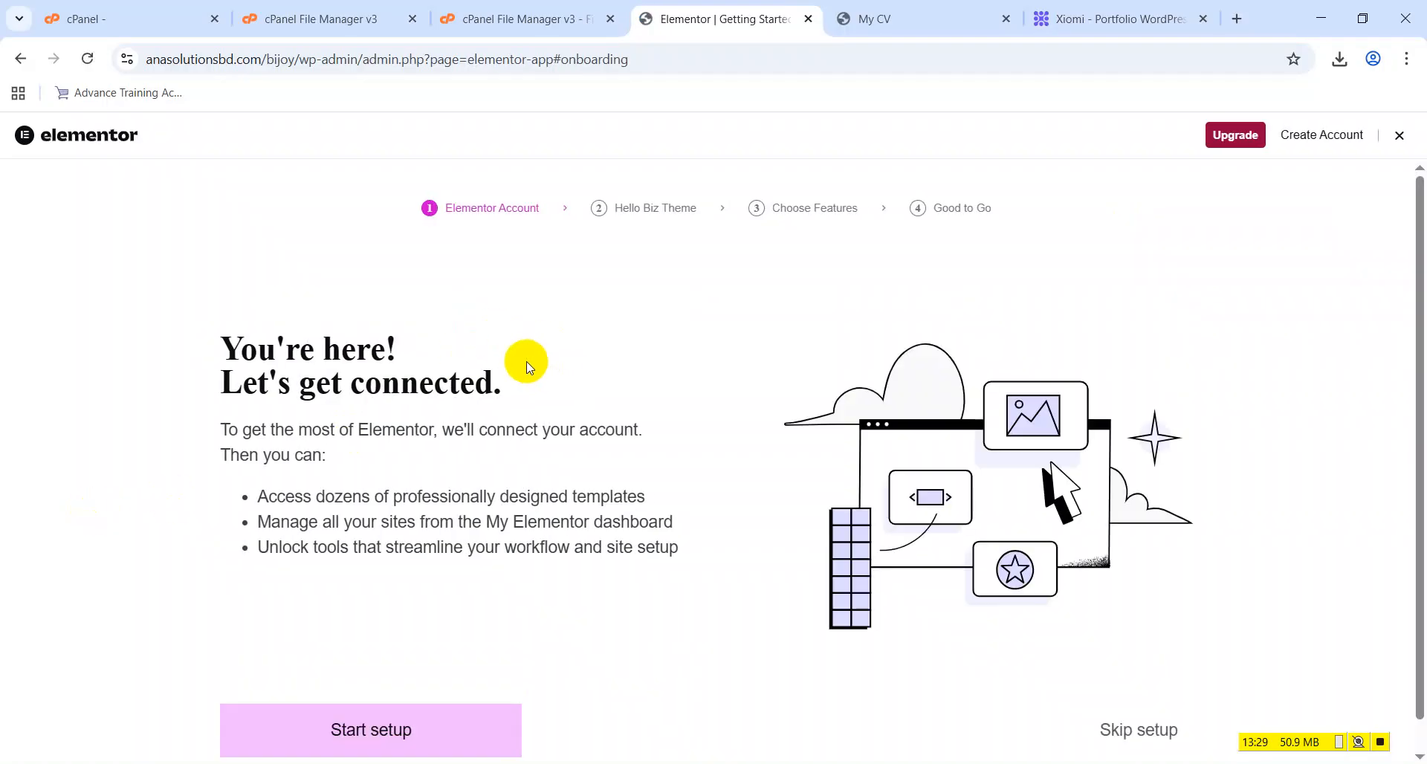
{"action": "scroll", "coordinate": [479, 609], "scroll_direction": "down", "scroll_amount": 1}
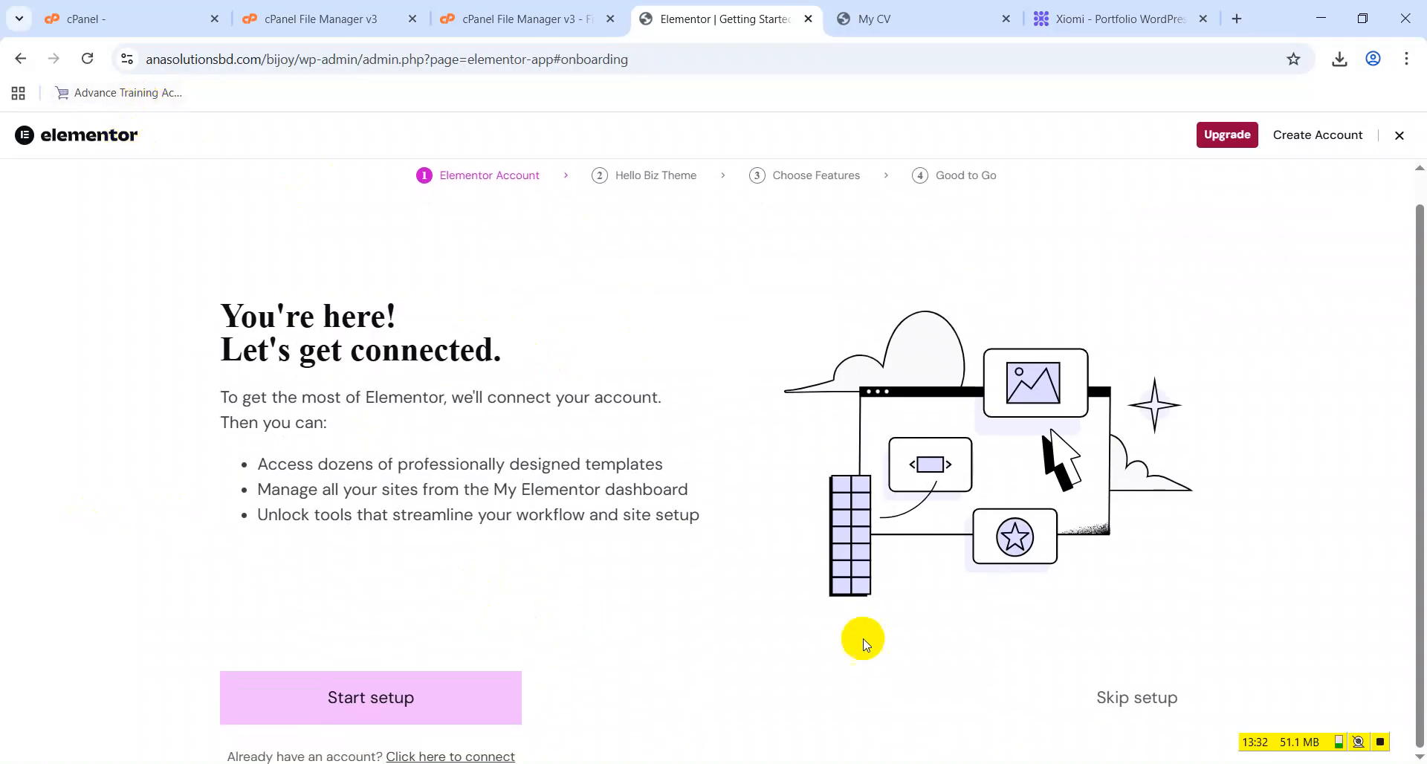
- Start Elementor setup, skipping account connection, Hello Biz install and Pro features
{"action": "left_click", "coordinate": [376, 697]}
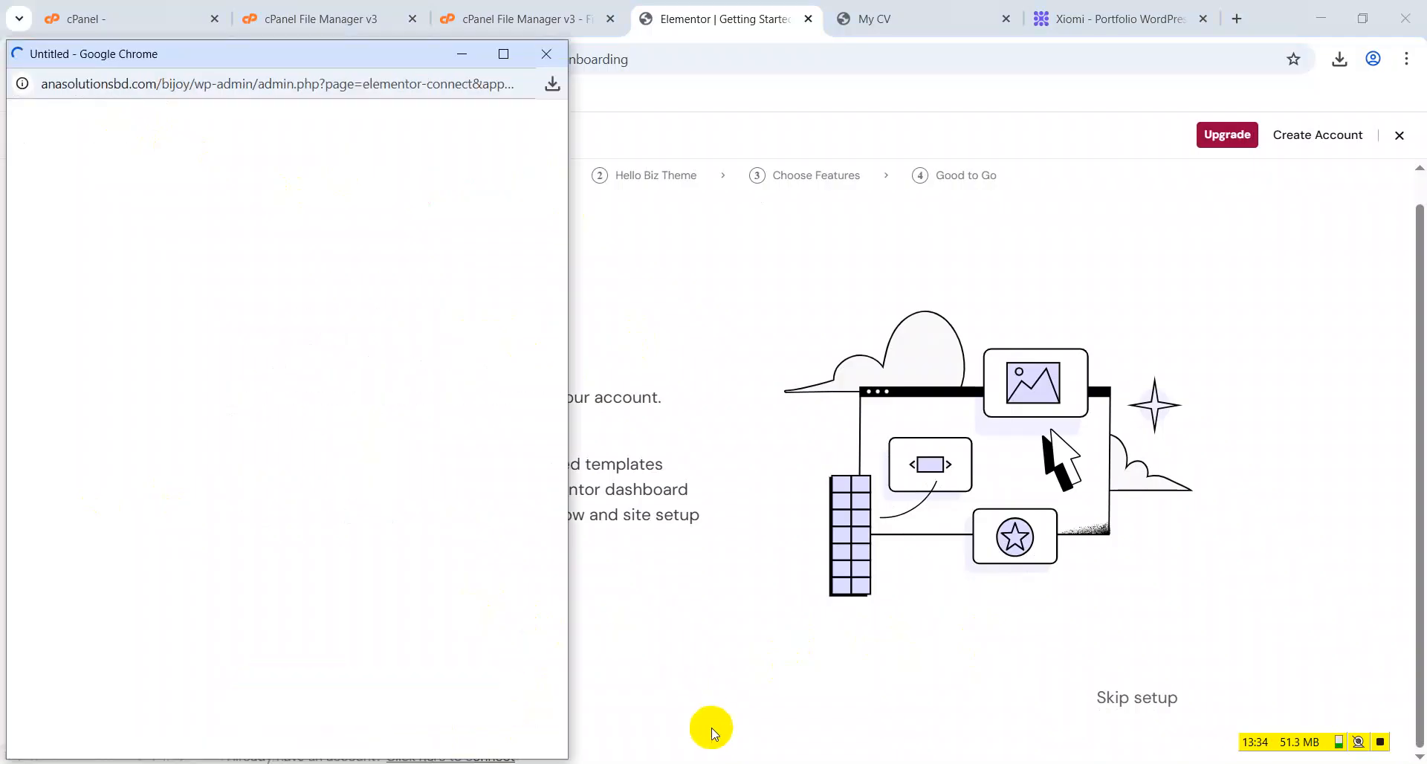
{"action": "left_click", "coordinate": [547, 54]}
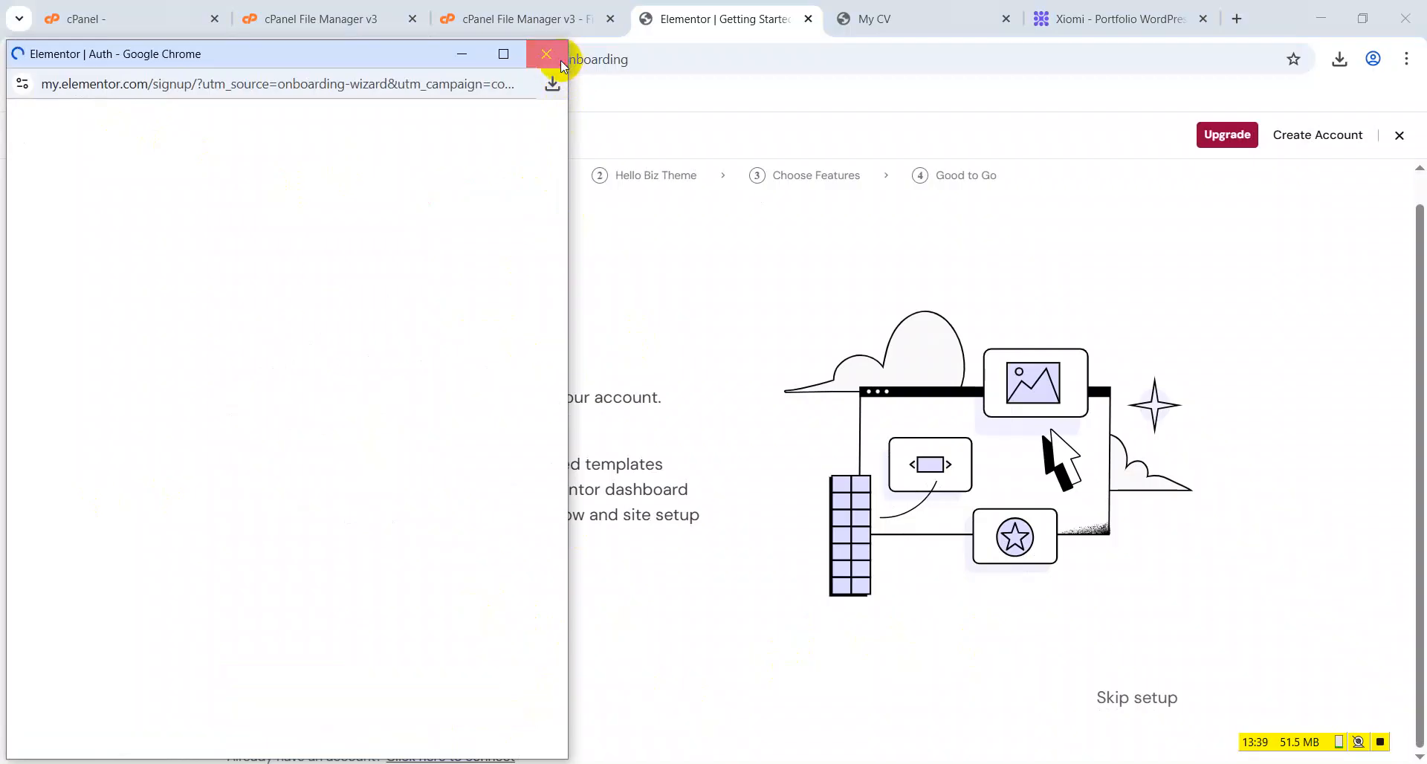
{"action": "left_click", "coordinate": [1133, 700]}
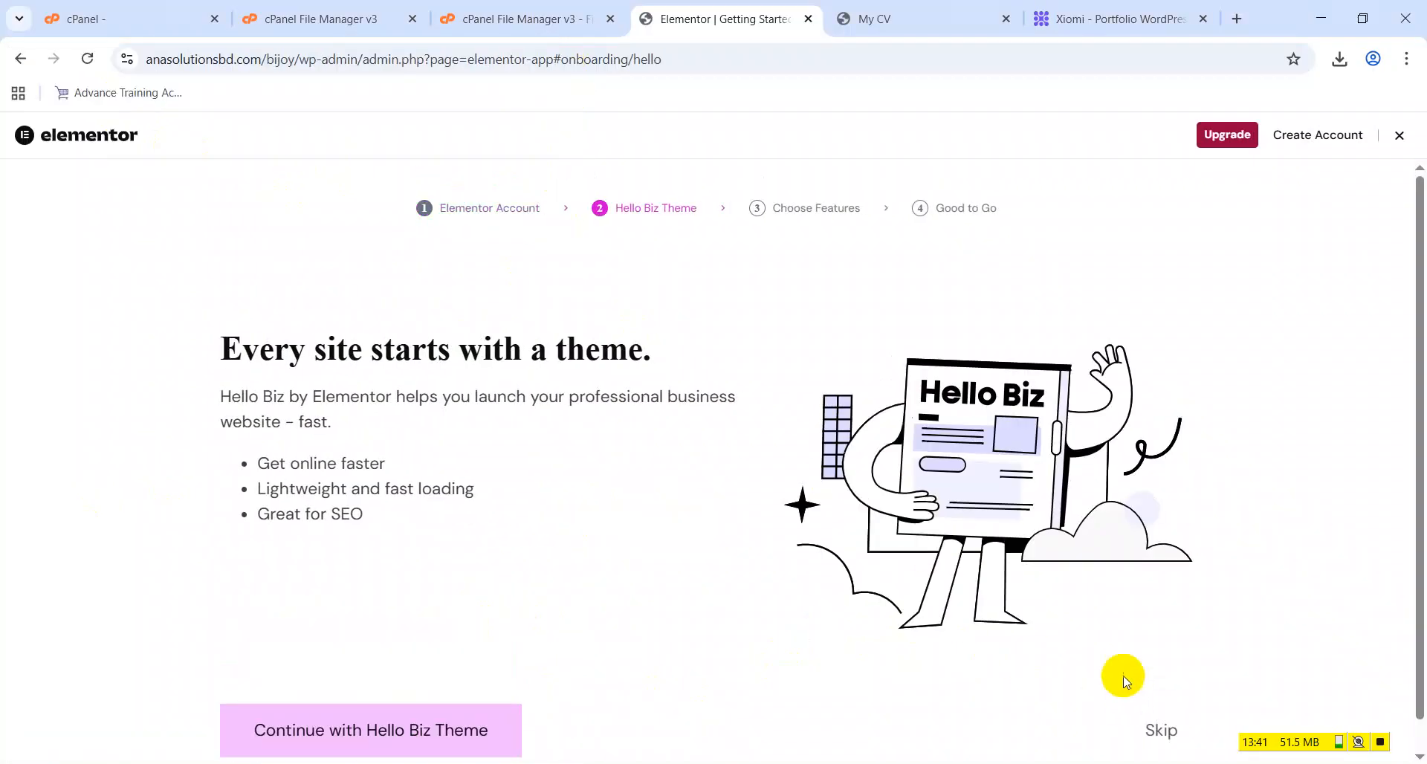
{"action": "left_click", "coordinate": [1159, 731]}
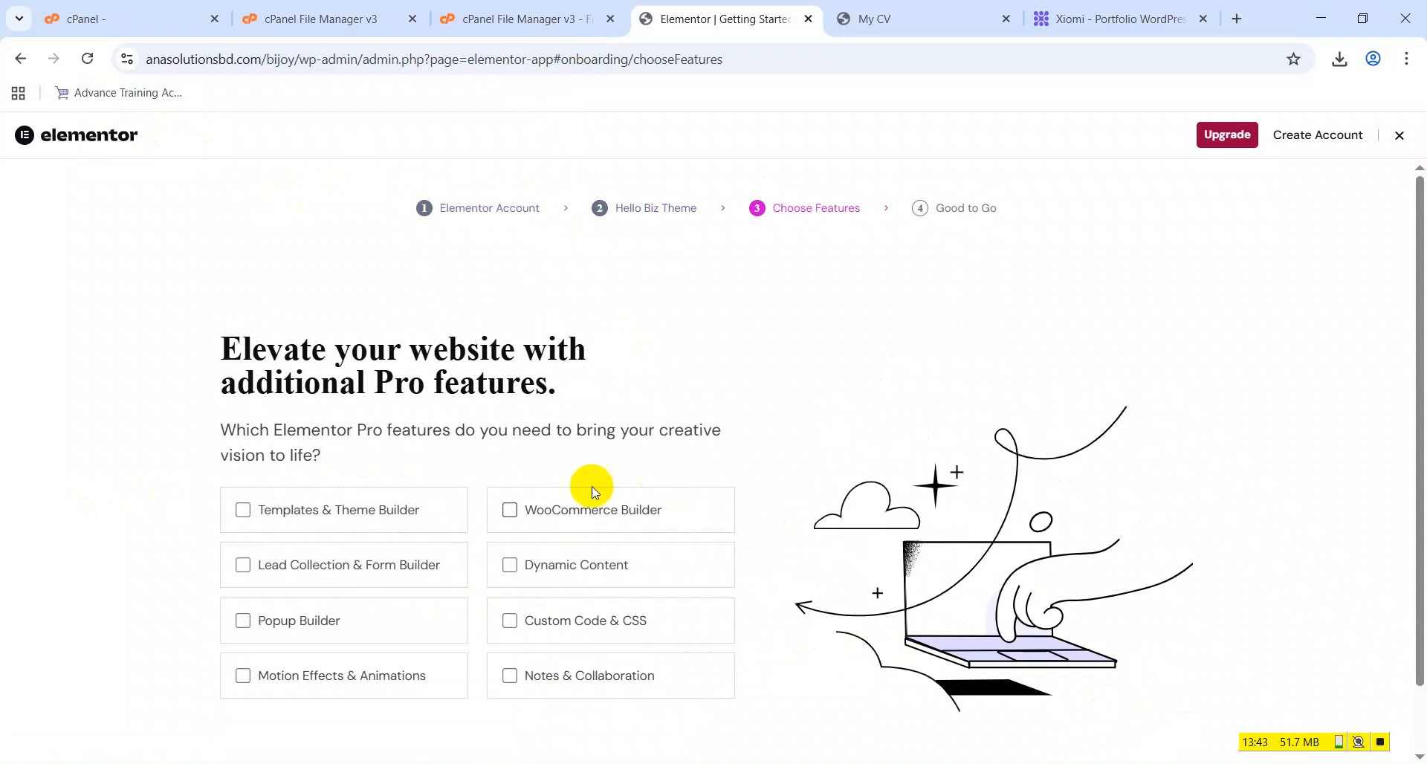
{"action": "scroll", "coordinate": [1050, 583], "scroll_direction": "down", "scroll_amount": 1}
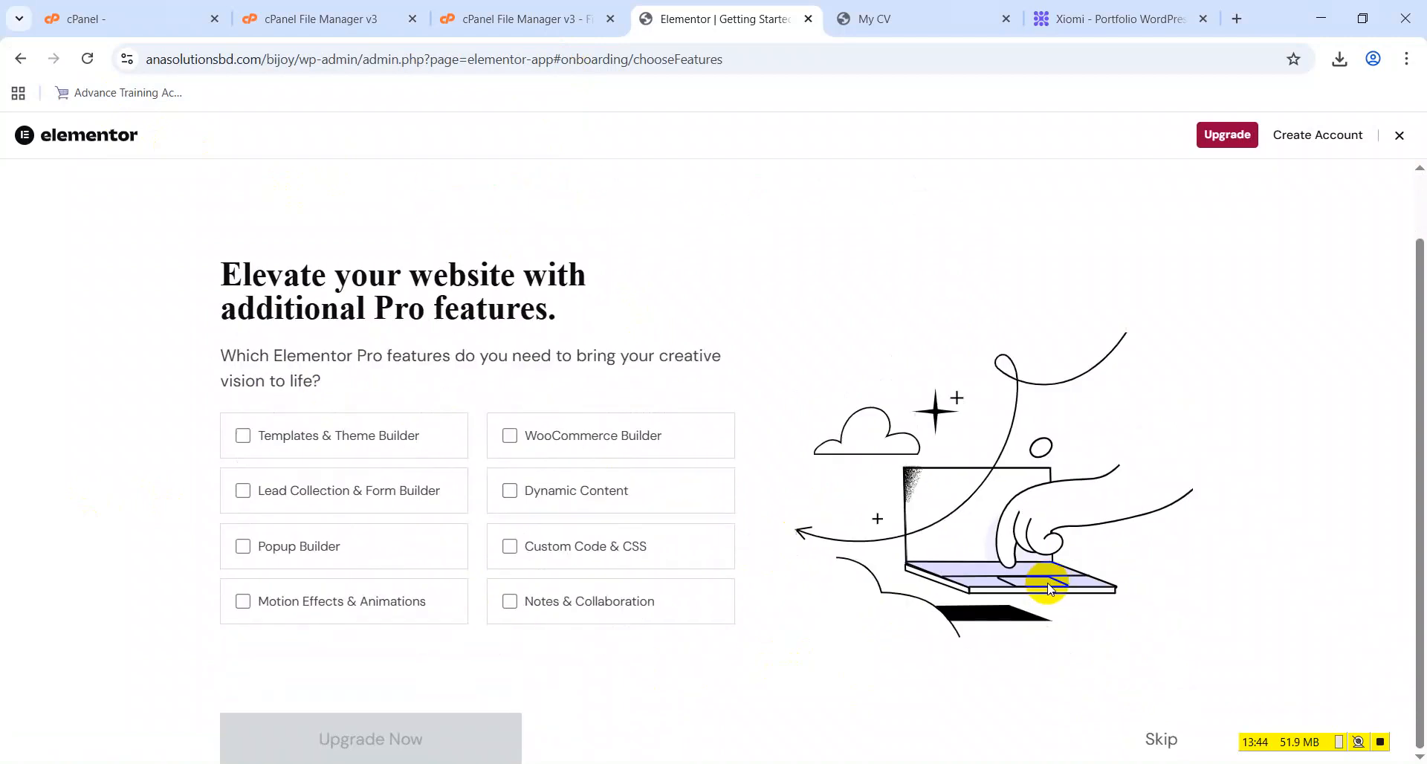
{"action": "left_click", "coordinate": [1178, 741]}
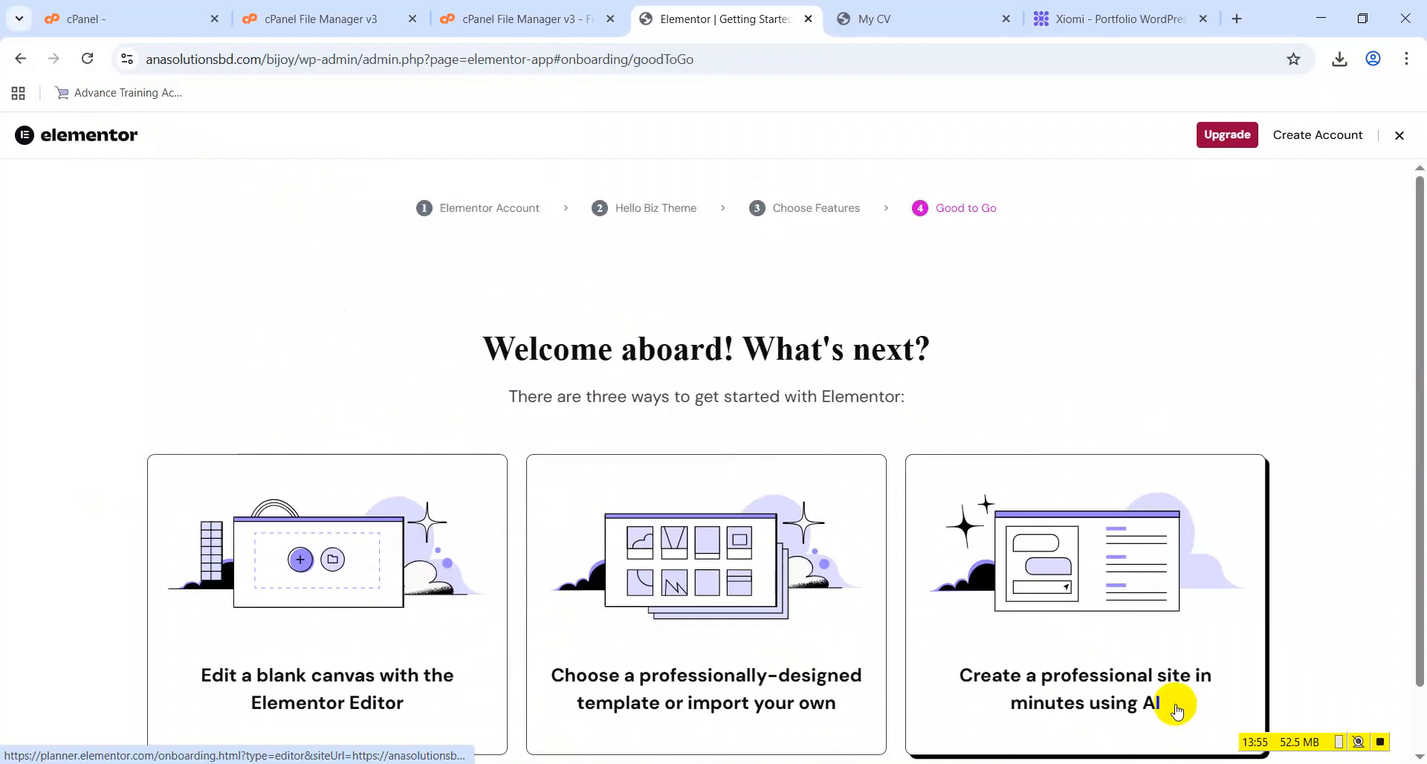
{"action": "scroll", "coordinate": [1175, 724], "scroll_direction": "down", "scroll_amount": 1}
{"action": "left_click", "coordinate": [1164, 746]}
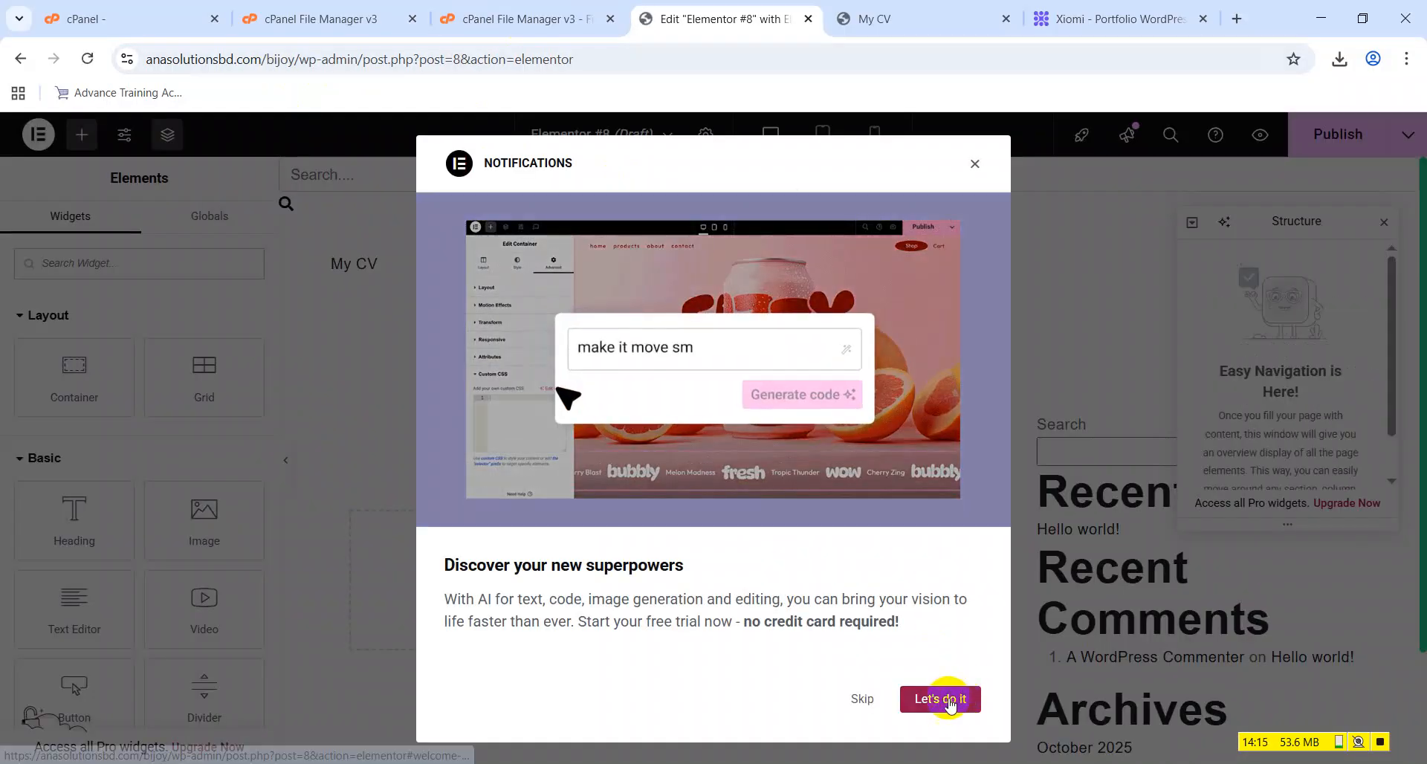
- Dismiss the AI features announcement and exit the Elementor #8 editor to WordPress
{"action": "left_click", "coordinate": [926, 706]}
{"action": "left_click", "coordinate": [41, 134]}
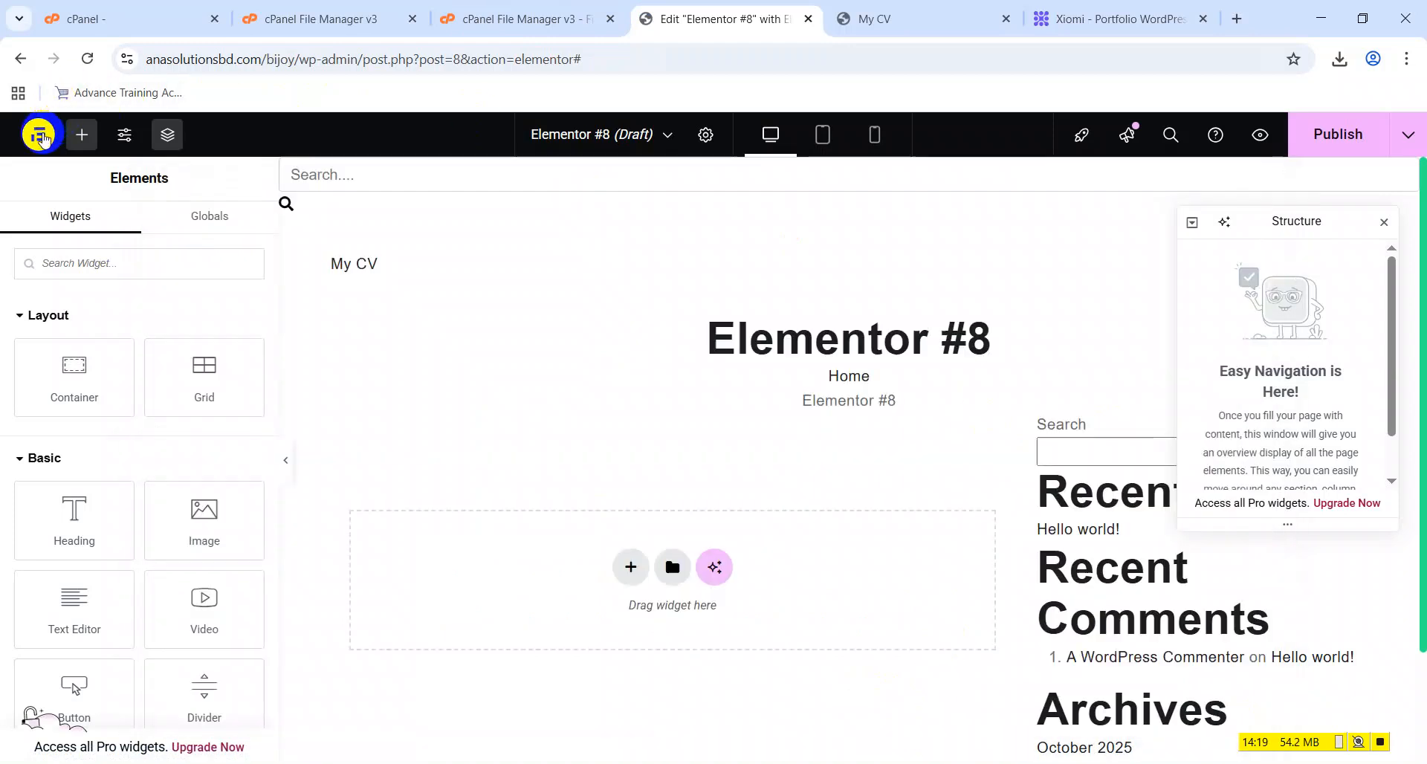
{"action": "left_click", "coordinate": [39, 134]}
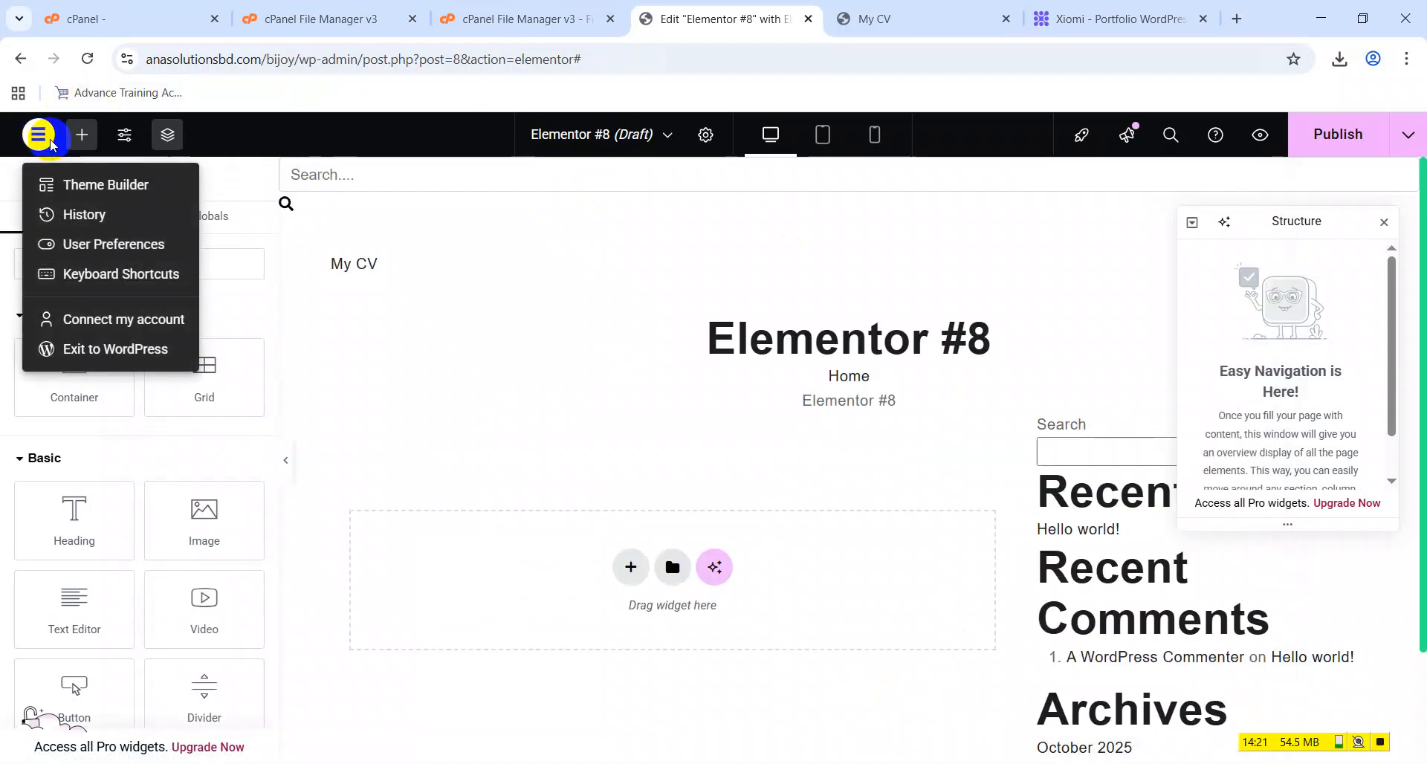
{"action": "left_click", "coordinate": [109, 343]}
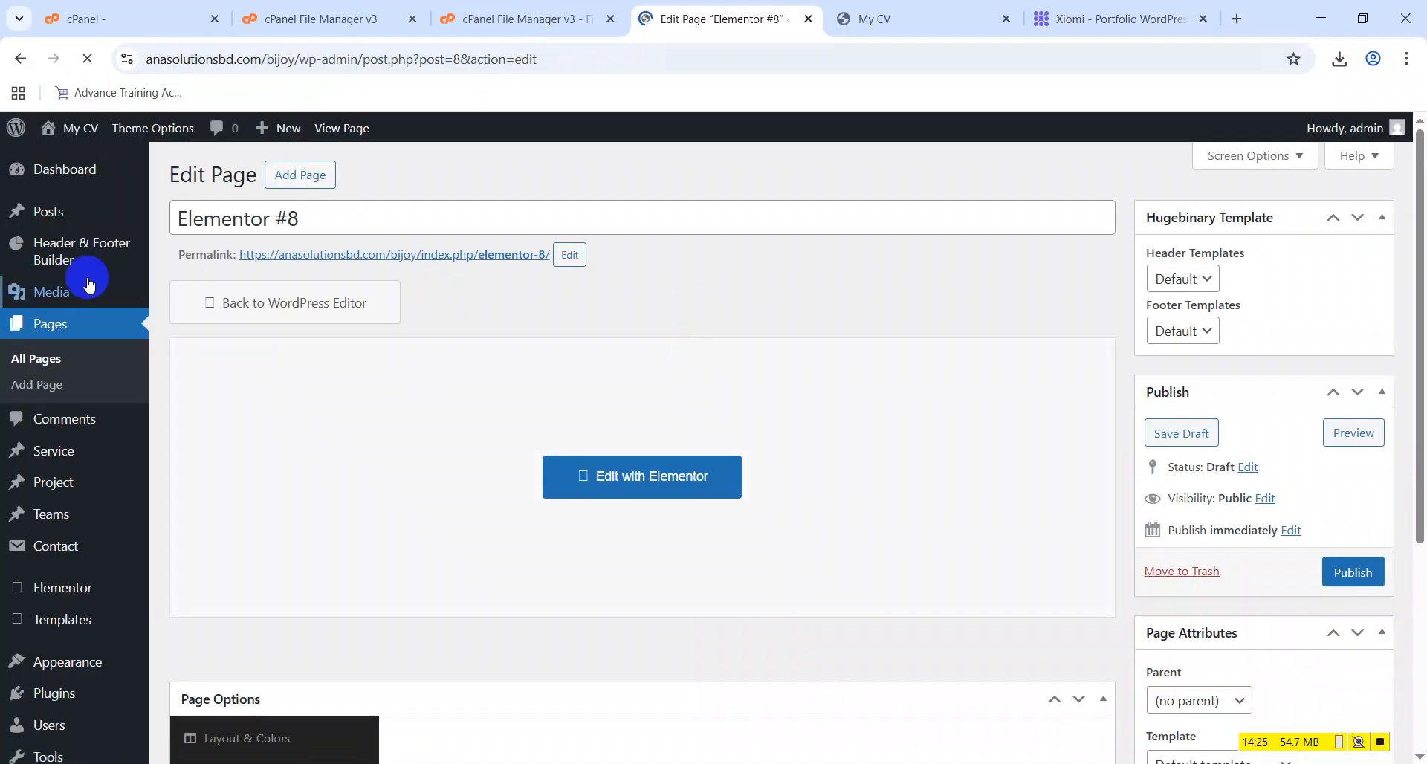
- Open the live My CV site in a new tab, then return to the Elementor #8 edit screen
{"action": "scroll", "coordinate": [59, 454], "scroll_direction": "down", "scroll_amount": 3}
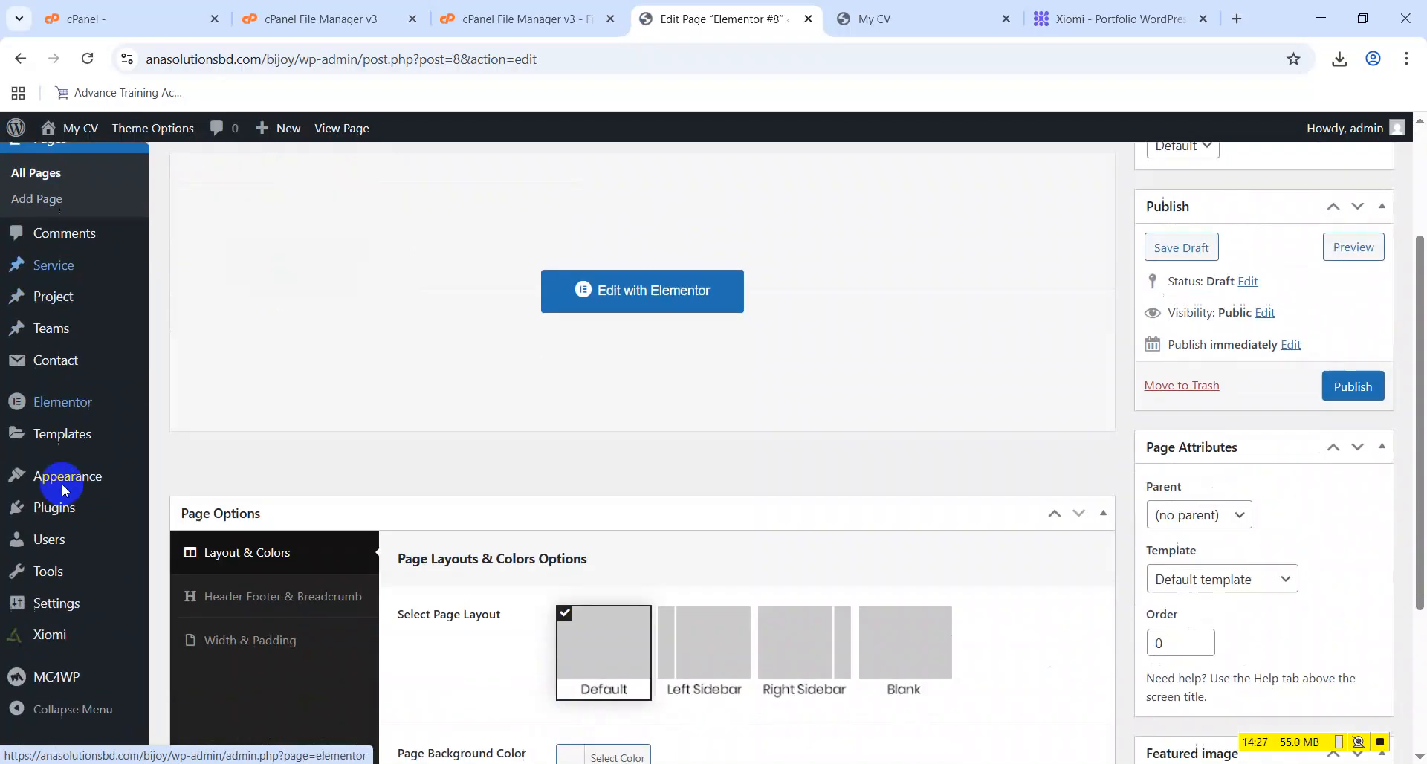
{"action": "scroll", "coordinate": [106, 379], "scroll_direction": "up", "scroll_amount": 3}
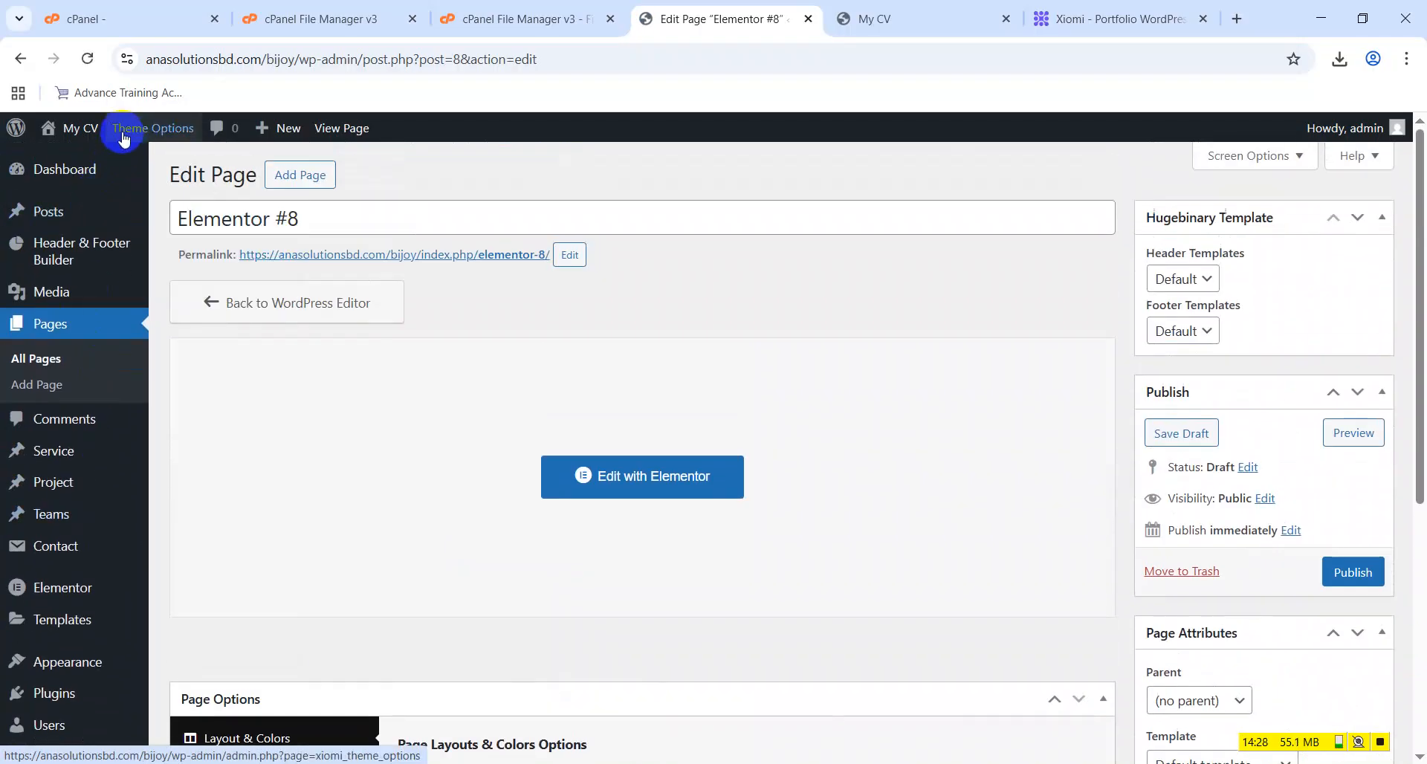
{"action": "mouse_move", "coordinate": [80, 131]}
{"action": "right_click", "coordinate": [78, 166]}
{"action": "left_click", "coordinate": [95, 184]}
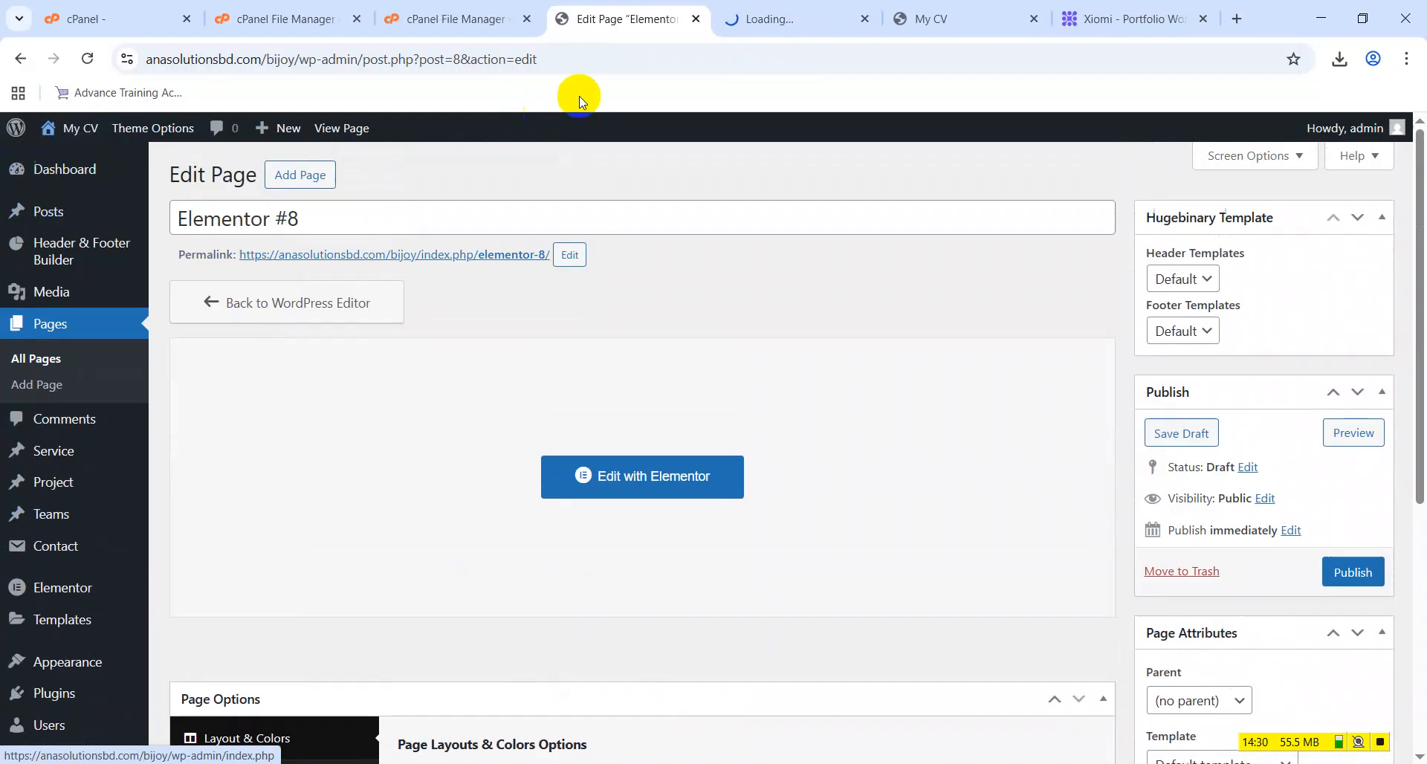
{"action": "left_click", "coordinate": [812, 34]}
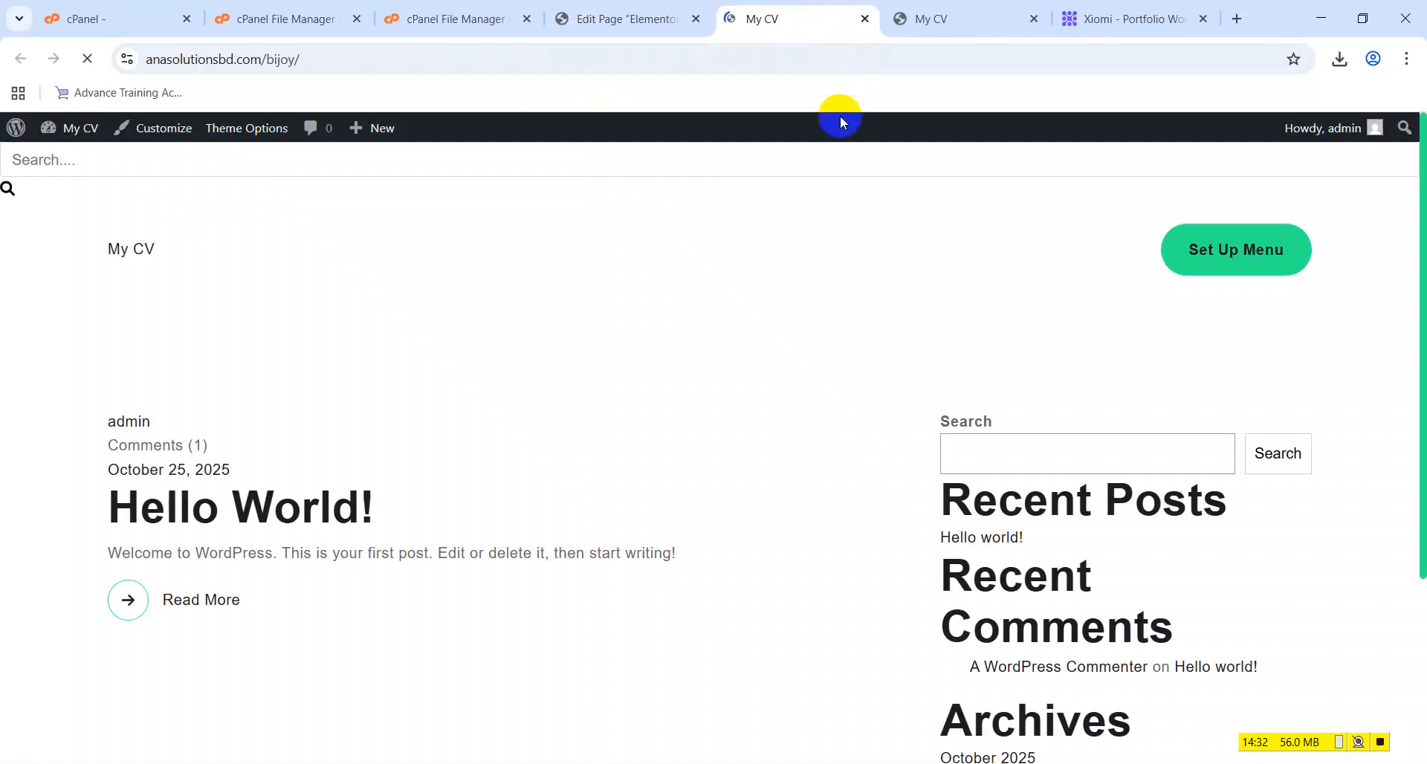
{"action": "left_click", "coordinate": [604, 17]}
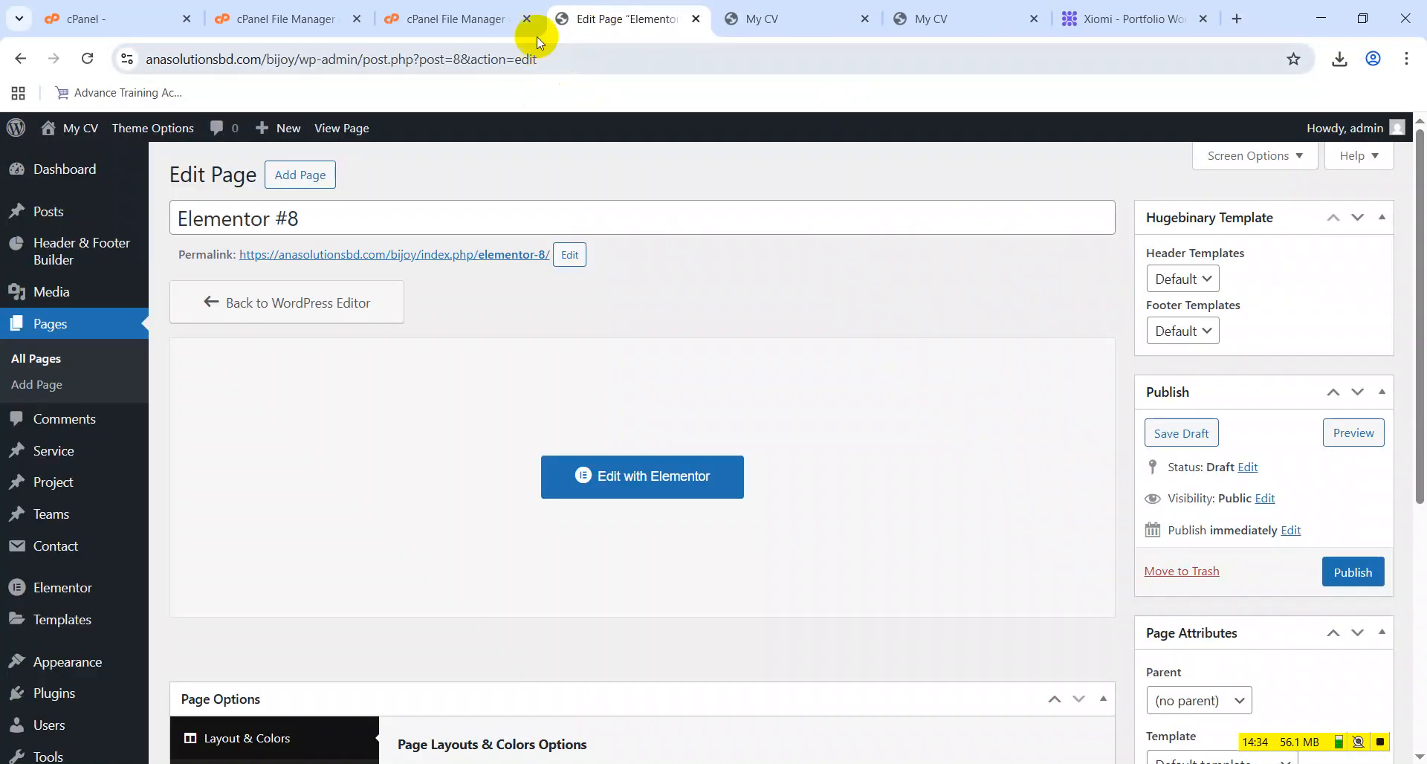
- Open Xiomi Theme Options, then look up Import Demo Content in the Xiomi documentation
{"action": "left_click", "coordinate": [157, 131]}
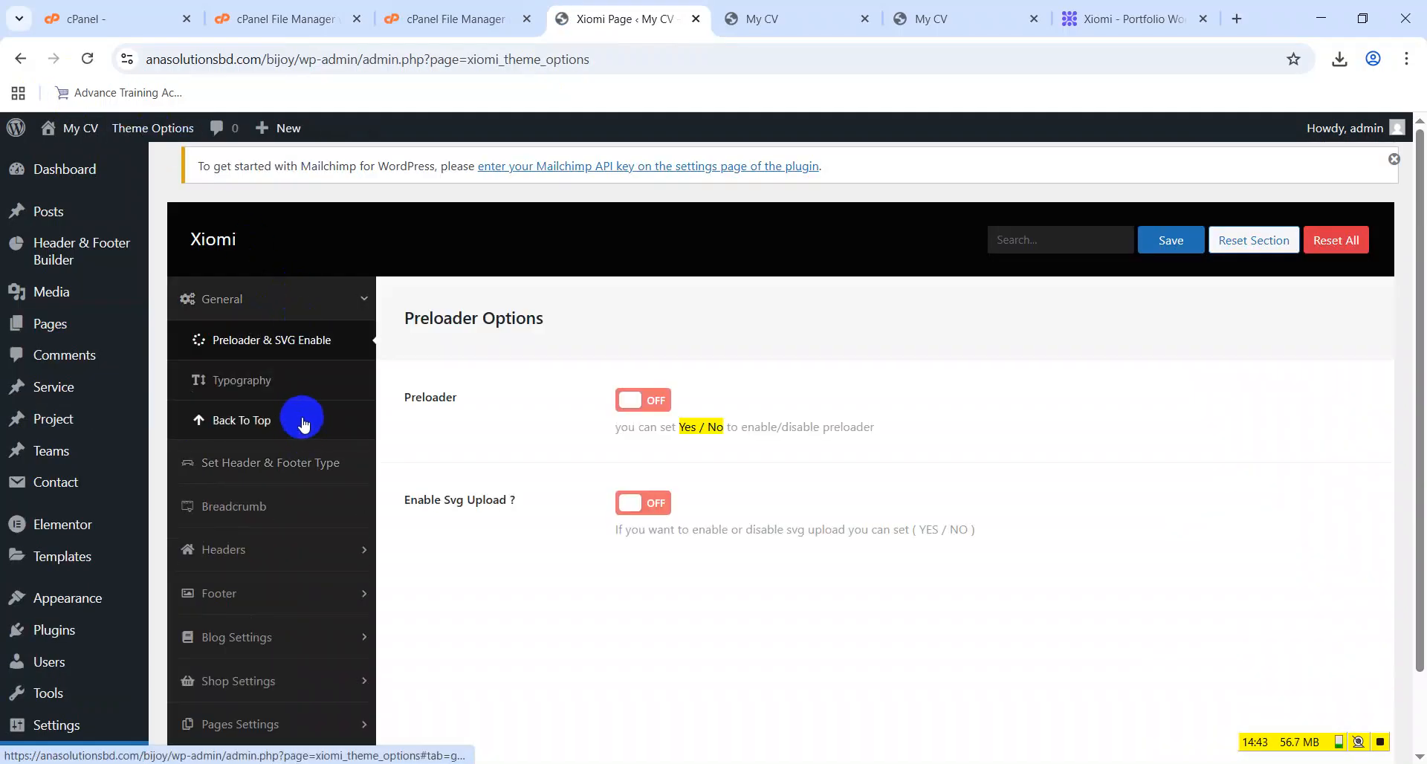
{"action": "scroll", "coordinate": [319, 401], "scroll_direction": "down", "scroll_amount": 1}
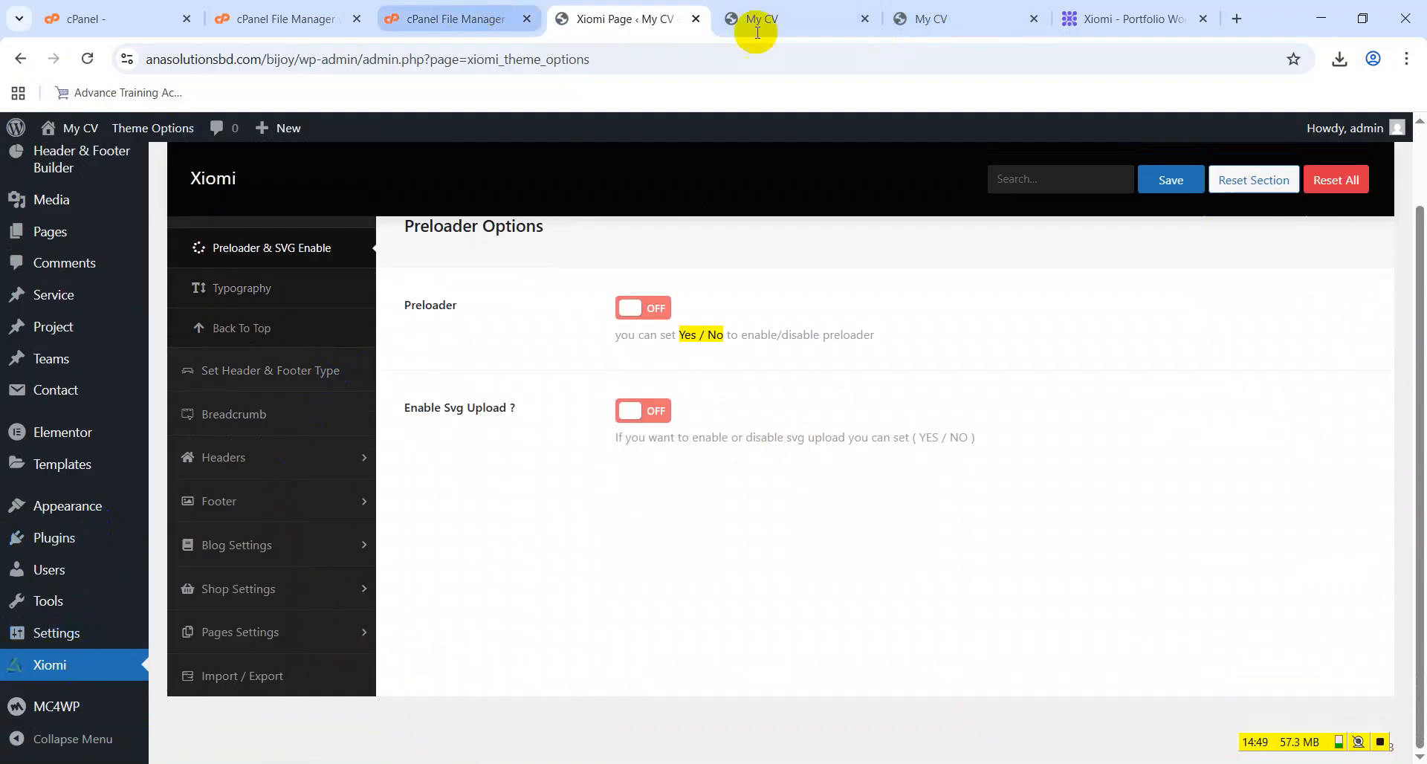
{"action": "left_click", "coordinate": [1108, 20]}
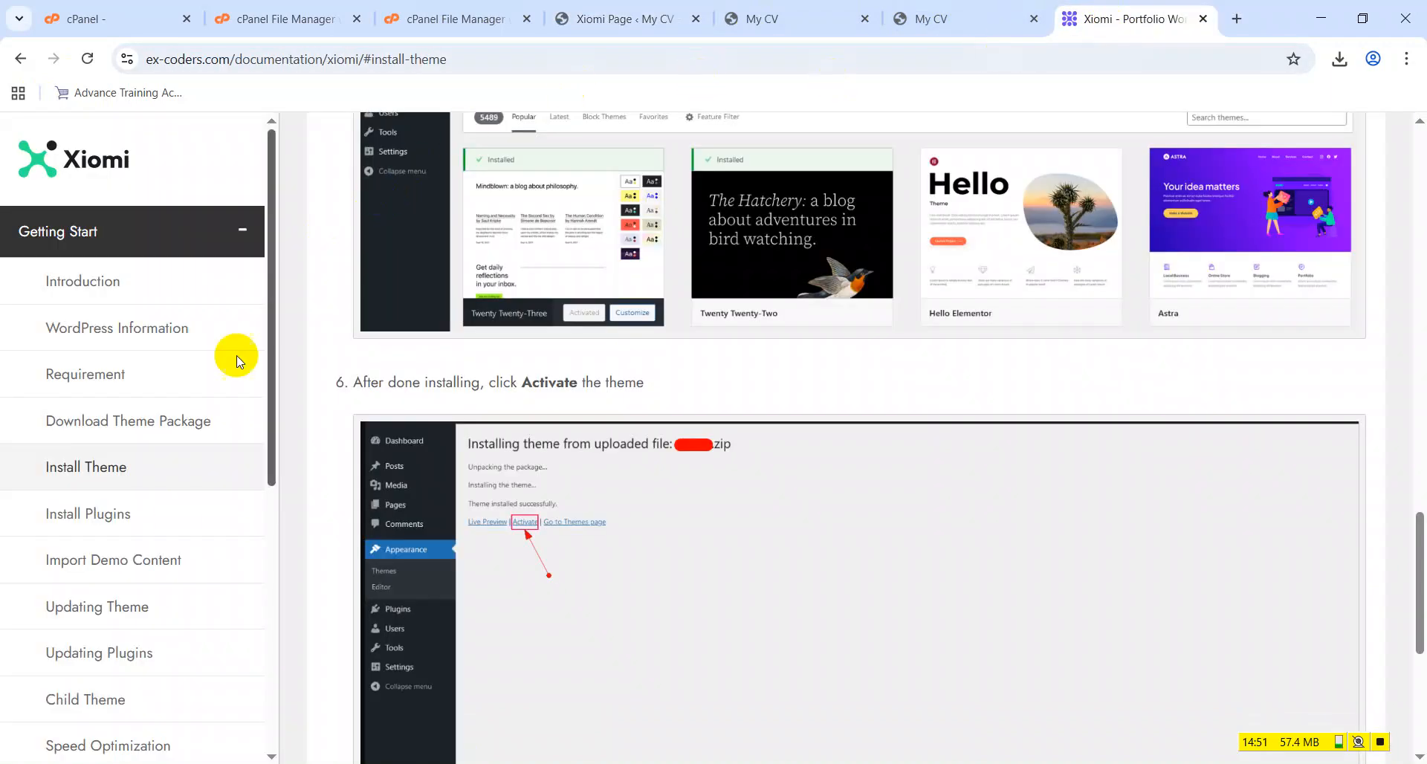
{"action": "scroll", "coordinate": [153, 450], "scroll_direction": "down", "scroll_amount": 1}
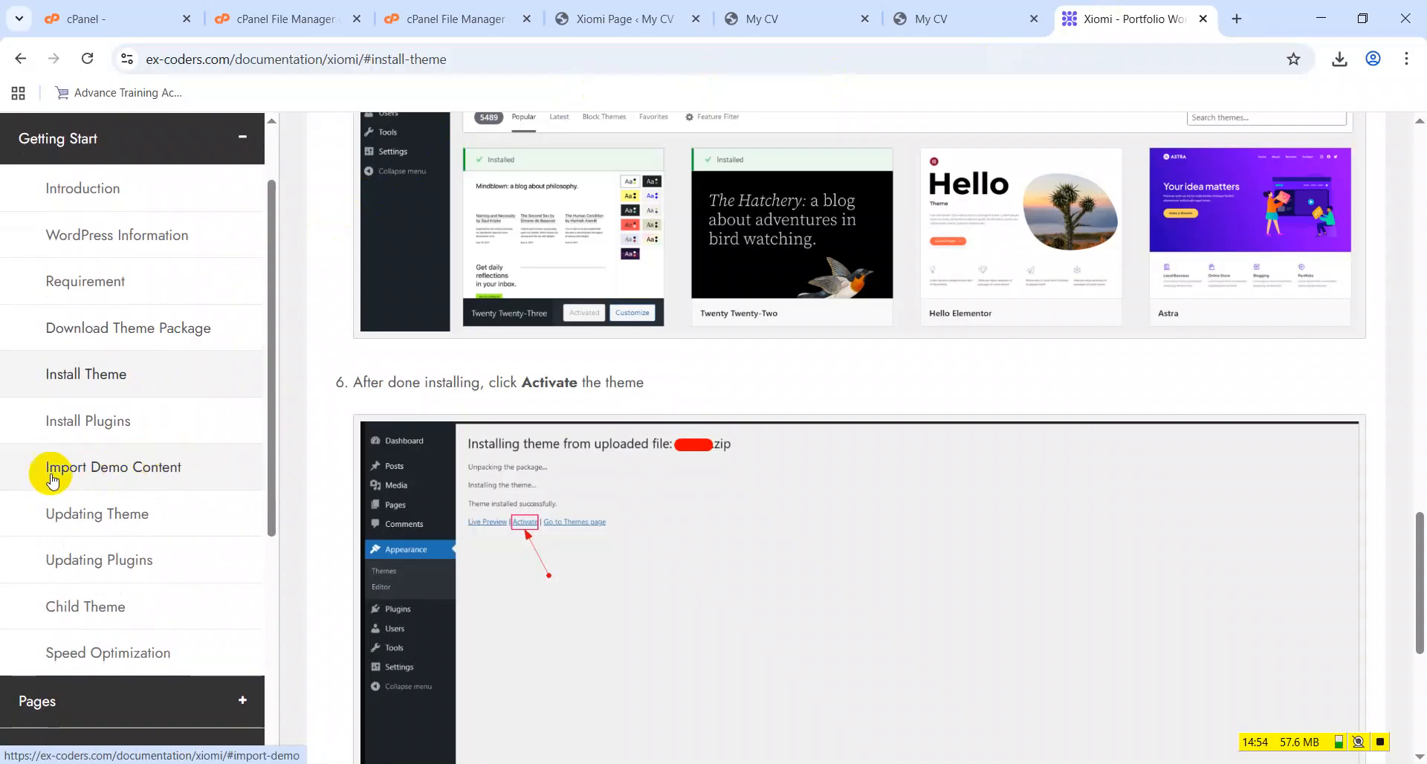
{"action": "left_click", "coordinate": [152, 468]}
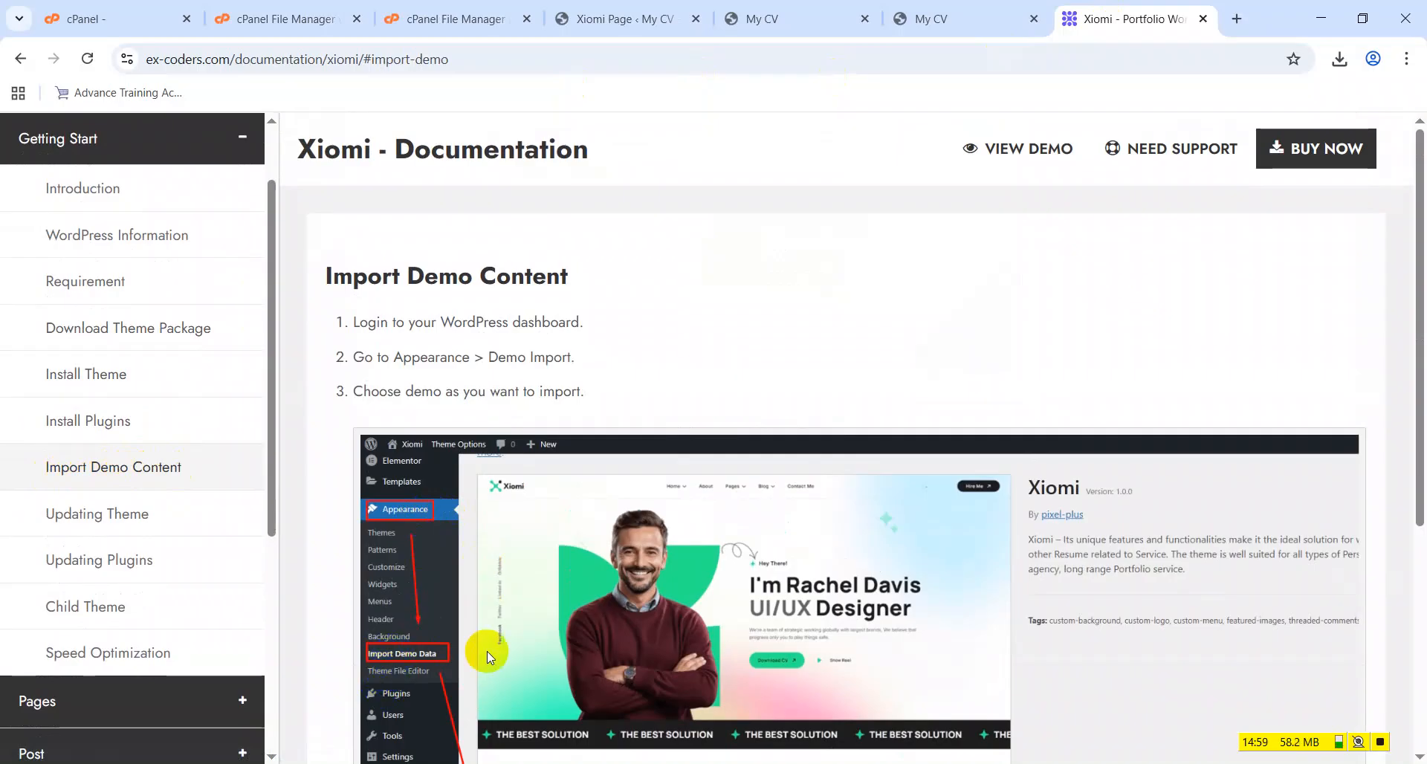
- Go to the Appearance > Import Demo Data page
{"action": "left_click", "coordinate": [606, 21]}
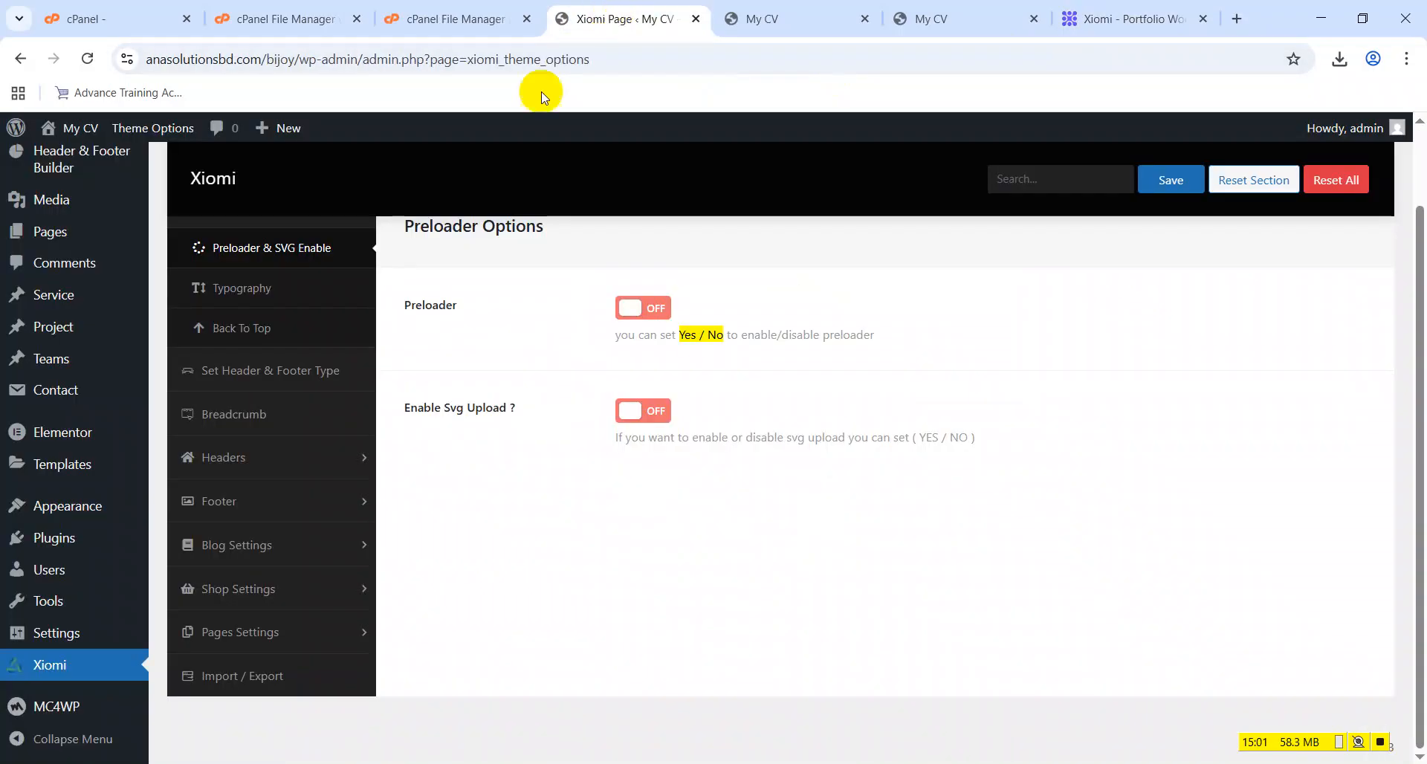
{"action": "mouse_move", "coordinate": [71, 506]}
{"action": "left_click", "coordinate": [201, 647]}
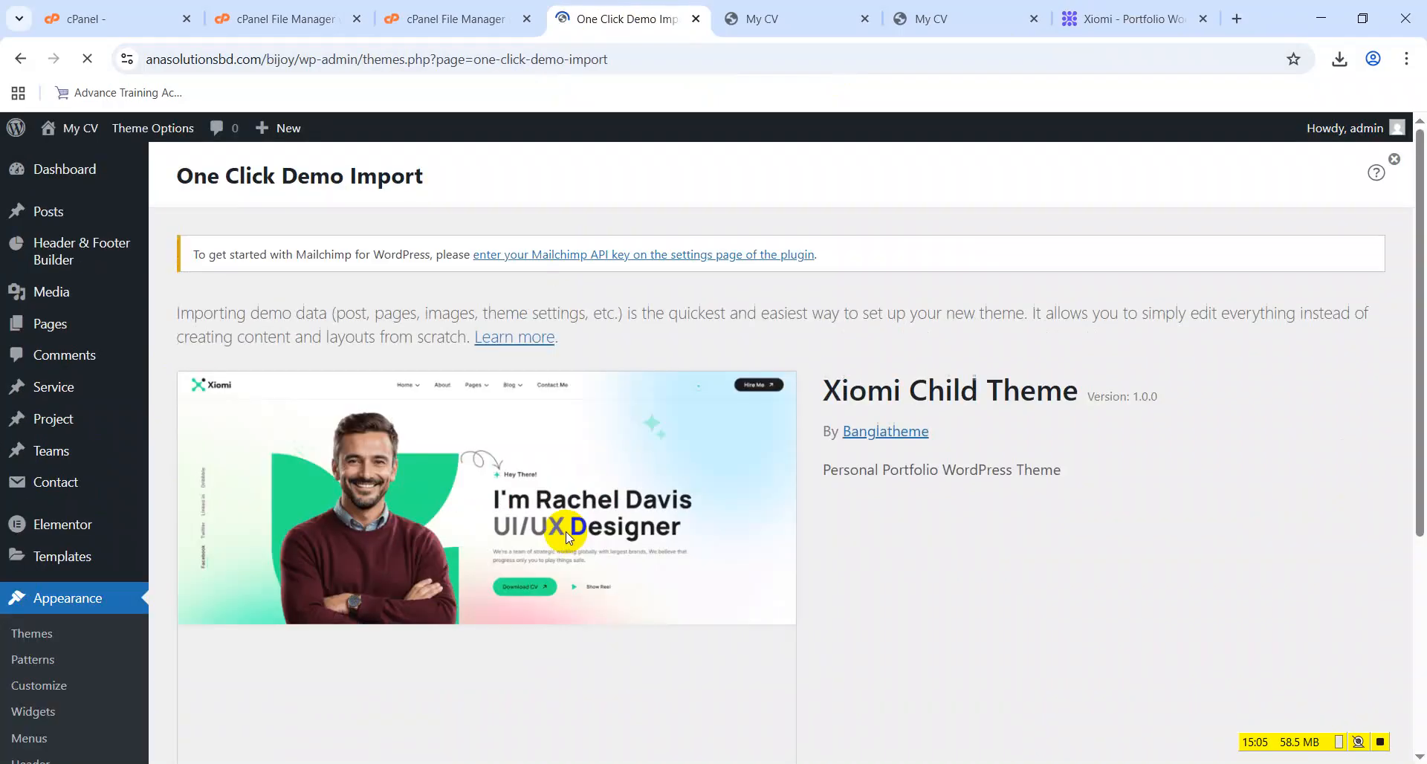
- Start the Xiomi demo import with Import Demo Data and Continue & Import
{"action": "scroll", "coordinate": [535, 512], "scroll_direction": "down", "scroll_amount": 5}
{"action": "scroll", "coordinate": [528, 379], "scroll_direction": "up", "scroll_amount": 3}
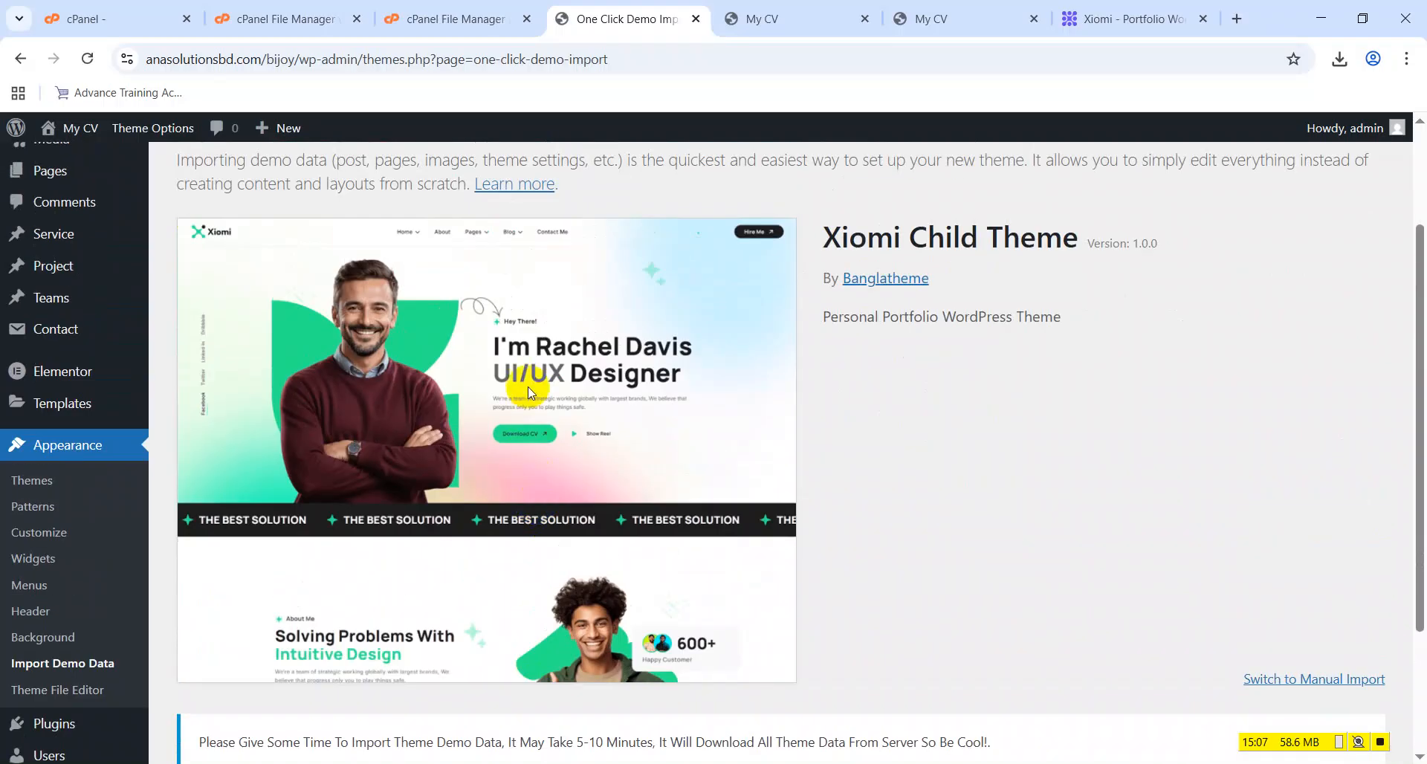
{"action": "scroll", "coordinate": [530, 392], "scroll_direction": "down", "scroll_amount": 1}
{"action": "scroll", "coordinate": [529, 390], "scroll_direction": "down", "scroll_amount": 3}
{"action": "left_click", "coordinate": [254, 627]}
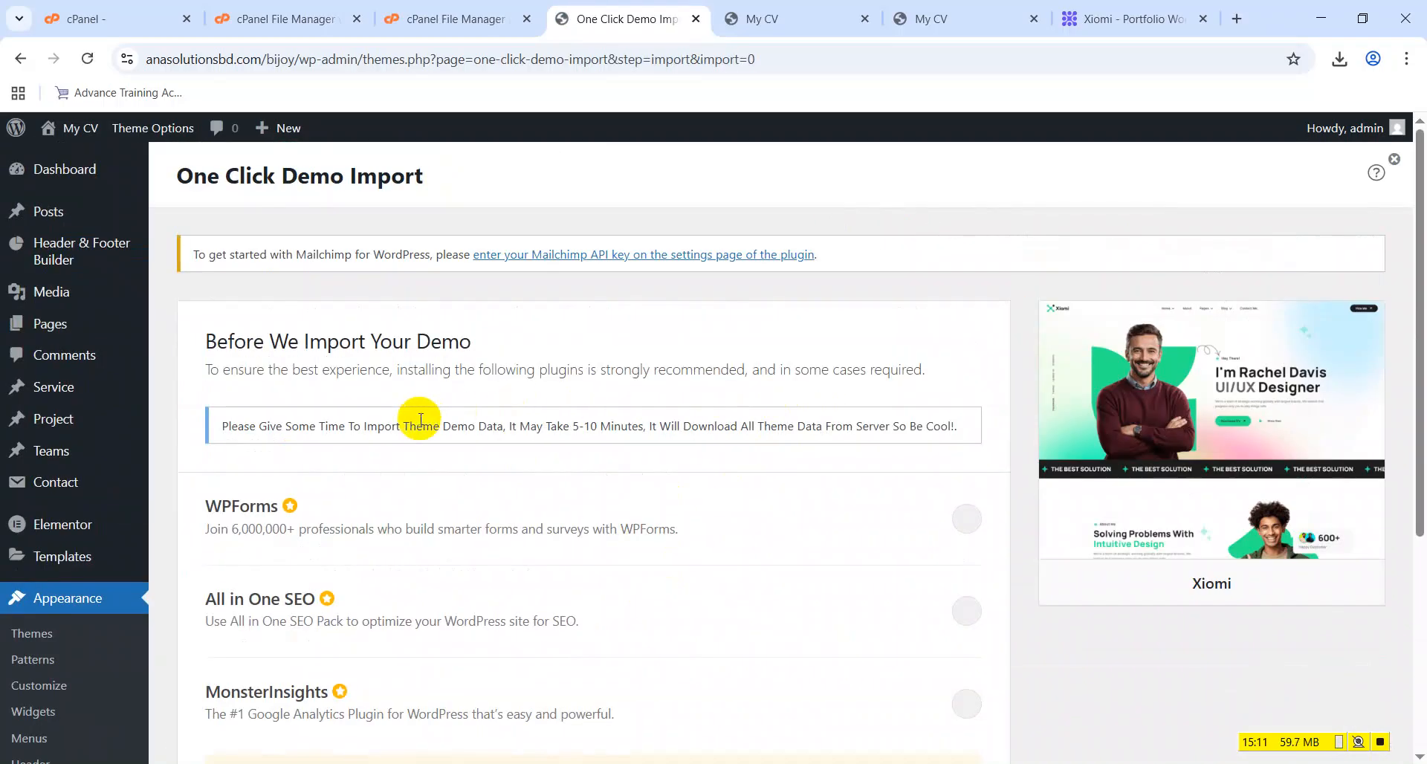
{"action": "scroll", "coordinate": [331, 401], "scroll_direction": "down", "scroll_amount": 4}
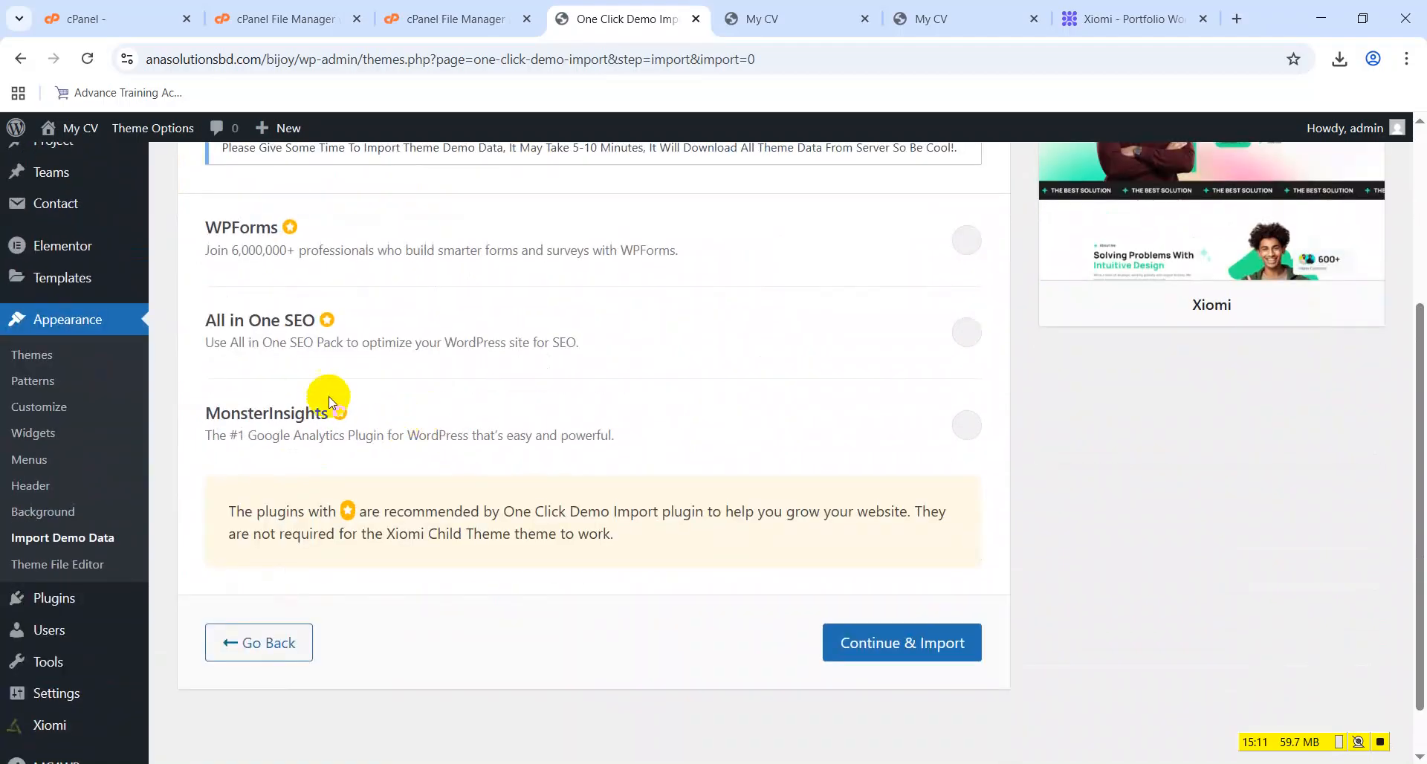
{"action": "left_click", "coordinate": [920, 643]}
{"action": "scroll", "coordinate": [911, 507], "scroll_direction": "up", "scroll_amount": 4}
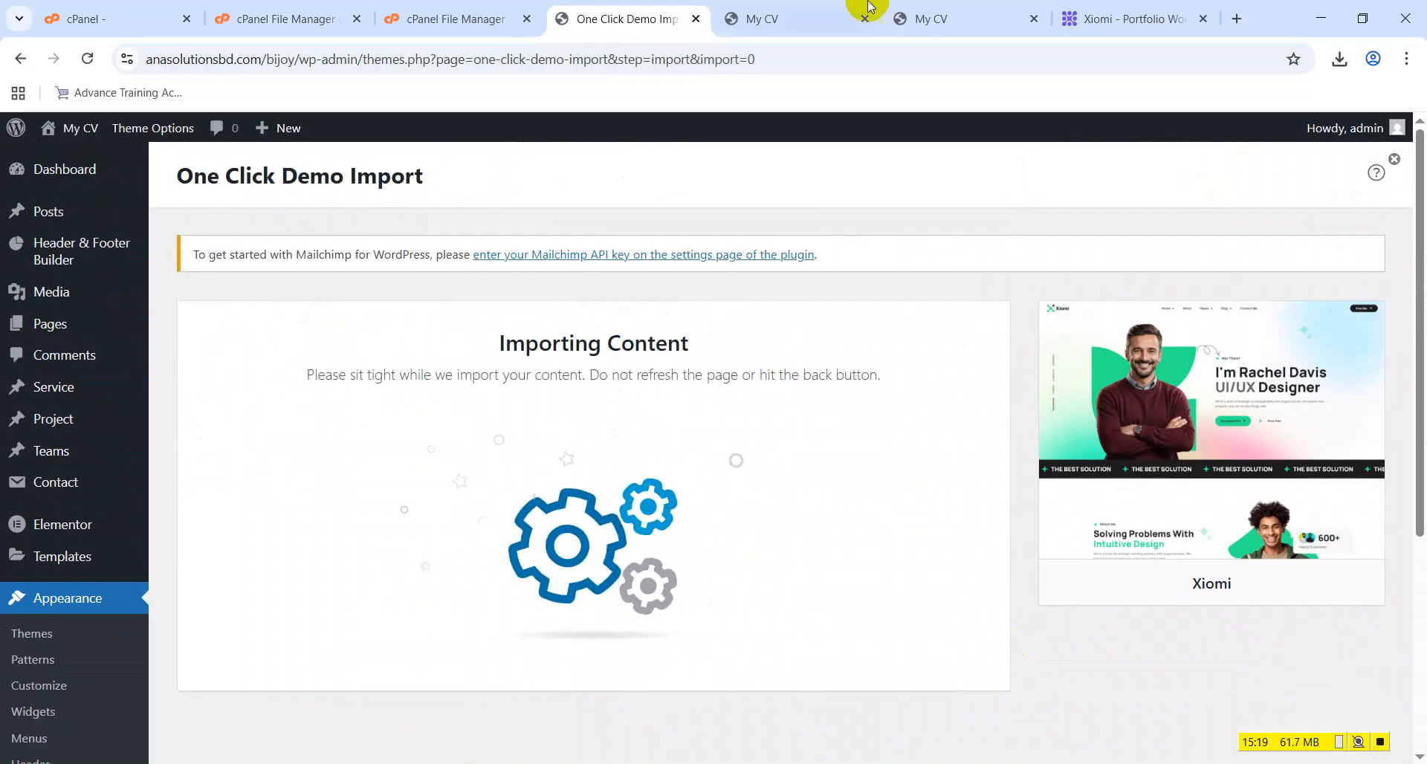
- Review the documentation's import steps while the import runs, then return to it
{"action": "left_click", "coordinate": [1141, 18]}
{"action": "scroll", "coordinate": [659, 360], "scroll_direction": "down", "scroll_amount": 4}
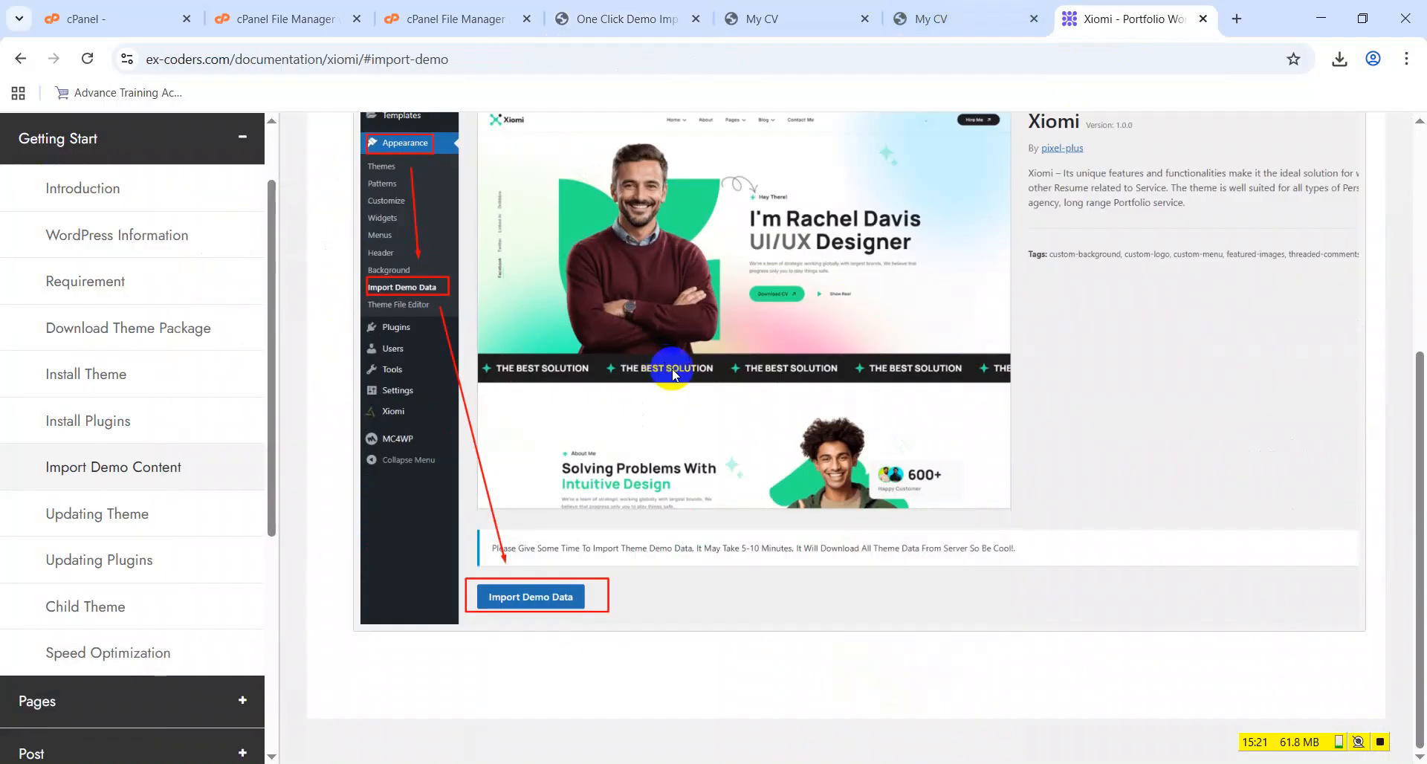
{"action": "scroll", "coordinate": [685, 370], "scroll_direction": "up", "scroll_amount": 1}
{"action": "scroll", "coordinate": [685, 370], "scroll_direction": "up", "scroll_amount": 3}
{"action": "scroll", "coordinate": [573, 239], "scroll_direction": "down", "scroll_amount": 3}
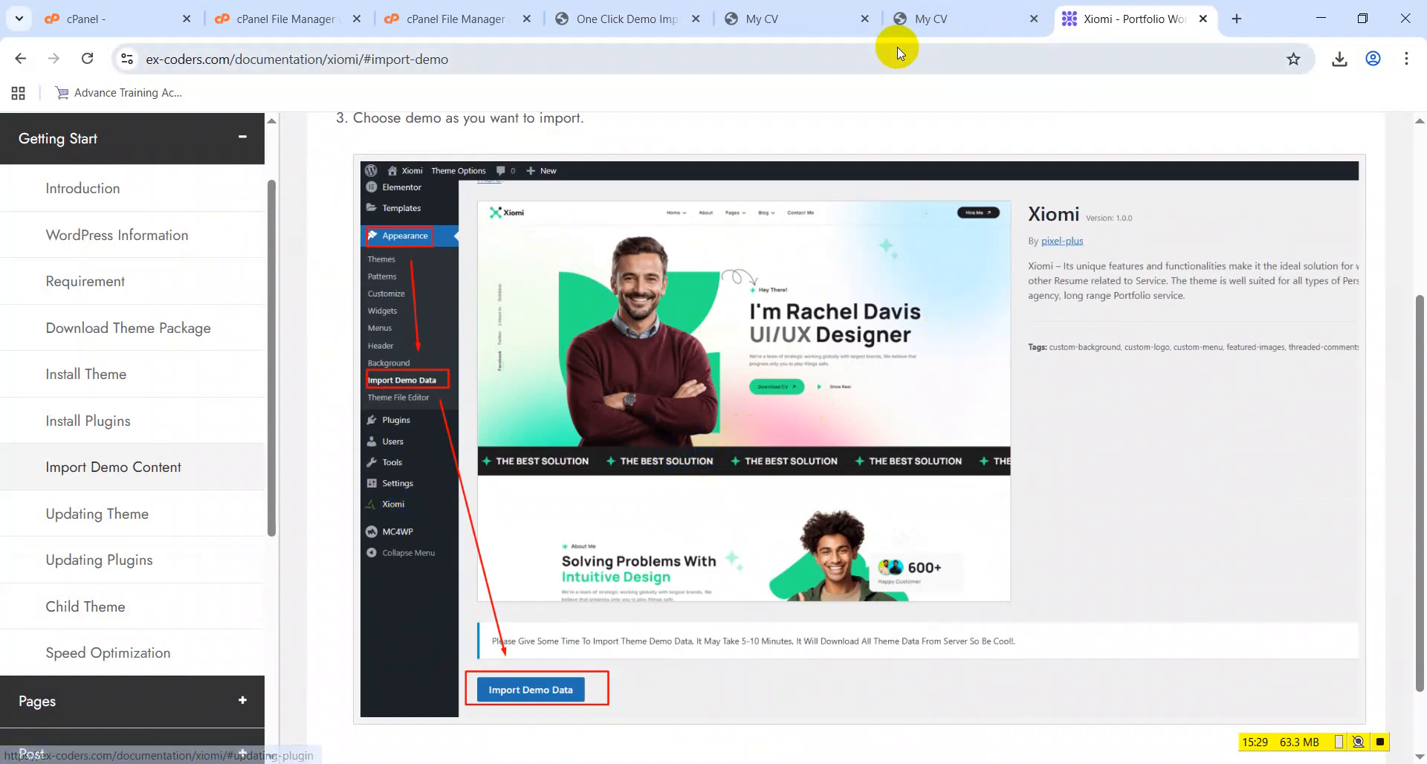
{"action": "left_click", "coordinate": [586, 20]}
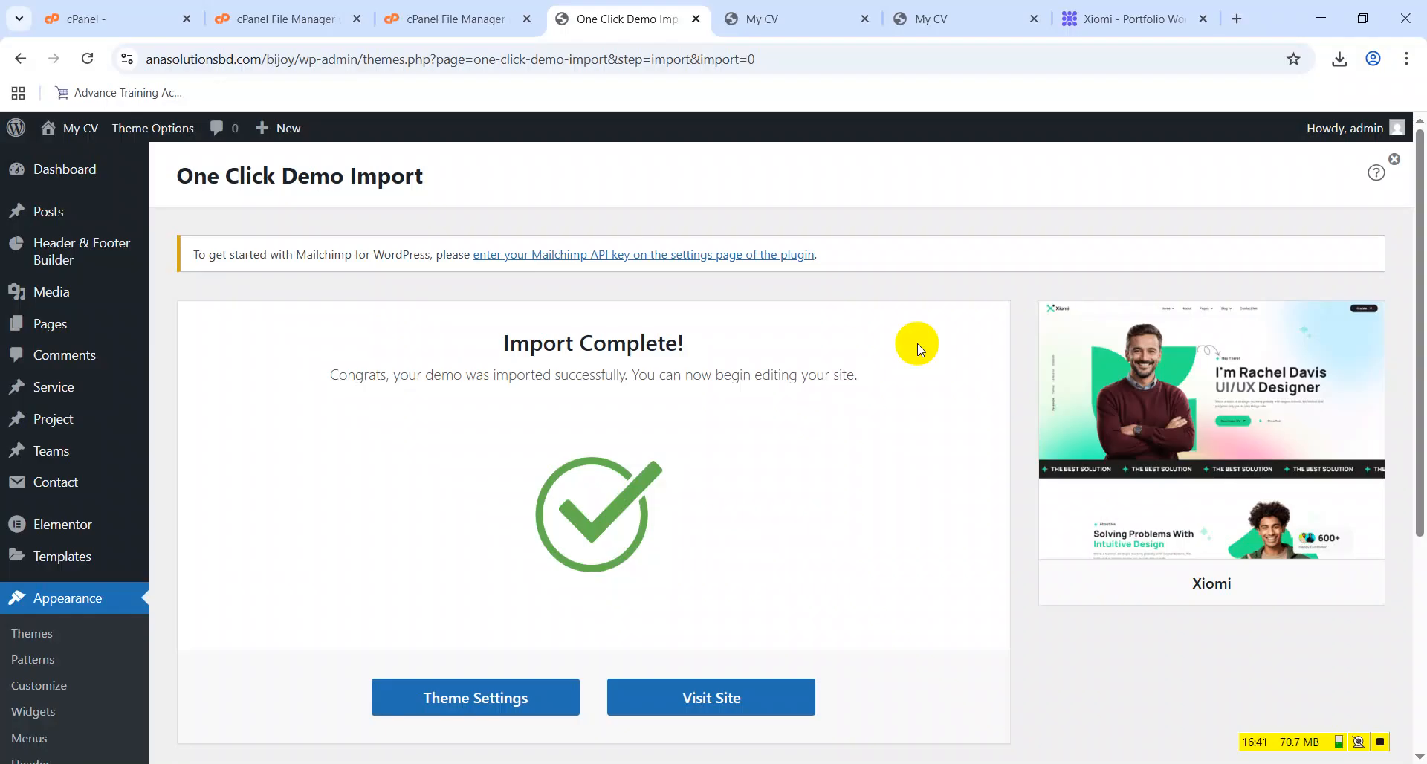
- Once the import completes, visit the imported site in a new tab
{"action": "left_click", "coordinate": [698, 695]}
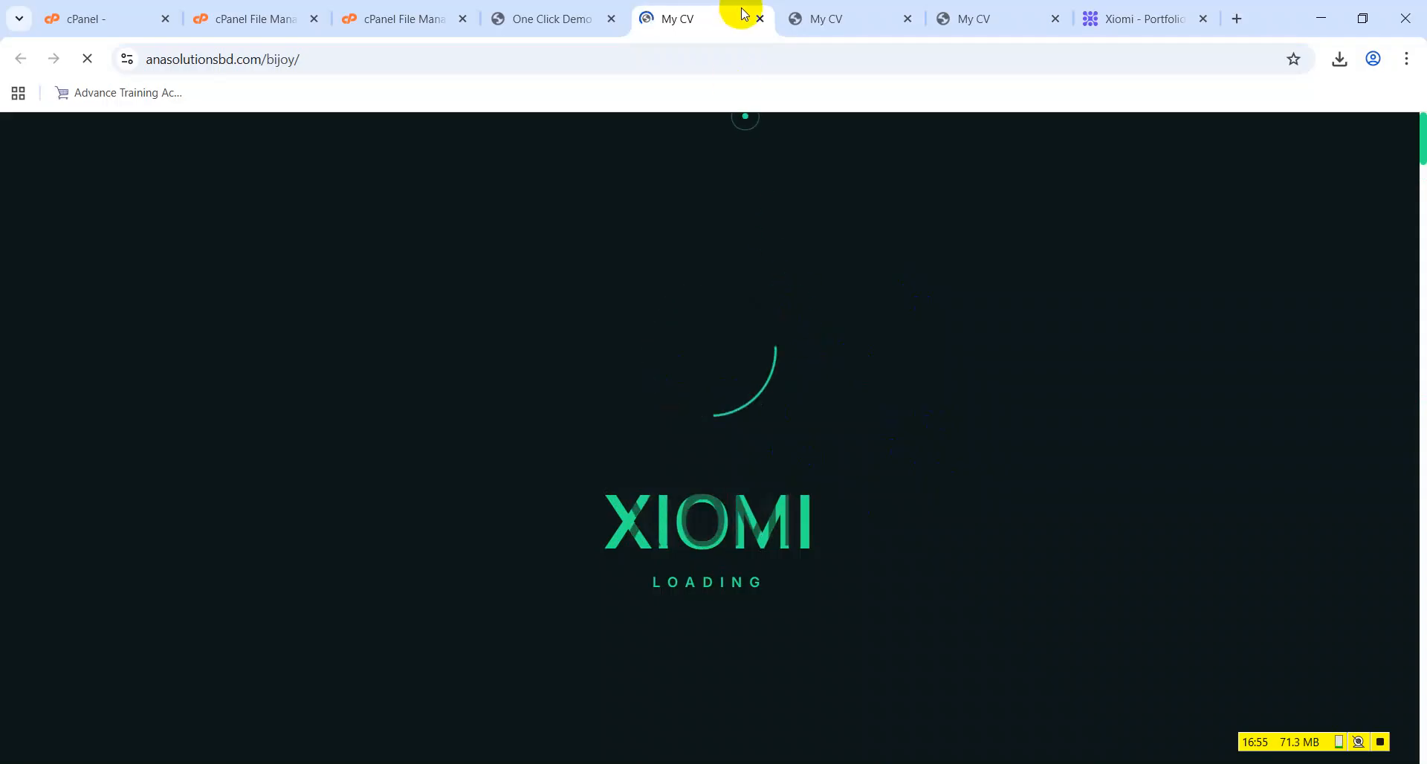
- Expand the Pages, Header, Post, Menu, Sidebar & Widgets, Footer and Elementor documentation topics
{"action": "left_click", "coordinate": [1174, 16]}
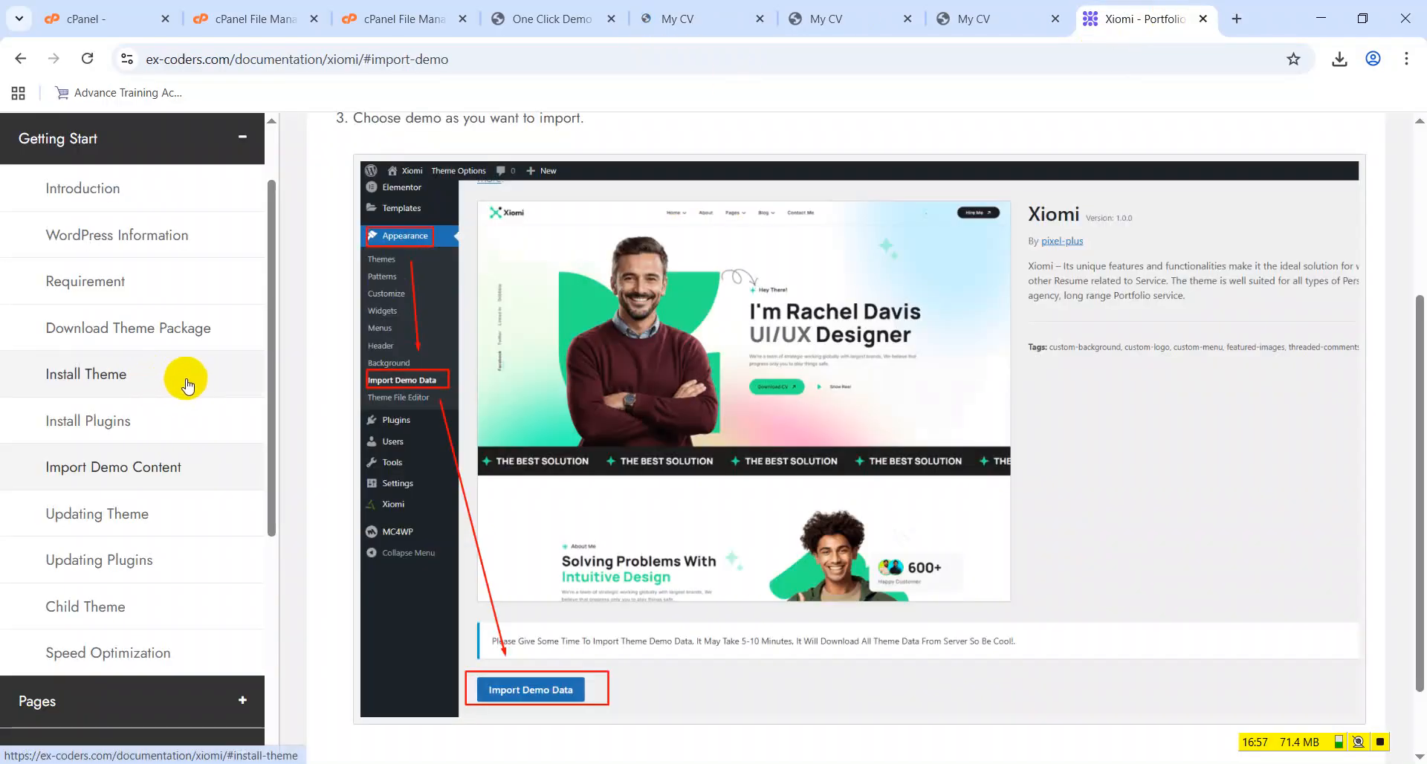
{"action": "scroll", "coordinate": [186, 379], "scroll_direction": "down", "scroll_amount": 5}
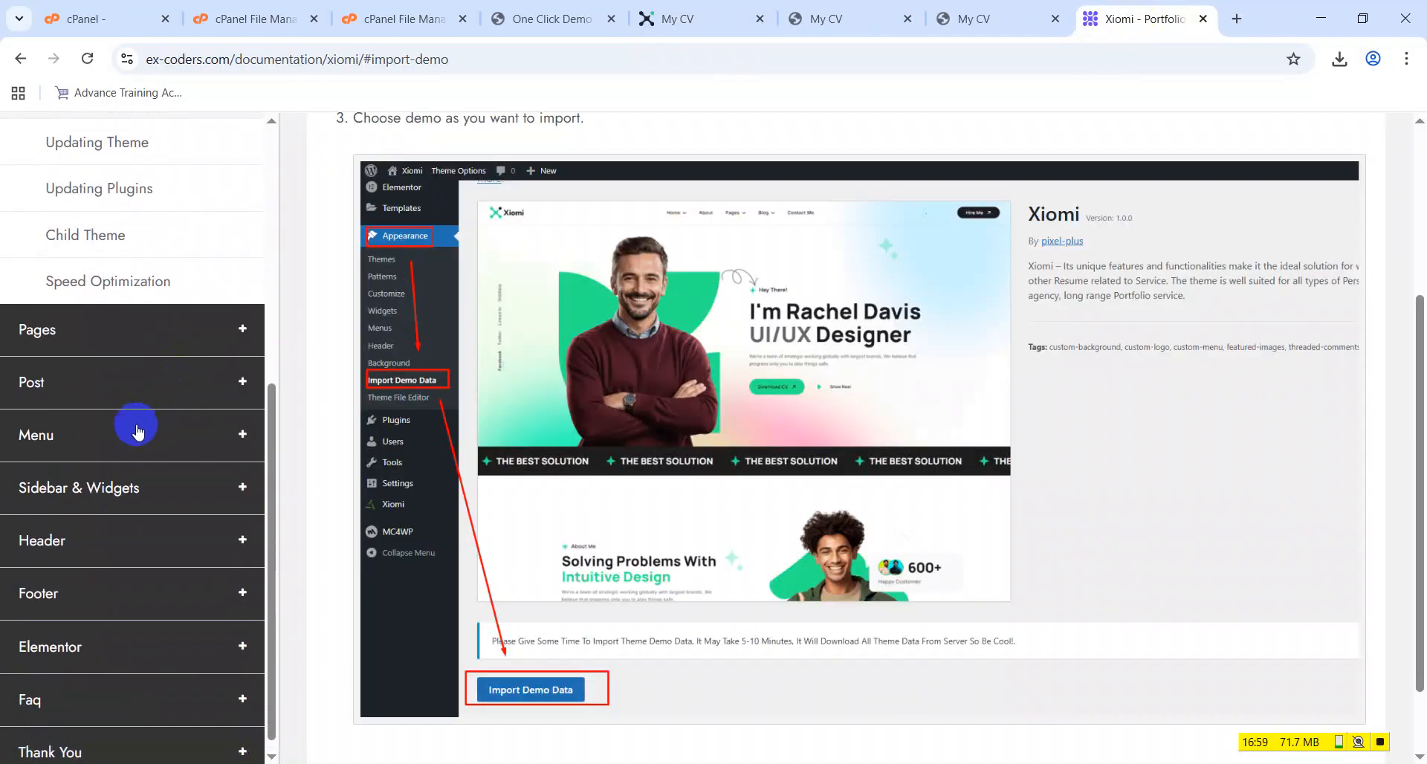
{"action": "left_click", "coordinate": [128, 341]}
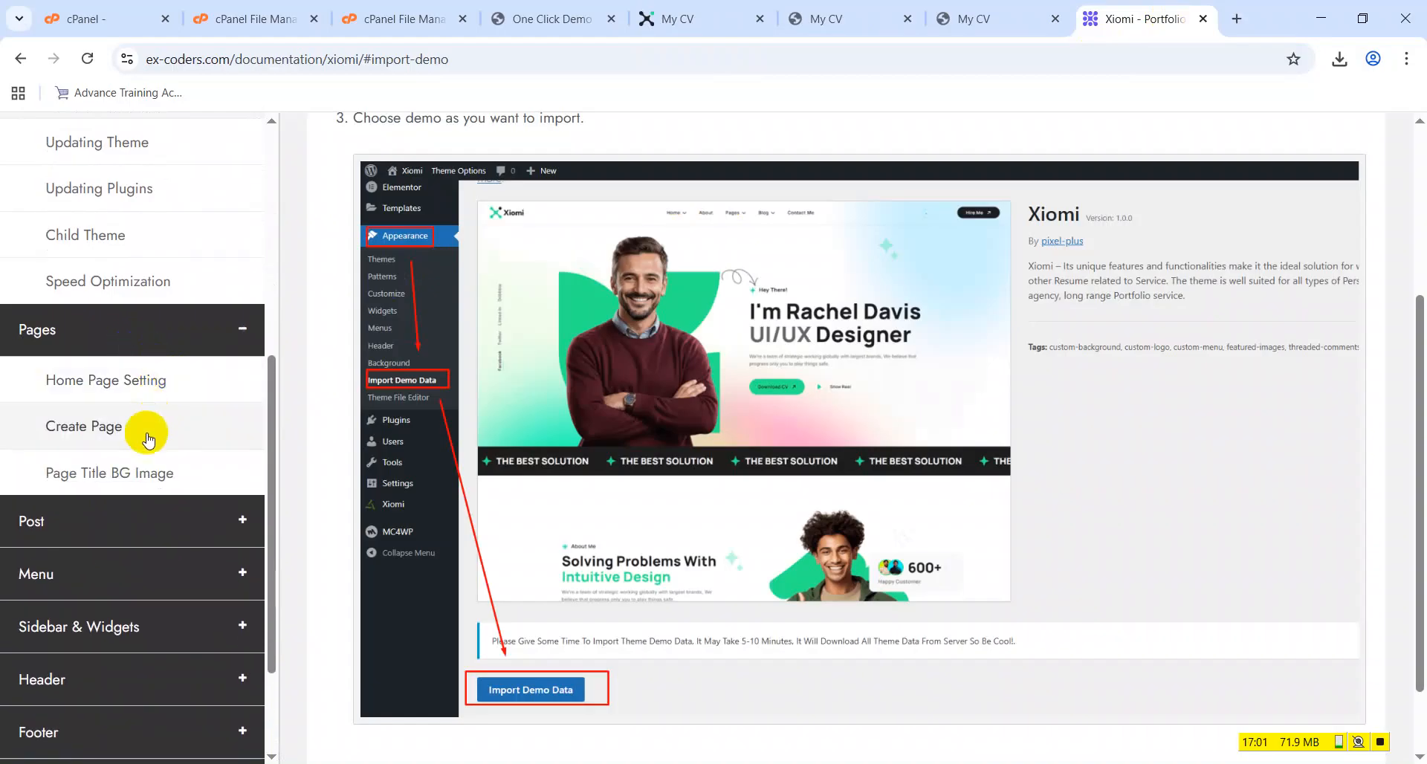
{"action": "scroll", "coordinate": [178, 451], "scroll_direction": "down", "scroll_amount": 2}
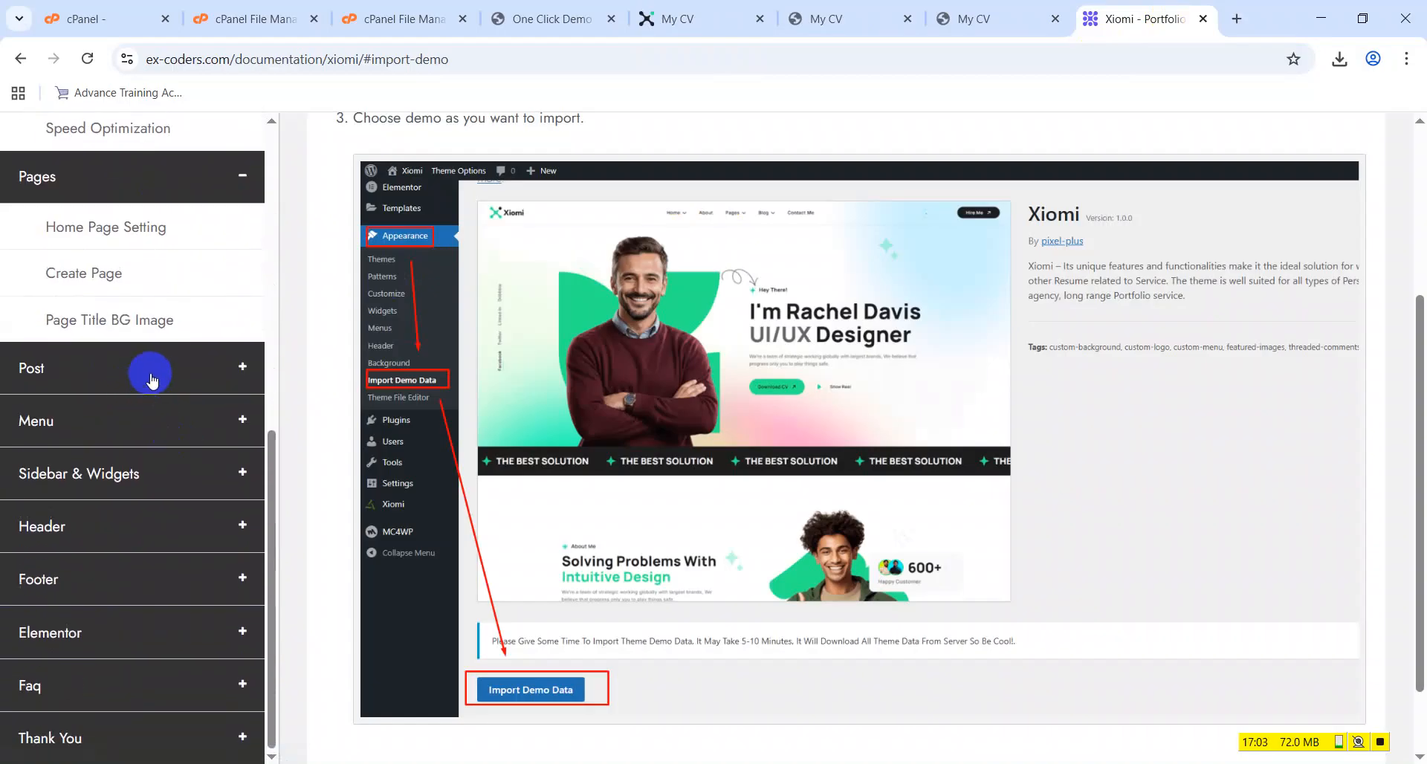
{"action": "scroll", "coordinate": [148, 479], "scroll_direction": "down", "scroll_amount": 1}
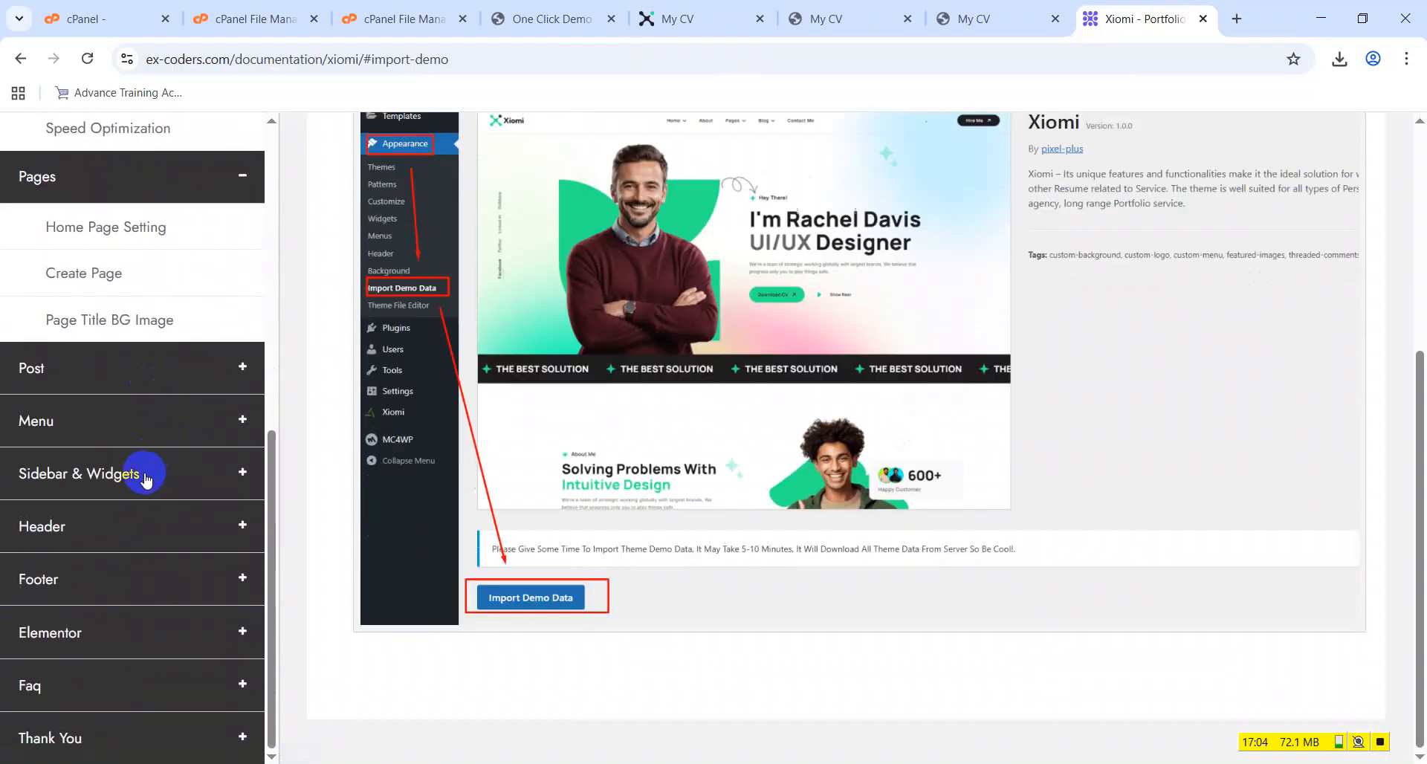
{"action": "left_click", "coordinate": [113, 527]}
{"action": "scroll", "coordinate": [172, 513], "scroll_direction": "down", "scroll_amount": 1}
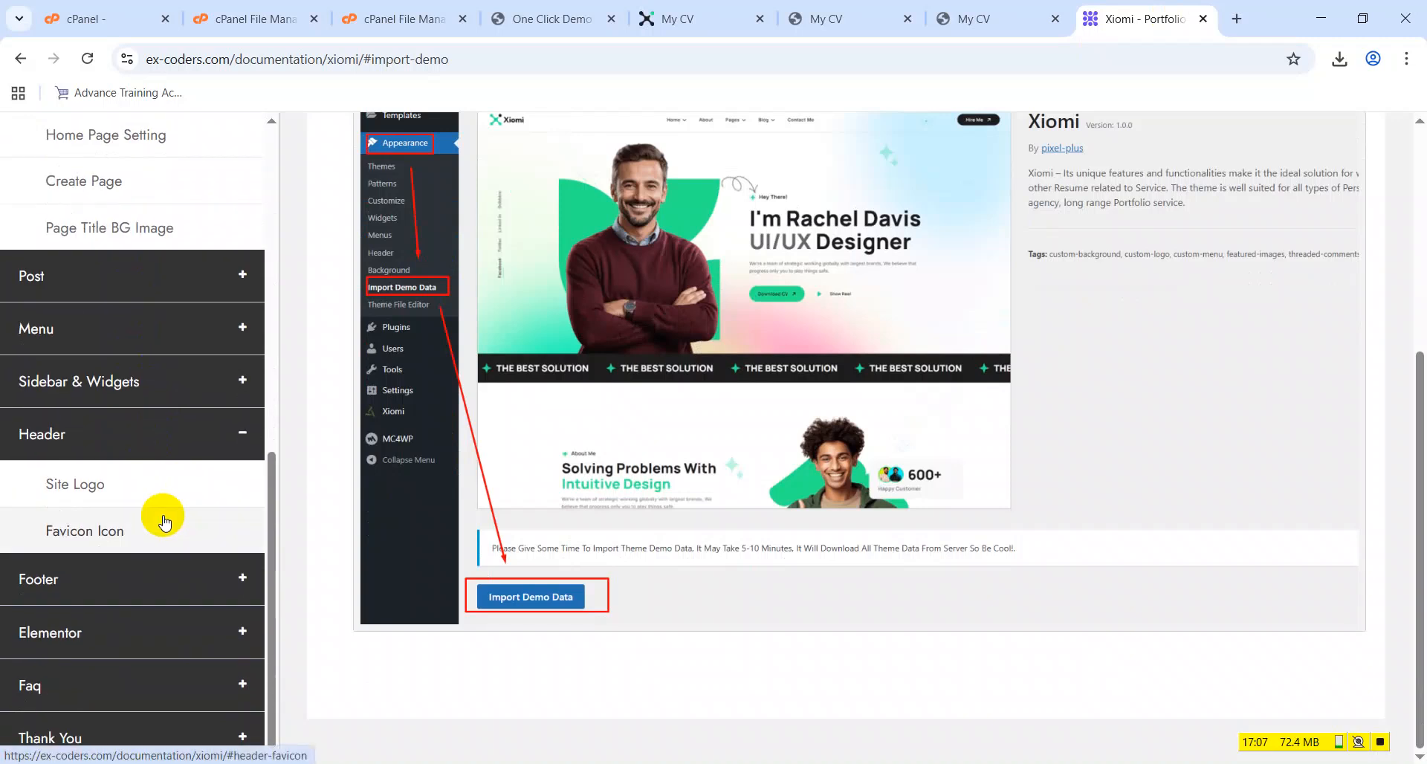
{"action": "scroll", "coordinate": [212, 520], "scroll_direction": "up", "scroll_amount": 10}
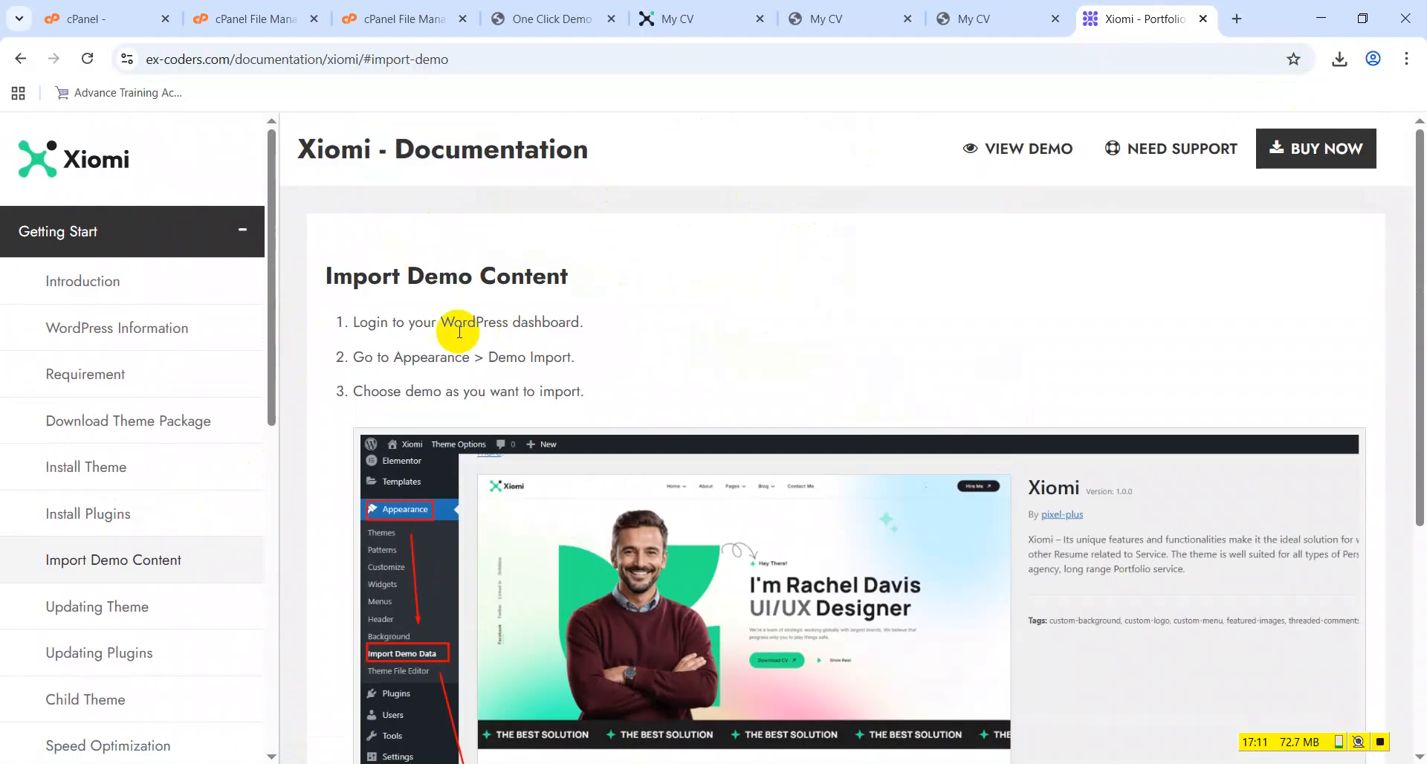
{"action": "scroll", "coordinate": [159, 414], "scroll_direction": "down", "scroll_amount": 3}
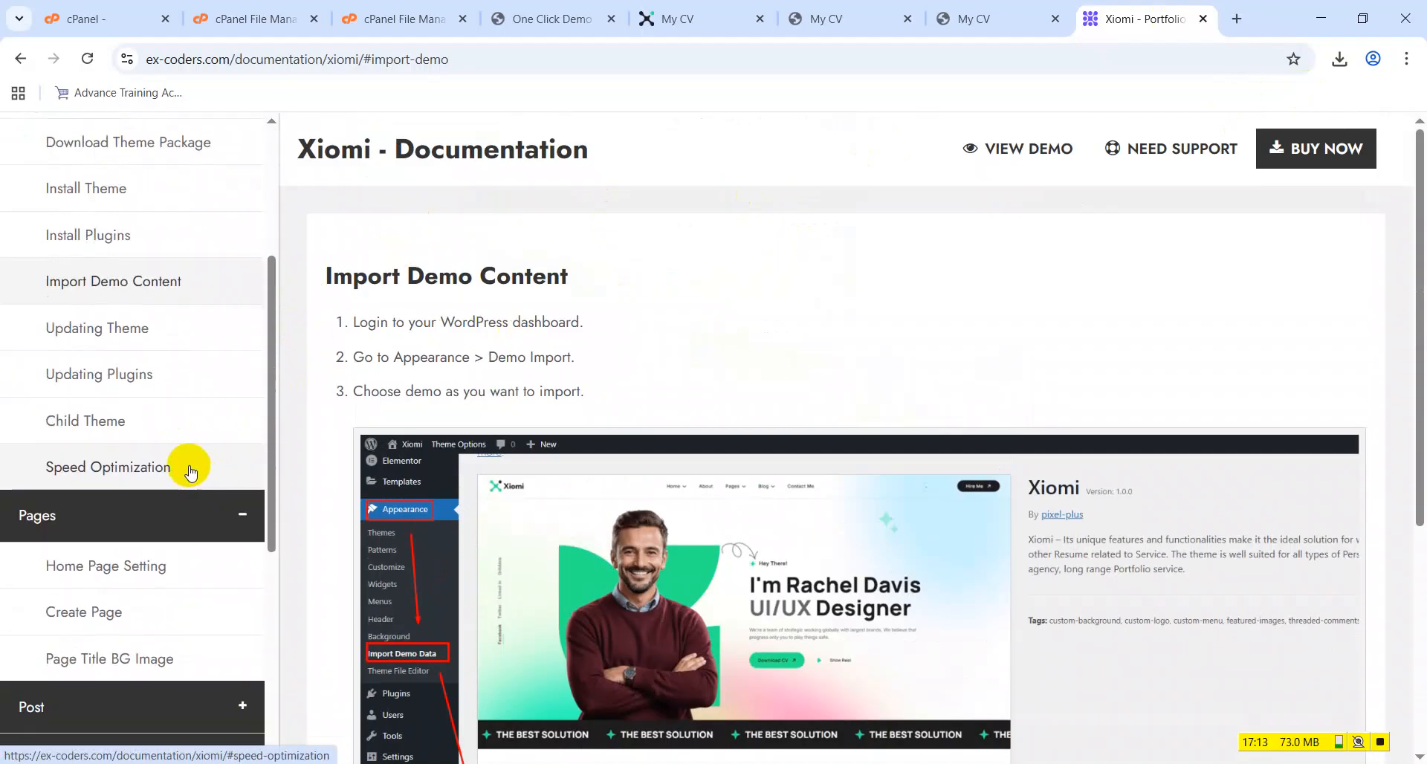
{"action": "scroll", "coordinate": [159, 477], "scroll_direction": "down", "scroll_amount": 2}
{"action": "left_click", "coordinate": [105, 529]}
{"action": "scroll", "coordinate": [109, 529], "scroll_direction": "down", "scroll_amount": 3}
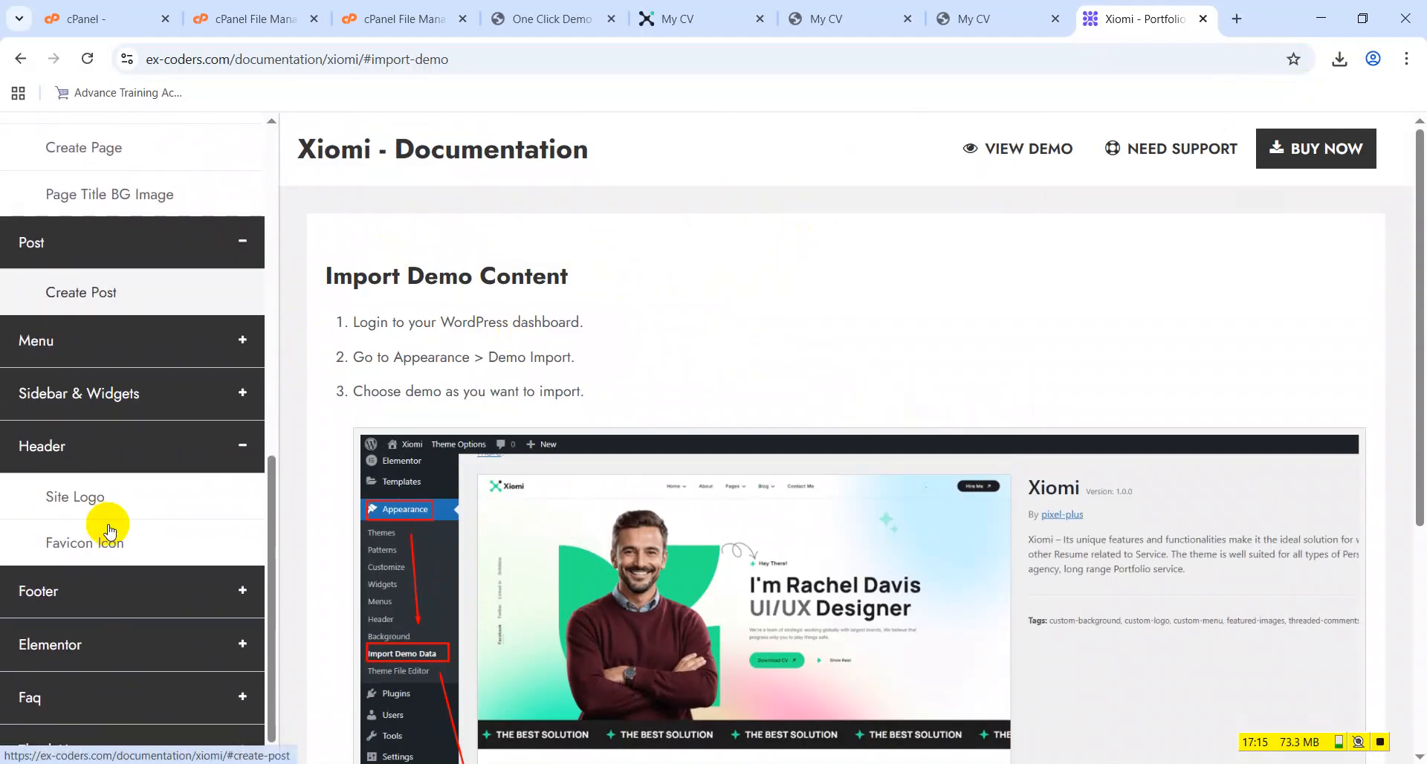
{"action": "left_click", "coordinate": [115, 323]}
{"action": "left_click", "coordinate": [111, 439]}
{"action": "scroll", "coordinate": [112, 445], "scroll_direction": "down", "scroll_amount": 3}
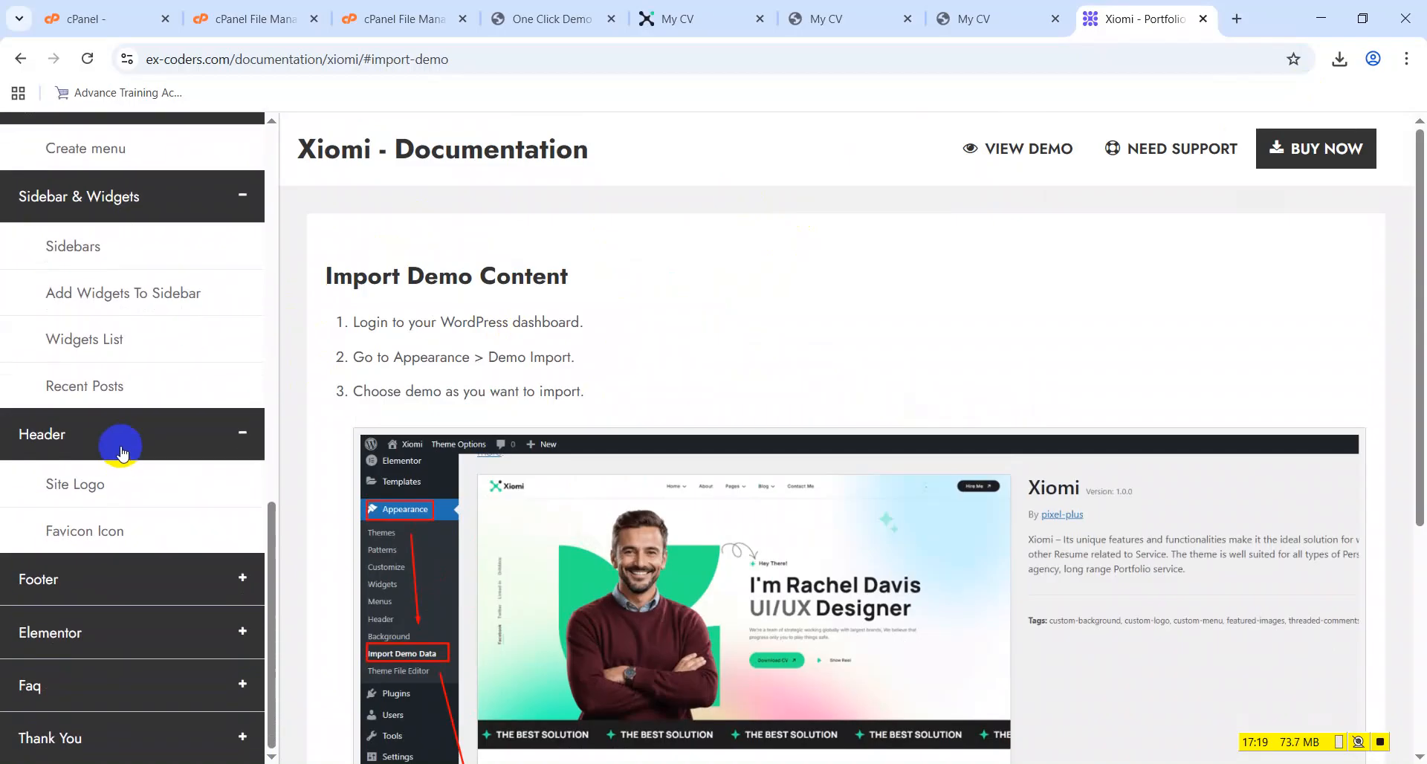
{"action": "left_click", "coordinate": [82, 579]}
{"action": "scroll", "coordinate": [84, 590], "scroll_direction": "down", "scroll_amount": 1}
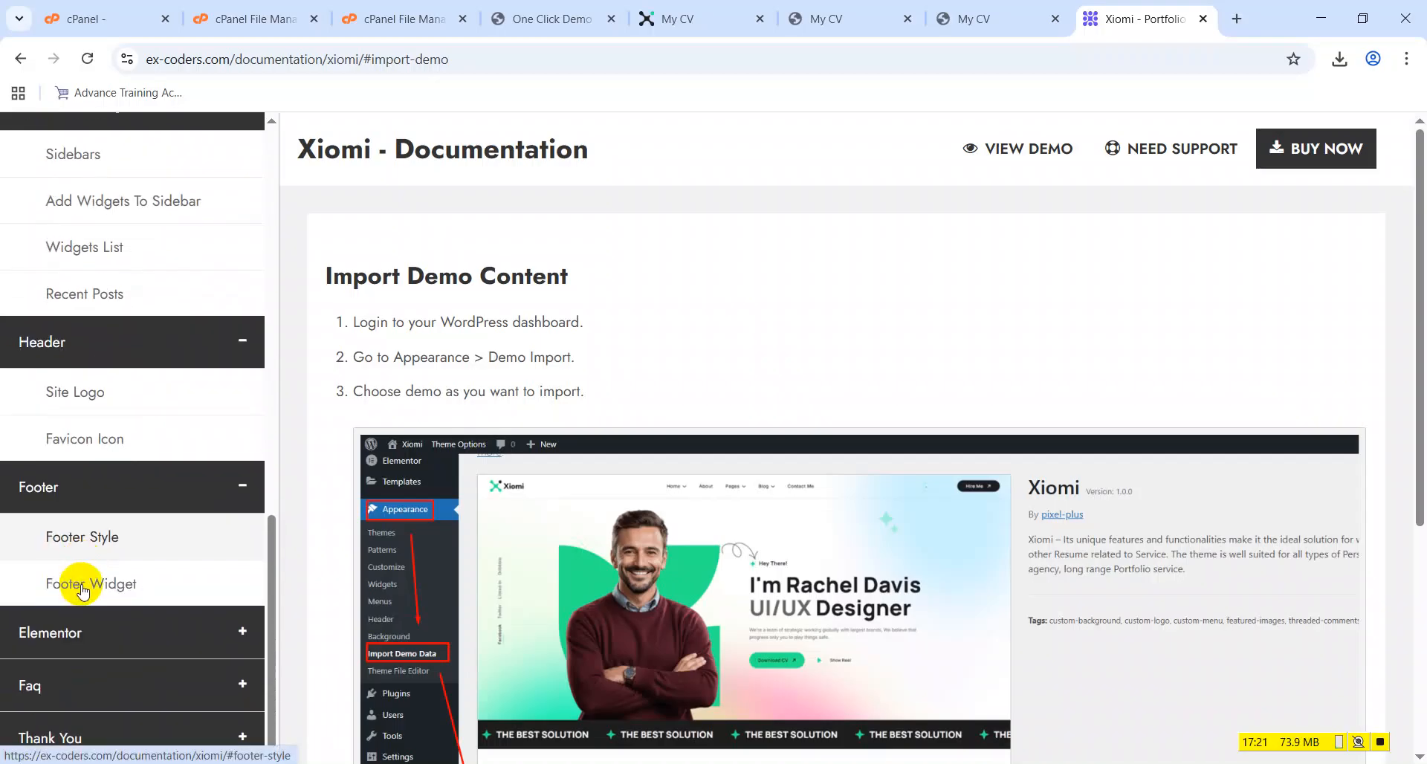
{"action": "left_click", "coordinate": [95, 639]}
{"action": "scroll", "coordinate": [115, 606], "scroll_direction": "down", "scroll_amount": 1}
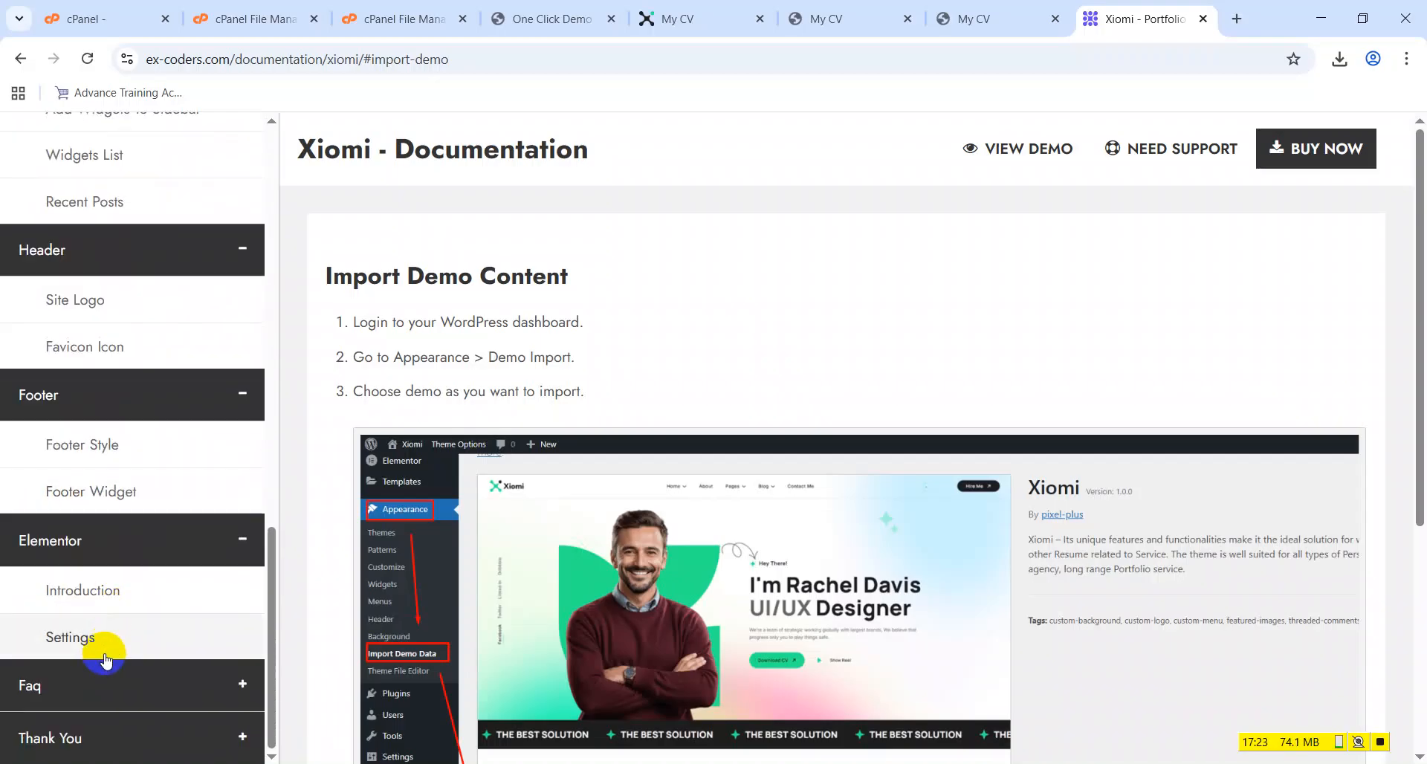
- Expand Faq, then open and read the Home Page Setting instructions
{"action": "left_click", "coordinate": [97, 682]}
{"action": "scroll", "coordinate": [119, 654], "scroll_direction": "down", "scroll_amount": 1}
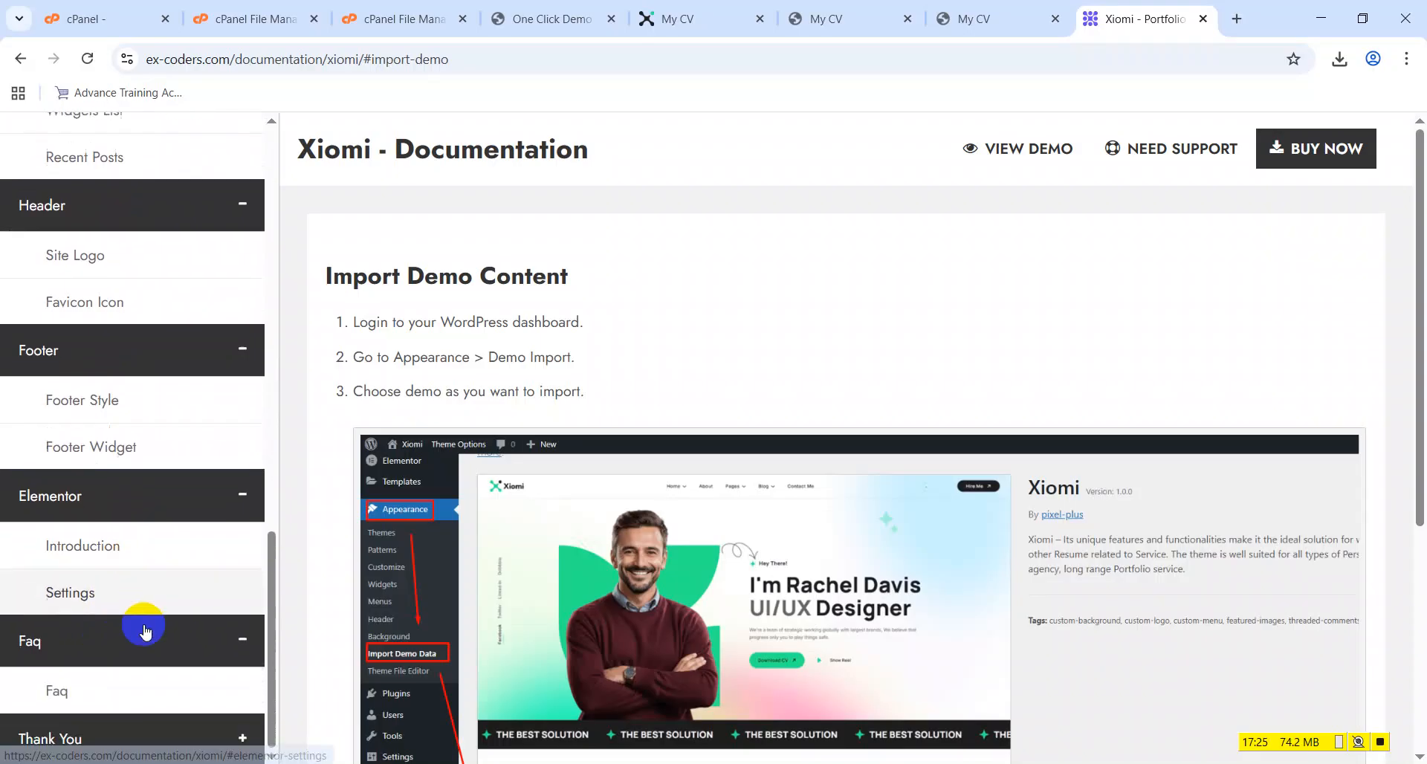
{"action": "scroll", "coordinate": [142, 706], "scroll_direction": "down", "scroll_amount": 3}
{"action": "scroll", "coordinate": [223, 653], "scroll_direction": "down", "scroll_amount": 1}
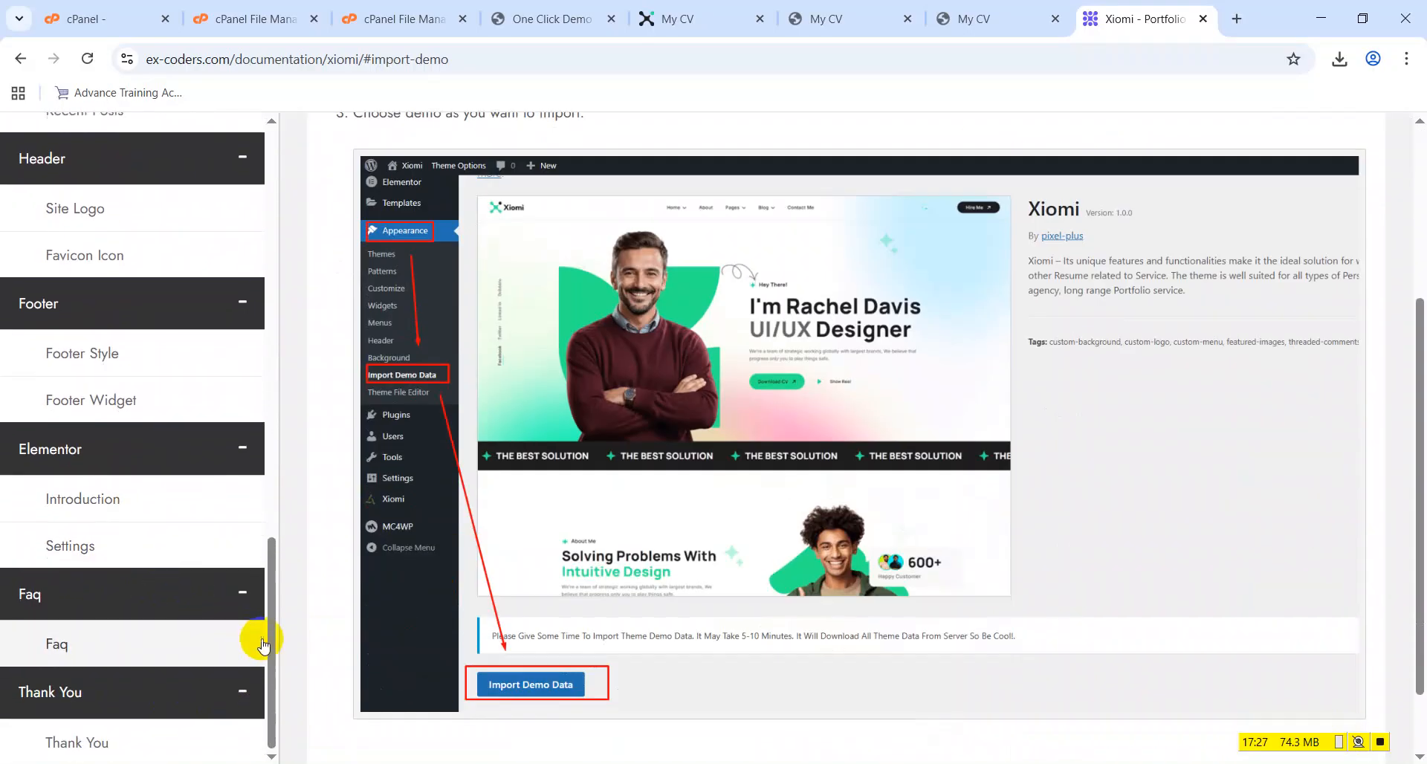
{"action": "scroll", "coordinate": [104, 729], "scroll_direction": "down", "scroll_amount": 1}
{"action": "scroll", "coordinate": [149, 583], "scroll_direction": "up", "scroll_amount": 9}
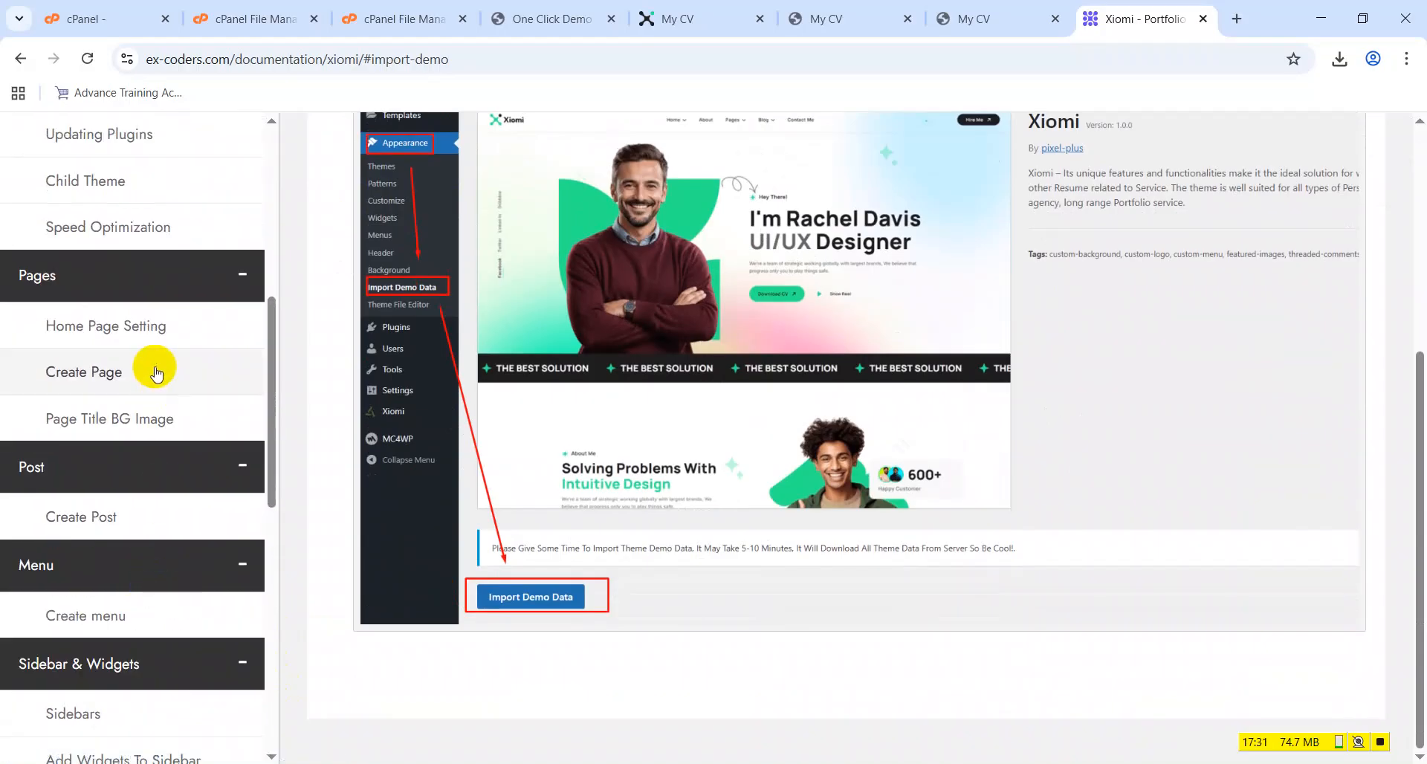
{"action": "left_click", "coordinate": [164, 327]}
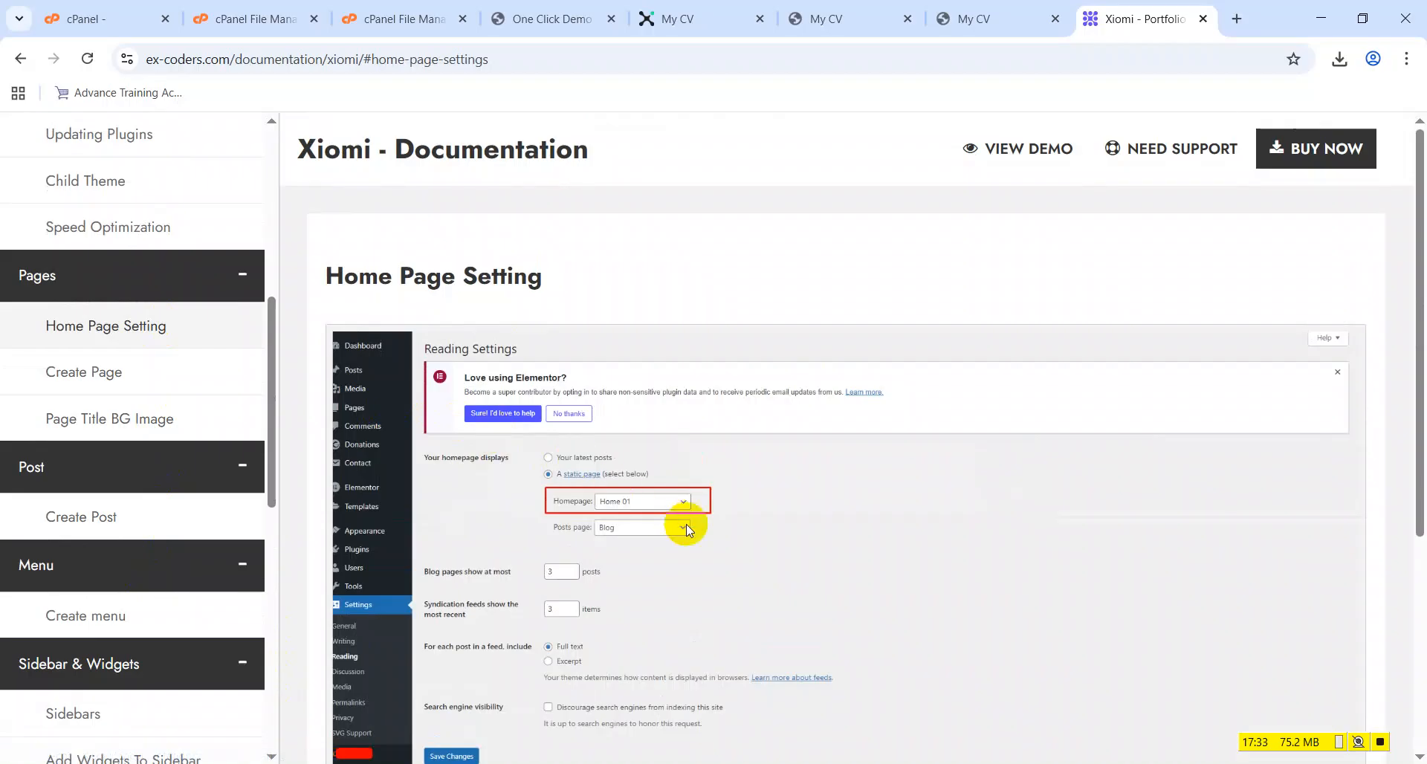
{"action": "scroll", "coordinate": [685, 524], "scroll_direction": "down", "scroll_amount": 4}
{"action": "scroll", "coordinate": [690, 532], "scroll_direction": "down", "scroll_amount": 1}
- Close the duplicate My CV site tabs, keeping one site tab open
{"action": "left_click", "coordinate": [969, 16]}
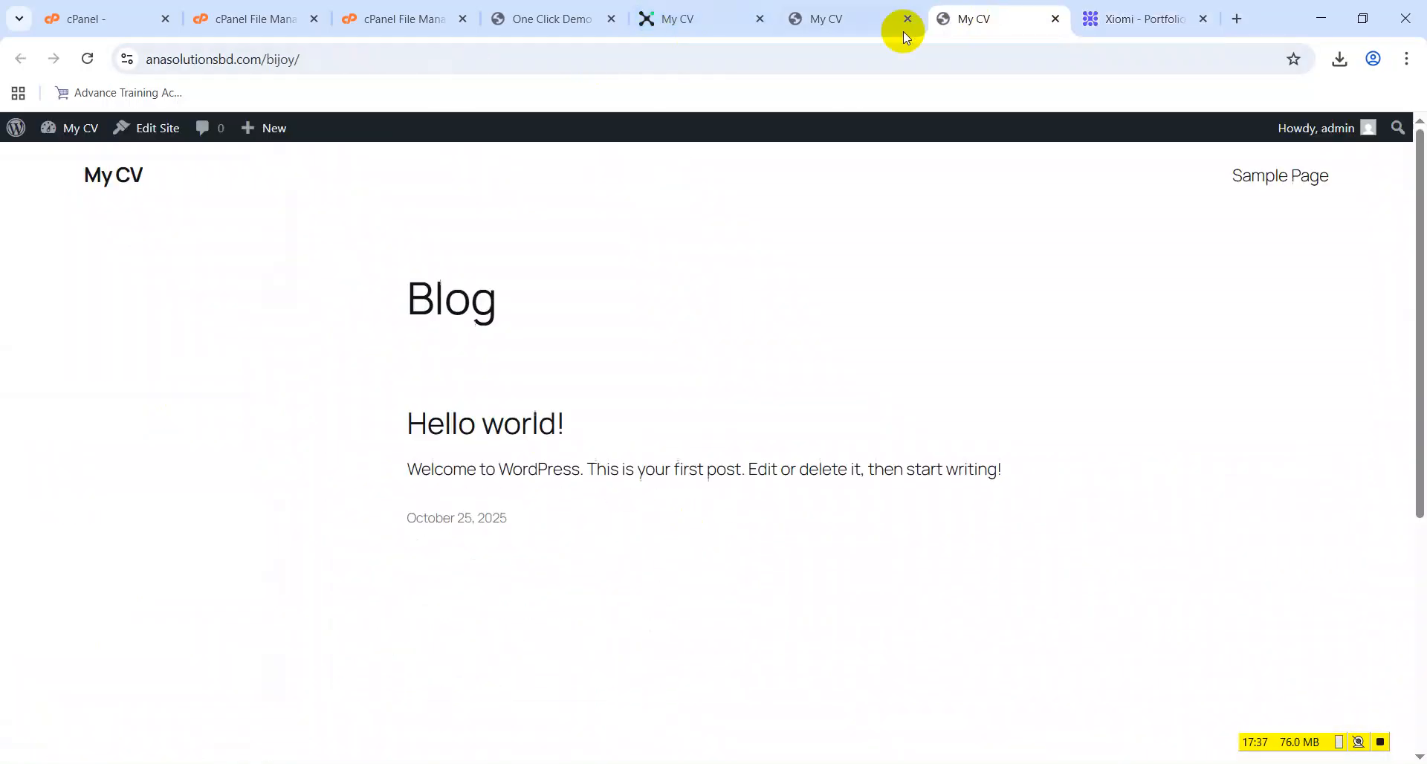
{"action": "left_click", "coordinate": [1055, 19]}
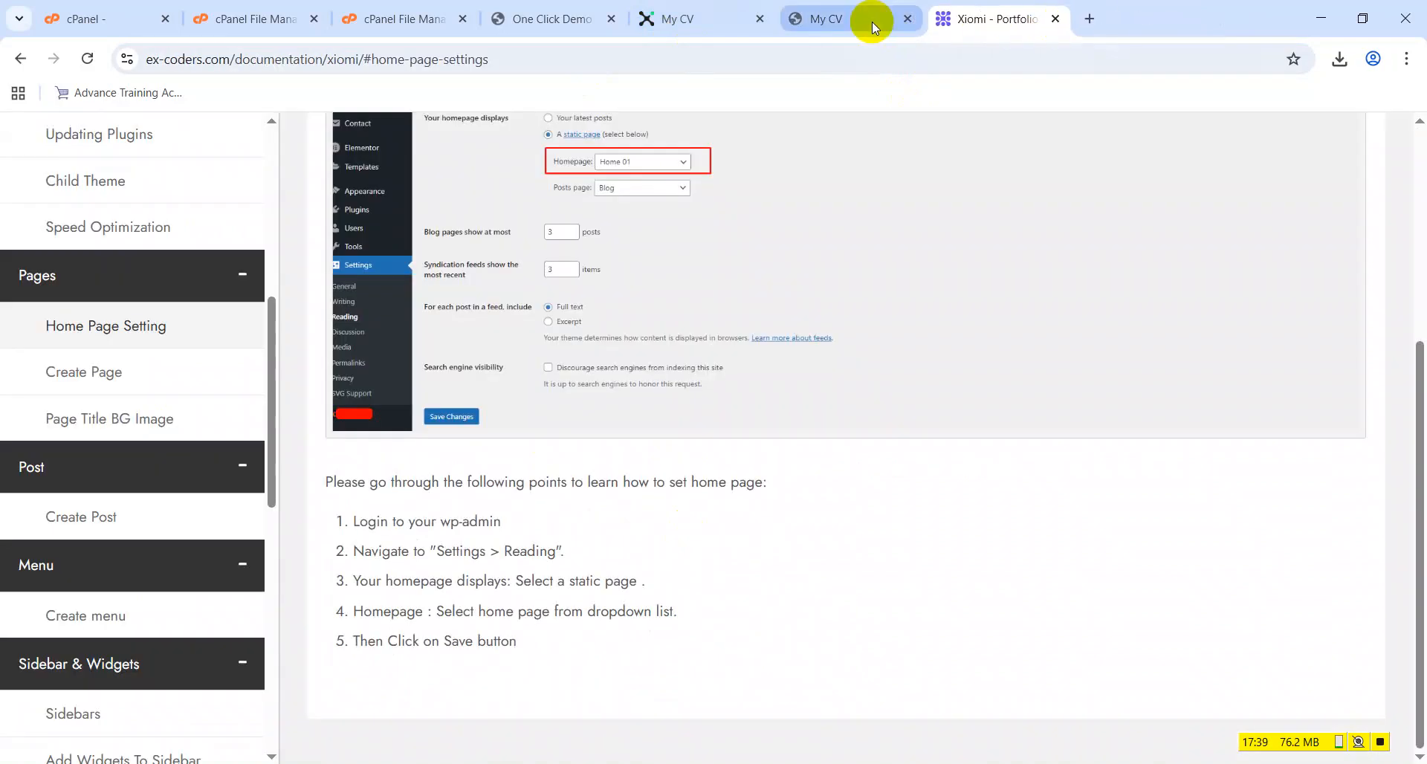
{"action": "left_click", "coordinate": [877, 21]}
{"action": "left_click", "coordinate": [908, 20]}
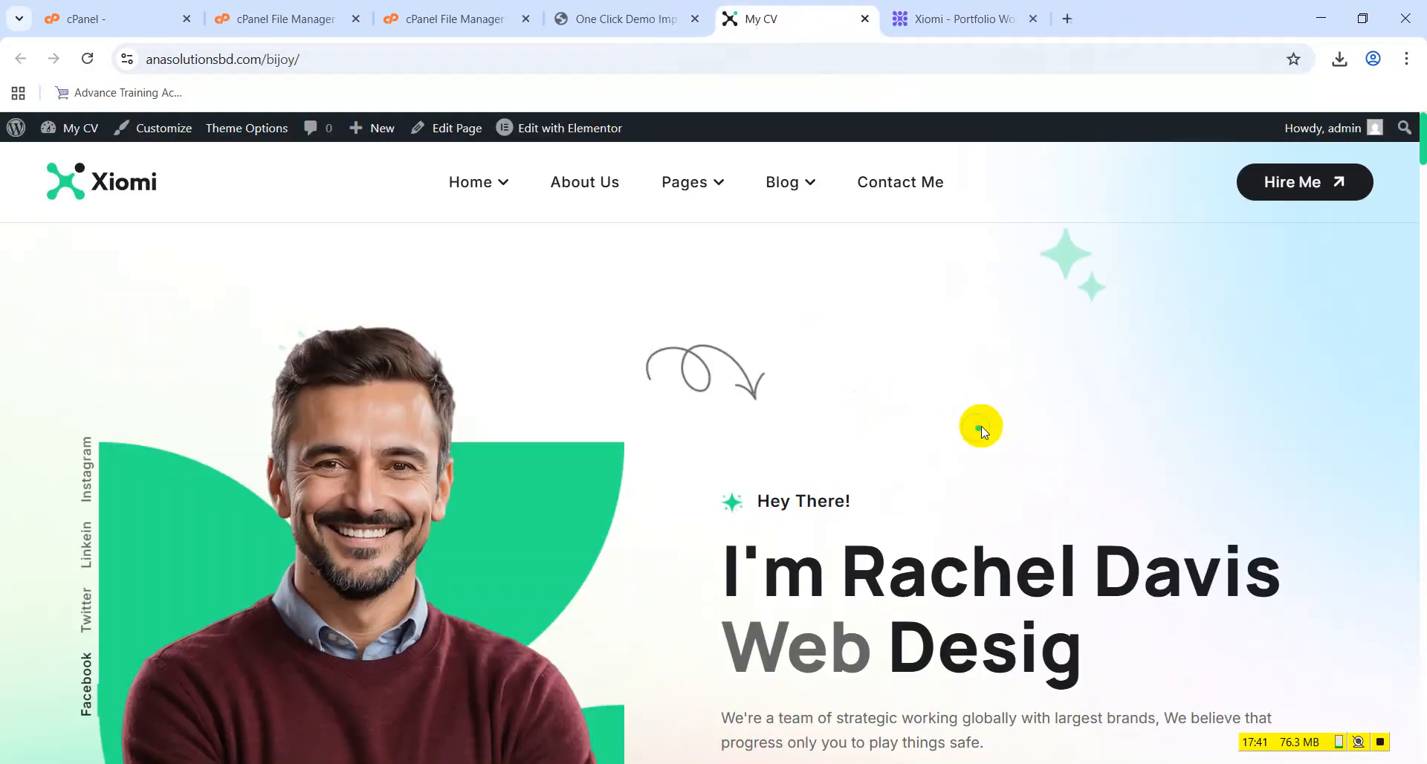
{"action": "scroll", "coordinate": [907, 405], "scroll_direction": "down", "scroll_amount": 7}
{"action": "scroll", "coordinate": [884, 394], "scroll_direction": "down", "scroll_amount": 5}
{"action": "scroll", "coordinate": [889, 394], "scroll_direction": "up", "scroll_amount": 10}
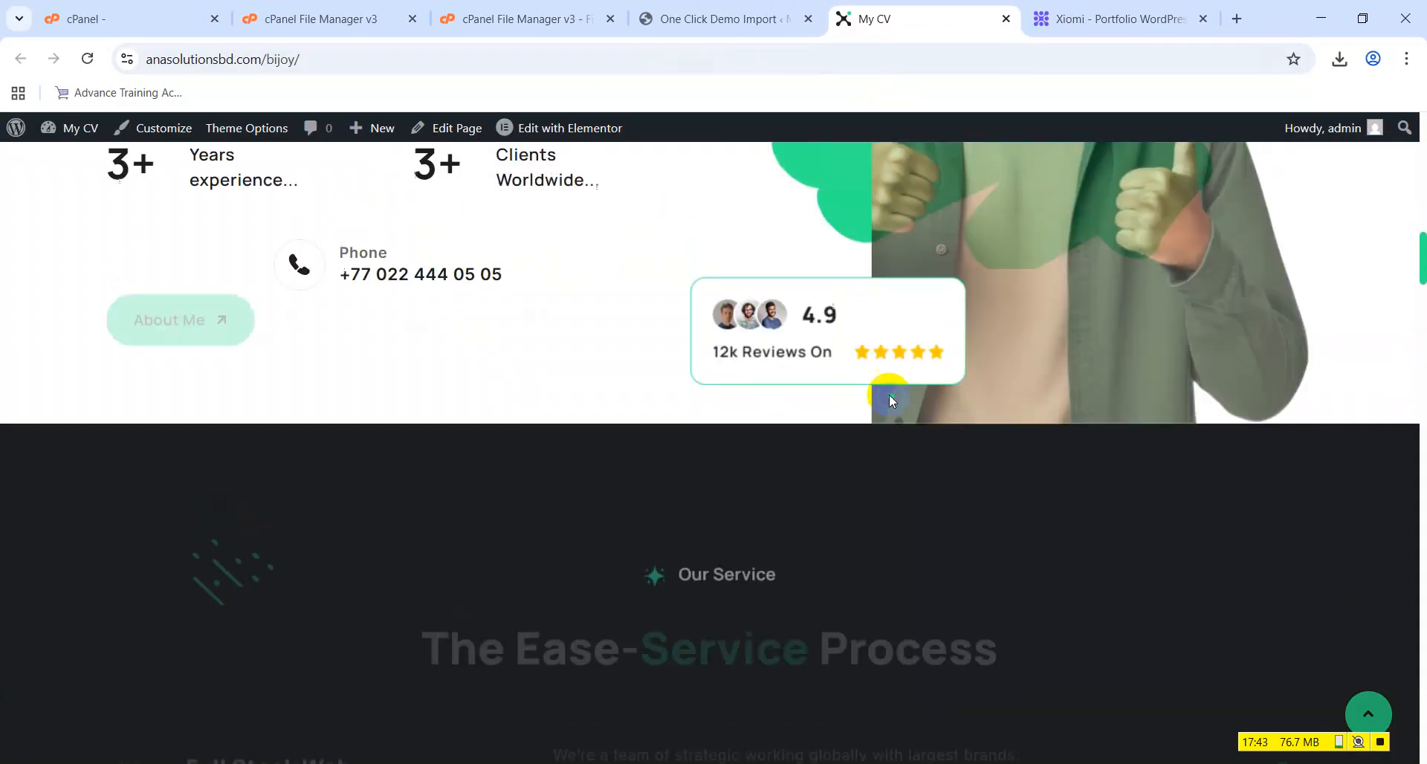
{"action": "scroll", "coordinate": [894, 400], "scroll_direction": "up", "scroll_amount": 3}
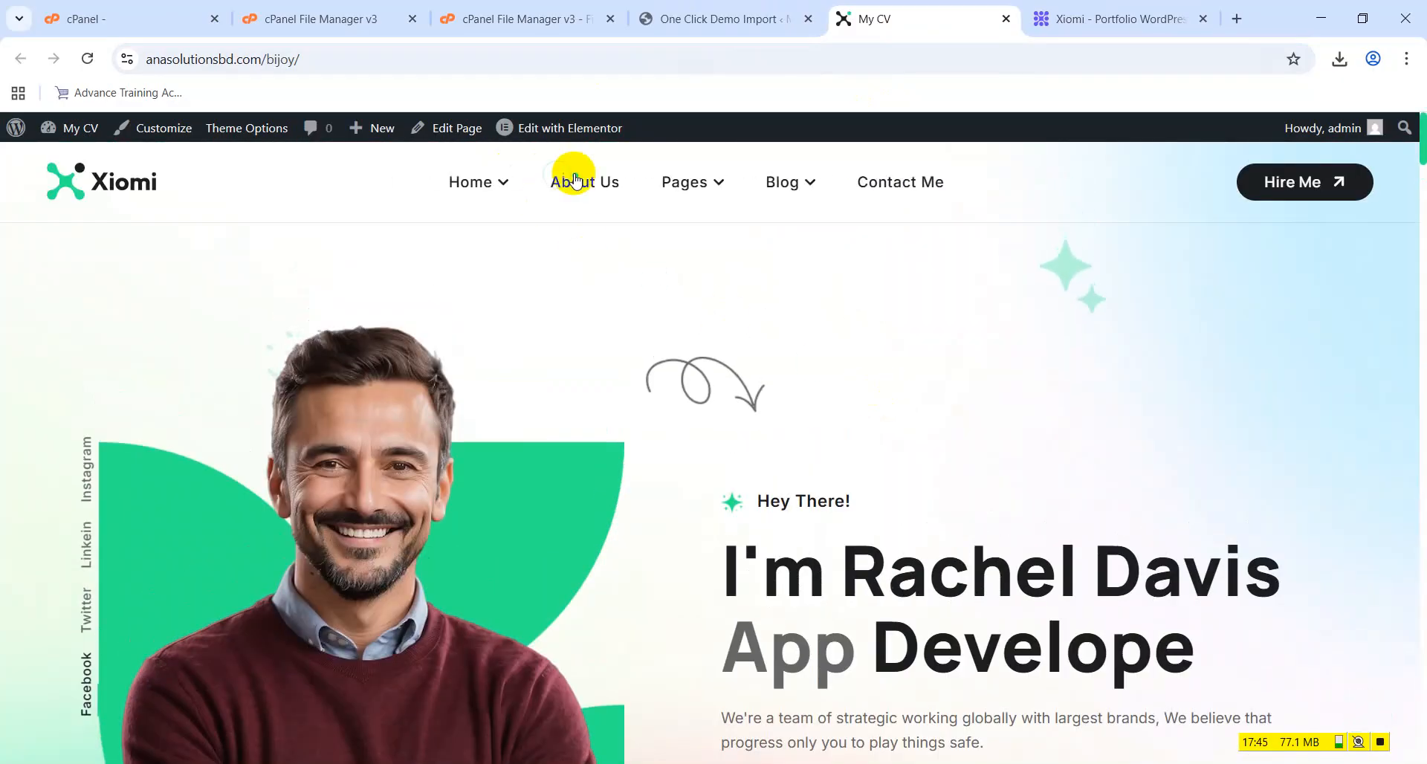
- Open the Home 02 demo page from the Home menu and review it once loaded
{"action": "mouse_move", "coordinate": [502, 187]}
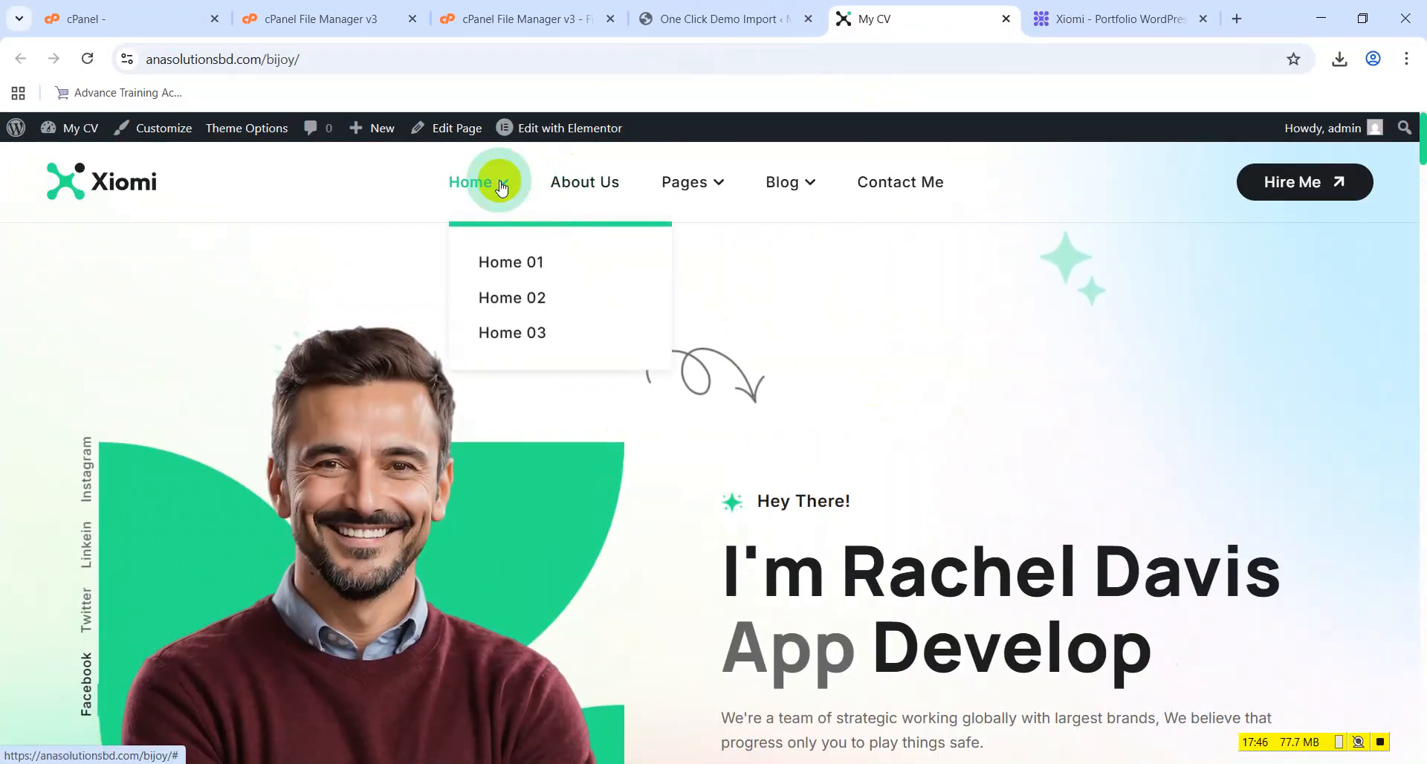
{"action": "left_click", "coordinate": [524, 301]}
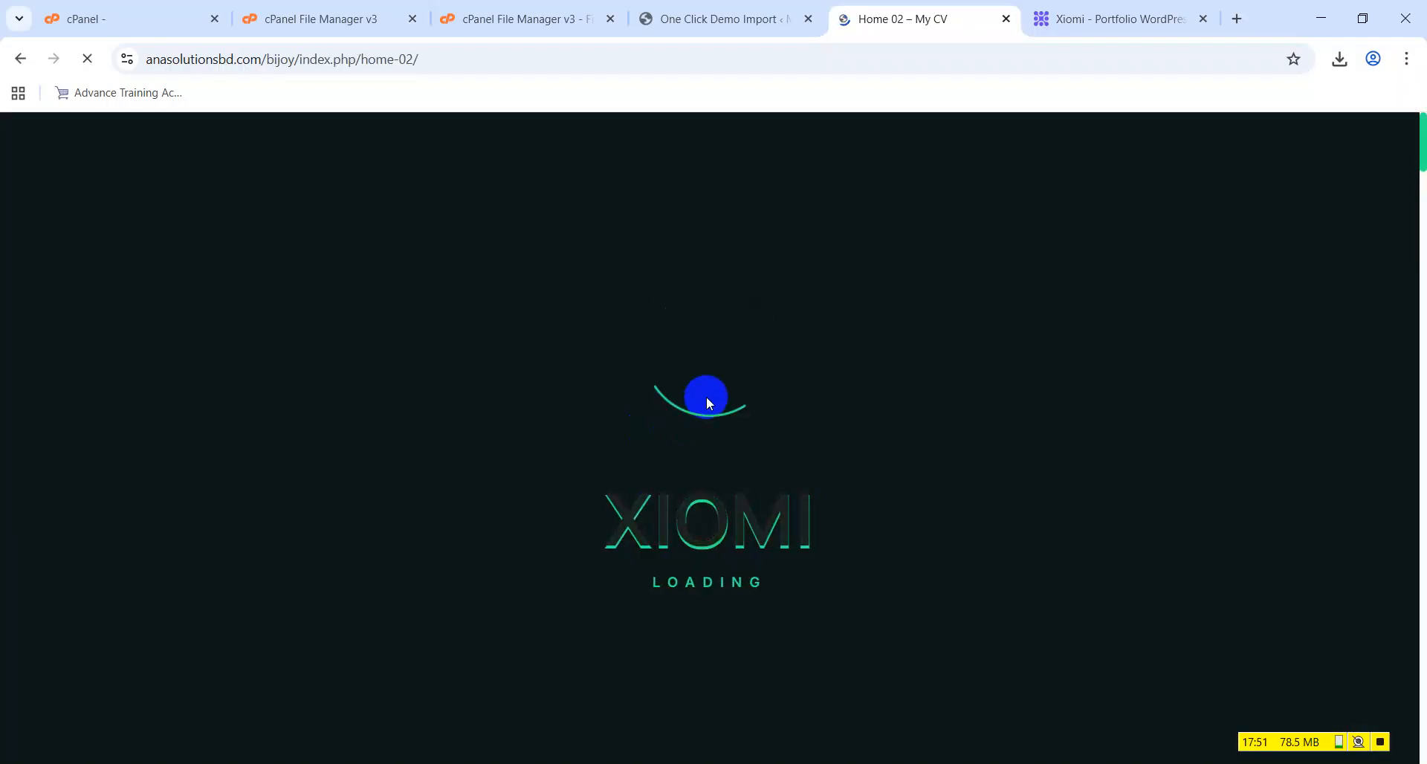
{"action": "left_click", "coordinate": [716, 20]}
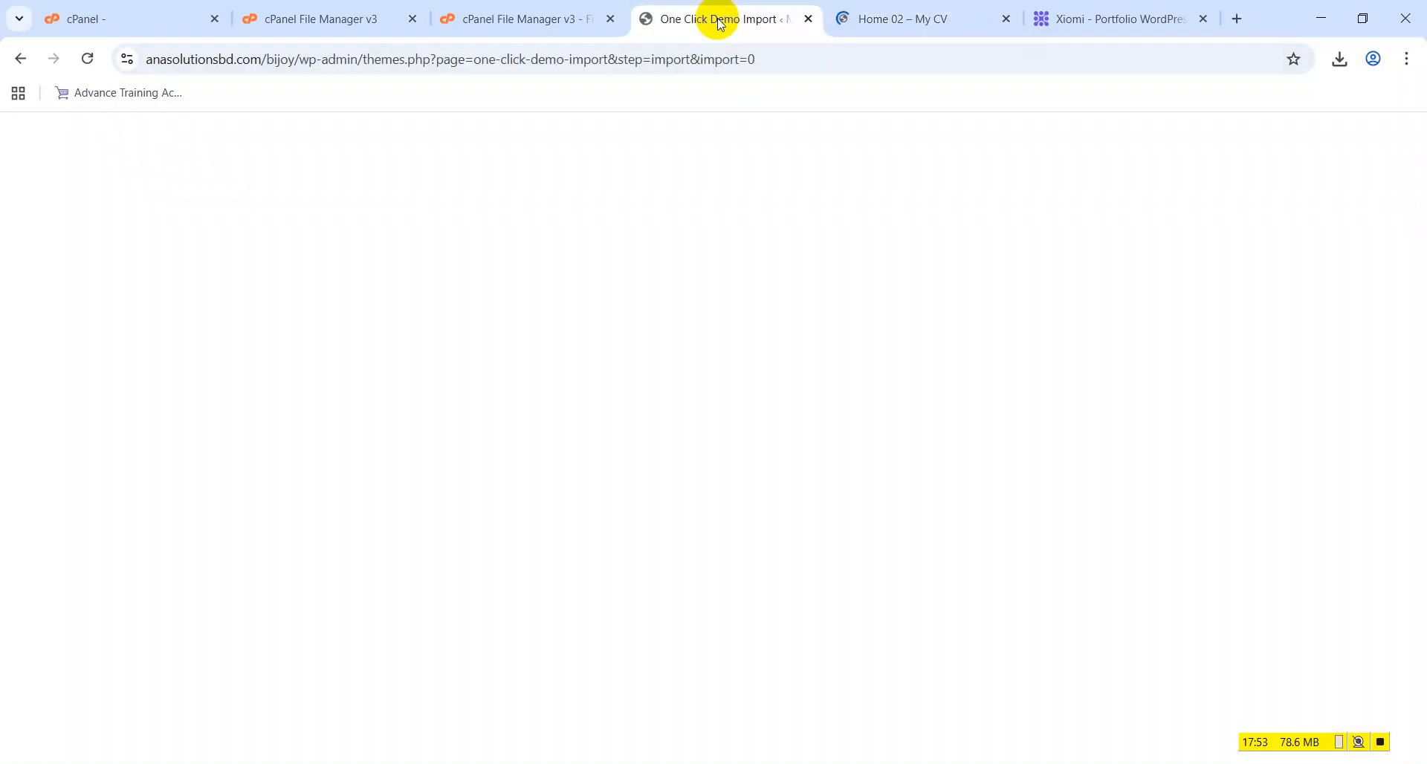
{"action": "left_click", "coordinate": [878, 19]}
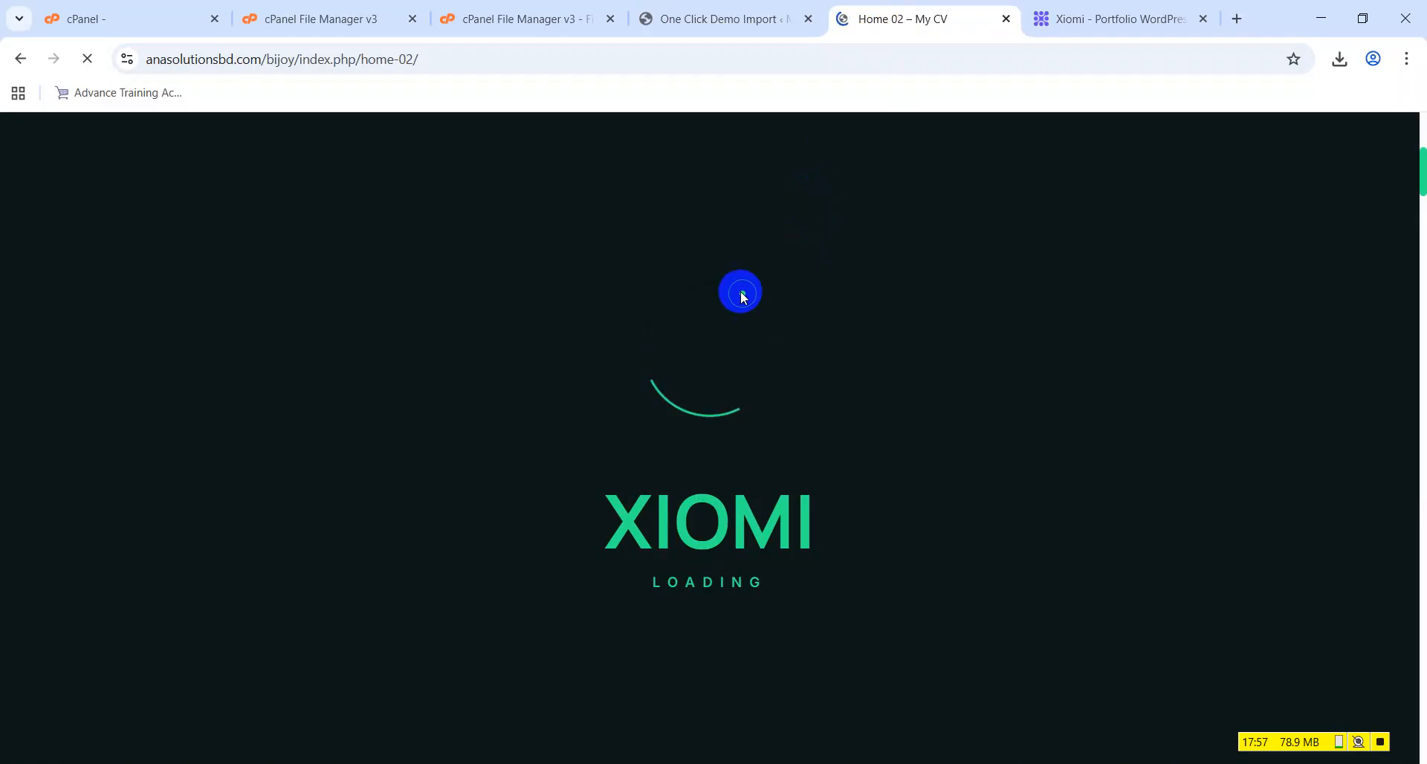
{"action": "left_click", "coordinate": [1082, 16]}
{"action": "left_click", "coordinate": [986, 21]}
{"action": "scroll", "coordinate": [633, 302], "scroll_direction": "down", "scroll_amount": 15}
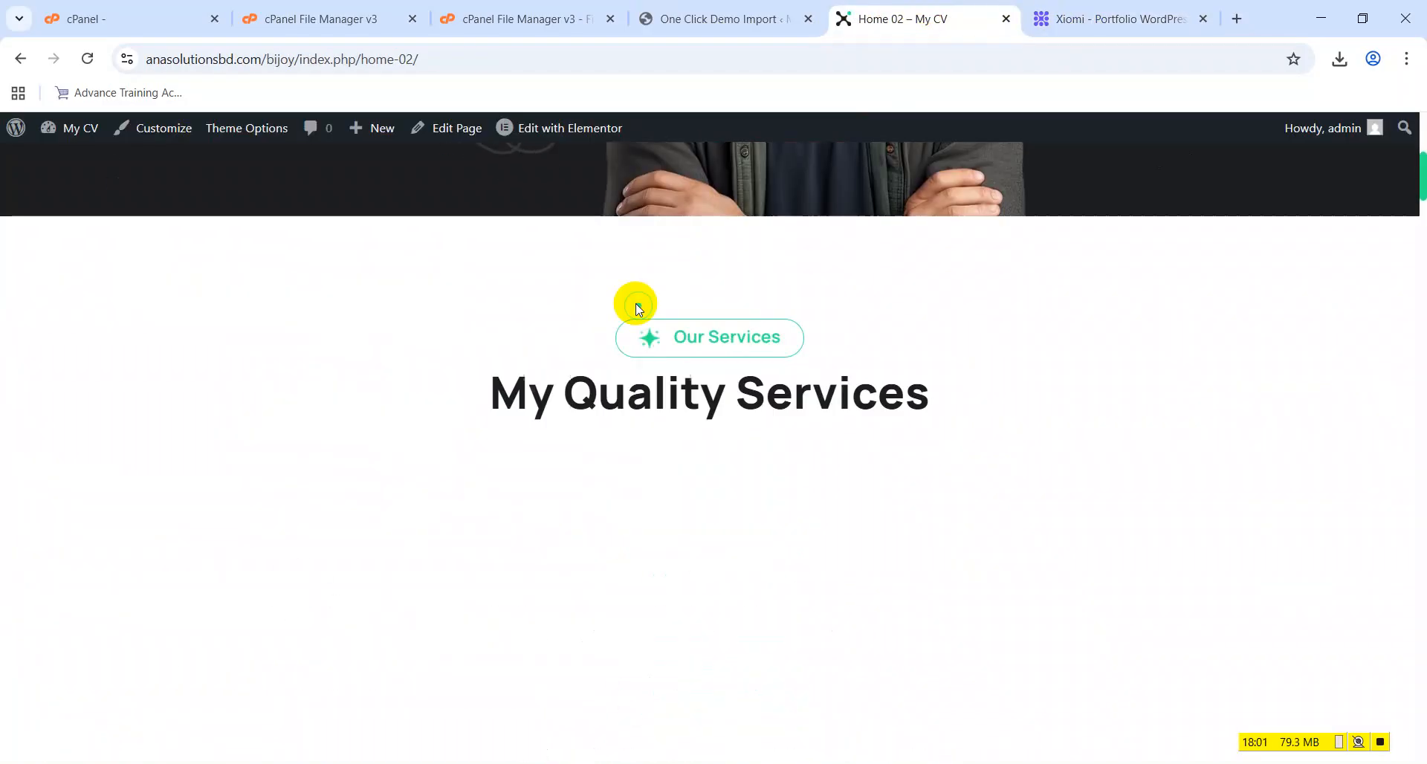
{"action": "scroll", "coordinate": [646, 315], "scroll_direction": "up", "scroll_amount": 8}
{"action": "scroll", "coordinate": [774, 324], "scroll_direction": "up", "scroll_amount": 10}
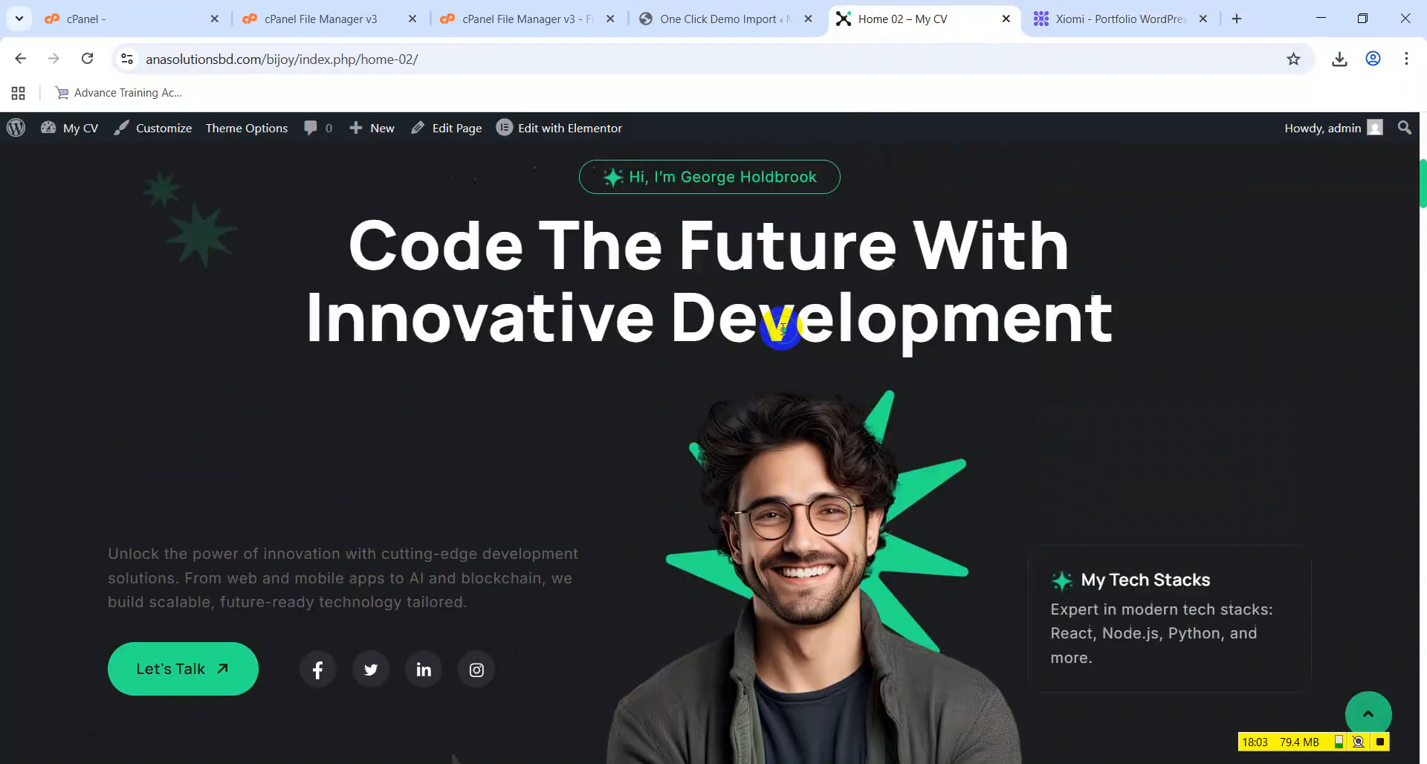
{"action": "mouse_move", "coordinate": [471, 181]}
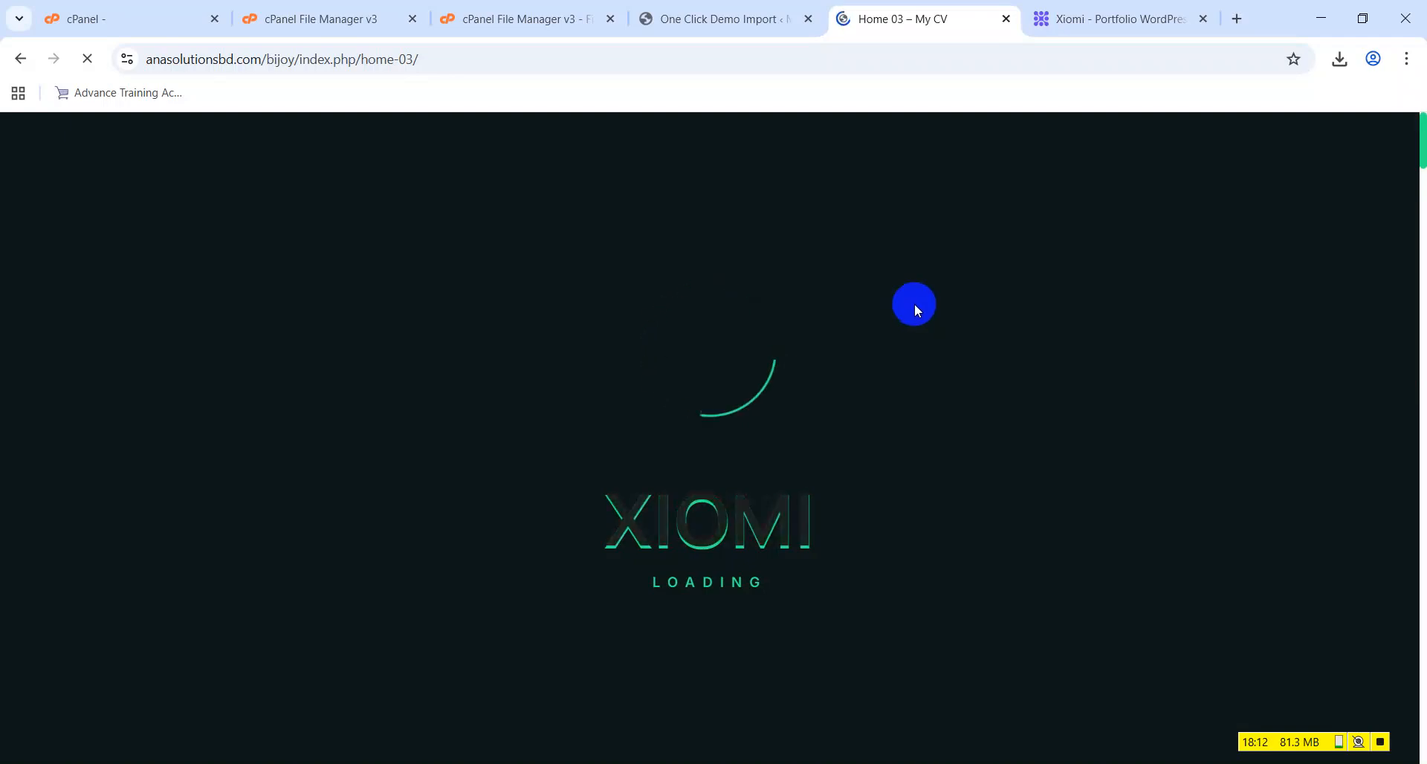
- Scroll the docs back up to Home Page Setting, then switch to the Home 03 tab
{"action": "left_click", "coordinate": [1108, 24]}
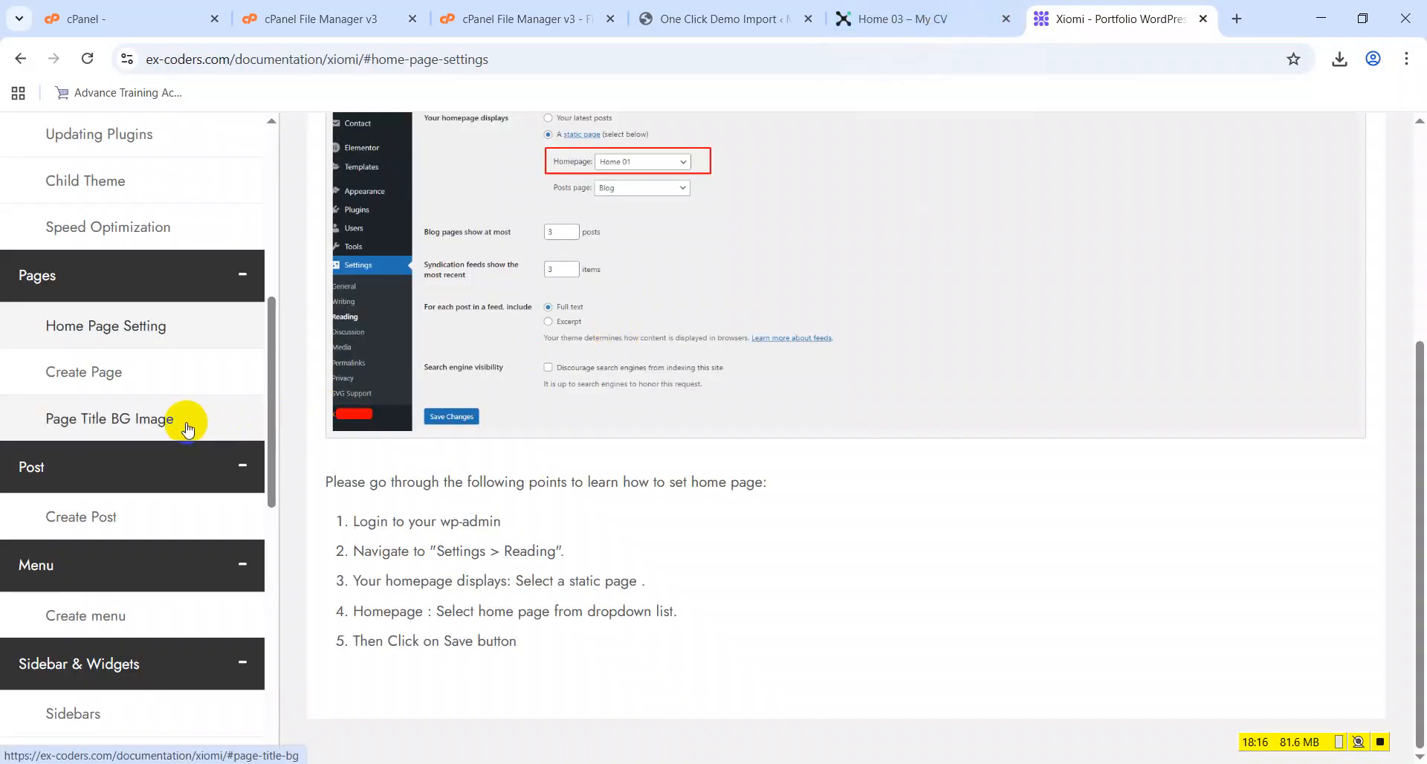
{"action": "scroll", "coordinate": [471, 201], "scroll_direction": "up", "scroll_amount": 4}
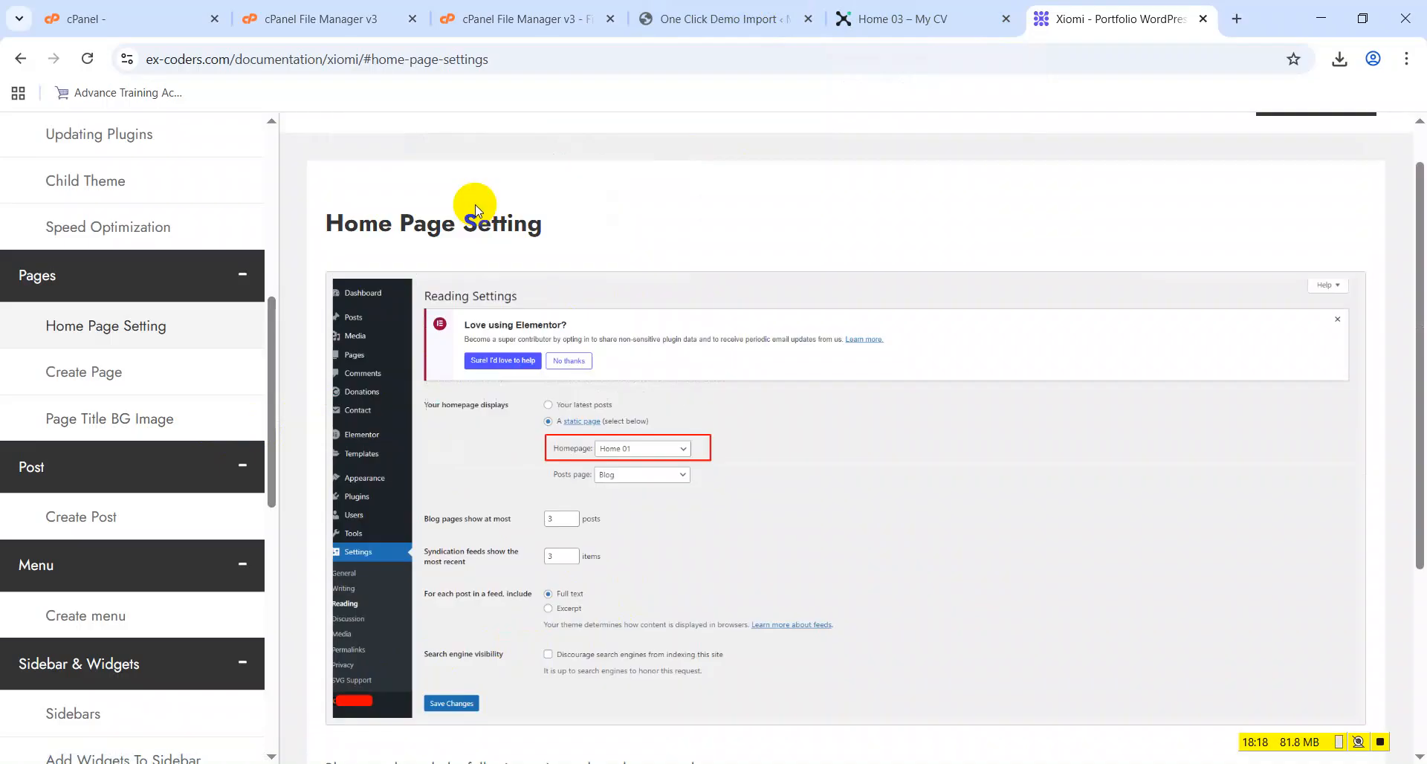
{"action": "scroll", "coordinate": [189, 267], "scroll_direction": "up", "scroll_amount": 1}
{"action": "scroll", "coordinate": [189, 268], "scroll_direction": "up", "scroll_amount": 5}
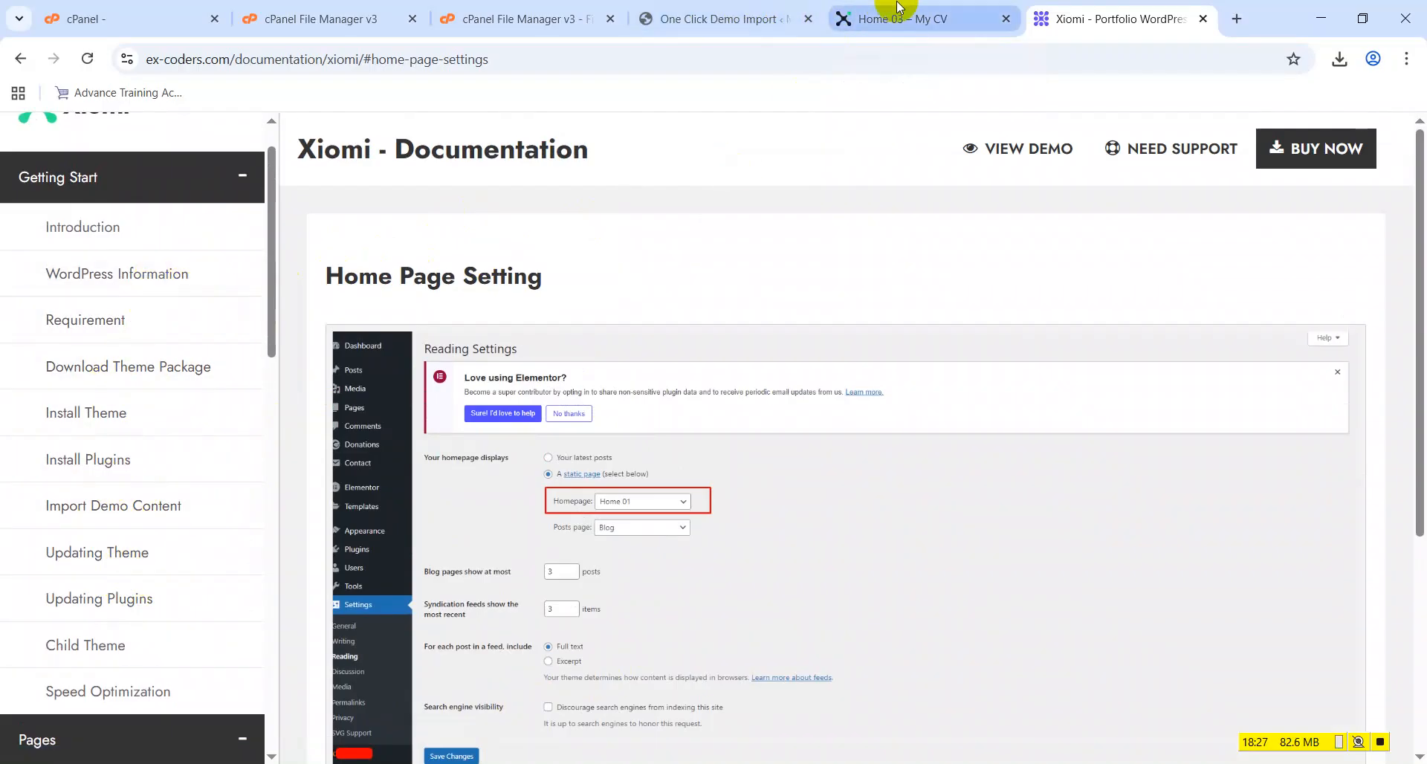
{"action": "left_click", "coordinate": [878, 19]}
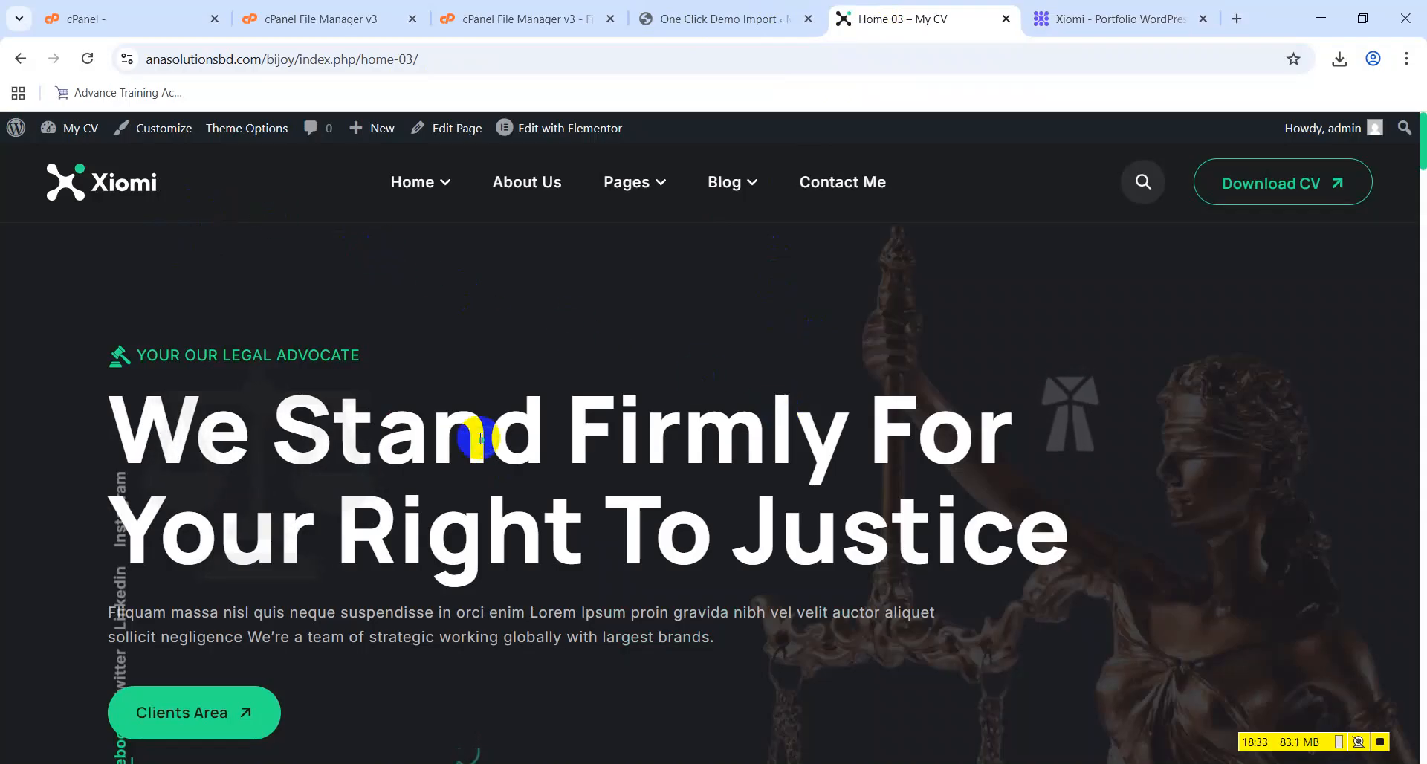
- Scroll through the Home 03 lawyer demo page to the footer and back up to the header
{"action": "scroll", "coordinate": [320, 444], "scroll_direction": "down", "scroll_amount": 12}
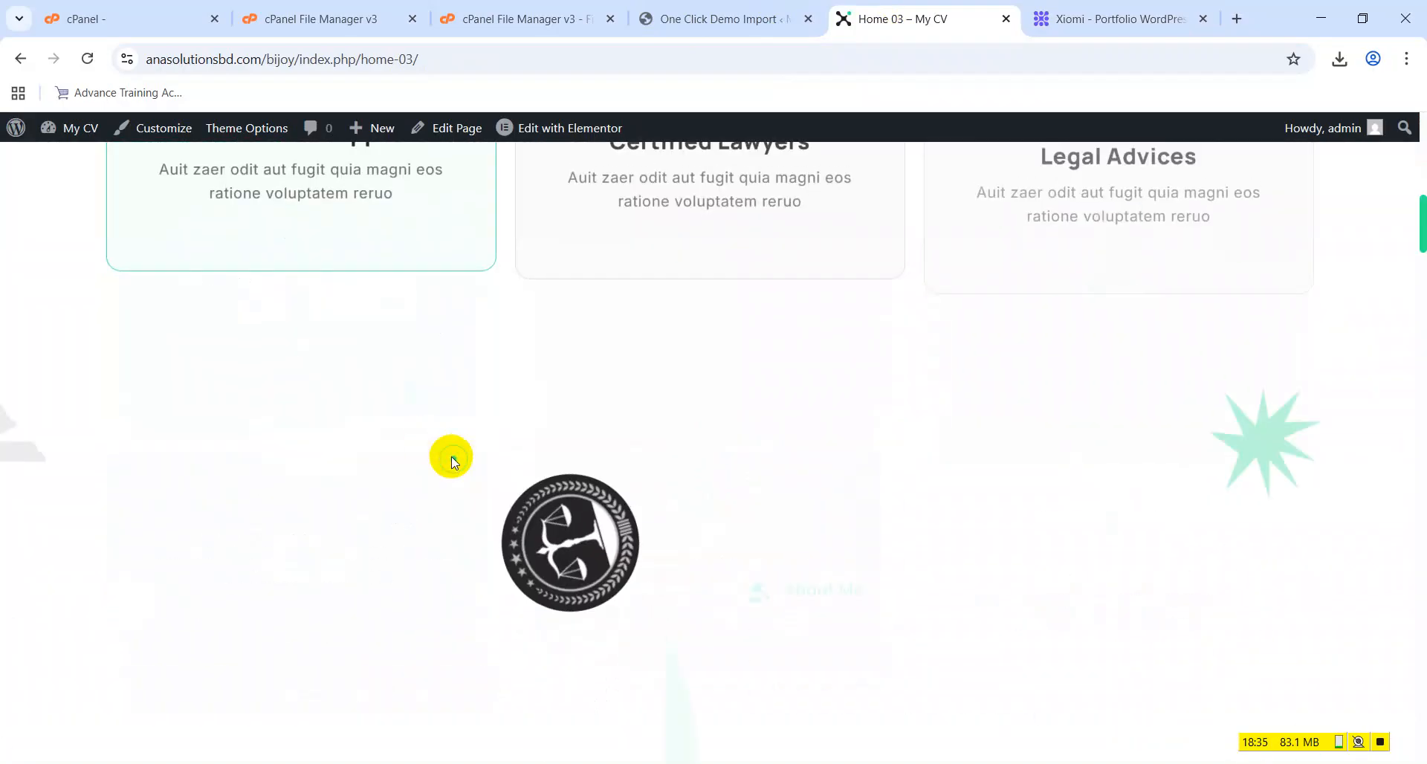
{"action": "scroll", "coordinate": [417, 443], "scroll_direction": "down", "scroll_amount": 12}
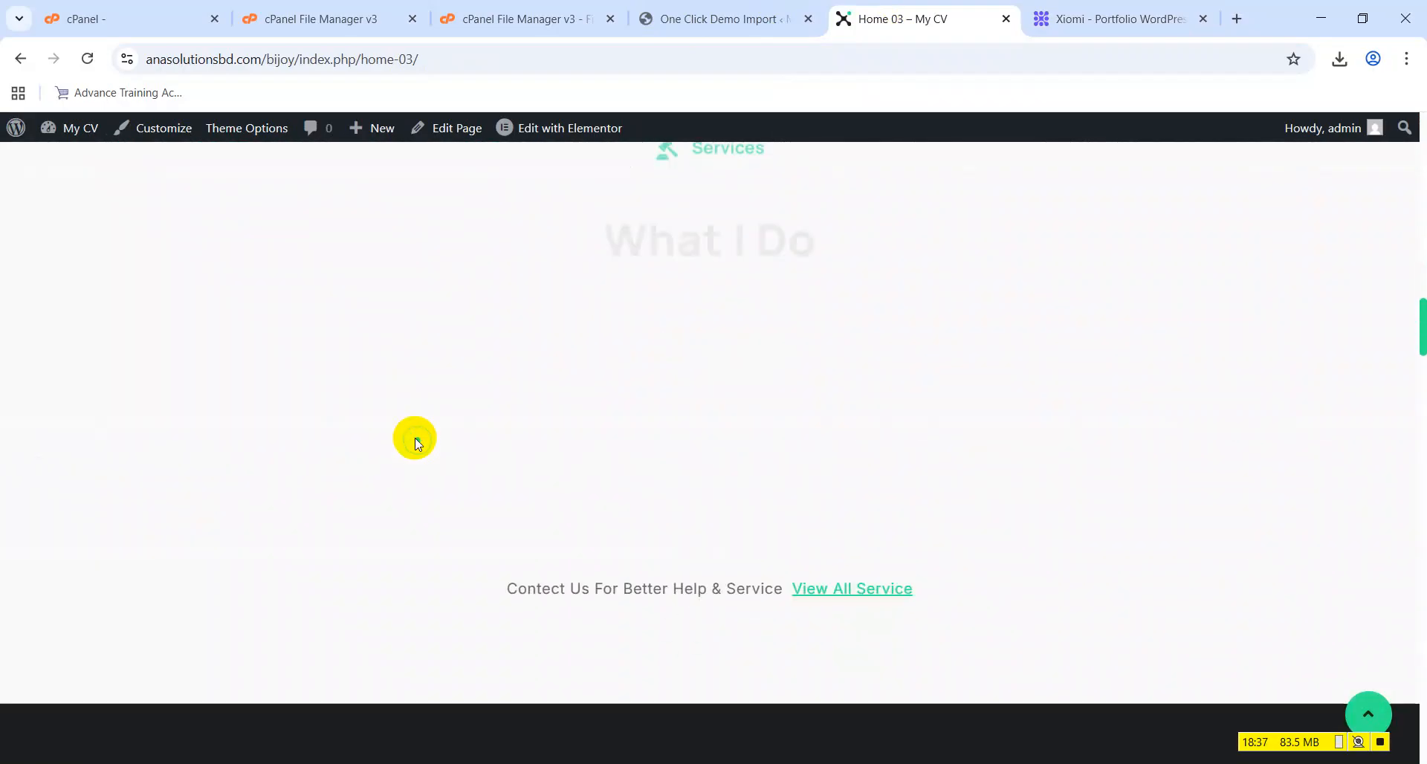
{"action": "scroll", "coordinate": [415, 444], "scroll_direction": "down", "scroll_amount": 12}
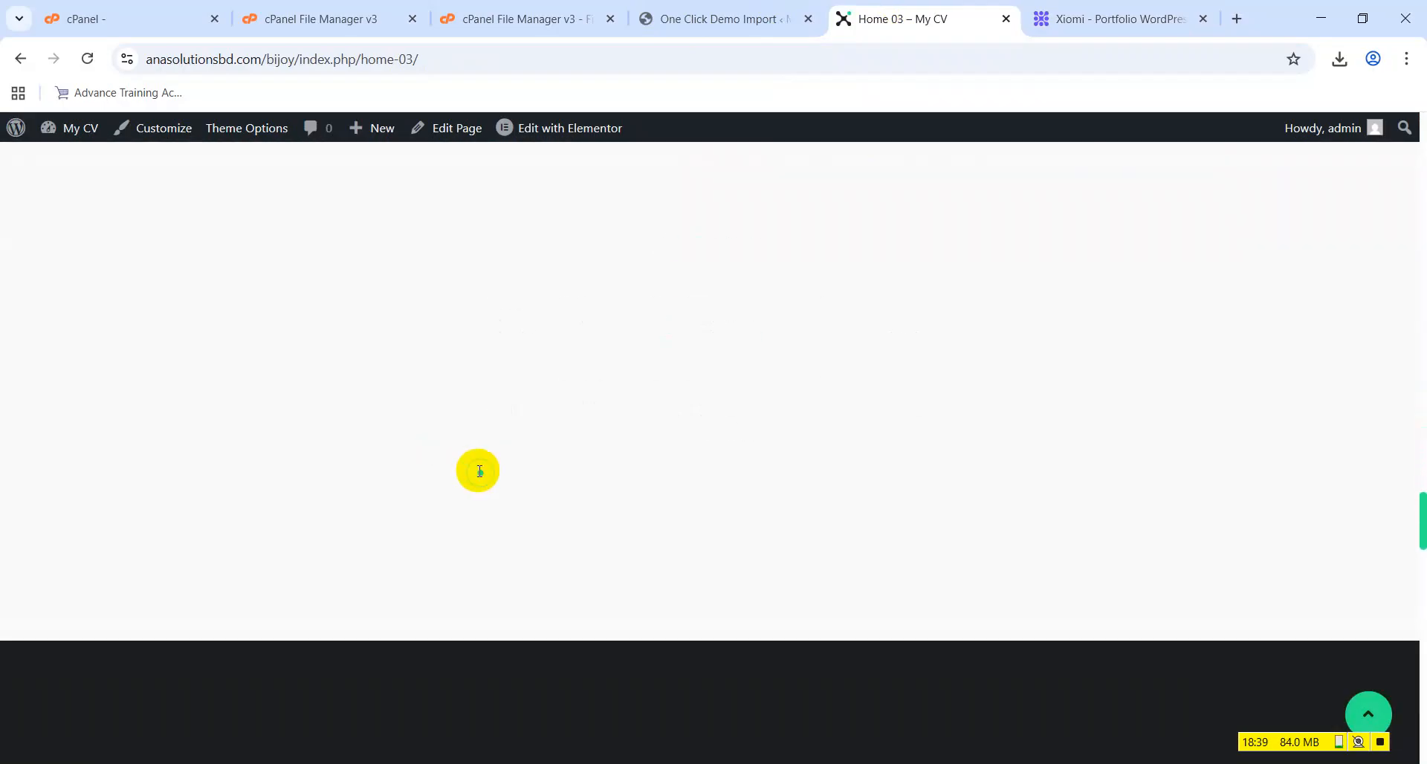
{"action": "scroll", "coordinate": [479, 470], "scroll_direction": "down", "scroll_amount": 12}
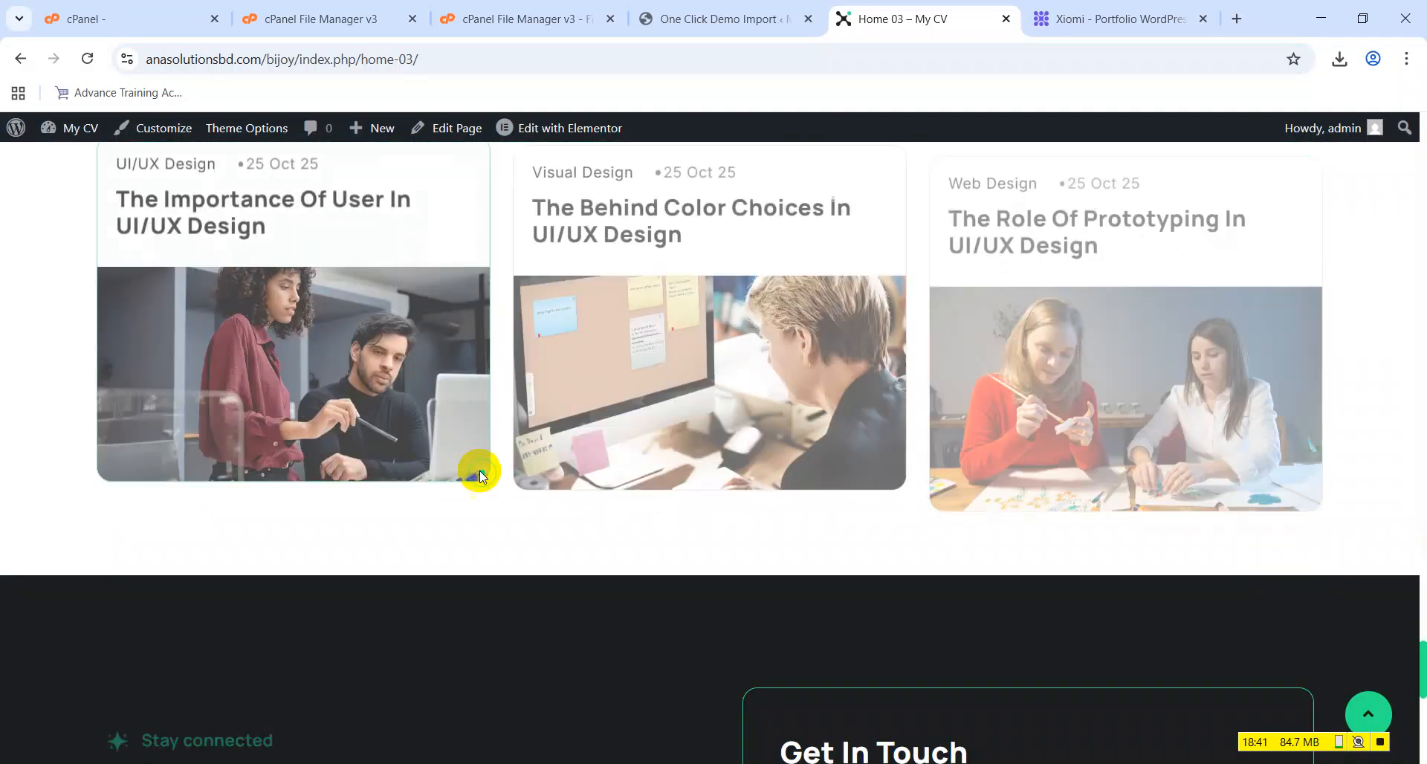
{"action": "scroll", "coordinate": [479, 470], "scroll_direction": "down", "scroll_amount": 10}
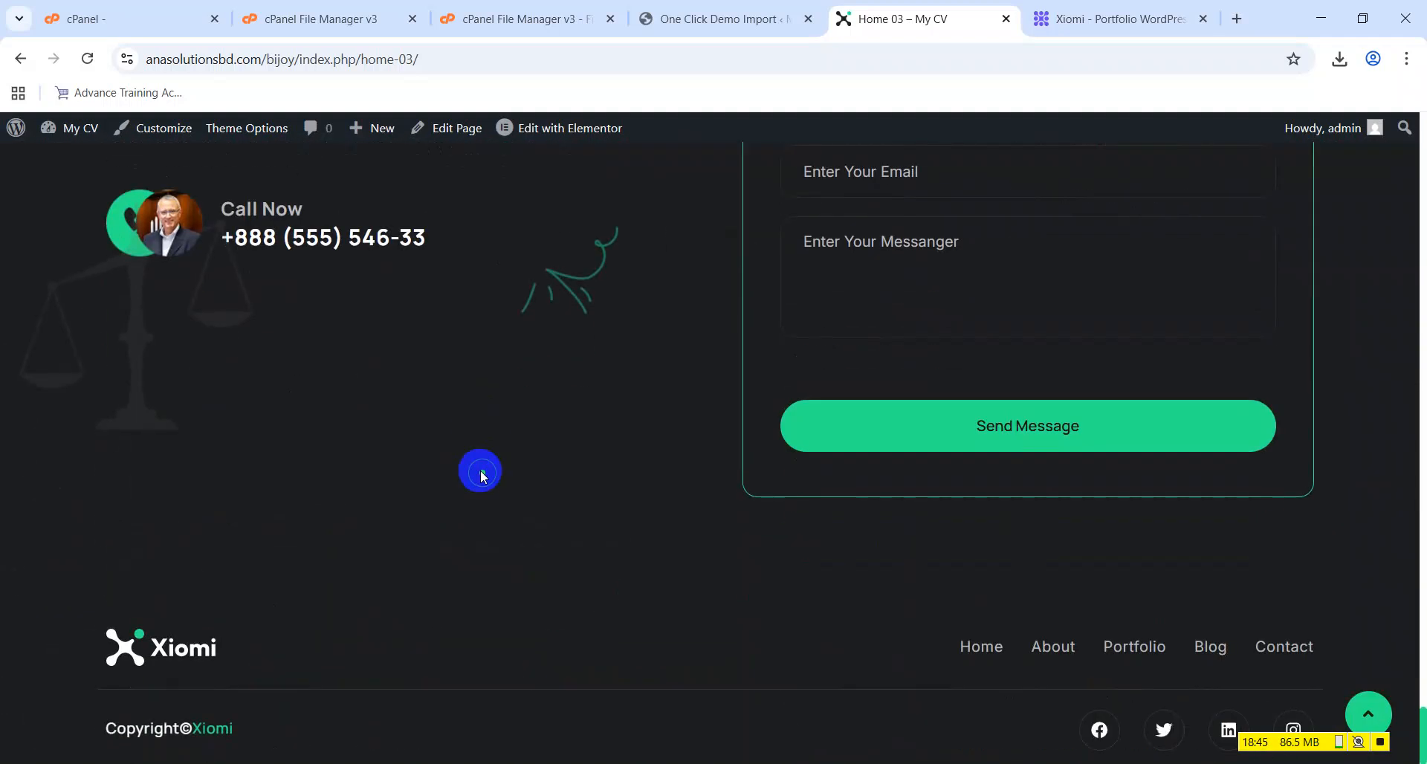
{"action": "scroll", "coordinate": [482, 476], "scroll_direction": "up", "scroll_amount": 15}
{"action": "scroll", "coordinate": [480, 474], "scroll_direction": "up", "scroll_amount": 7}
{"action": "scroll", "coordinate": [480, 476], "scroll_direction": "down", "scroll_amount": 11}
{"action": "scroll", "coordinate": [480, 476], "scroll_direction": "up", "scroll_amount": 3}
{"action": "left_click_drag", "start_coordinate": [481, 413], "coordinate": [465, 409]}
{"action": "scroll", "coordinate": [709, 436], "scroll_direction": "down", "scroll_amount": 8}
{"action": "scroll", "coordinate": [639, 428], "scroll_direction": "up", "scroll_amount": 13}
{"action": "scroll", "coordinate": [602, 437], "scroll_direction": "up", "scroll_amount": 15}
{"action": "scroll", "coordinate": [602, 438], "scroll_direction": "up", "scroll_amount": 10}
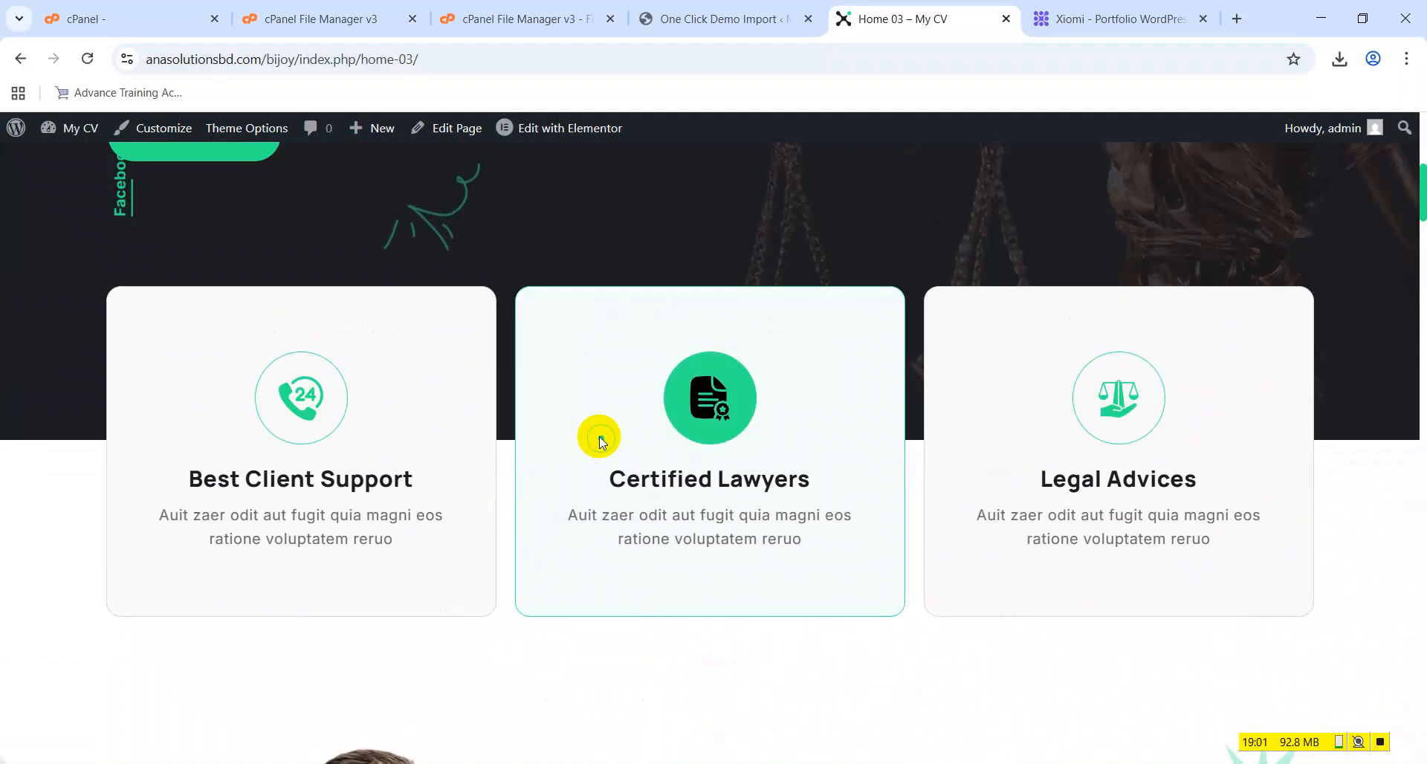
{"action": "scroll", "coordinate": [599, 436], "scroll_direction": "up", "scroll_amount": 8}
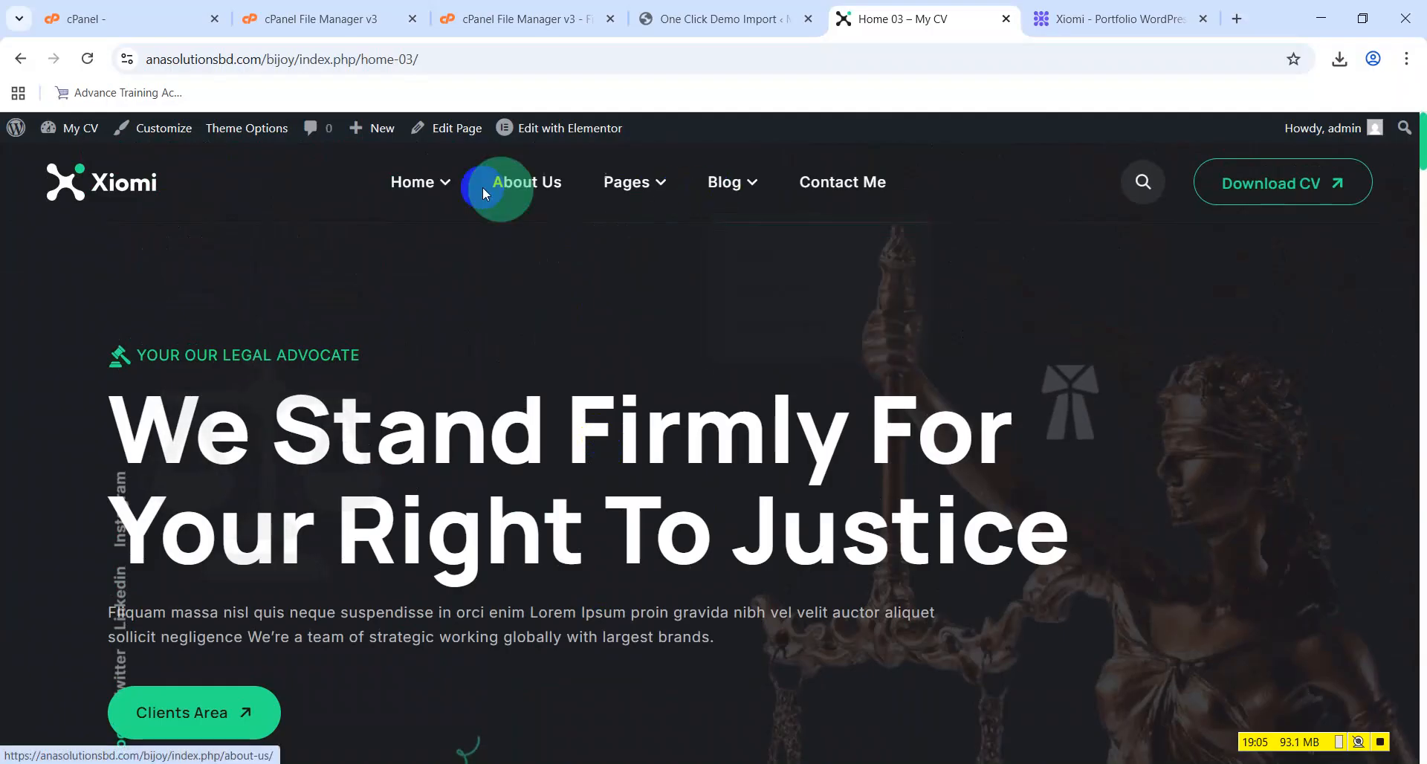
- Open the About Us page, close the Xiomi documentation, and return to the 'Import Complete!' screen
{"action": "mouse_move", "coordinate": [410, 186]}
{"action": "left_click", "coordinate": [539, 189]}
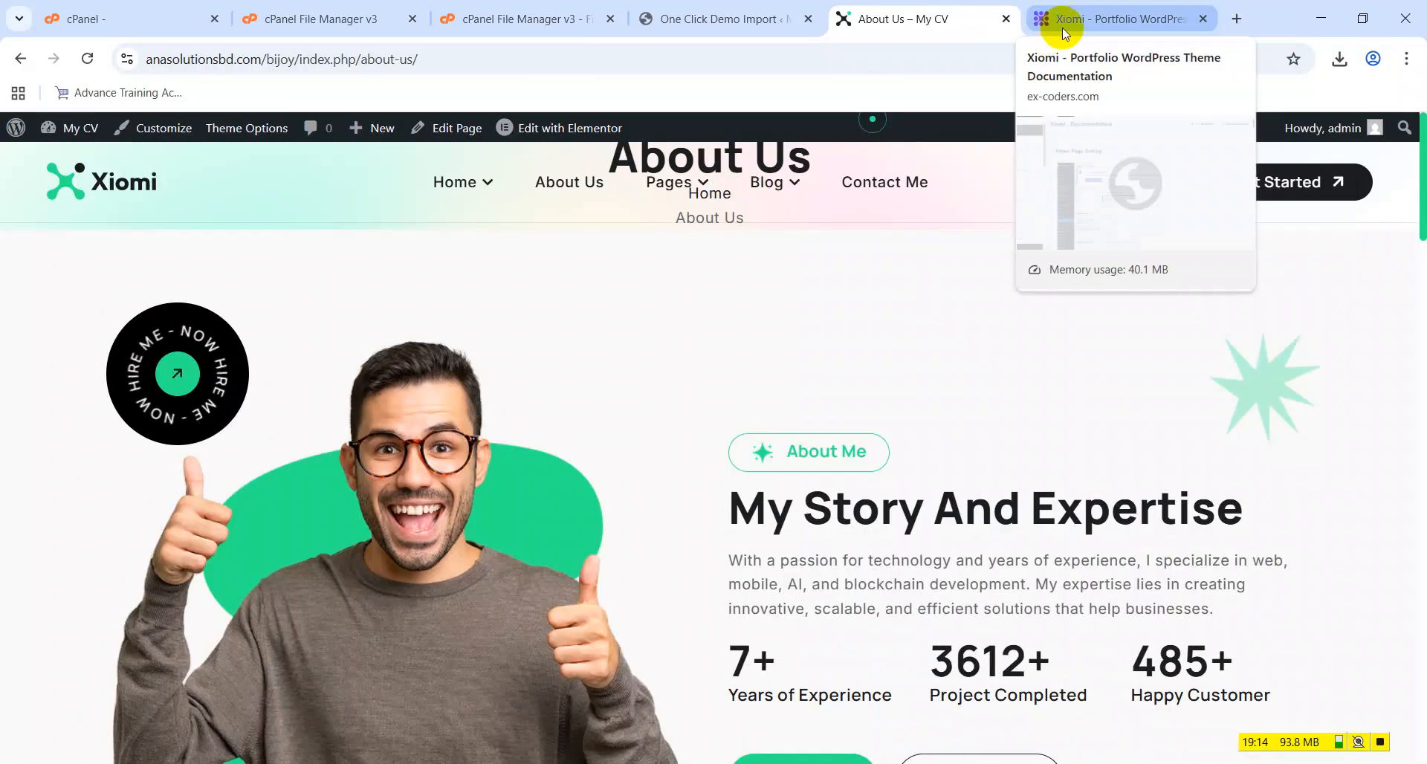
{"action": "left_click", "coordinate": [1035, 20]}
{"action": "scroll", "coordinate": [127, 327], "scroll_direction": "down", "scroll_amount": 6}
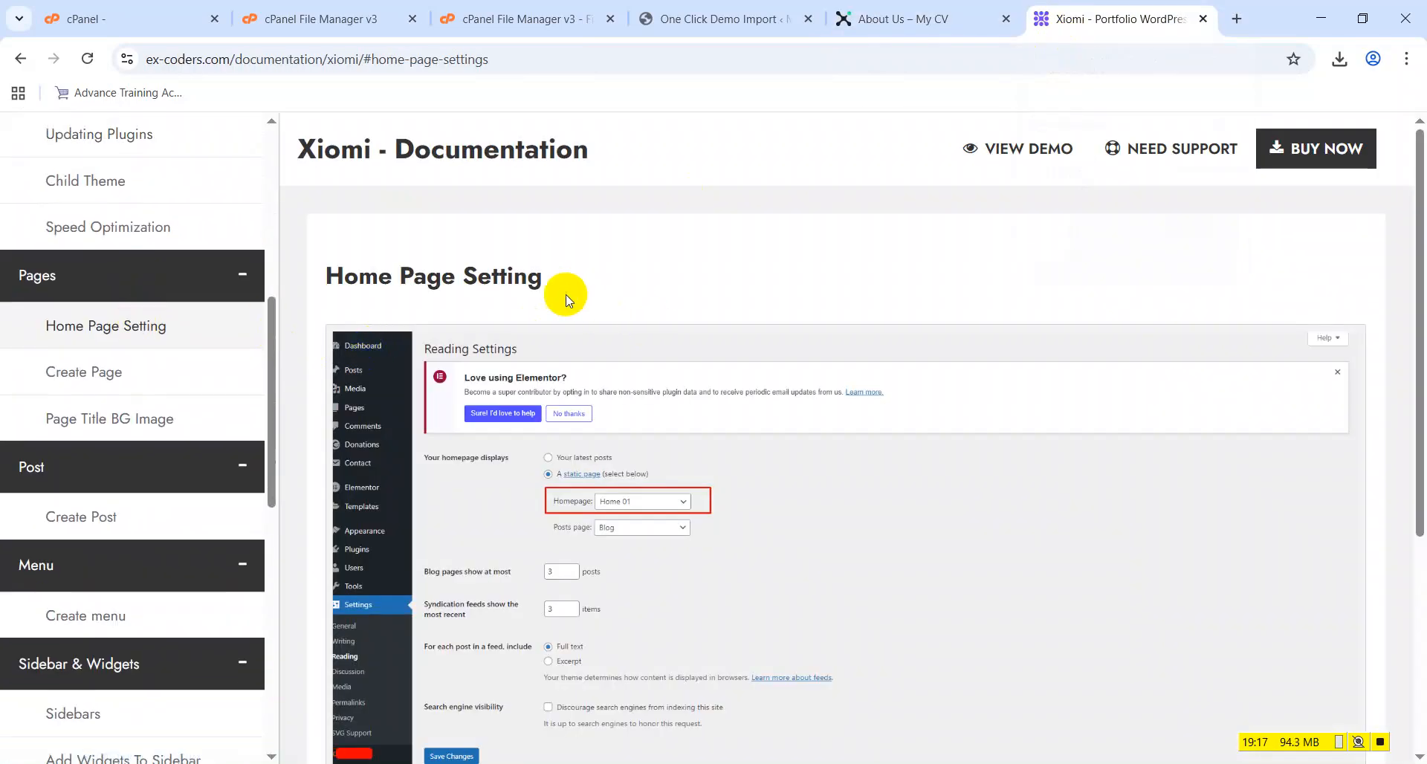
{"action": "left_click", "coordinate": [1203, 20]}
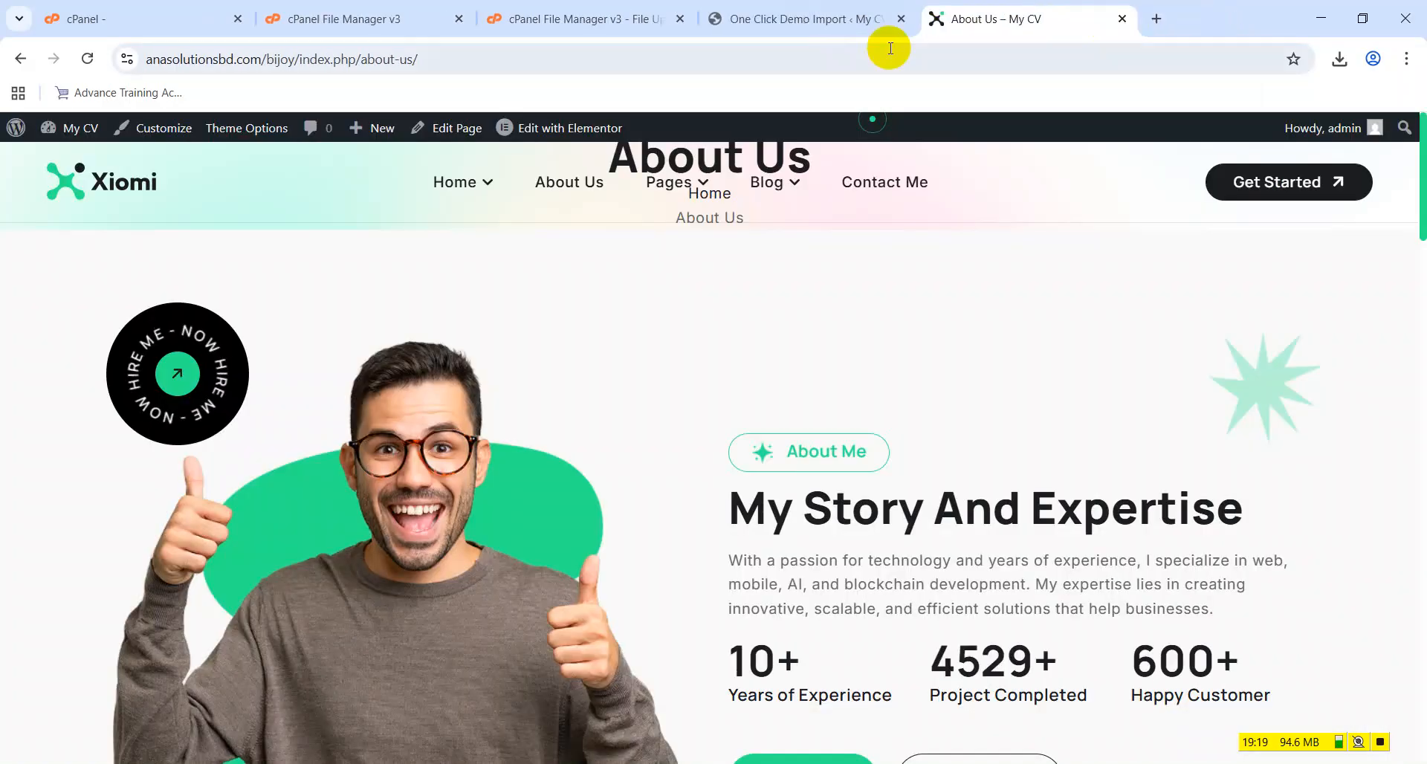
{"action": "left_click", "coordinate": [747, 22]}
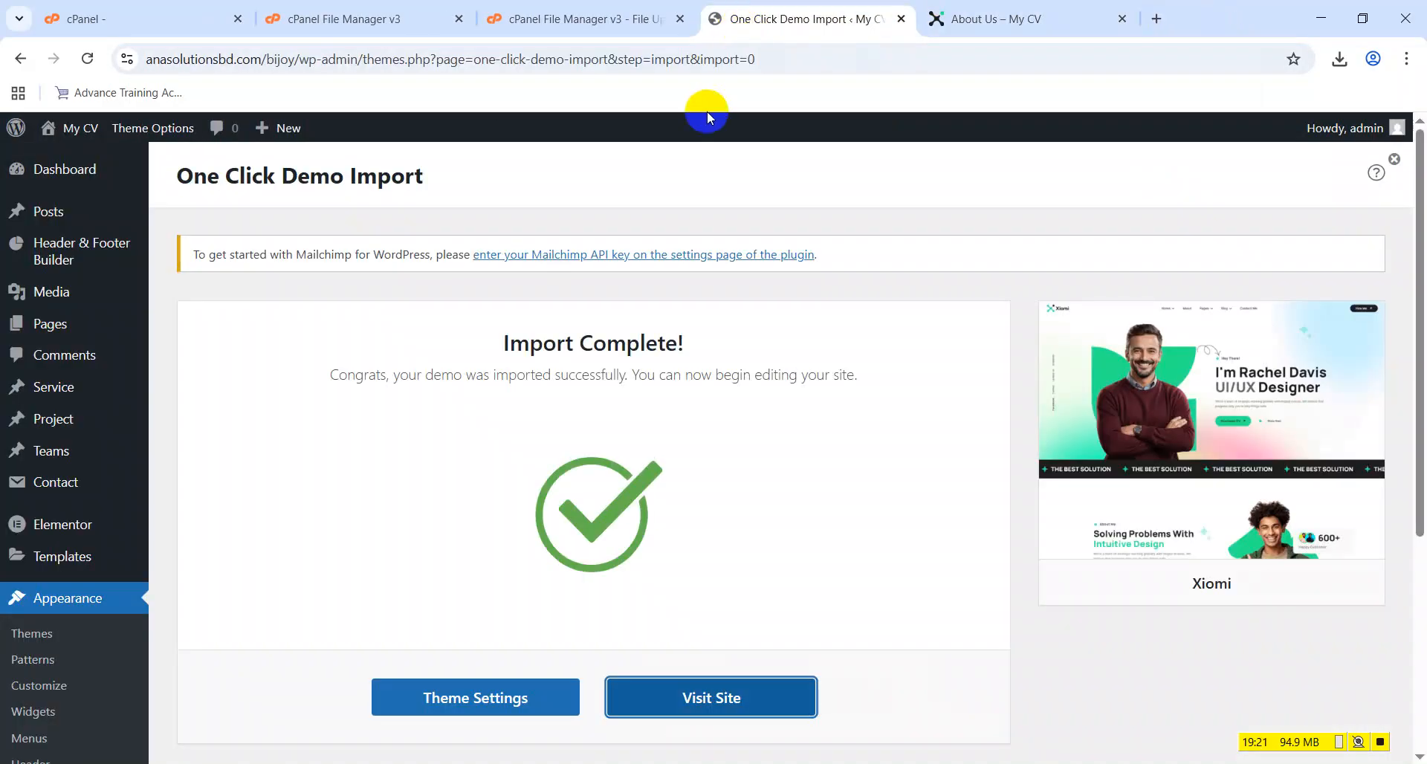
- List the Header & Footer Builder templates Header 01–03 and Footer 01–03, briefly checking About Us
{"action": "left_click", "coordinate": [123, 253]}
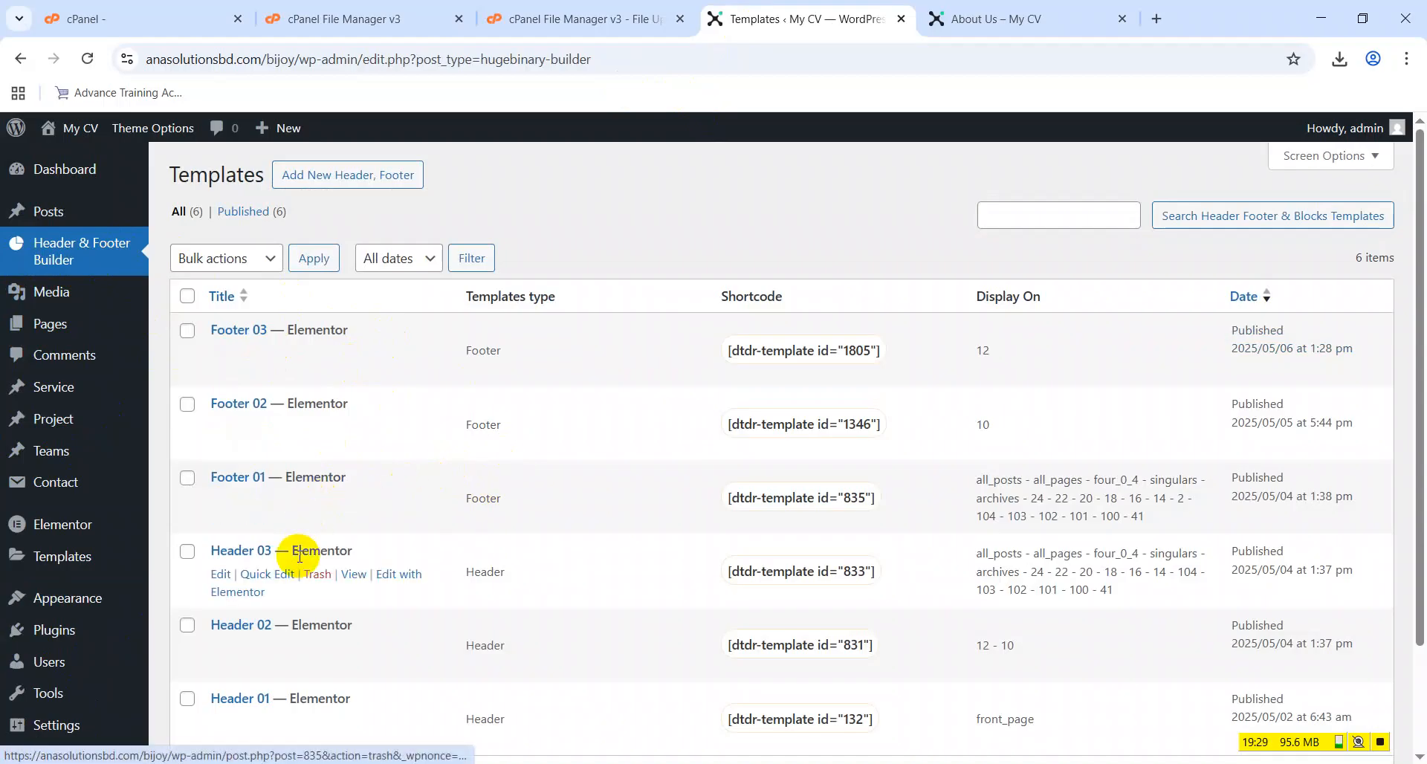
{"action": "scroll", "coordinate": [296, 557], "scroll_direction": "down", "scroll_amount": 2}
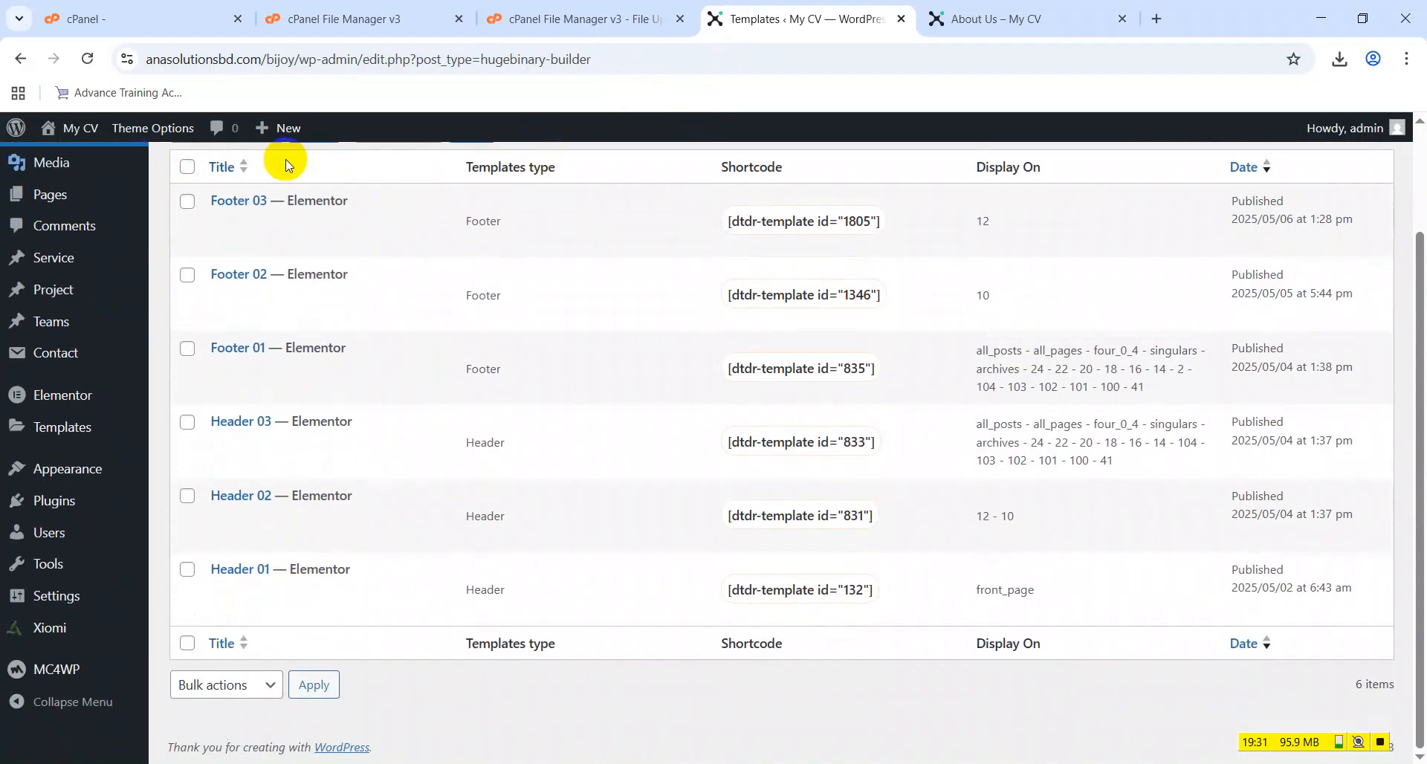
{"action": "left_click", "coordinate": [975, 10]}
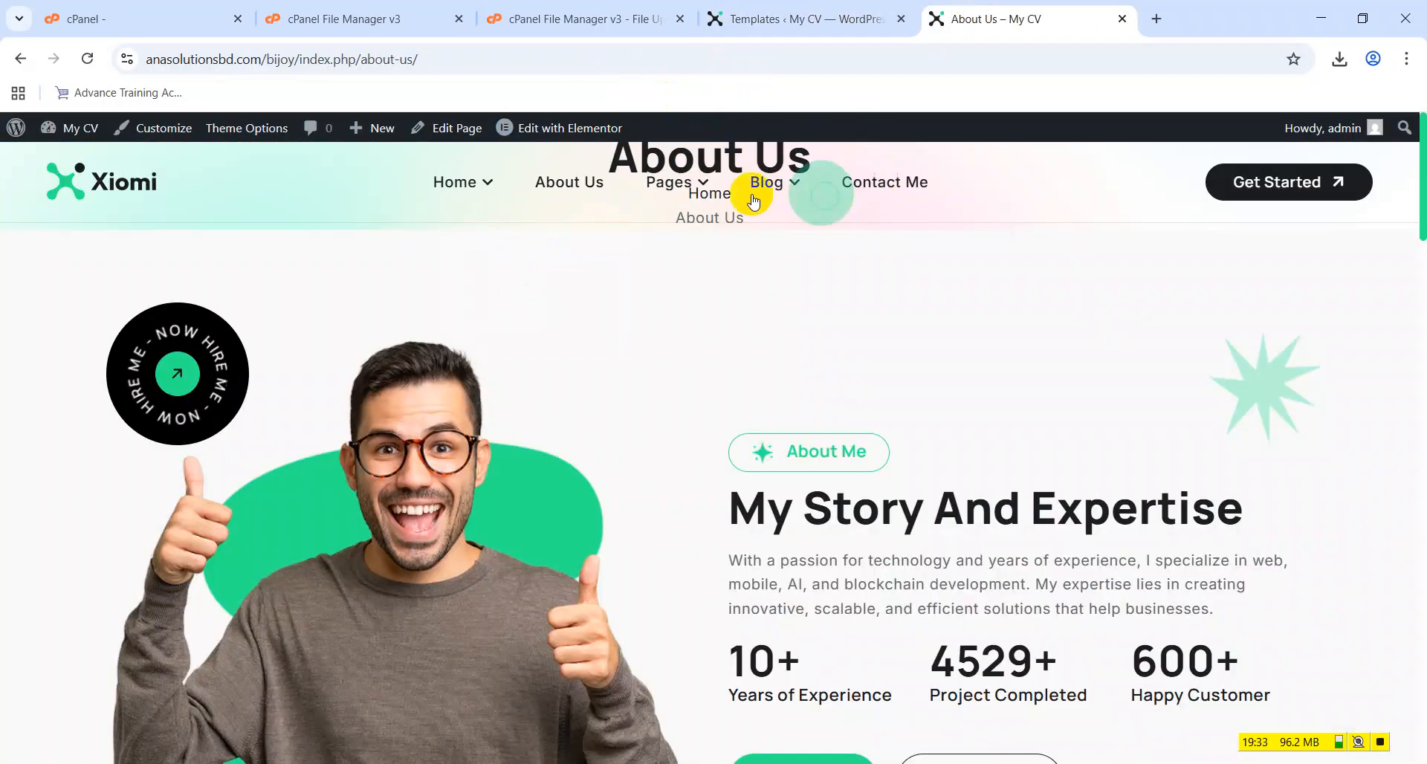
{"action": "left_click", "coordinate": [784, 22]}
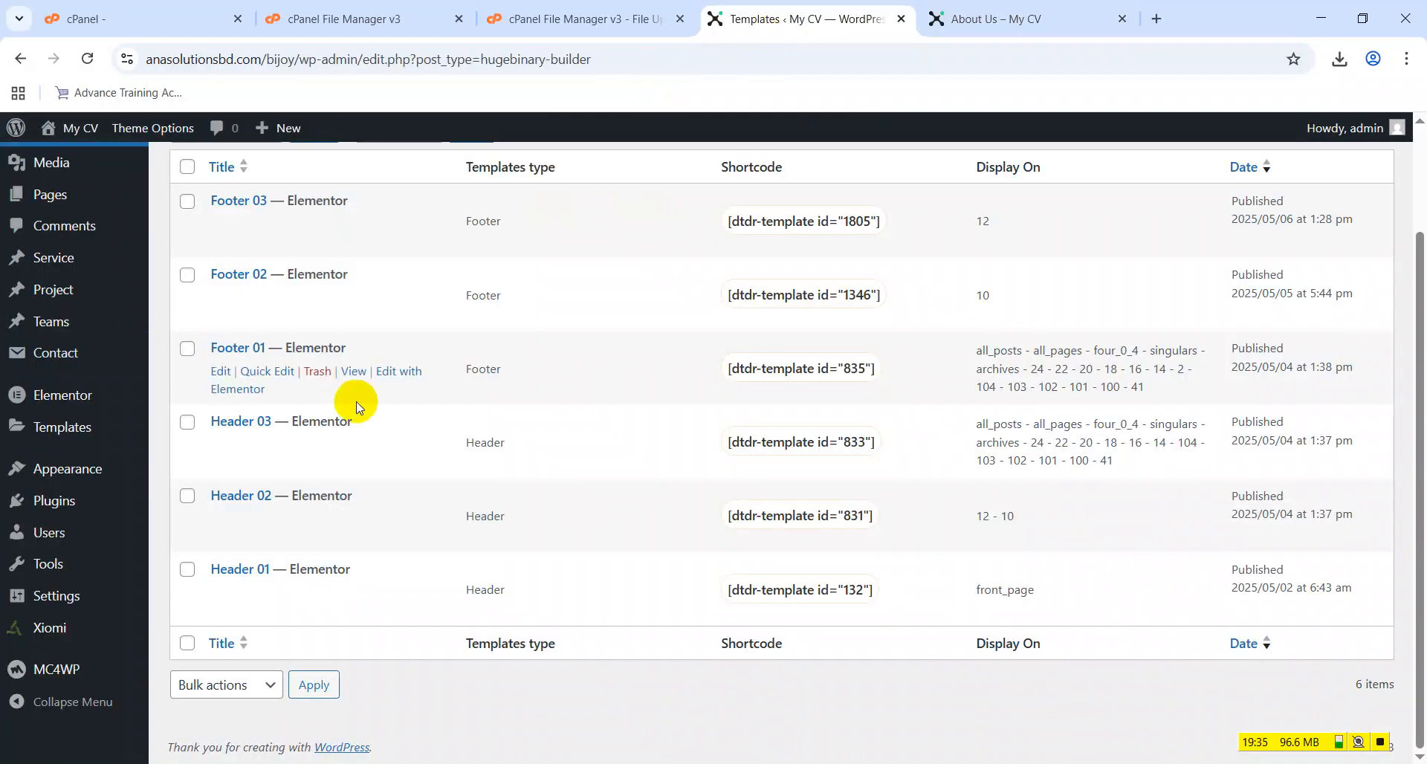
{"action": "scroll", "coordinate": [299, 416], "scroll_direction": "up", "scroll_amount": 2}
{"action": "mouse_move", "coordinate": [109, 335]}
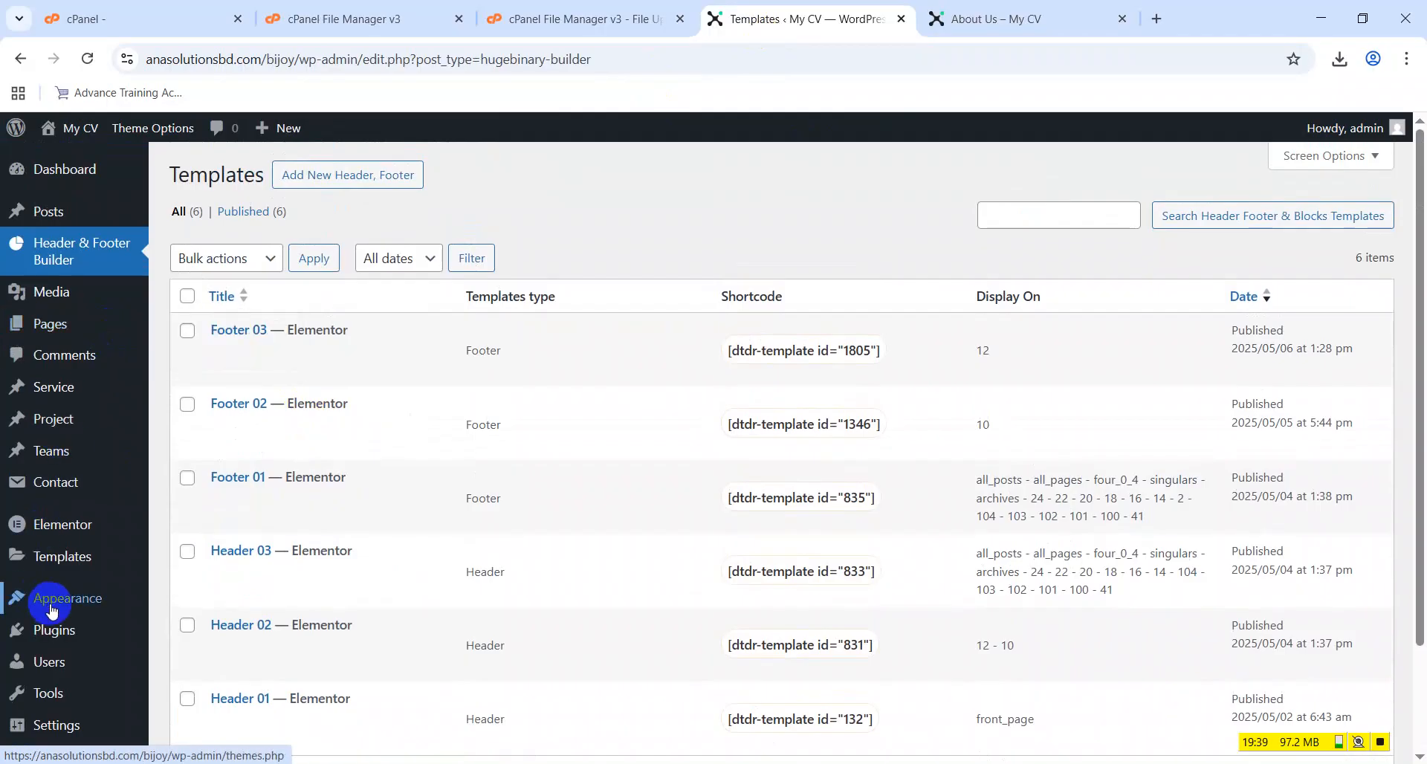
{"action": "mouse_move", "coordinate": [45, 600]}
{"action": "left_click", "coordinate": [199, 561]}
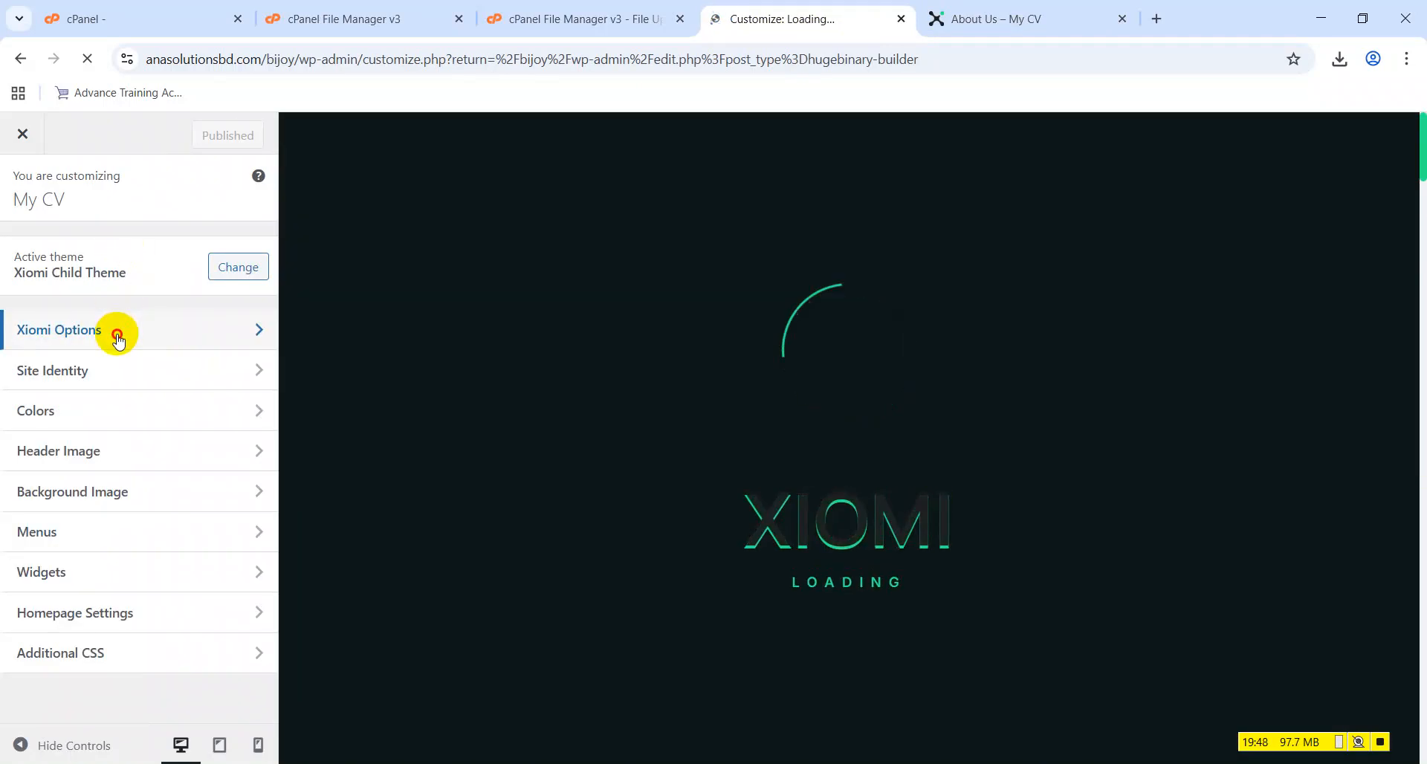
{"action": "left_click", "coordinate": [119, 333]}
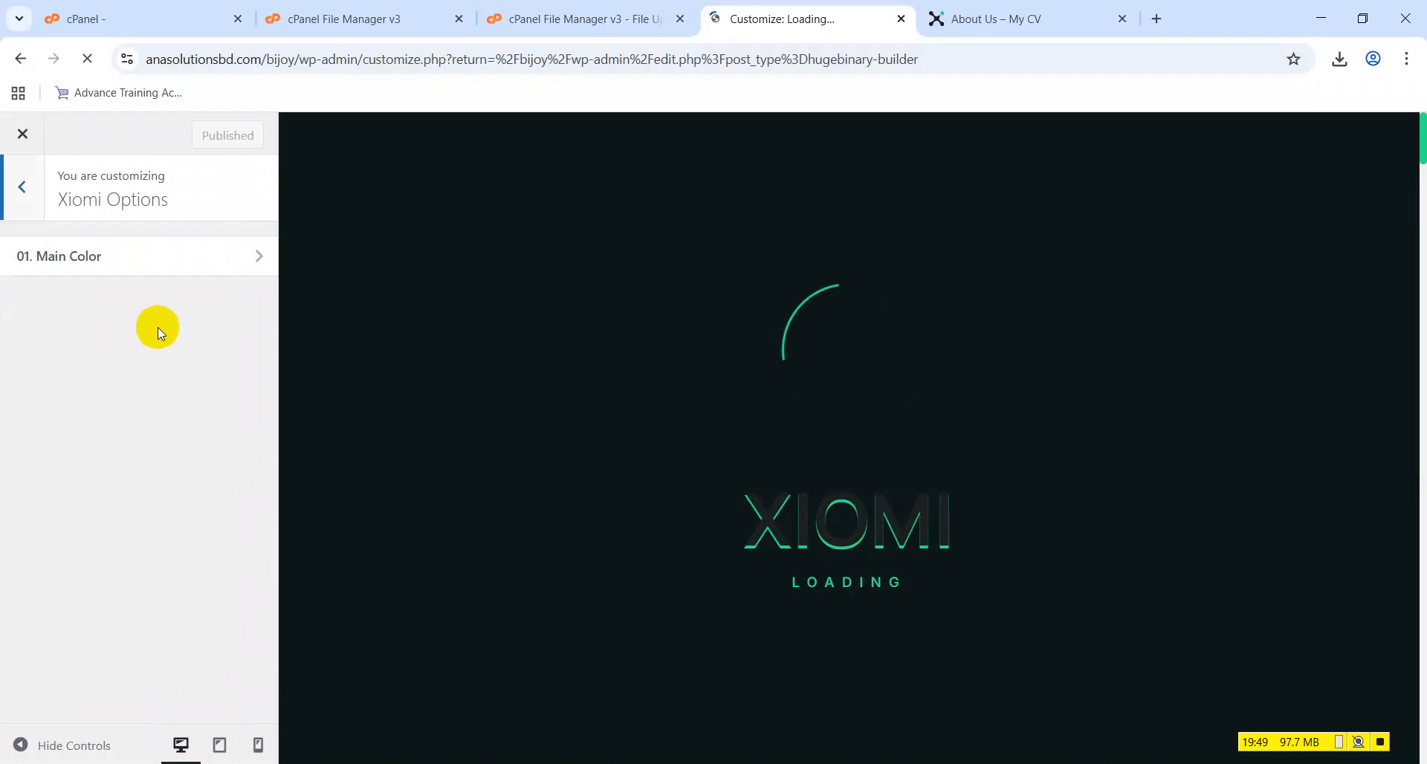
{"action": "left_click", "coordinate": [156, 254]}
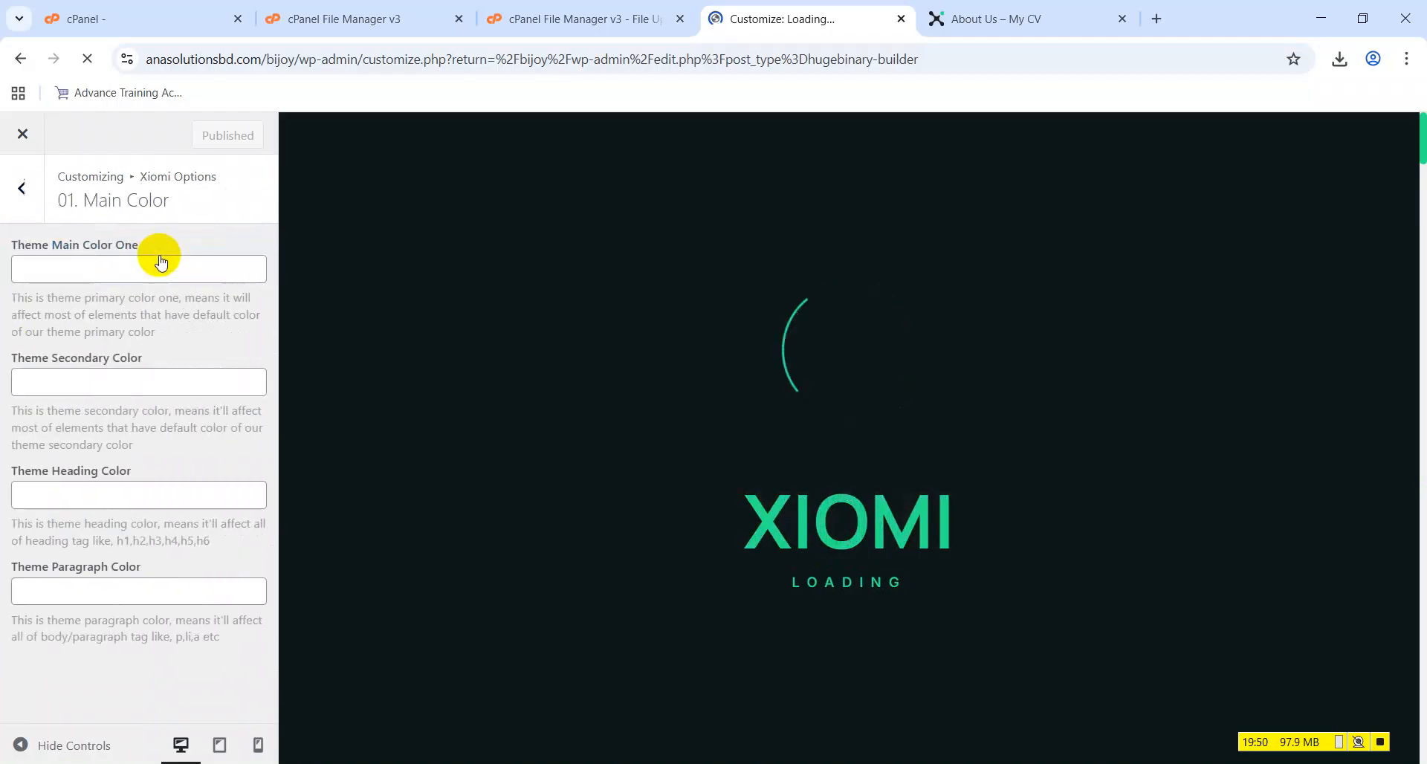
{"action": "left_click", "coordinate": [21, 192]}
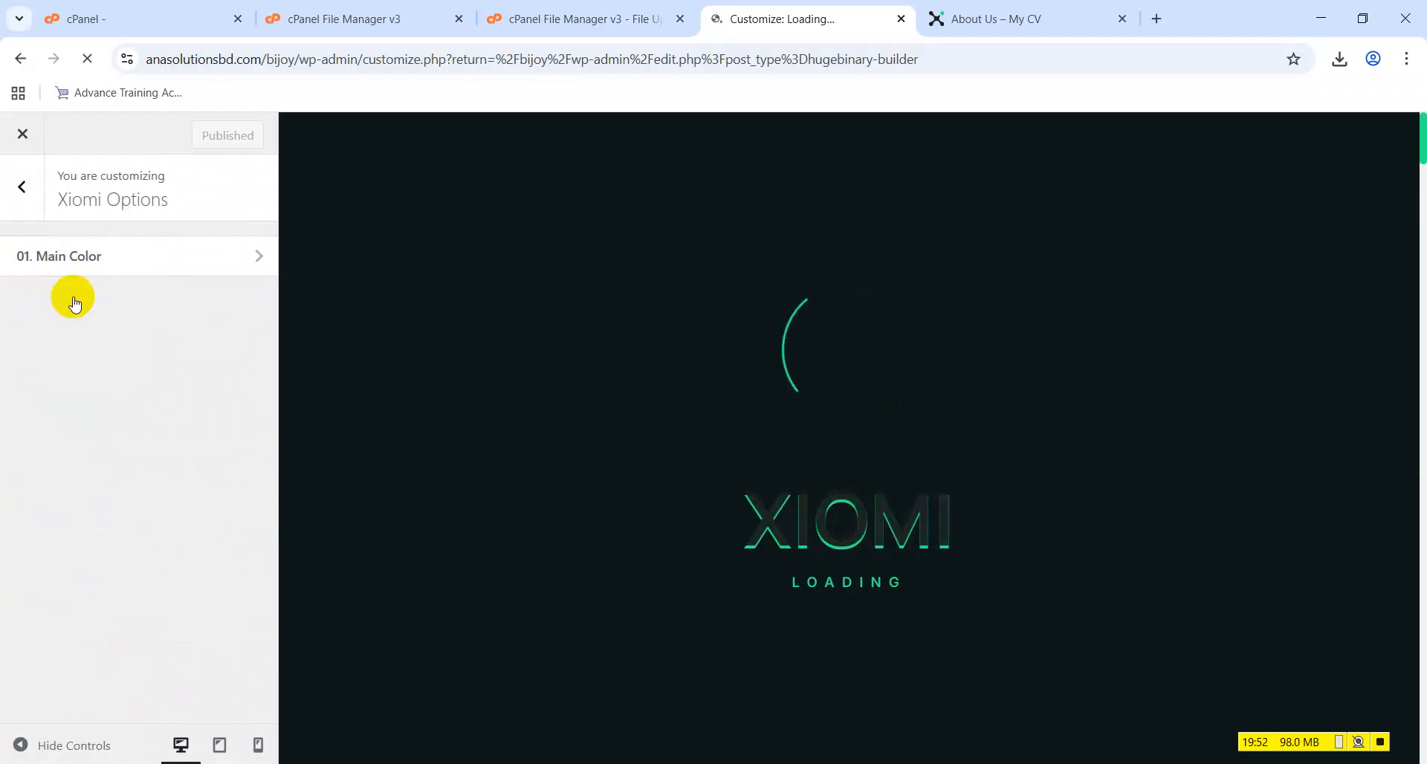
{"action": "left_click", "coordinate": [11, 179]}
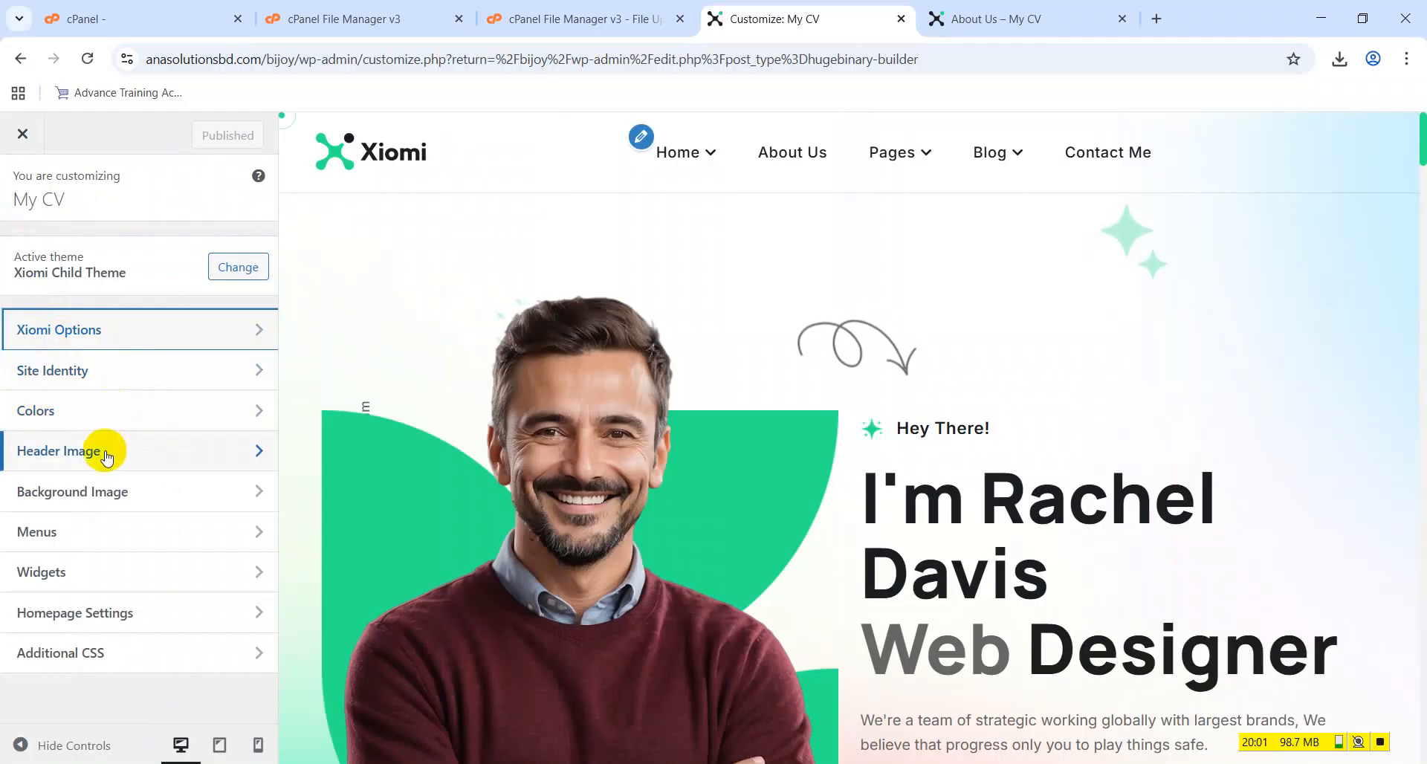
{"action": "left_click", "coordinate": [128, 613]}
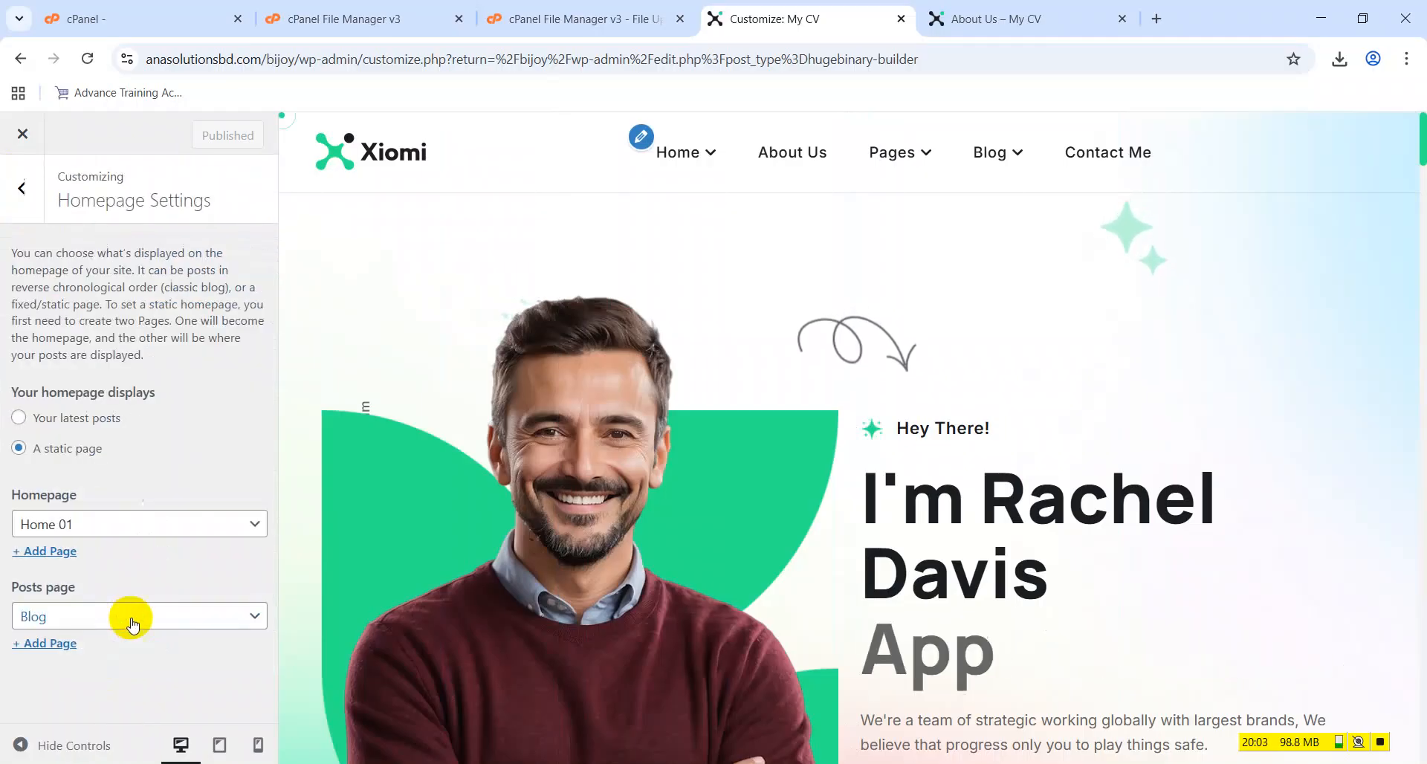
{"action": "left_click", "coordinate": [26, 202]}
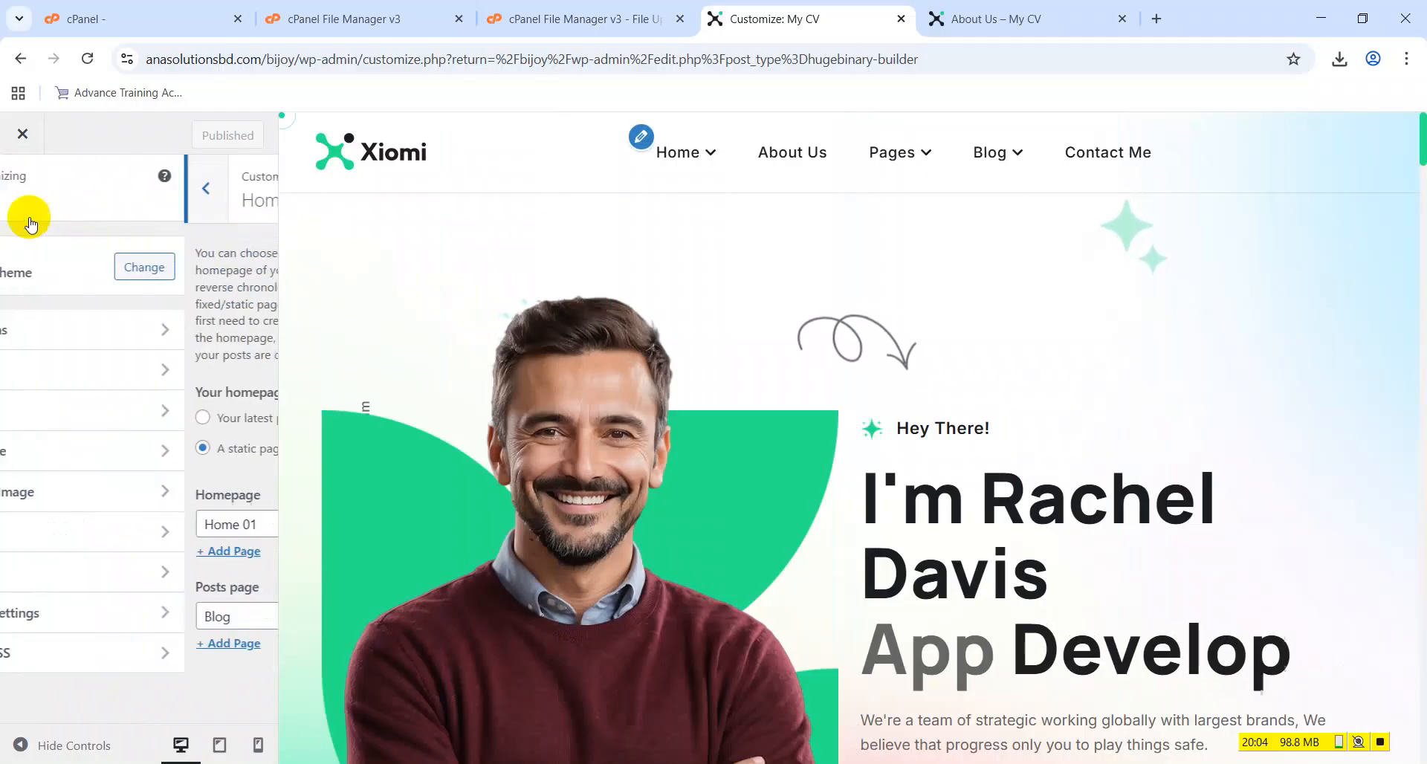
{"action": "left_click", "coordinate": [115, 587]}
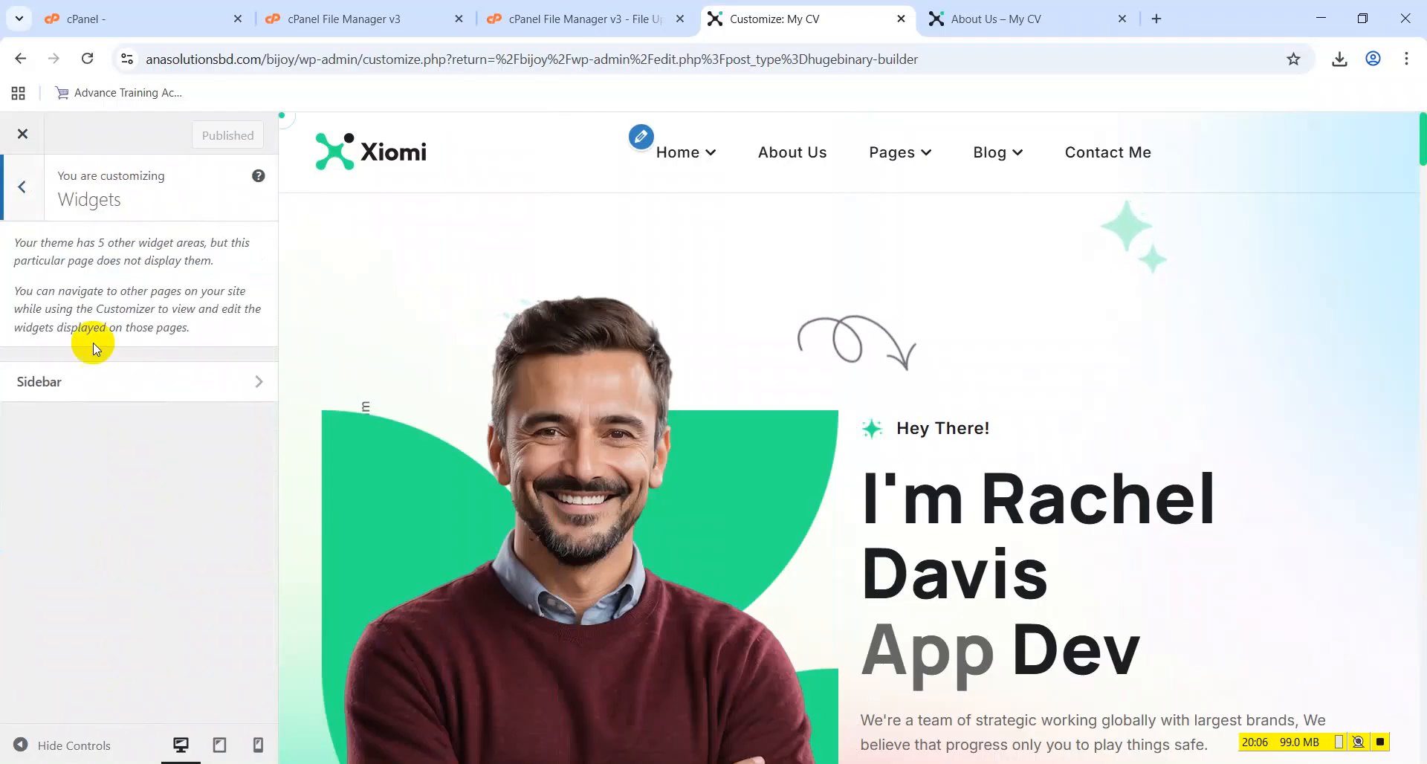
{"action": "left_click", "coordinate": [22, 188]}
{"action": "left_click", "coordinate": [98, 541]}
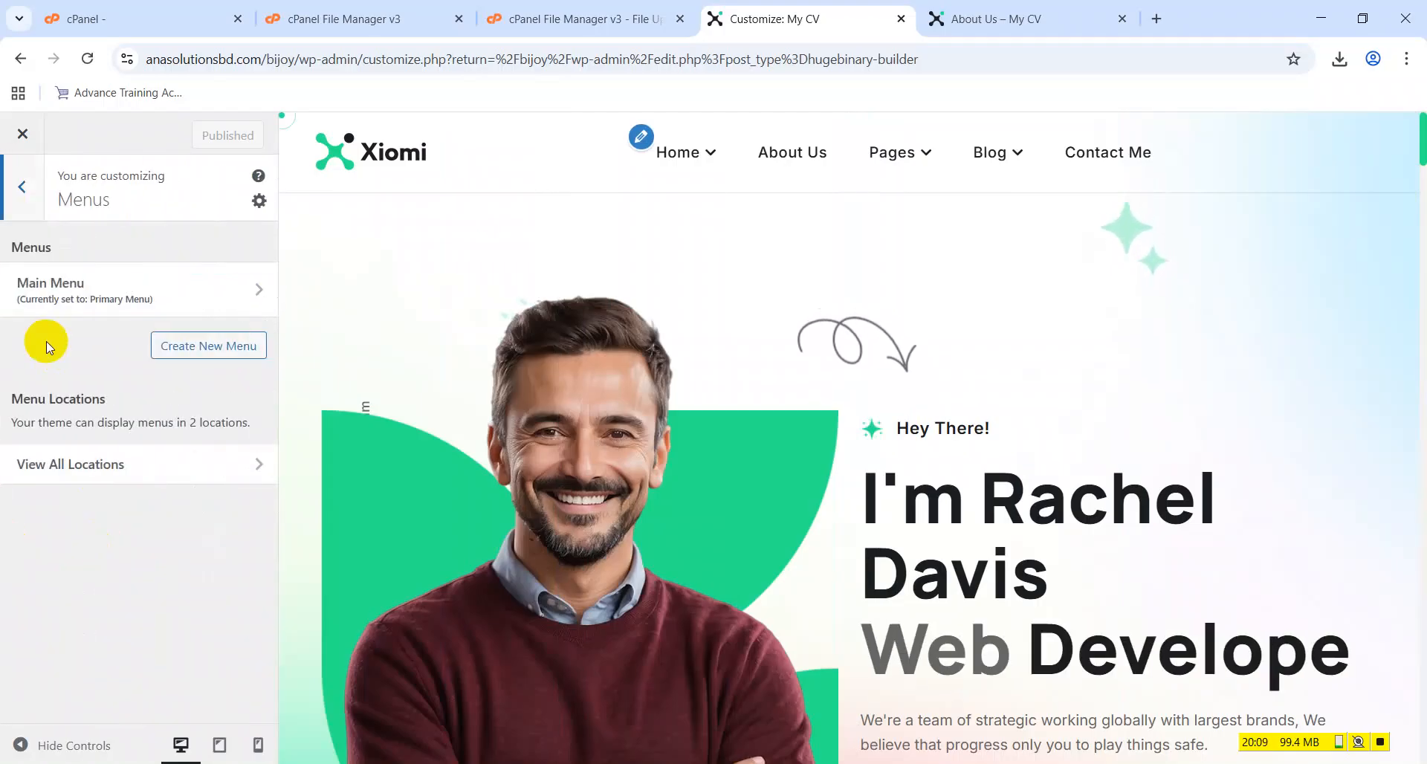
{"action": "left_click", "coordinate": [25, 196]}
{"action": "left_click", "coordinate": [110, 500]}
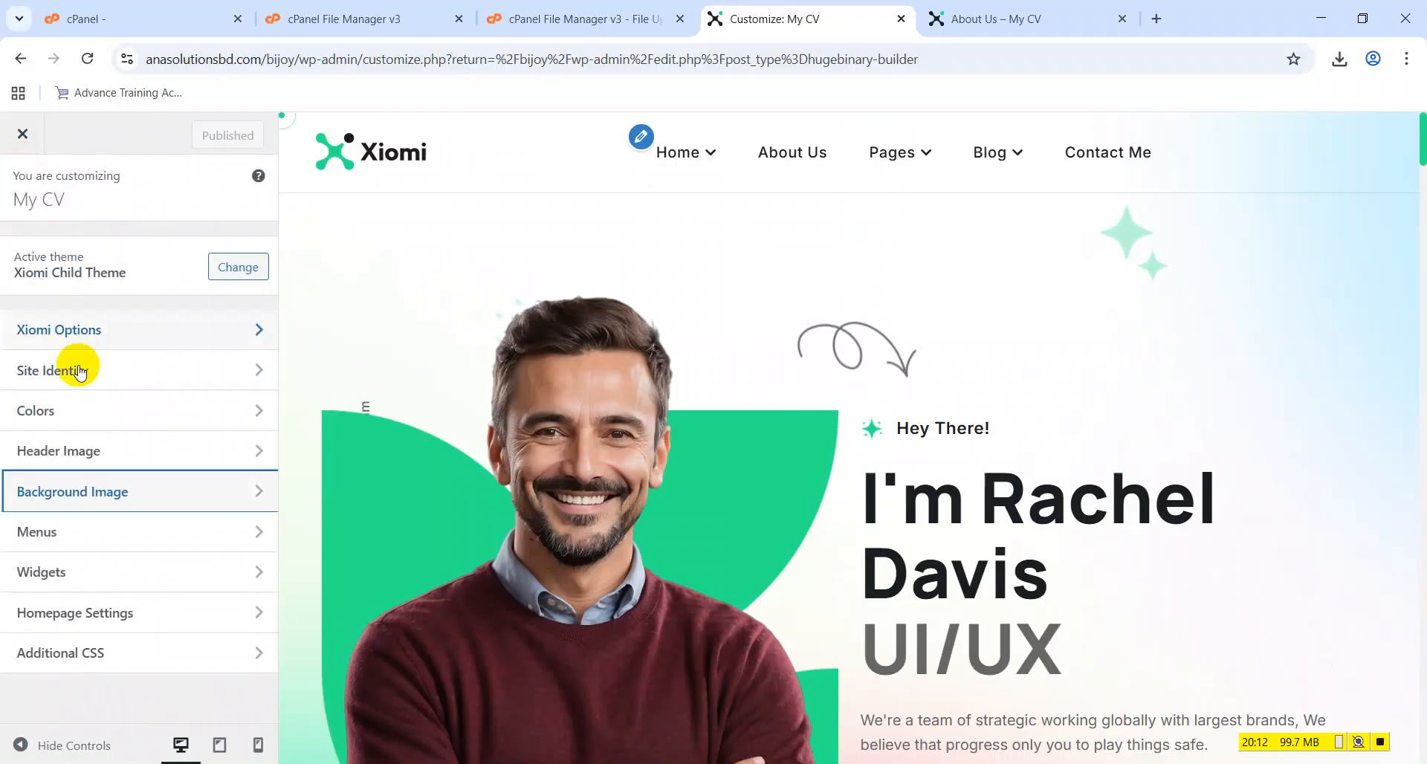
{"action": "left_click", "coordinate": [70, 450]}
{"action": "left_click", "coordinate": [21, 215]}
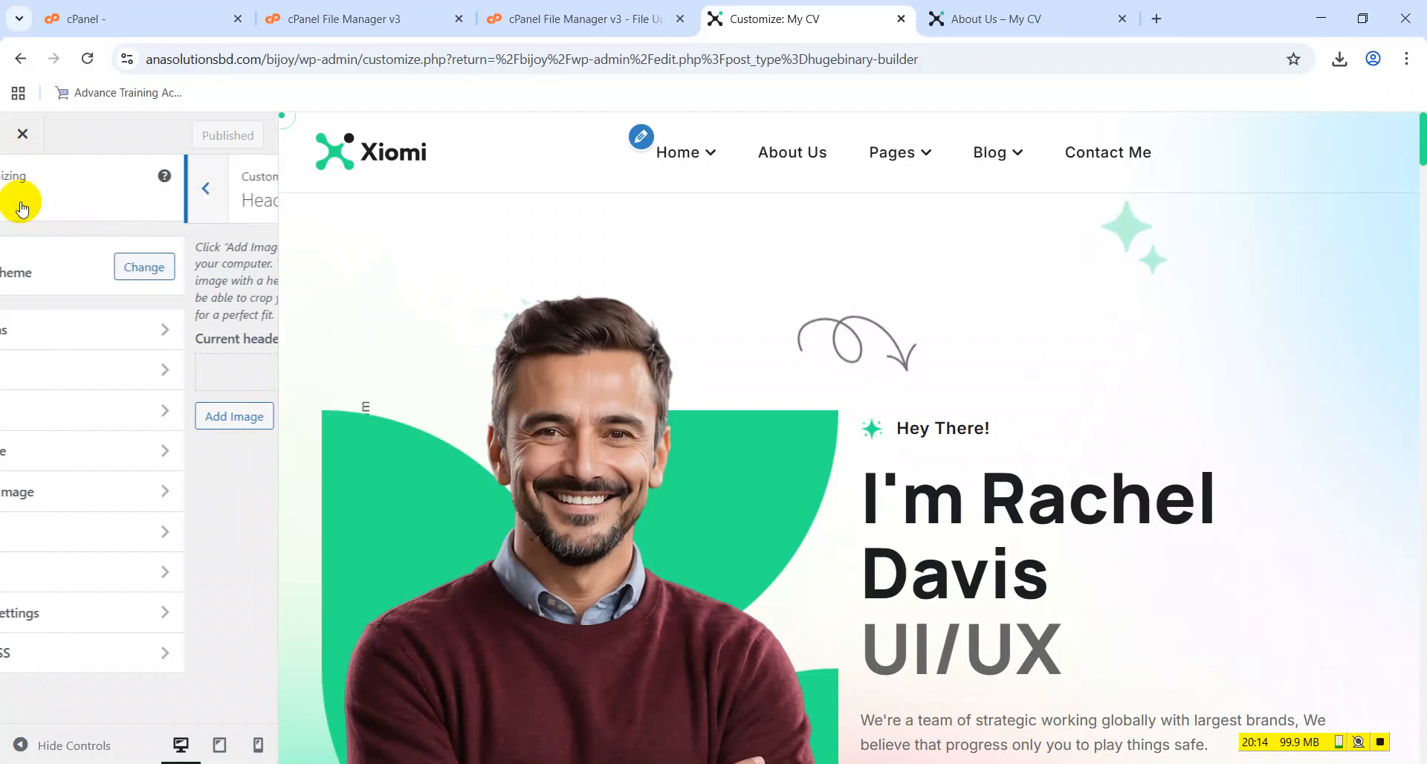
{"action": "left_click", "coordinate": [103, 412]}
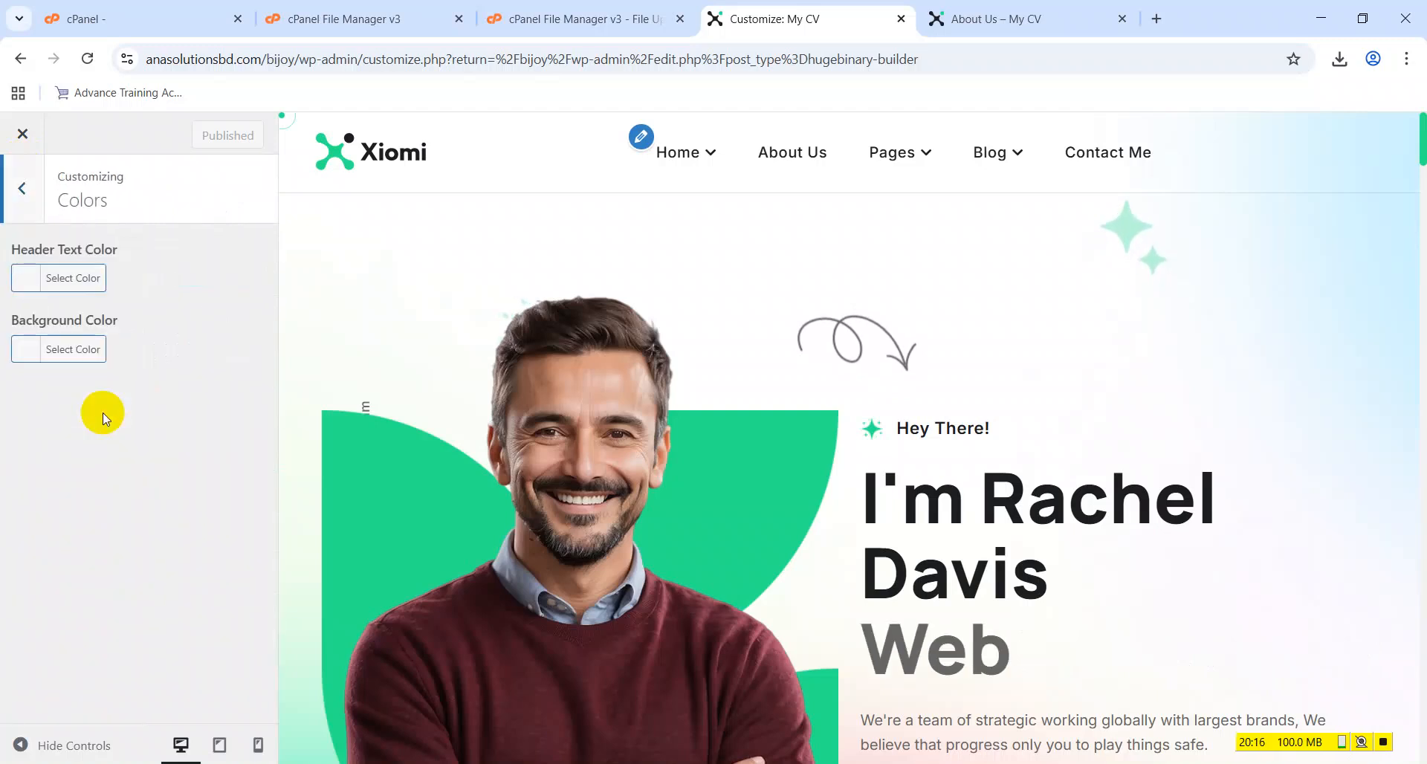
{"action": "left_click", "coordinate": [30, 195]}
{"action": "left_click", "coordinate": [65, 386]}
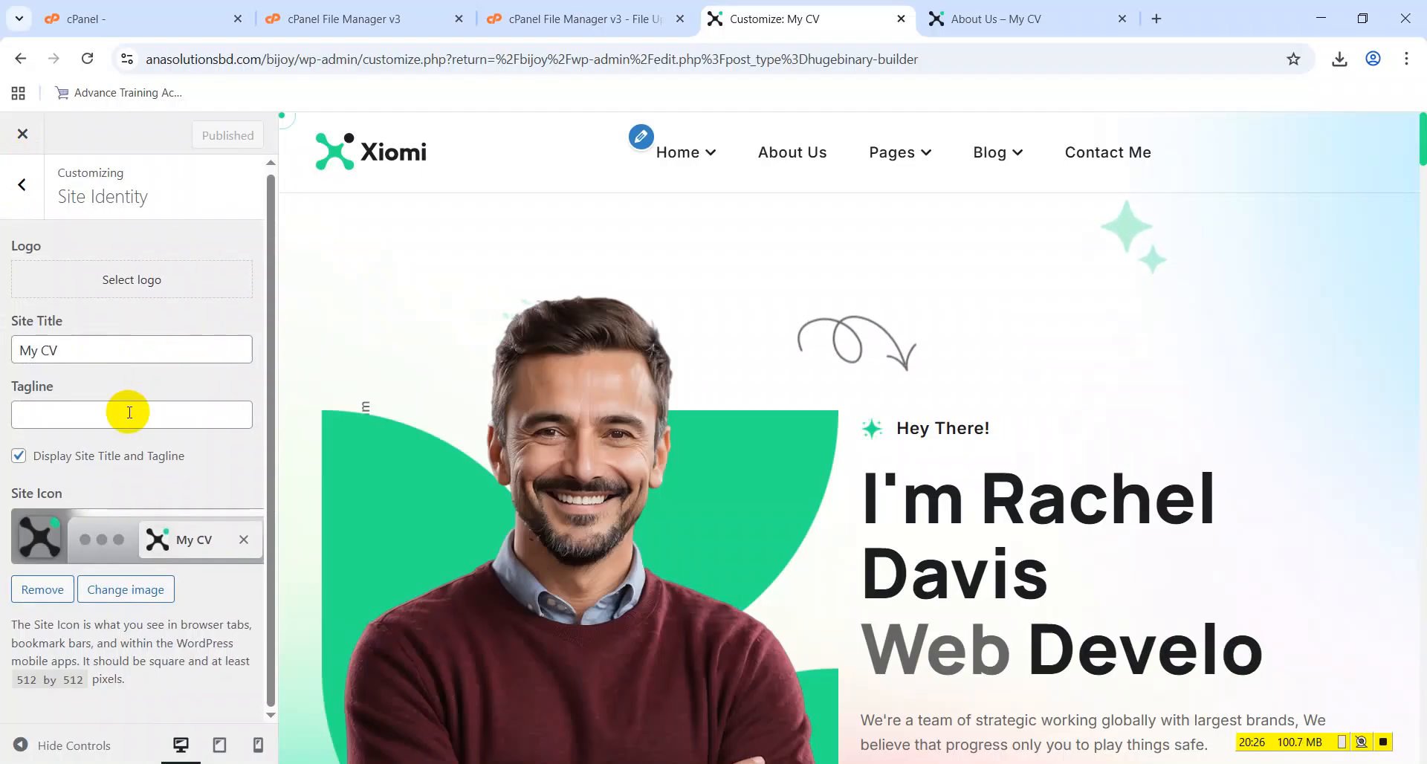
{"action": "left_click", "coordinate": [41, 192]}
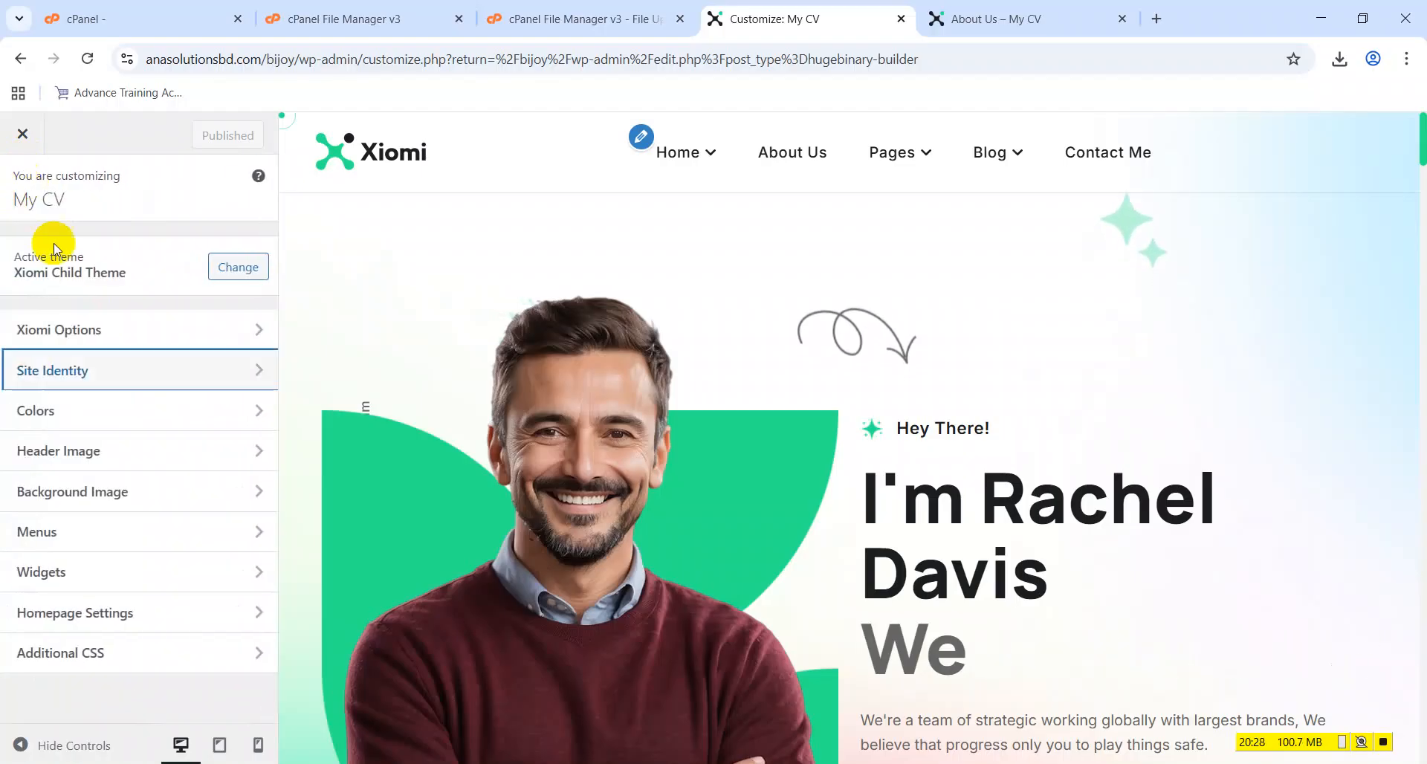
{"action": "left_click", "coordinate": [77, 326]}
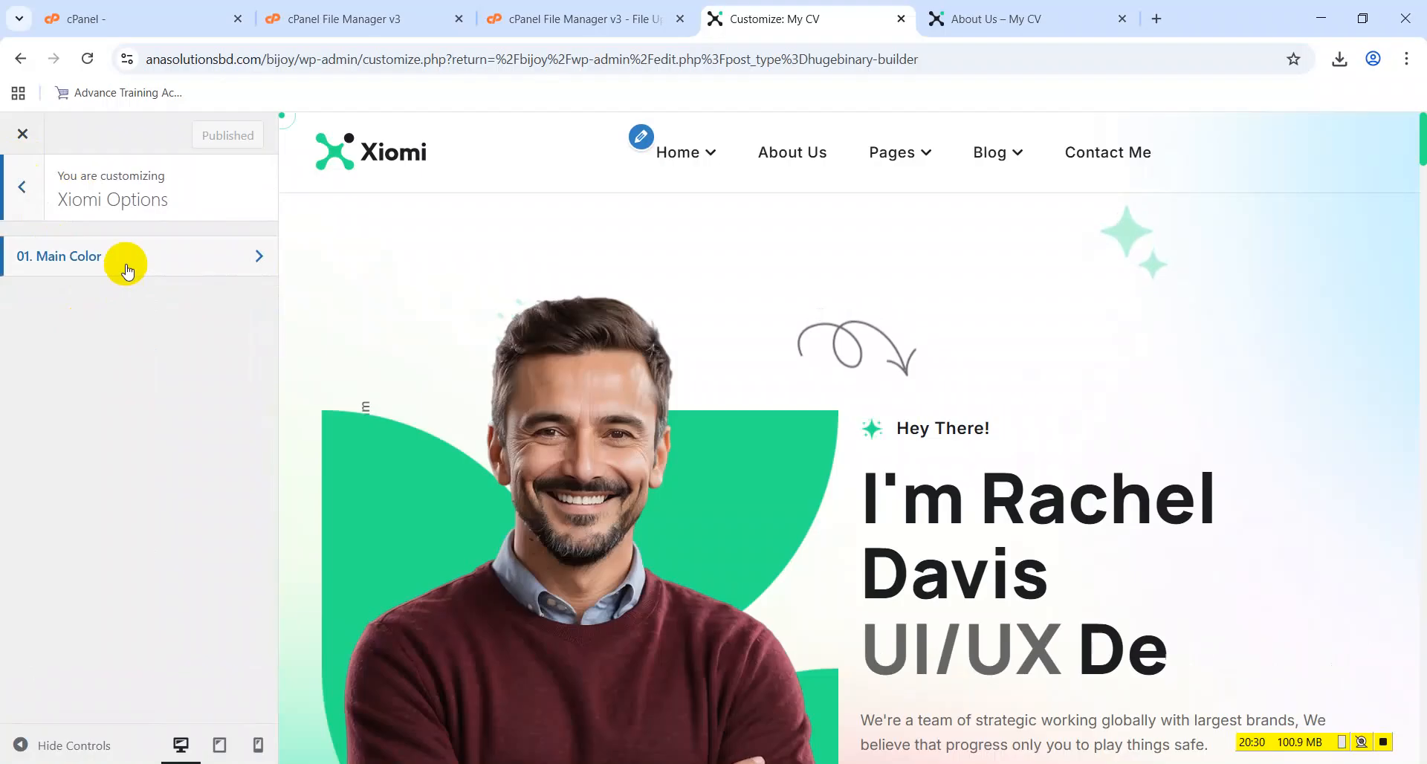
{"action": "left_click", "coordinate": [26, 179]}
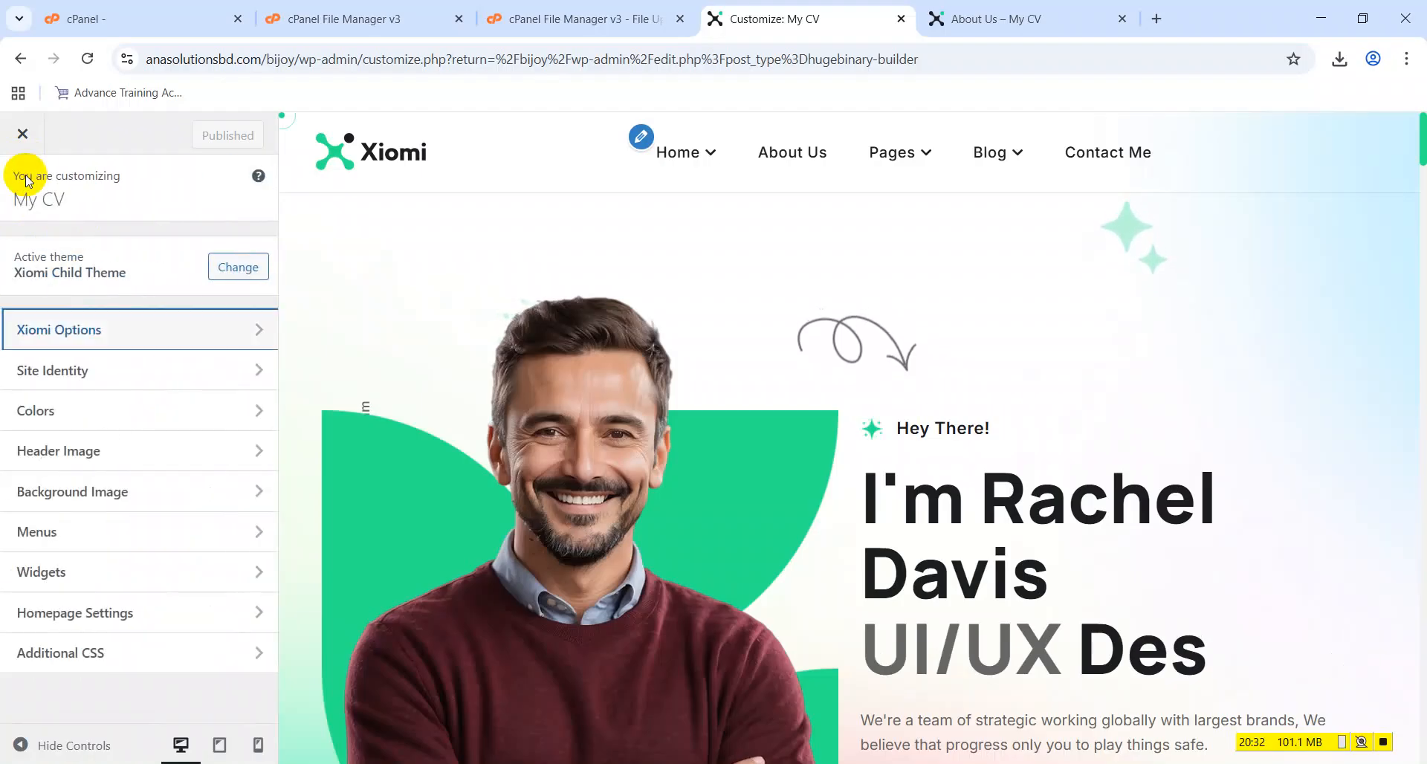
{"action": "left_click", "coordinate": [23, 134]}
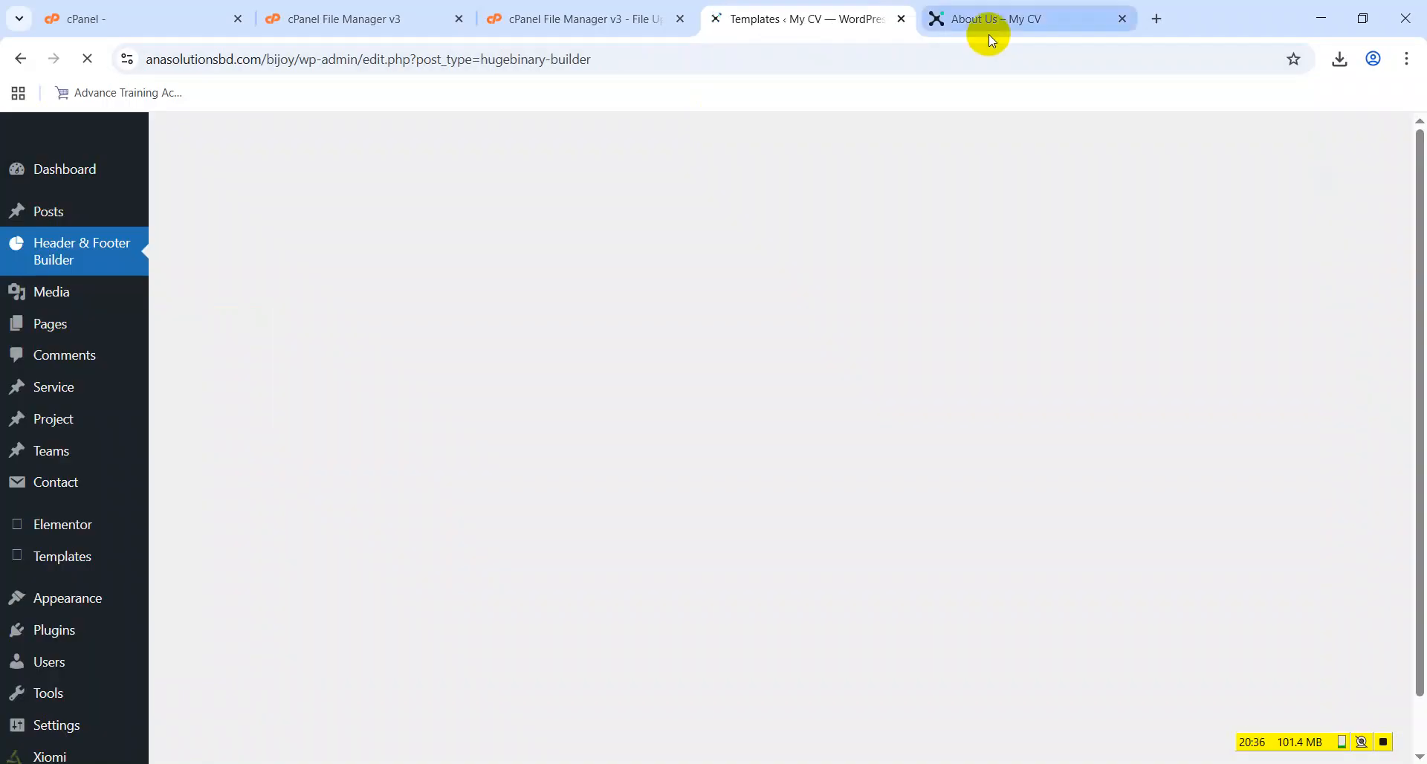
- Glance at the live About Us page, return to Templates, then open Xiomi Theme Options
{"action": "left_click", "coordinate": [988, 30]}
{"action": "scroll", "coordinate": [863, 315], "scroll_direction": "down", "scroll_amount": 15}
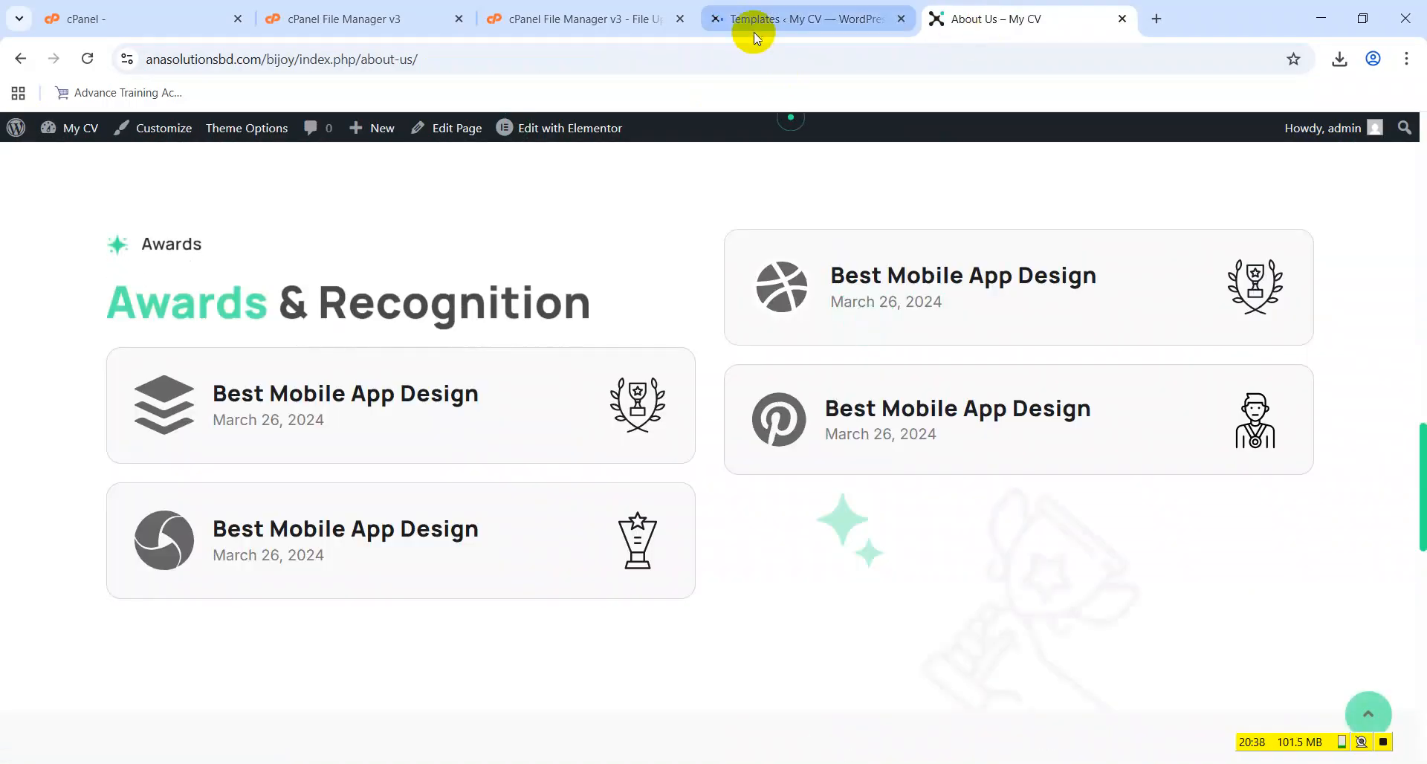
{"action": "left_click", "coordinate": [754, 33]}
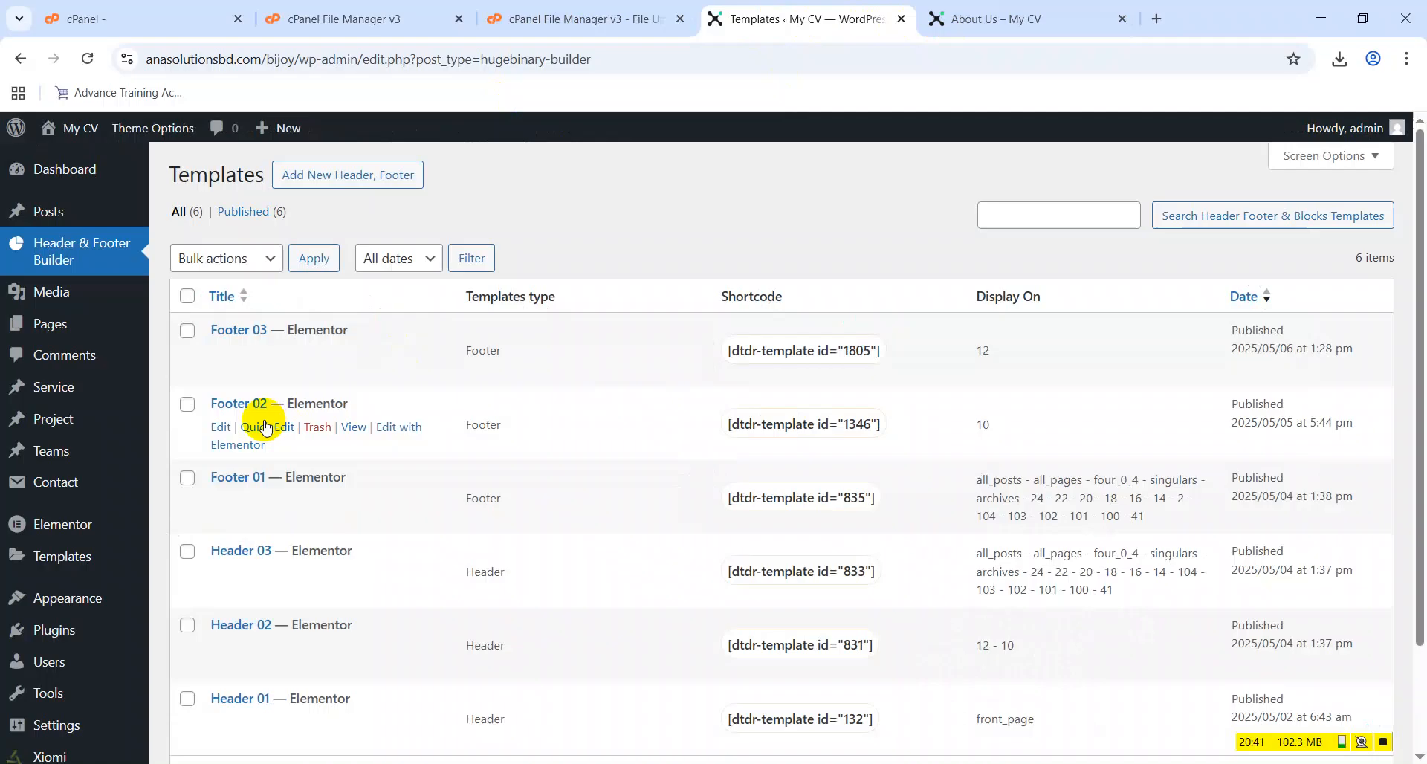
{"action": "scroll", "coordinate": [89, 387], "scroll_direction": "down", "scroll_amount": 2}
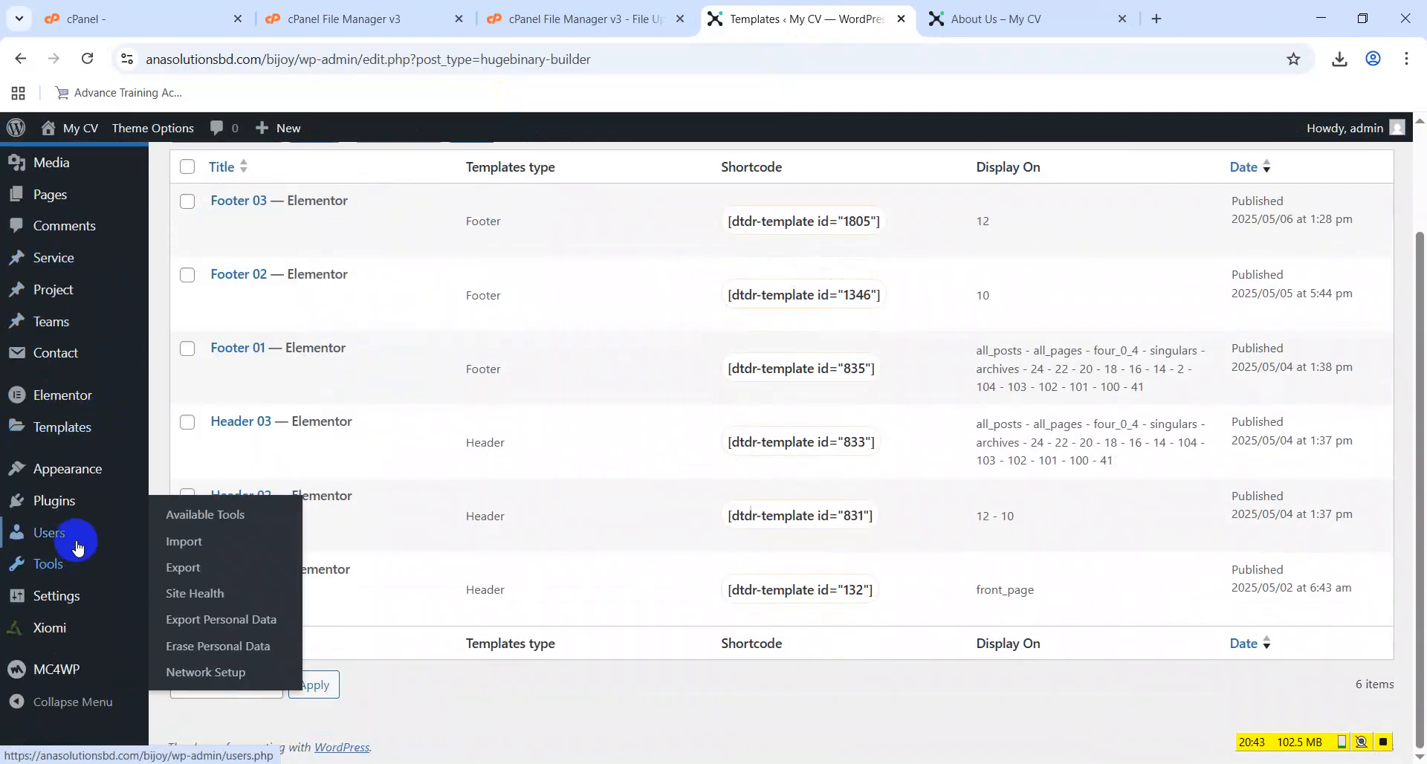
{"action": "mouse_move", "coordinate": [85, 596]}
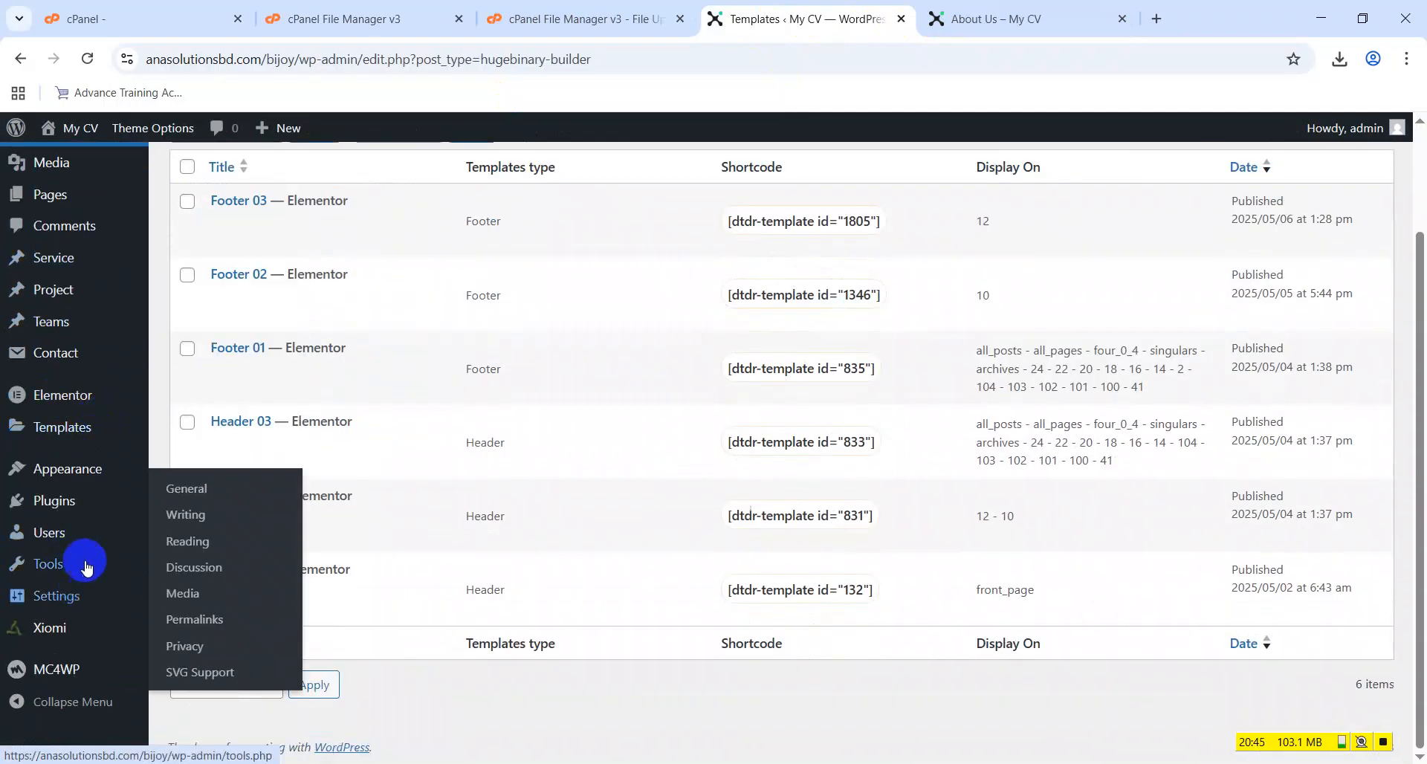
{"action": "mouse_move", "coordinate": [83, 258]}
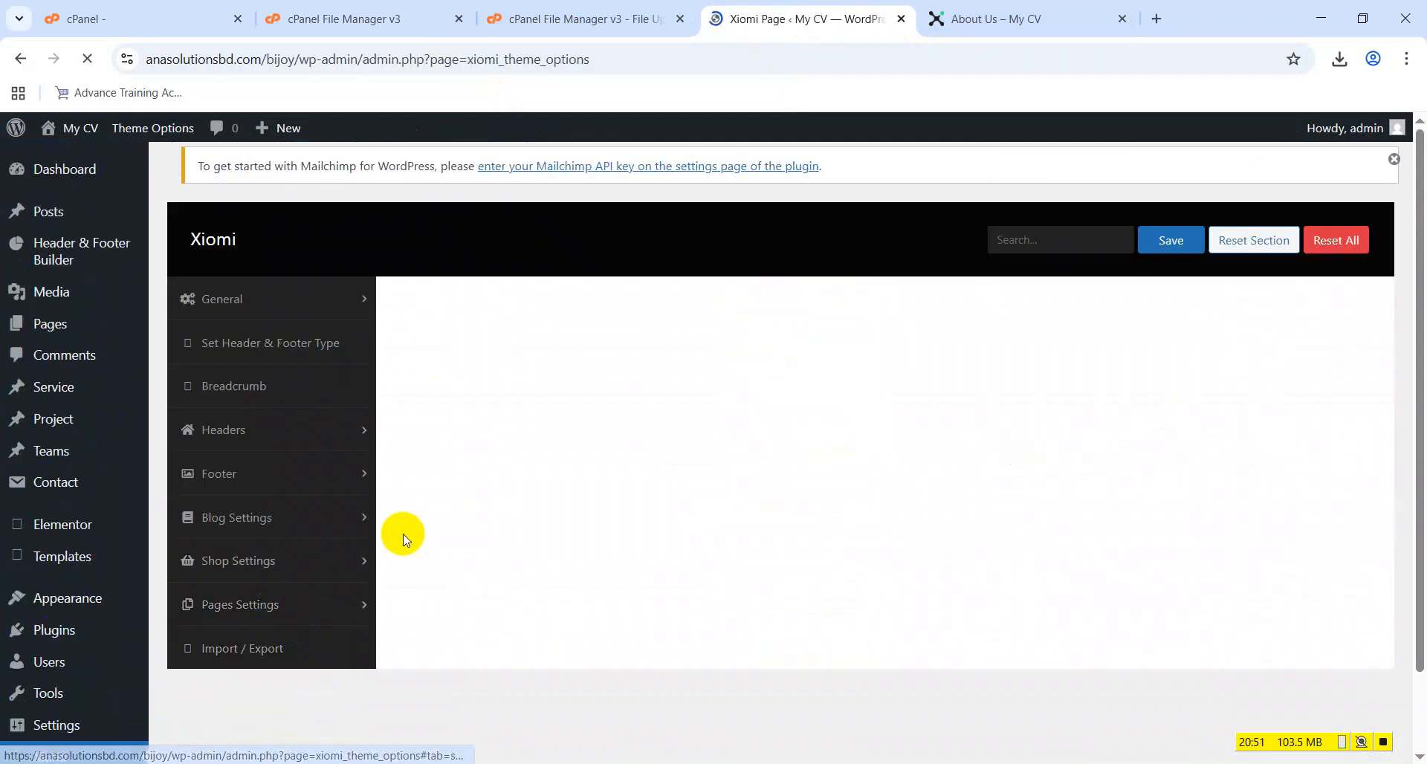
- In the General preloader options, switch the preloader off and save
{"action": "left_click", "coordinate": [327, 297]}
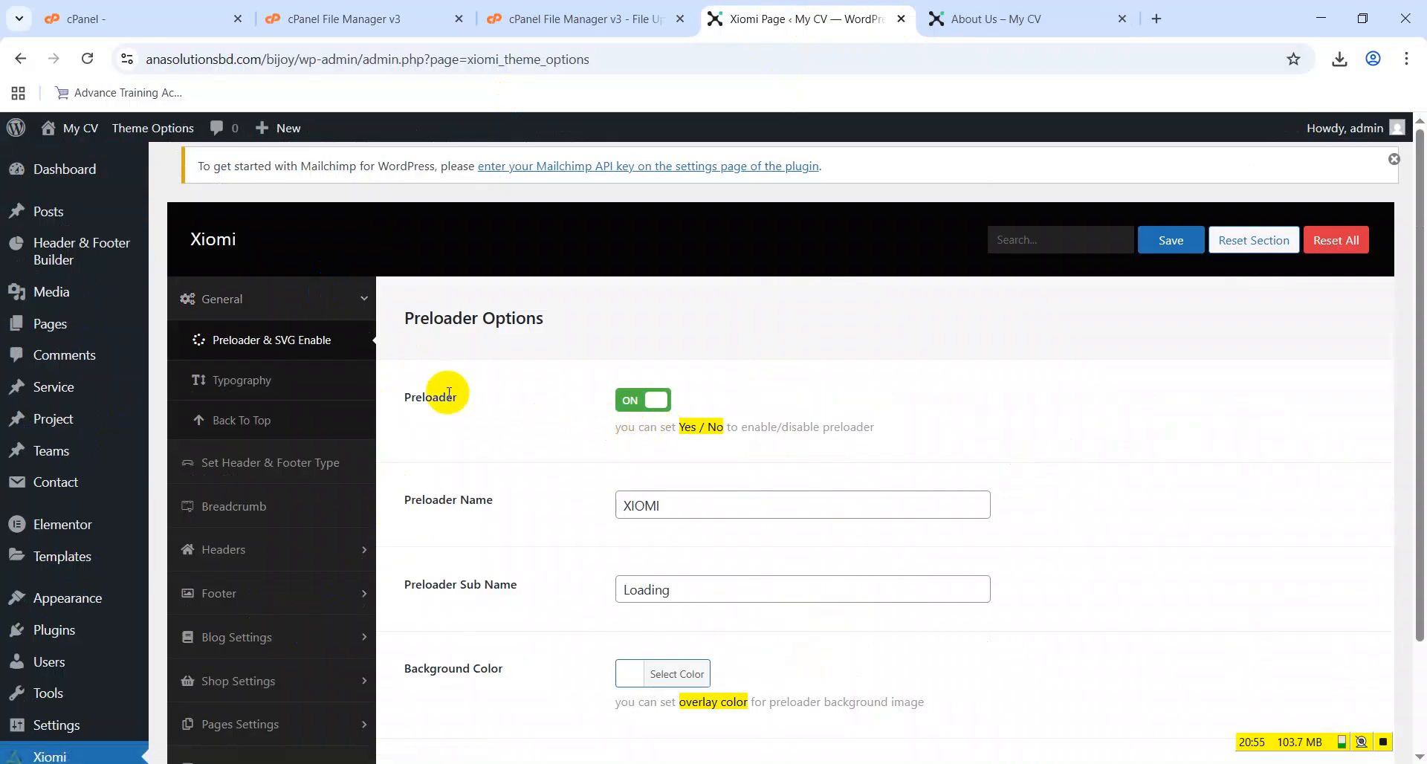
{"action": "left_click", "coordinate": [636, 401]}
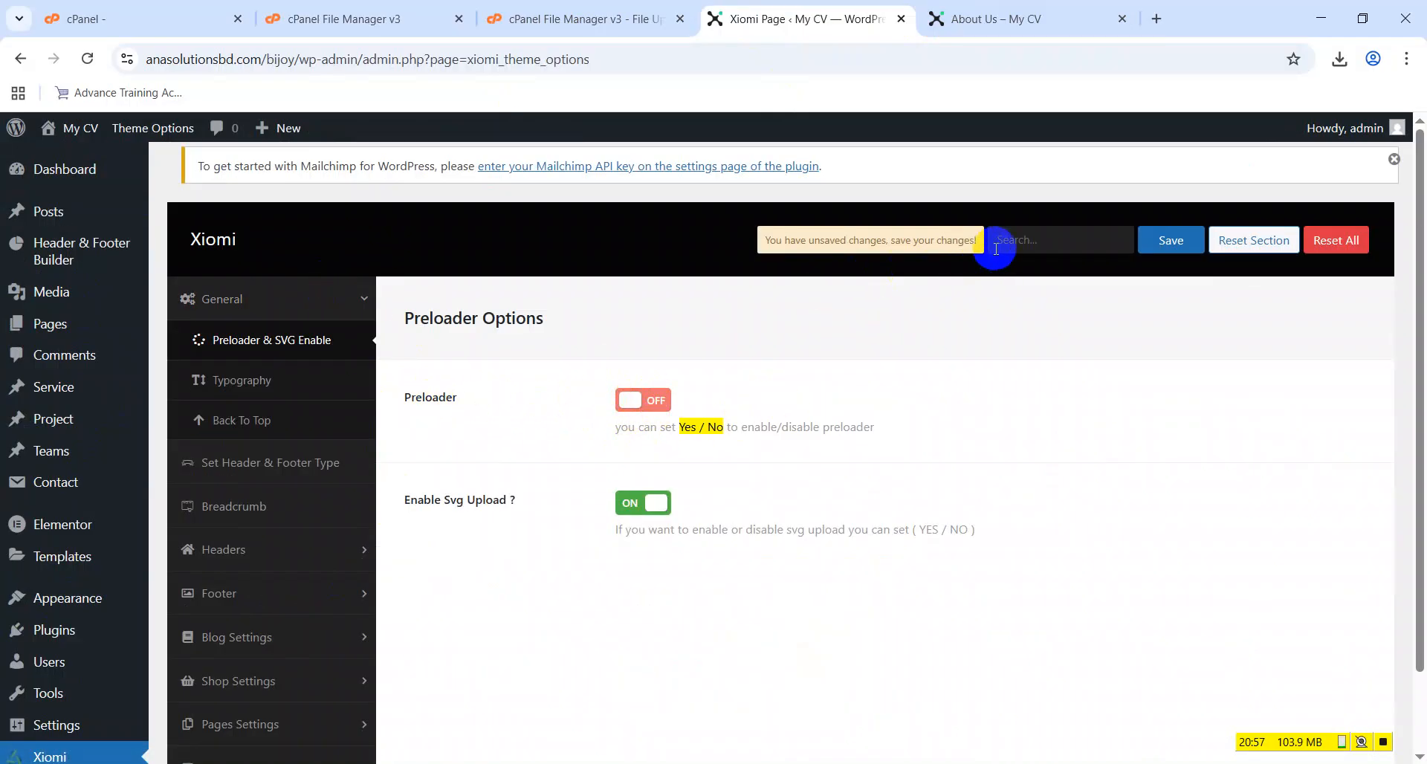
{"action": "left_click", "coordinate": [1165, 246]}
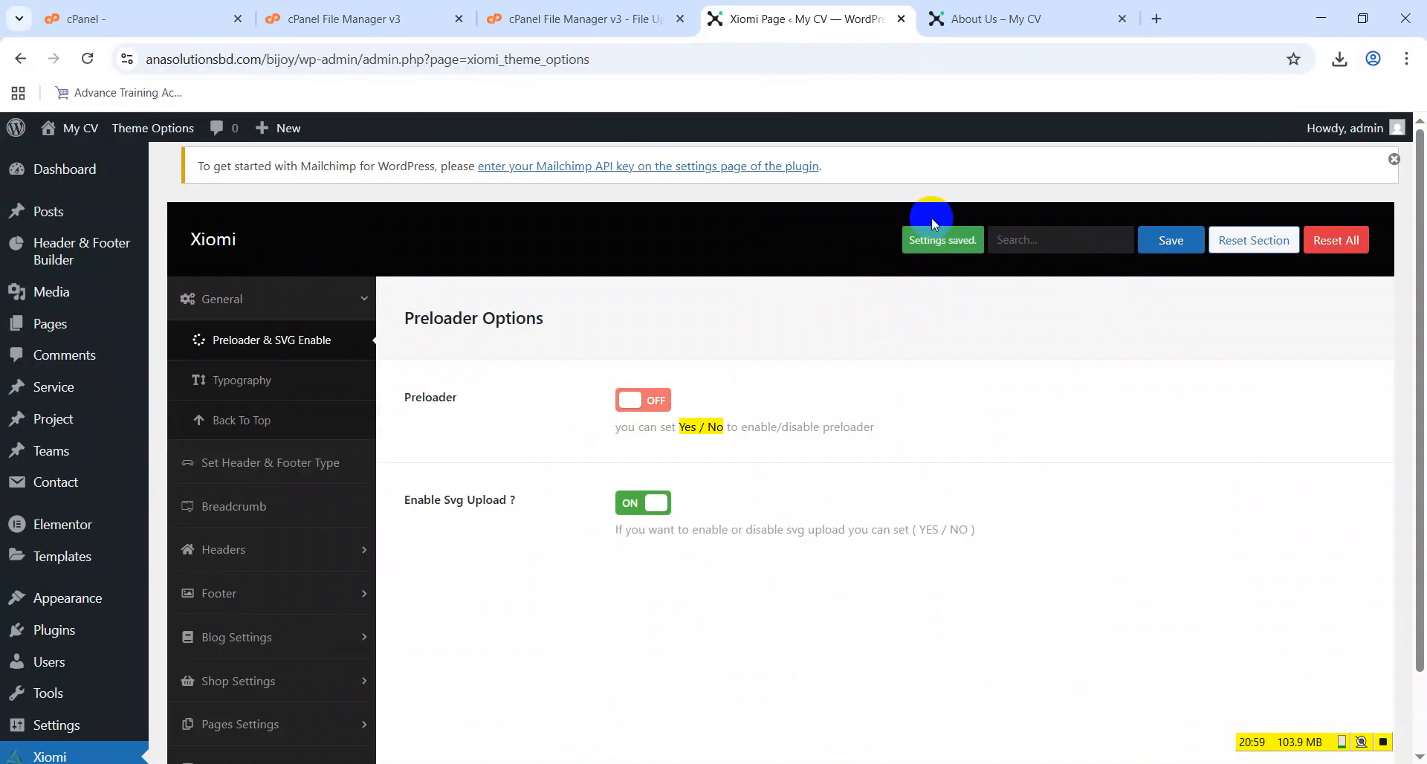
- Turn the preloader back on, replace the name XIOMI with the owner's name, and save
{"action": "left_click", "coordinate": [628, 402]}
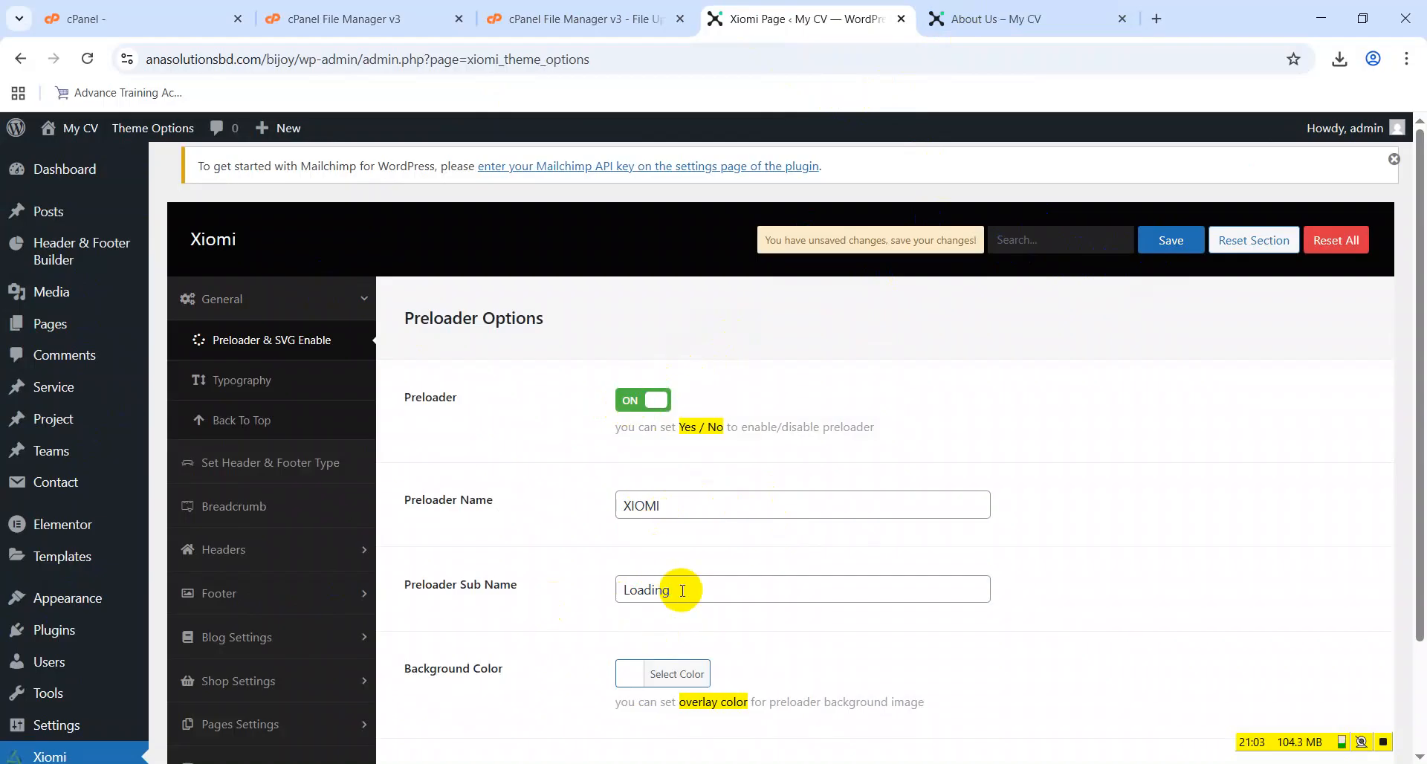
{"action": "left_click_drag", "start_coordinate": [690, 505], "coordinate": [476, 483]}
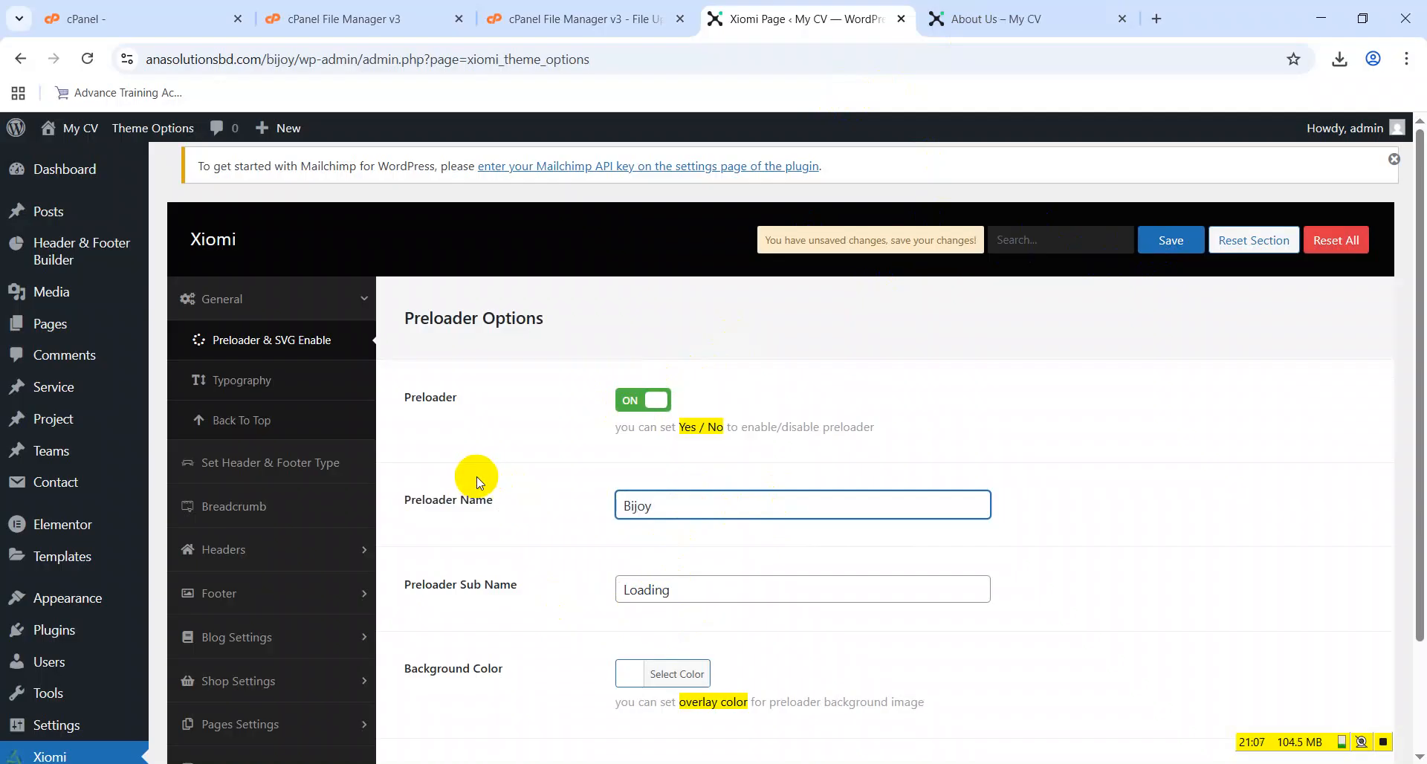
{"action": "left_click", "coordinate": [1187, 252]}
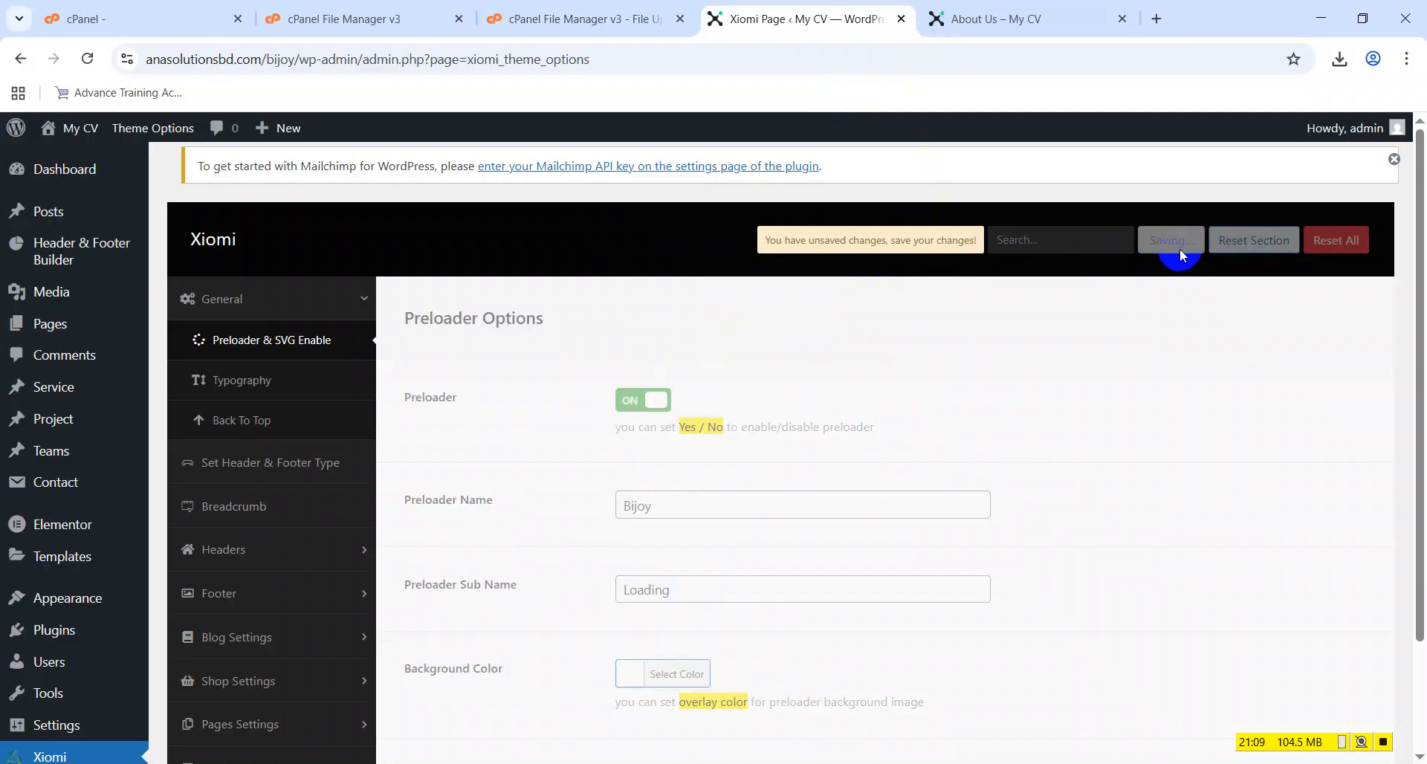
{"action": "left_click", "coordinate": [950, 11]}
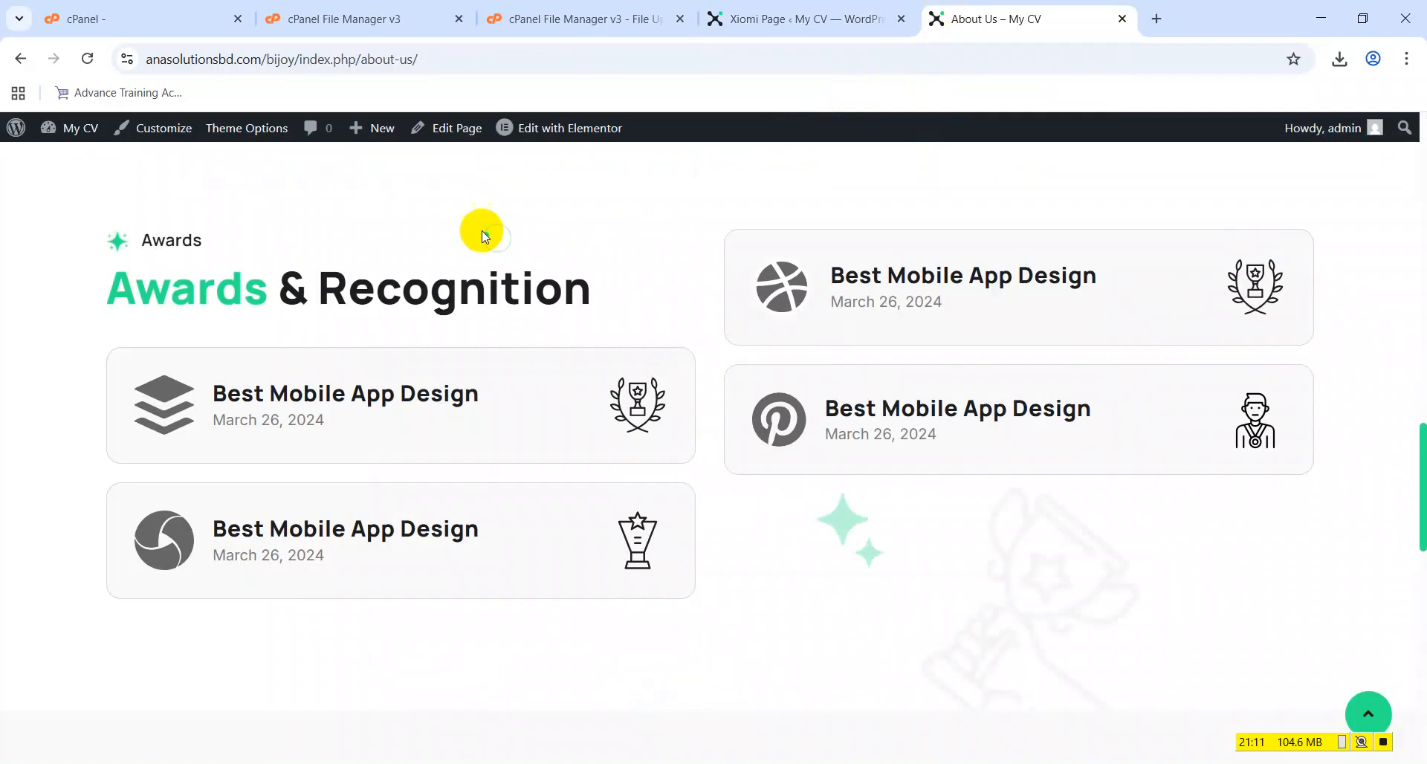
- Reload the About Us page to preview the custom-named preloader
{"action": "scroll", "coordinate": [446, 223], "scroll_direction": "up", "scroll_amount": 20}
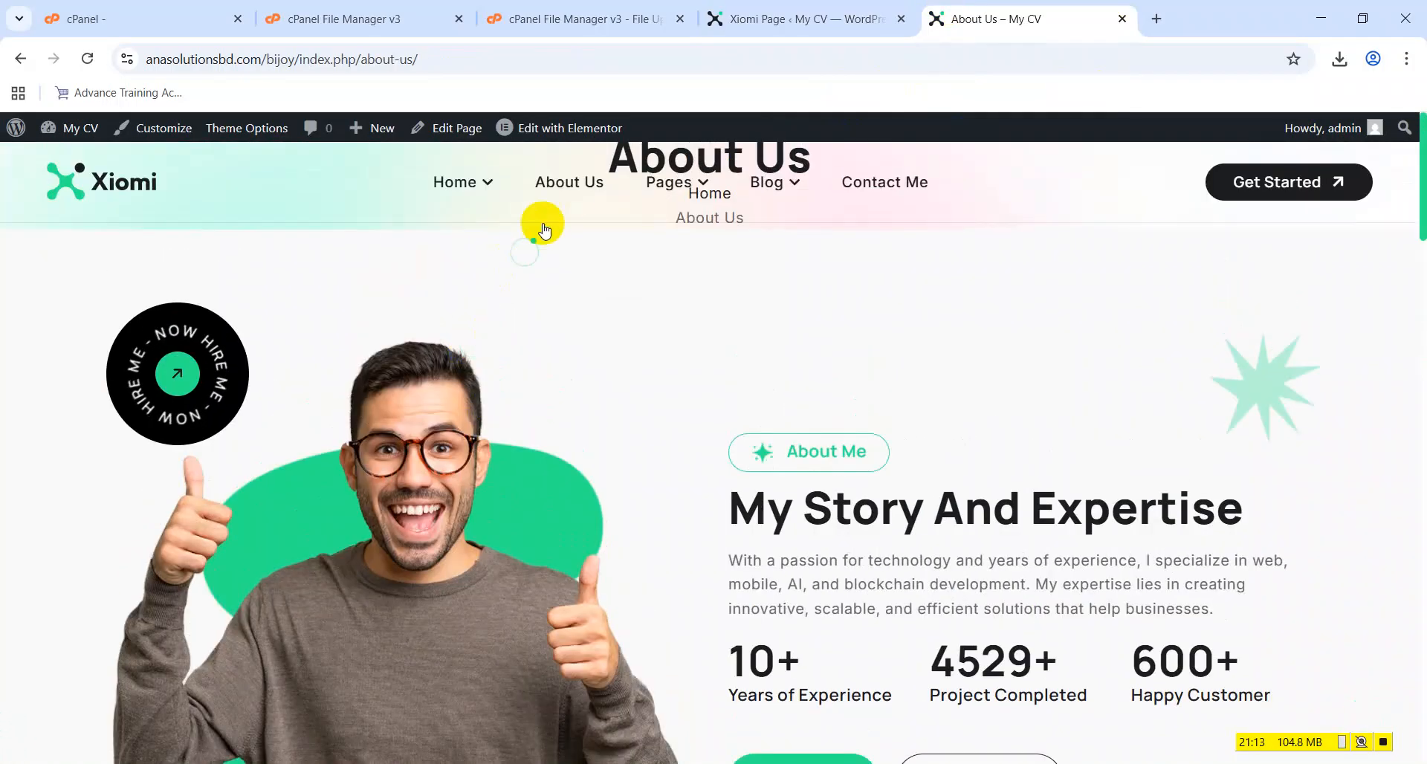
{"action": "left_click", "coordinate": [571, 184]}
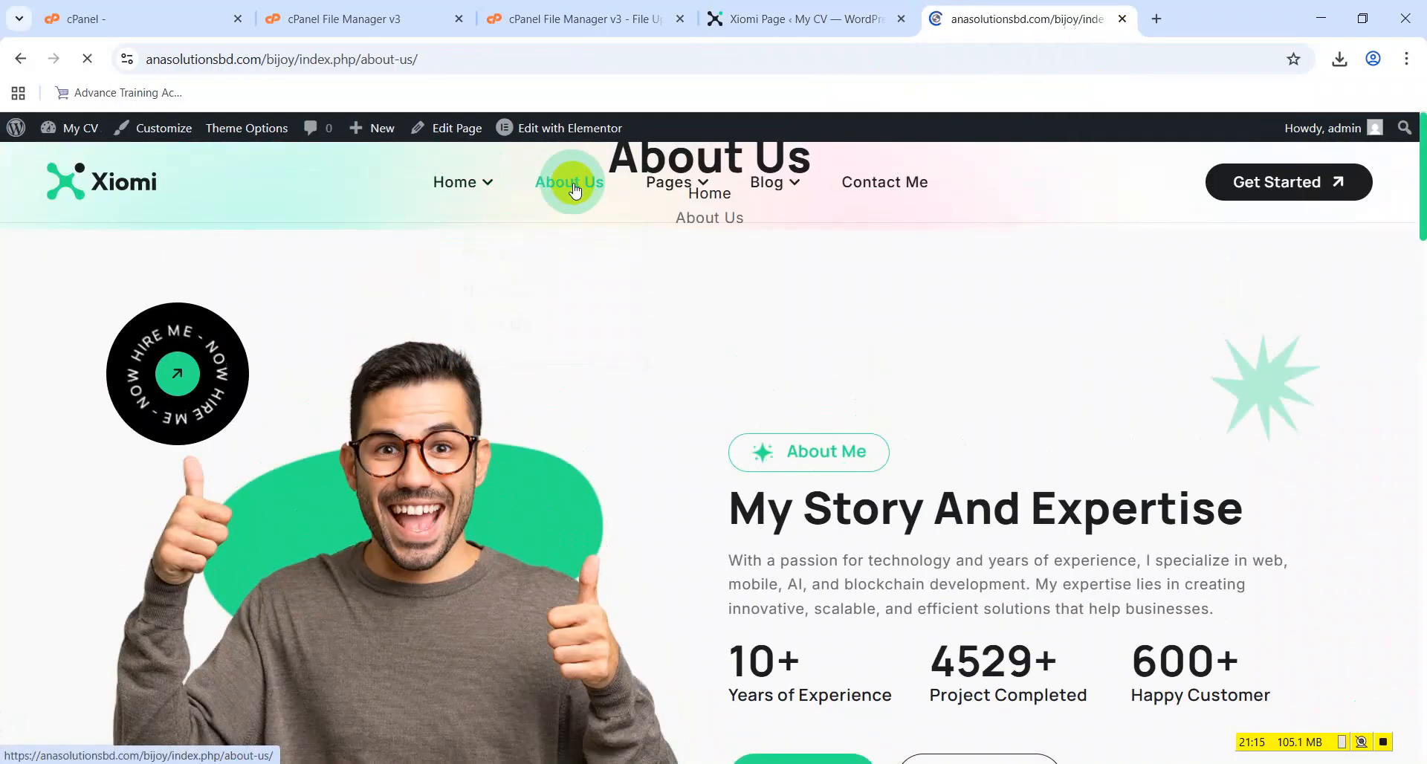
{"action": "left_click", "coordinate": [574, 182]}
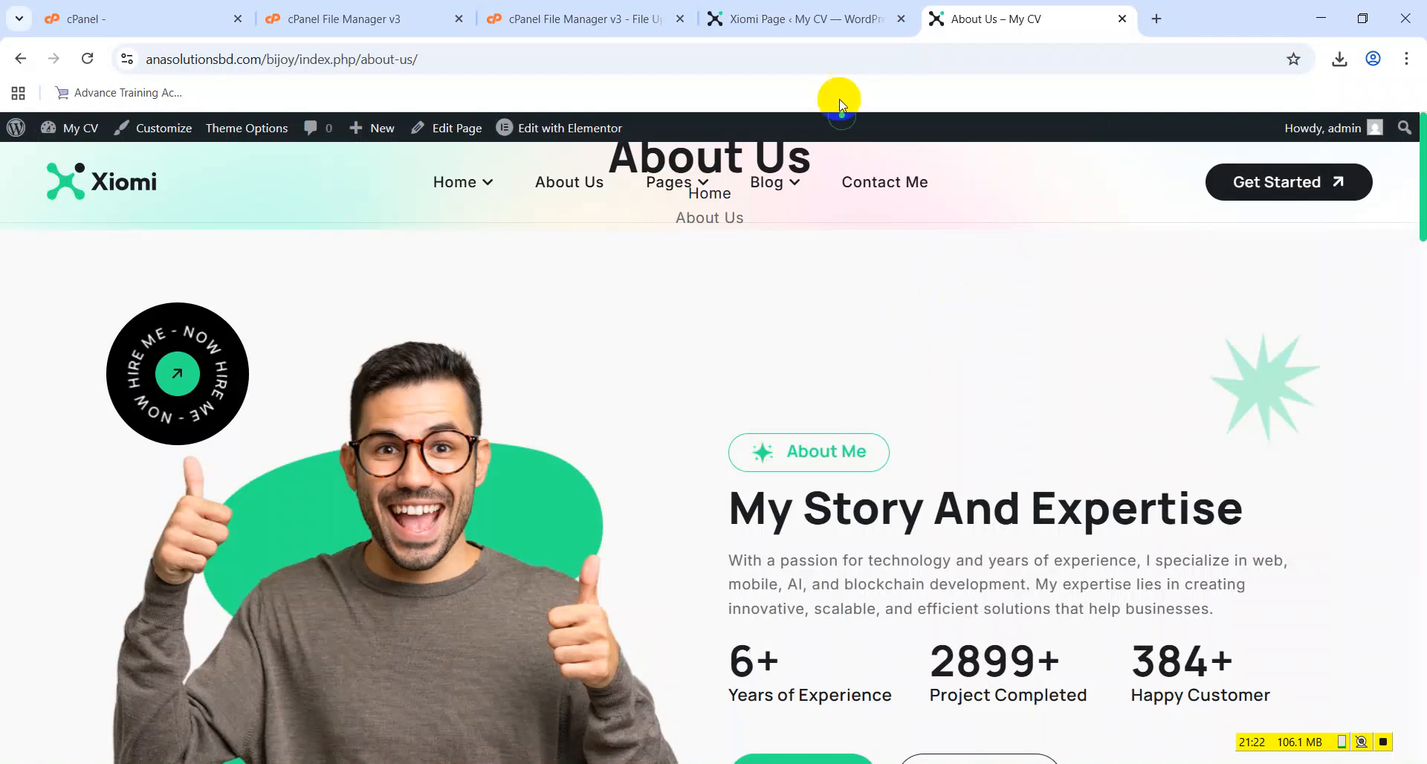
- Switch the Xiomi preloader off in Theme Options and save
{"action": "left_click", "coordinate": [814, 16]}
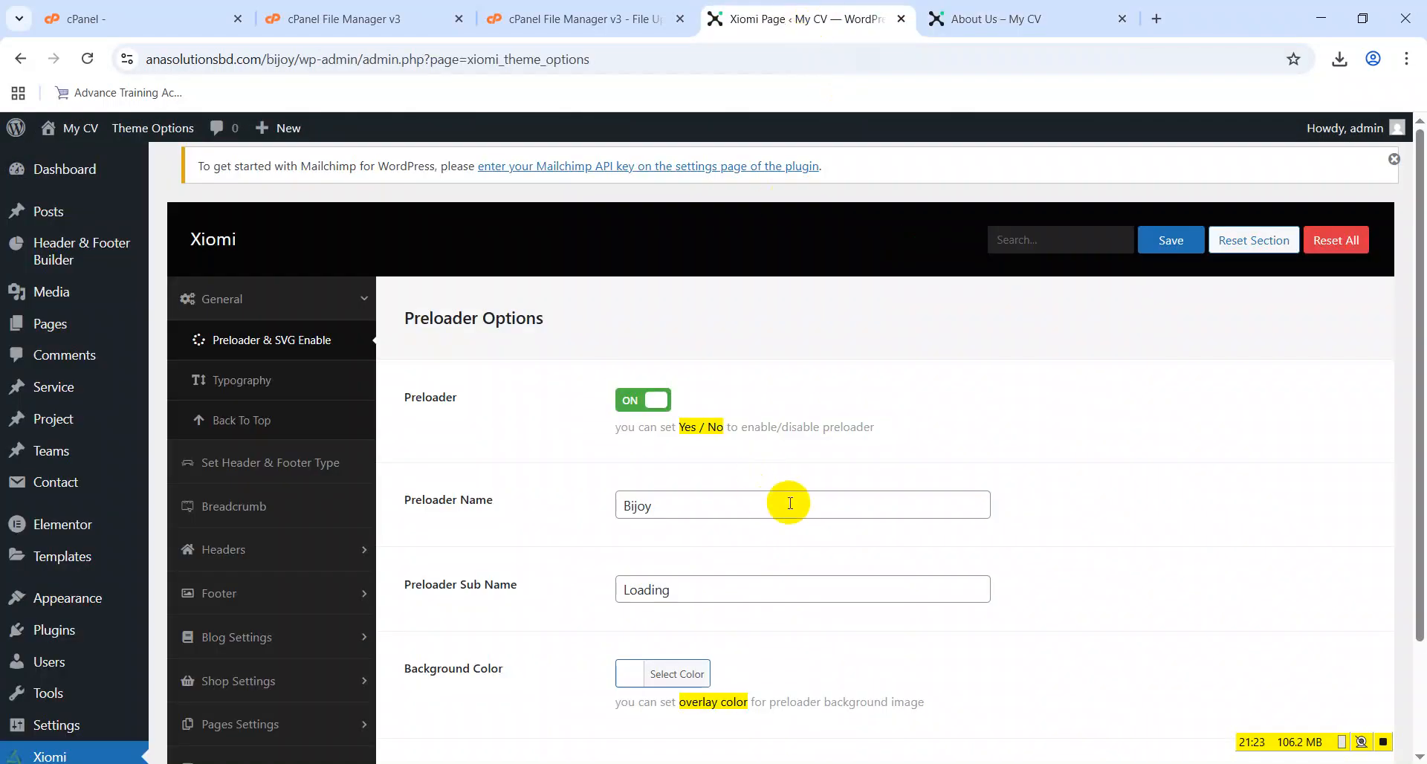
{"action": "scroll", "coordinate": [750, 484], "scroll_direction": "down", "scroll_amount": 1}
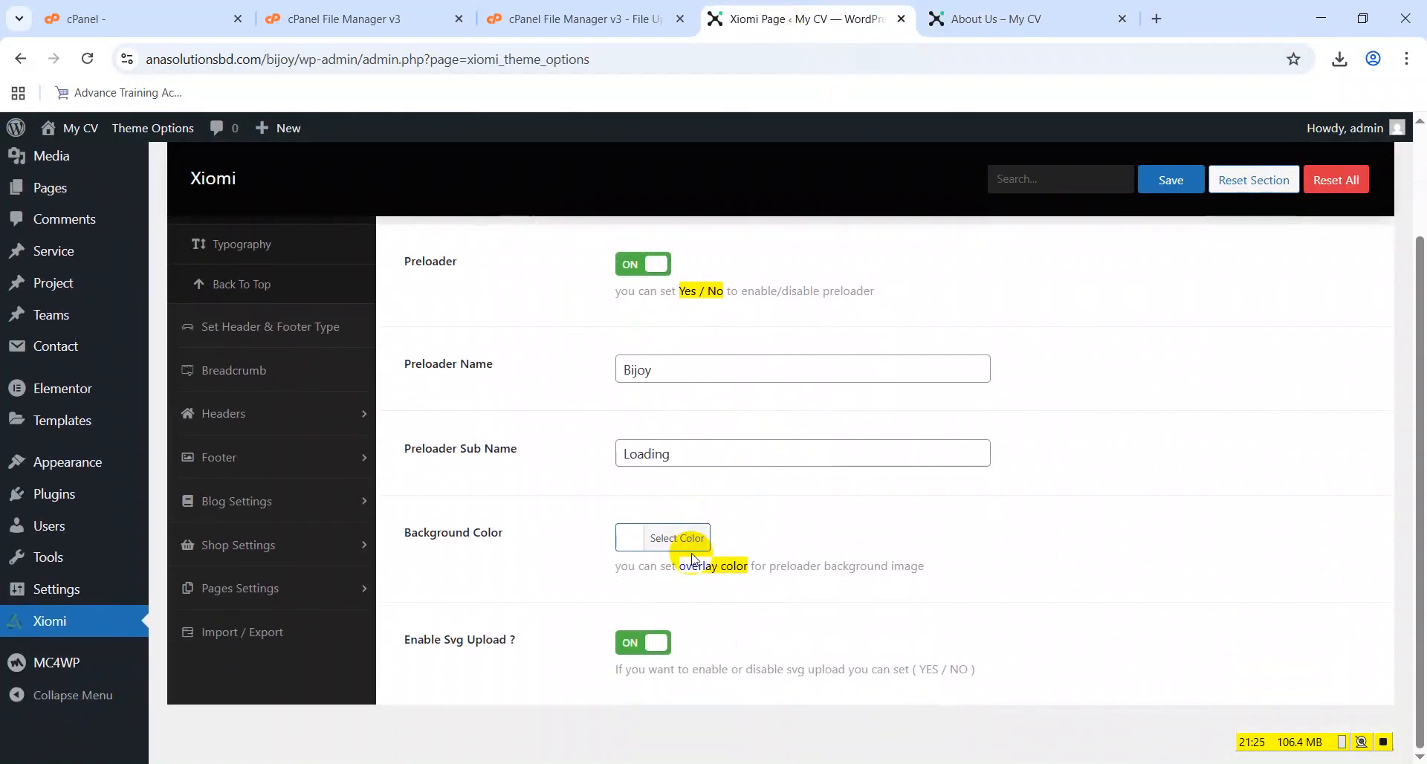
{"action": "scroll", "coordinate": [692, 552], "scroll_direction": "up", "scroll_amount": 1}
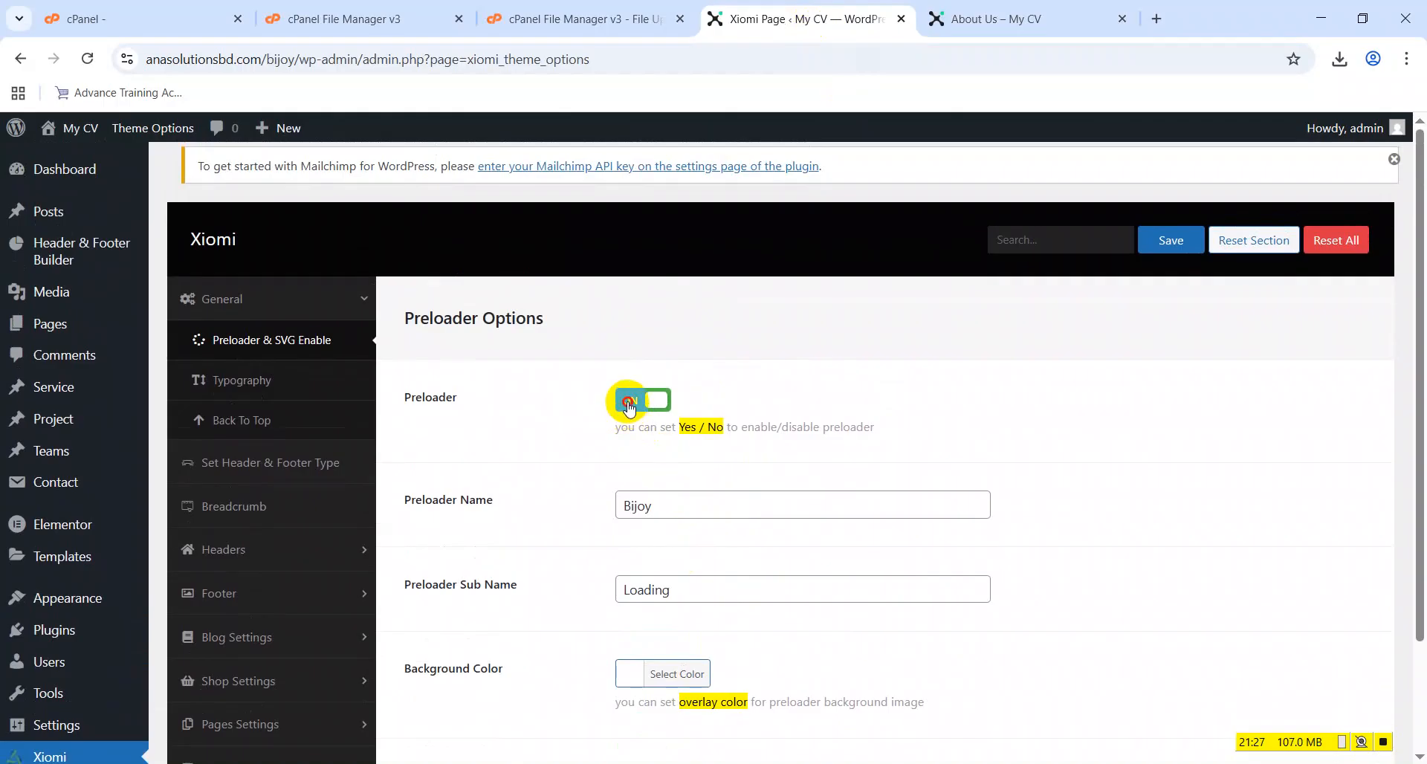
{"action": "left_click", "coordinate": [628, 404]}
{"action": "left_click", "coordinate": [1173, 236]}
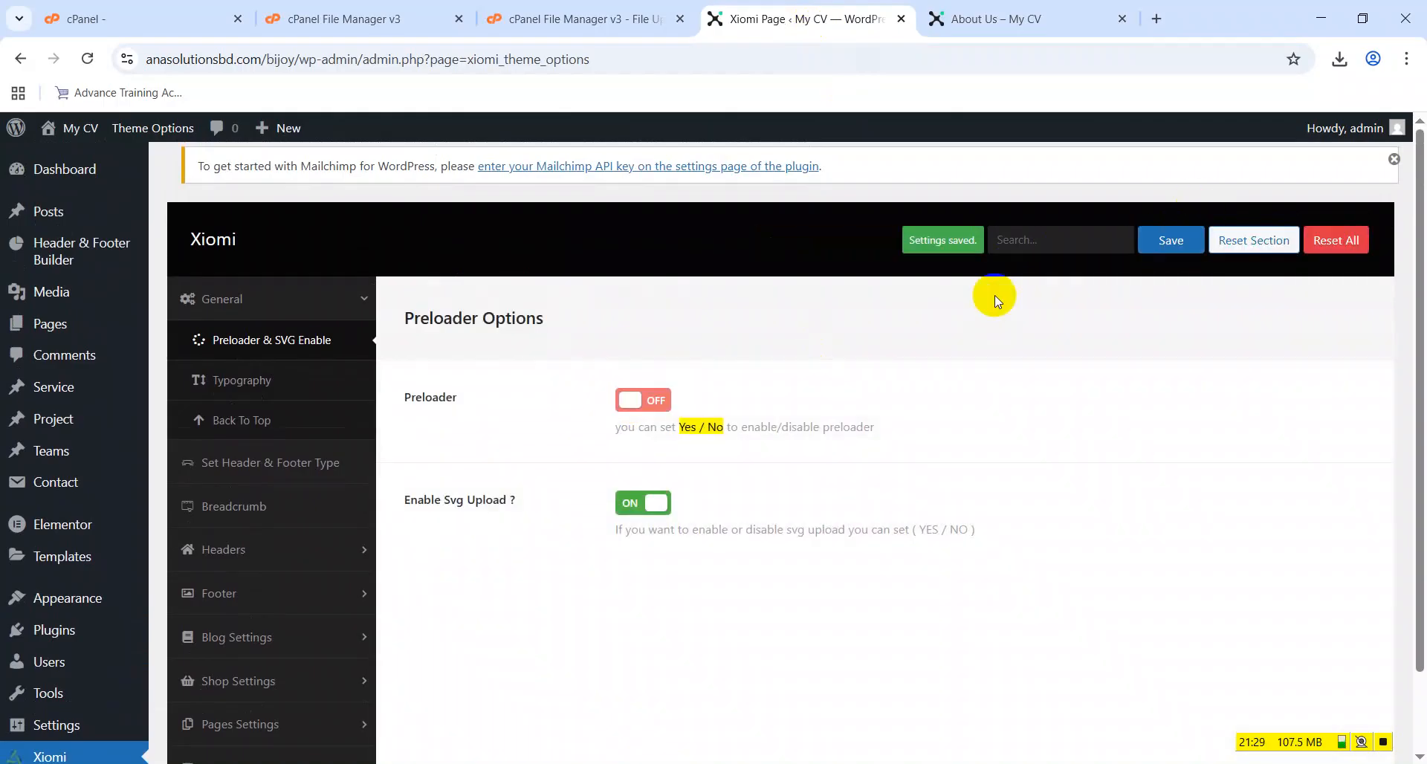
- Reload About Us, then view the Contact Me page with its 'Let's Talk!' section and map
{"action": "left_click", "coordinate": [977, 18]}
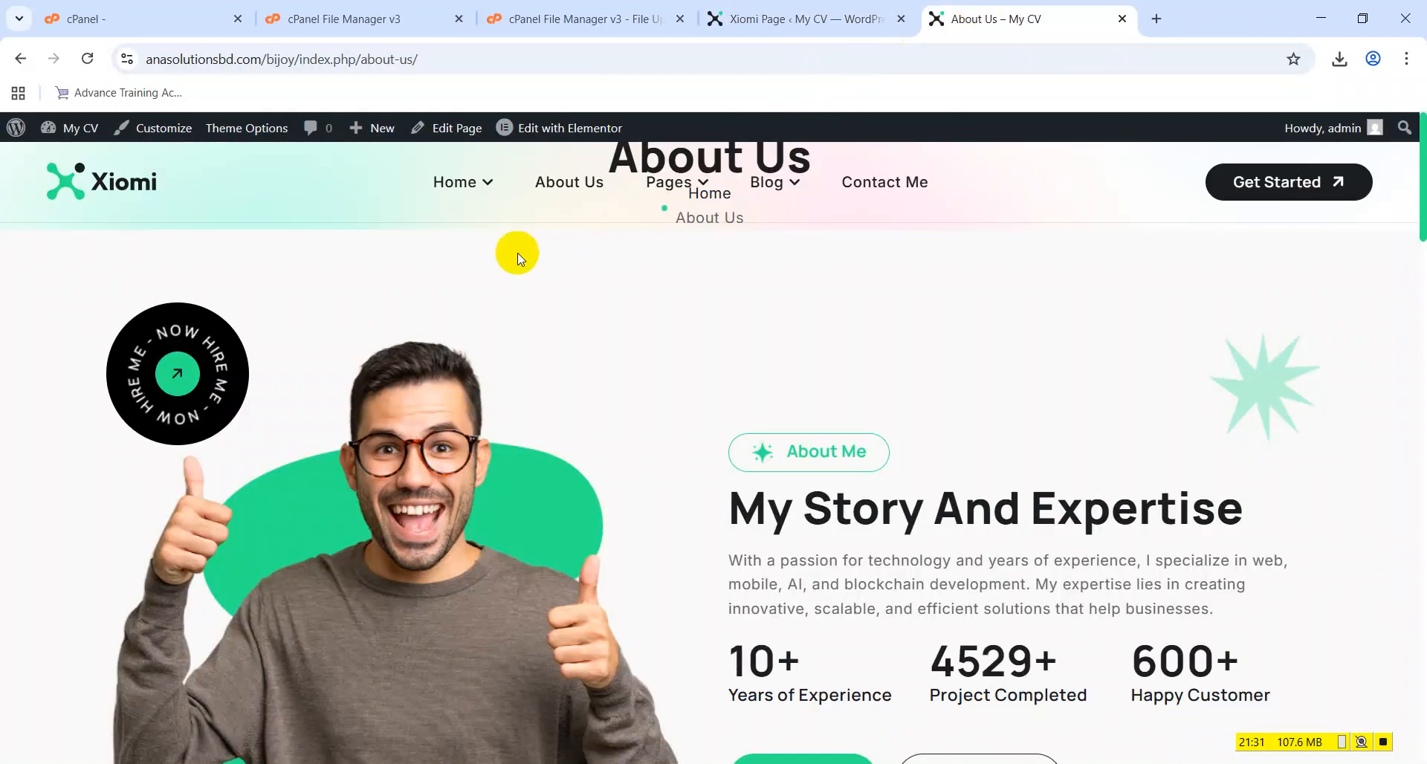
{"action": "left_click", "coordinate": [581, 182]}
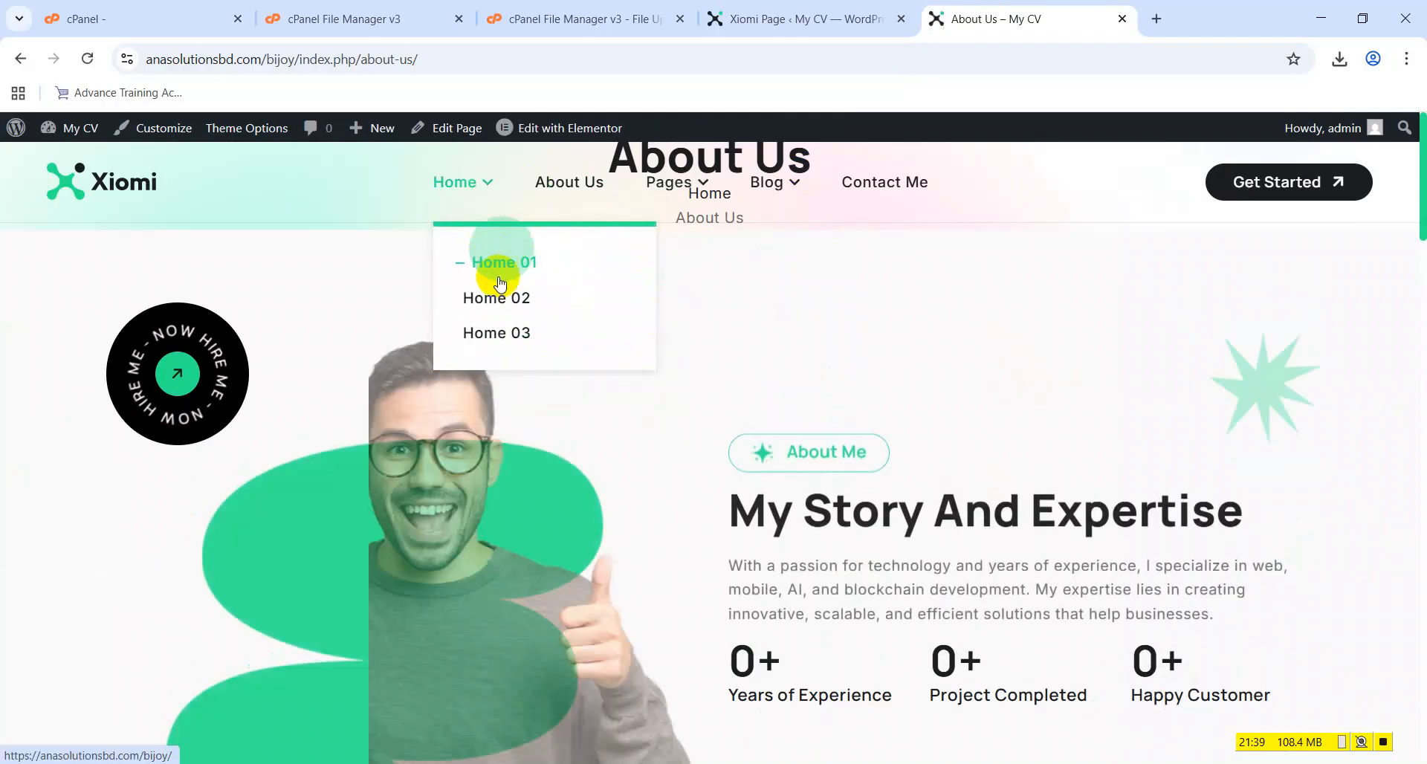
{"action": "left_click", "coordinate": [875, 183]}
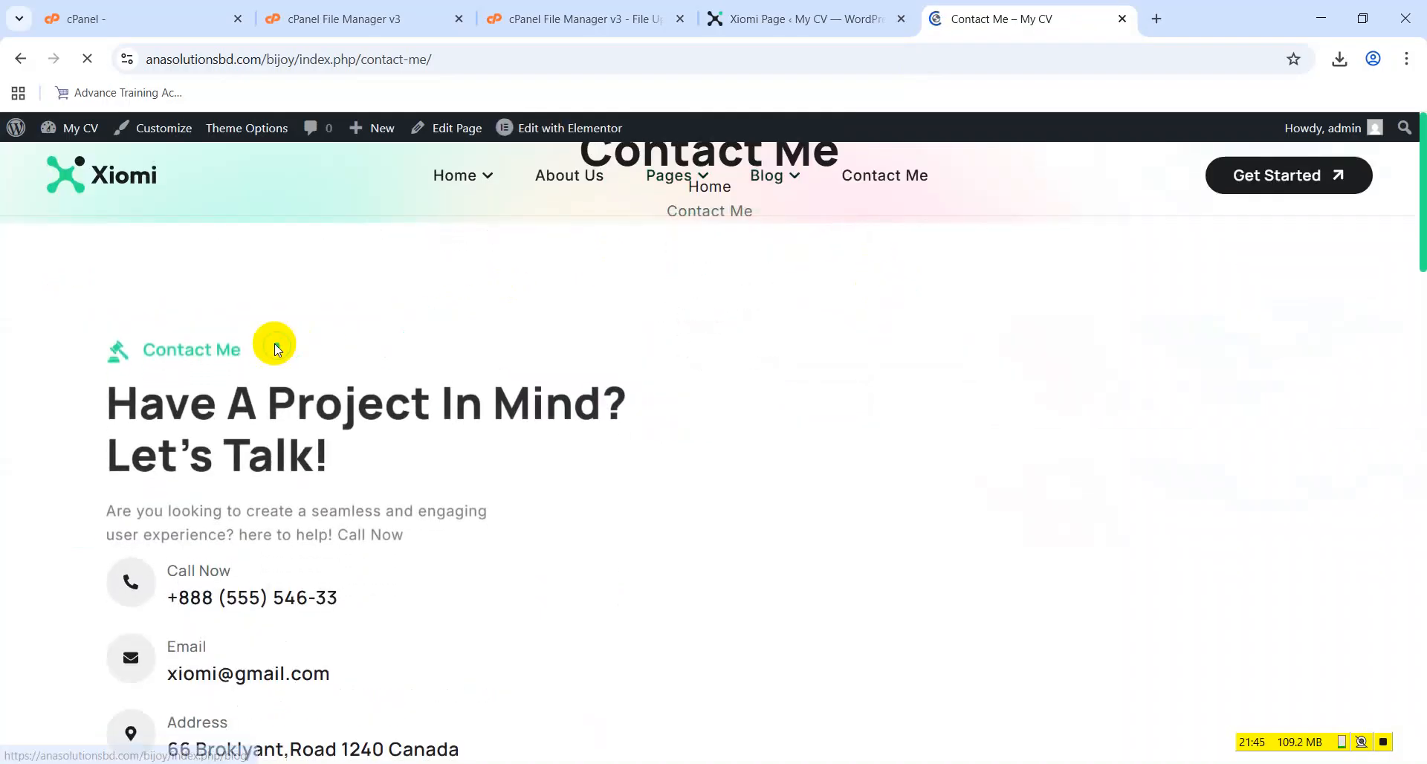
{"action": "scroll", "coordinate": [726, 312], "scroll_direction": "down", "scroll_amount": 8}
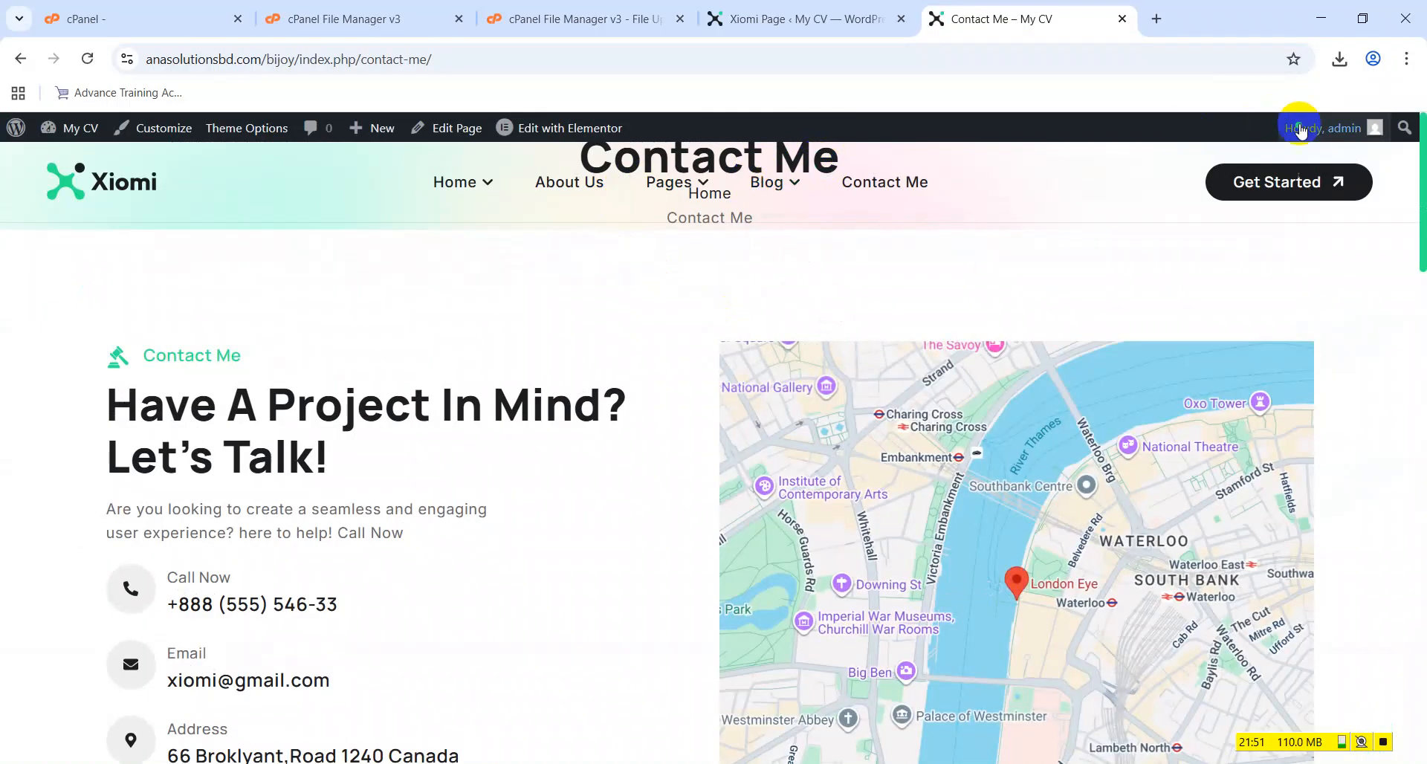
- Uncheck 'Enable Elementor AI functionality' in the admin profile and update the profile
{"action": "mouse_move", "coordinate": [1302, 131]}
{"action": "left_click", "coordinate": [1282, 185]}
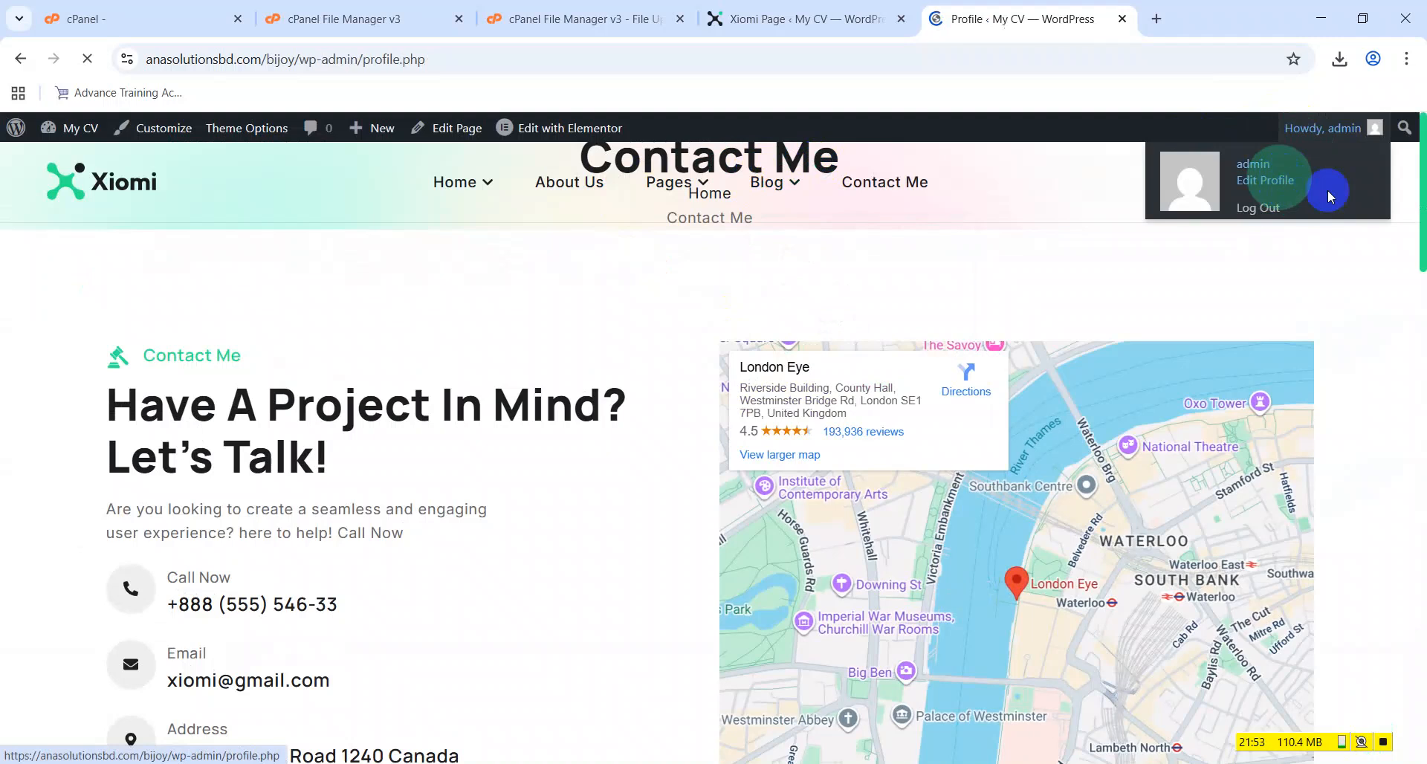
{"action": "scroll", "coordinate": [526, 368], "scroll_direction": "down", "scroll_amount": 5}
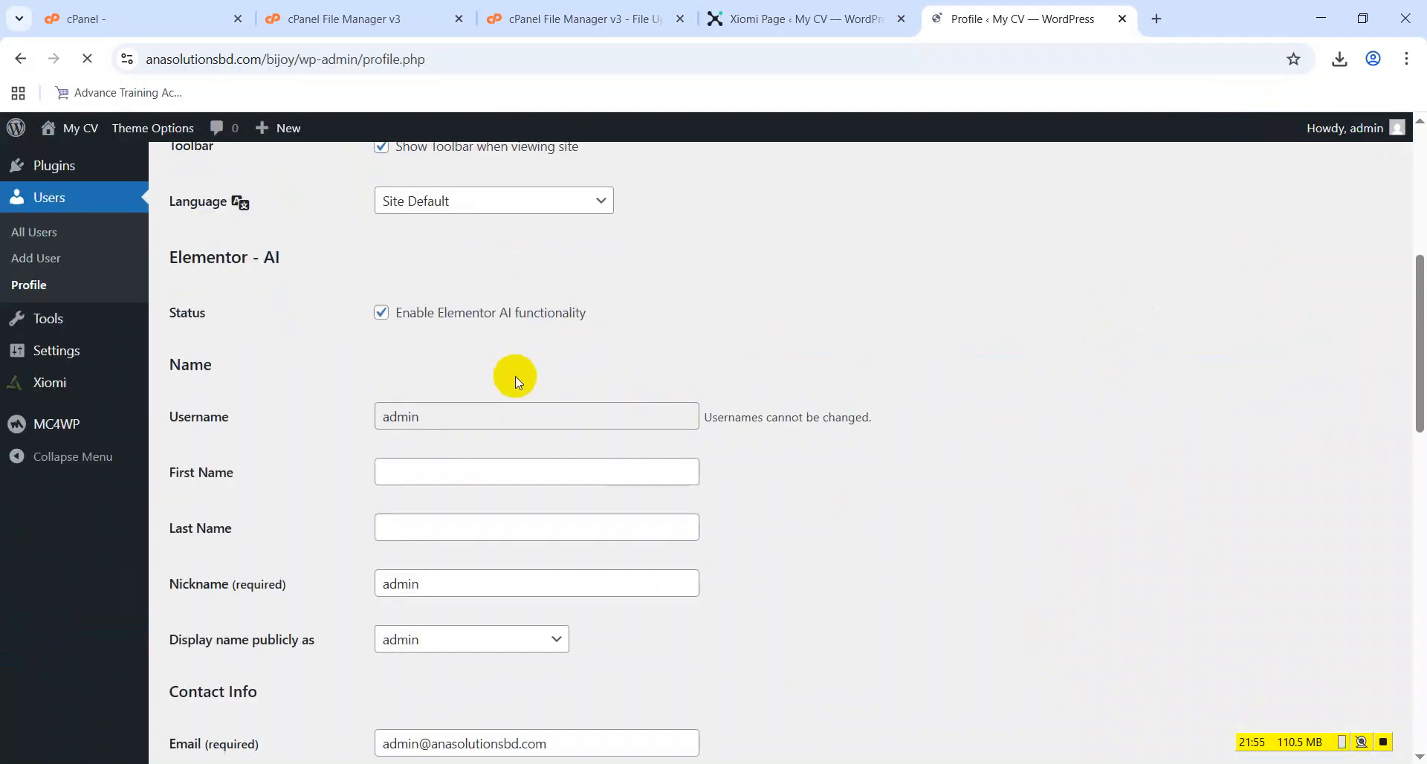
{"action": "scroll", "coordinate": [478, 373], "scroll_direction": "up", "scroll_amount": 2}
{"action": "left_click", "coordinate": [390, 409]}
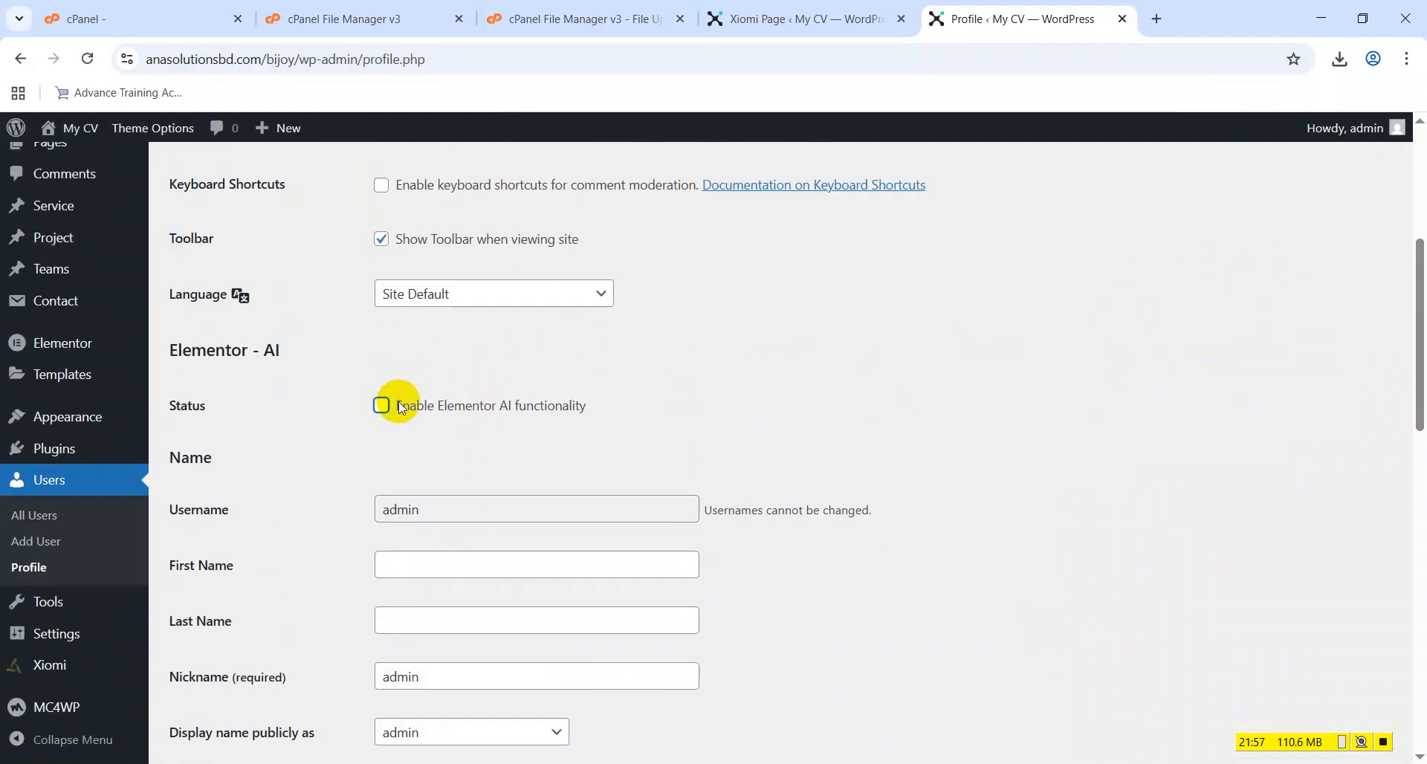
{"action": "scroll", "coordinate": [654, 376], "scroll_direction": "down", "scroll_amount": 12}
{"action": "left_click", "coordinate": [220, 669]}
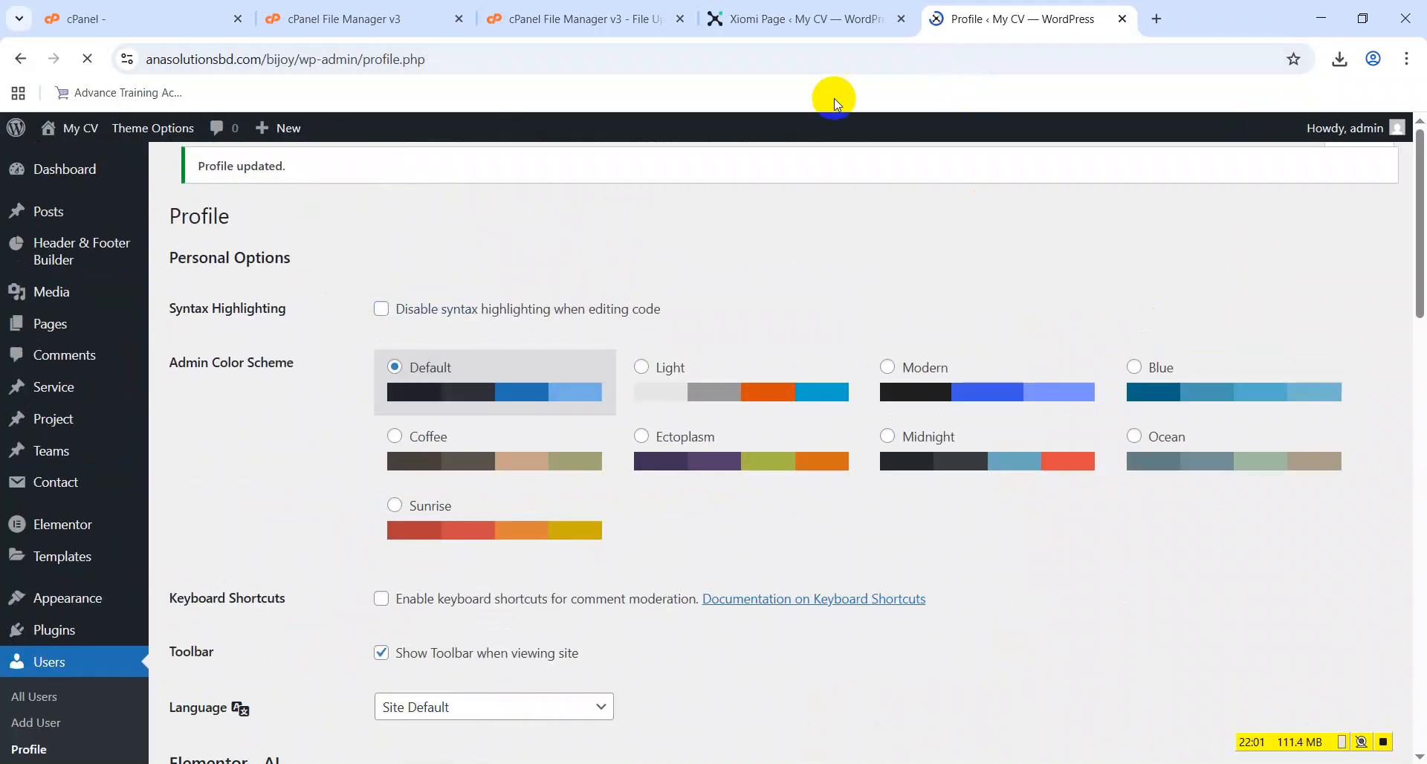
- Open the Xiomi Theme Options in a new browser tab
{"action": "left_click", "coordinate": [138, 132]}
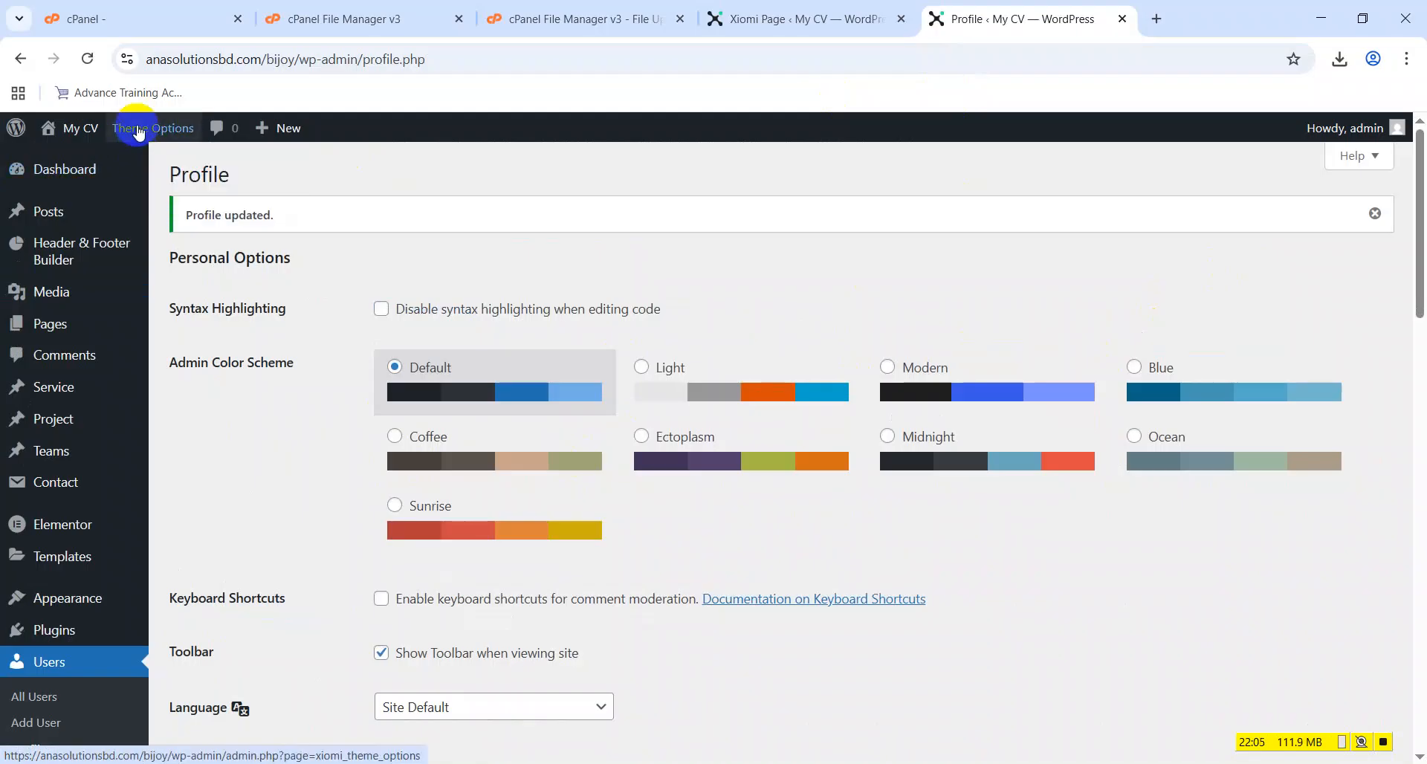
{"action": "right_click", "coordinate": [129, 141]}
{"action": "left_click", "coordinate": [167, 154]}
{"action": "left_click", "coordinate": [1116, 10]}
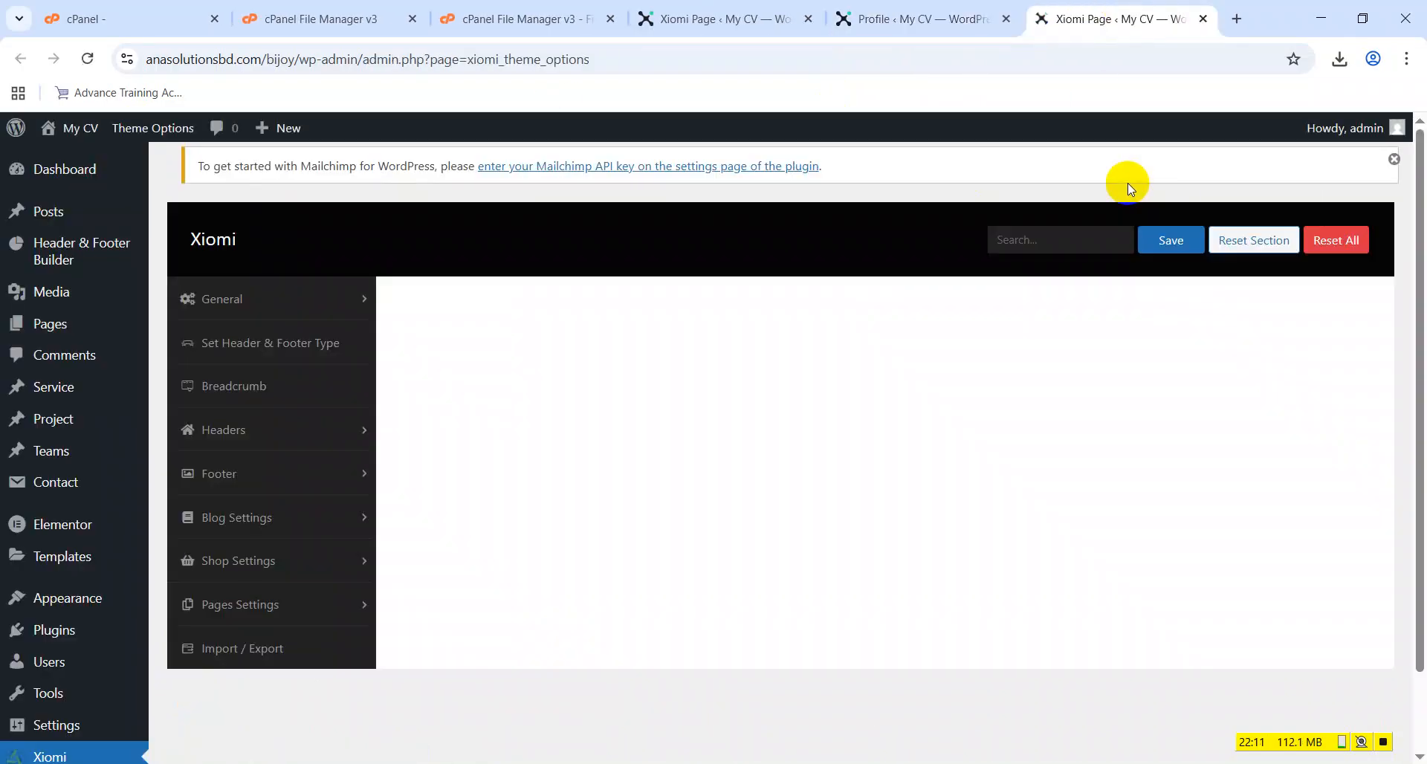
- Open the live My CV homepage in a new tab, then go to the admin Edit Profile page
{"action": "mouse_move", "coordinate": [90, 134]}
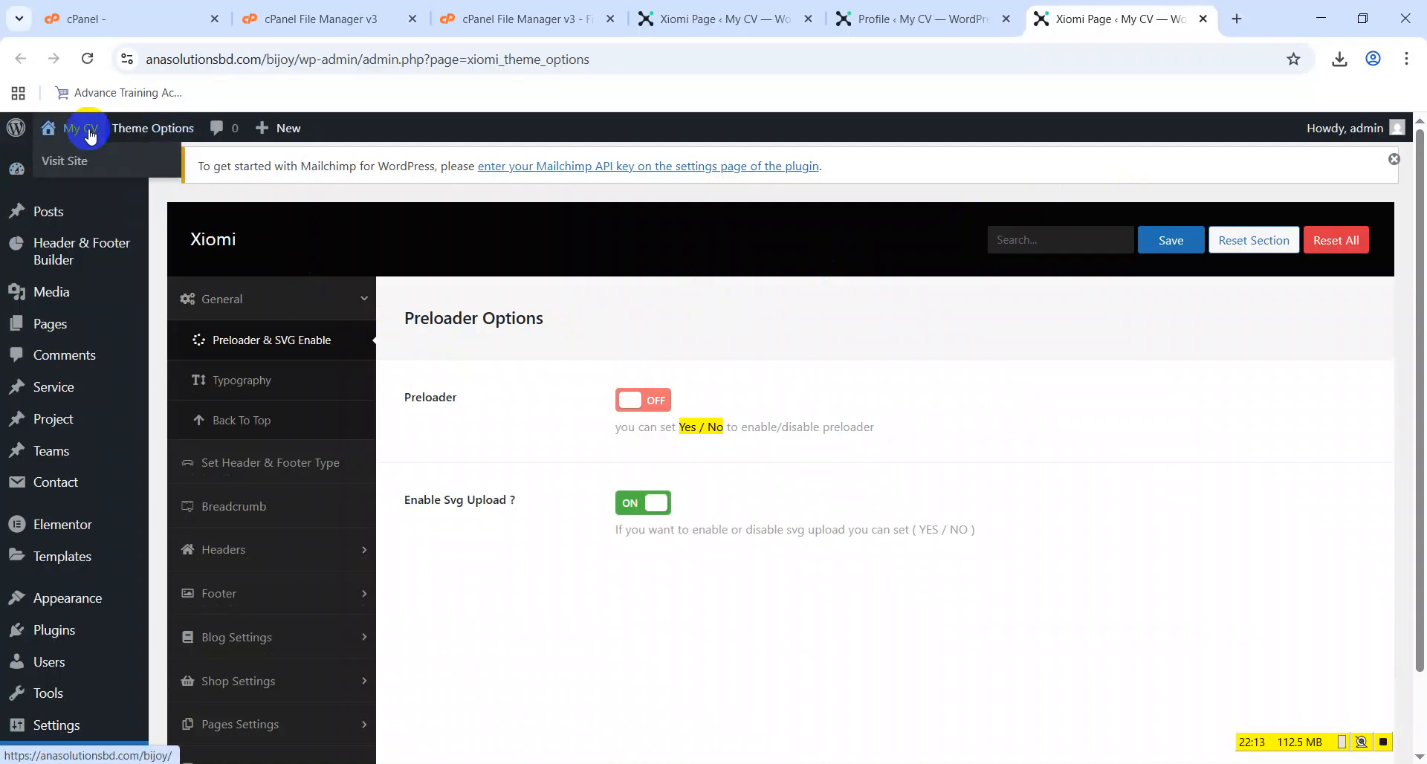
{"action": "right_click", "coordinate": [81, 164]}
{"action": "left_click", "coordinate": [141, 180]}
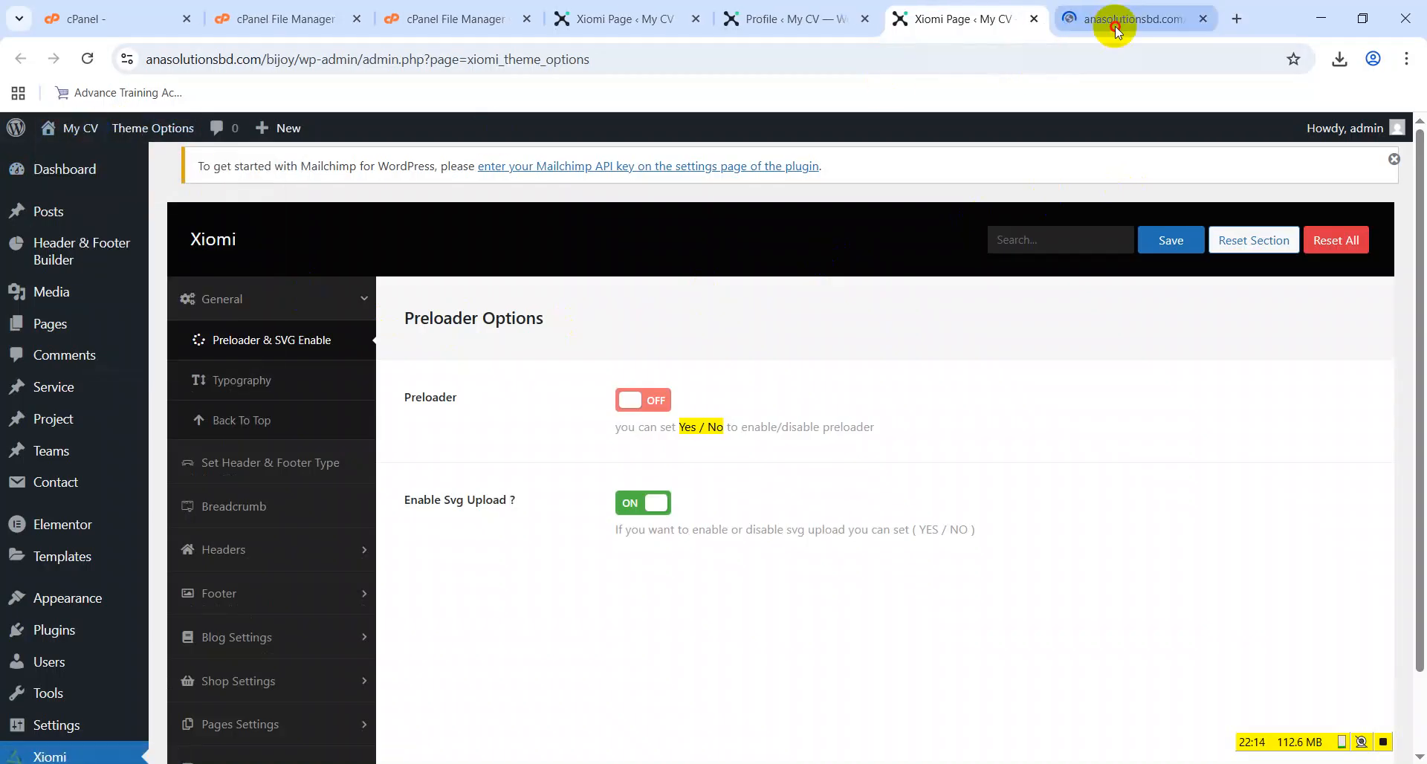
{"action": "left_click", "coordinate": [1111, 21]}
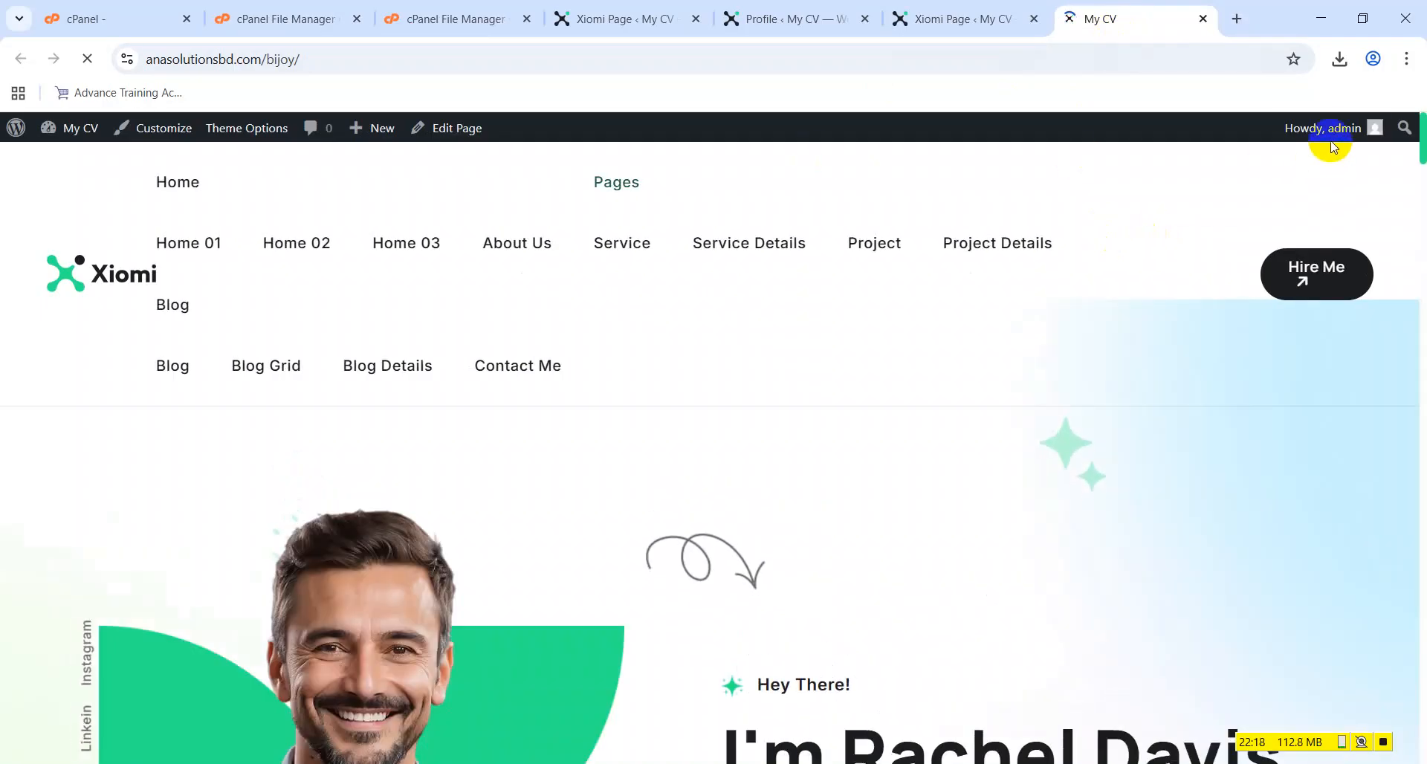
{"action": "left_click", "coordinate": [1332, 132]}
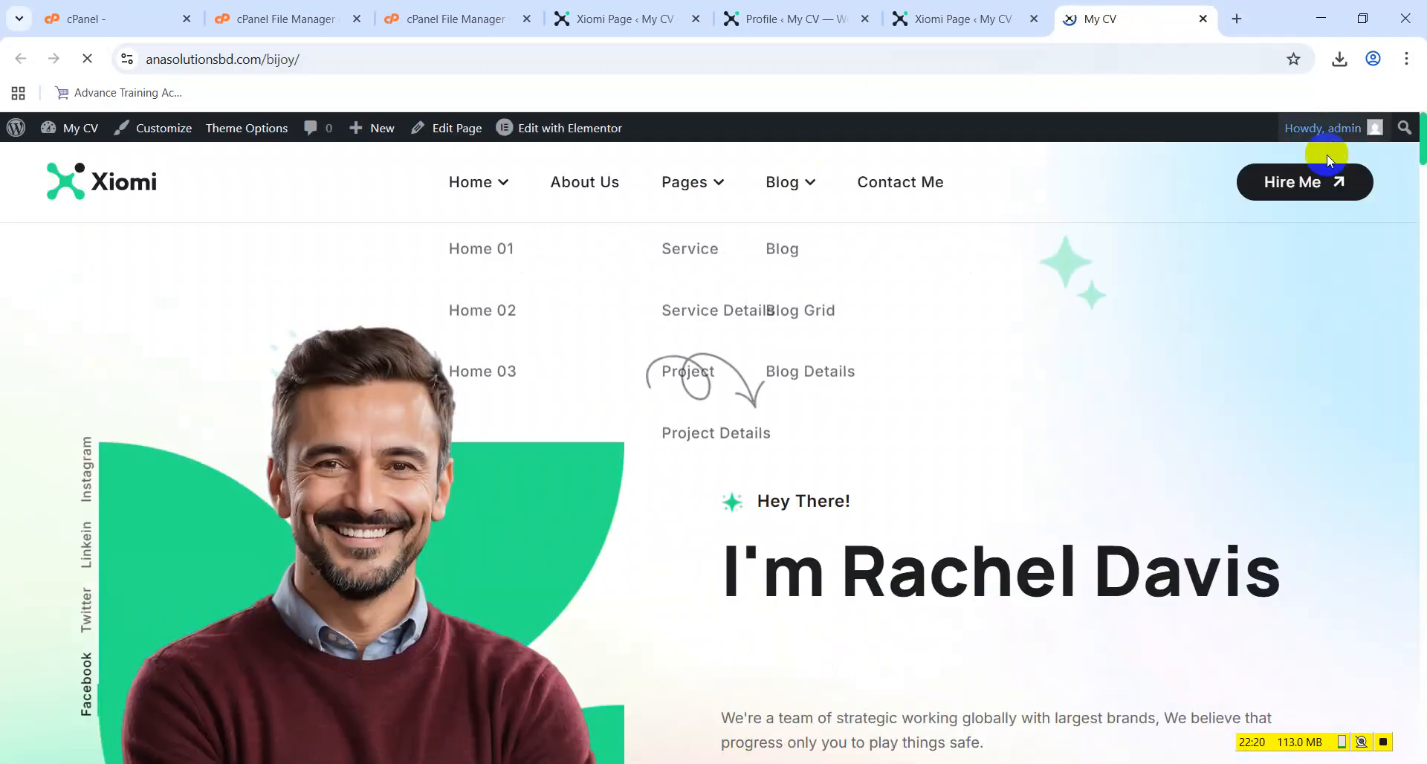
{"action": "left_click", "coordinate": [1268, 182]}
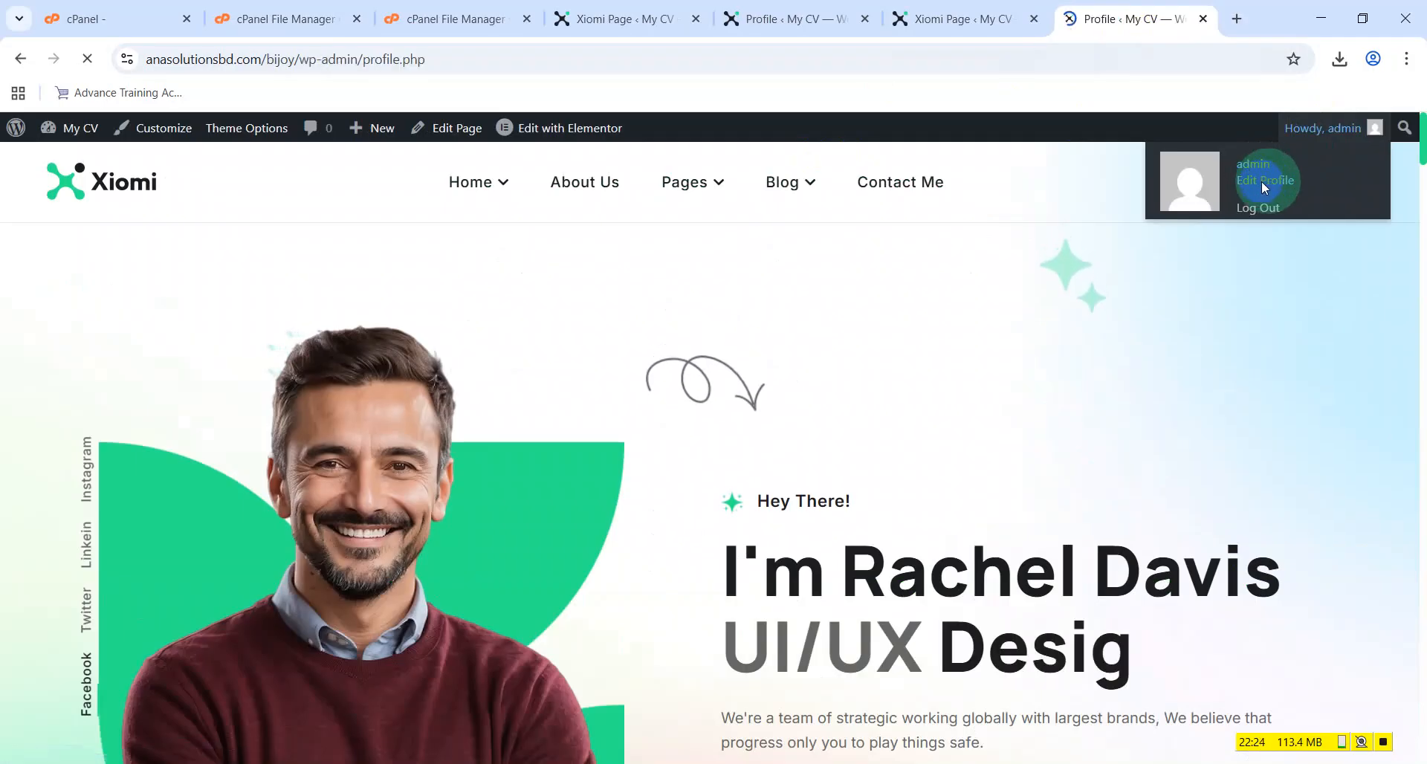
- Save the profile with the toolbar hidden when viewing the site
{"action": "scroll", "coordinate": [484, 407], "scroll_direction": "down", "scroll_amount": 3}
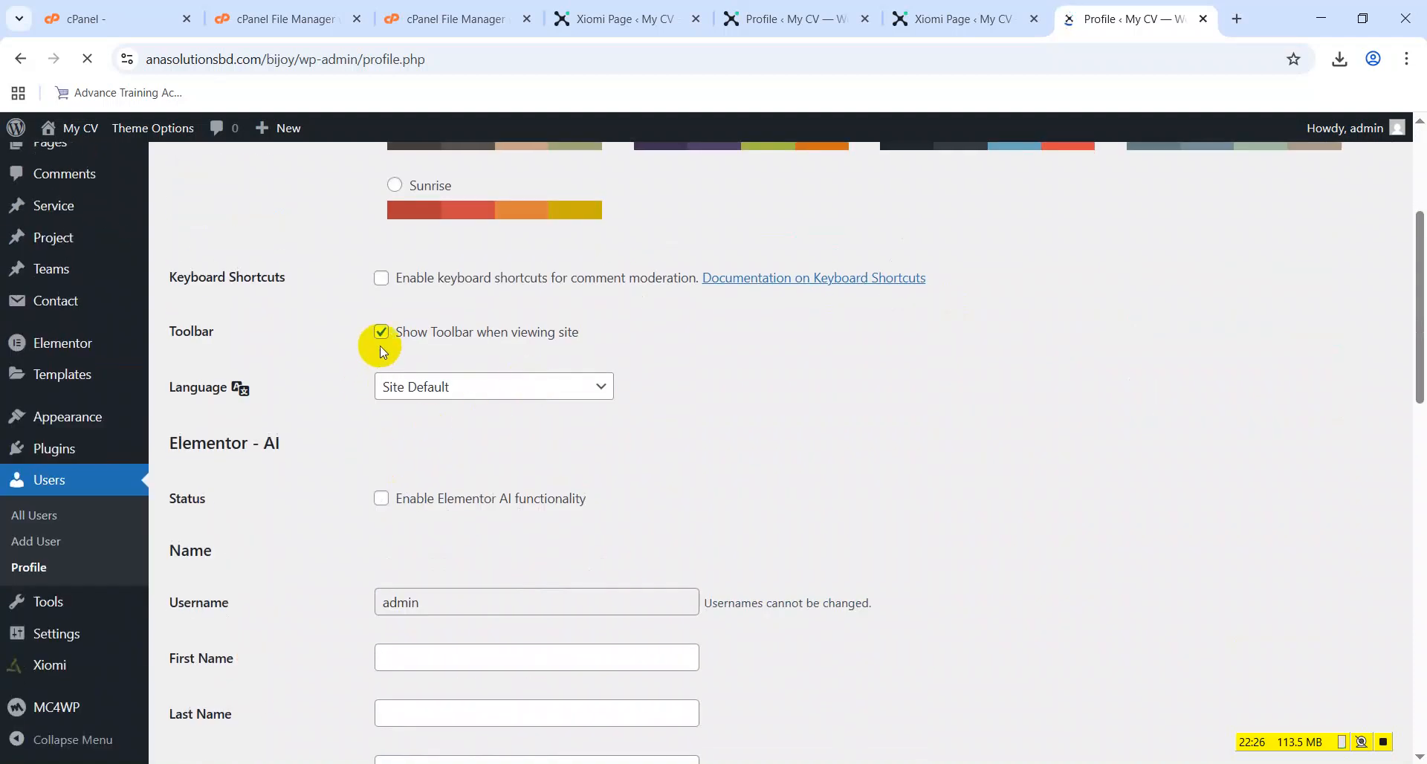
{"action": "scroll", "coordinate": [773, 381], "scroll_direction": "down", "scroll_amount": 12}
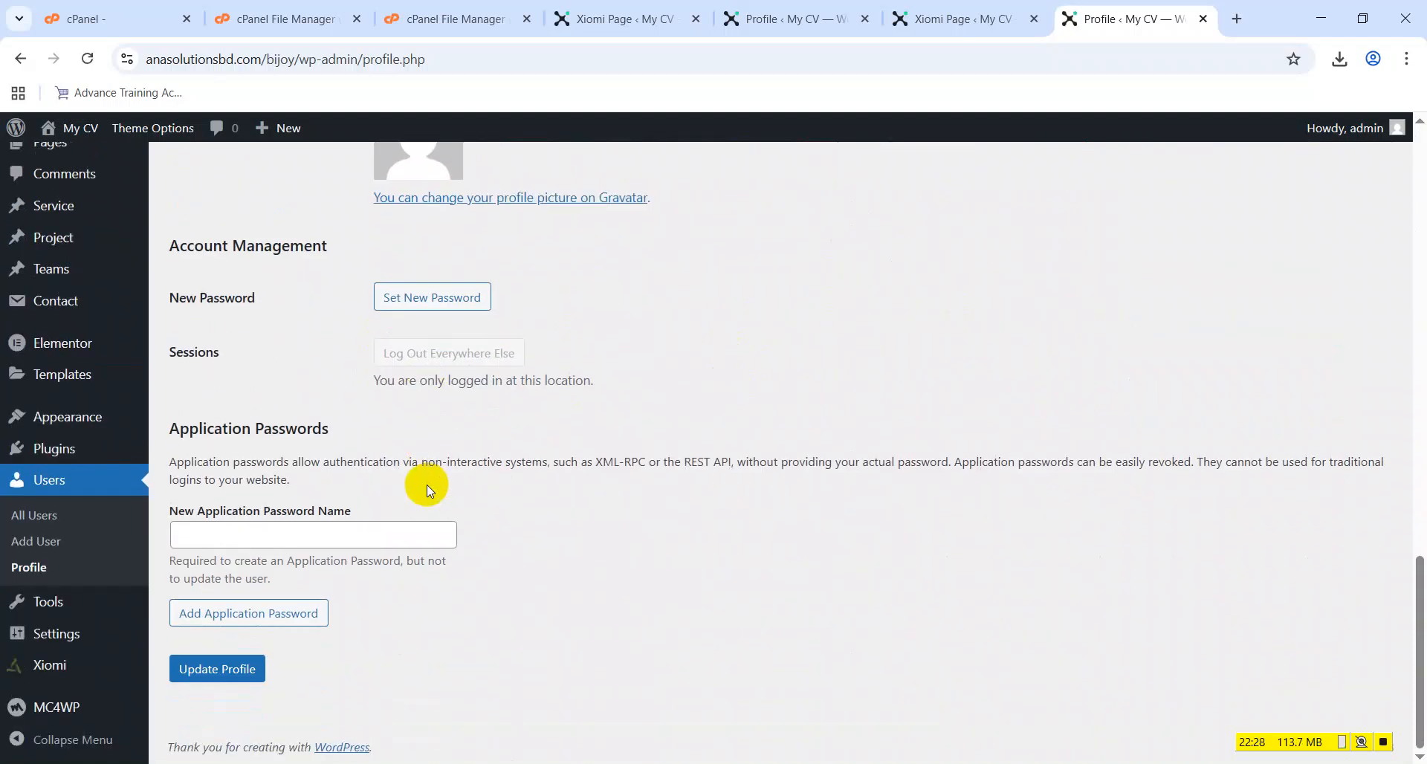
{"action": "left_click", "coordinate": [235, 671]}
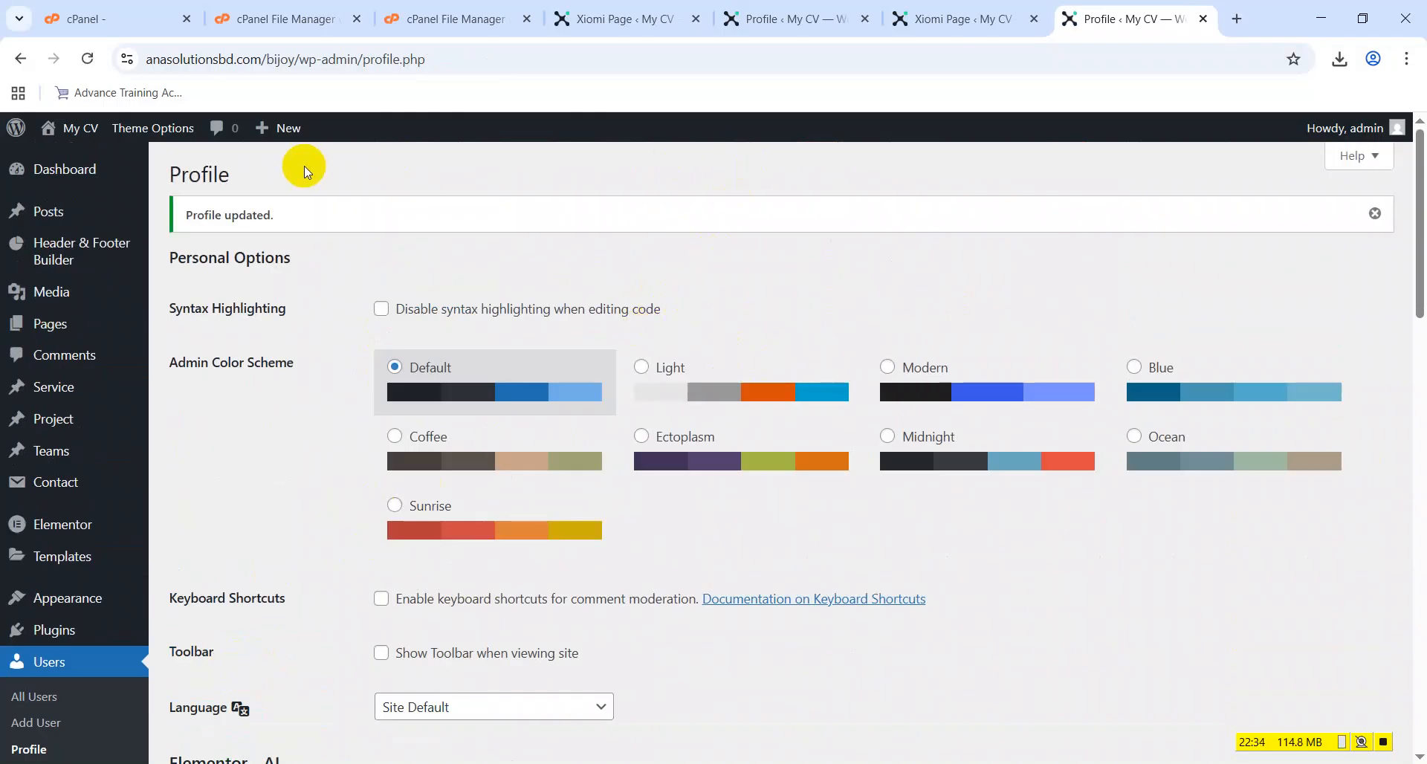
- Open the live site in a new tab and view its About Us page without the admin toolbar
{"action": "right_click", "coordinate": [65, 141]}
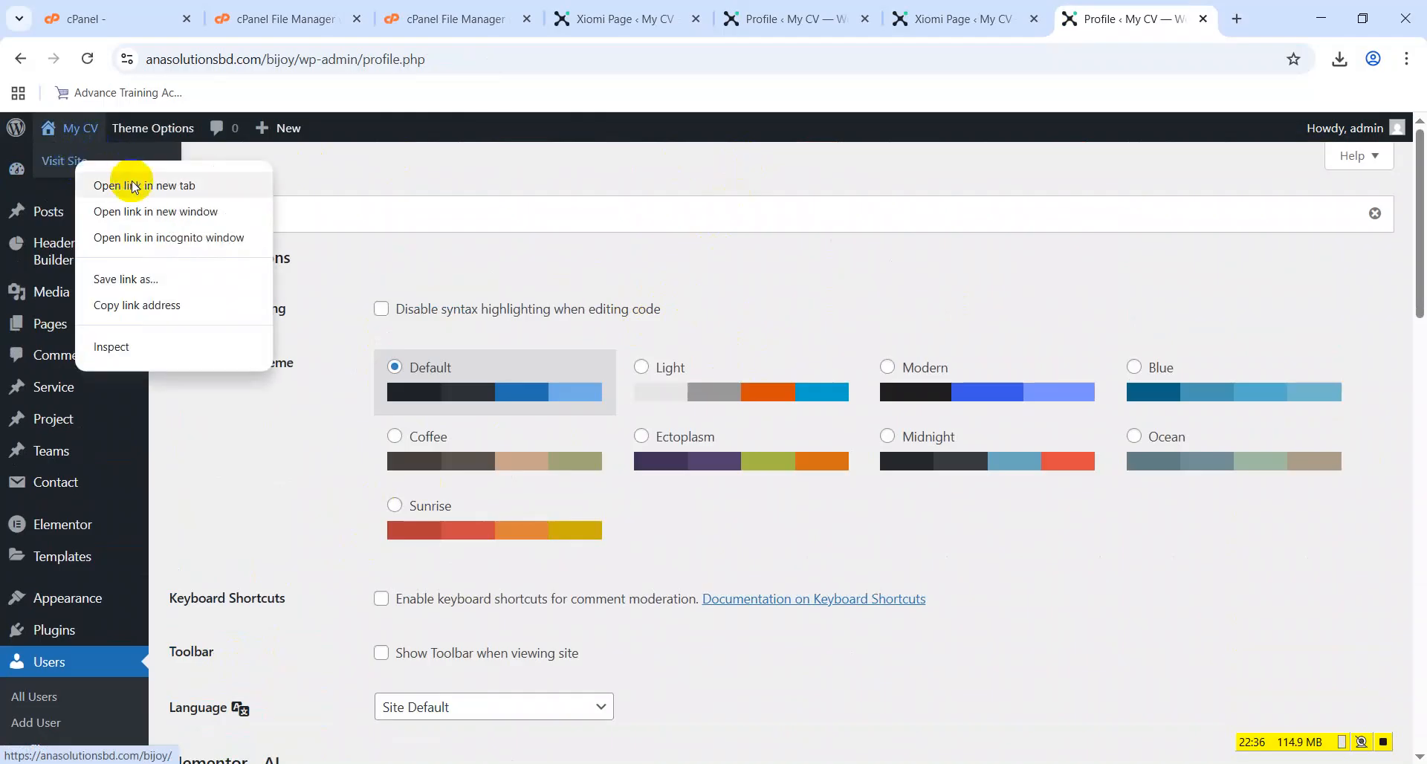
{"action": "left_click", "coordinate": [119, 158]}
{"action": "left_click", "coordinate": [1119, 30]}
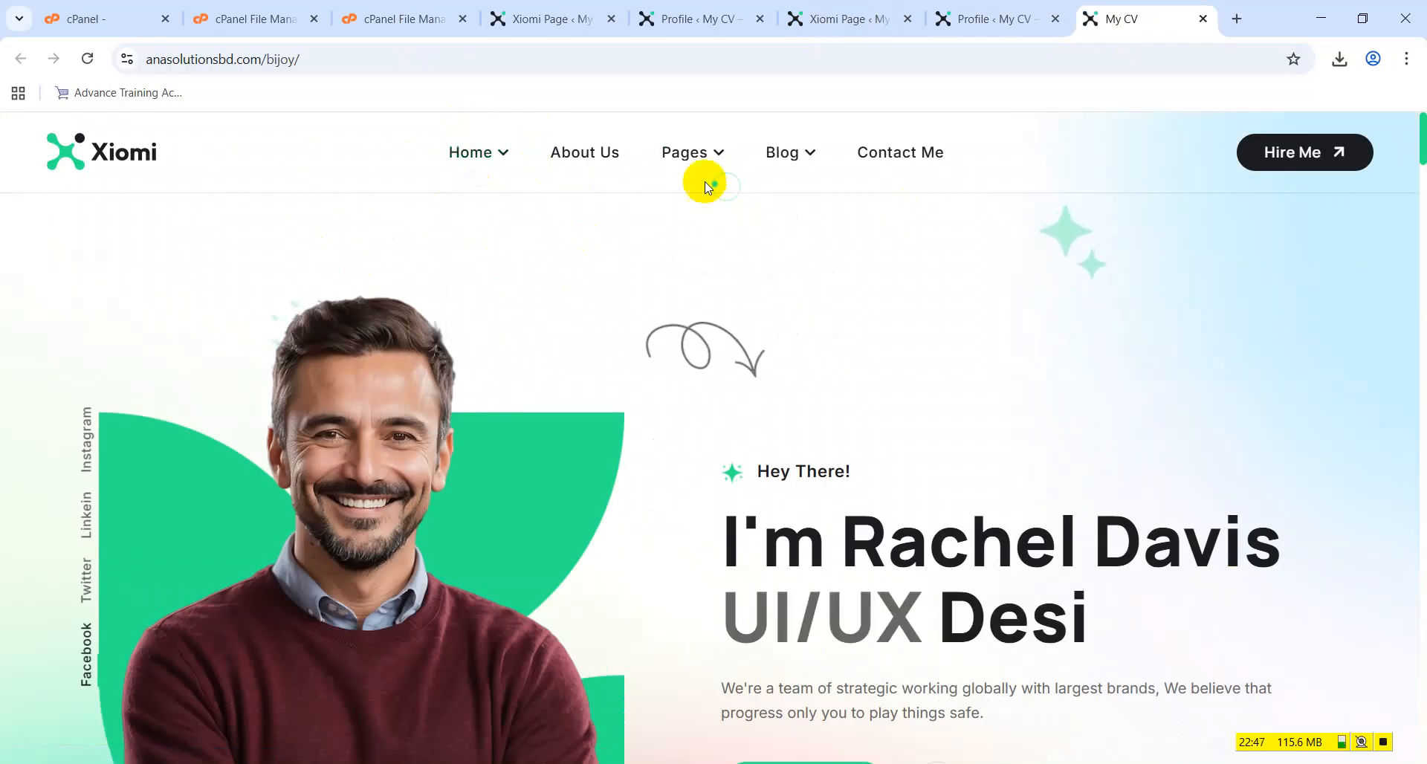
{"action": "left_click", "coordinate": [559, 162]}
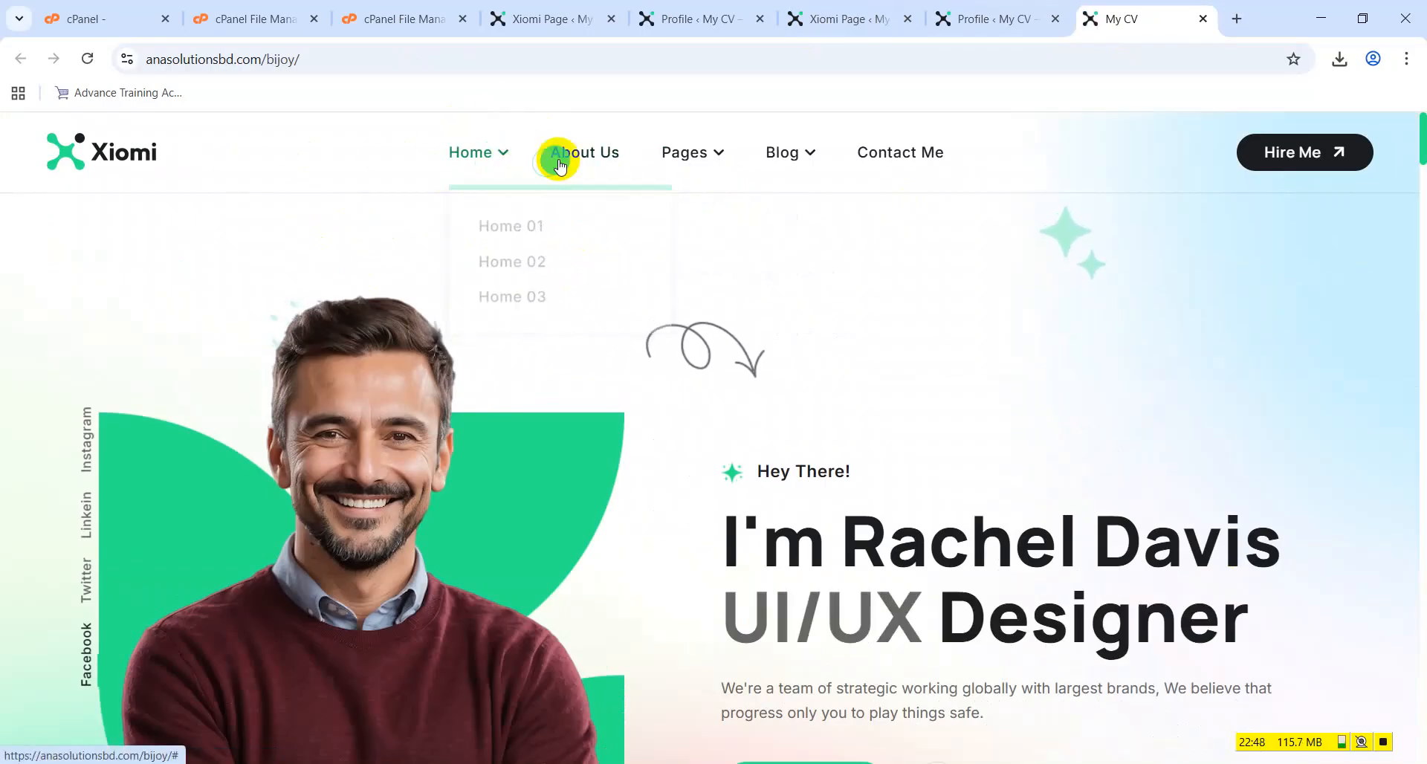
{"action": "left_click", "coordinate": [614, 155]}
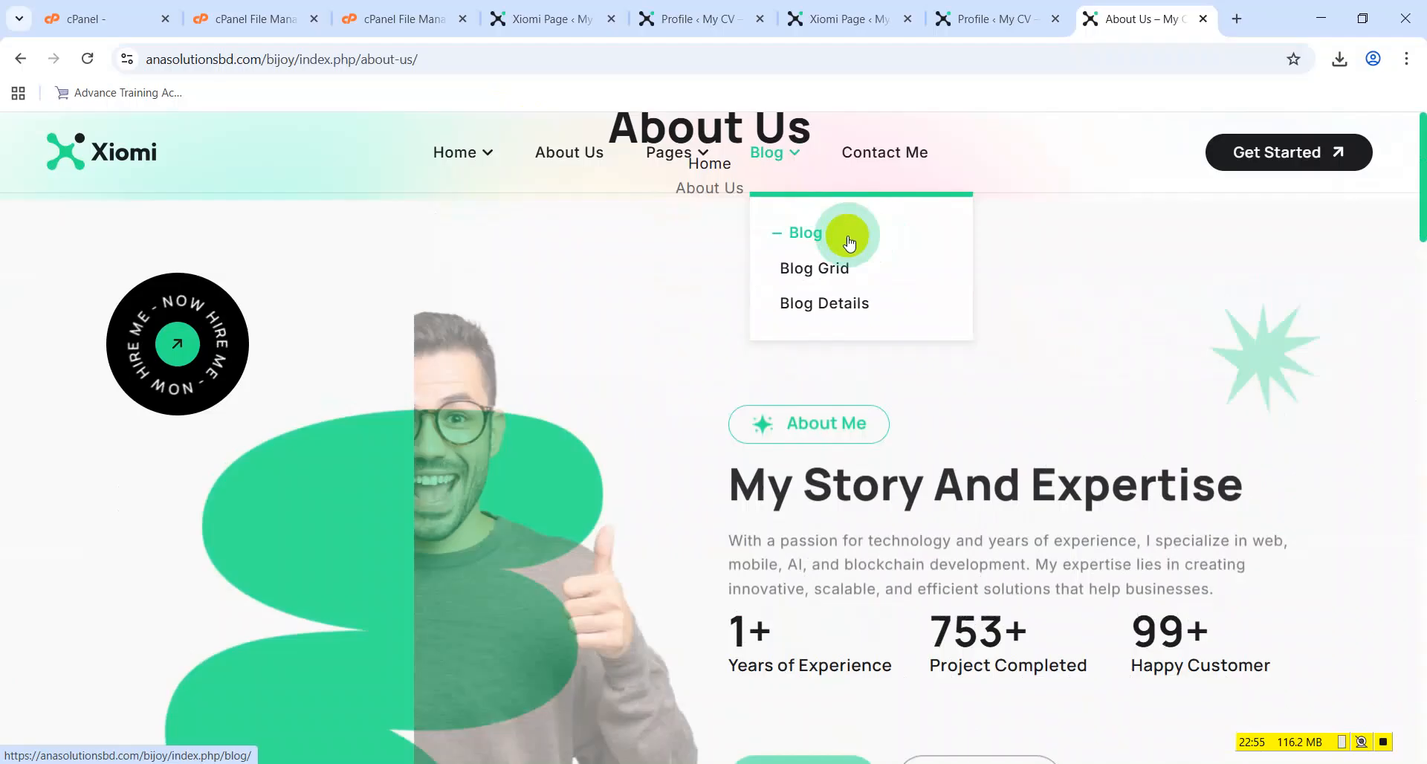
{"action": "left_click_drag", "start_coordinate": [708, 158], "coordinate": [797, 123]}
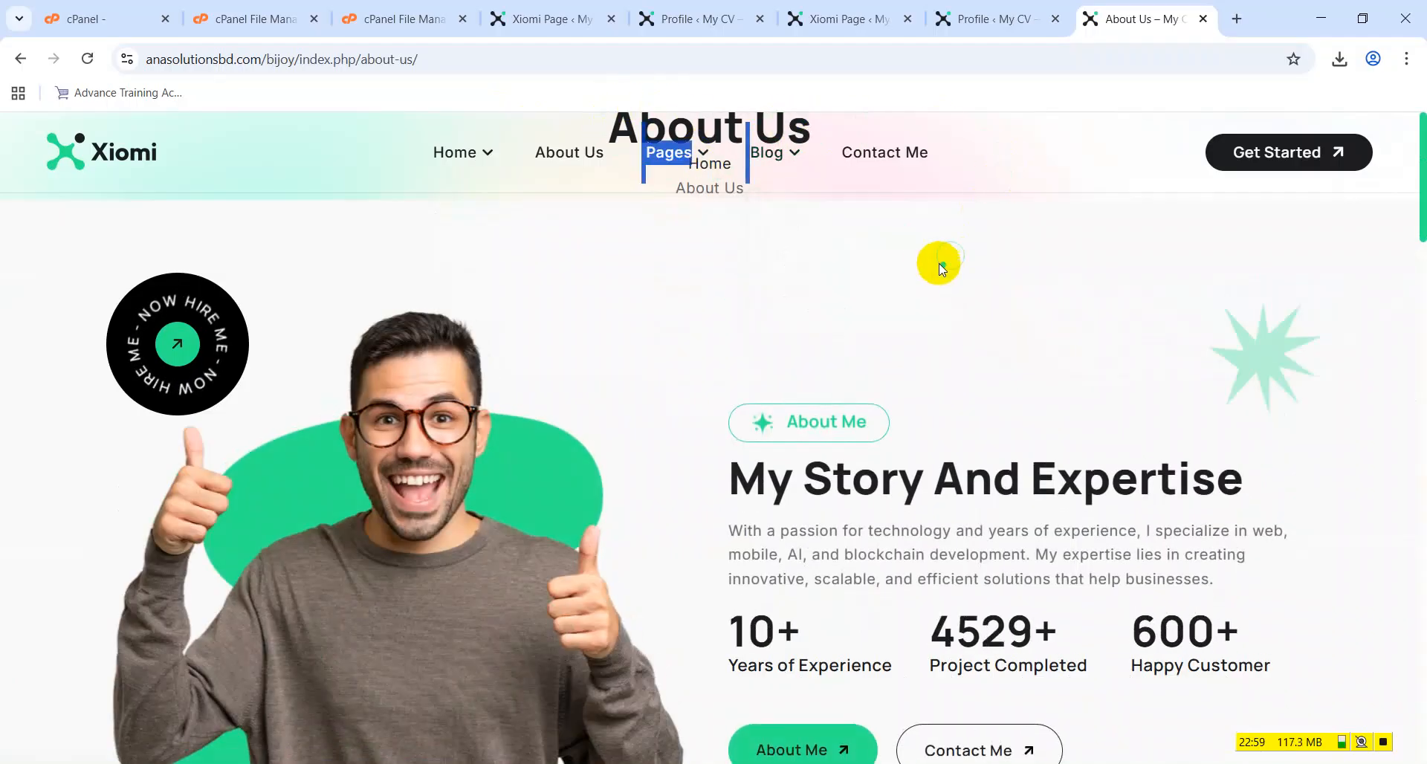
{"action": "left_click", "coordinate": [926, 261]}
- Open Xiomi Theme Options and display the Header One logo settings under the General section
{"action": "left_click", "coordinate": [1019, 18]}
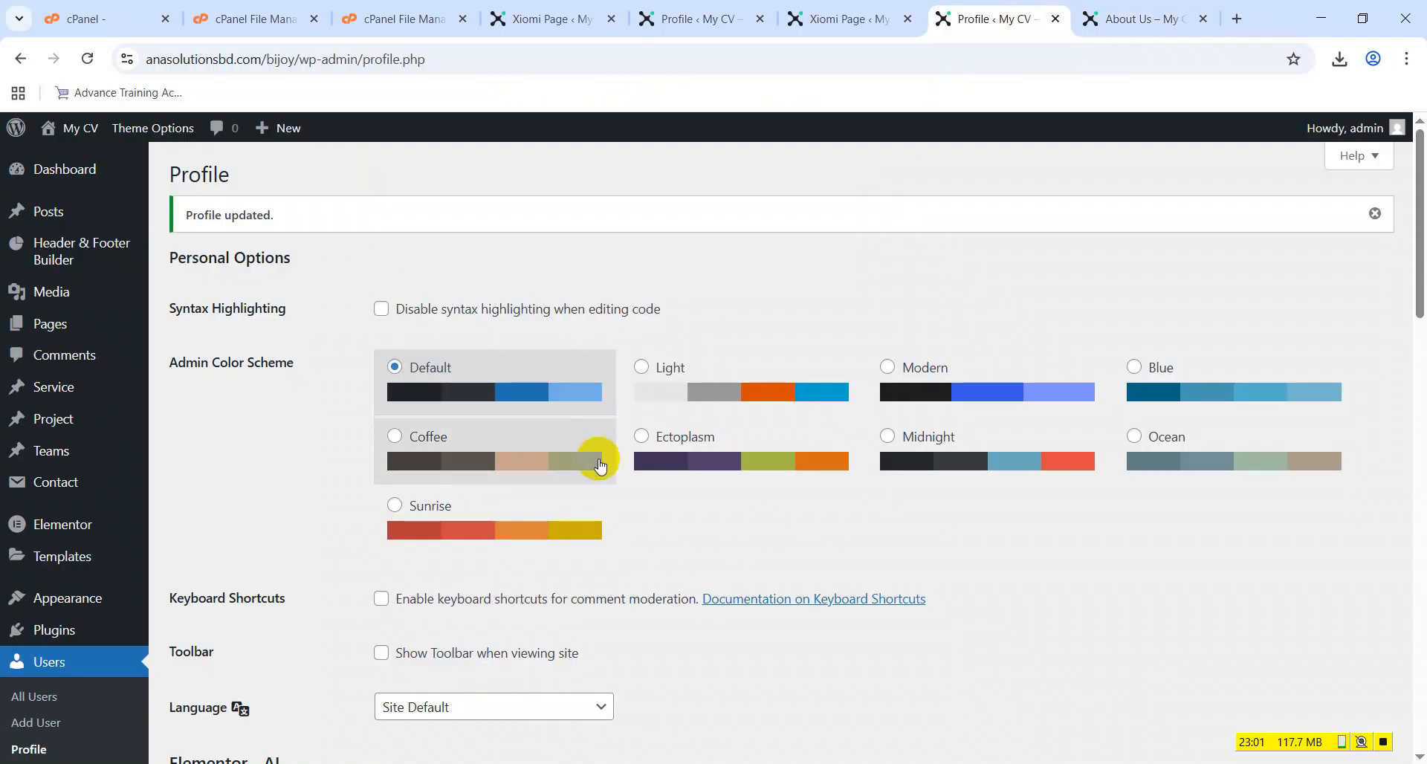
{"action": "scroll", "coordinate": [598, 465], "scroll_direction": "down", "scroll_amount": 4}
{"action": "scroll", "coordinate": [445, 475], "scroll_direction": "up", "scroll_amount": 4}
{"action": "scroll", "coordinate": [270, 484], "scroll_direction": "down", "scroll_amount": 9}
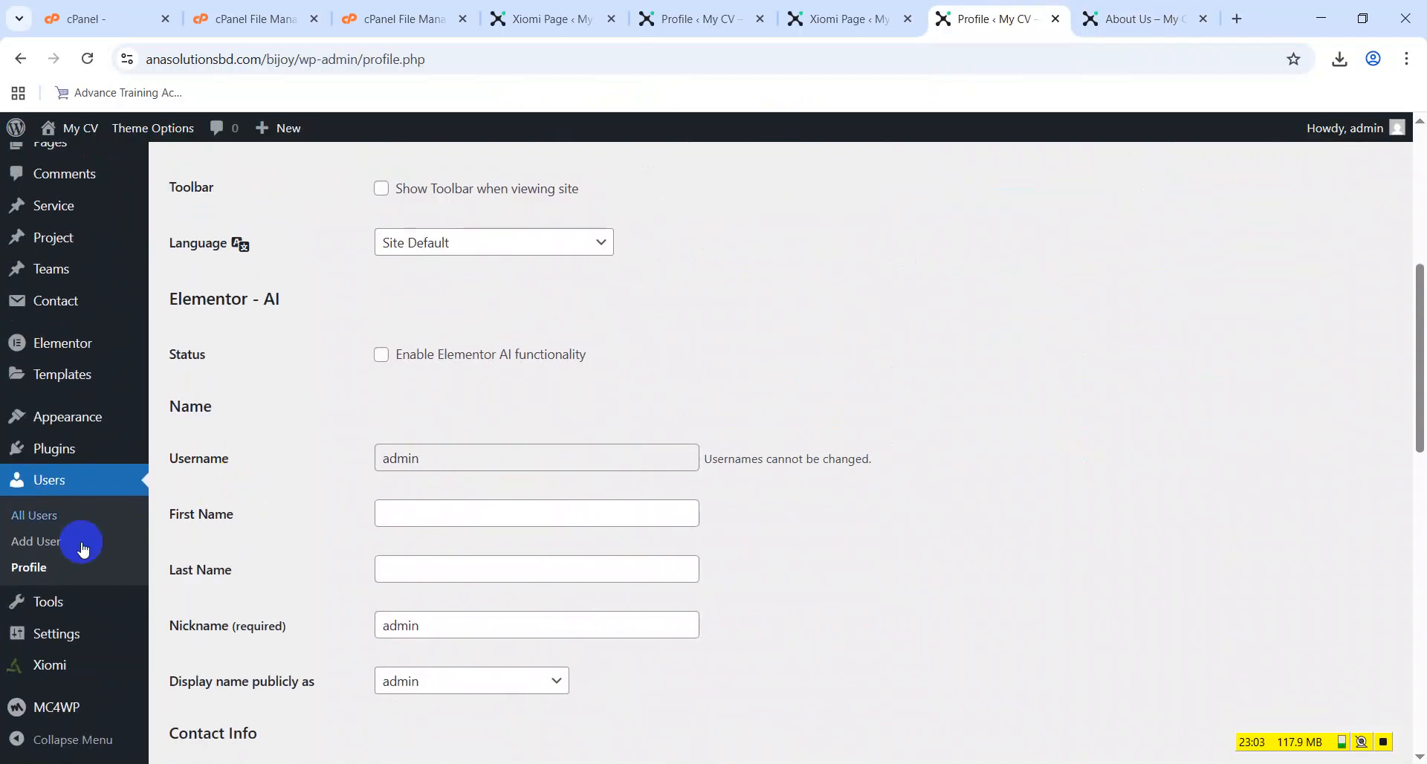
{"action": "left_click", "coordinate": [46, 665]}
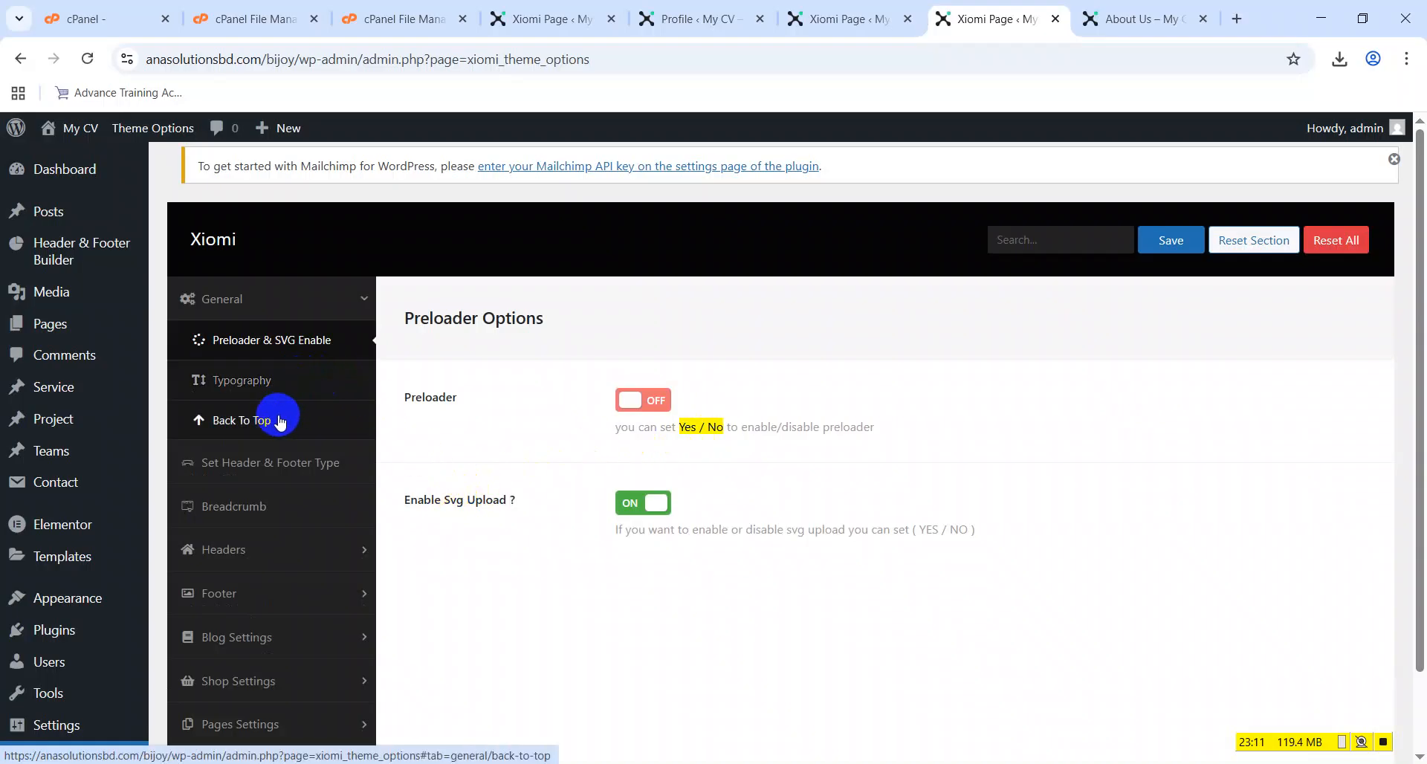
{"action": "left_click", "coordinate": [308, 299]}
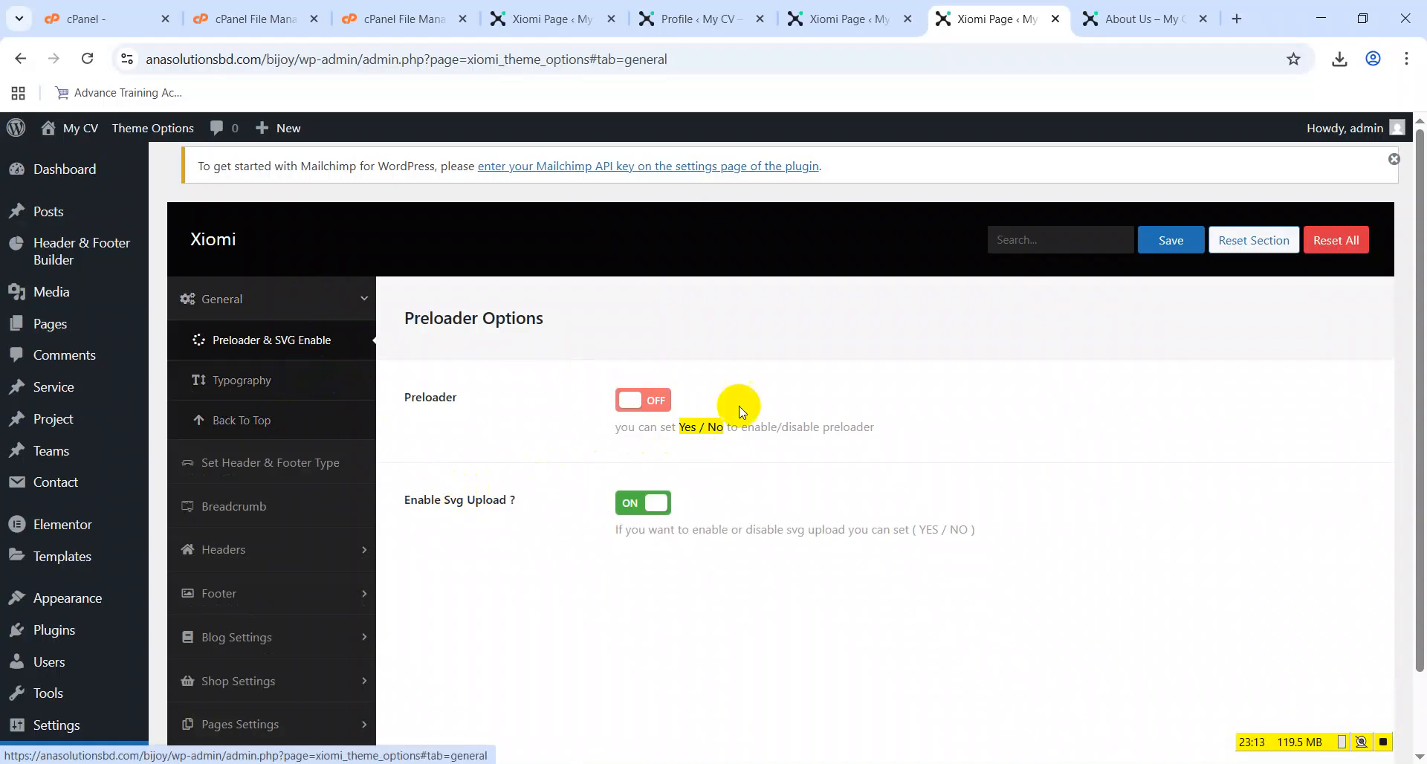
{"action": "scroll", "coordinate": [750, 415], "scroll_direction": "down", "scroll_amount": 1}
{"action": "left_click", "coordinate": [348, 459]}
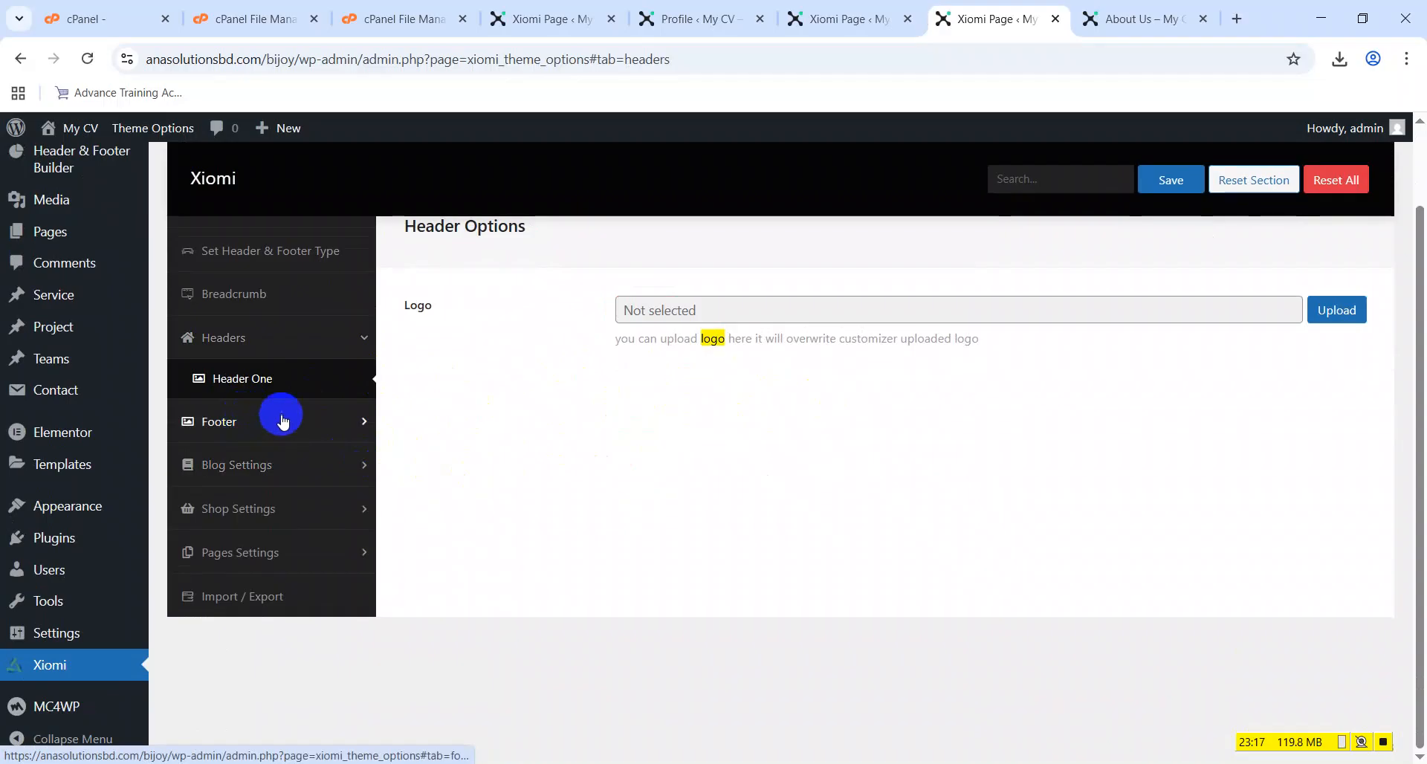
- Switch the Xiomi Breadcrumb option off and save the theme settings
{"action": "left_click", "coordinate": [315, 301]}
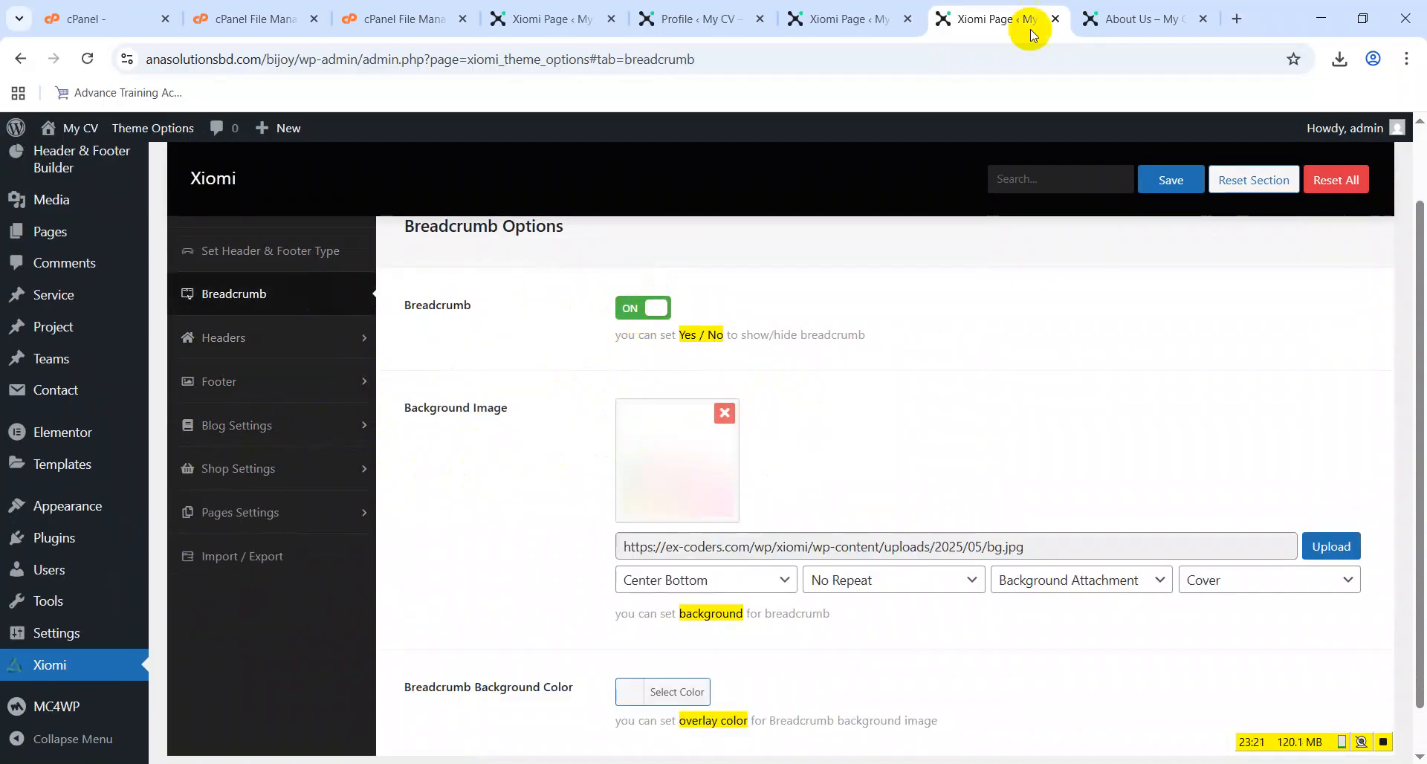
{"action": "left_click", "coordinate": [1141, 17]}
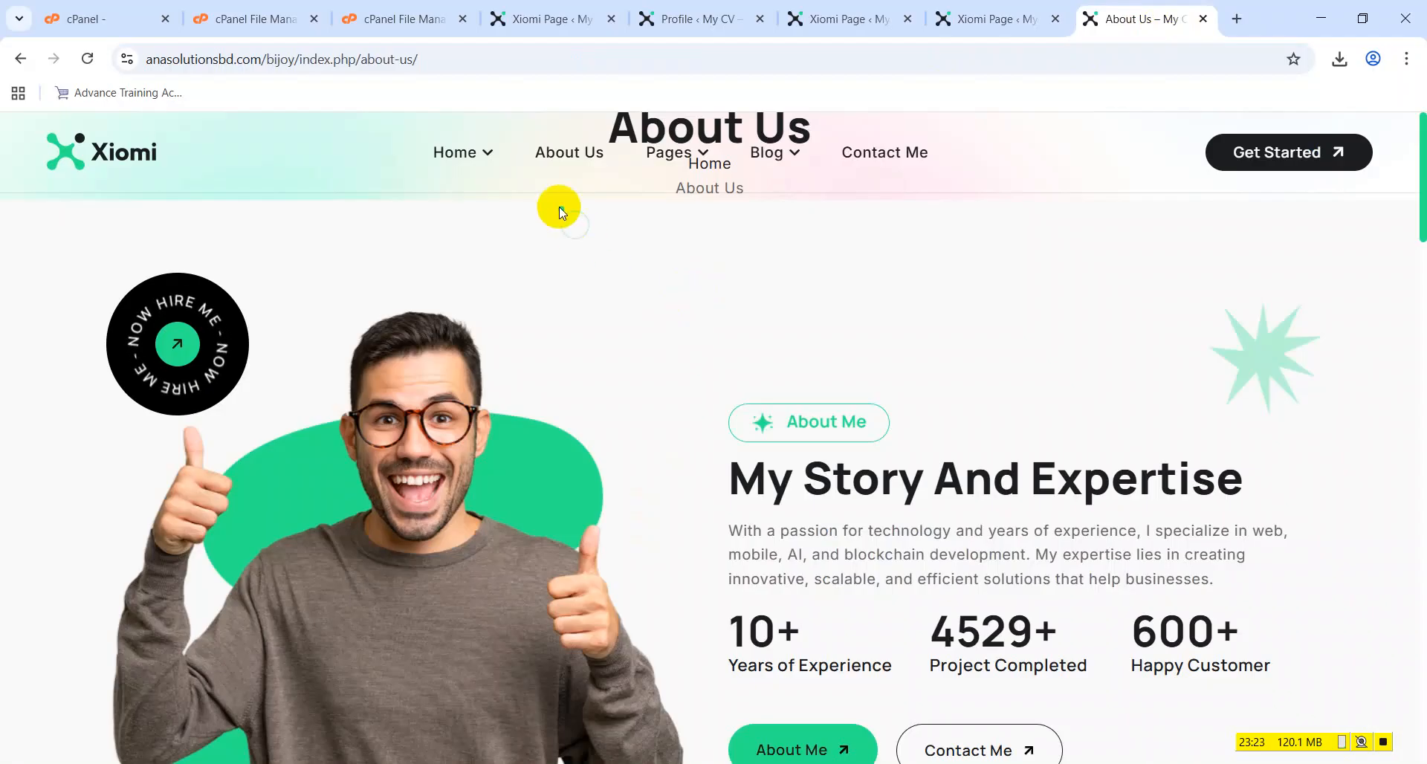
{"action": "left_click", "coordinate": [568, 156]}
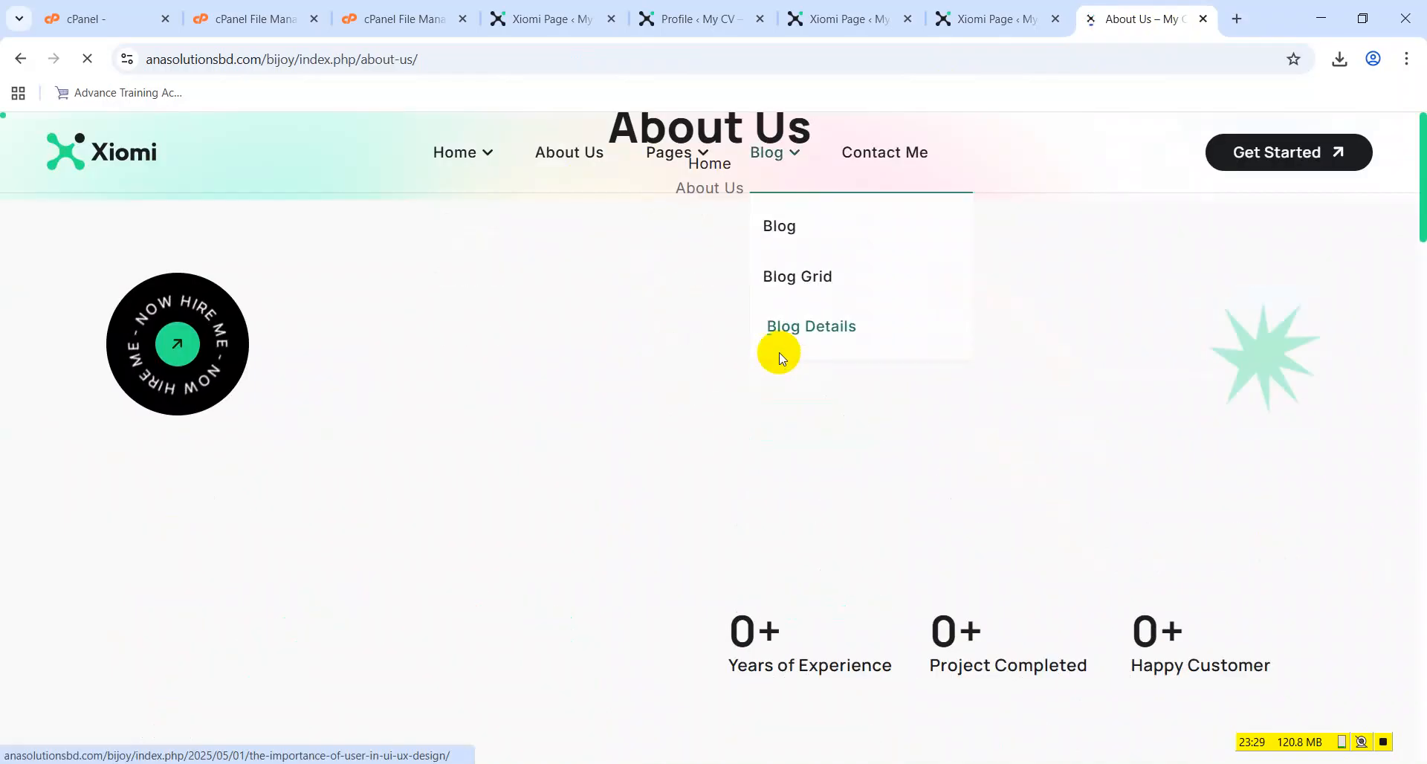
{"action": "left_click", "coordinate": [979, 31]}
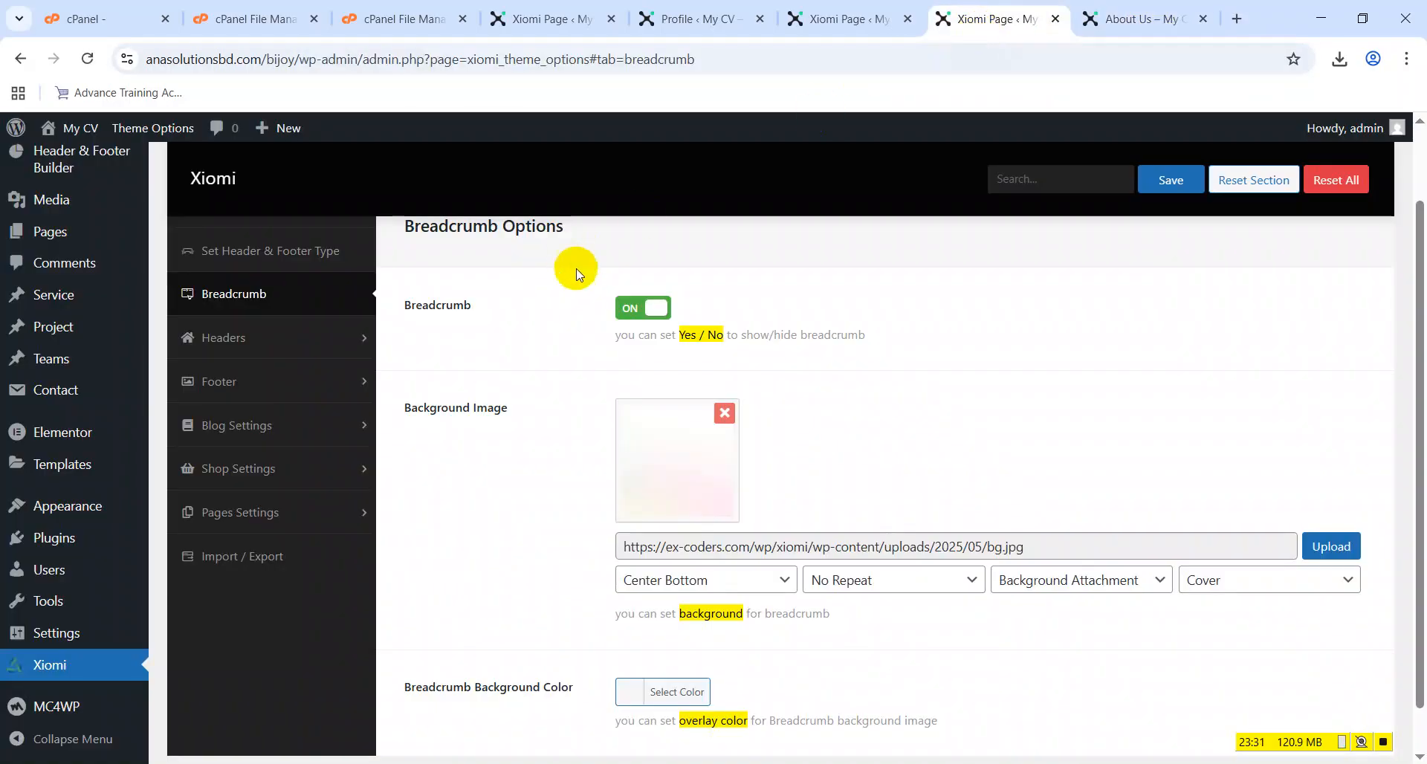
{"action": "left_click", "coordinate": [644, 309]}
{"action": "left_click", "coordinate": [1174, 184]}
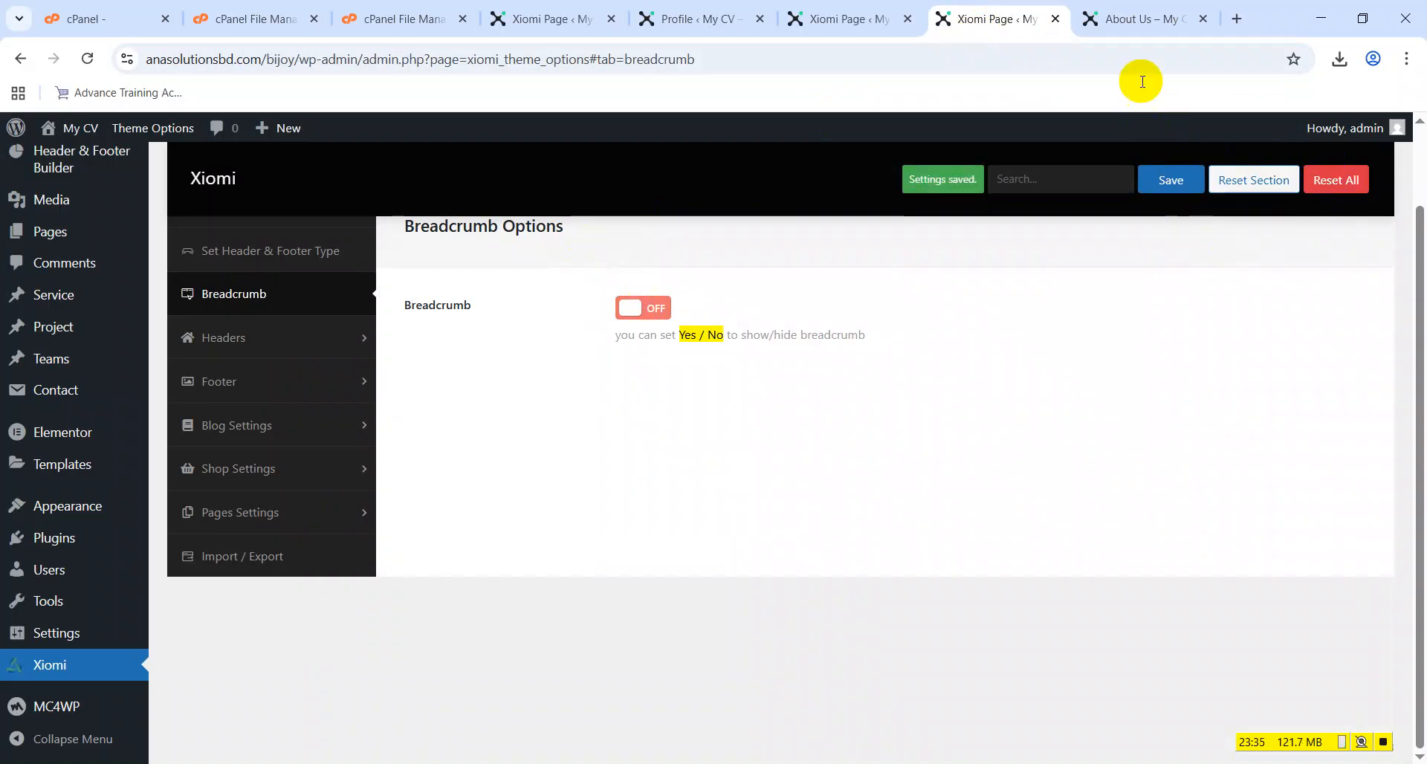
- Reload the live About Us page, then visit Contact Me and return to About Us
{"action": "left_click", "coordinate": [1145, 18]}
{"action": "right_click", "coordinate": [1037, 219]}
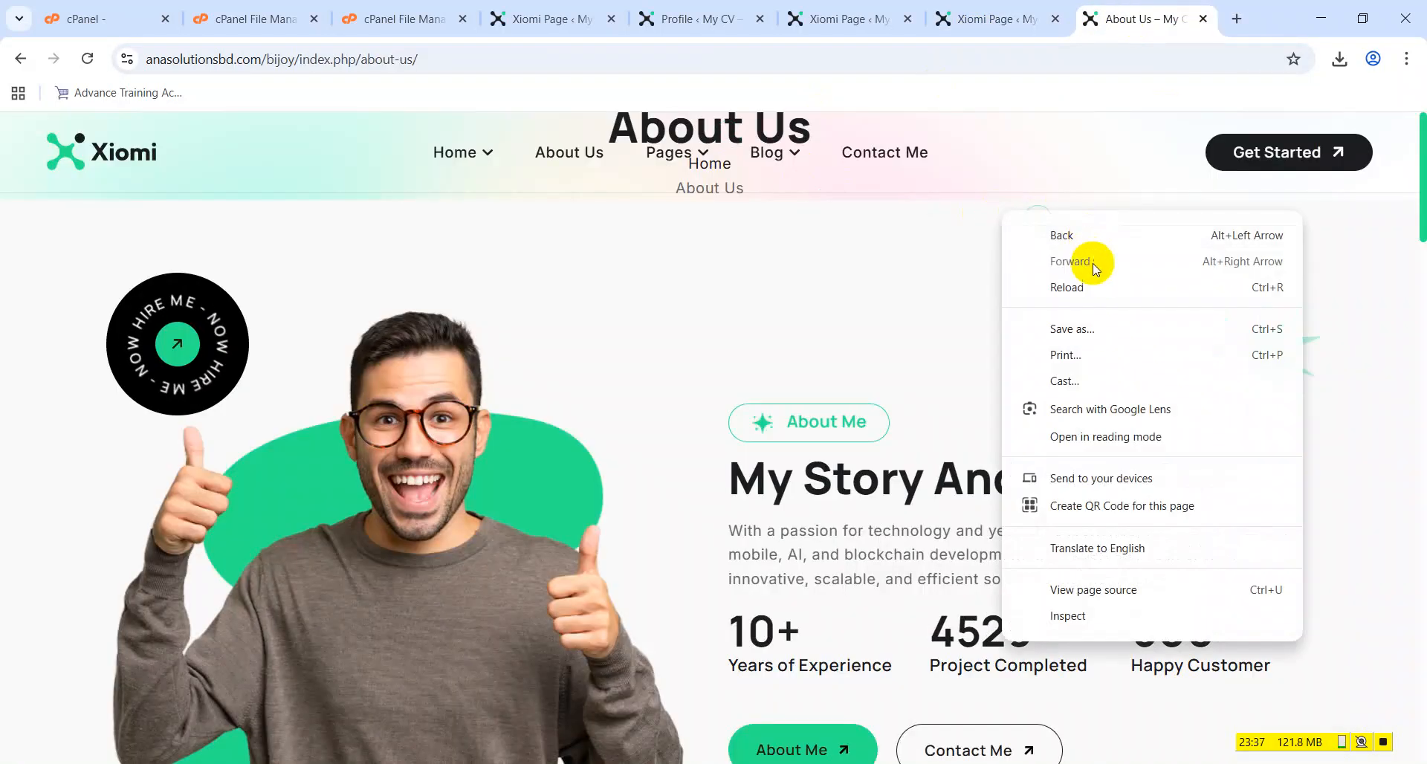
{"action": "left_click", "coordinate": [1144, 291]}
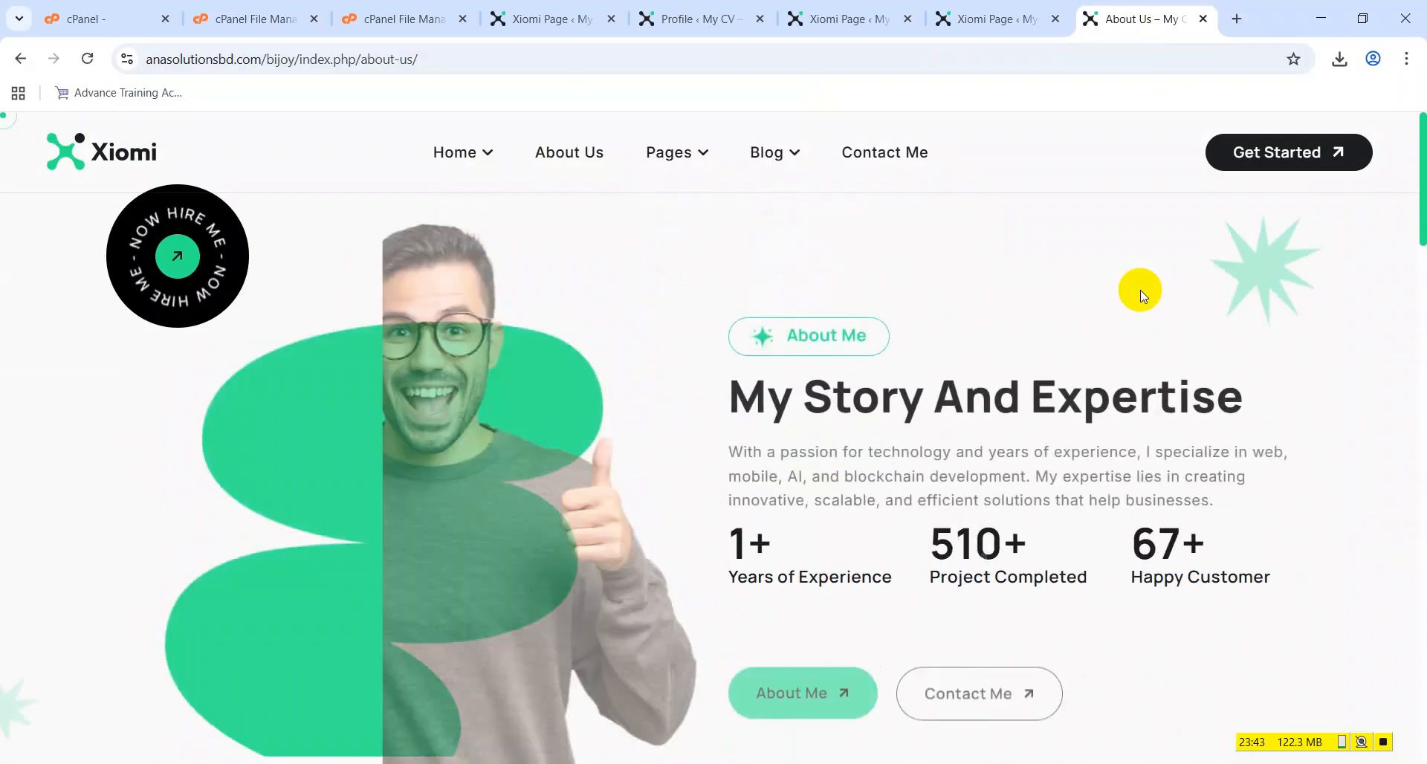
{"action": "left_click", "coordinate": [899, 159]}
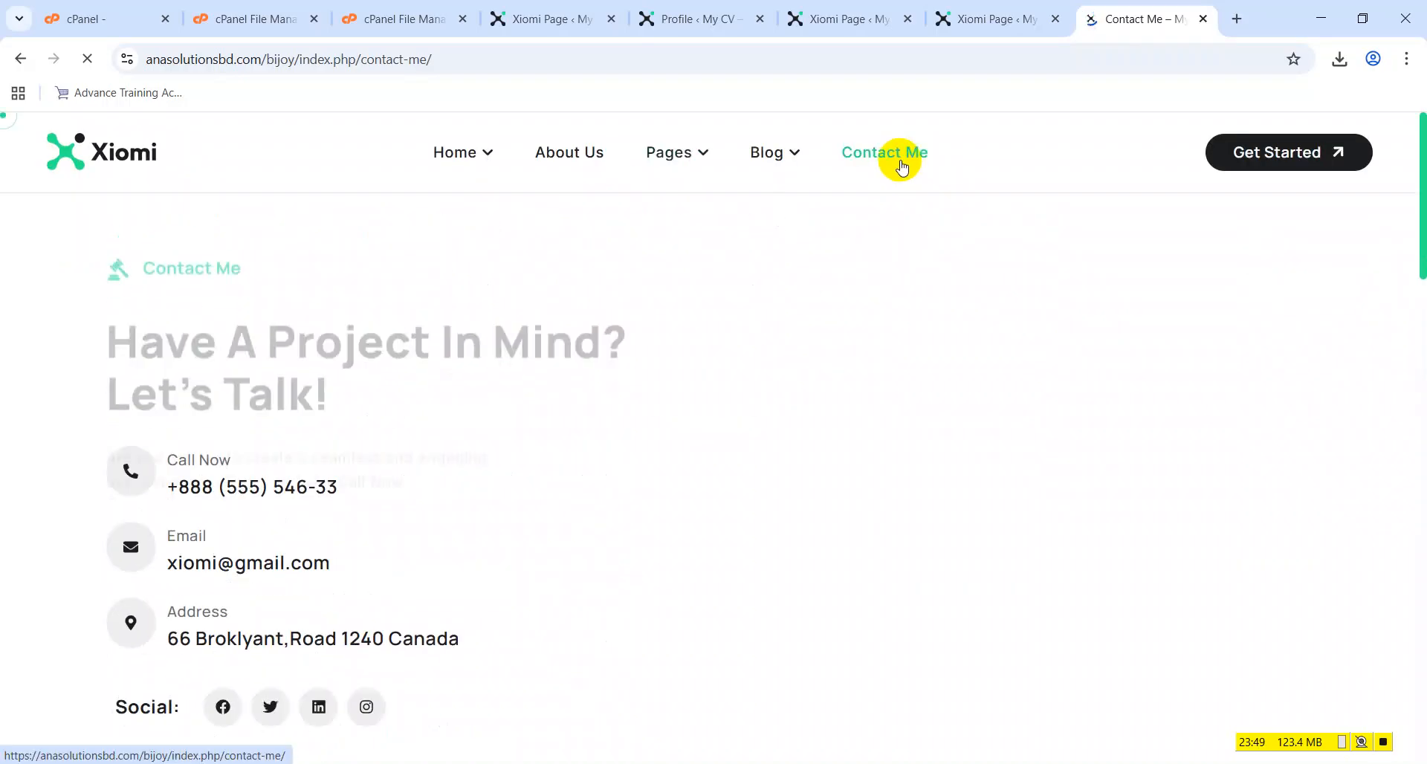
{"action": "scroll", "coordinate": [665, 301], "scroll_direction": "down", "scroll_amount": 5}
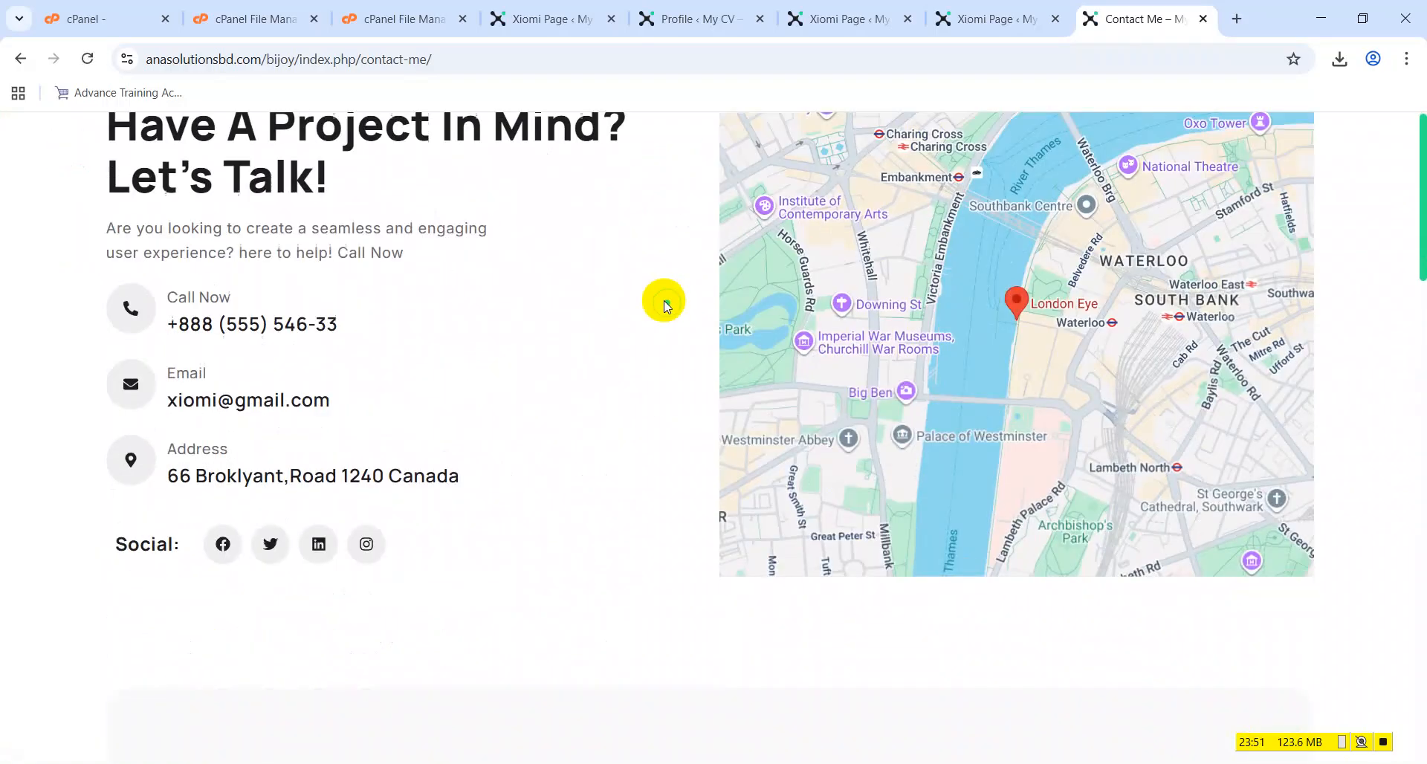
{"action": "scroll", "coordinate": [849, 312], "scroll_direction": "down", "scroll_amount": 4}
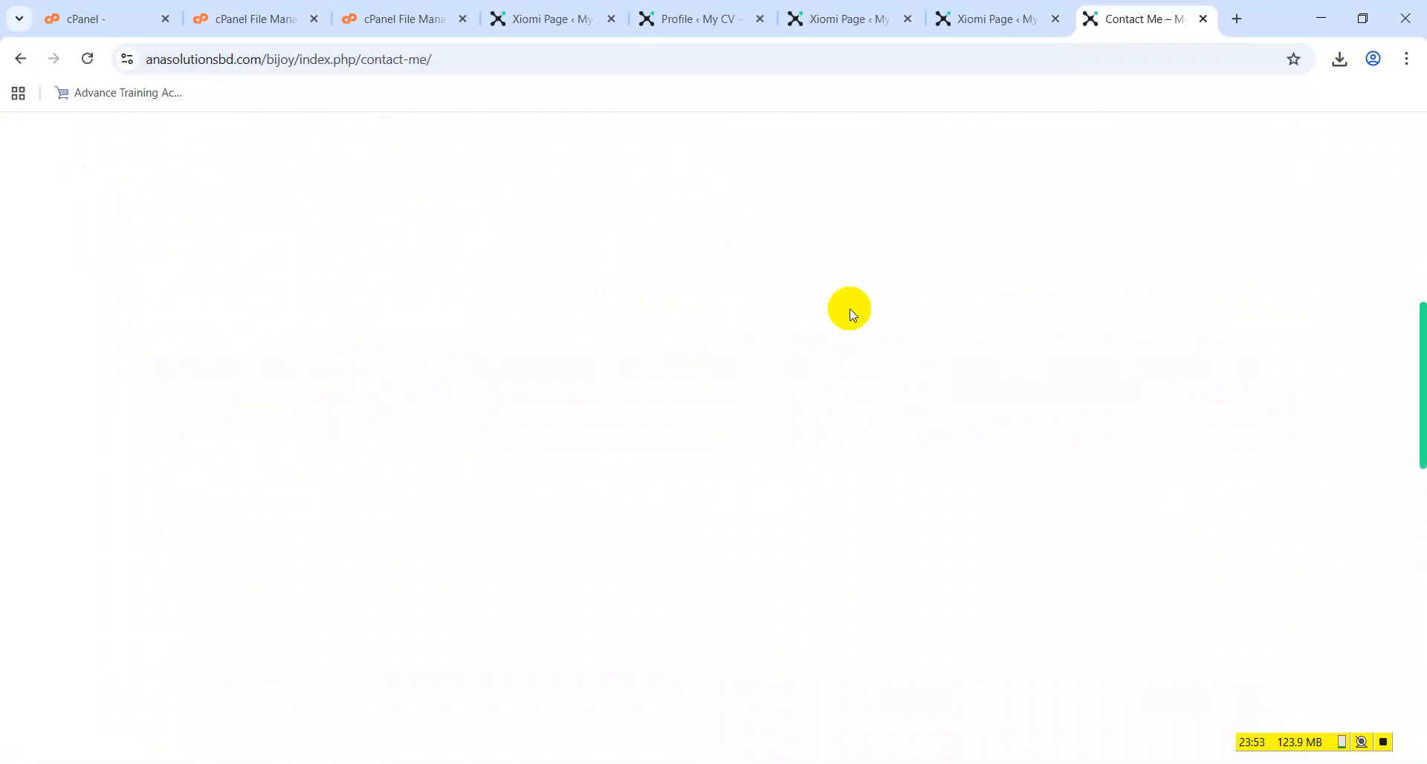
{"action": "scroll", "coordinate": [850, 311], "scroll_direction": "up", "scroll_amount": 10}
{"action": "left_click", "coordinate": [583, 167]}
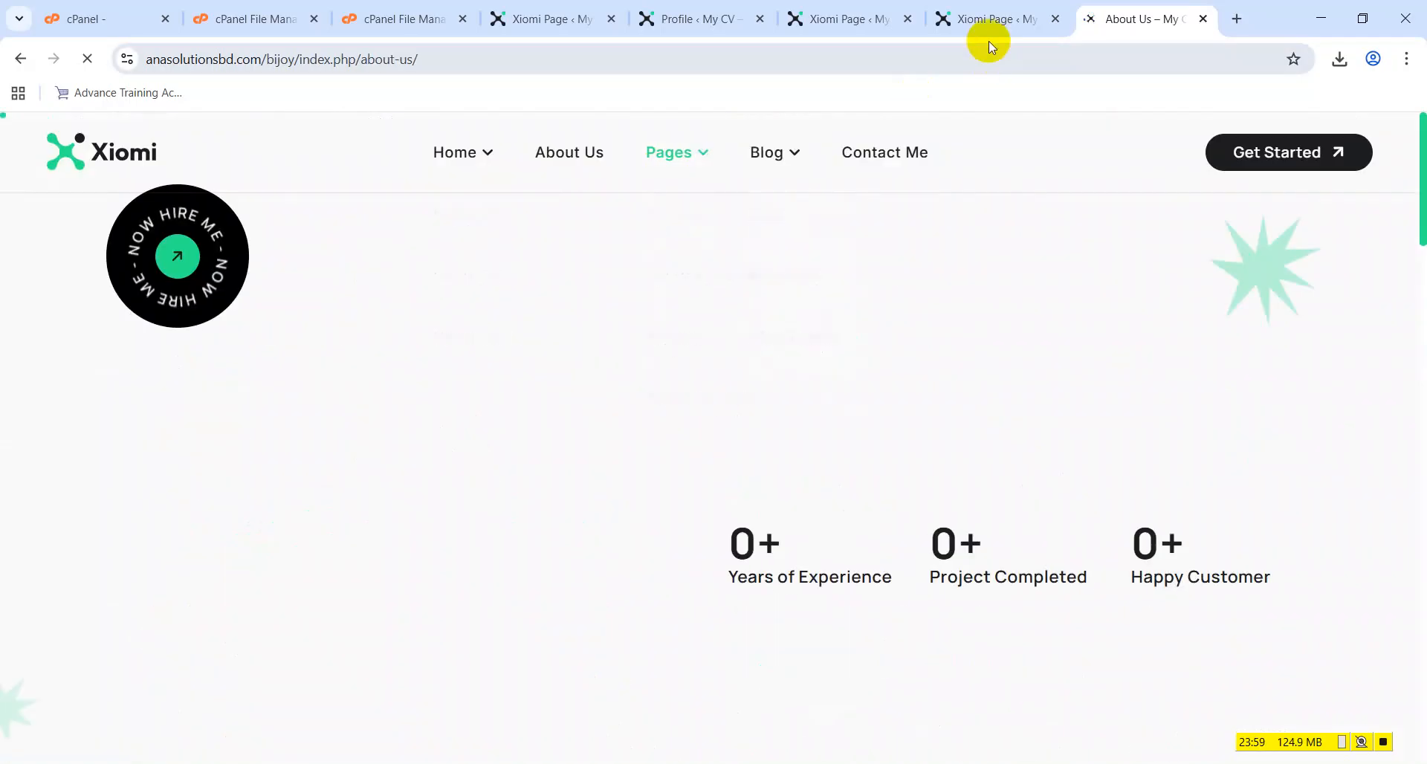
- Toggle the SVG upload option in Preloader settings, save, and reload the live About Us page
{"action": "left_click", "coordinate": [1004, 25]}
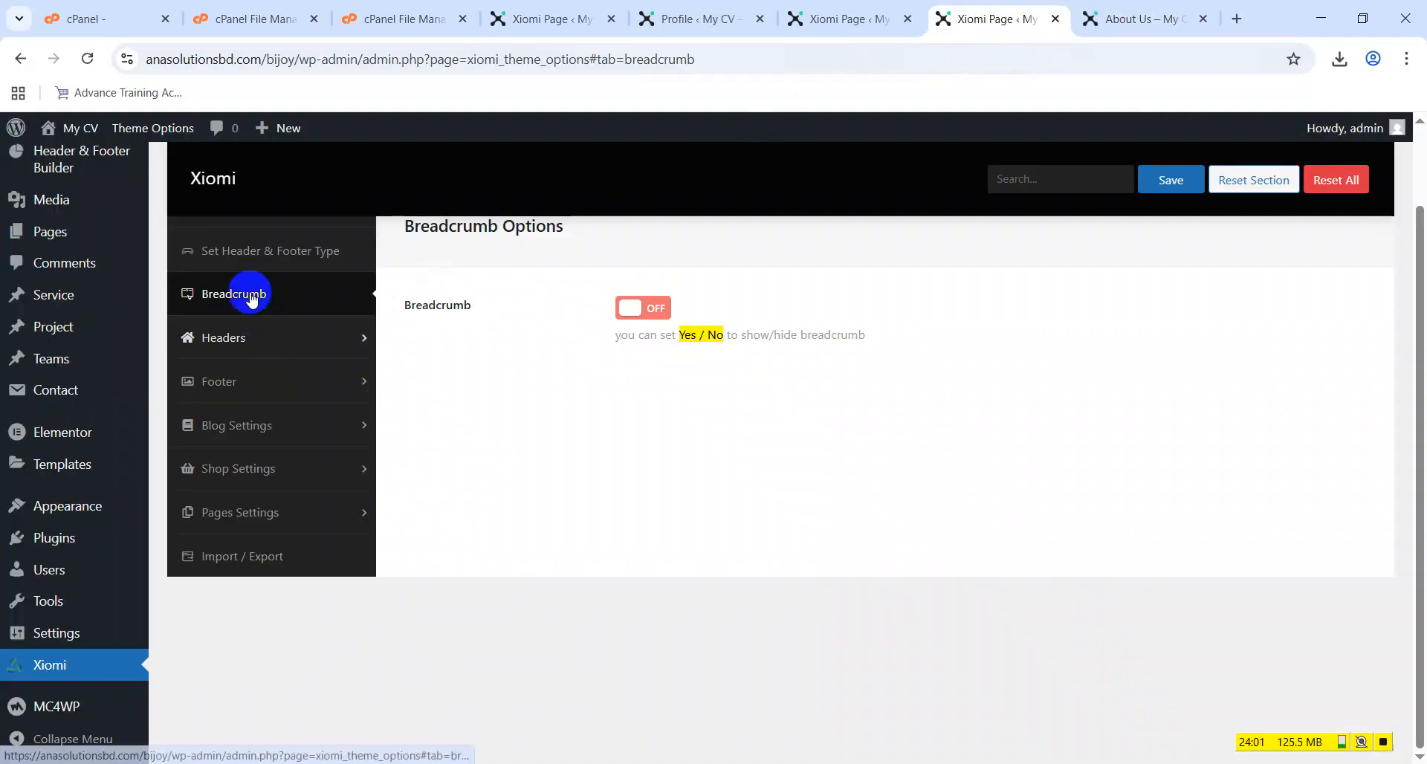
{"action": "left_click", "coordinate": [242, 250]}
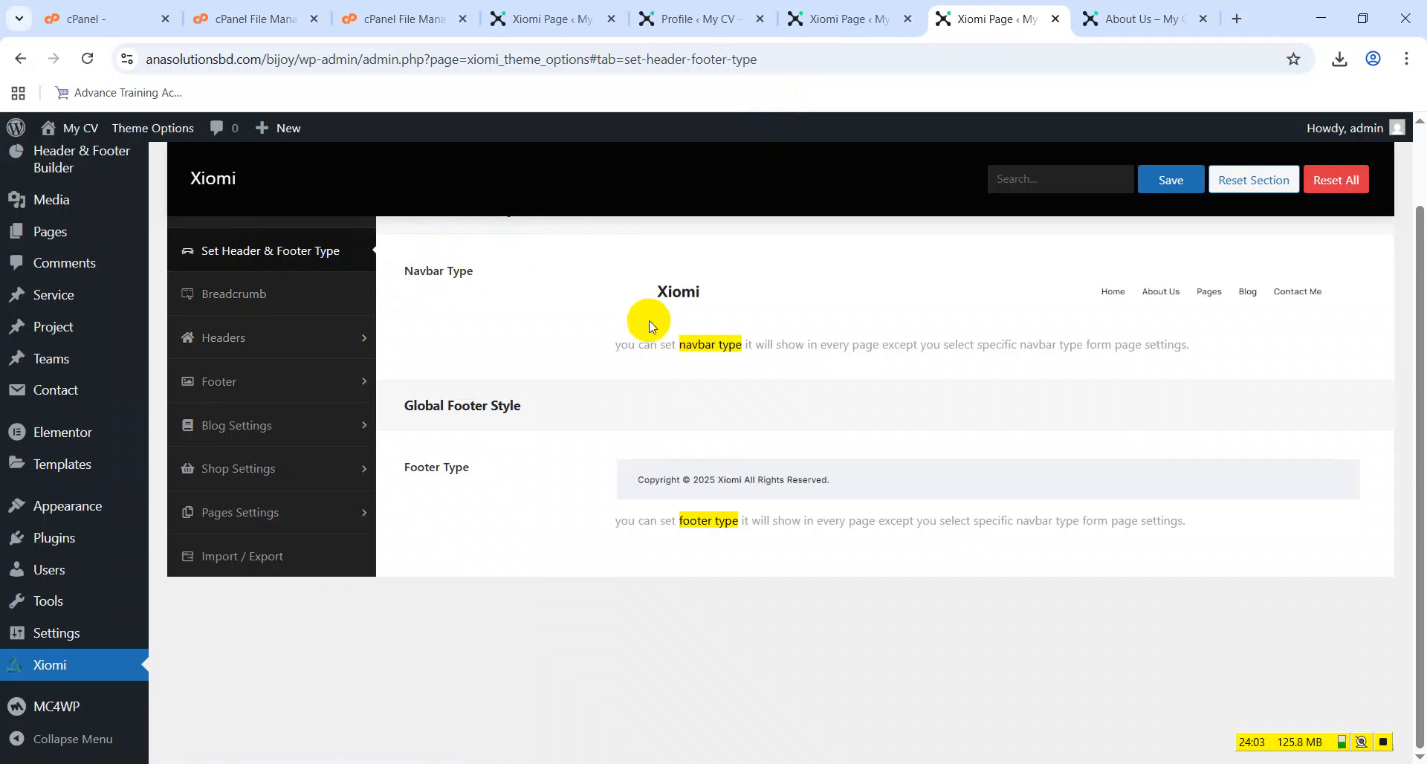
{"action": "left_click", "coordinate": [721, 290]}
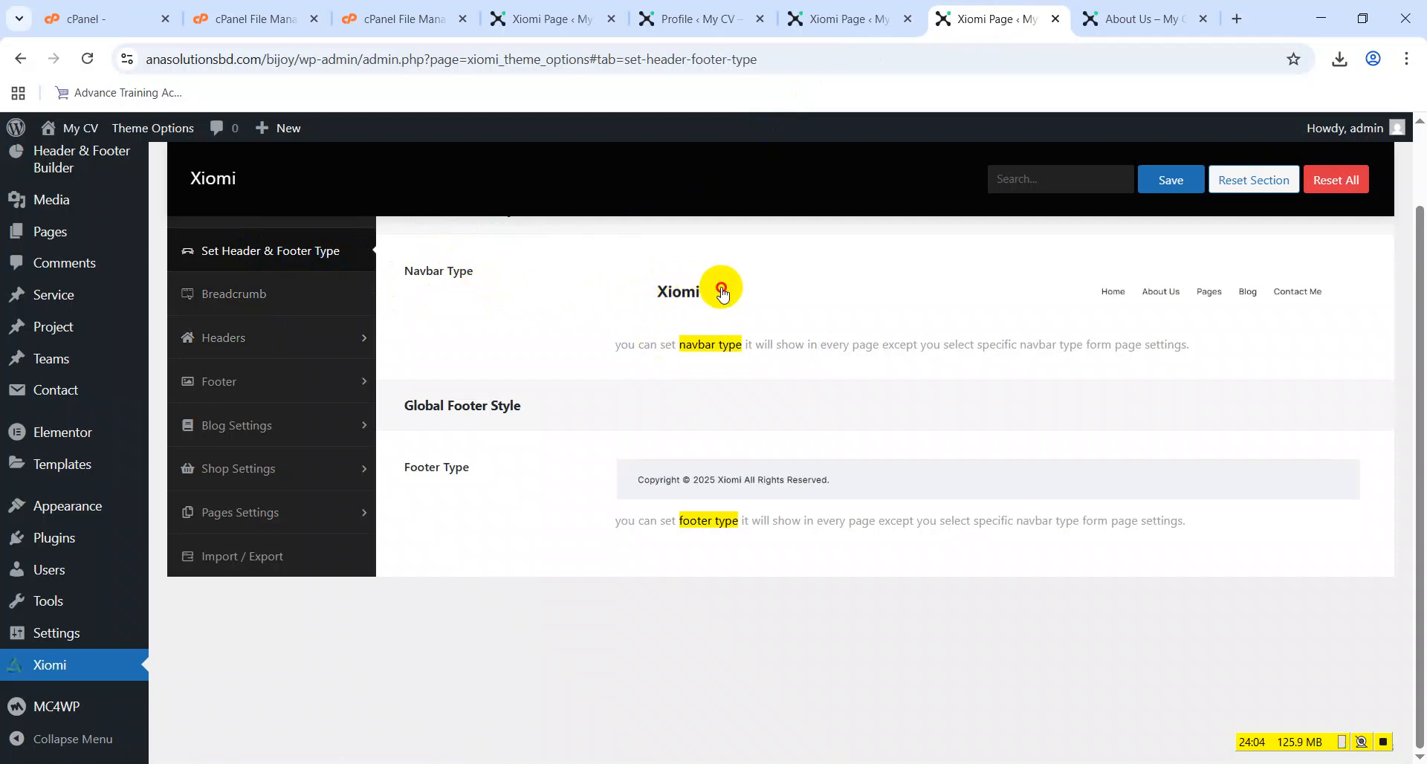
{"action": "scroll", "coordinate": [320, 282], "scroll_direction": "up", "scroll_amount": 2}
{"action": "left_click", "coordinate": [286, 297]}
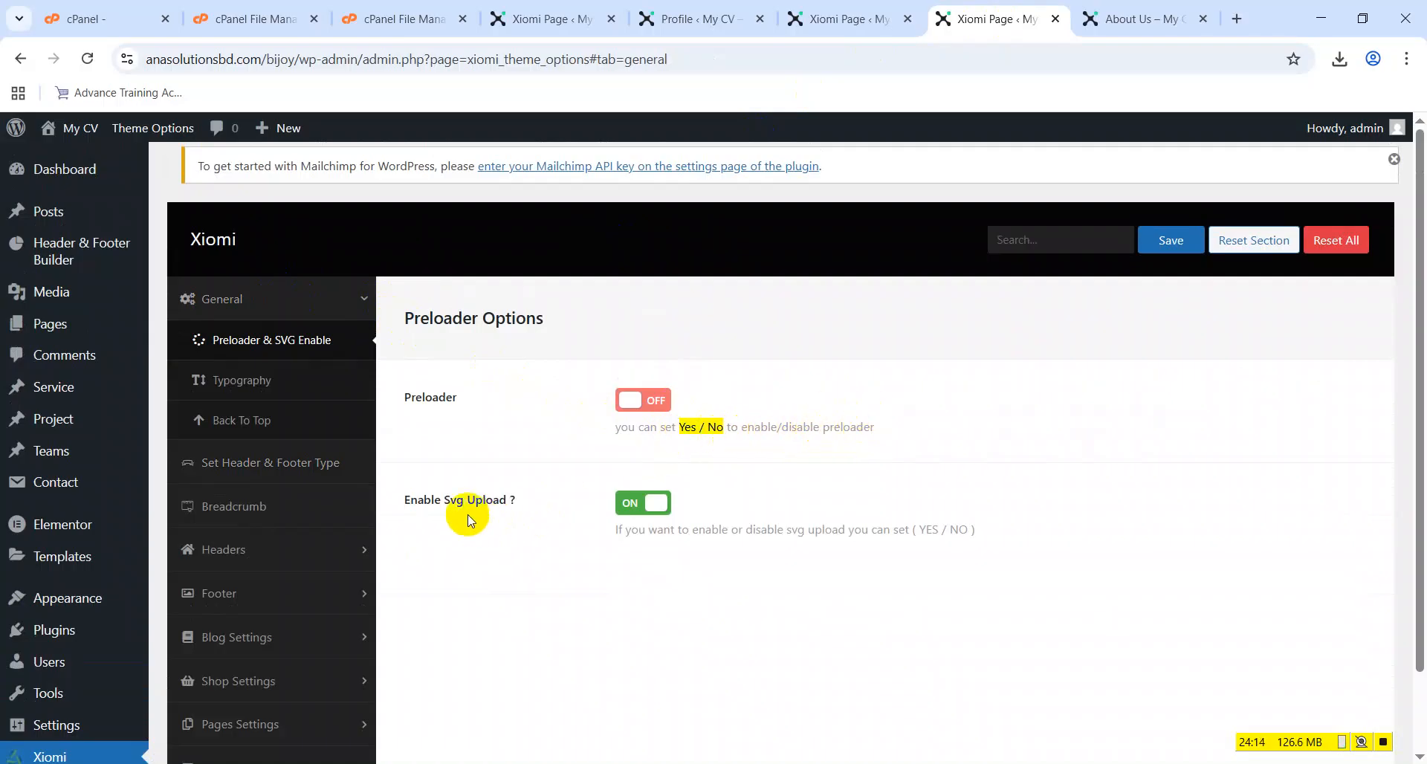
{"action": "left_click", "coordinate": [634, 510]}
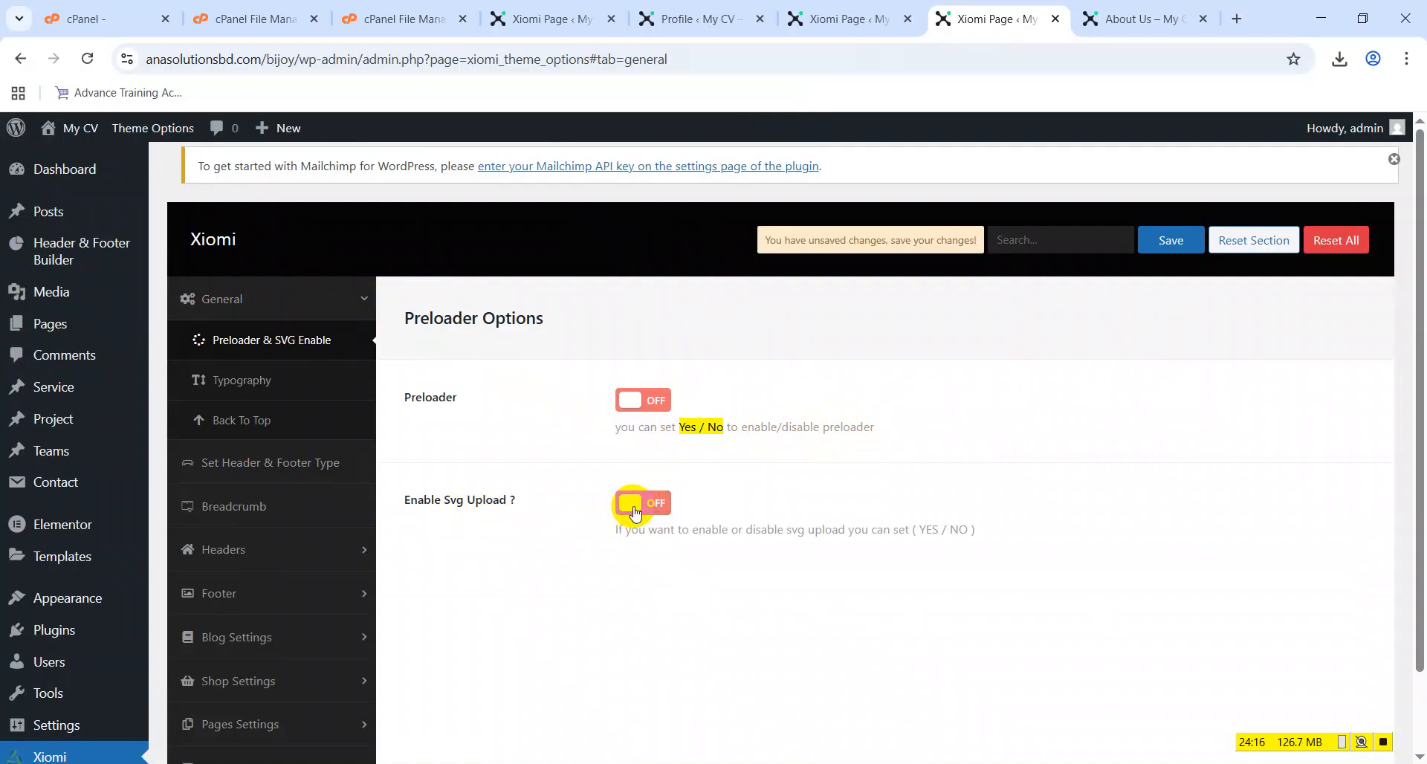
{"action": "left_click", "coordinate": [1180, 237]}
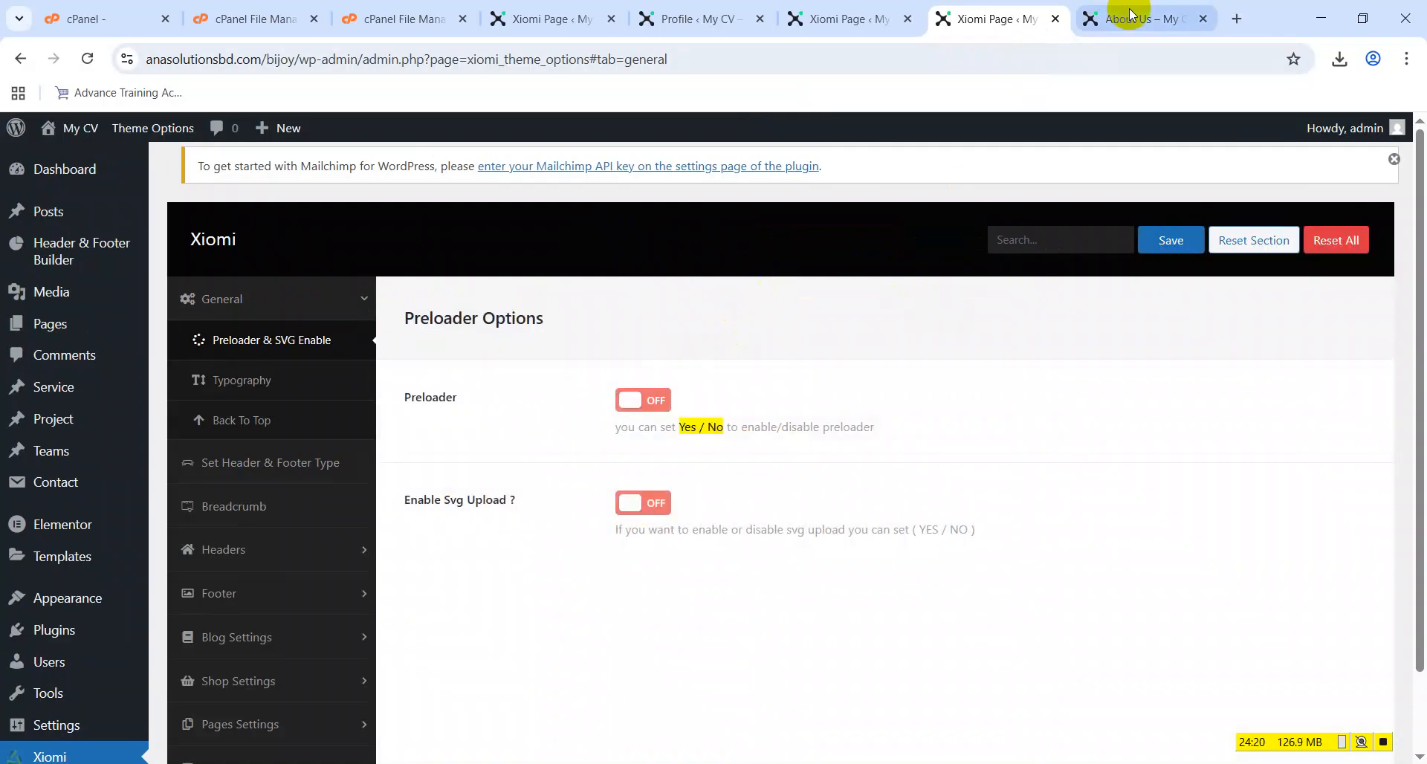
{"action": "left_click", "coordinate": [1094, 20]}
{"action": "right_click", "coordinate": [323, 180]}
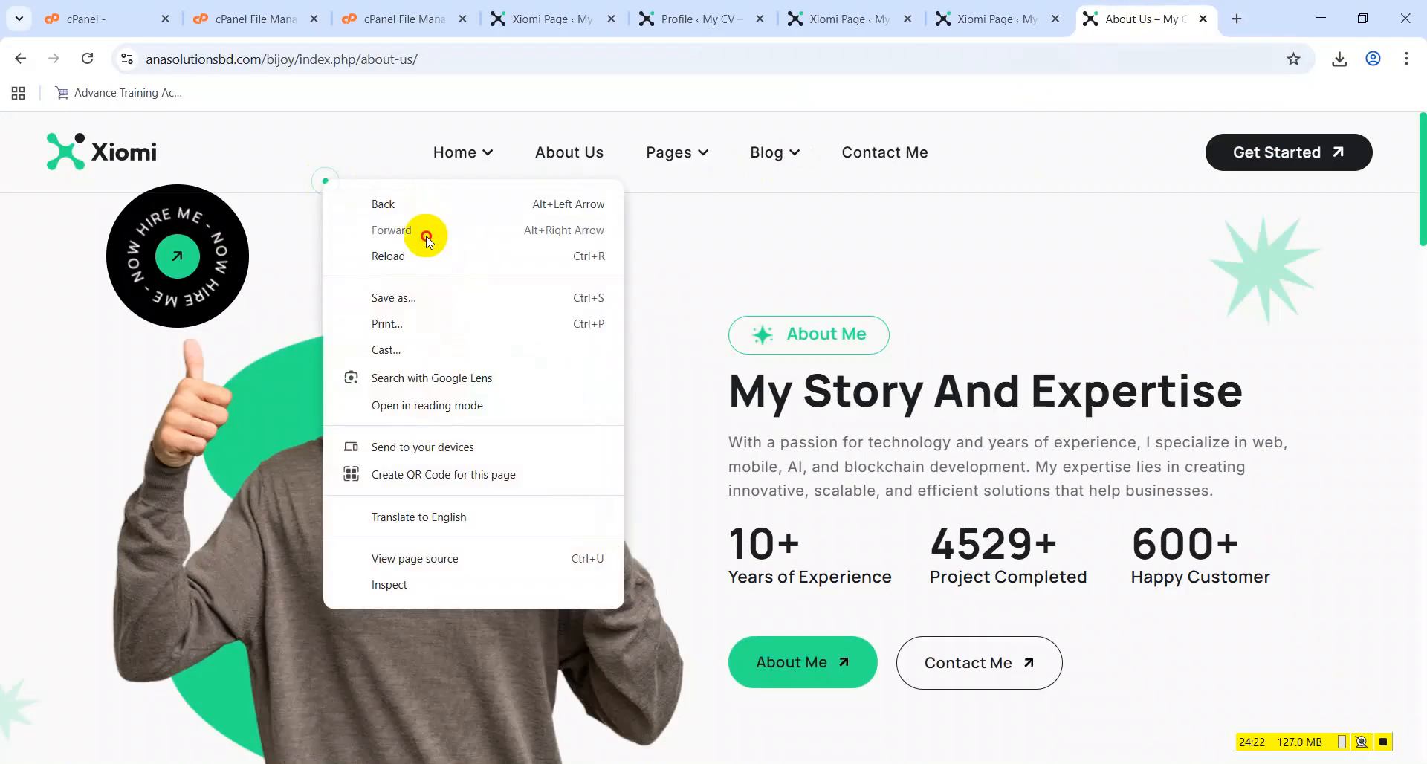
{"action": "left_click", "coordinate": [417, 255]}
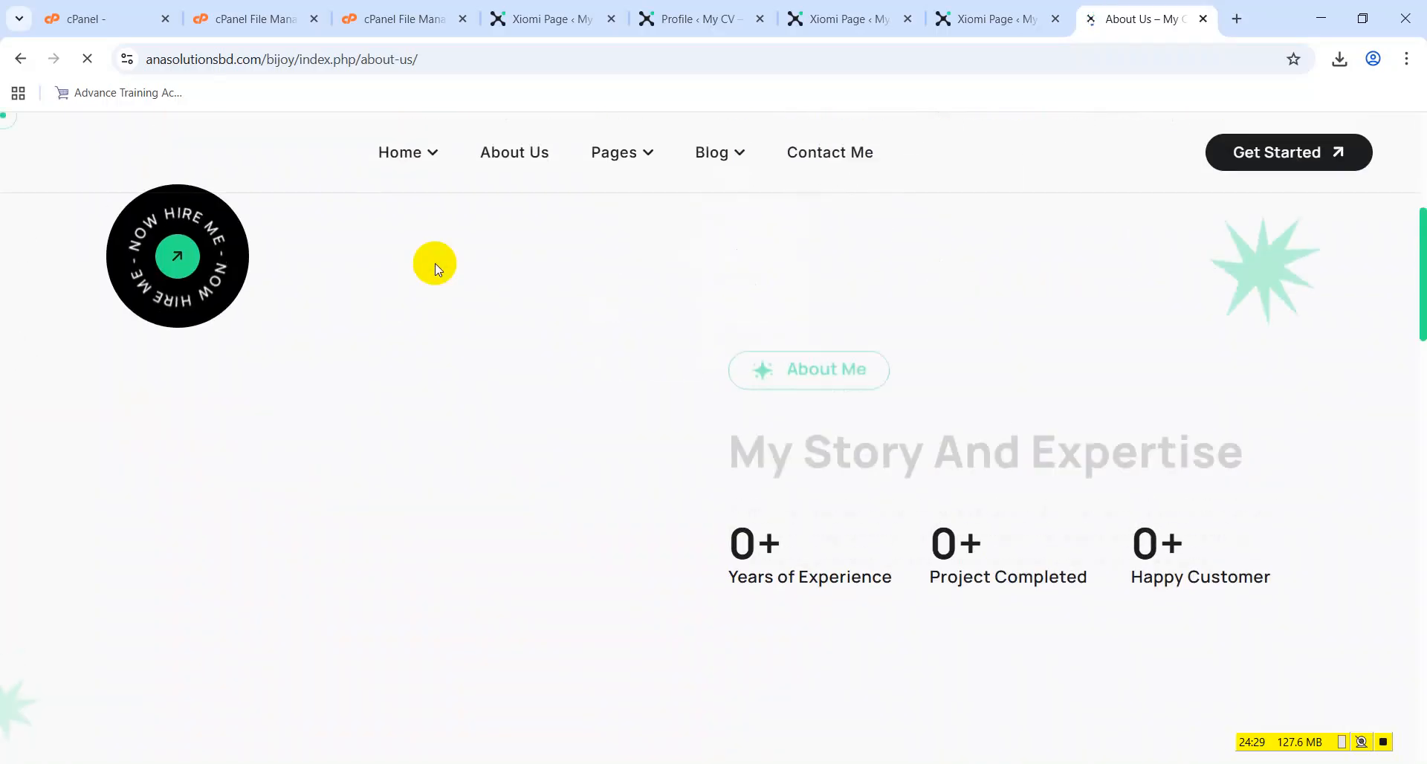
- In Breadcrumb options, switch the breadcrumb on, then back off, and save
{"action": "left_click", "coordinate": [1003, 16]}
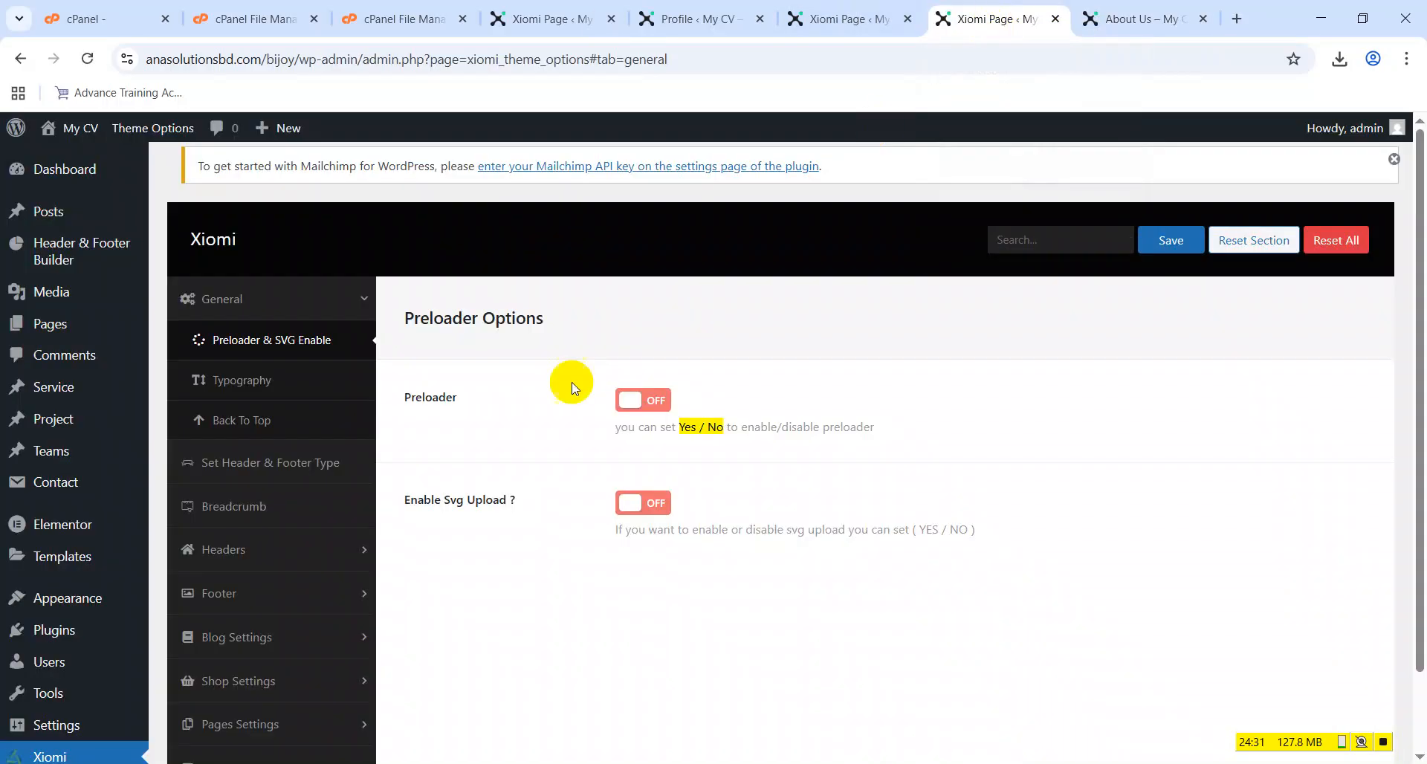
{"action": "left_click", "coordinate": [240, 475]}
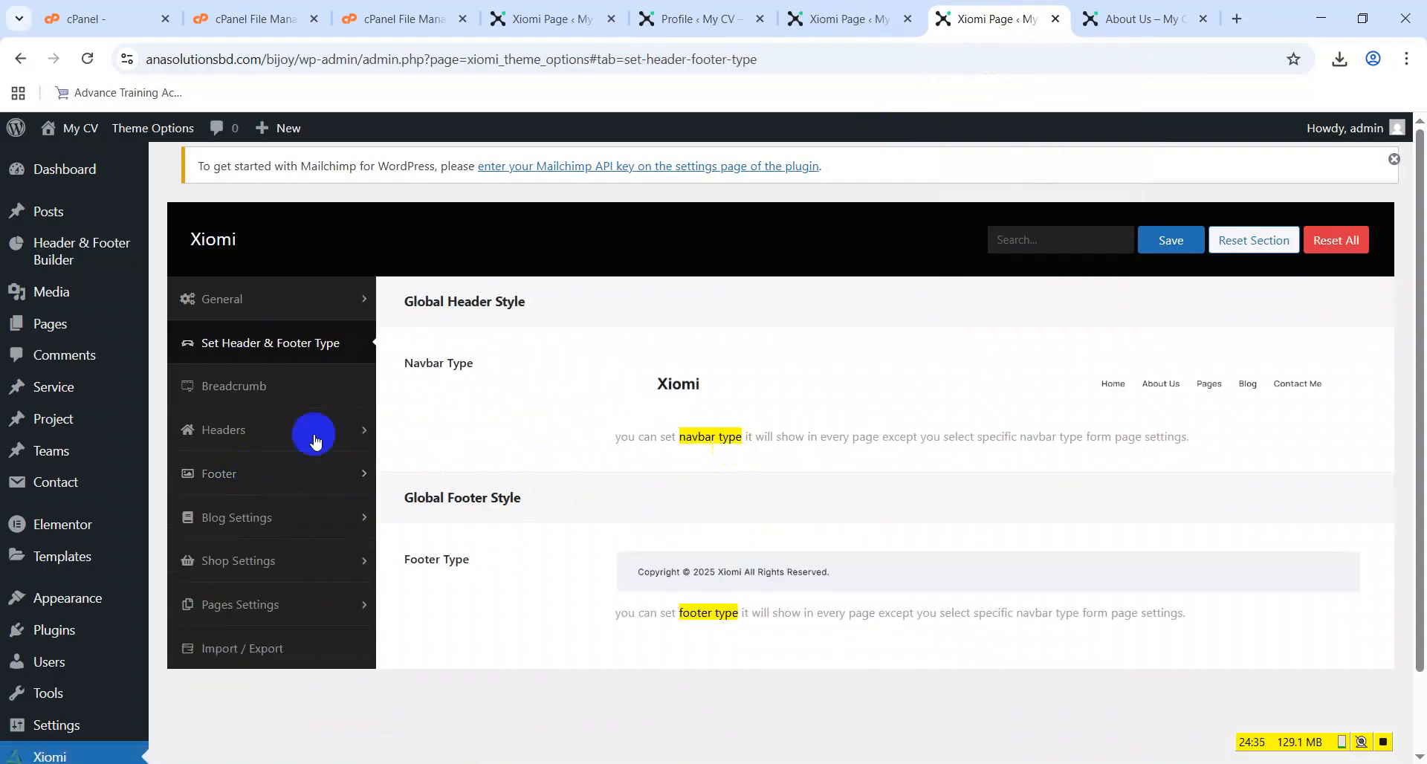
{"action": "left_click", "coordinate": [250, 384]}
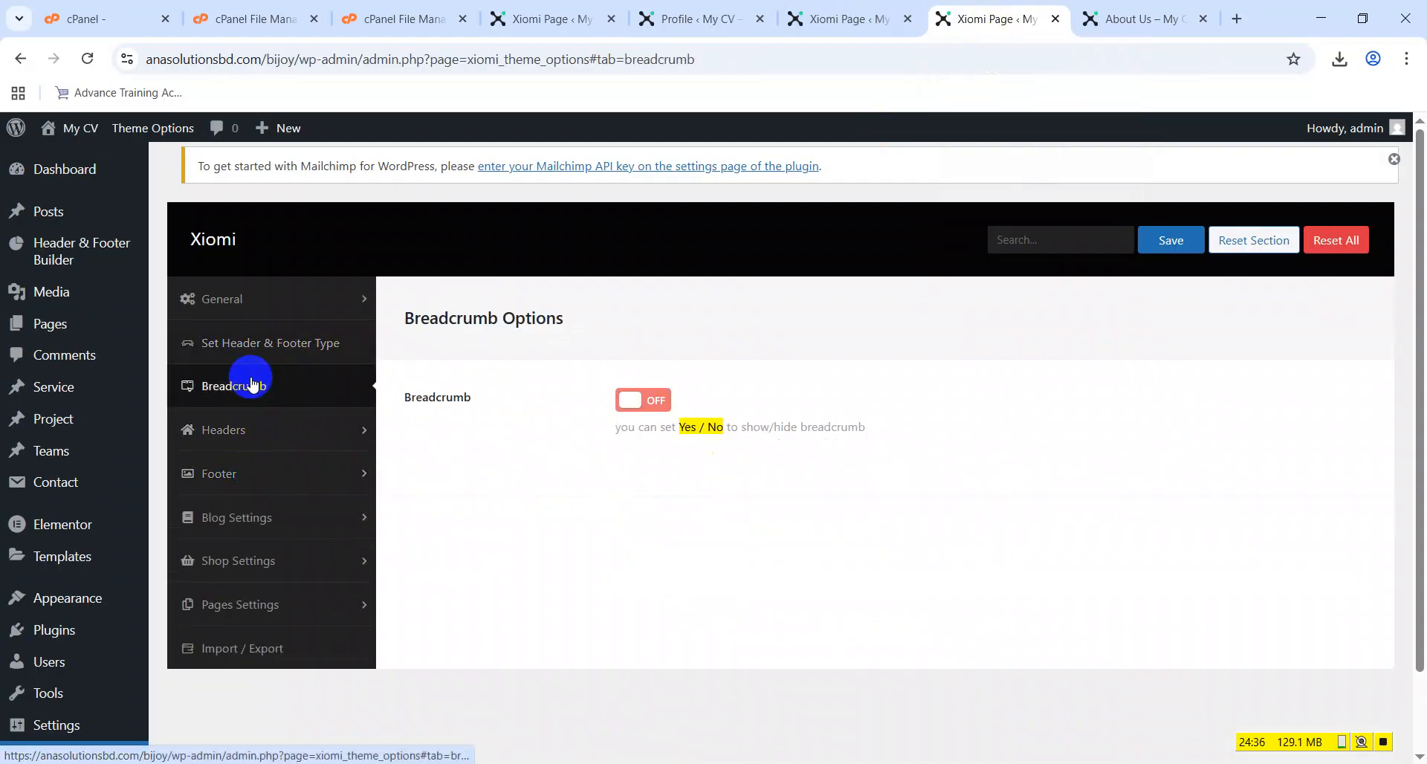
{"action": "left_click", "coordinate": [630, 400]}
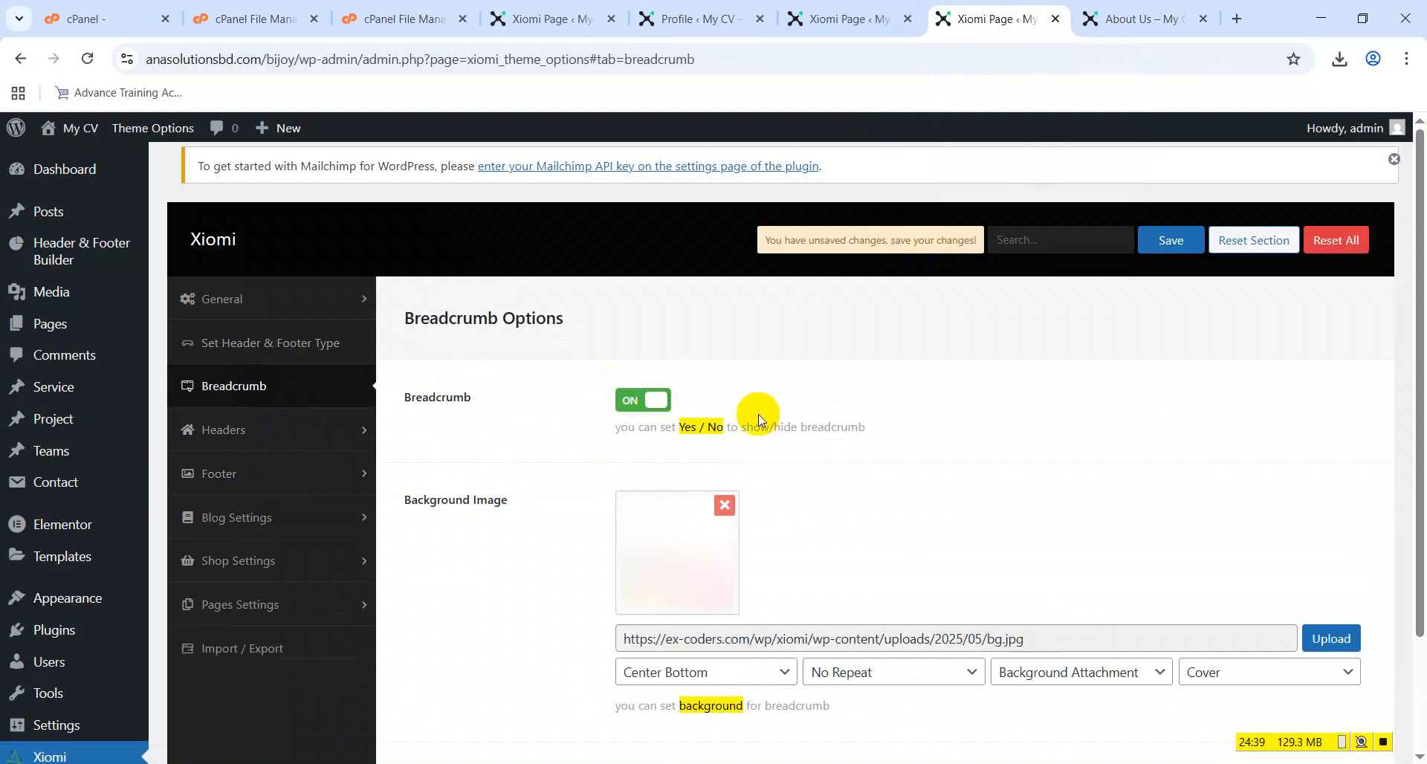
{"action": "scroll", "coordinate": [758, 417], "scroll_direction": "down", "scroll_amount": 2}
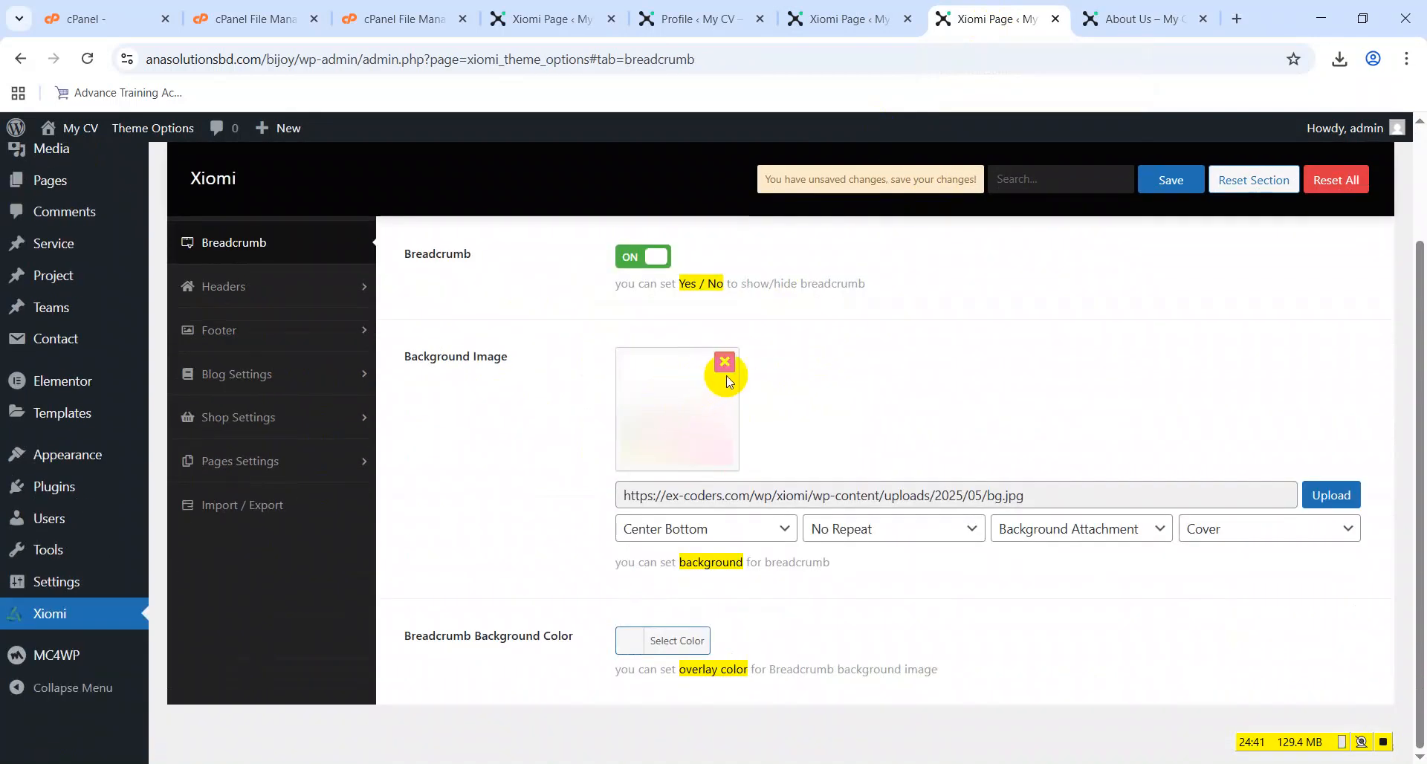
{"action": "left_click", "coordinate": [647, 261]}
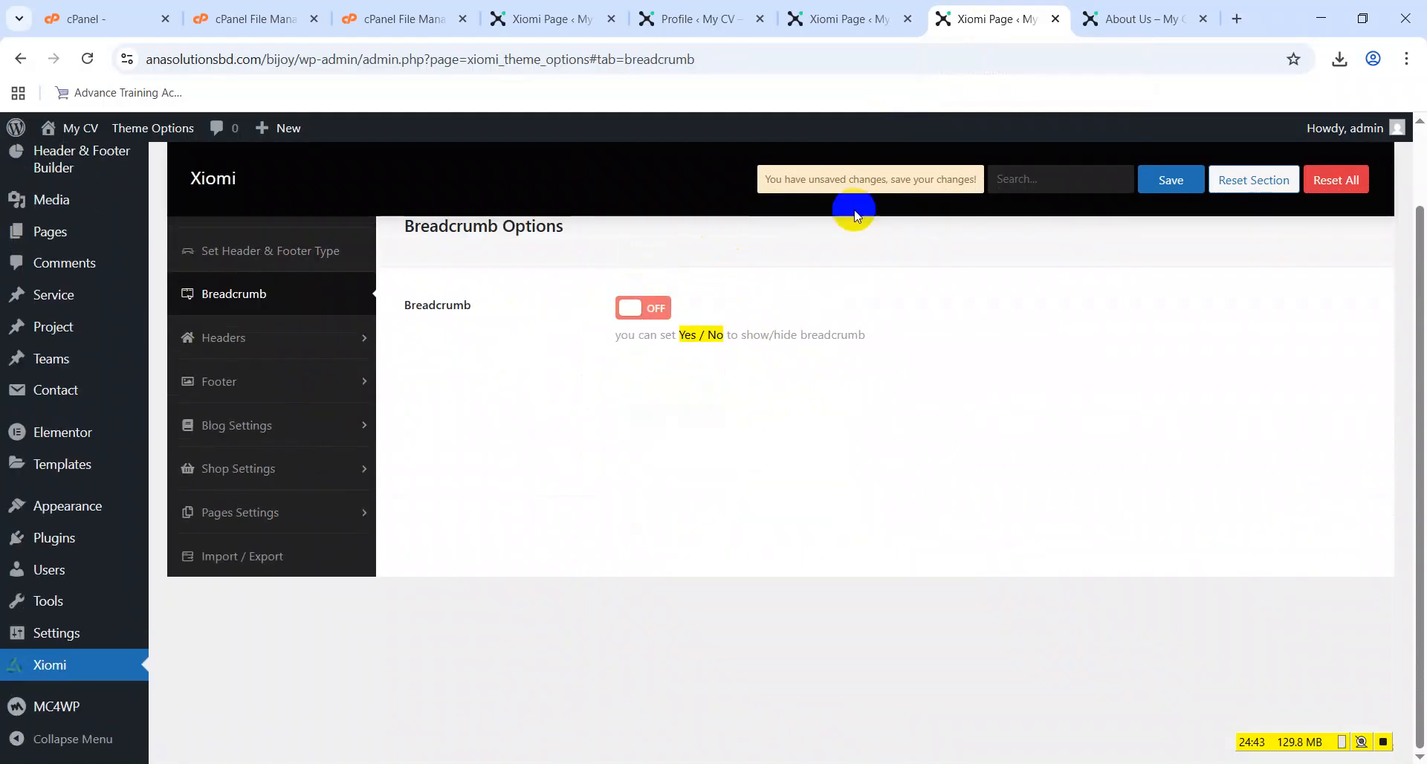
{"action": "left_click", "coordinate": [1170, 183]}
- Reload the live About Us page to check the breadcrumb, then return to theme options
{"action": "left_click", "coordinate": [1130, 19]}
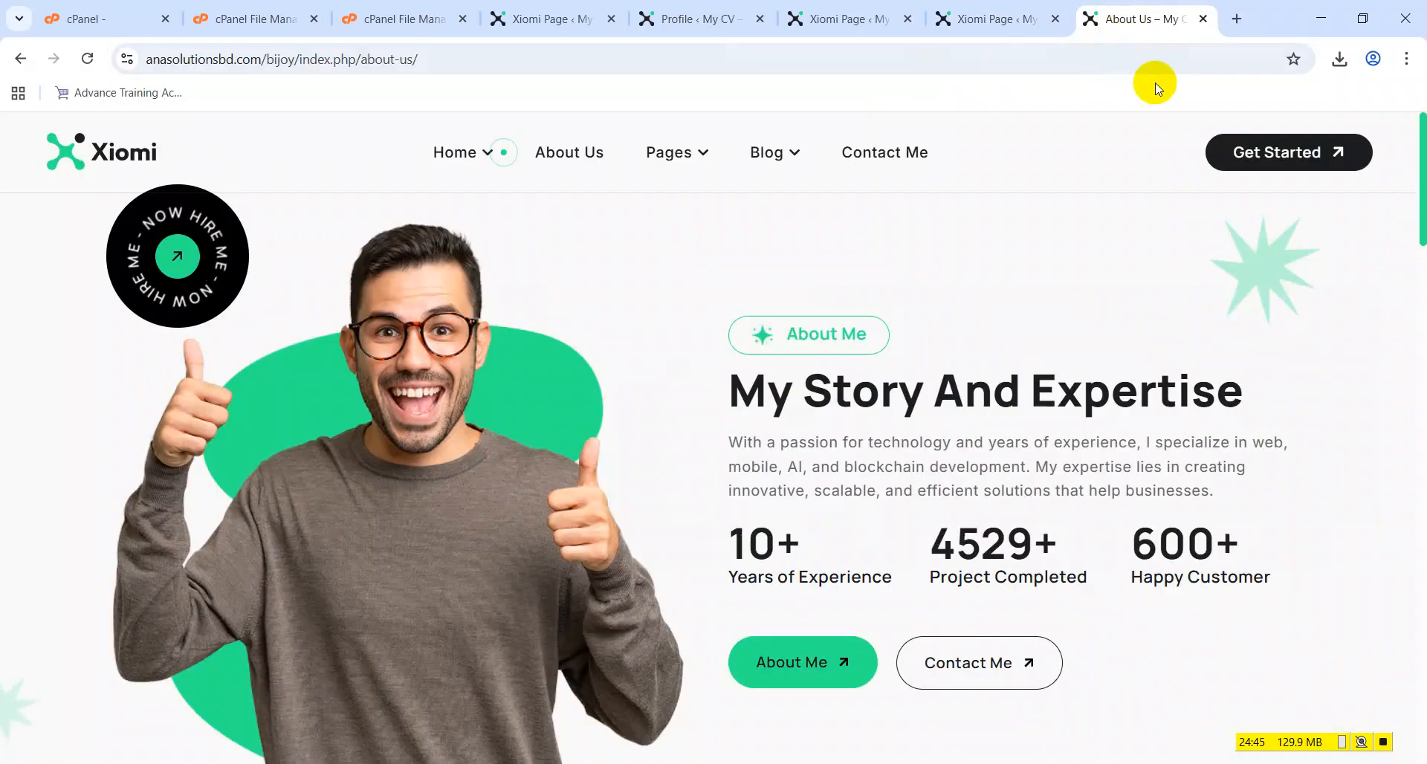
{"action": "left_click", "coordinate": [575, 154]}
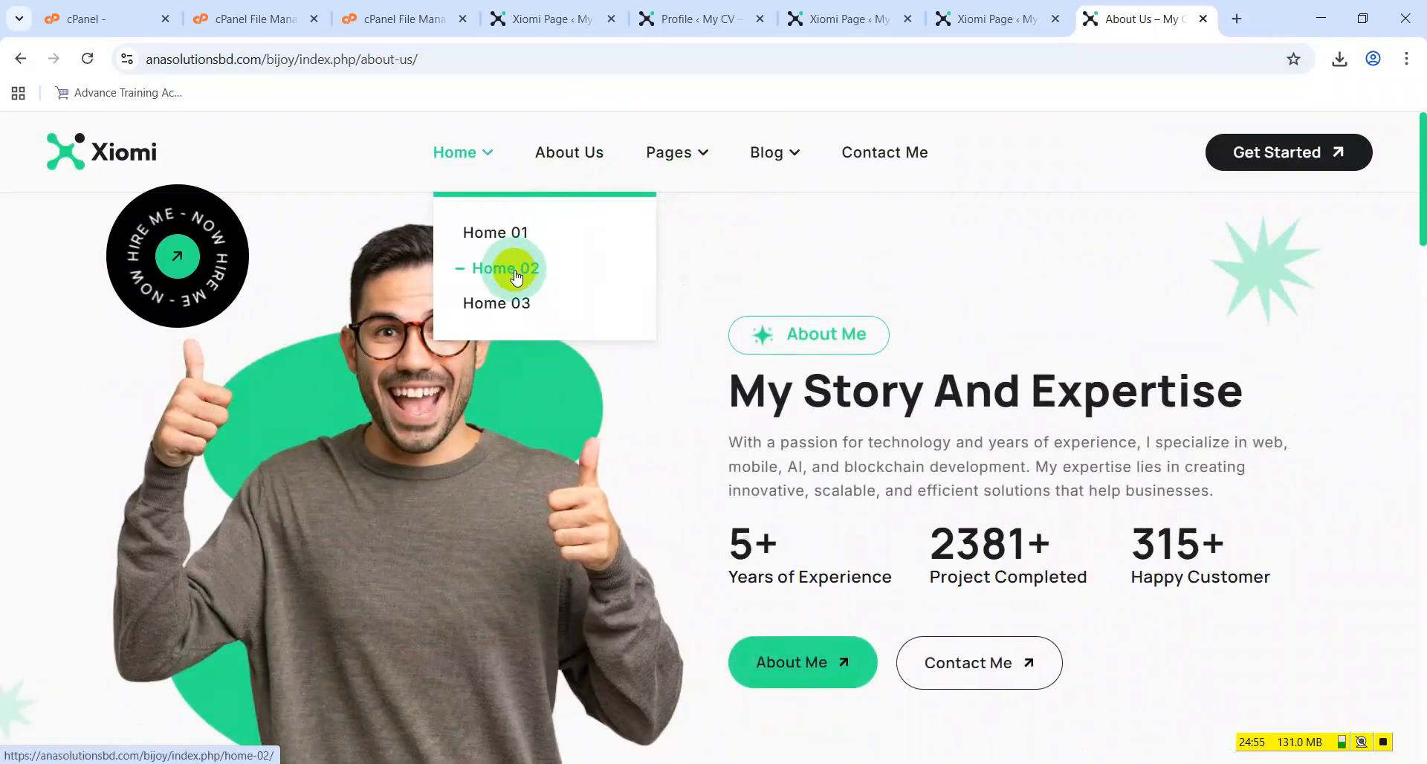
{"action": "scroll", "coordinate": [966, 237], "scroll_direction": "down", "scroll_amount": 5}
{"action": "scroll", "coordinate": [956, 239], "scroll_direction": "up", "scroll_amount": 5}
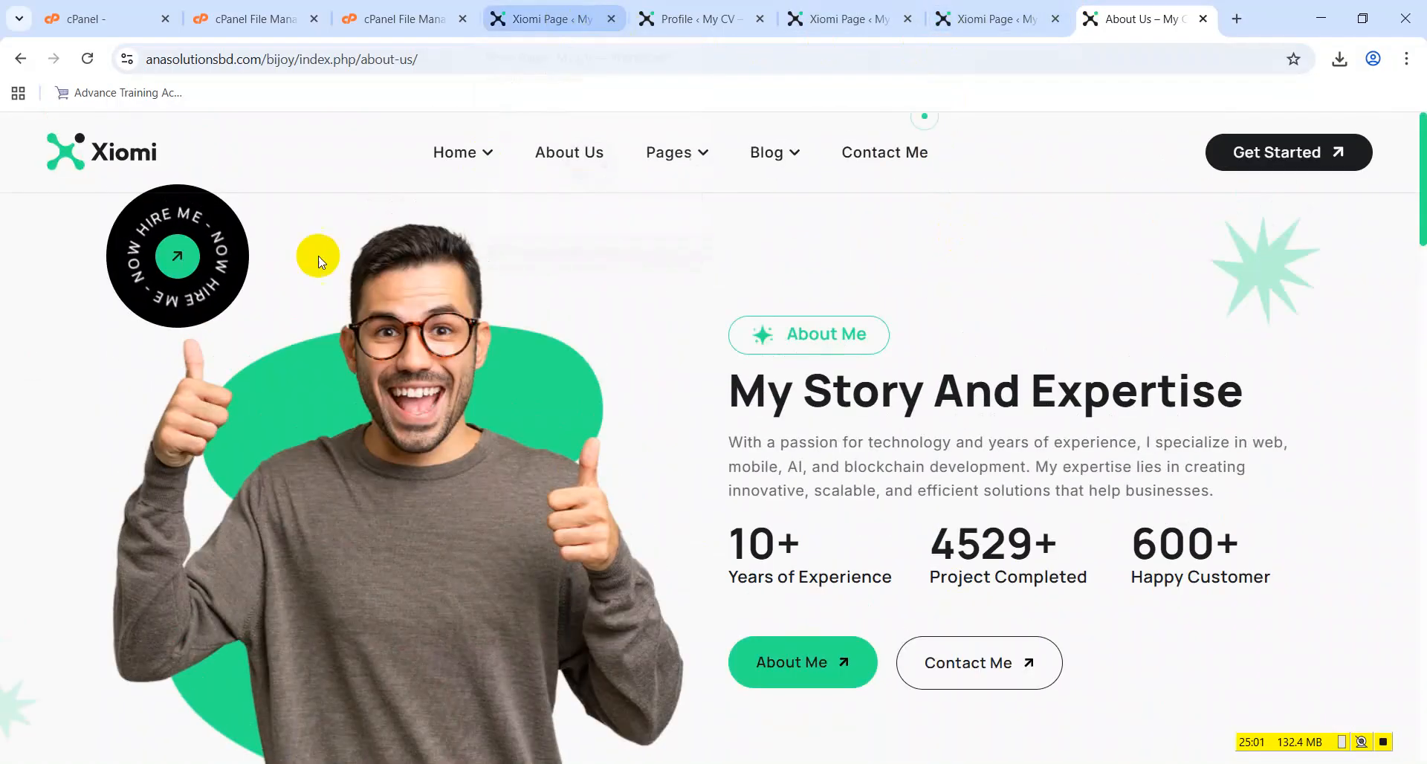
{"action": "left_click", "coordinate": [558, 21]}
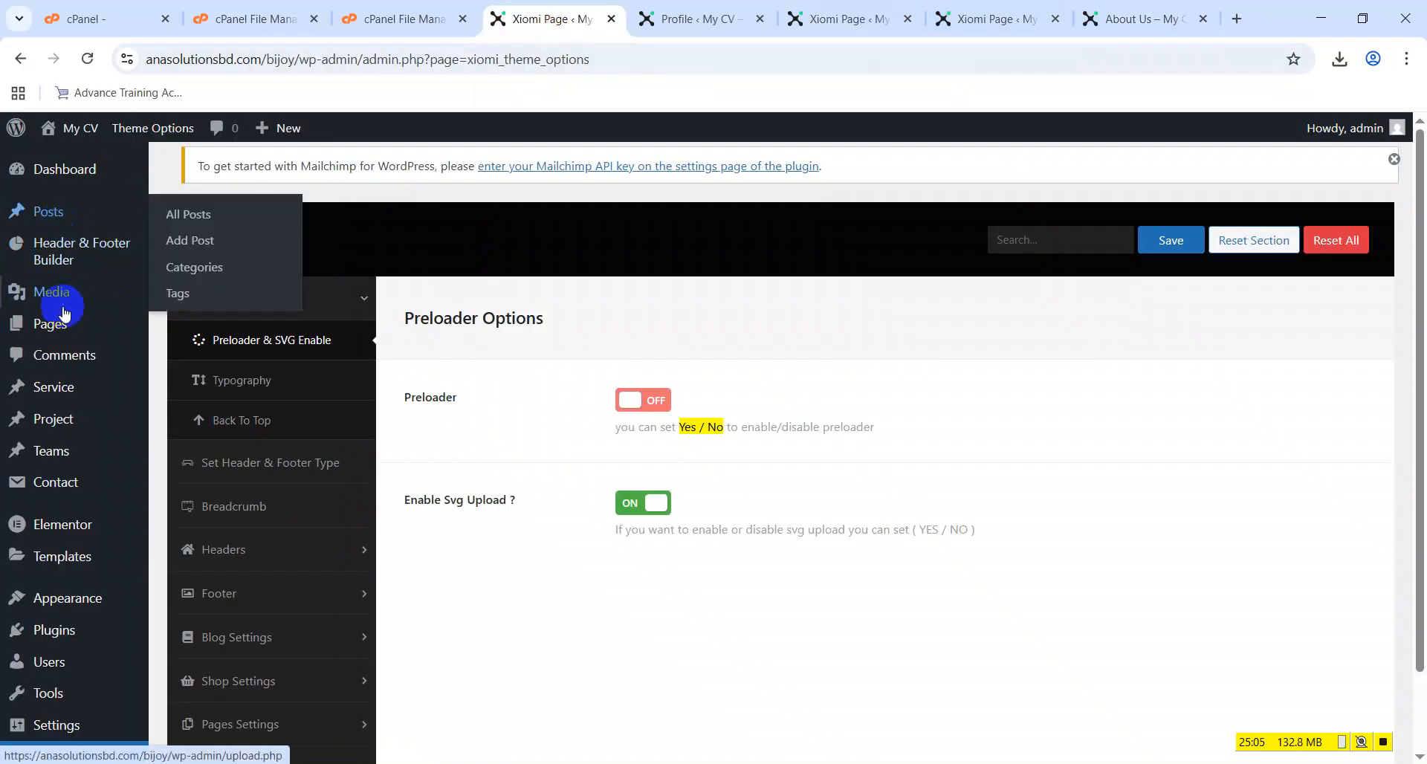
- Go to Pages > All Pages and scroll down to the Home 01 row
{"action": "mouse_move", "coordinate": [50, 324]}
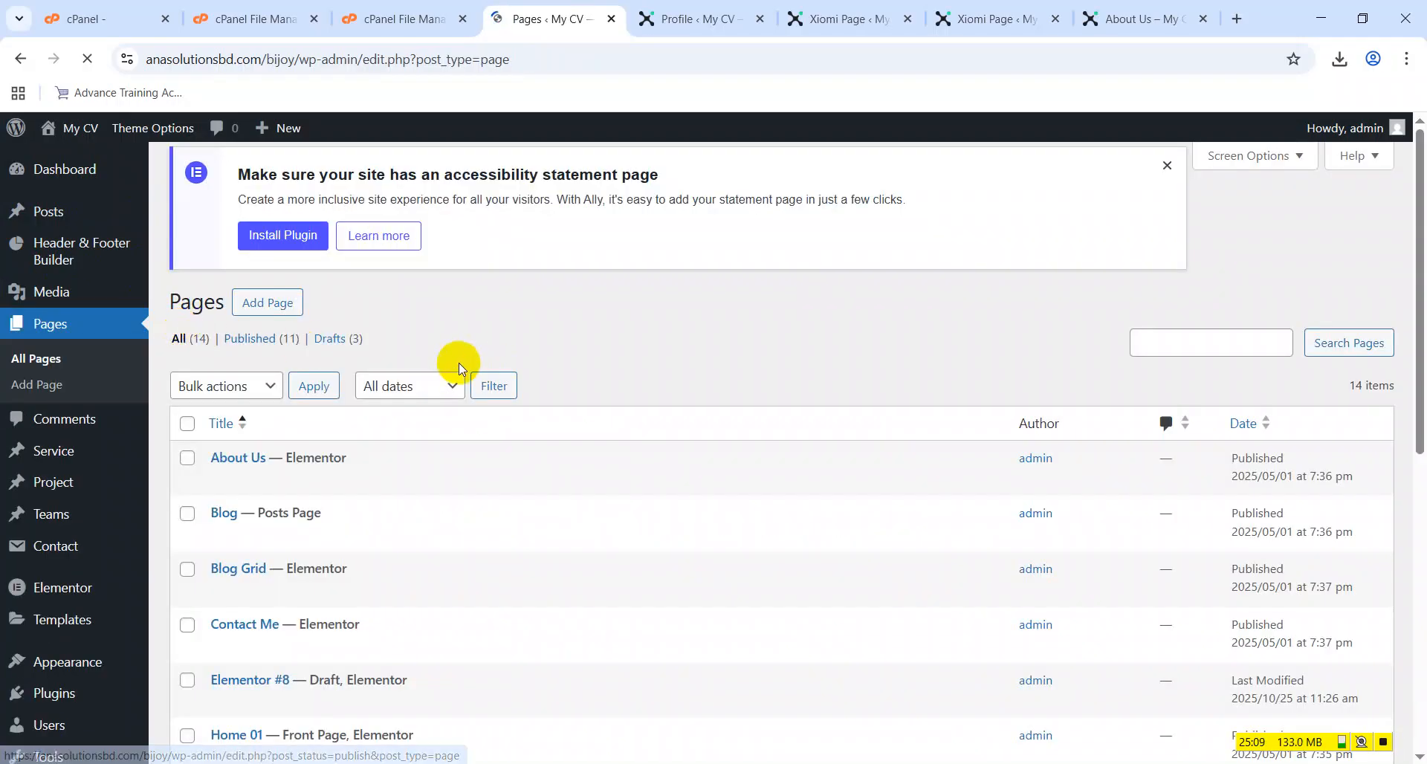
{"action": "scroll", "coordinate": [458, 362], "scroll_direction": "down", "scroll_amount": 2}
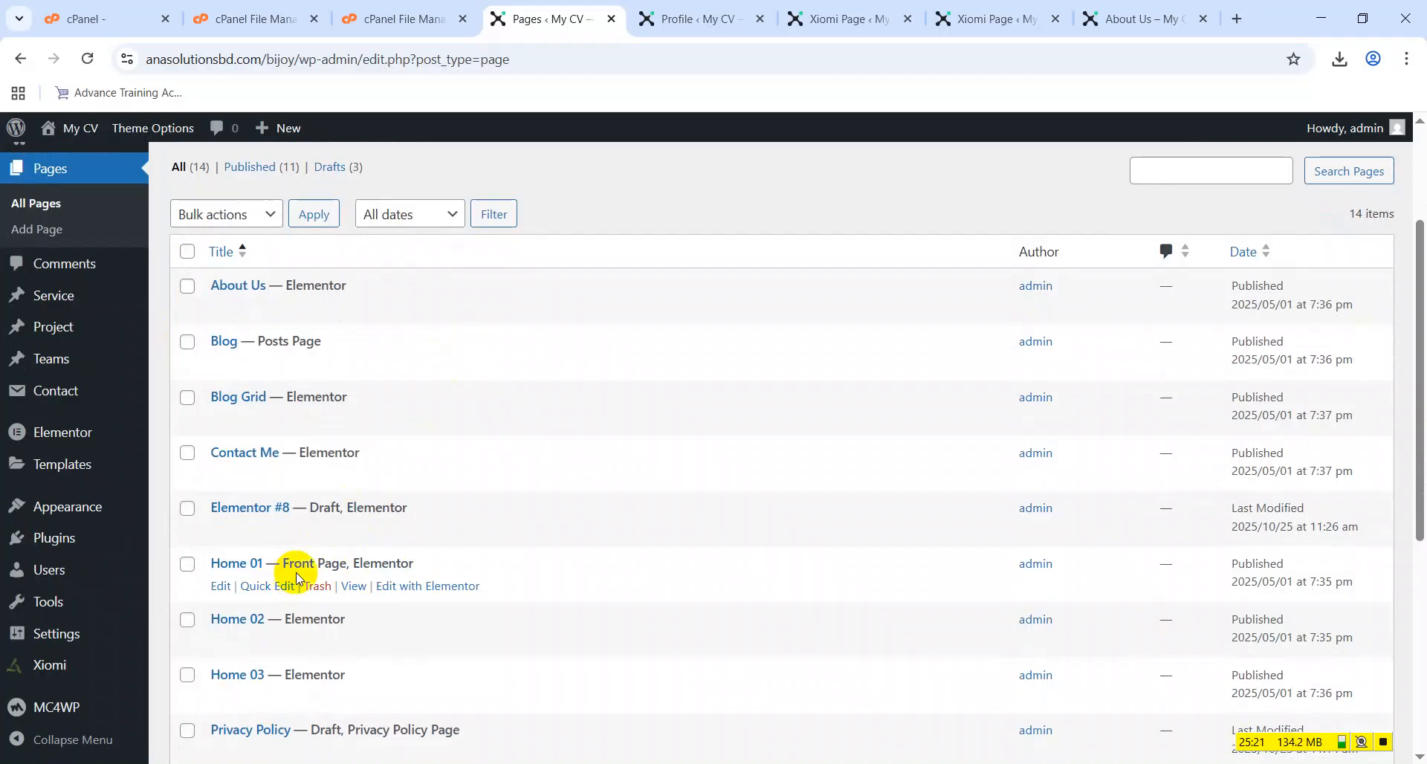
- Open Home 01 with Elementor and dismiss the productivity and launchpad checklist popups
{"action": "left_click", "coordinate": [425, 587]}
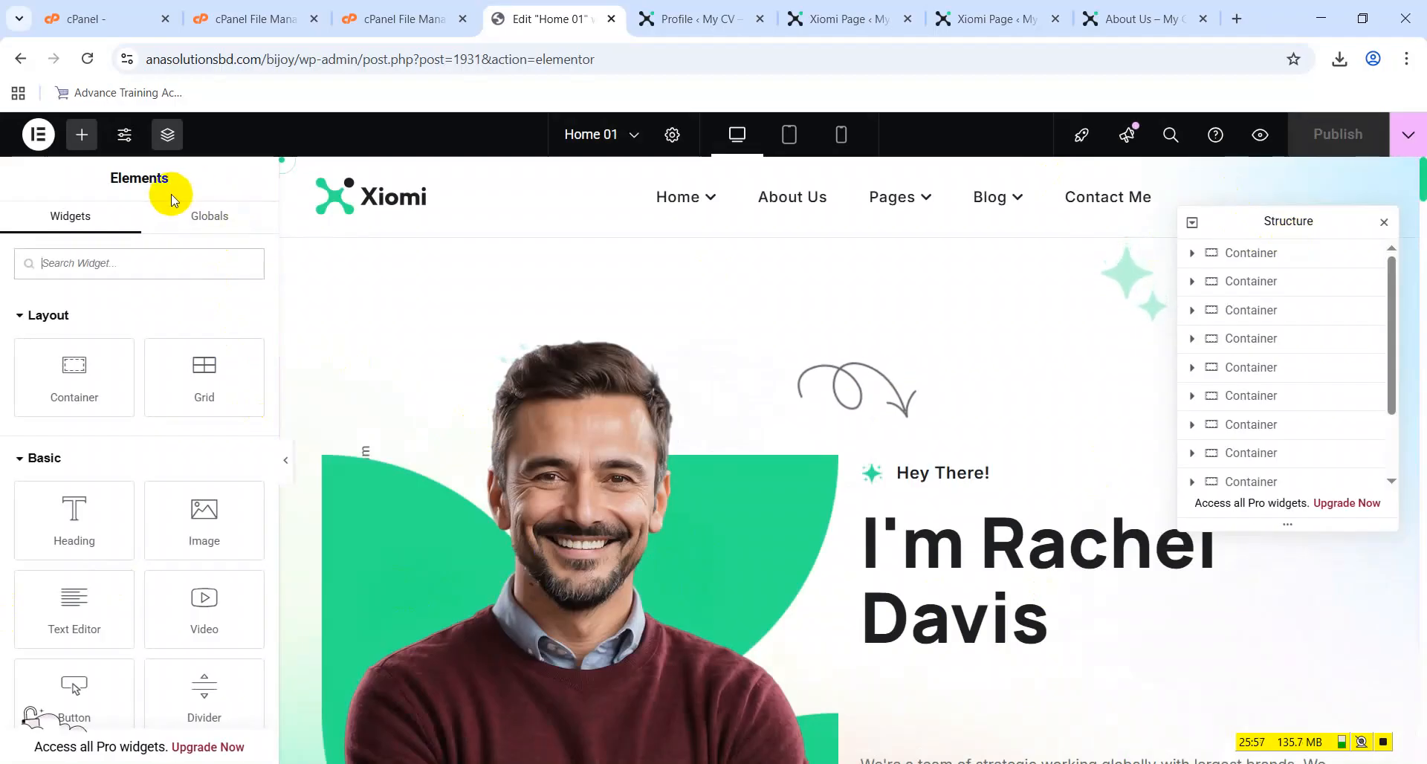
{"action": "scroll", "coordinate": [126, 512], "scroll_direction": "down", "scroll_amount": 10}
{"action": "scroll", "coordinate": [141, 524], "scroll_direction": "down", "scroll_amount": 5}
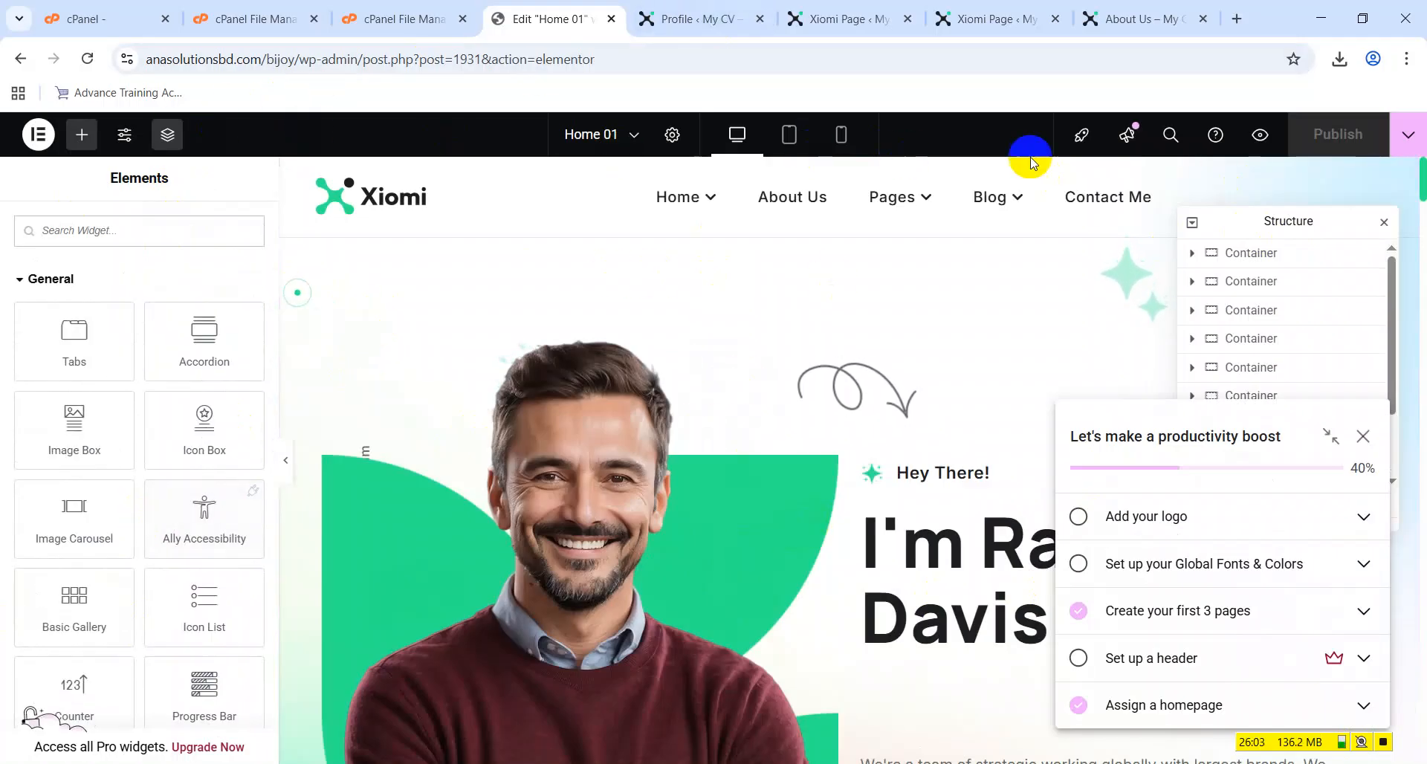
{"action": "left_click", "coordinate": [1363, 439]}
{"action": "left_click", "coordinate": [1324, 293]}
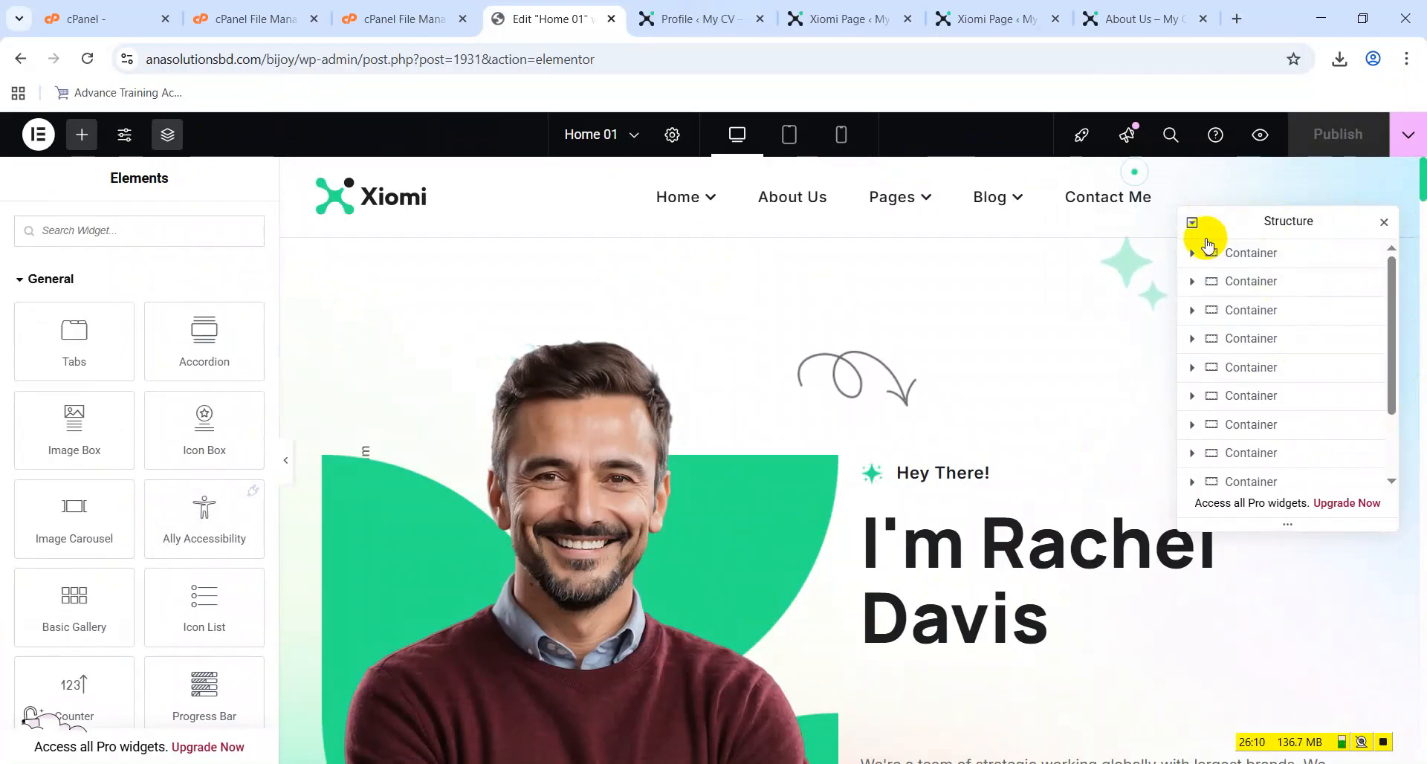
- Move the page Structure overview aside, then close it
{"action": "left_click_drag", "start_coordinate": [1218, 221], "coordinate": [1099, 367]}
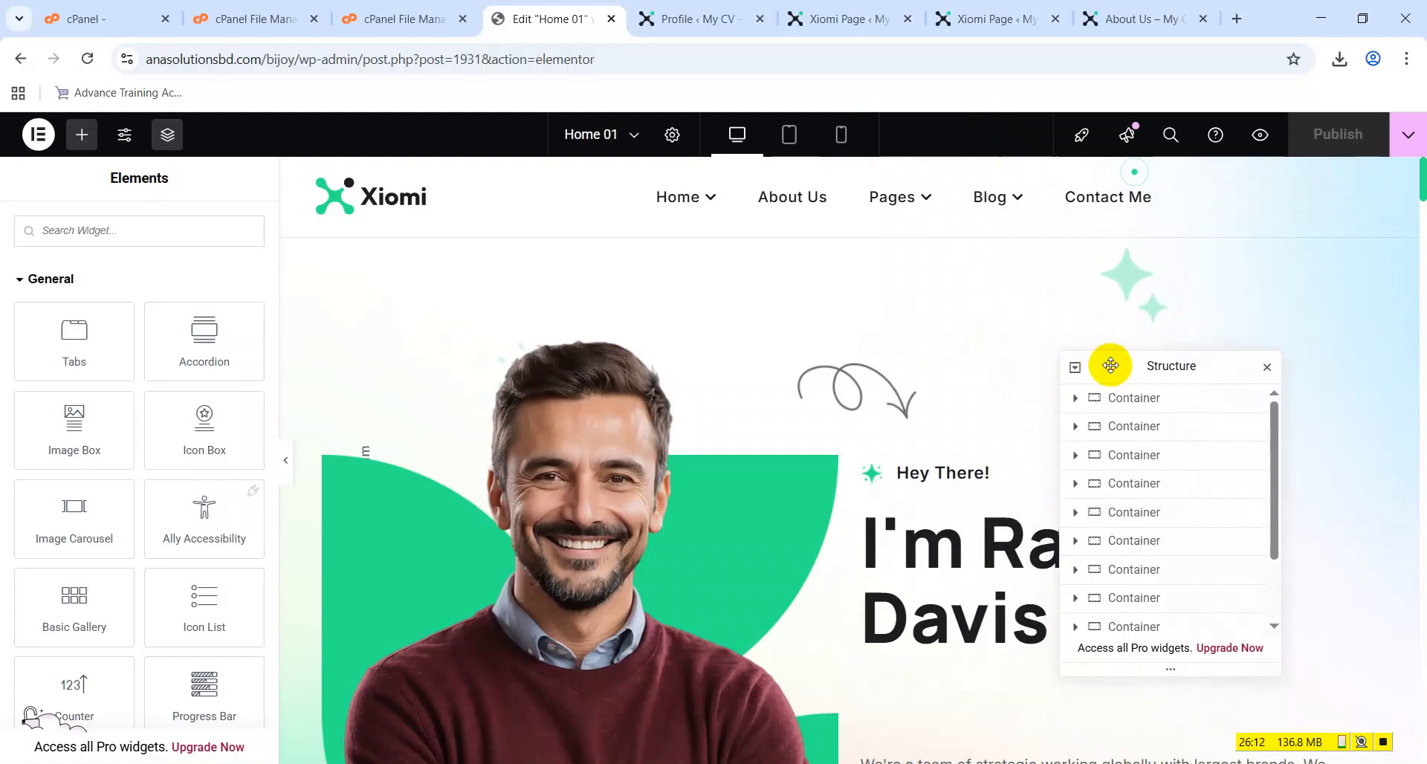
{"action": "left_click_drag", "start_coordinate": [153, 453], "coordinate": [853, 367]}
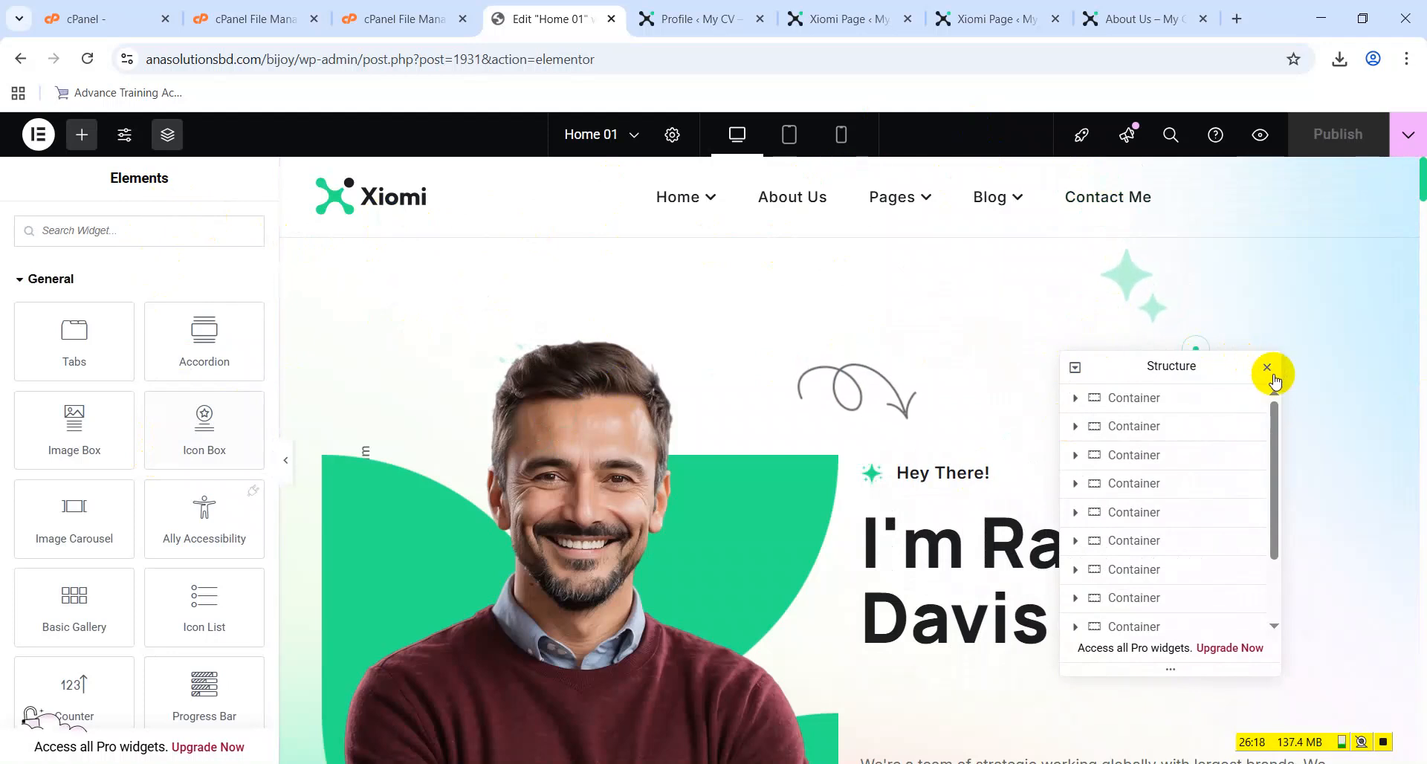
{"action": "left_click", "coordinate": [1267, 371]}
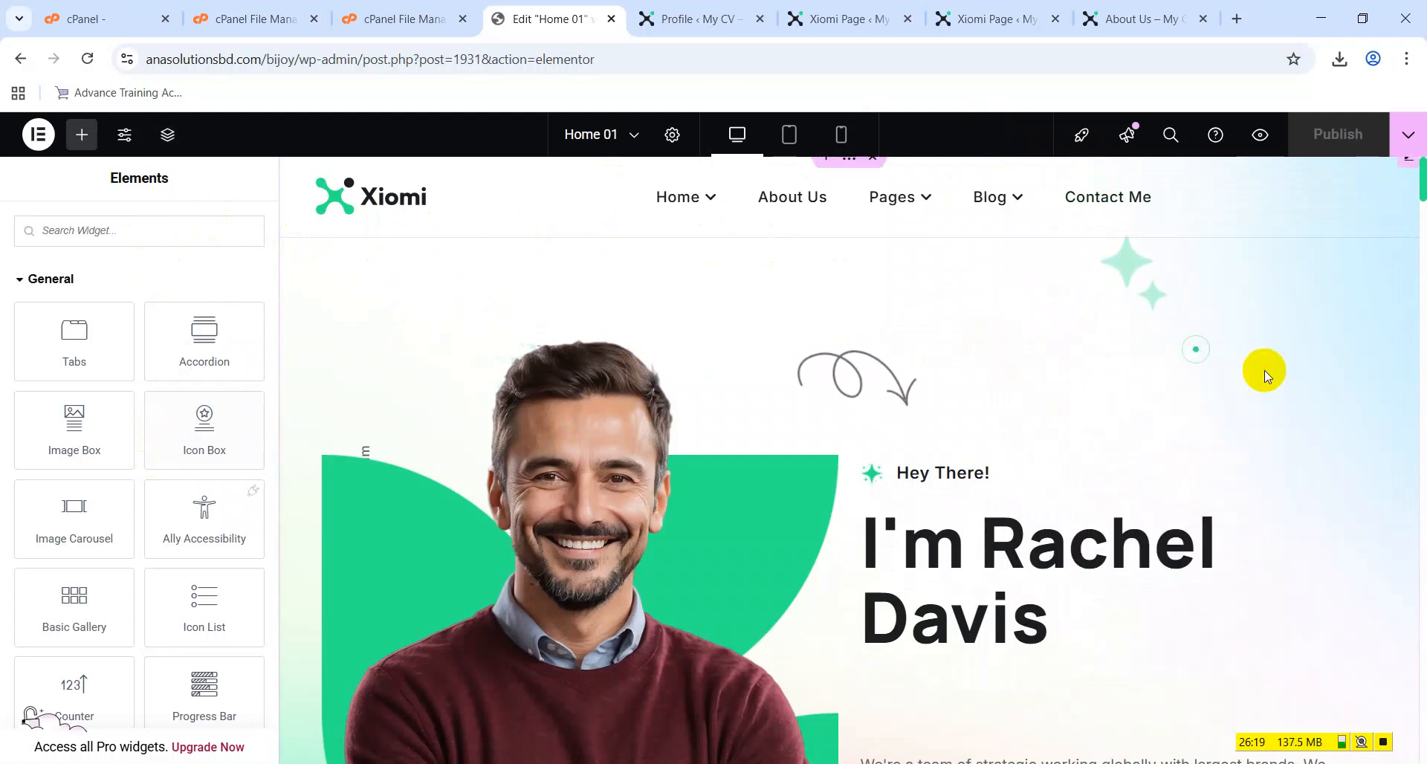
{"action": "left_click", "coordinate": [176, 140]}
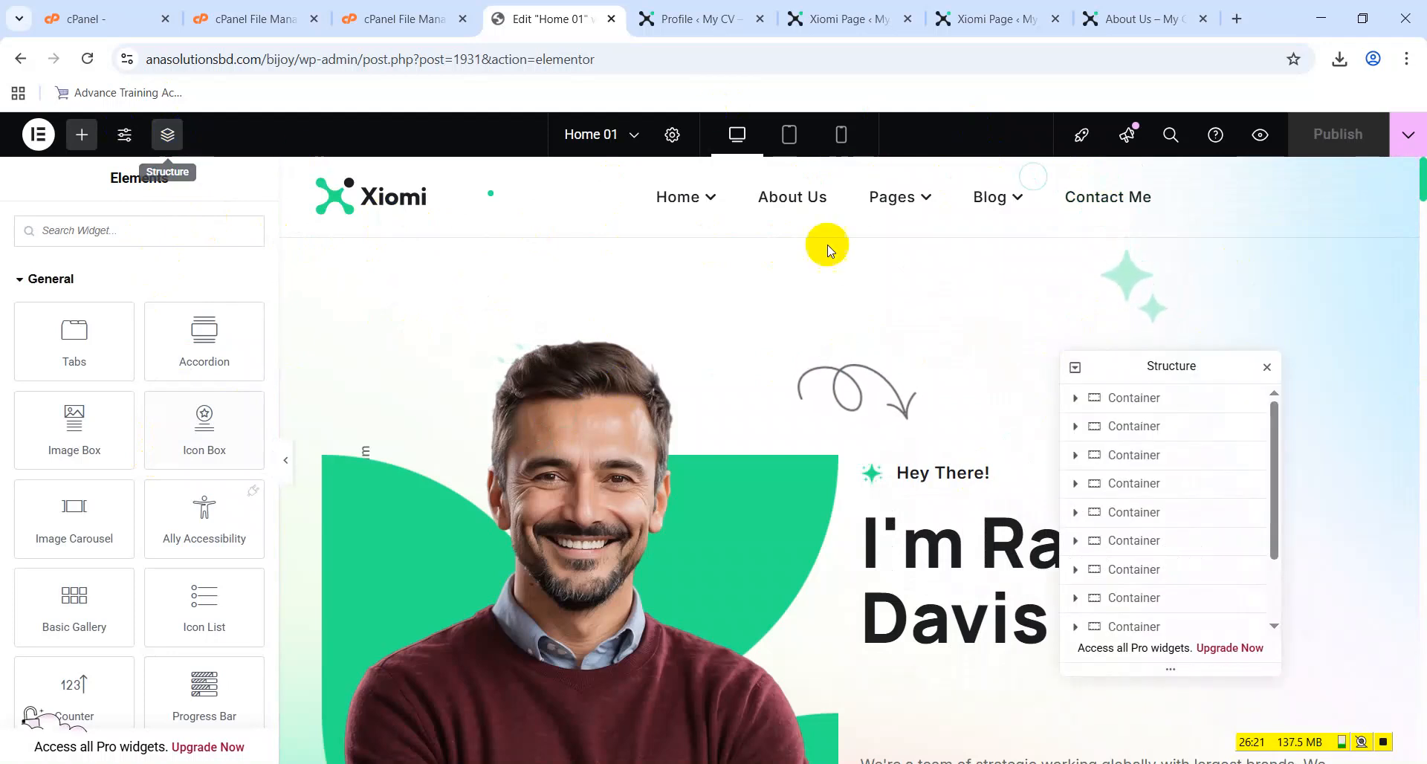
{"action": "left_click", "coordinate": [1268, 371]}
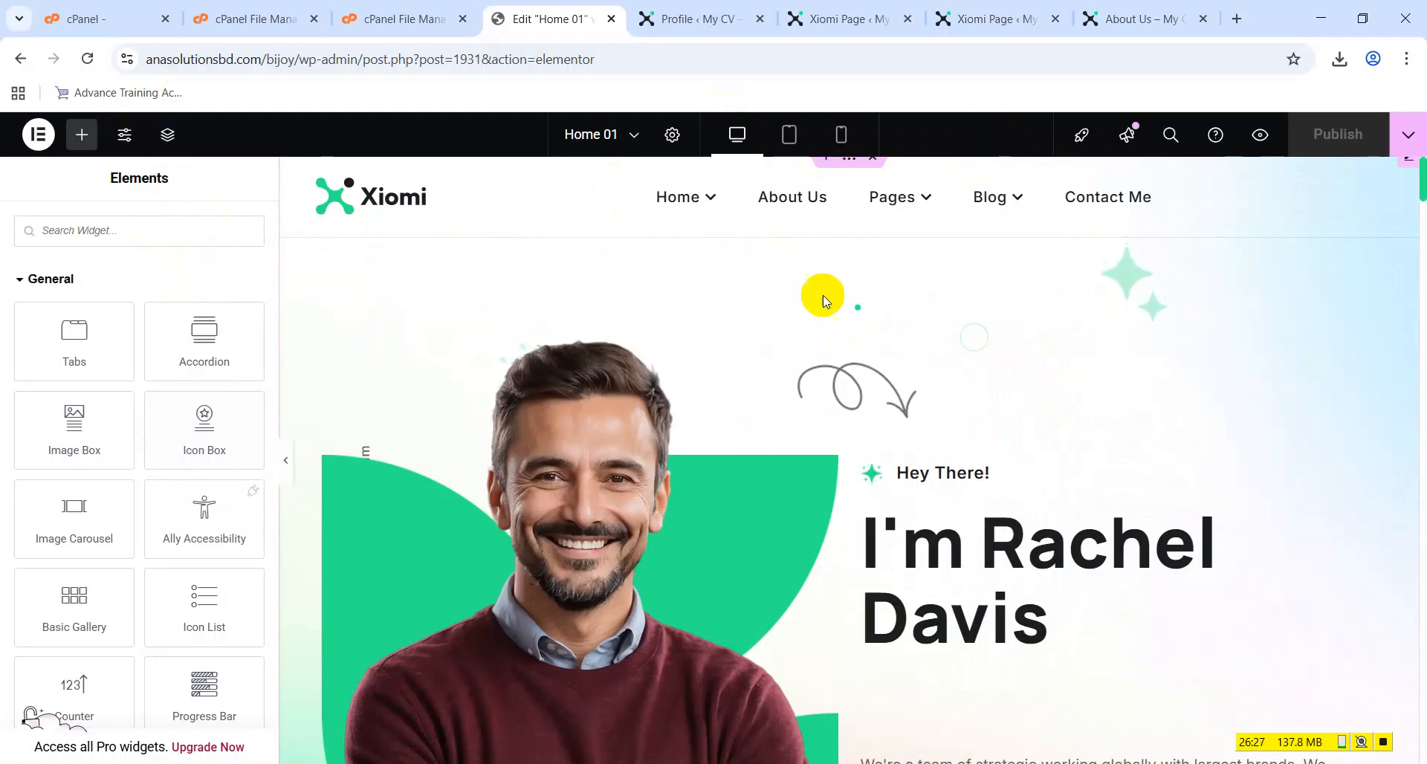
- Open Elementor's Site Settings panel showing Global Colors, Global Fonts and Theme Style
{"action": "left_click", "coordinate": [128, 140]}
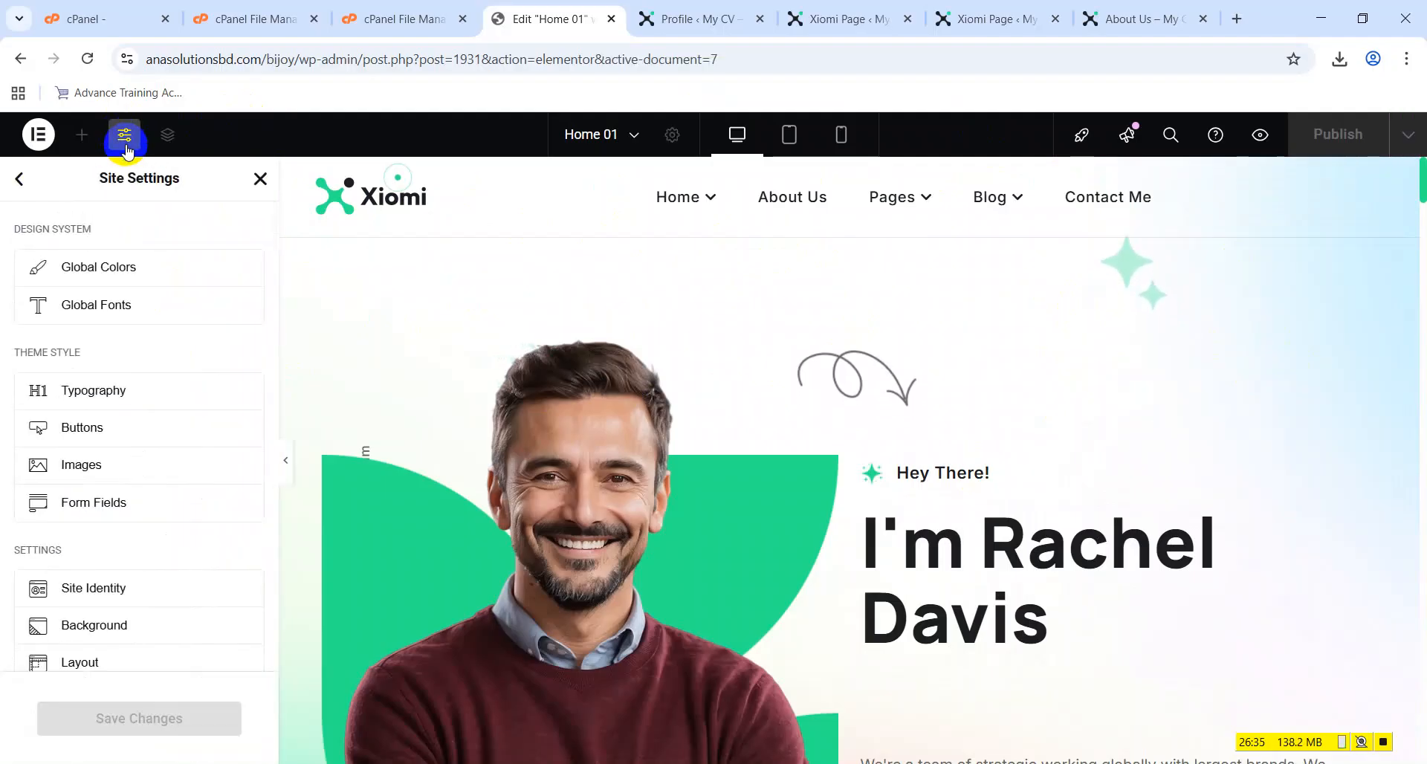
{"action": "scroll", "coordinate": [96, 405], "scroll_direction": "down", "scroll_amount": 4}
{"action": "scroll", "coordinate": [103, 413], "scroll_direction": "up", "scroll_amount": 4}
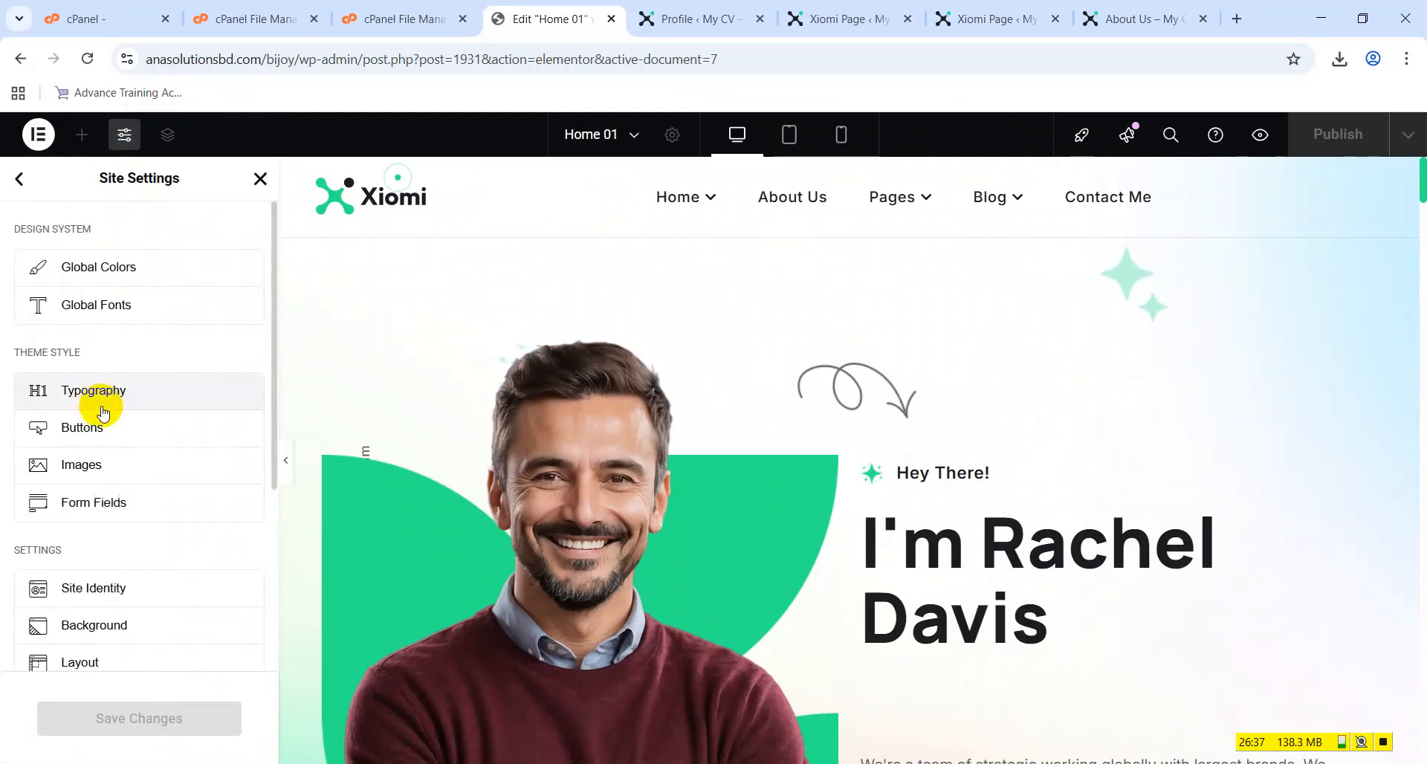
{"action": "left_click", "coordinate": [125, 135]}
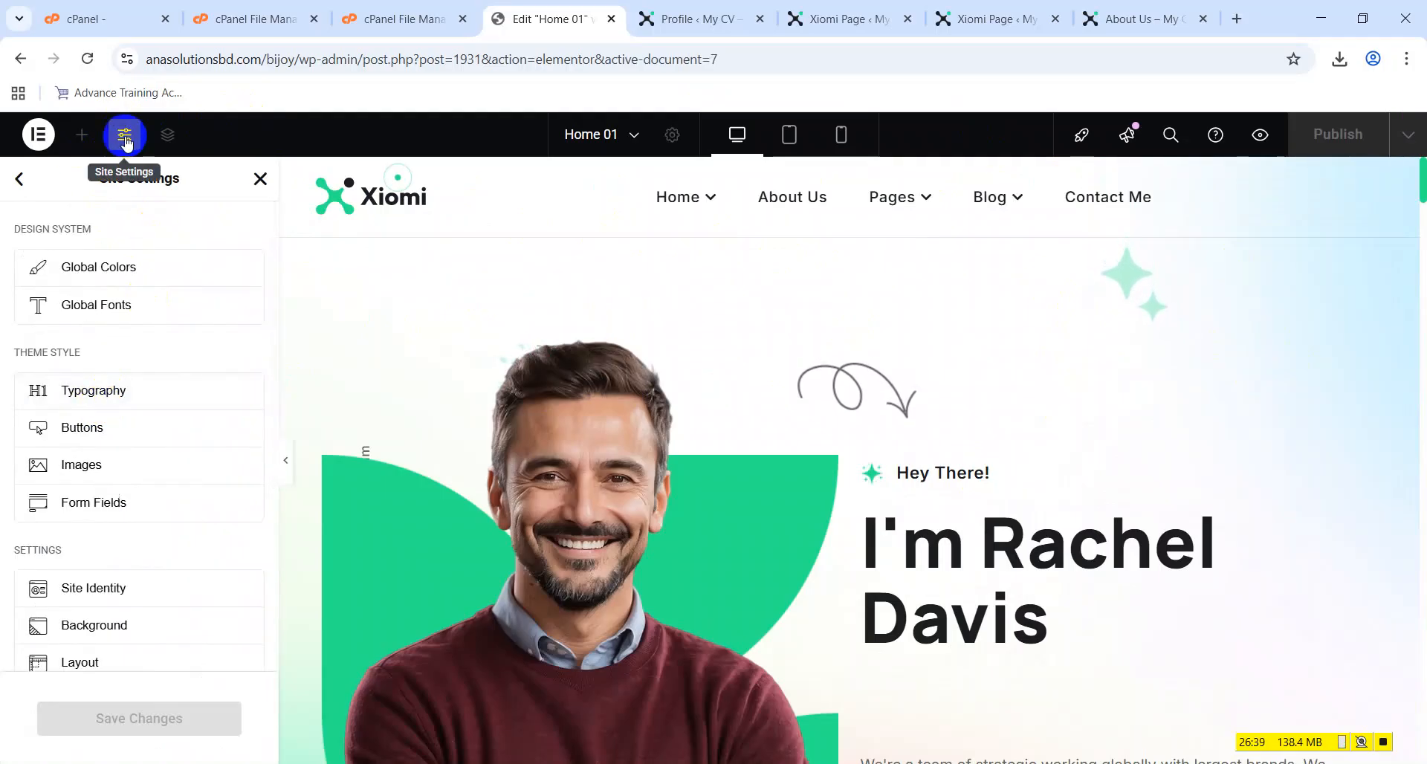
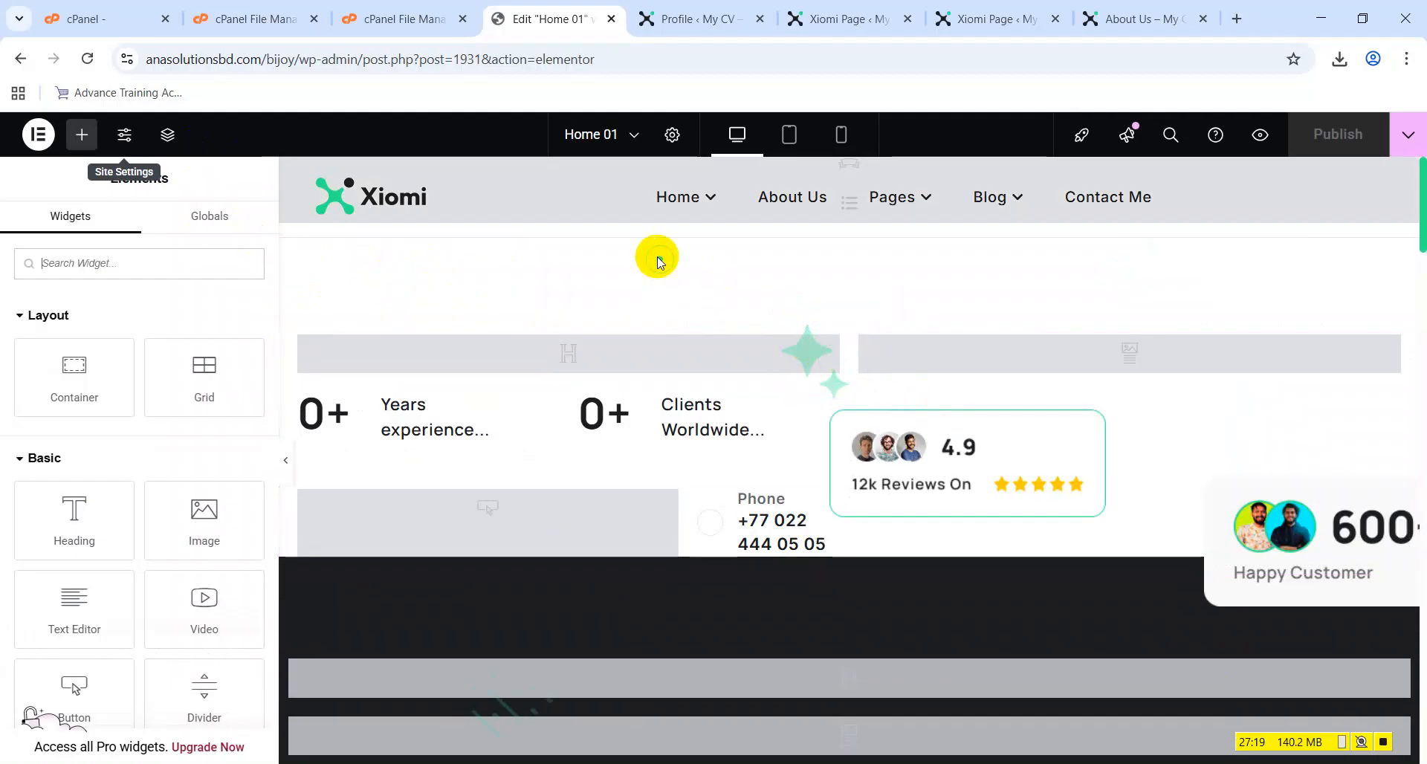
- Reload the Home 01 Elementor editor and scroll the canvas down to the hero banner
{"action": "scroll", "coordinate": [846, 288], "scroll_direction": "down", "scroll_amount": 5}
{"action": "scroll", "coordinate": [850, 294], "scroll_direction": "up", "scroll_amount": 5}
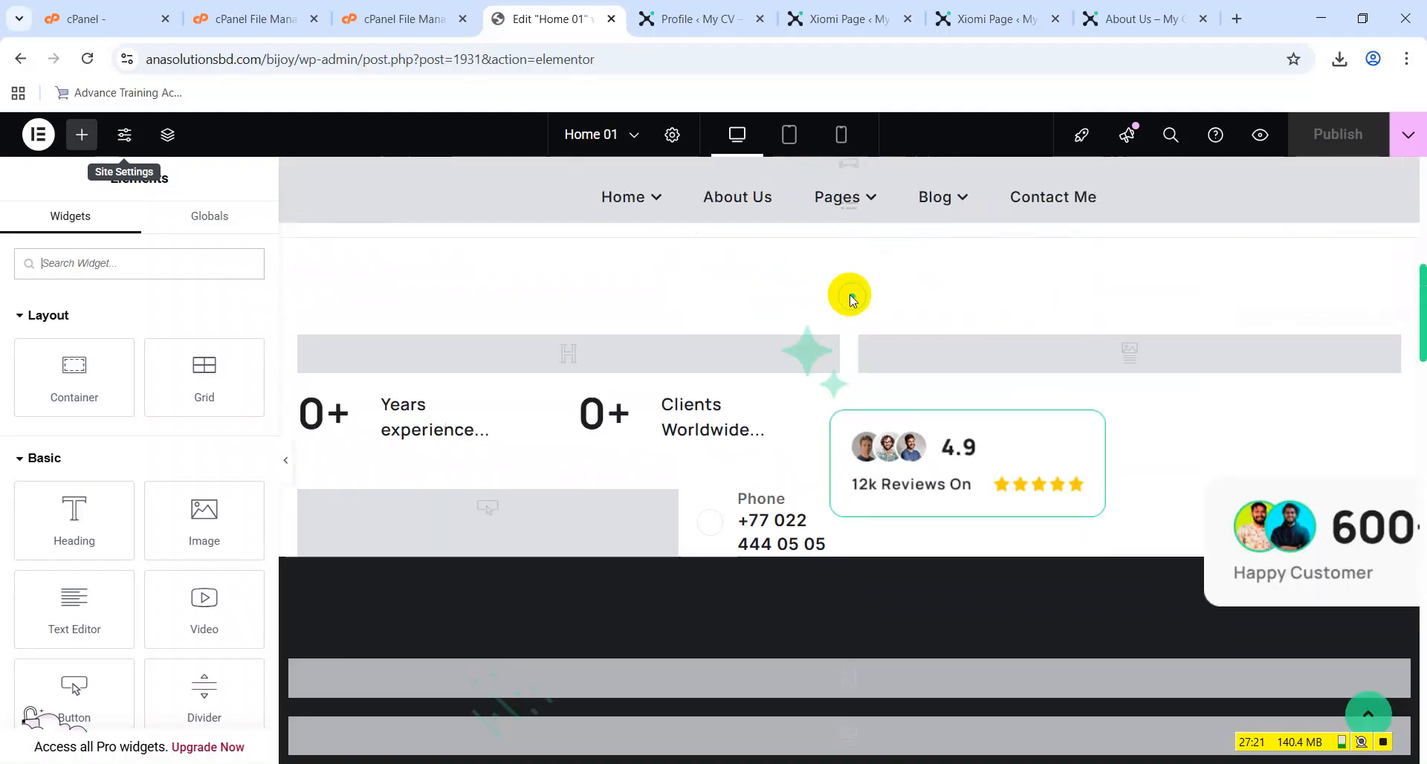
{"action": "left_click", "coordinate": [87, 58]}
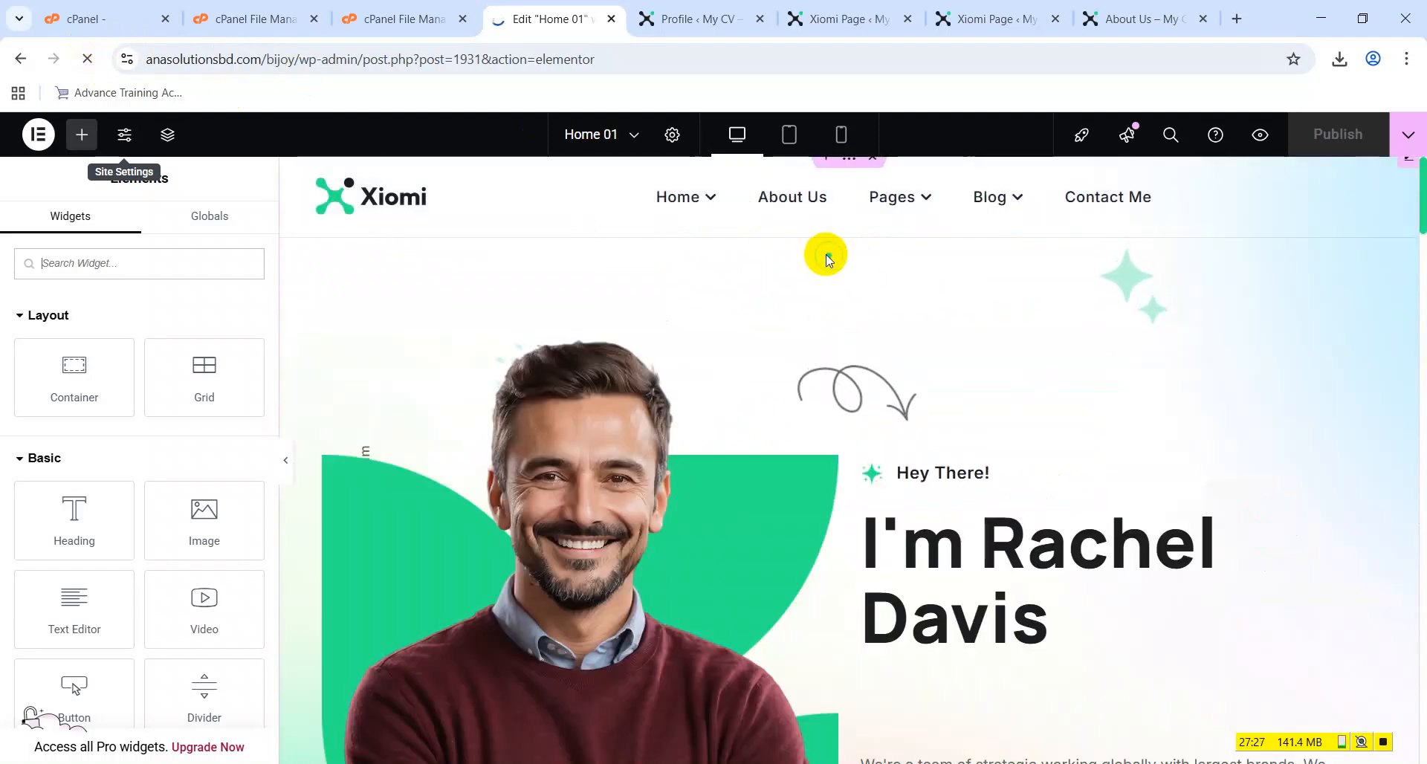
{"action": "scroll", "coordinate": [910, 383], "scroll_direction": "down", "scroll_amount": 2}
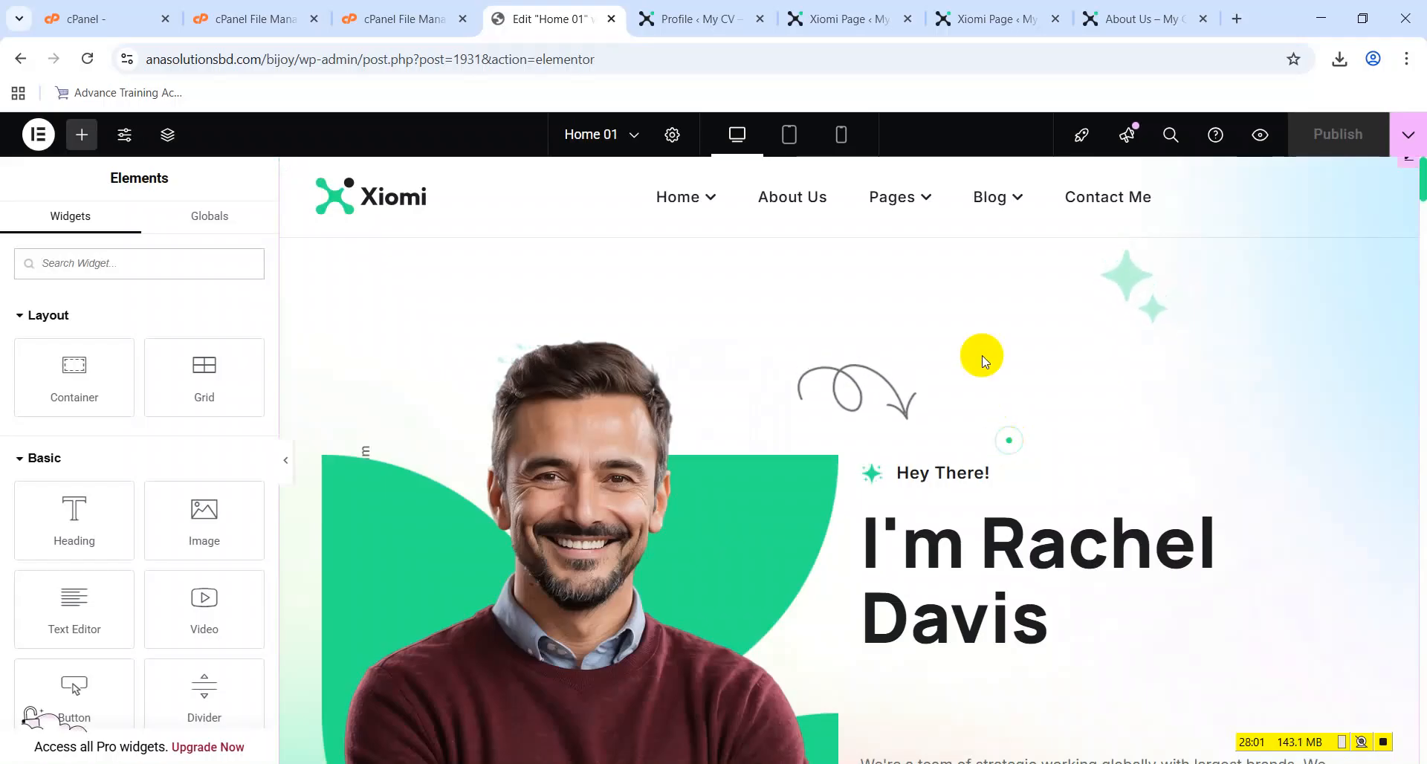
{"action": "scroll", "coordinate": [959, 416], "scroll_direction": "down", "scroll_amount": 3}
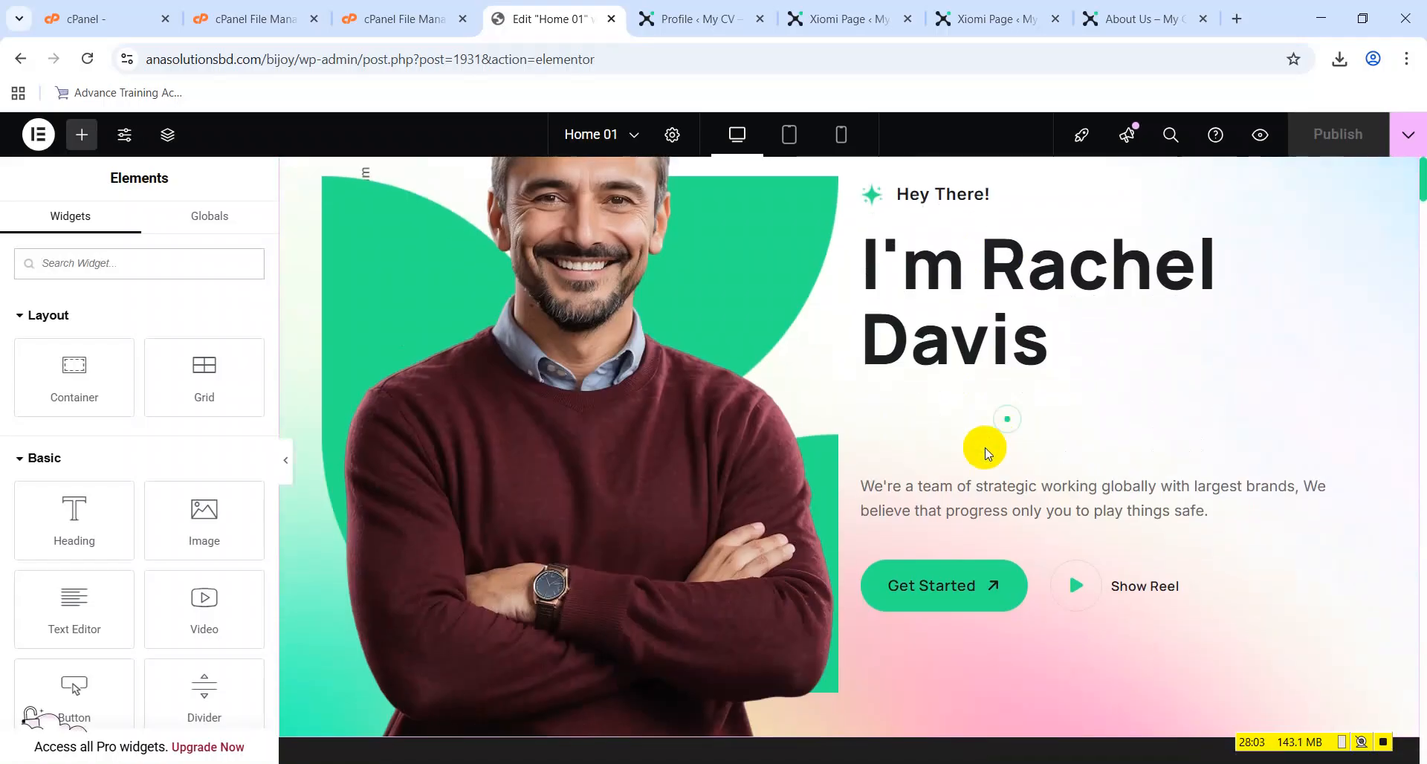
- Open Banner 01's content settings and clear the sample name from the Title field
{"action": "left_click", "coordinate": [1085, 274]}
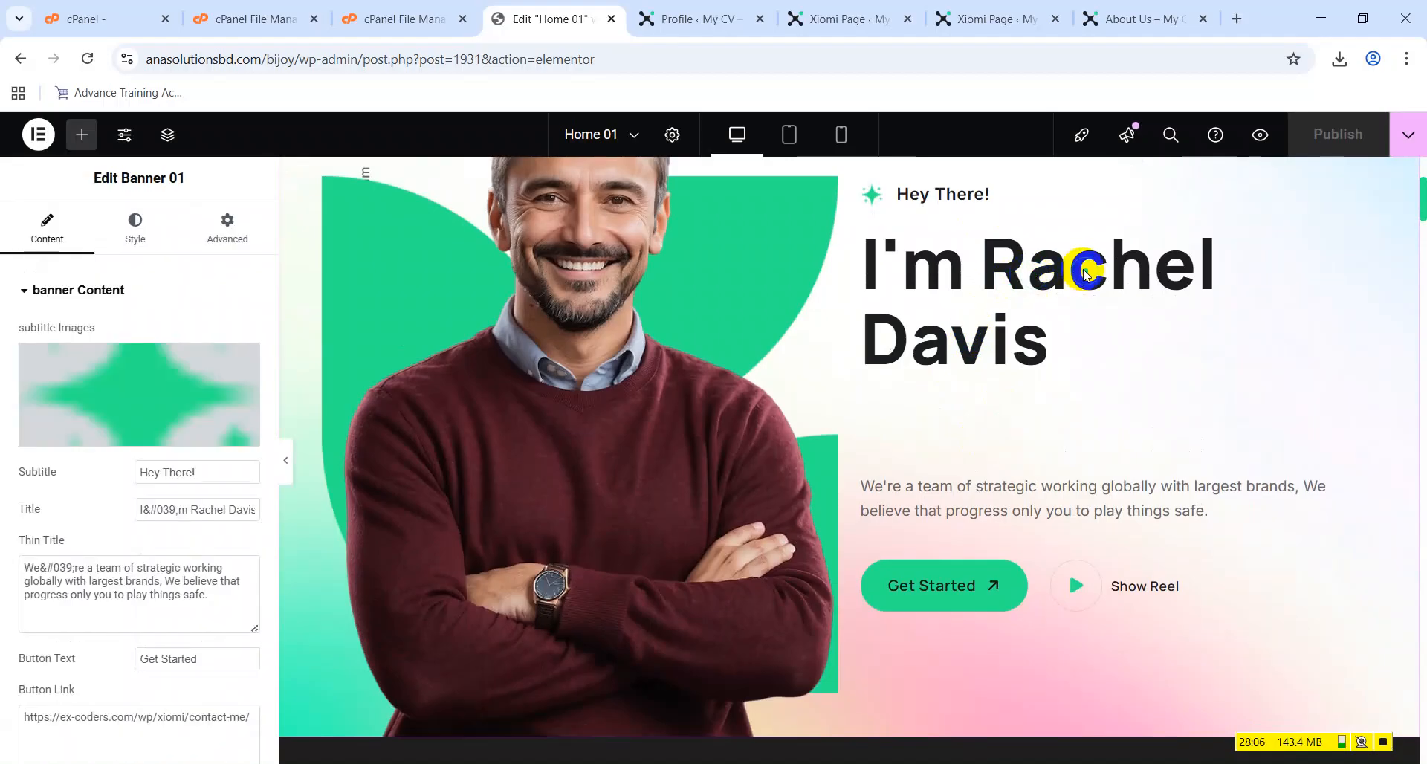
{"action": "left_click", "coordinate": [212, 472]}
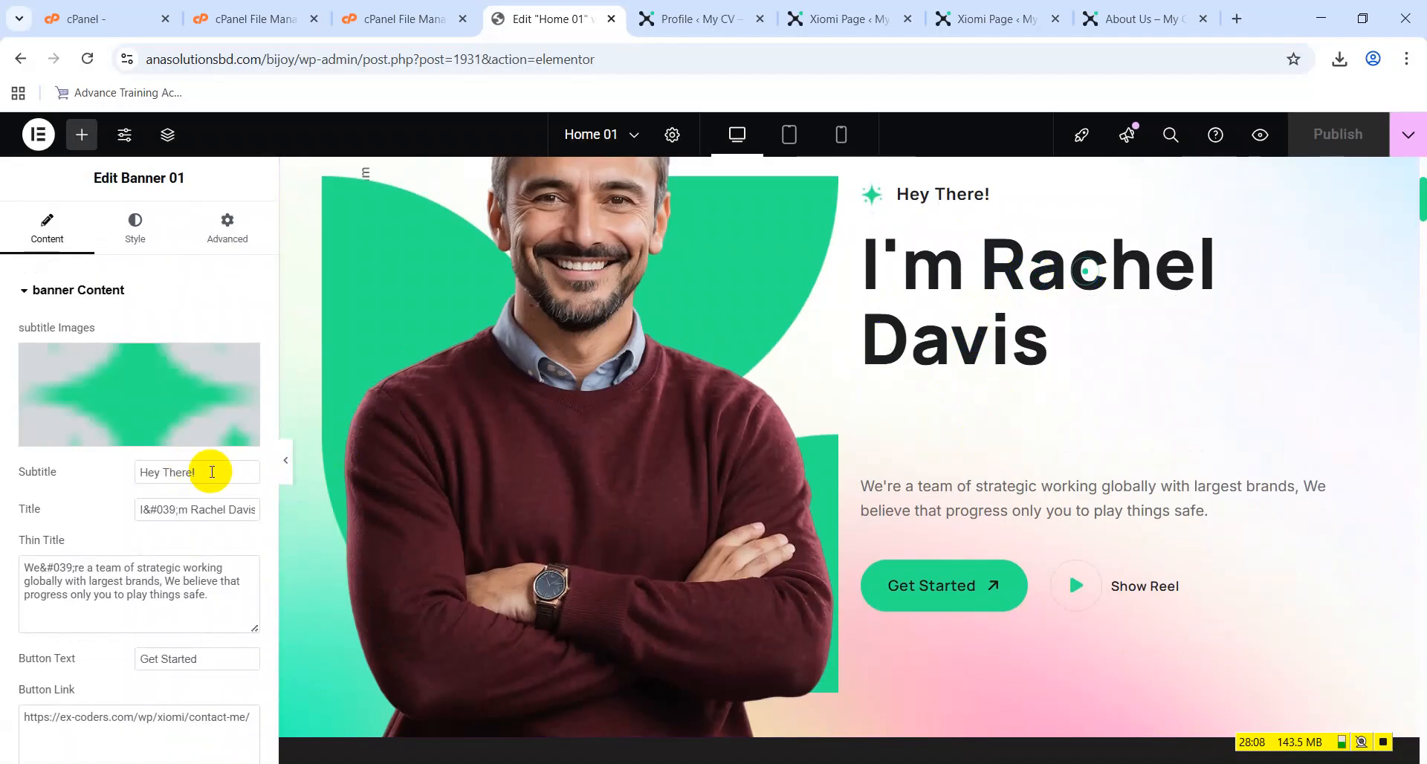
{"action": "left_click_drag", "start_coordinate": [212, 472], "coordinate": [134, 476]}
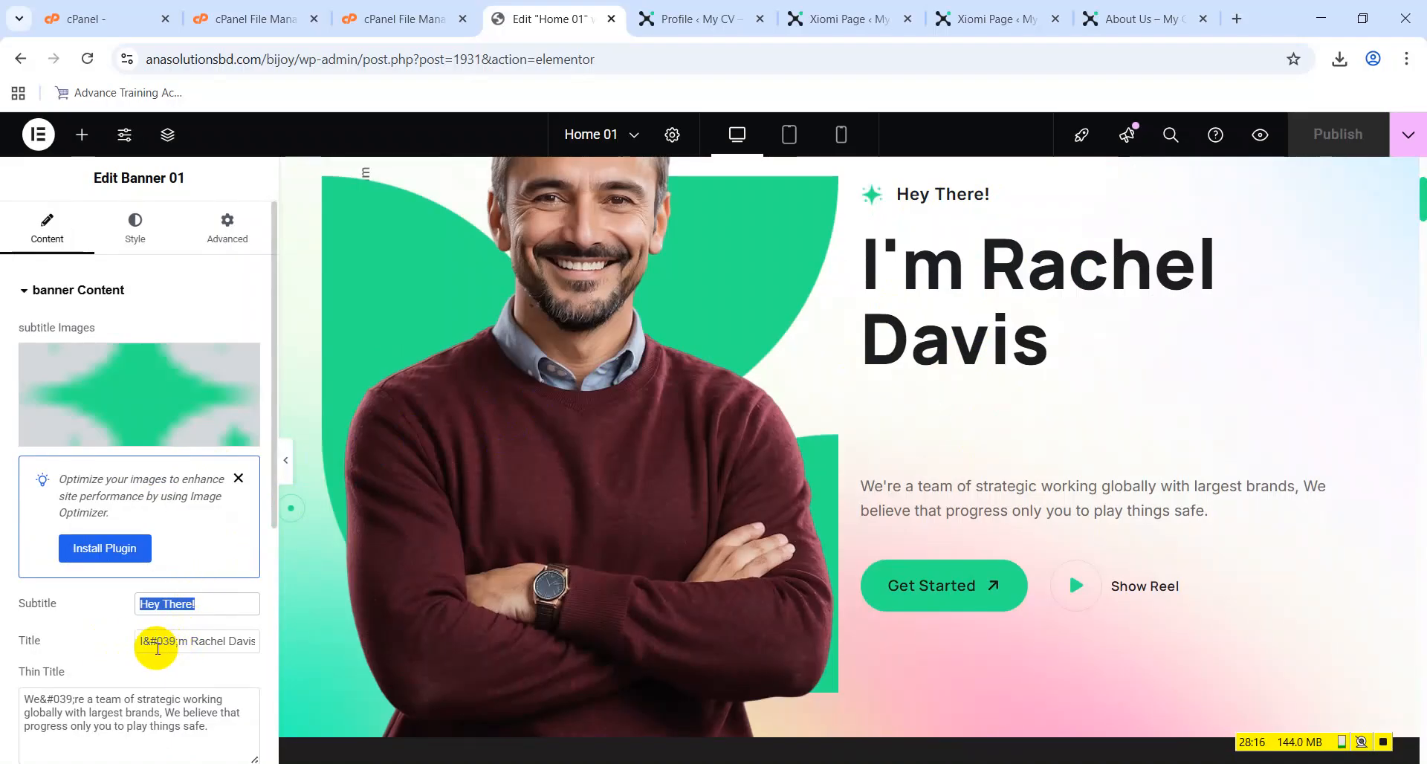
{"action": "left_click_drag", "start_coordinate": [147, 643], "coordinate": [175, 644]}
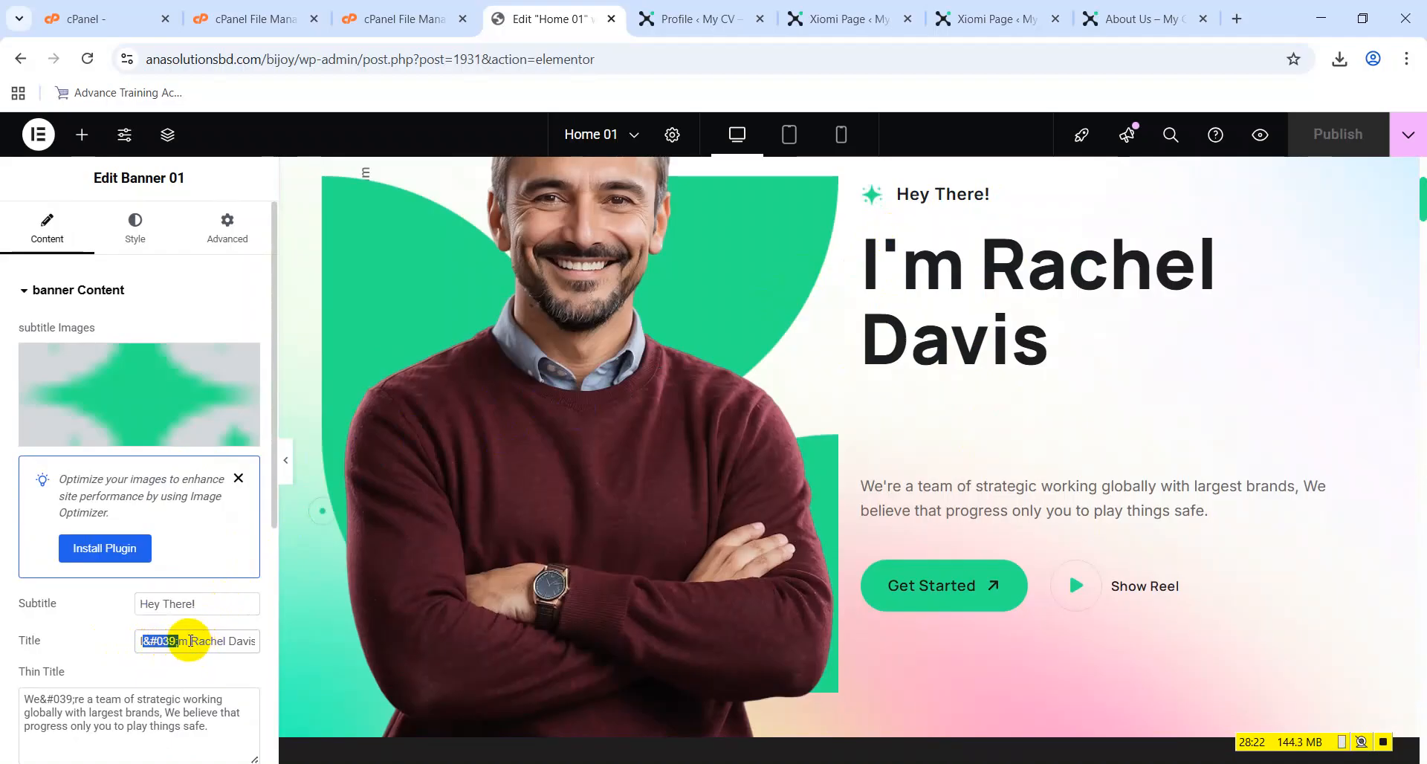
{"action": "left_click", "coordinate": [190, 641]}
{"action": "type", "text": "a"}
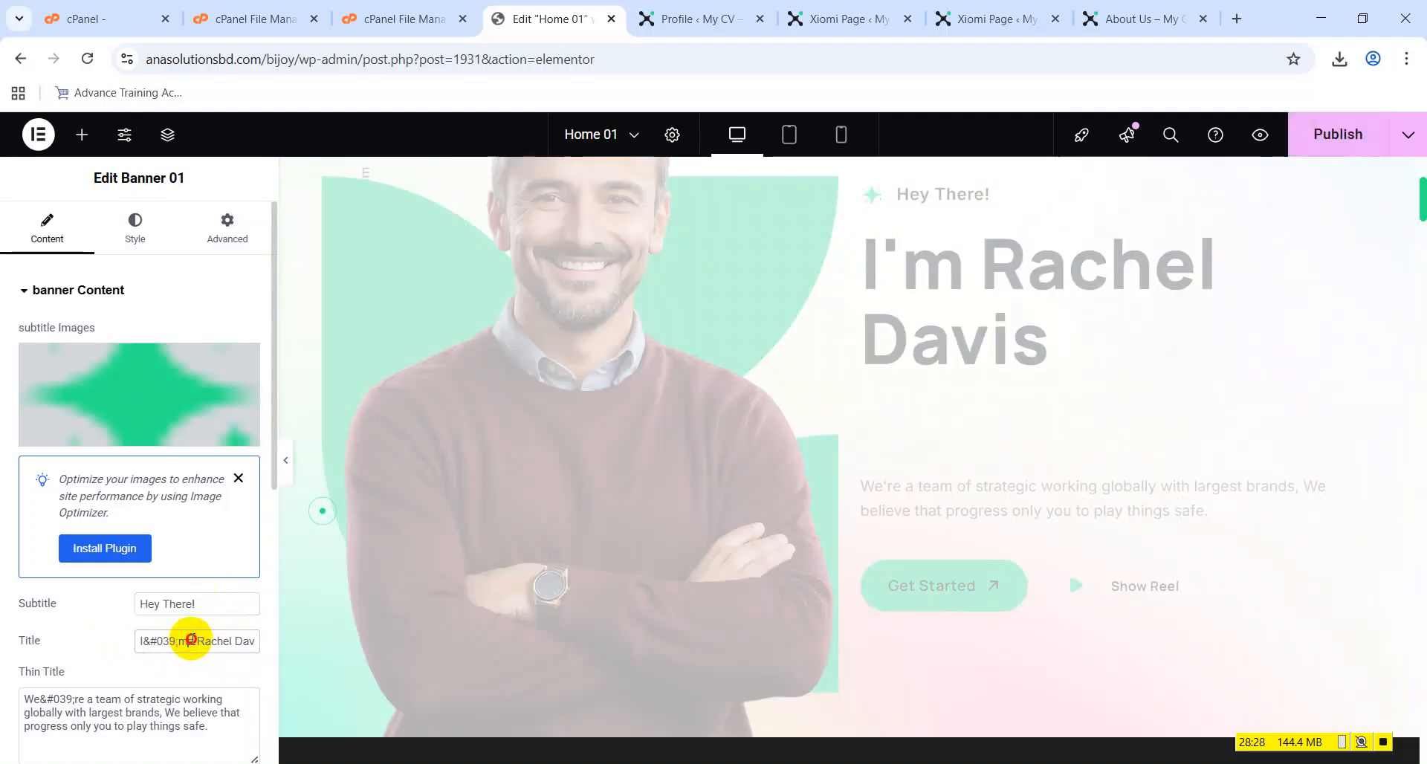
{"action": "left_click_drag", "start_coordinate": [191, 640], "coordinate": [381, 644]}
{"action": "key", "text": "BackSpace"}
{"action": "key", "text": "BackSpace"}
{"action": "key", "text": "BackSpace"}
{"action": "key", "text": "BackSpace"}
{"action": "key", "text": "BackSpace"}
{"action": "key", "text": "BackSpace"}
{"action": "key", "text": "BackSpace"}
{"action": "key", "text": "BackSpace"}
{"action": "key", "text": "BackSpace"}
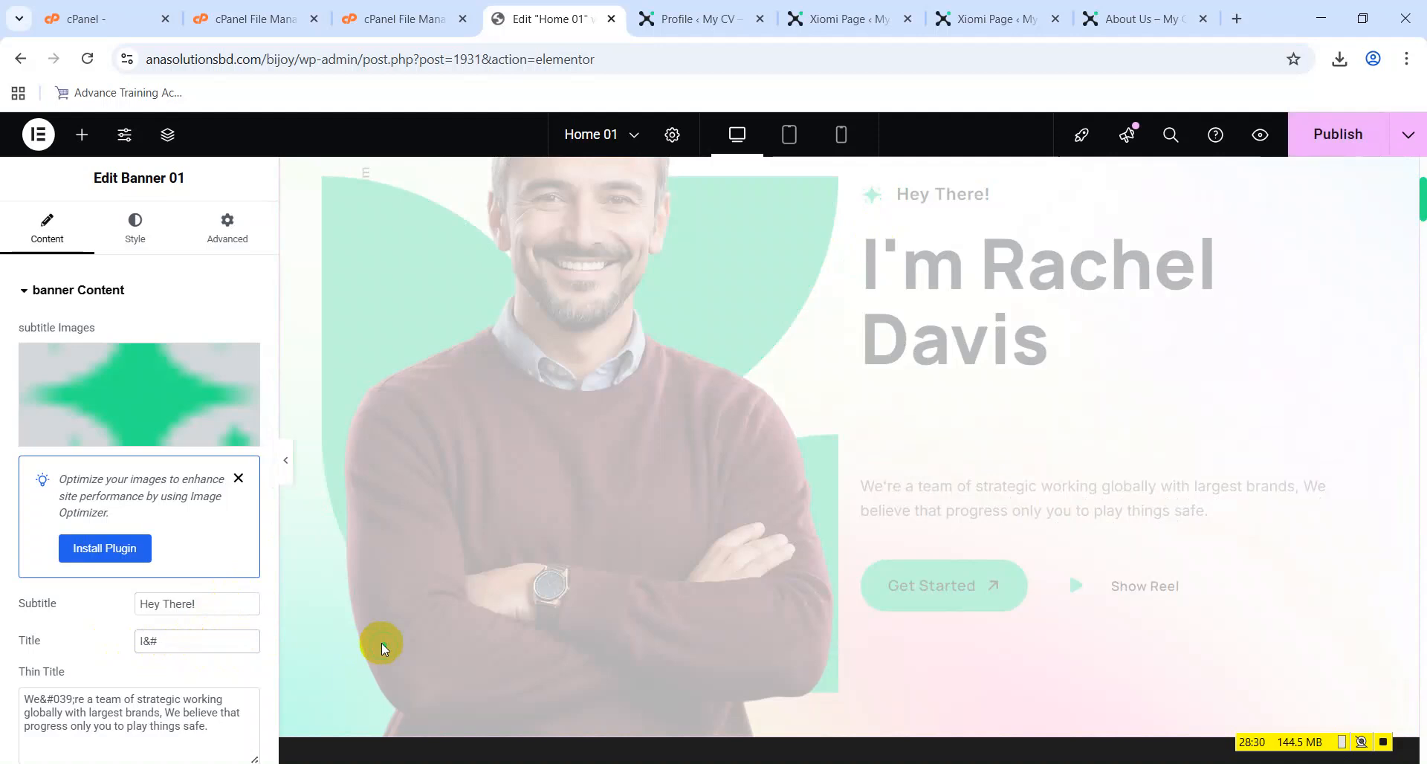
- Type the owner's name into the title and fix the apostrophe so it reads "I' Am Bijoy"
{"action": "type", "text": "I"}
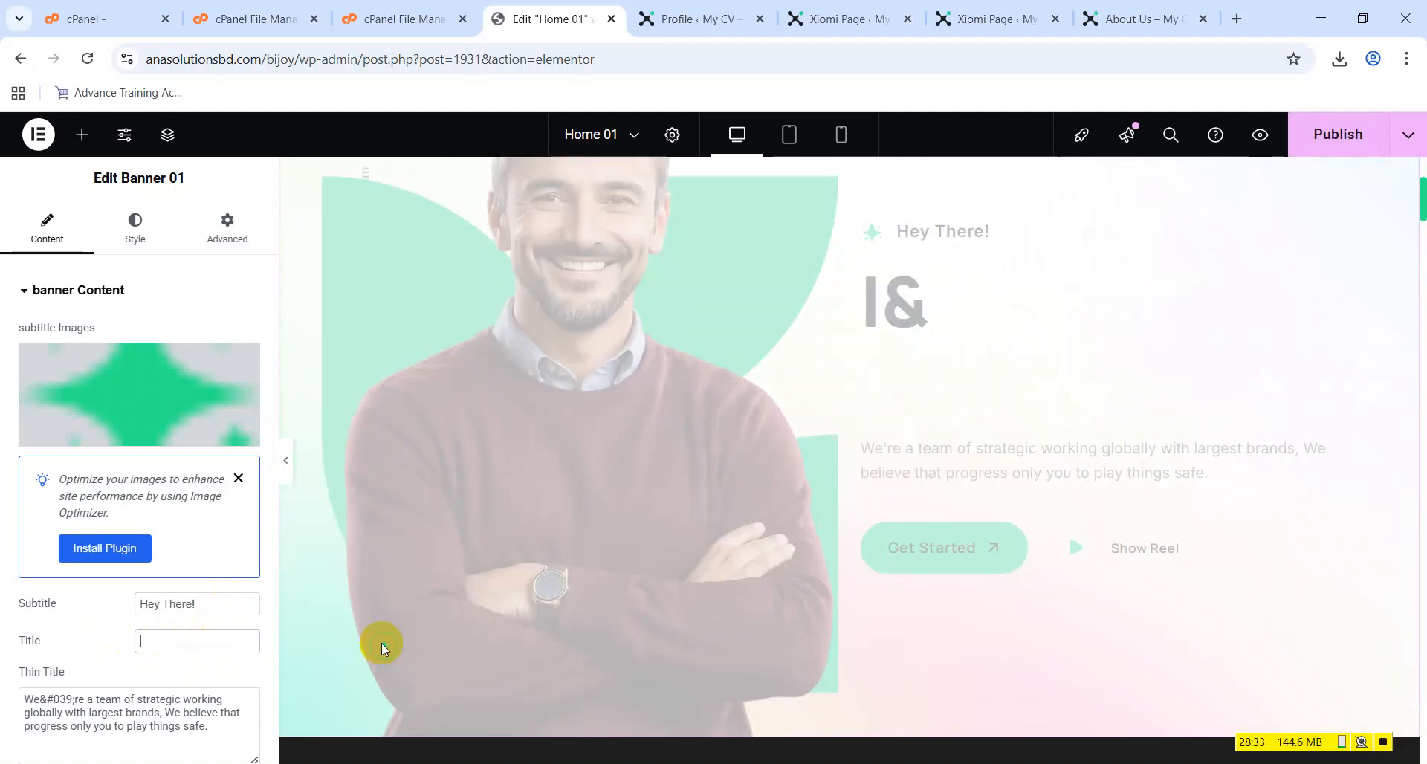
{"action": "type", "text": " a"}
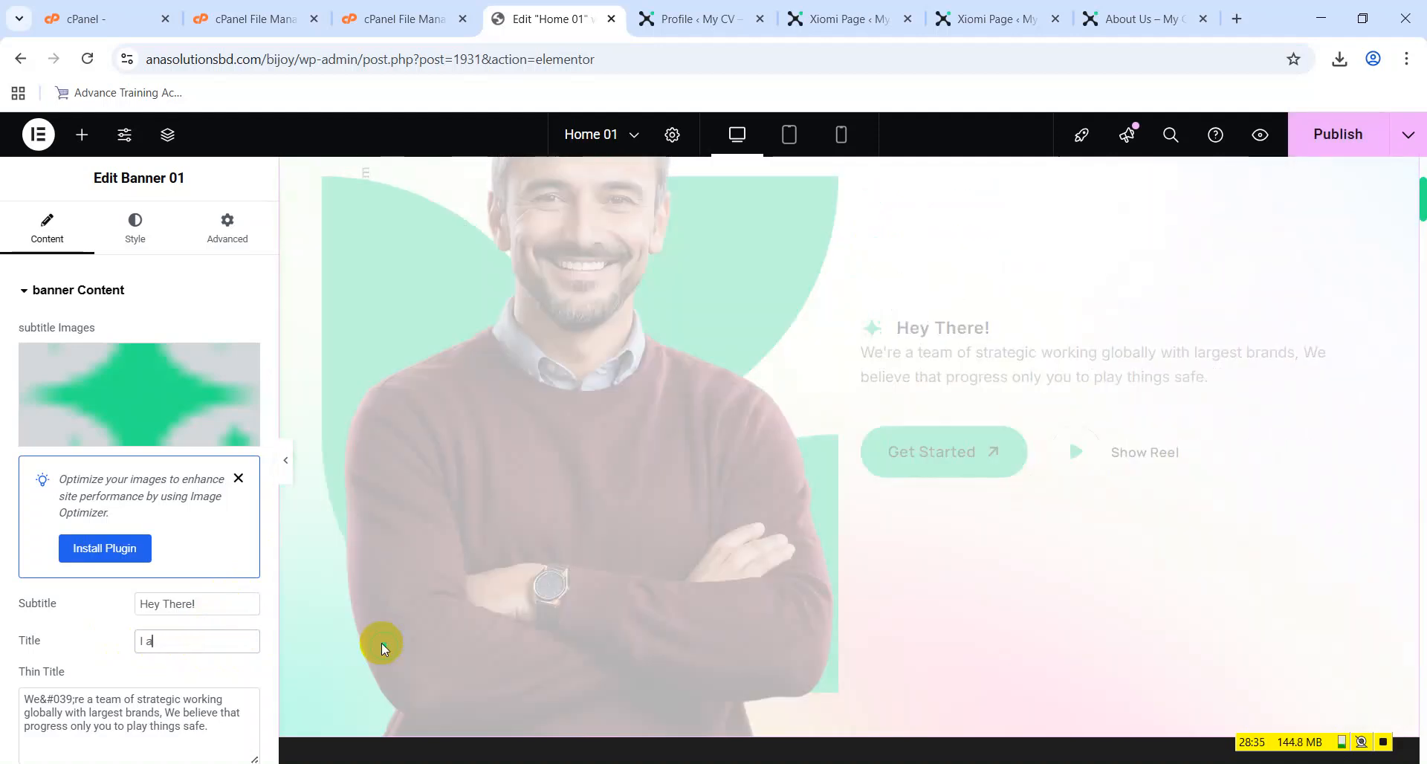
{"action": "type", "text": "mBijoy"}
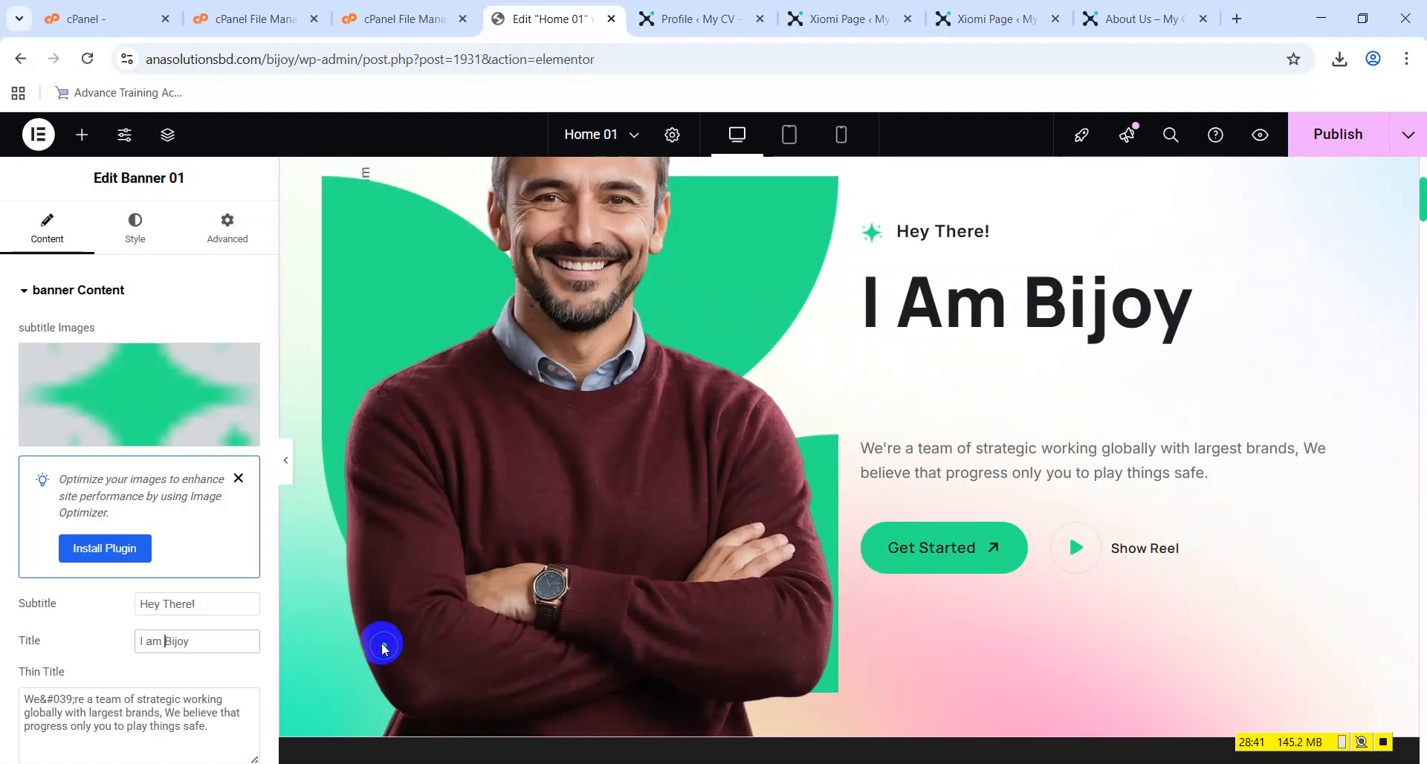
{"action": "left_click", "coordinate": [175, 641]}
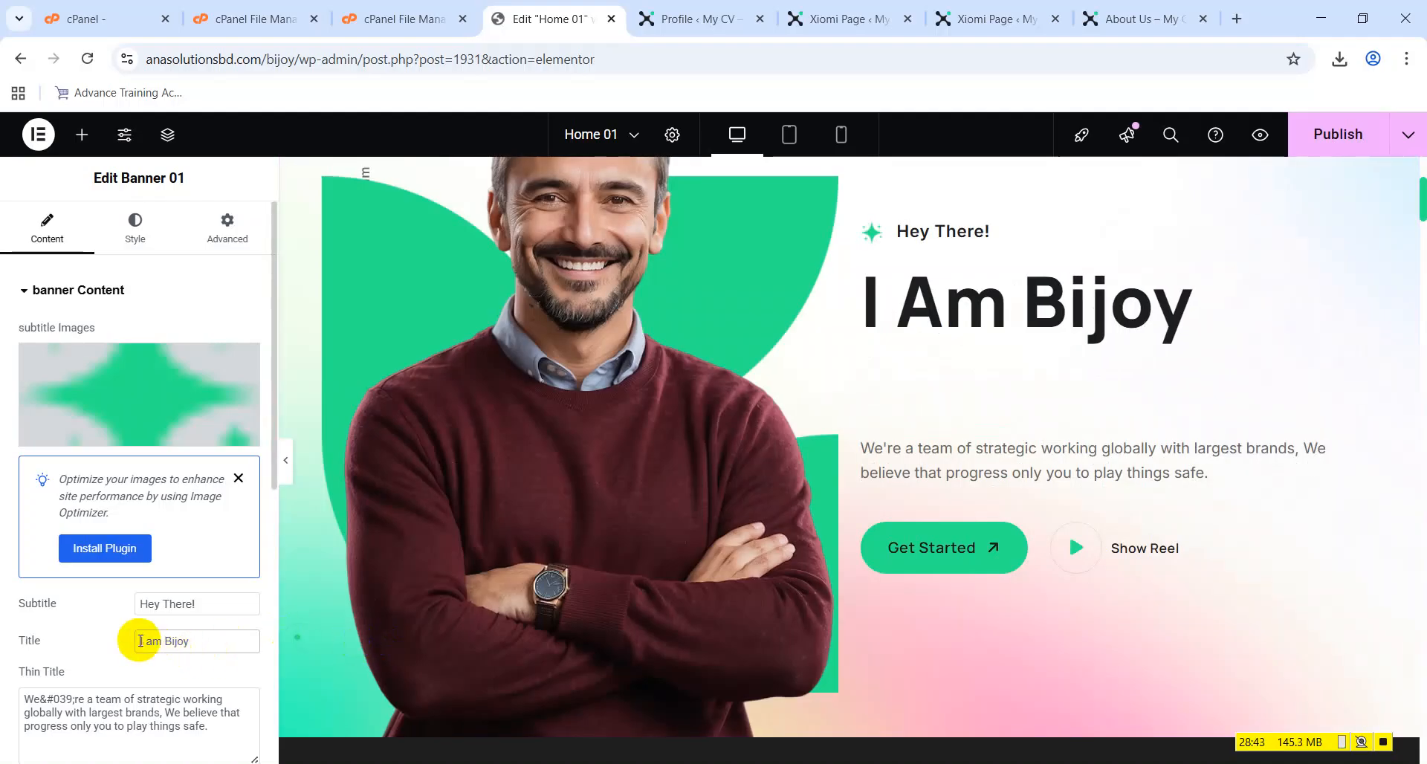
{"action": "key", "text": "End"}
{"action": "type", "text": "'"}
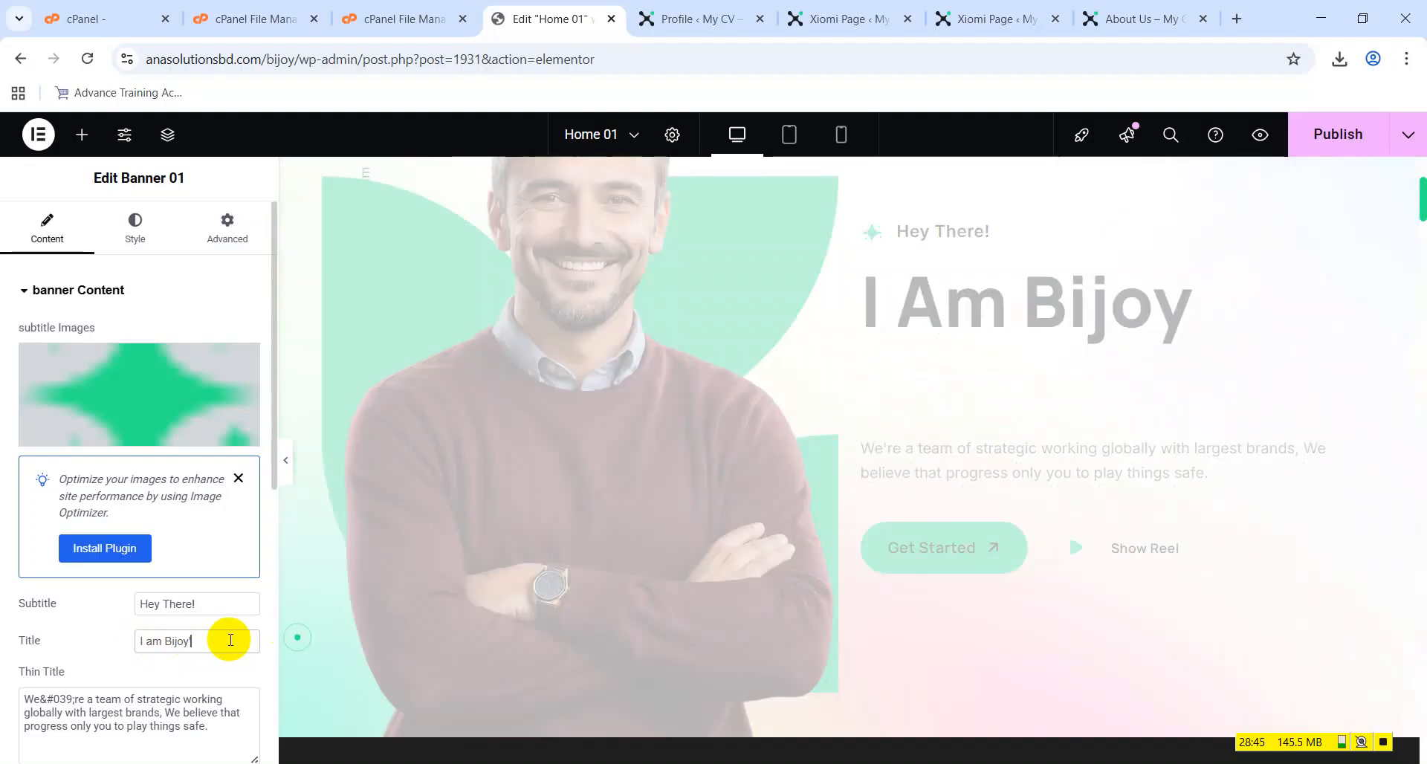
{"action": "key", "text": "BackSpace"}
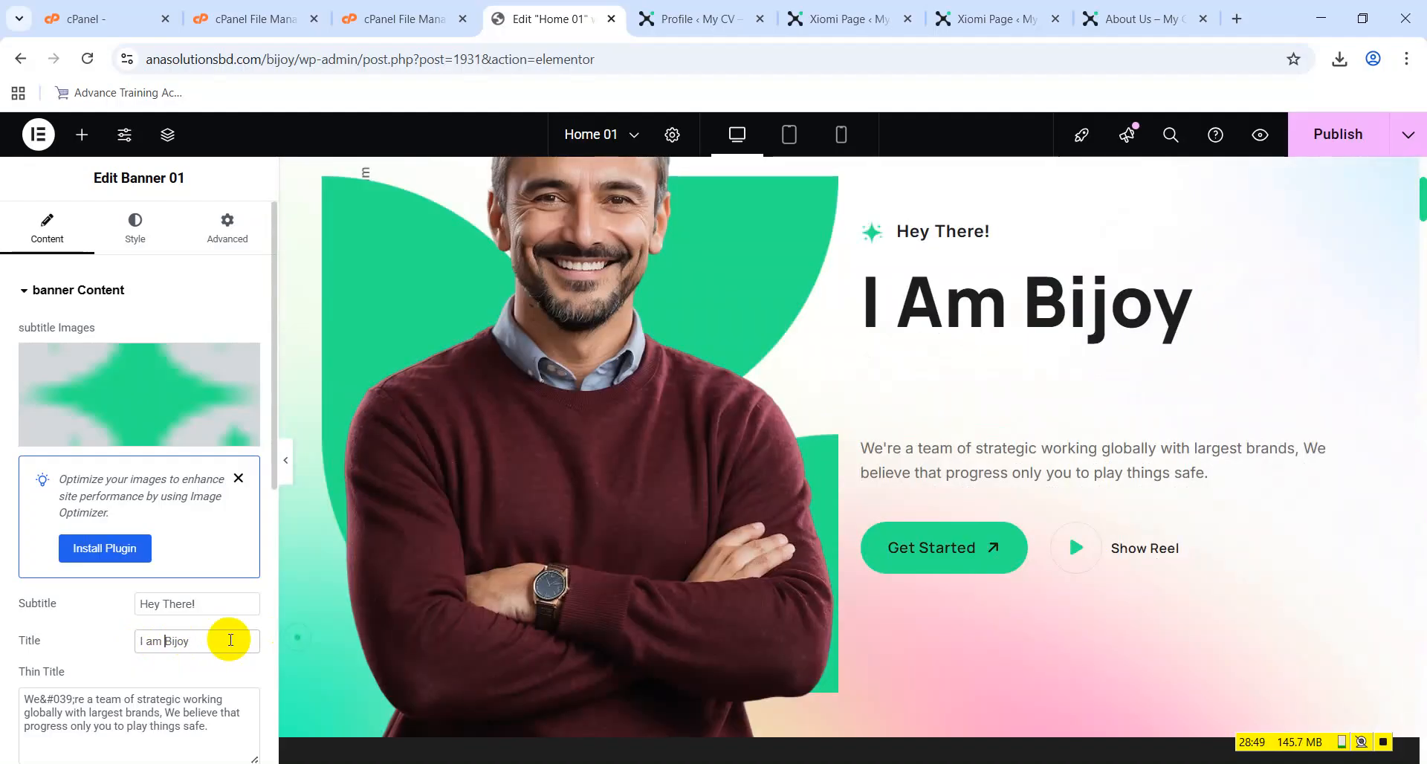
{"action": "key", "text": "Home"}
{"action": "key", "text": "Right"}
{"action": "type", "text": "'"}
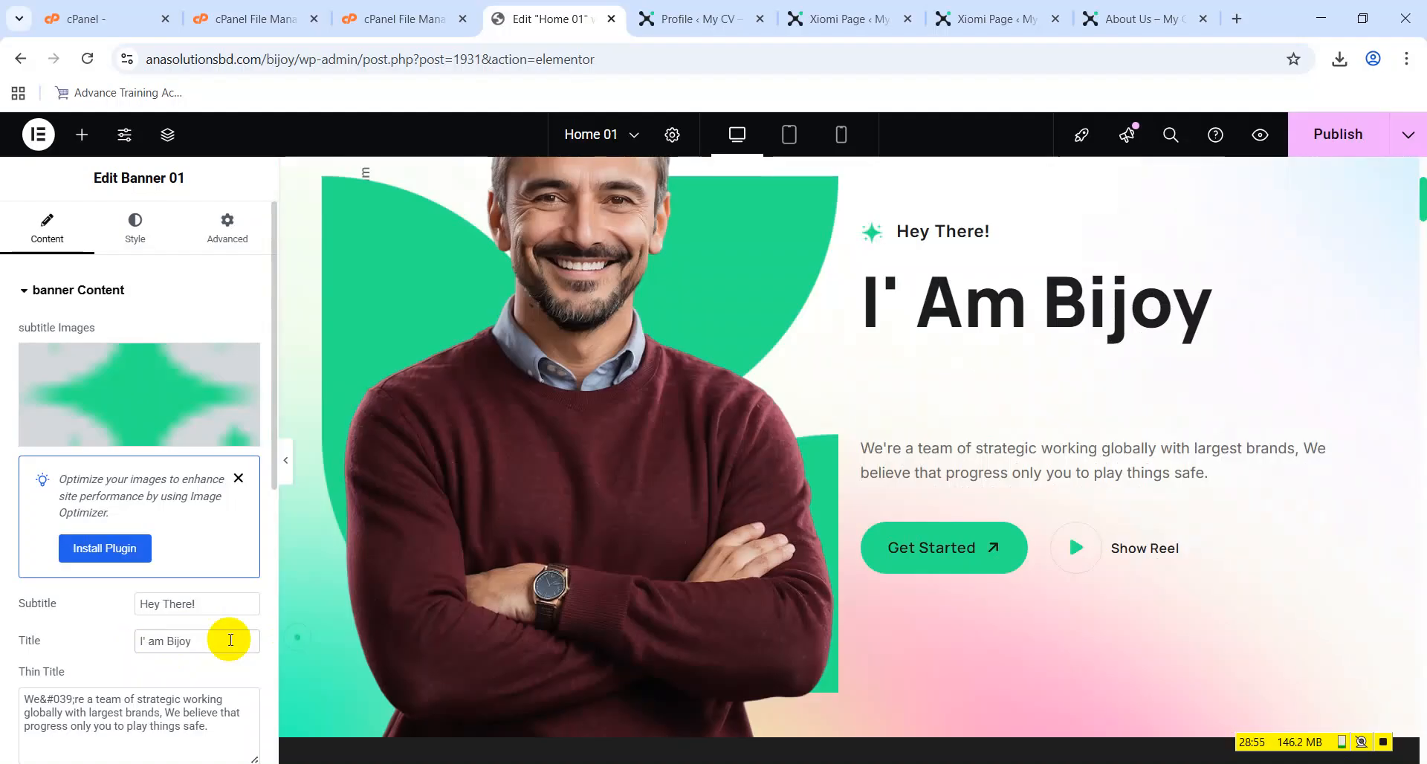
{"action": "scroll", "coordinate": [230, 640], "scroll_direction": "down", "scroll_amount": 1}
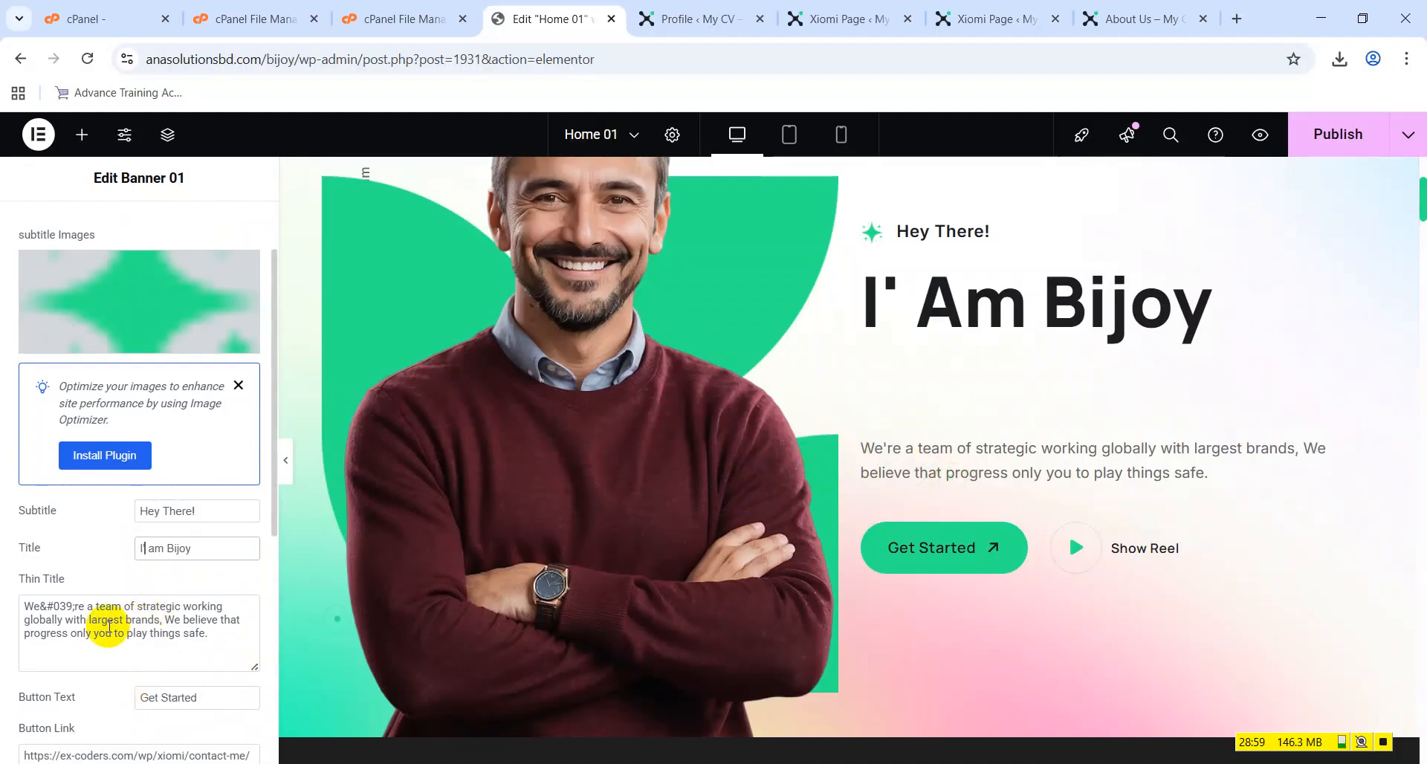
- Overwrite the Thin Title textarea with 'I am From Bangldesh, a expert wordpress websit design developer'
{"action": "left_click", "coordinate": [231, 638]}
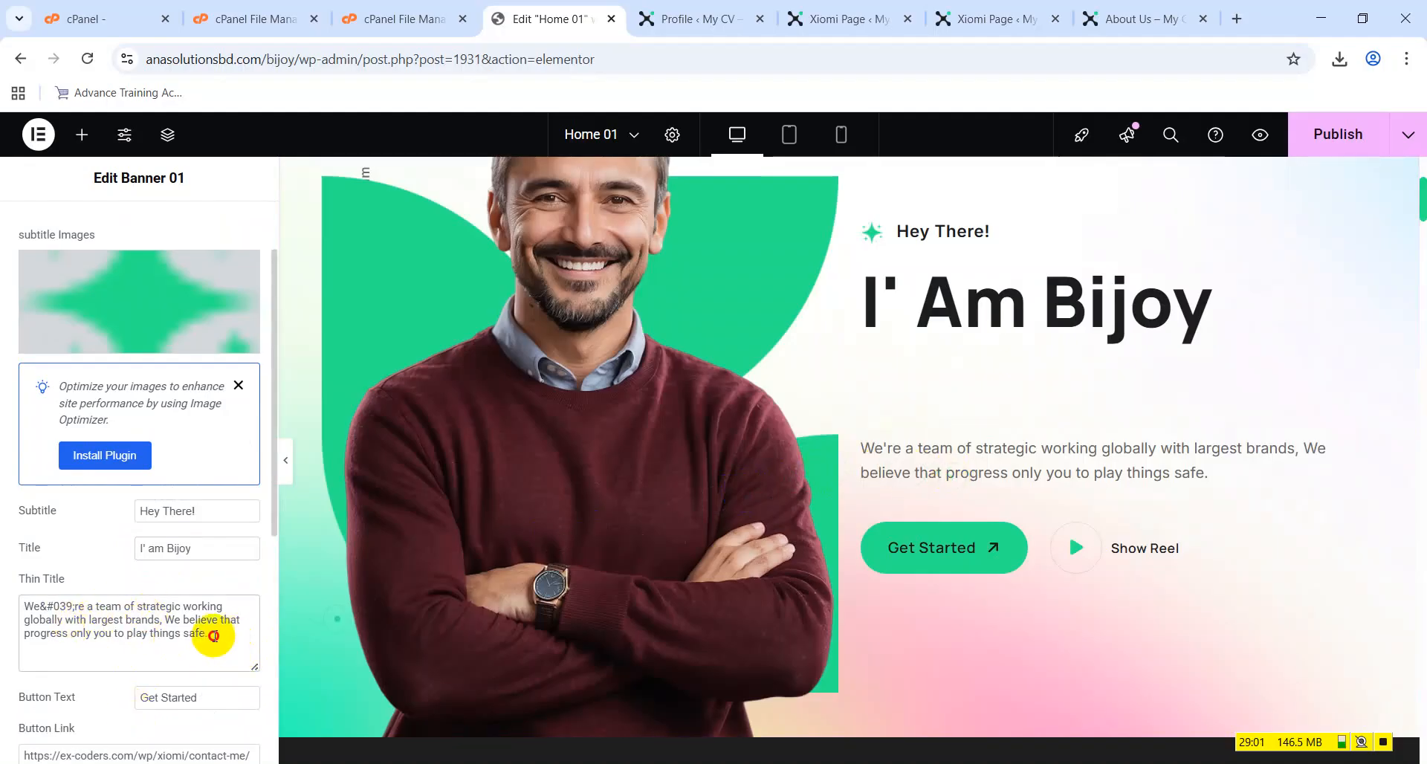
{"action": "left_click_drag", "start_coordinate": [229, 638], "coordinate": [16, 592]}
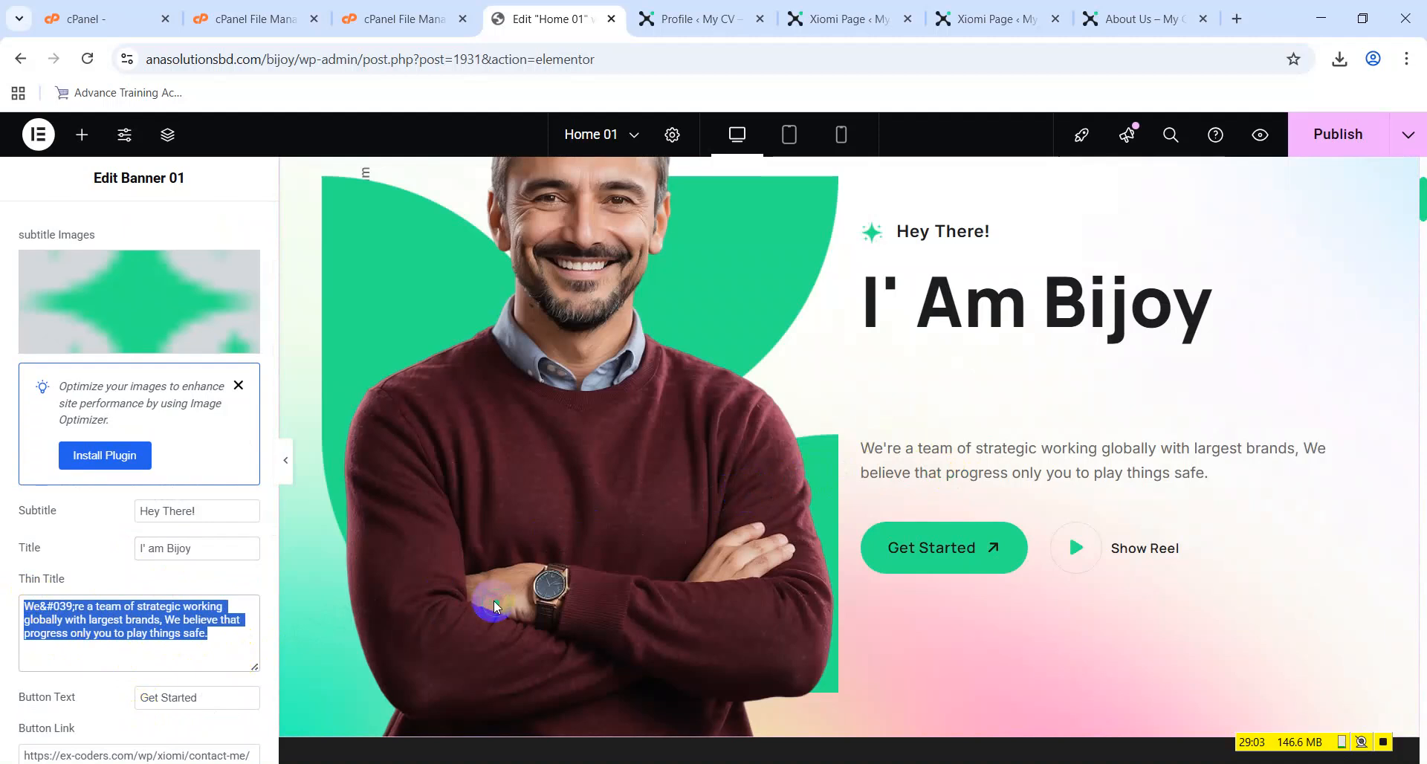
{"action": "type", "text": "I am From"}
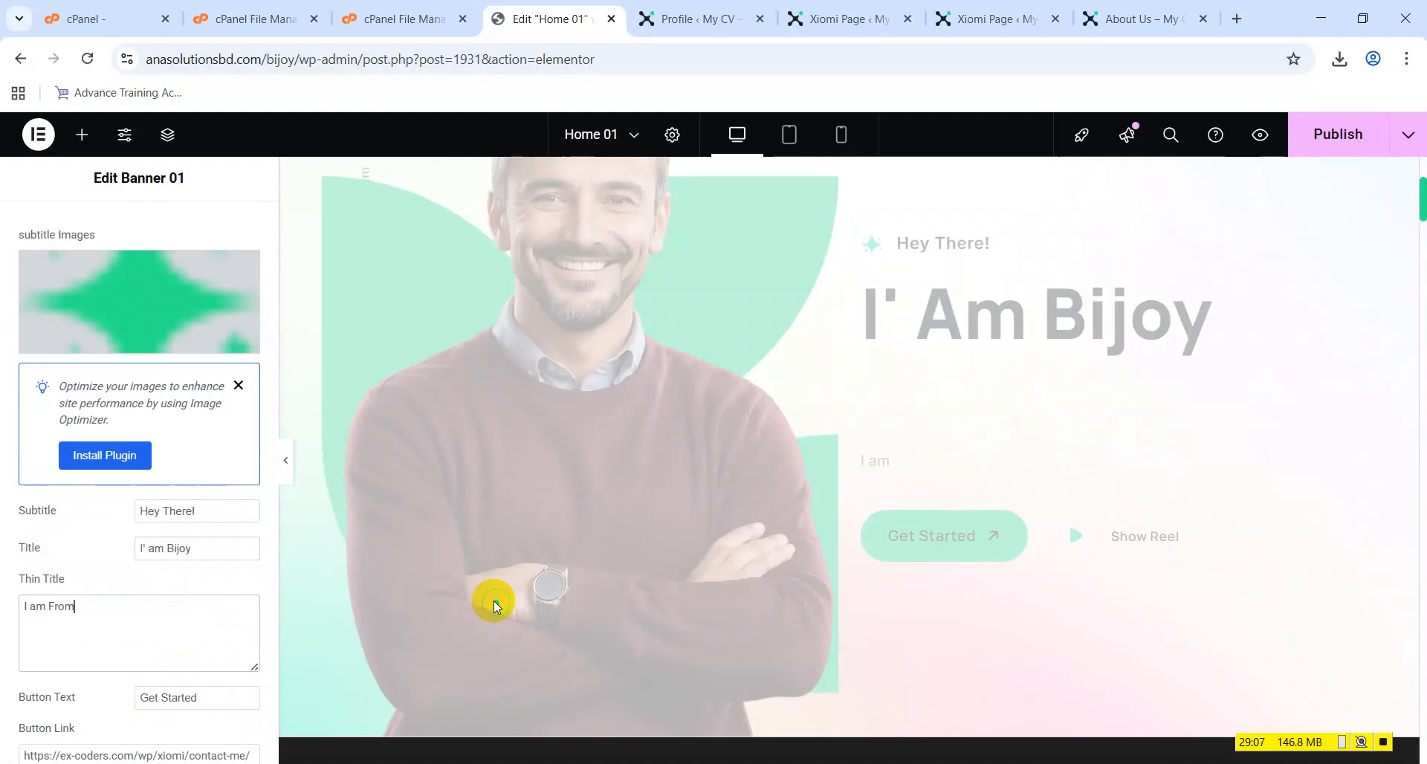
{"action": "type", "text": " Bangld"}
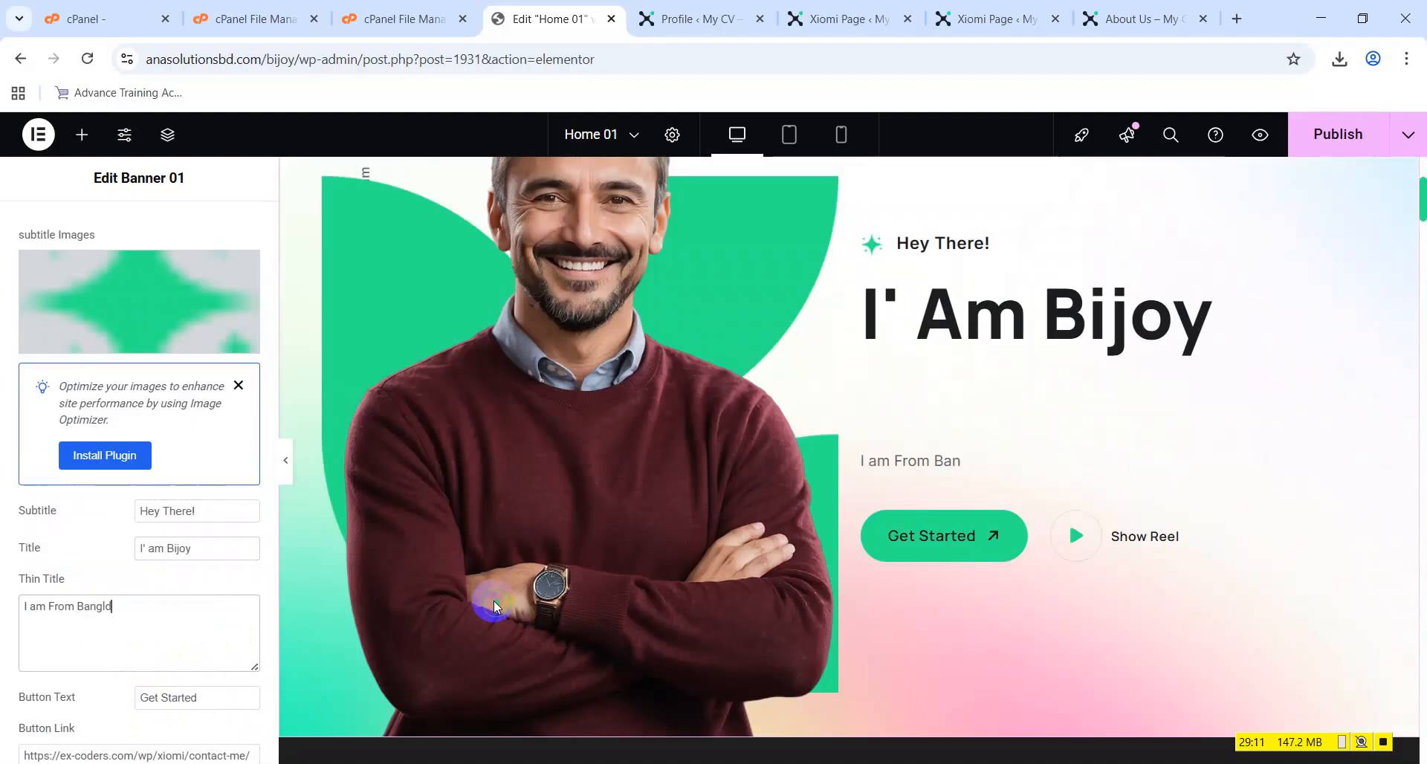
{"action": "type", "text": "esh, a exp"}
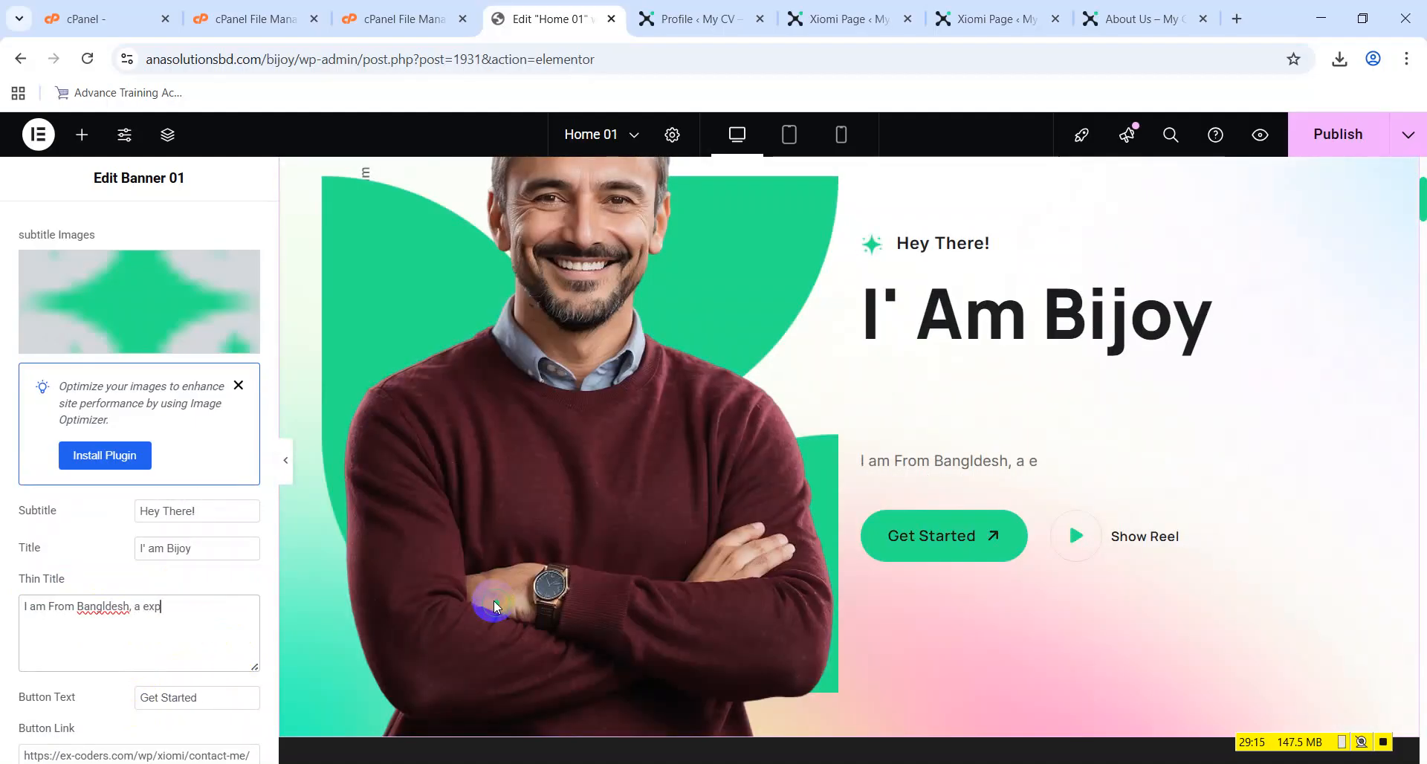
{"action": "type", "text": "ert wordpre"}
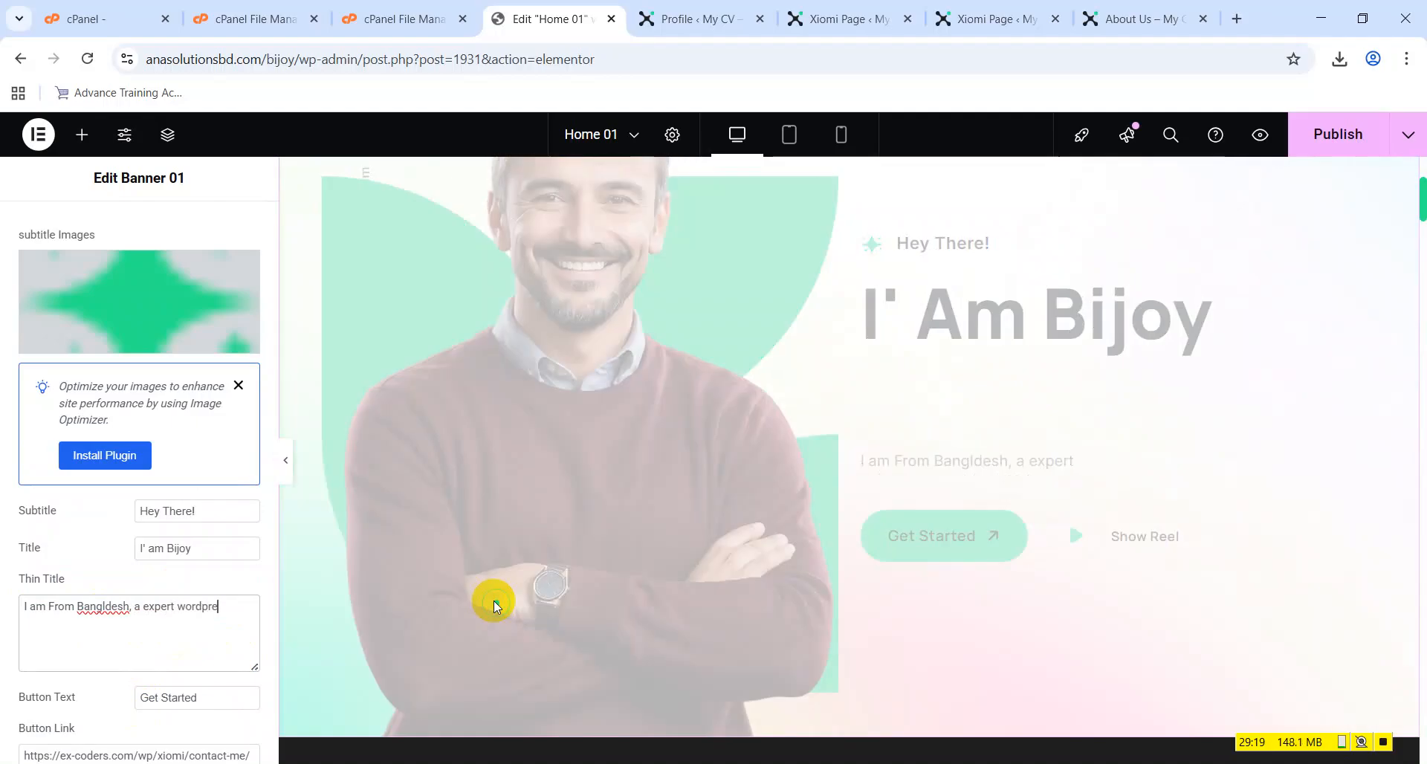
{"action": "type", "text": "ss "}
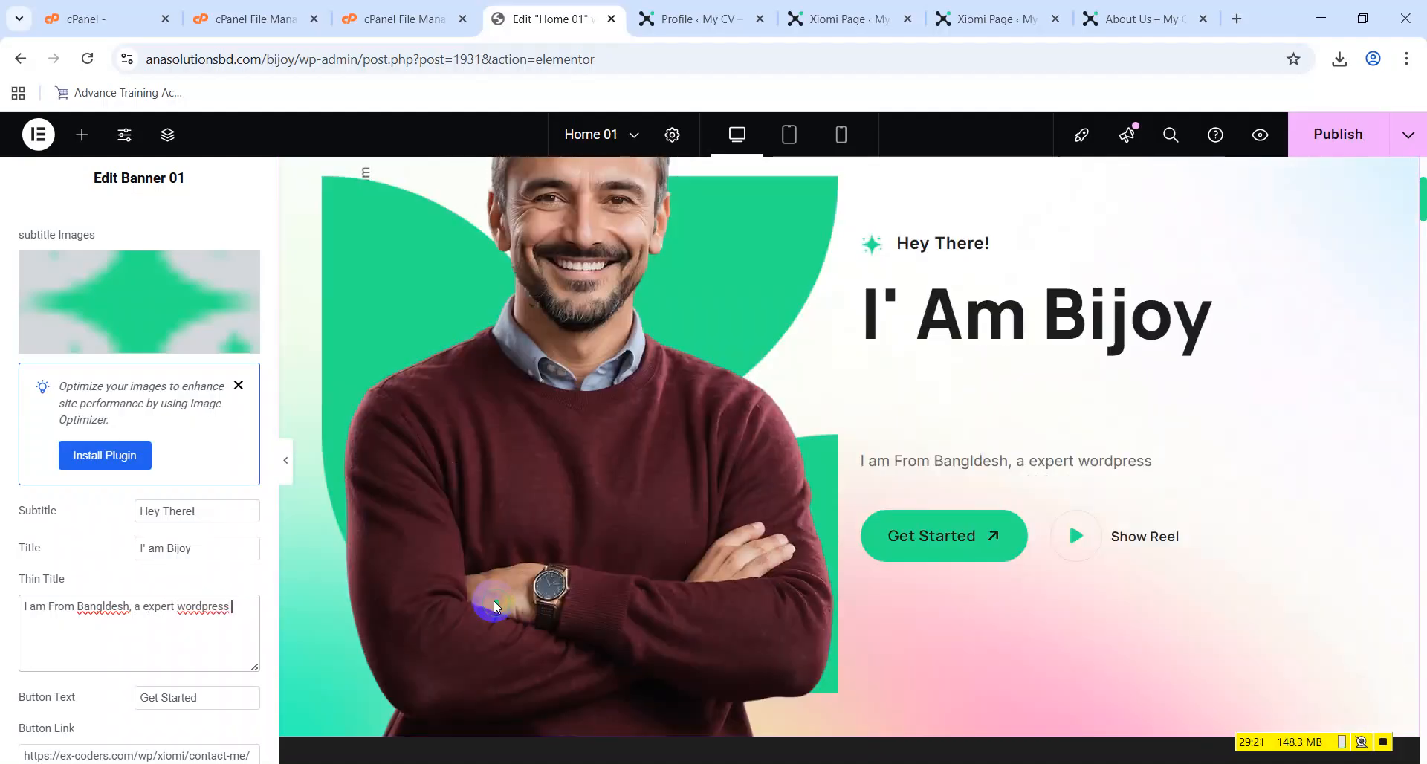
{"action": "type", "text": "websit design"}
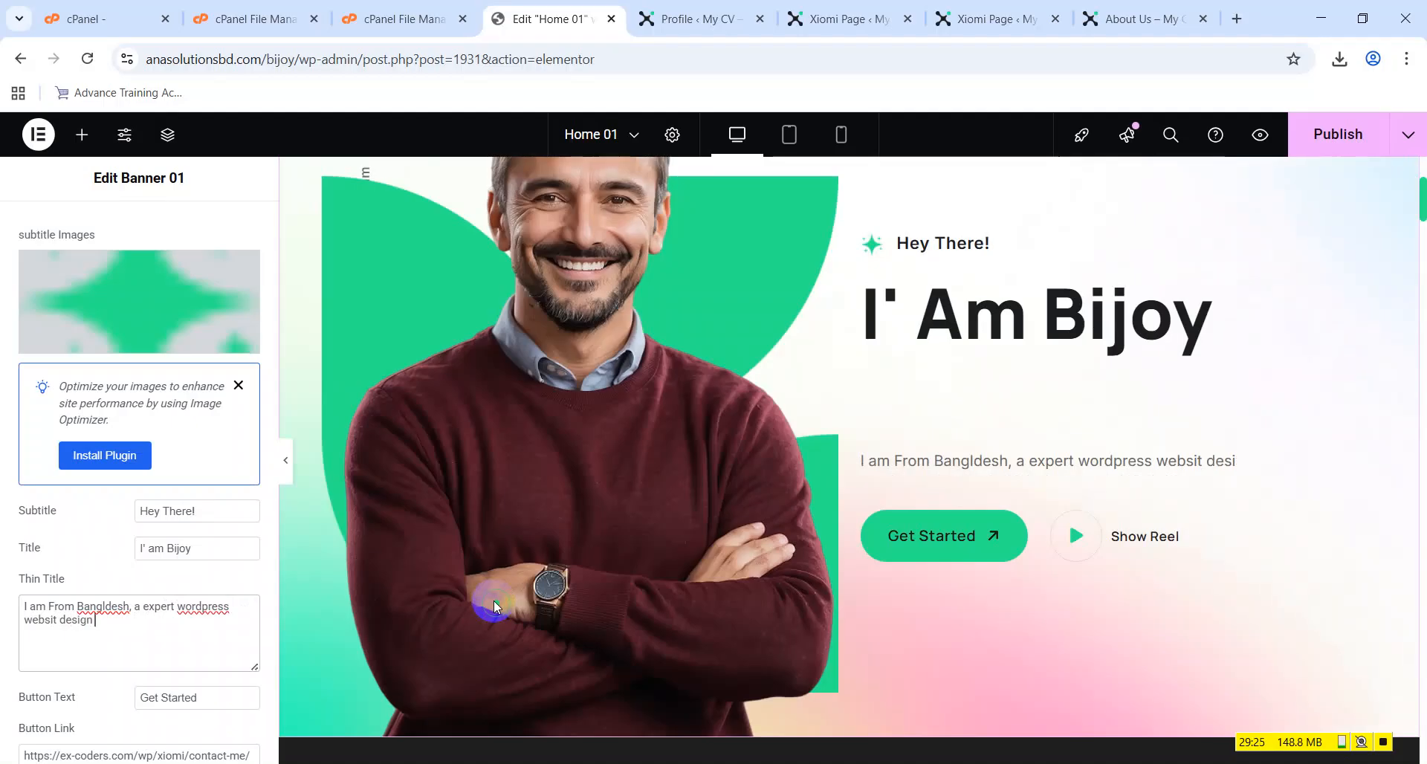
{"action": "type", "text": " developer"}
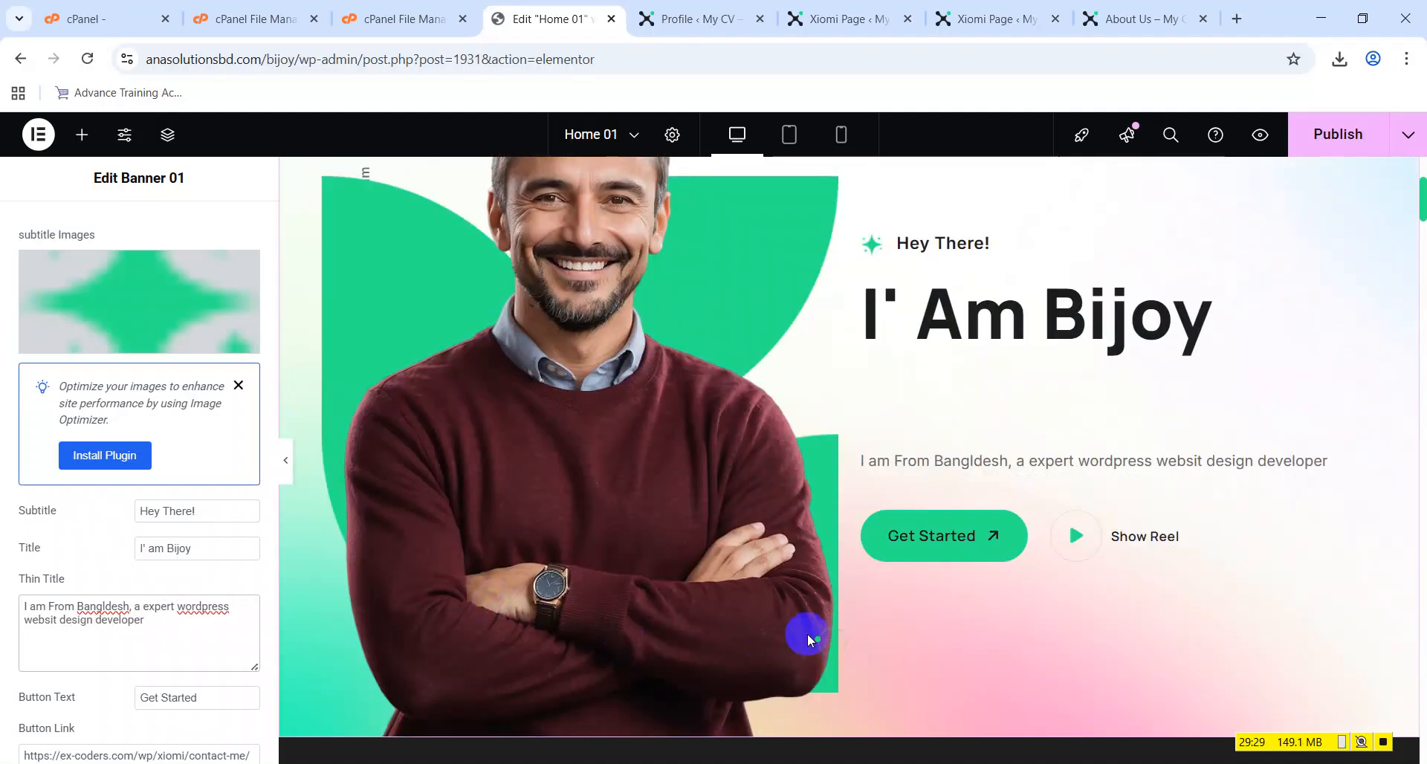
{"action": "scroll", "coordinate": [90, 560], "scroll_direction": "down", "scroll_amount": 3}
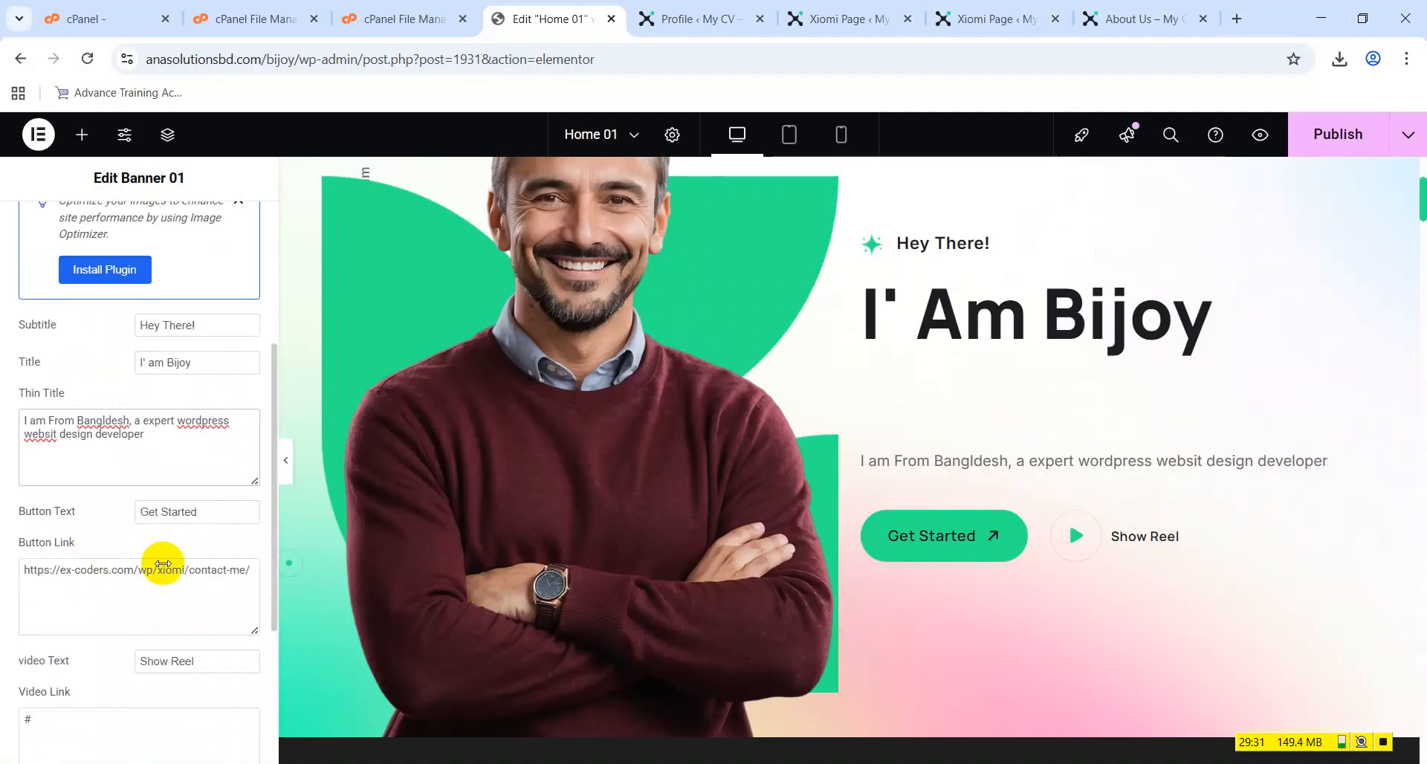
{"action": "left_click", "coordinate": [217, 509]}
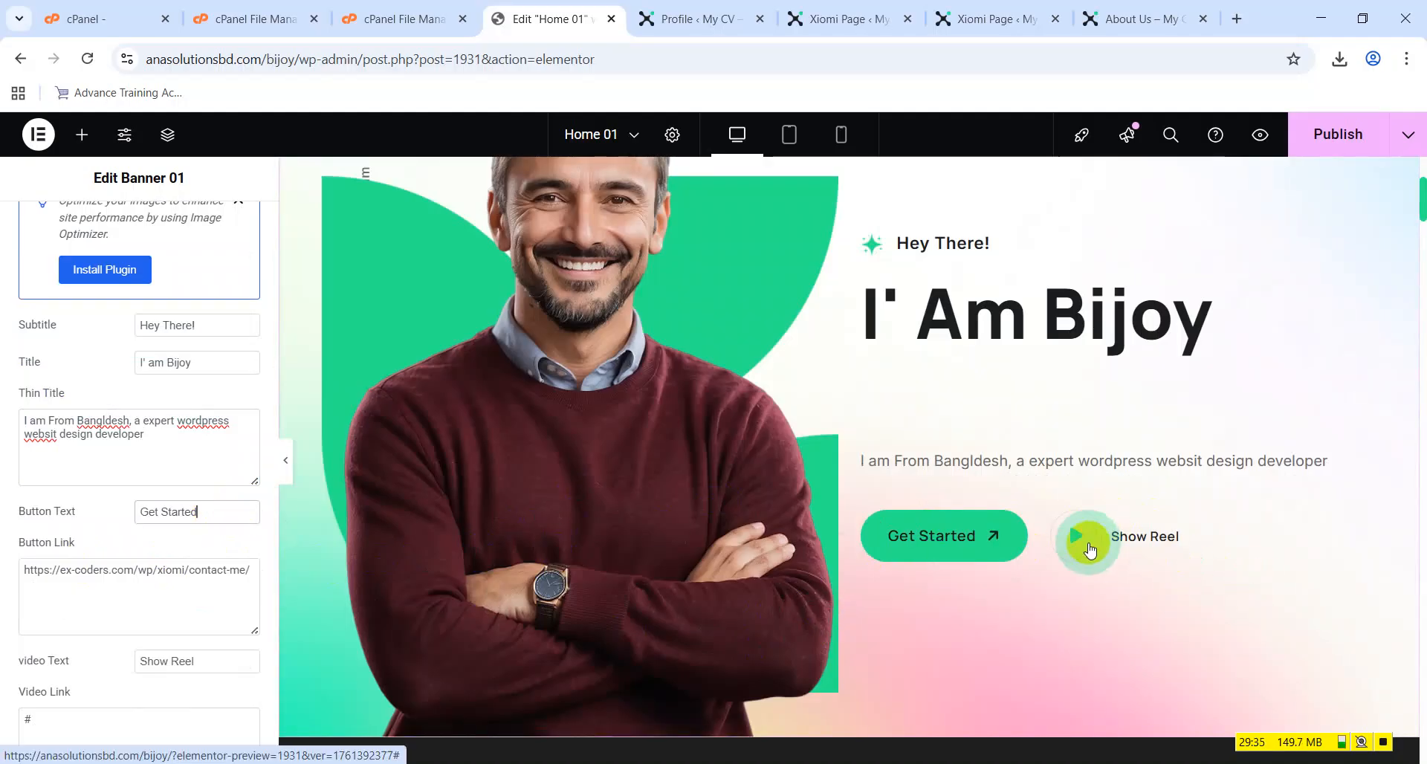
{"action": "left_click", "coordinate": [693, 587]}
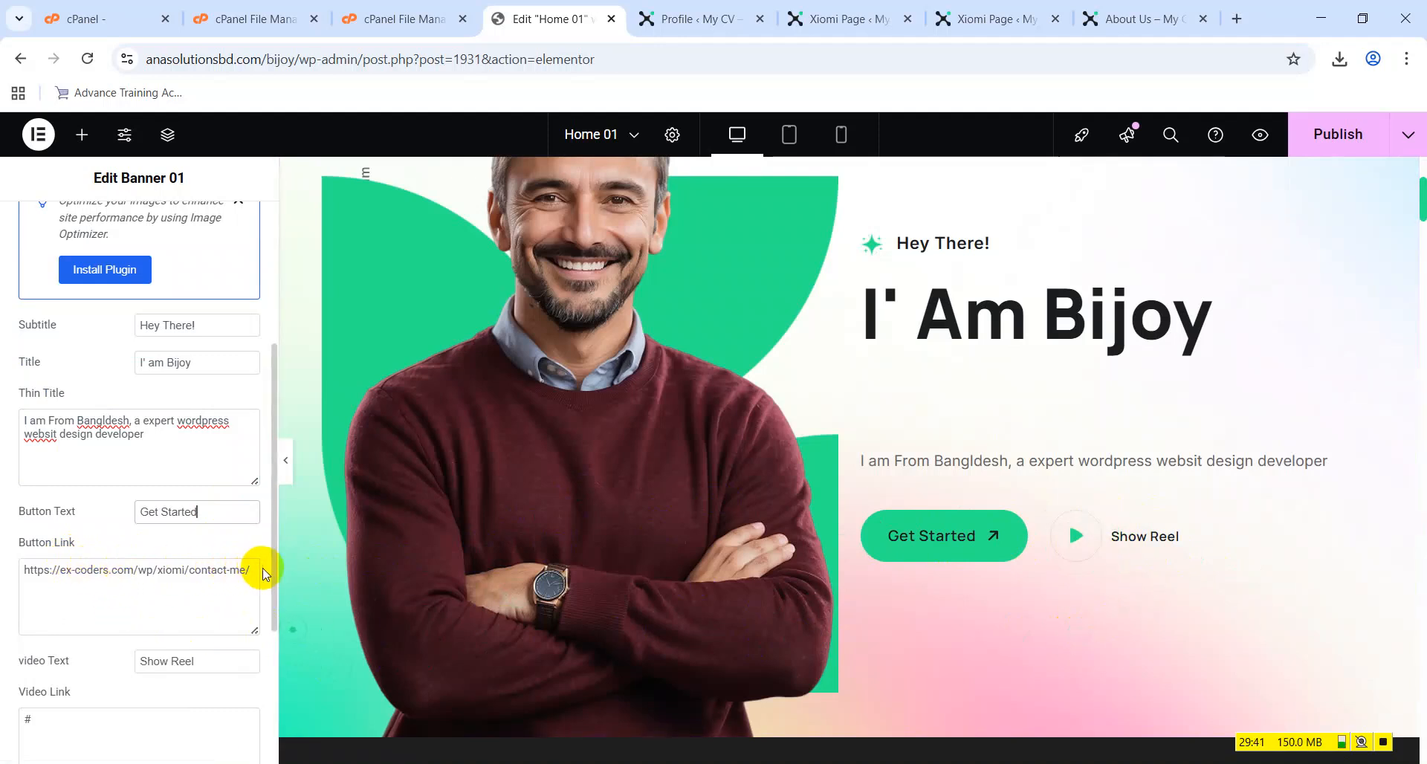
{"action": "left_click_drag", "start_coordinate": [251, 570], "coordinate": [19, 579]}
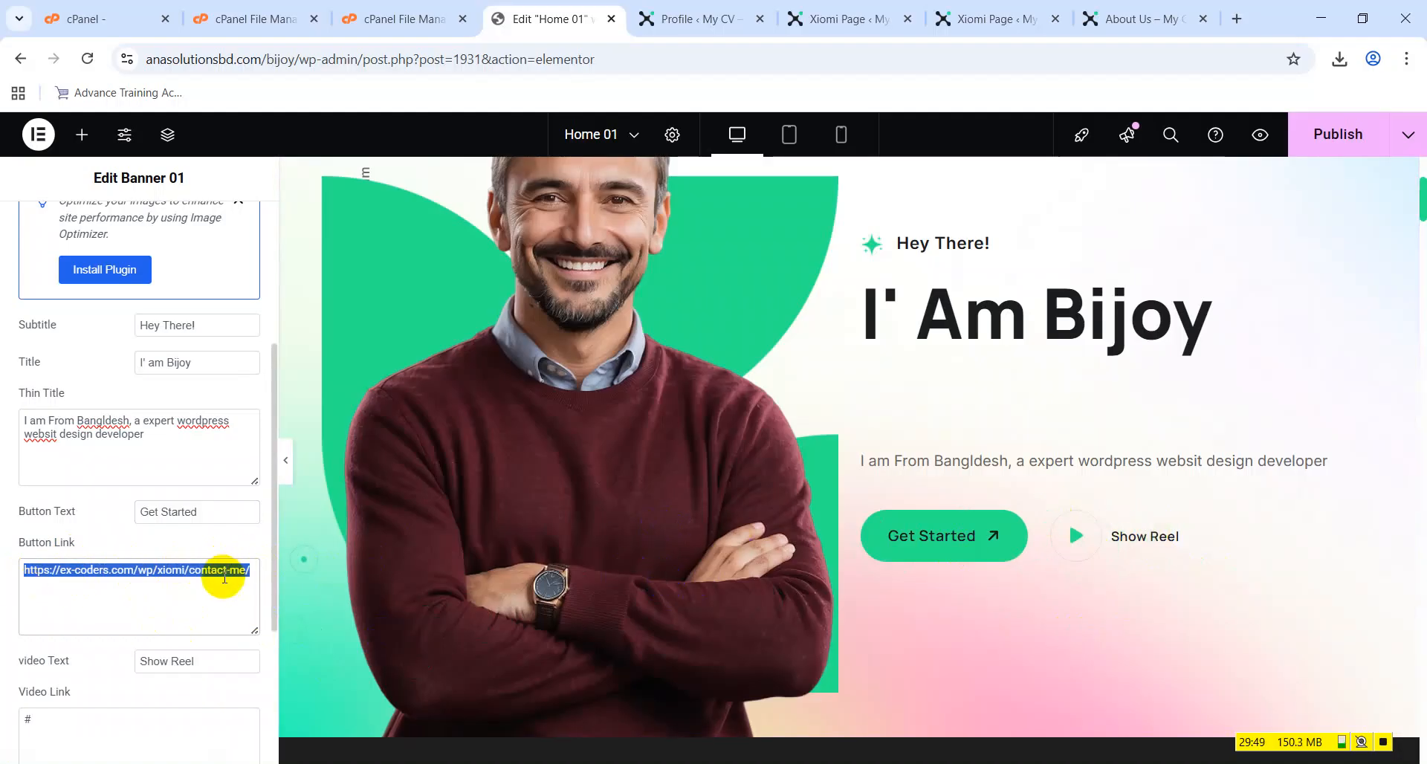
{"action": "scroll", "coordinate": [223, 575], "scroll_direction": "down", "scroll_amount": 3}
{"action": "scroll", "coordinate": [178, 577], "scroll_direction": "up", "scroll_amount": 3}
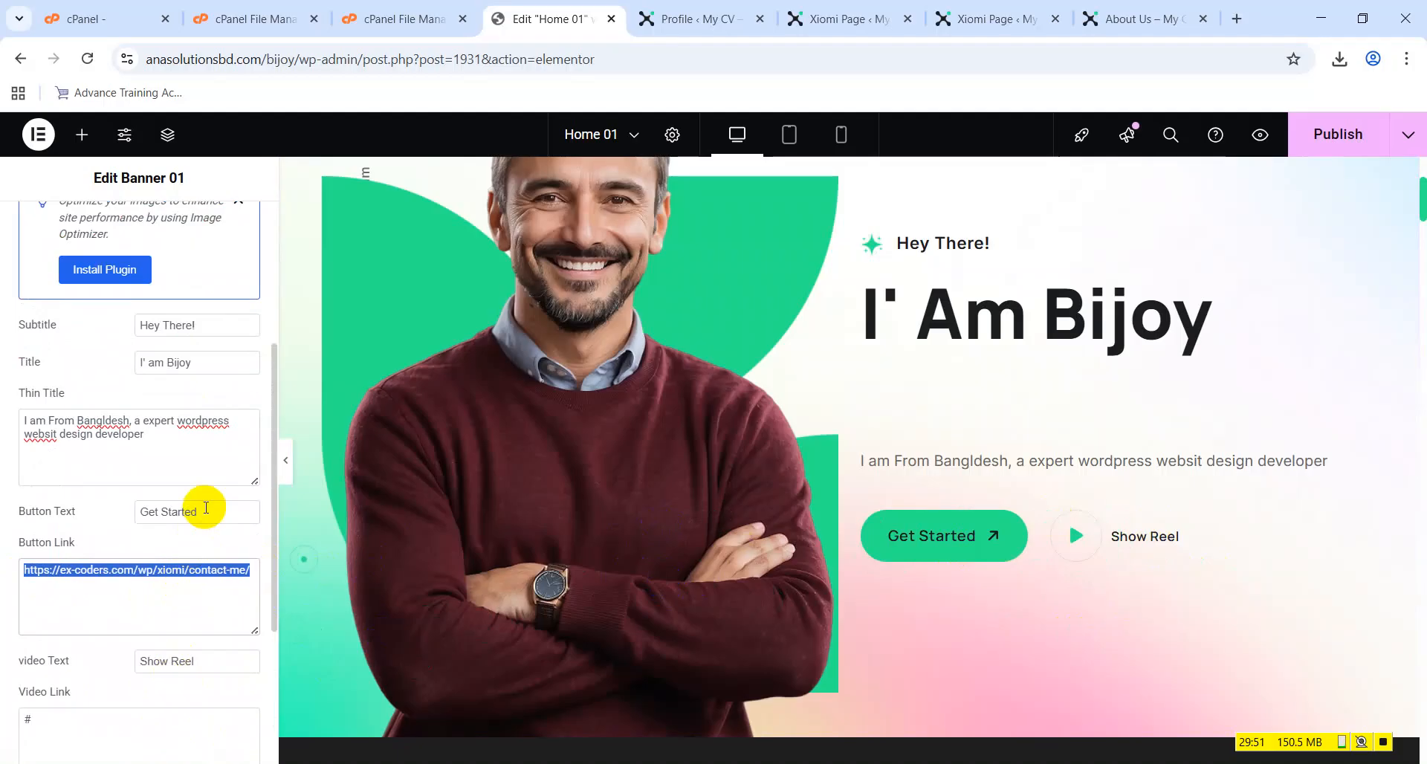
{"action": "left_click", "coordinate": [185, 581]}
{"action": "scroll", "coordinate": [186, 581], "scroll_direction": "down", "scroll_amount": 2}
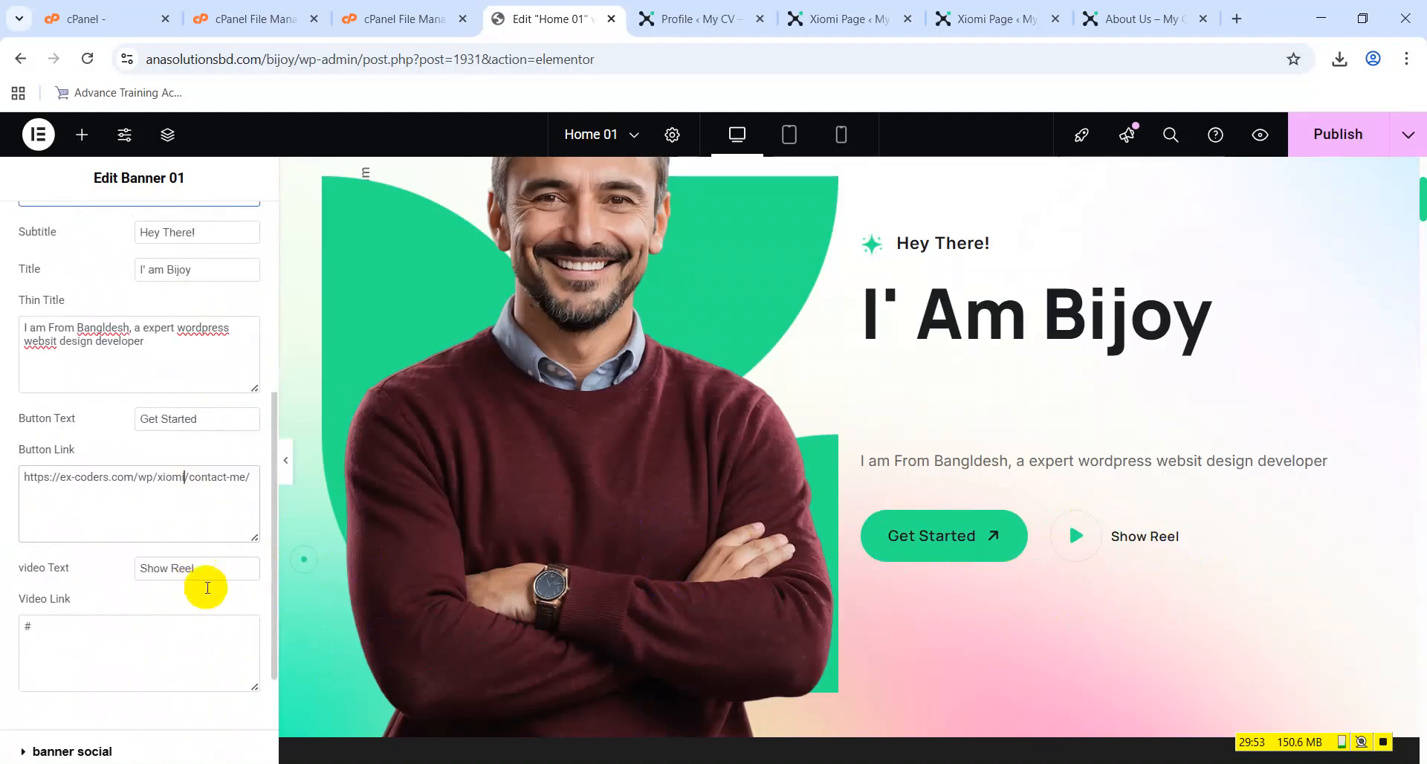
{"action": "left_click", "coordinate": [41, 628]}
{"action": "left_click_drag", "start_coordinate": [42, 628], "coordinate": [13, 634]}
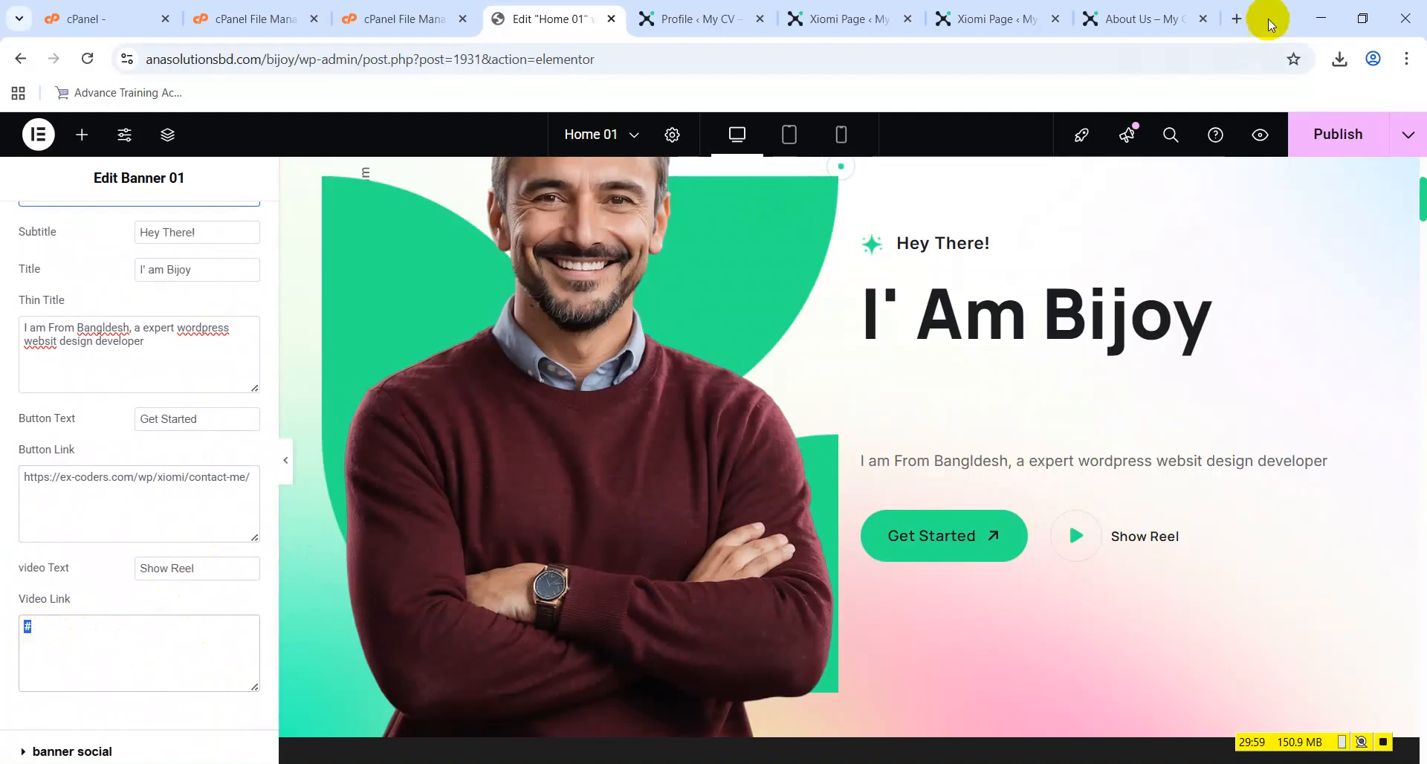
- In a new tab, go to YouTube and open the Gopal cartoon video
{"action": "left_click", "coordinate": [1237, 19]}
{"action": "type", "text": "theme"}
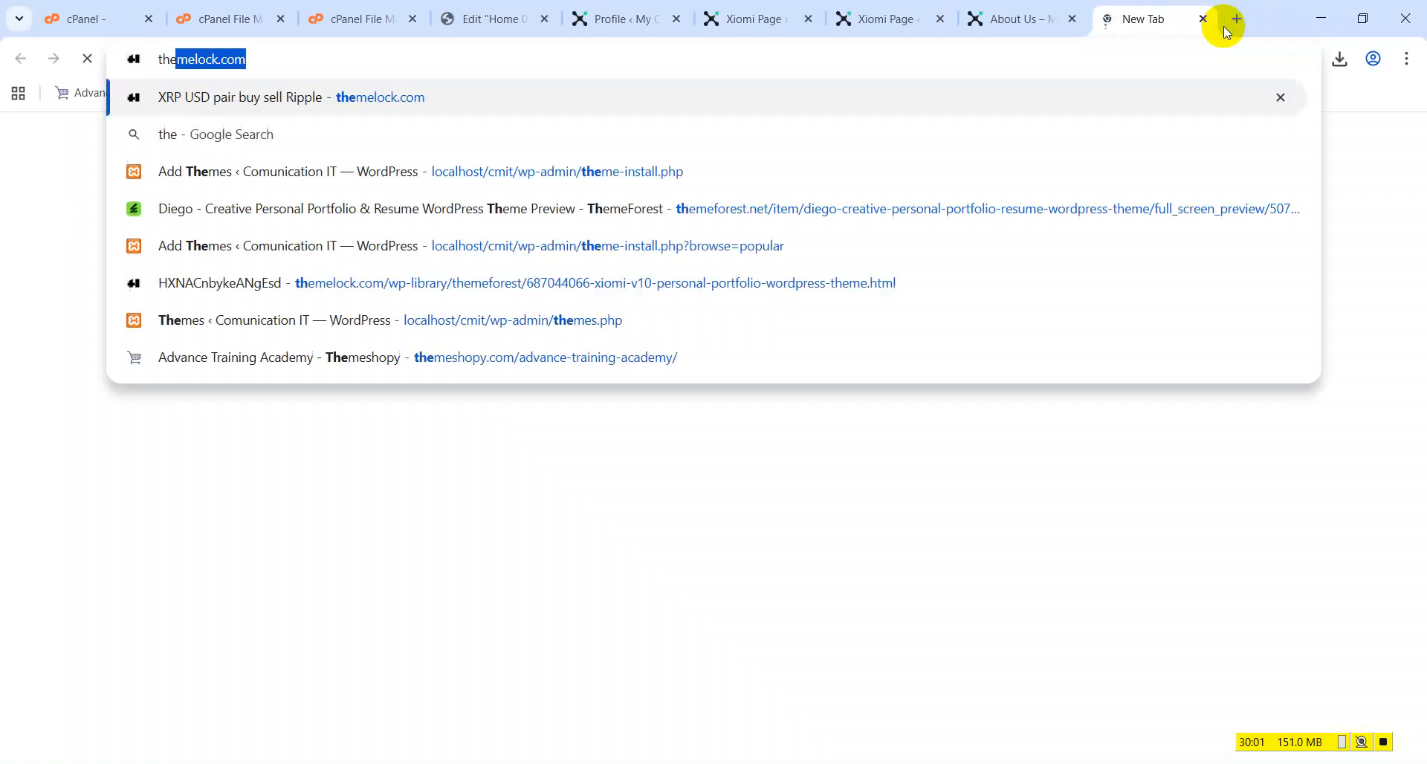
{"action": "key", "text": "BackSpace"}
{"action": "key", "text": "BackSpace"}
{"action": "key", "text": "BackSpace"}
{"action": "key", "text": "BackSpace"}
{"action": "key", "text": "BackSpace"}
{"action": "key", "text": "BackSpace"}
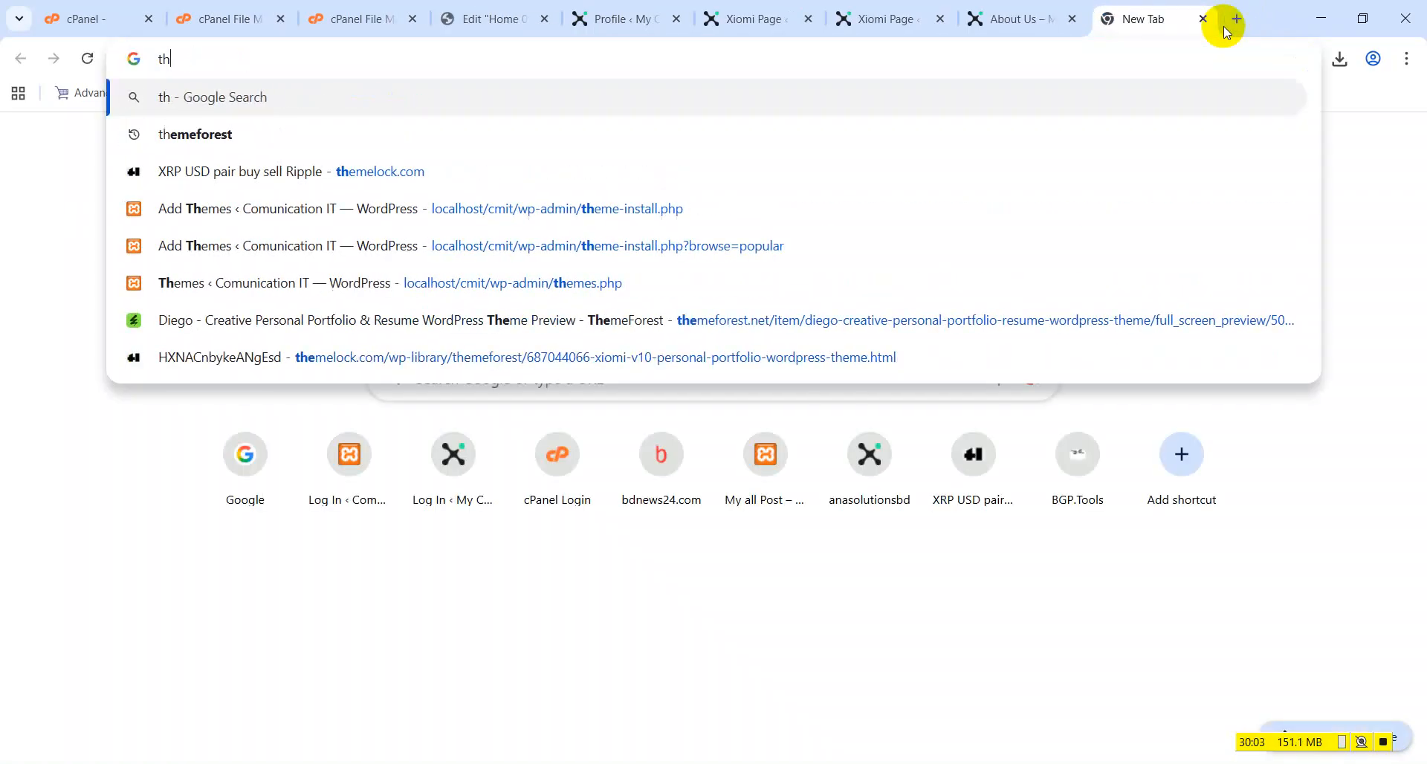
{"action": "type", "text": "yout"}
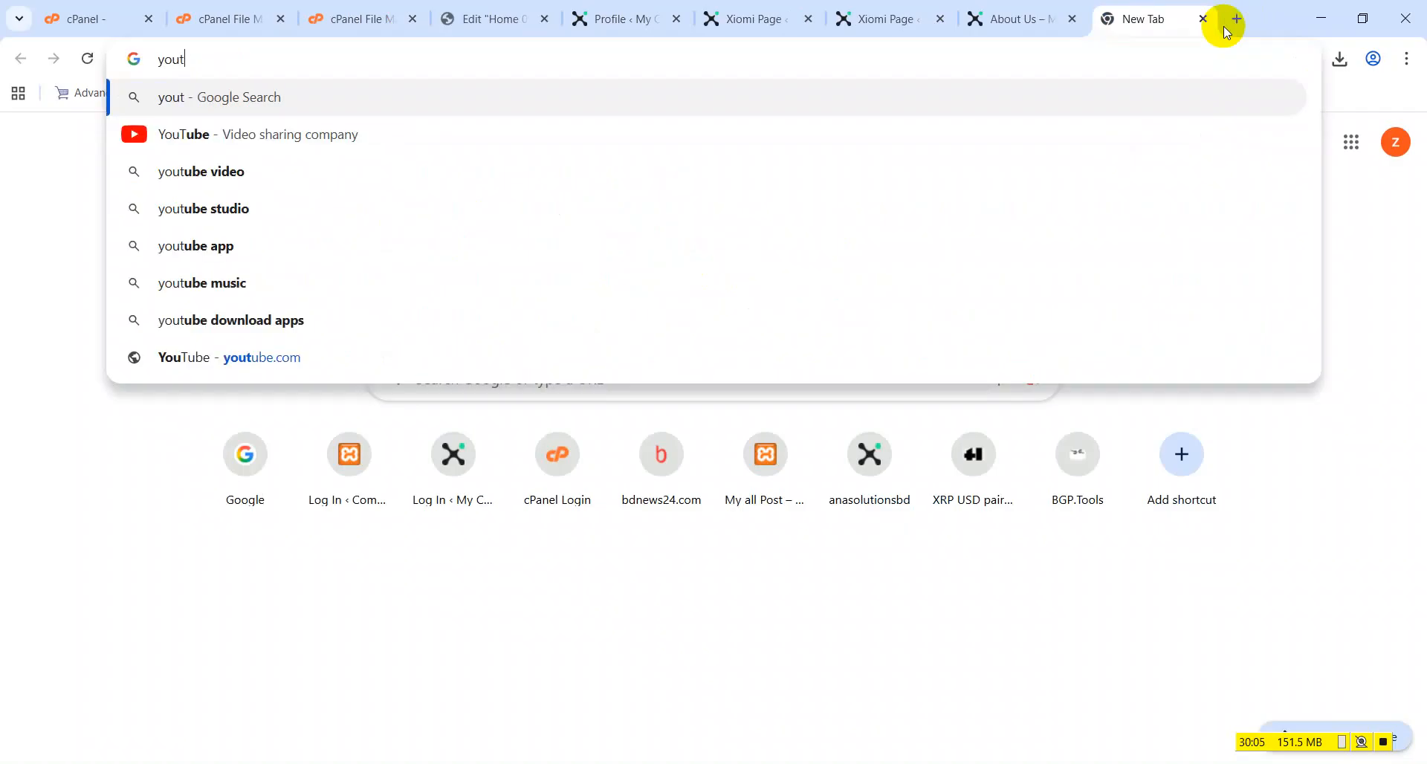
{"action": "left_click", "coordinate": [499, 133]}
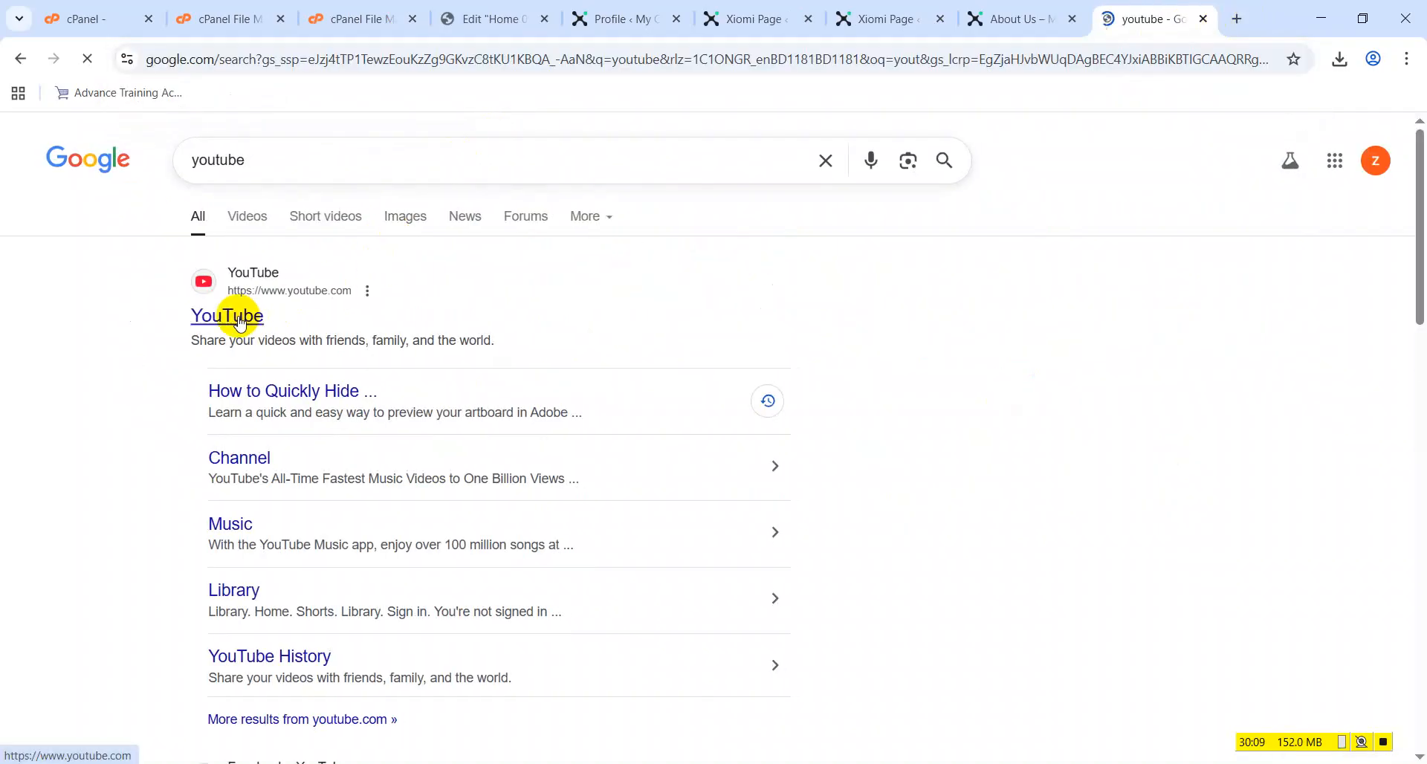
{"action": "left_click", "coordinate": [322, 313]}
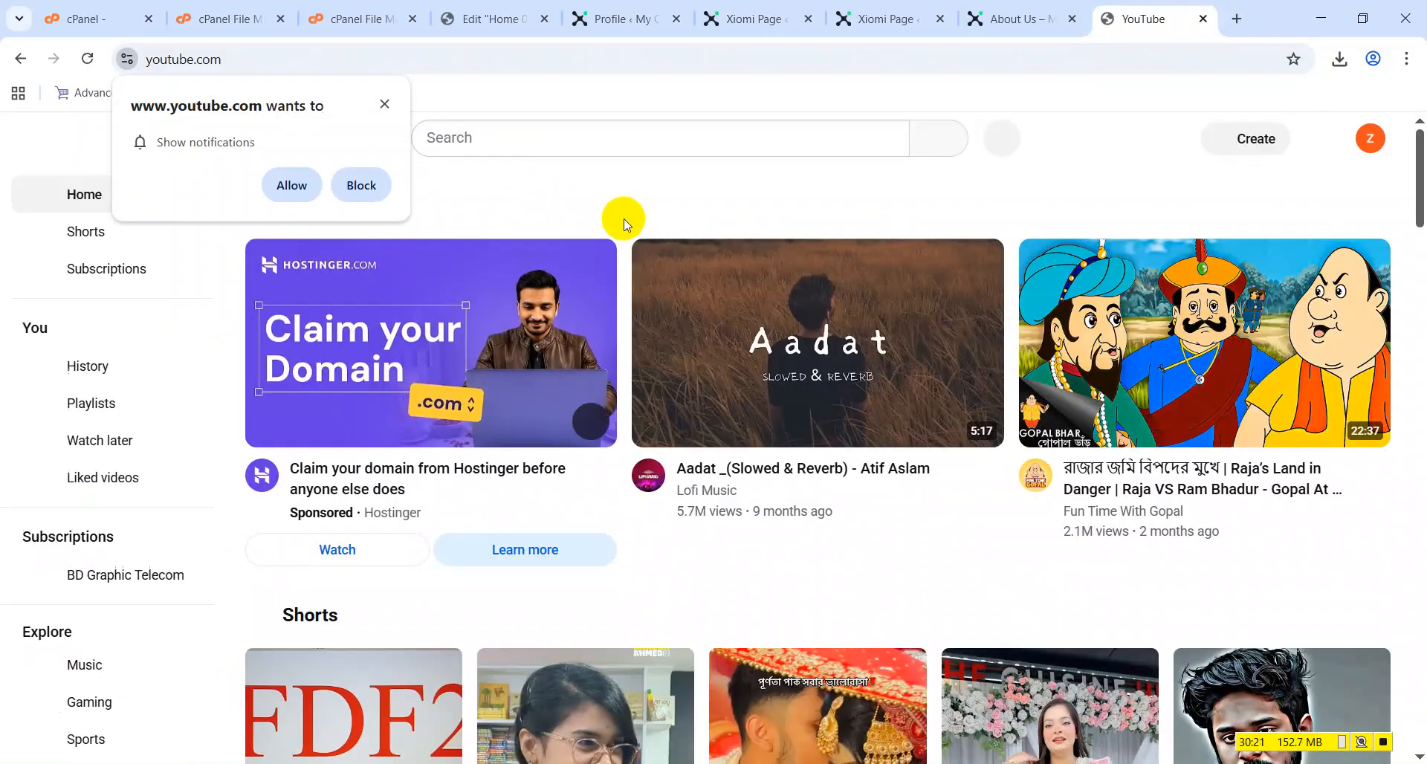
{"action": "left_click", "coordinate": [1154, 305]}
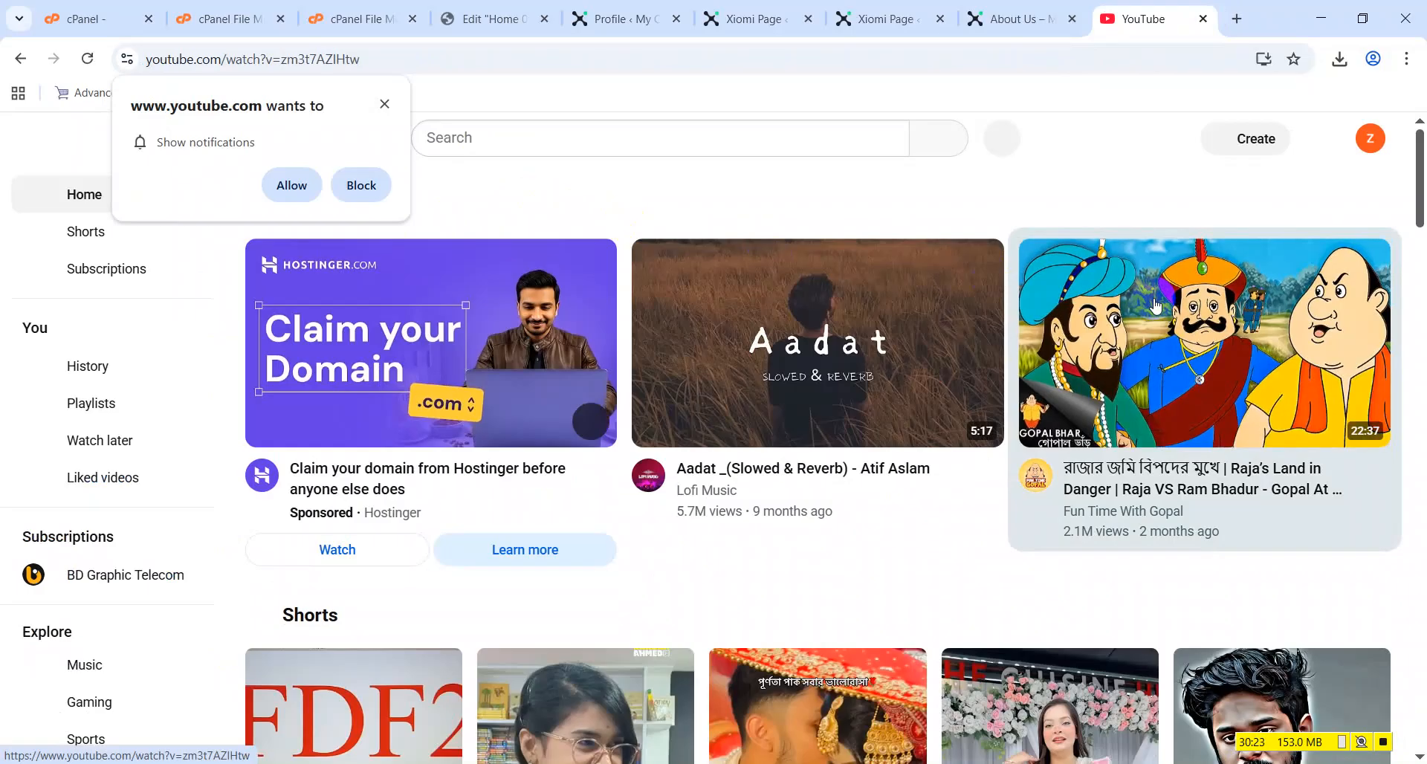
- Copy the video's watch address, pause it, and return to the Video Link field
{"action": "left_click", "coordinate": [384, 105]}
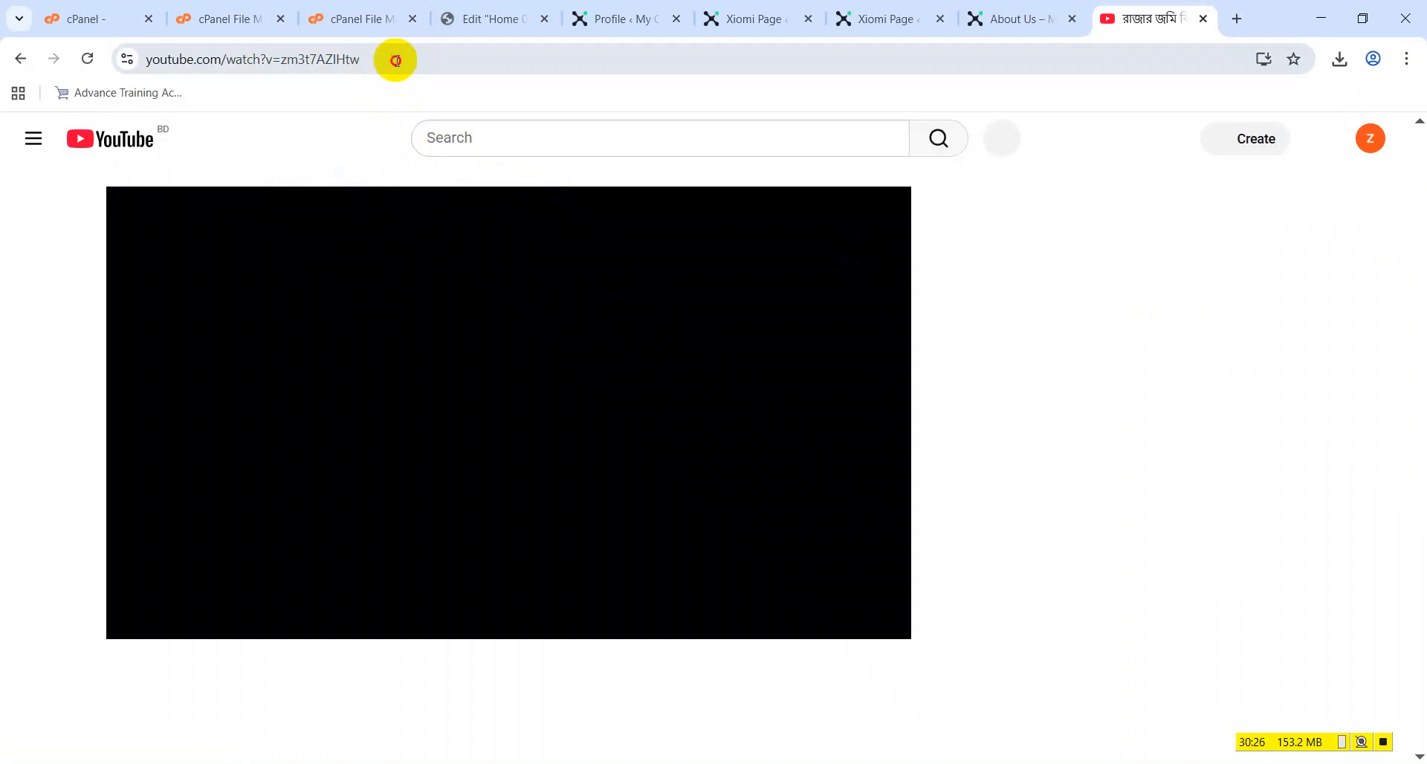
{"action": "left_click", "coordinate": [395, 59]}
{"action": "right_click", "coordinate": [355, 59]}
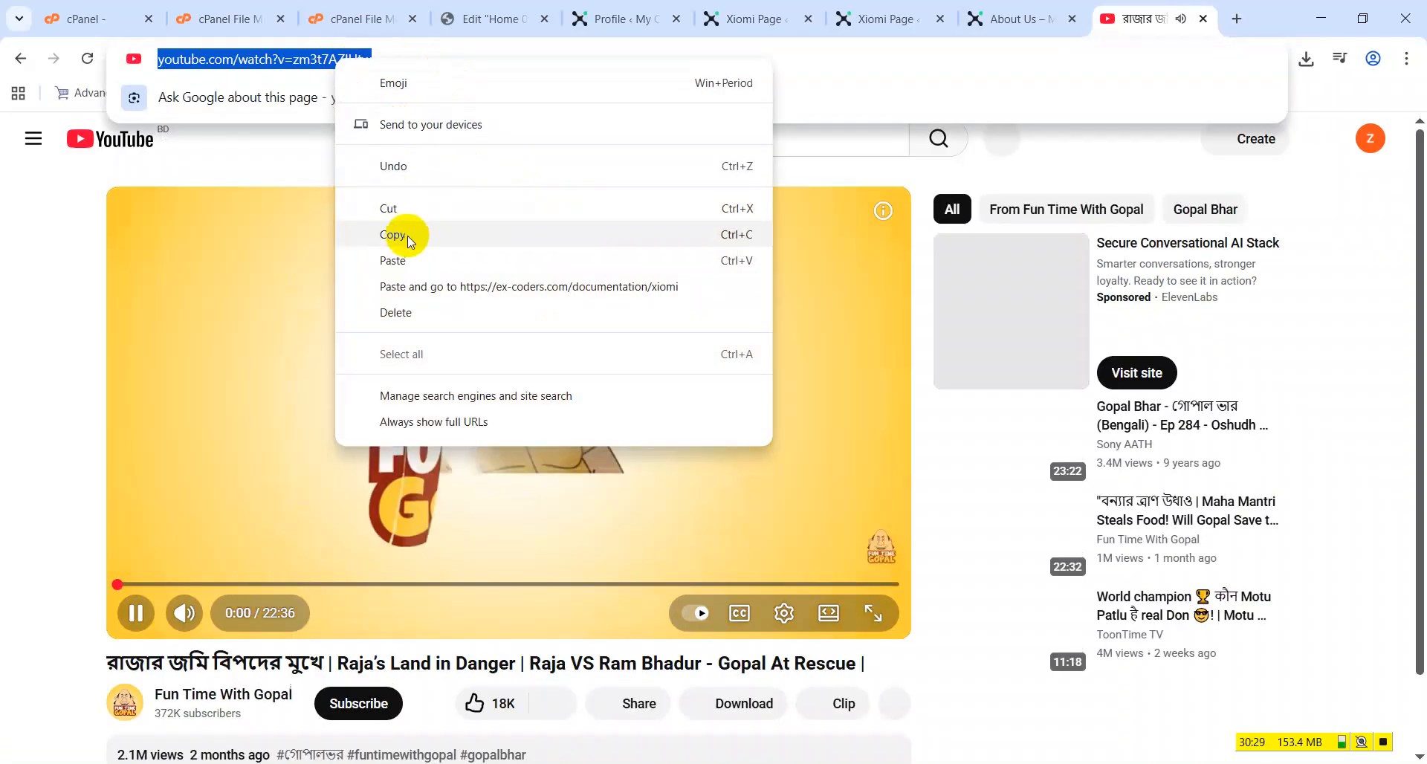
{"action": "left_click", "coordinate": [407, 235]}
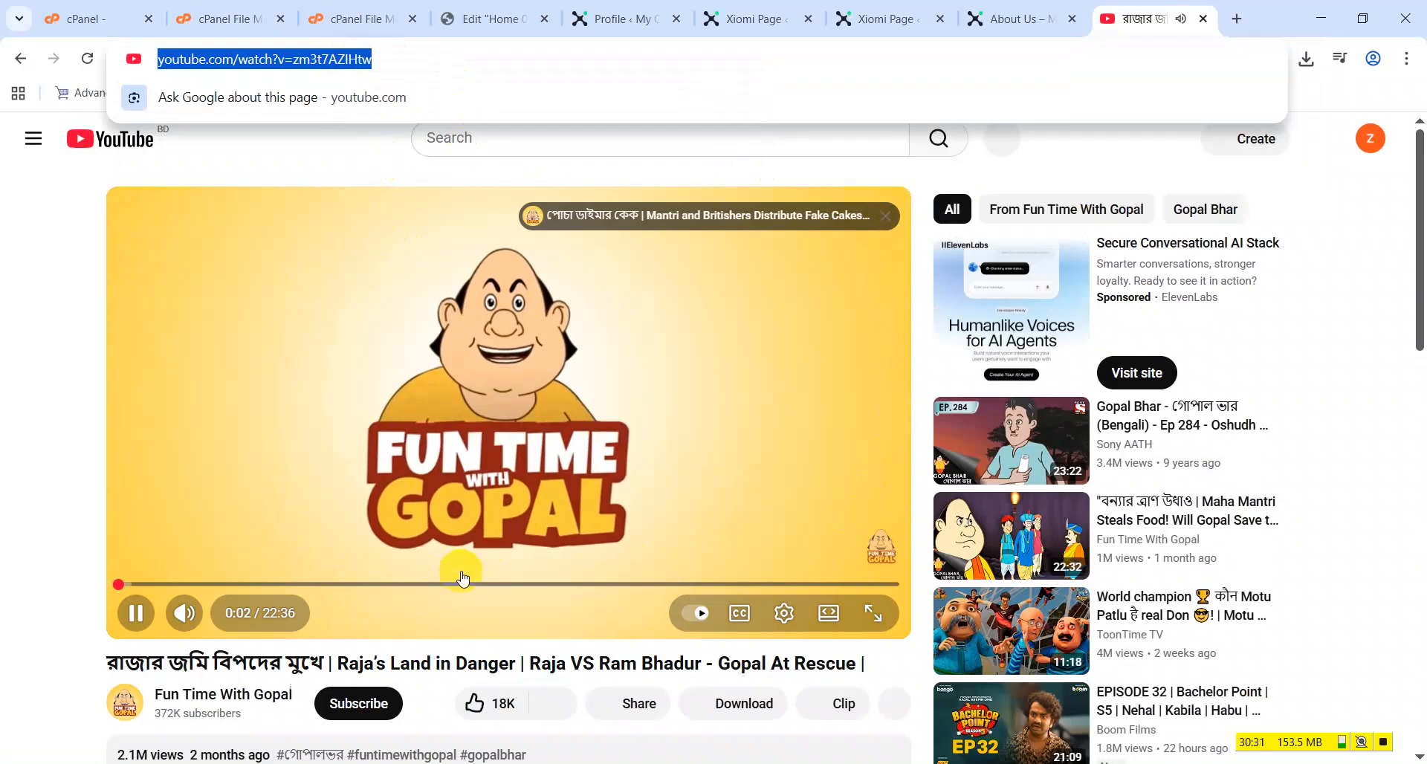
{"action": "left_click", "coordinate": [544, 405]}
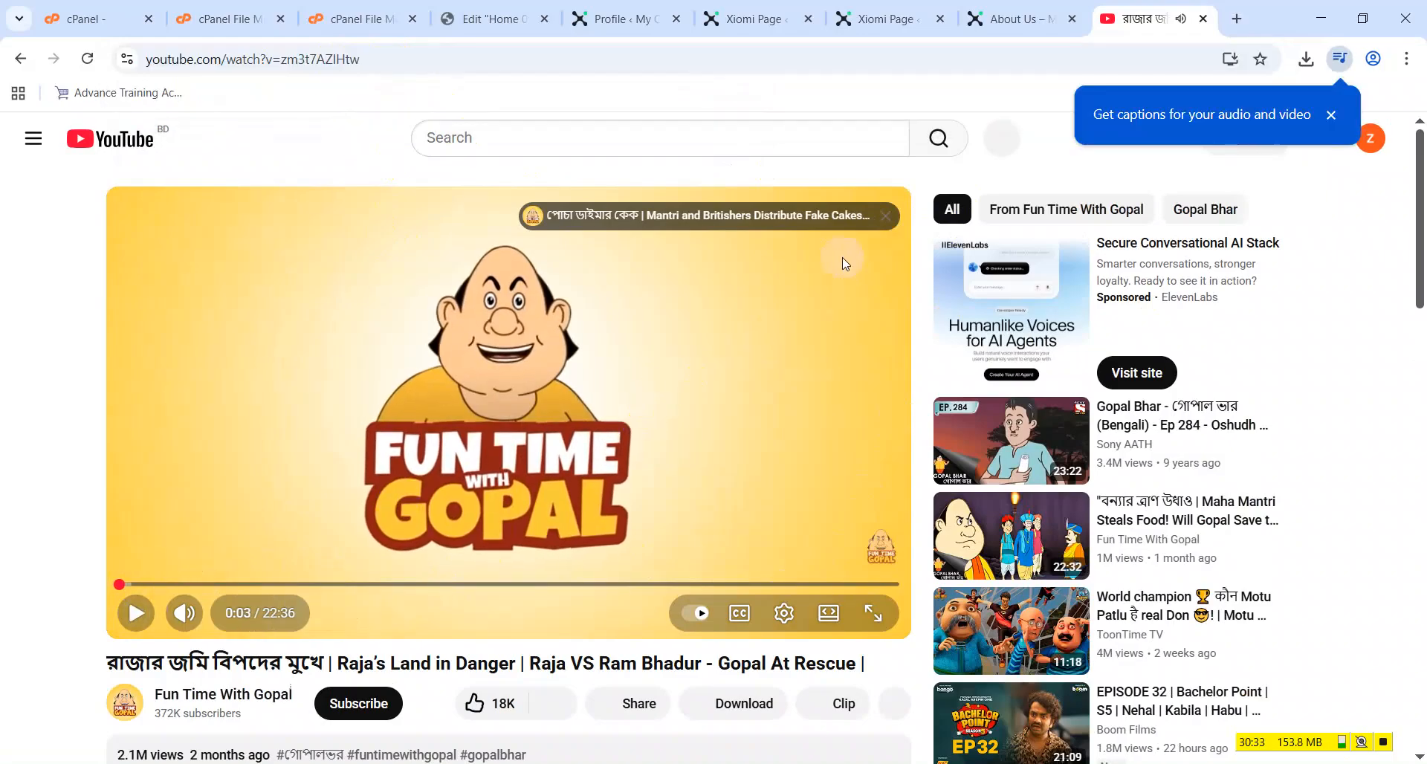
{"action": "left_click", "coordinate": [492, 19]}
{"action": "left_click", "coordinate": [71, 630]}
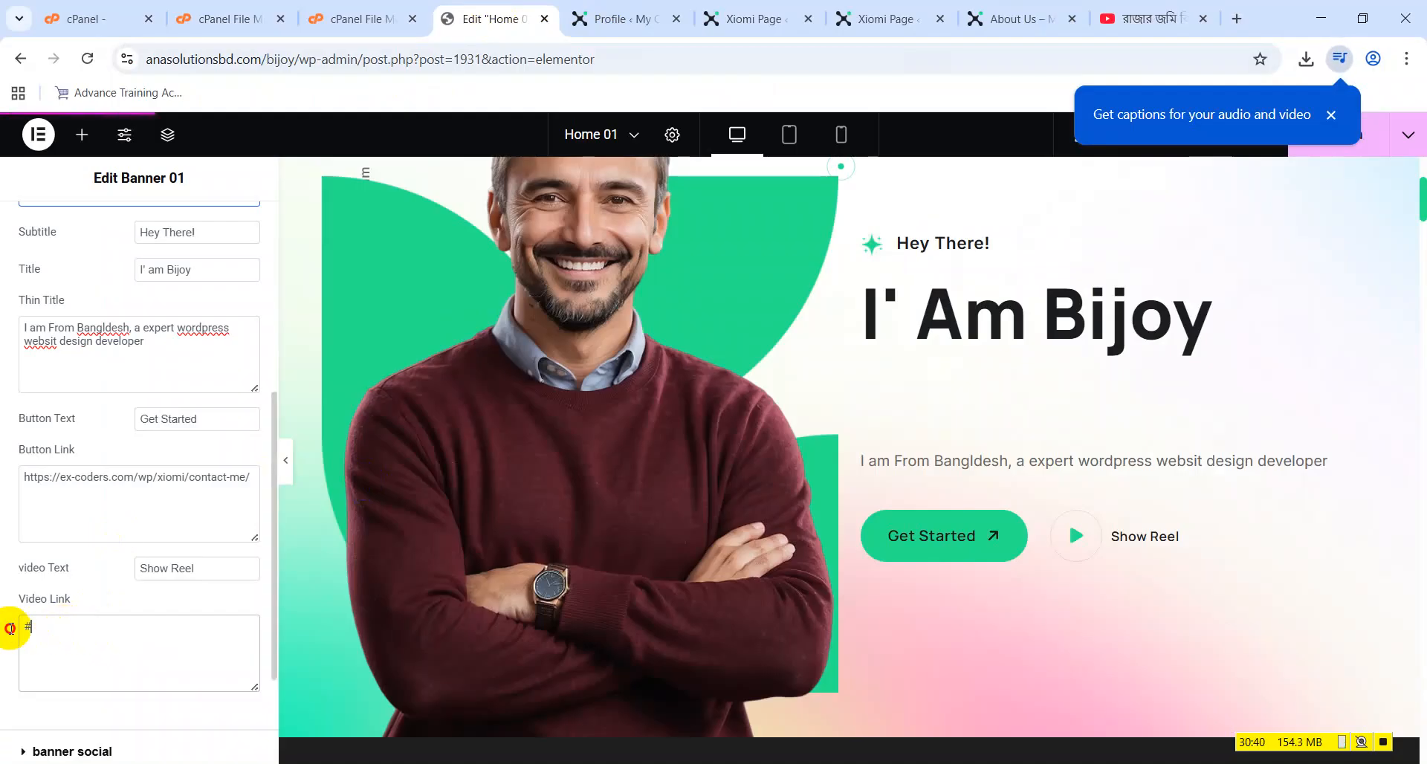
- Replace the '#' Video Link with the pasted YouTube address and publish Home 01
{"action": "key", "text": "BackSpace"}
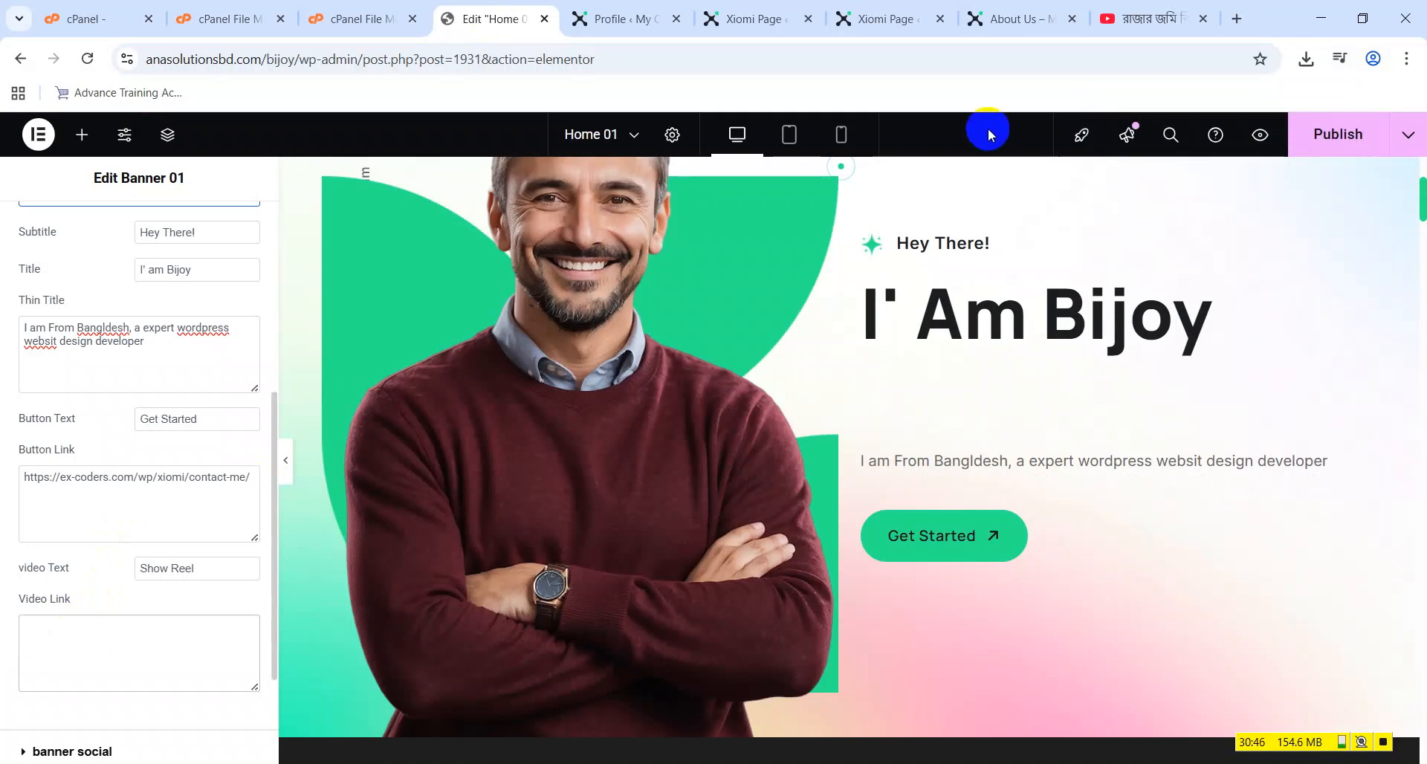
{"action": "left_click", "coordinate": [1152, 19]}
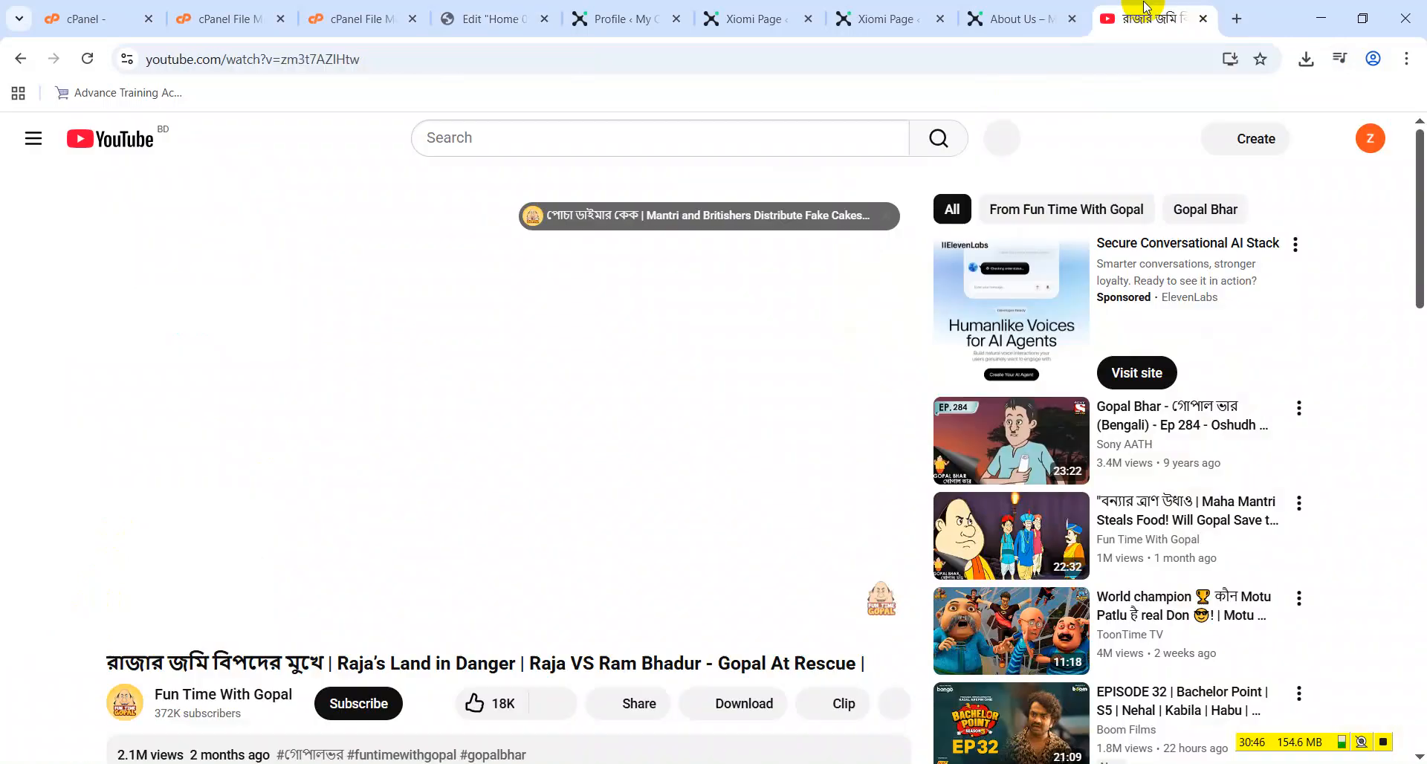
{"action": "left_click", "coordinate": [148, 59]}
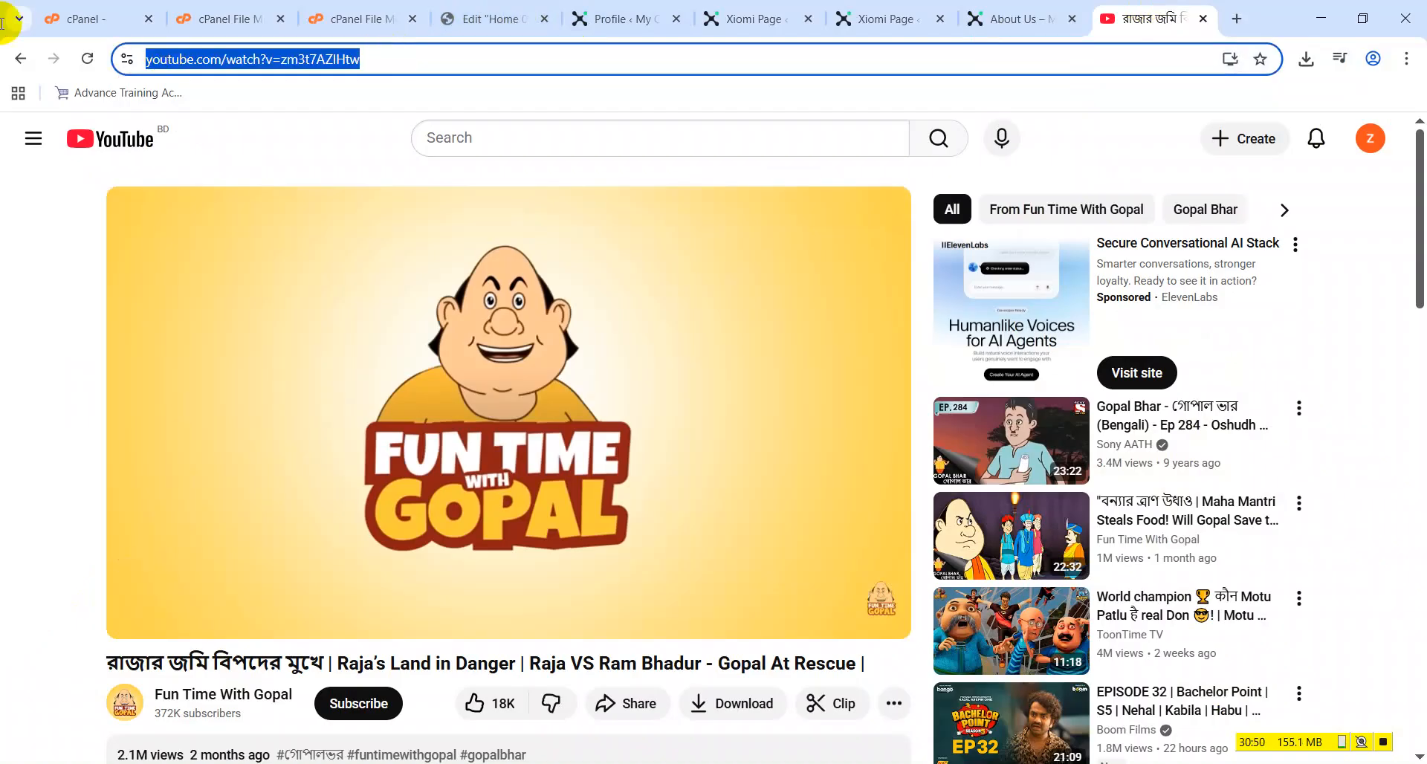
{"action": "left_click", "coordinate": [492, 19]}
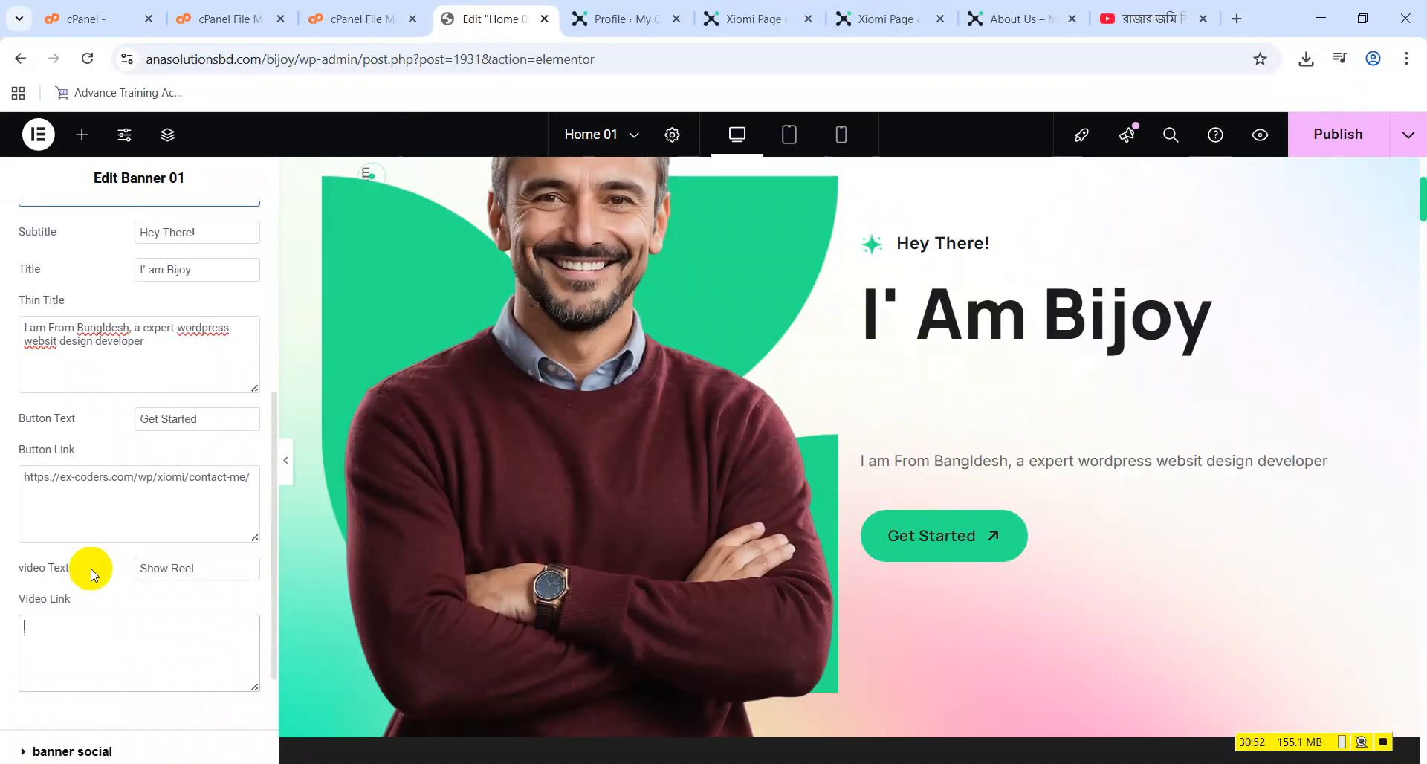
{"action": "left_click", "coordinate": [91, 633]}
{"action": "key", "text": "ctrl+v"}
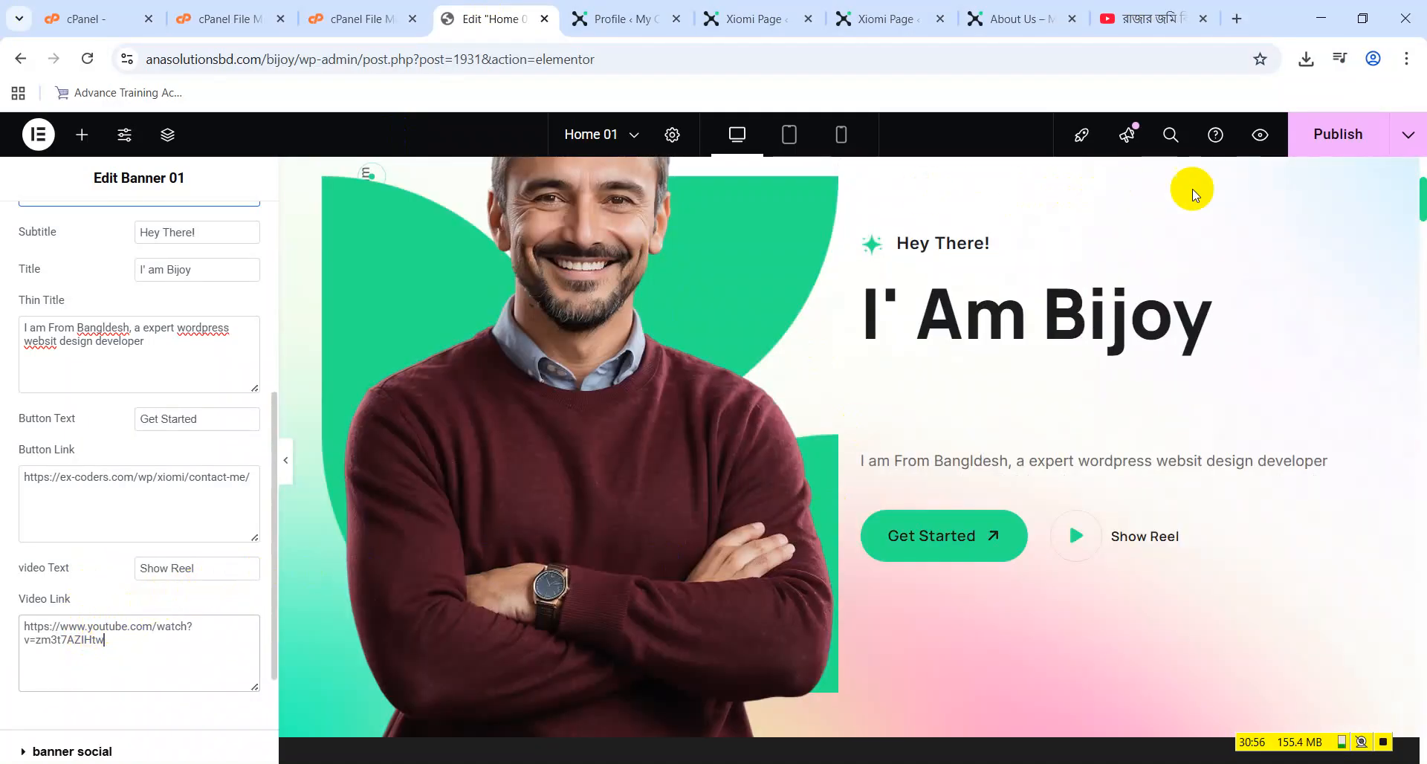
{"action": "left_click", "coordinate": [1338, 142]}
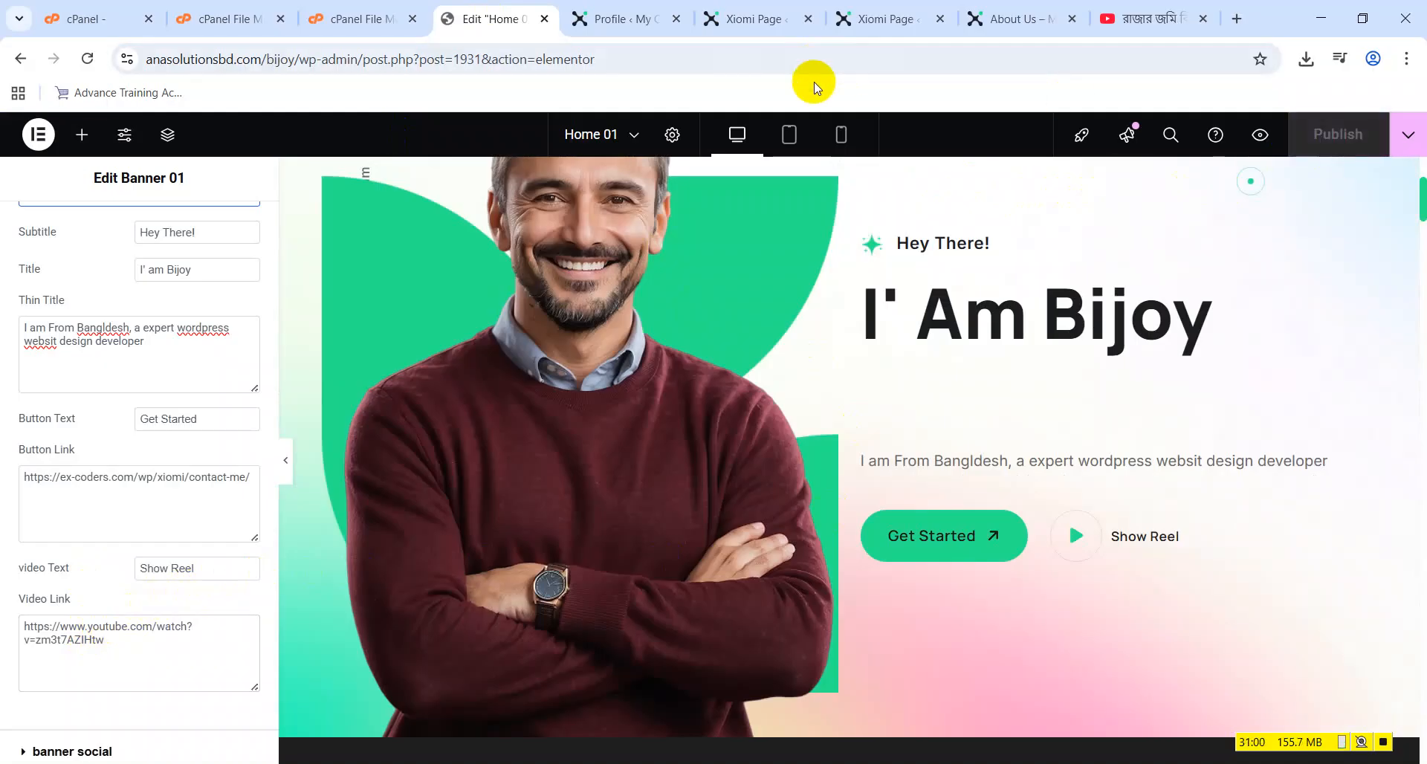
- Cycle through the Profile and Xiomi Page tabs, then close both Xiomi Page tabs
{"action": "left_click", "coordinate": [612, 16]}
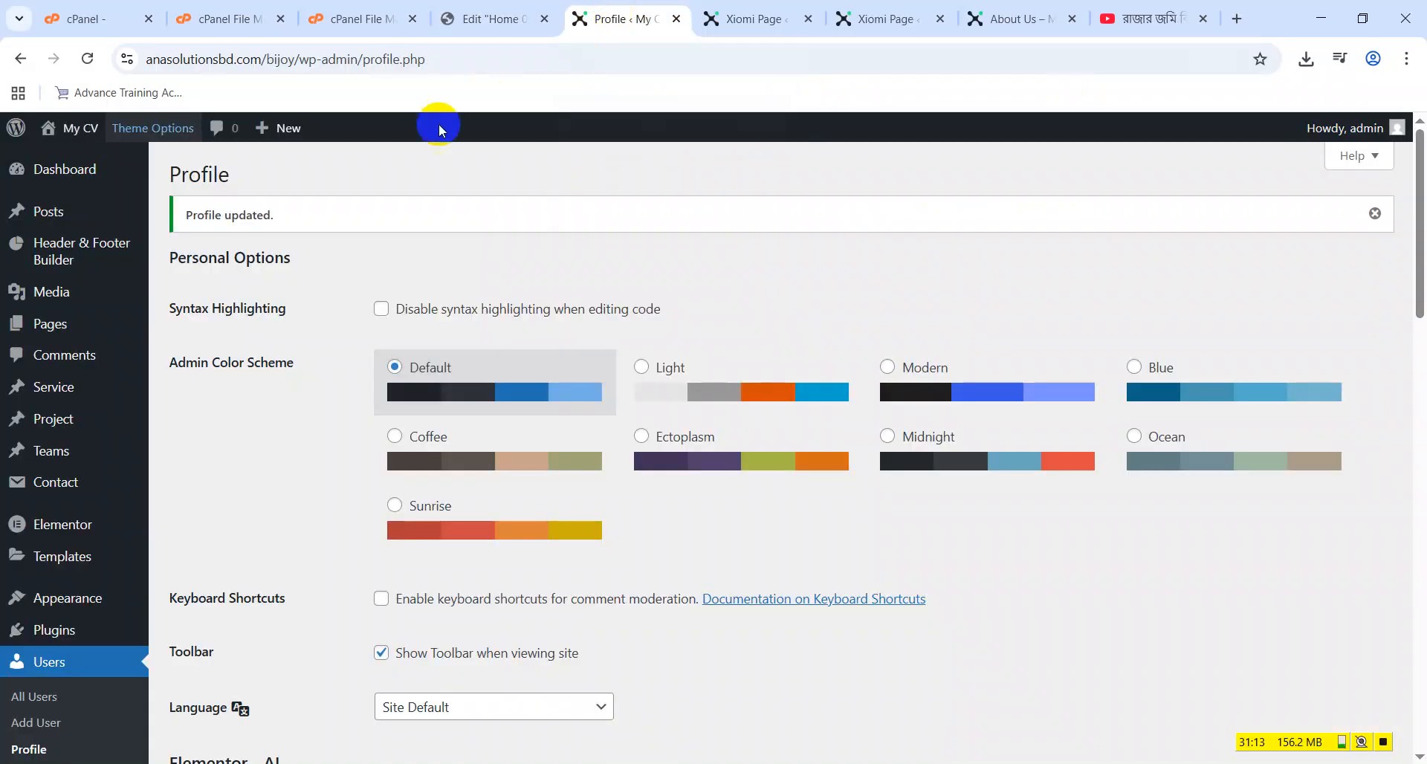
{"action": "left_click", "coordinate": [755, 28]}
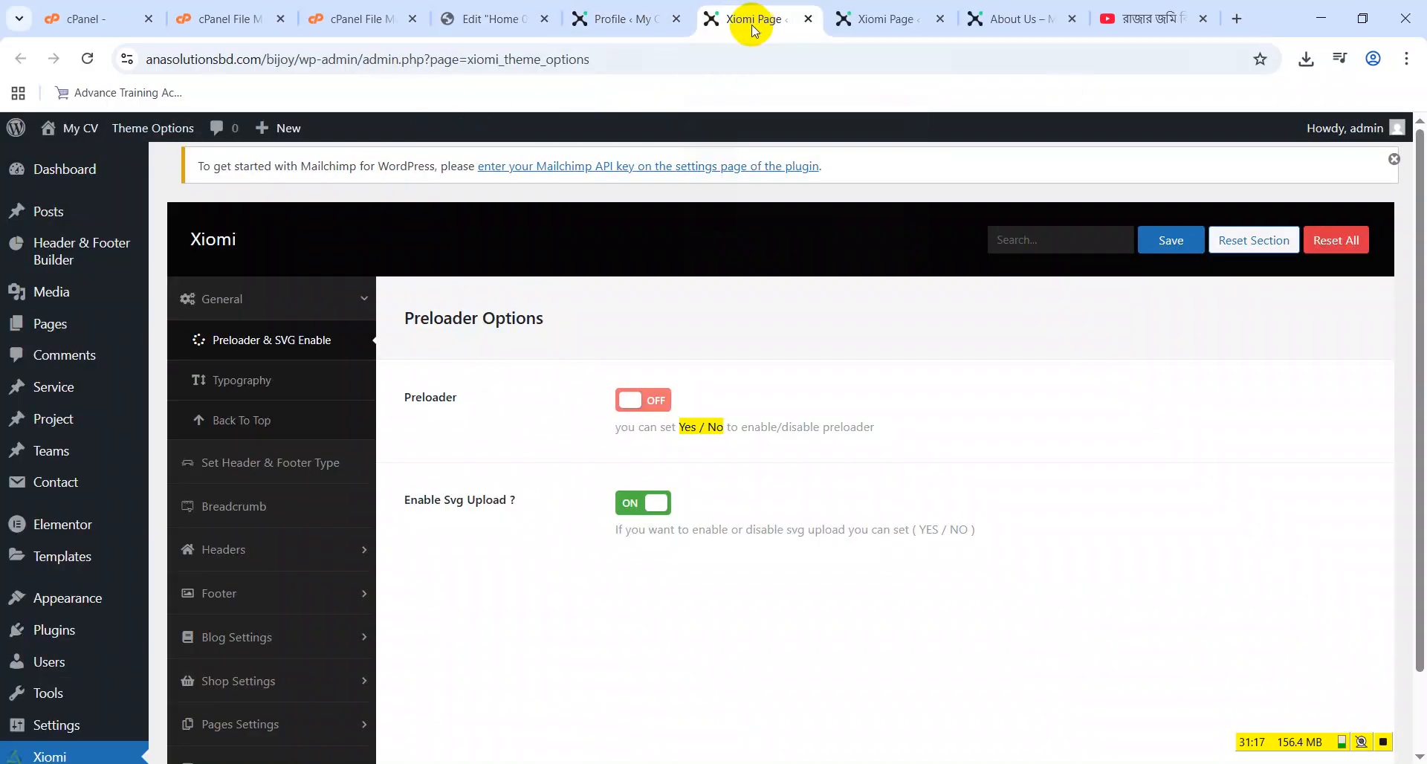
{"action": "left_click", "coordinate": [854, 20]}
{"action": "left_click", "coordinate": [809, 21]}
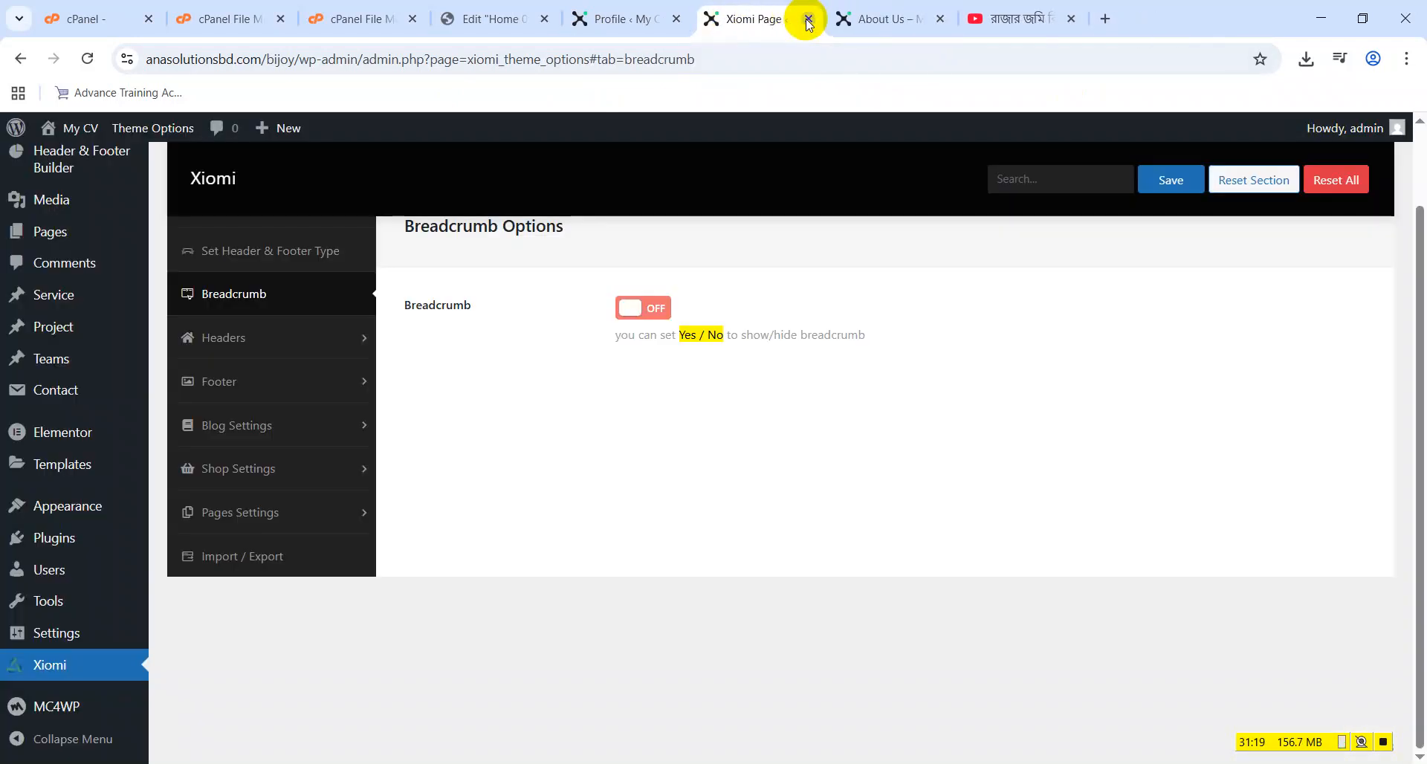
{"action": "left_click", "coordinate": [808, 20]}
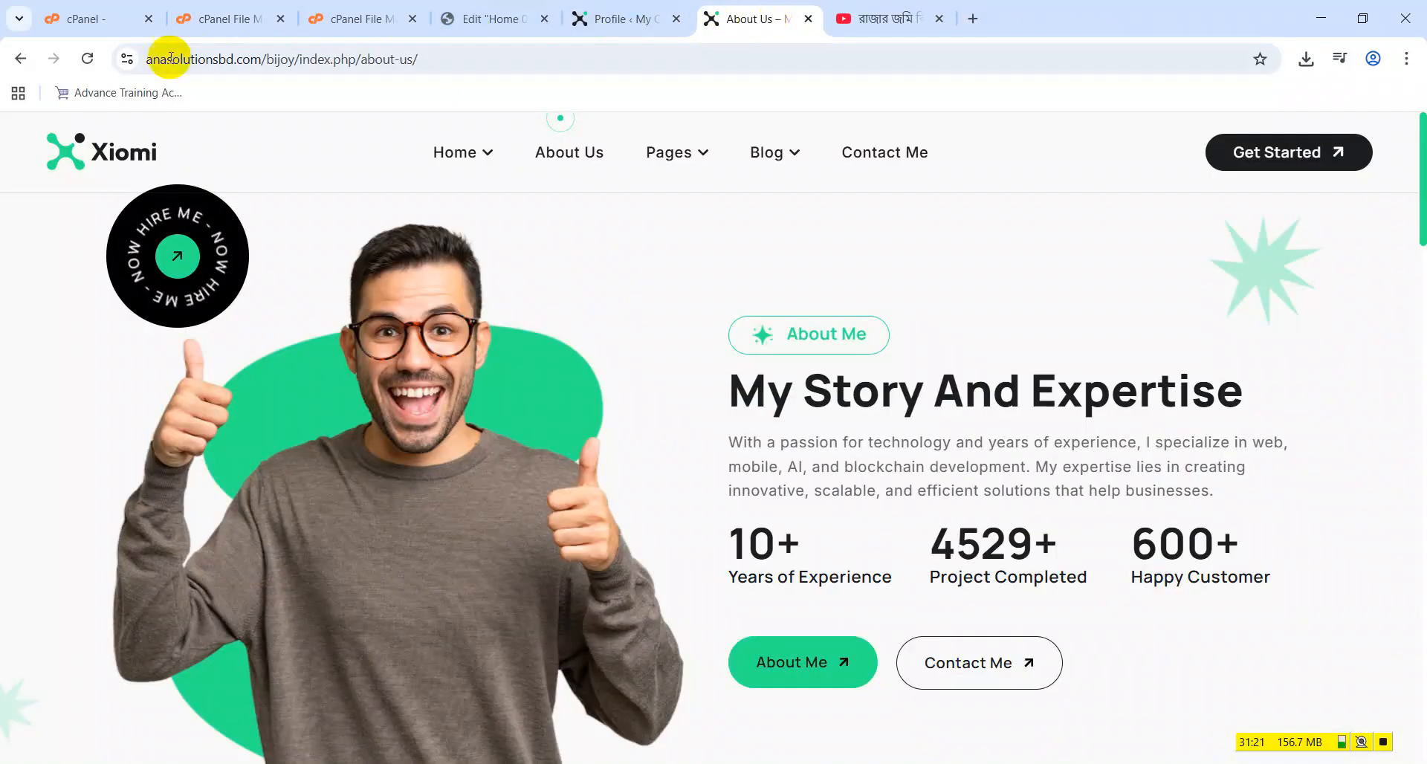
- Reload the site, open Home 01, and play the Show Reel video before closing its popup
{"action": "left_click", "coordinate": [87, 59]}
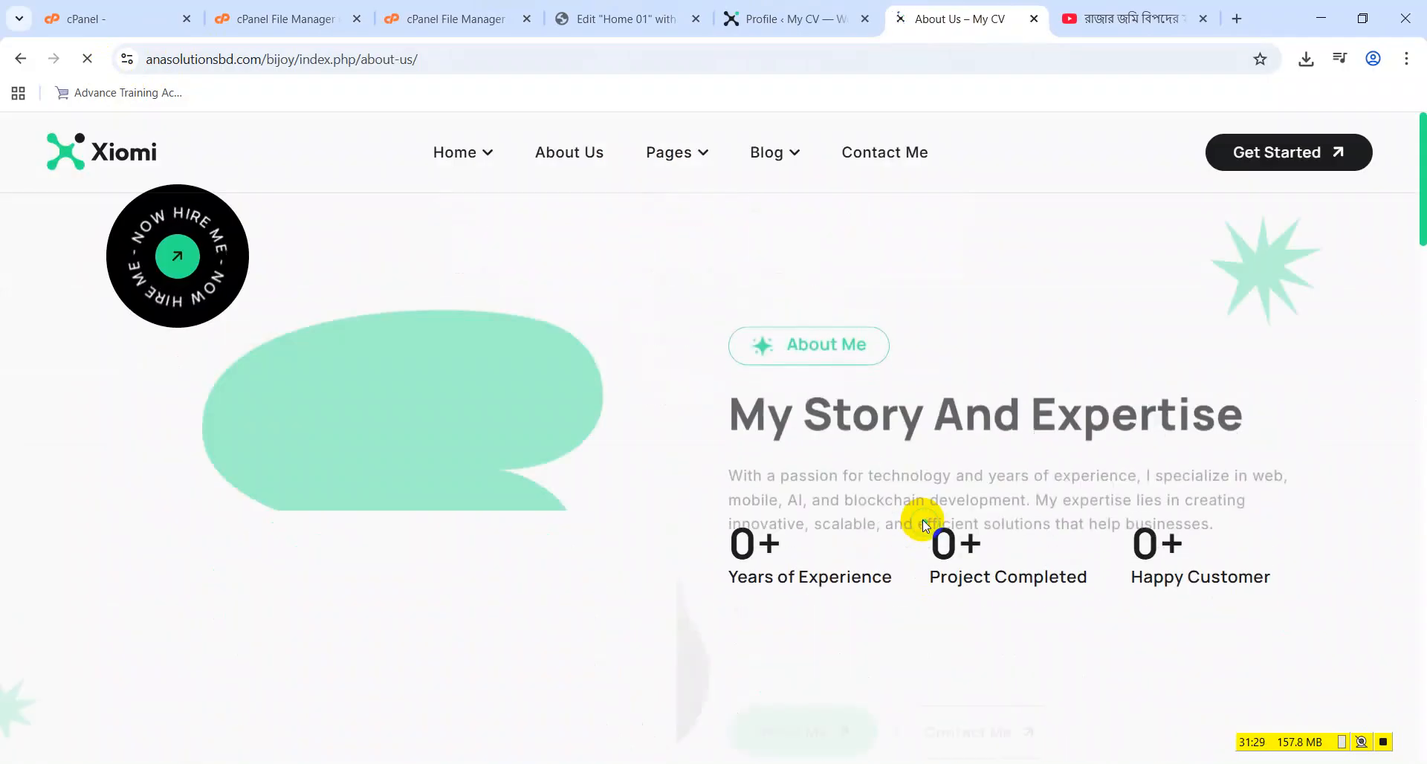
{"action": "mouse_move", "coordinate": [475, 158]}
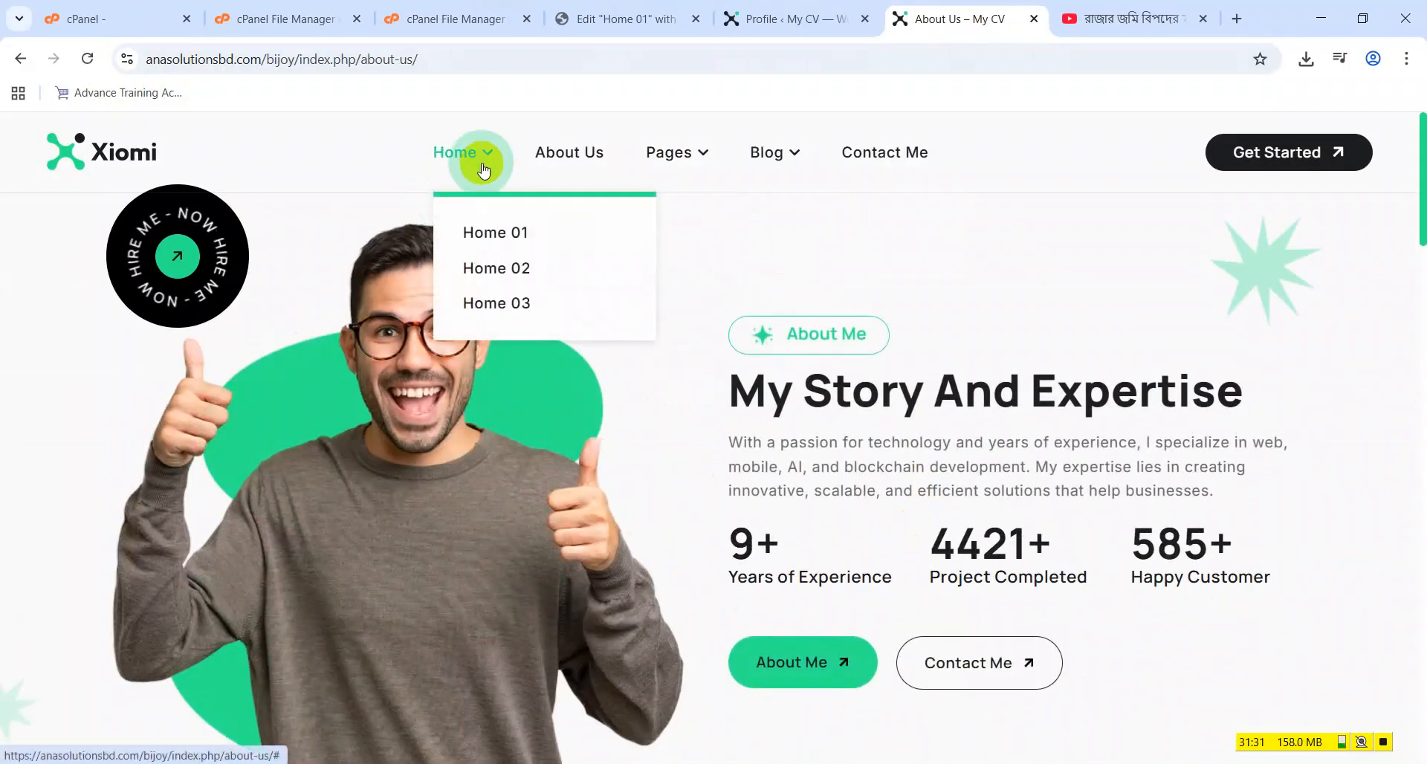
{"action": "left_click", "coordinate": [482, 232]}
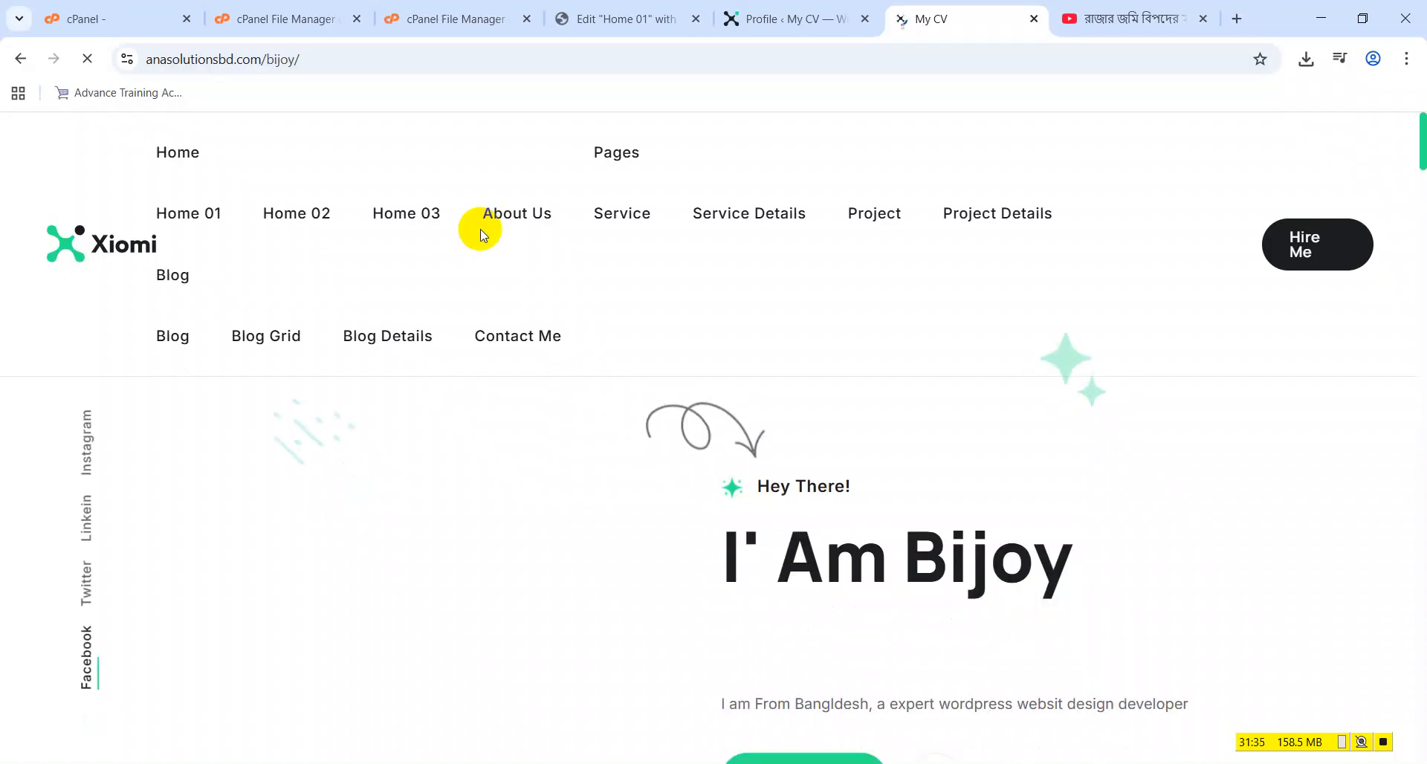
{"action": "scroll", "coordinate": [898, 328], "scroll_direction": "down", "scroll_amount": 3}
{"action": "scroll", "coordinate": [898, 328], "scroll_direction": "down", "scroll_amount": 5}
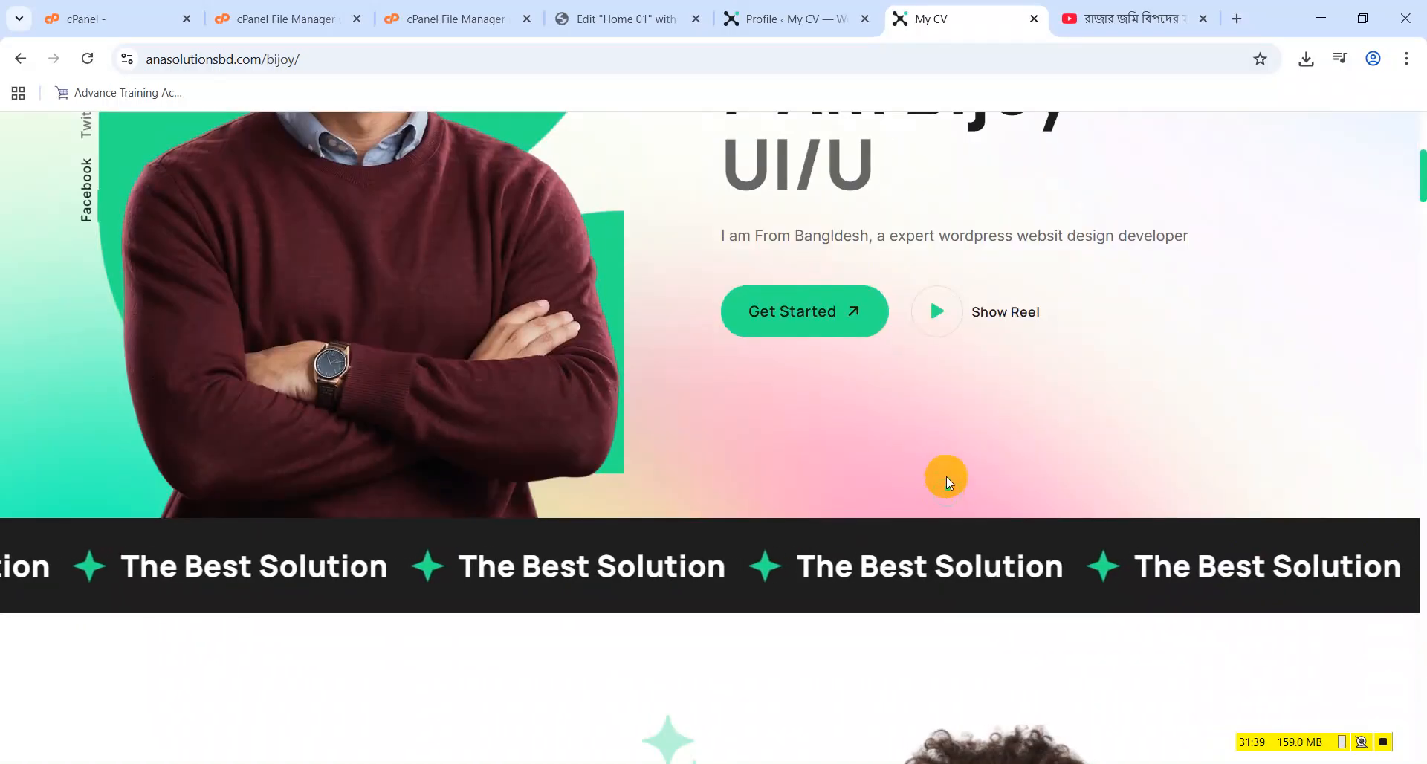
{"action": "left_click", "coordinate": [947, 313]}
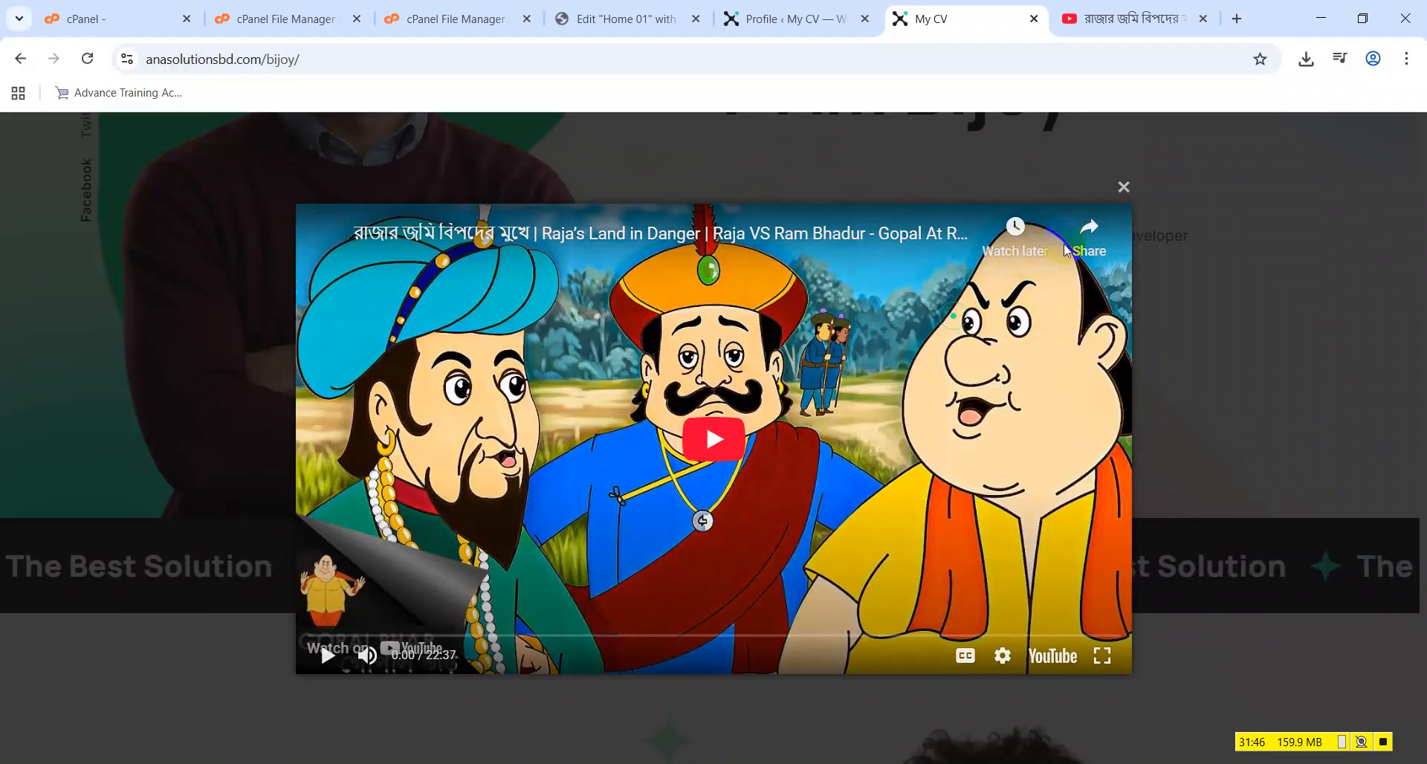
{"action": "left_click", "coordinate": [1122, 188]}
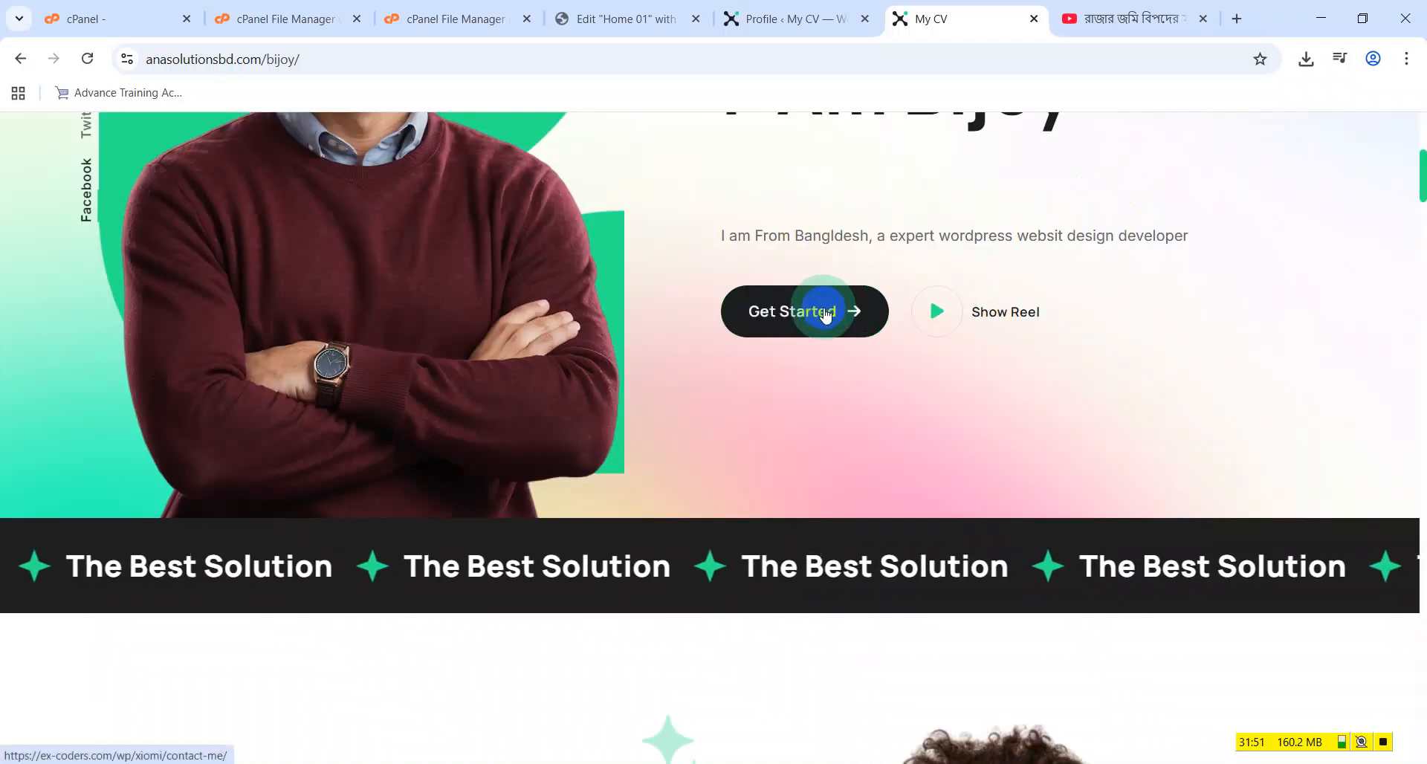
{"action": "left_click", "coordinate": [598, 12]}
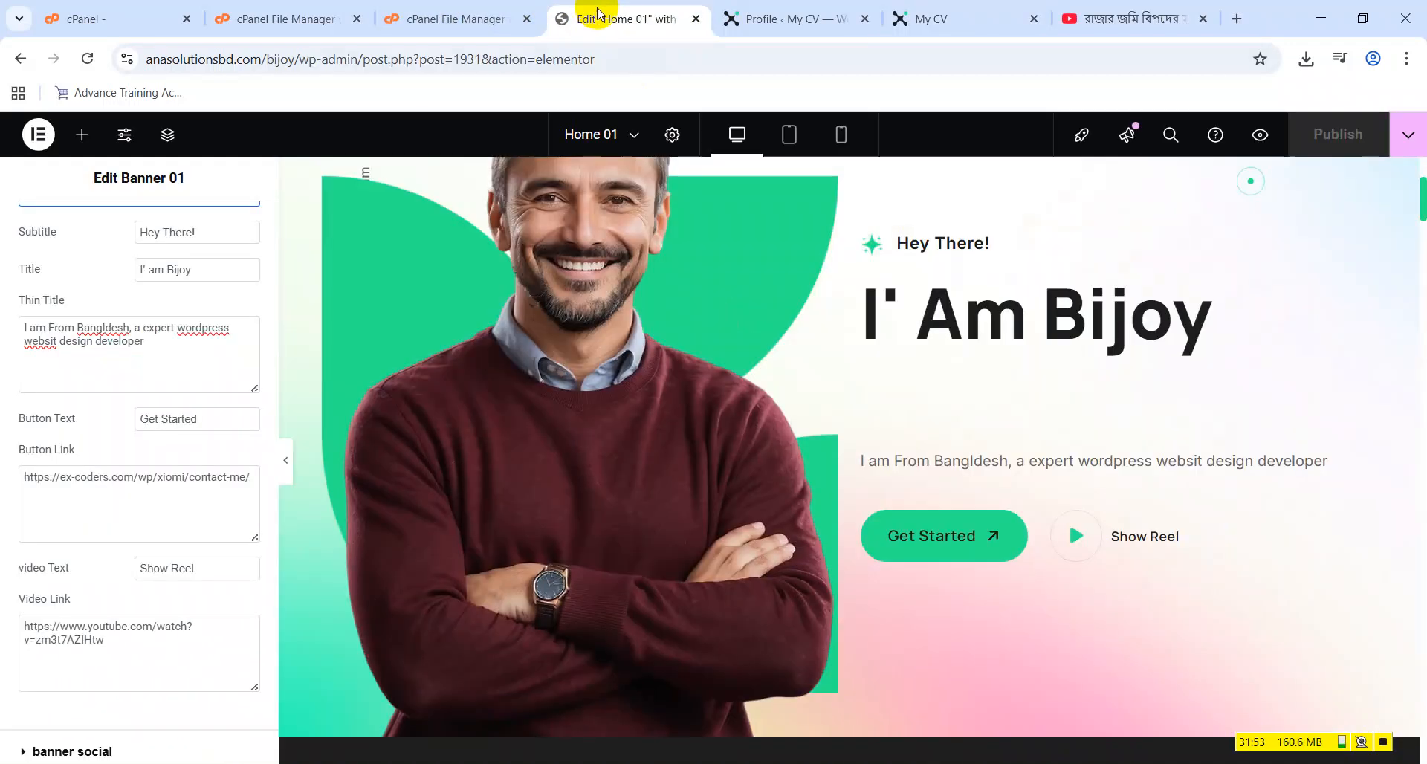
{"action": "scroll", "coordinate": [317, 211], "scroll_direction": "down", "scroll_amount": 4}
{"action": "scroll", "coordinate": [223, 312], "scroll_direction": "down", "scroll_amount": 3}
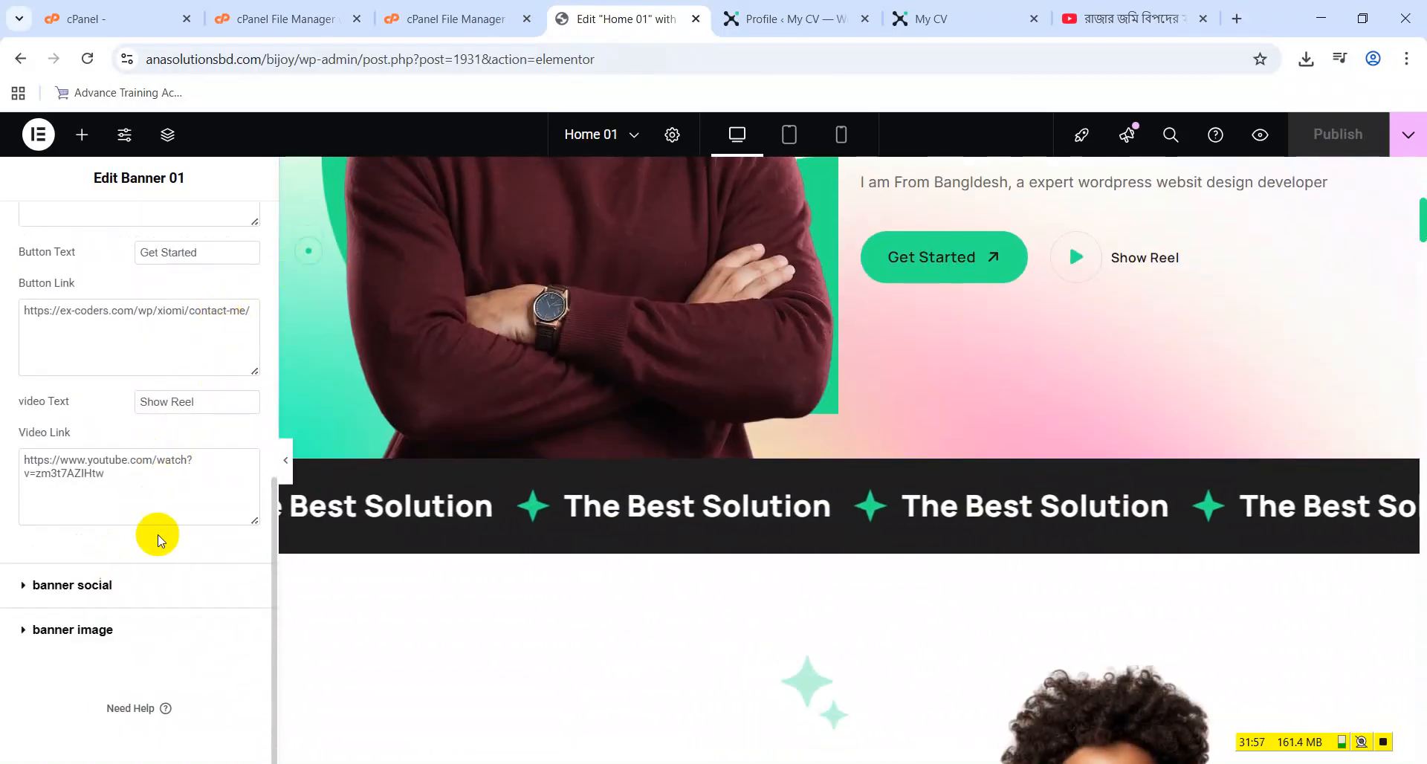
{"action": "scroll", "coordinate": [947, 304], "scroll_direction": "up", "scroll_amount": 3}
{"action": "scroll", "coordinate": [943, 309], "scroll_direction": "up", "scroll_amount": 5}
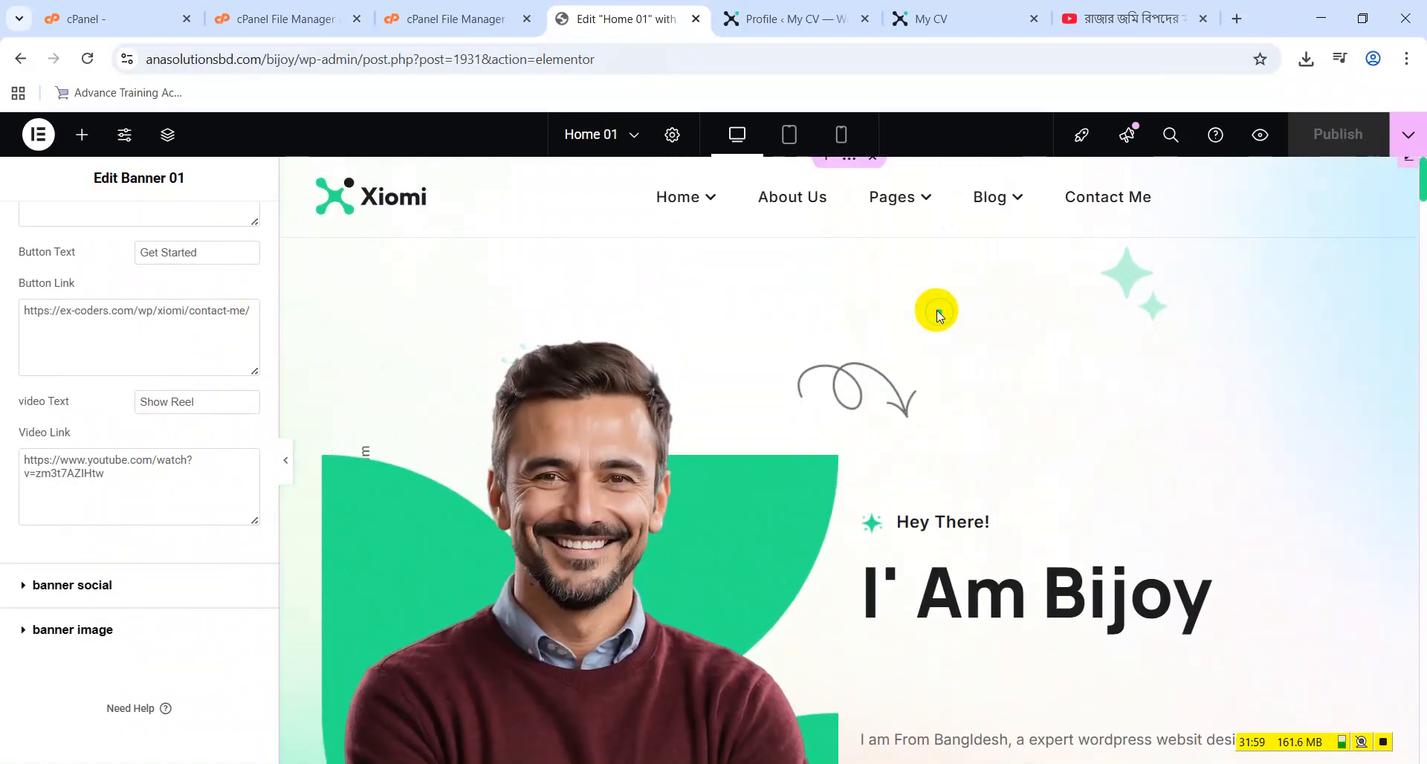
{"action": "scroll", "coordinate": [439, 286], "scroll_direction": "down", "scroll_amount": 3}
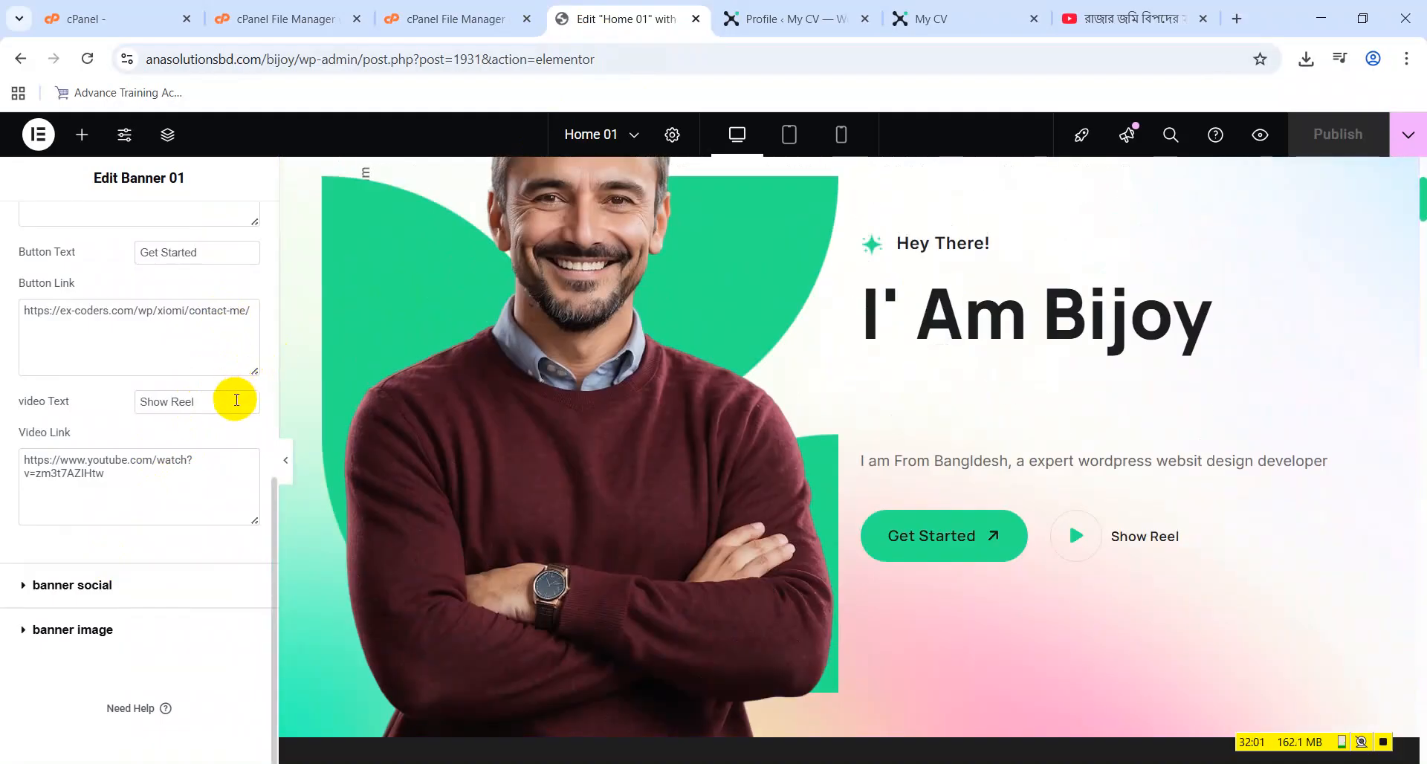
{"action": "left_click", "coordinate": [817, 15]}
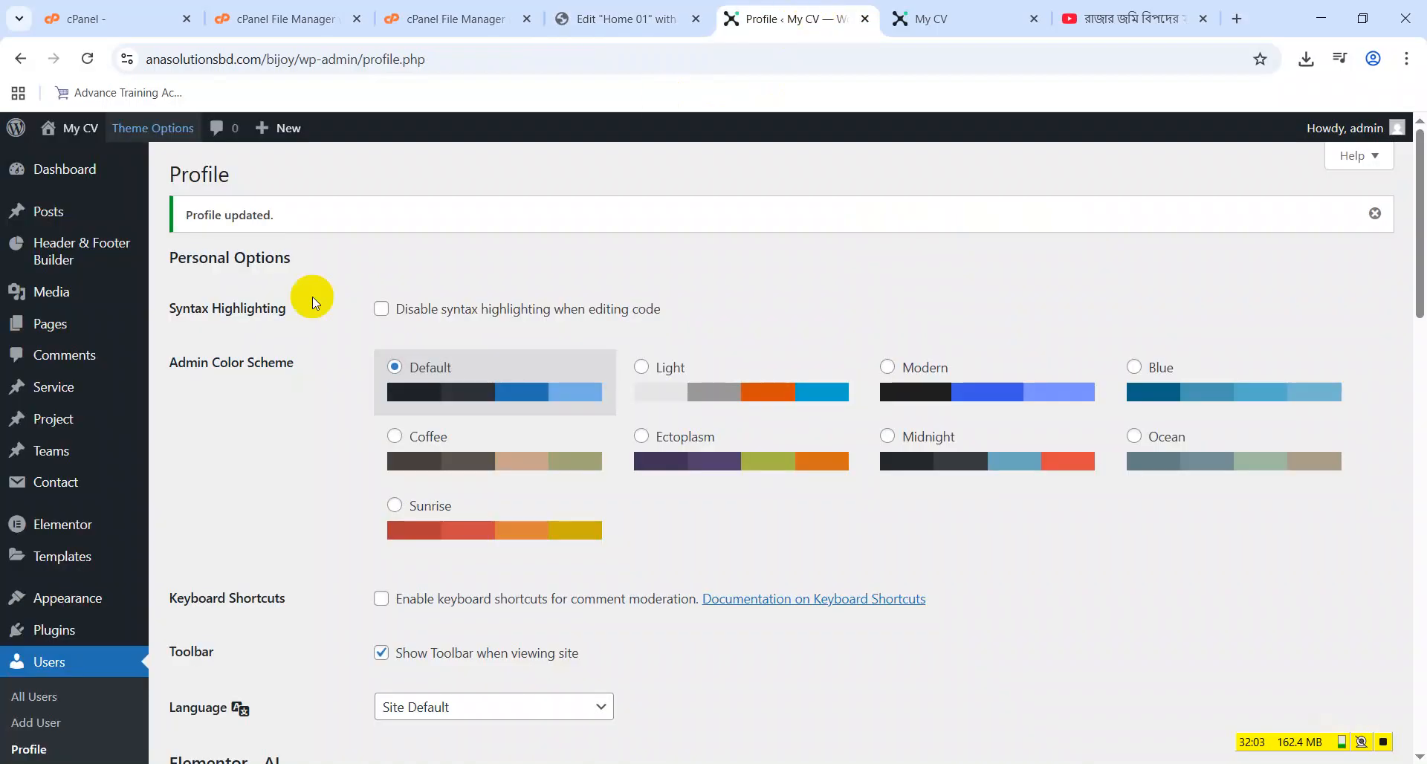
{"action": "left_click", "coordinate": [892, 26]}
{"action": "scroll", "coordinate": [79, 292], "scroll_direction": "up", "scroll_amount": 3}
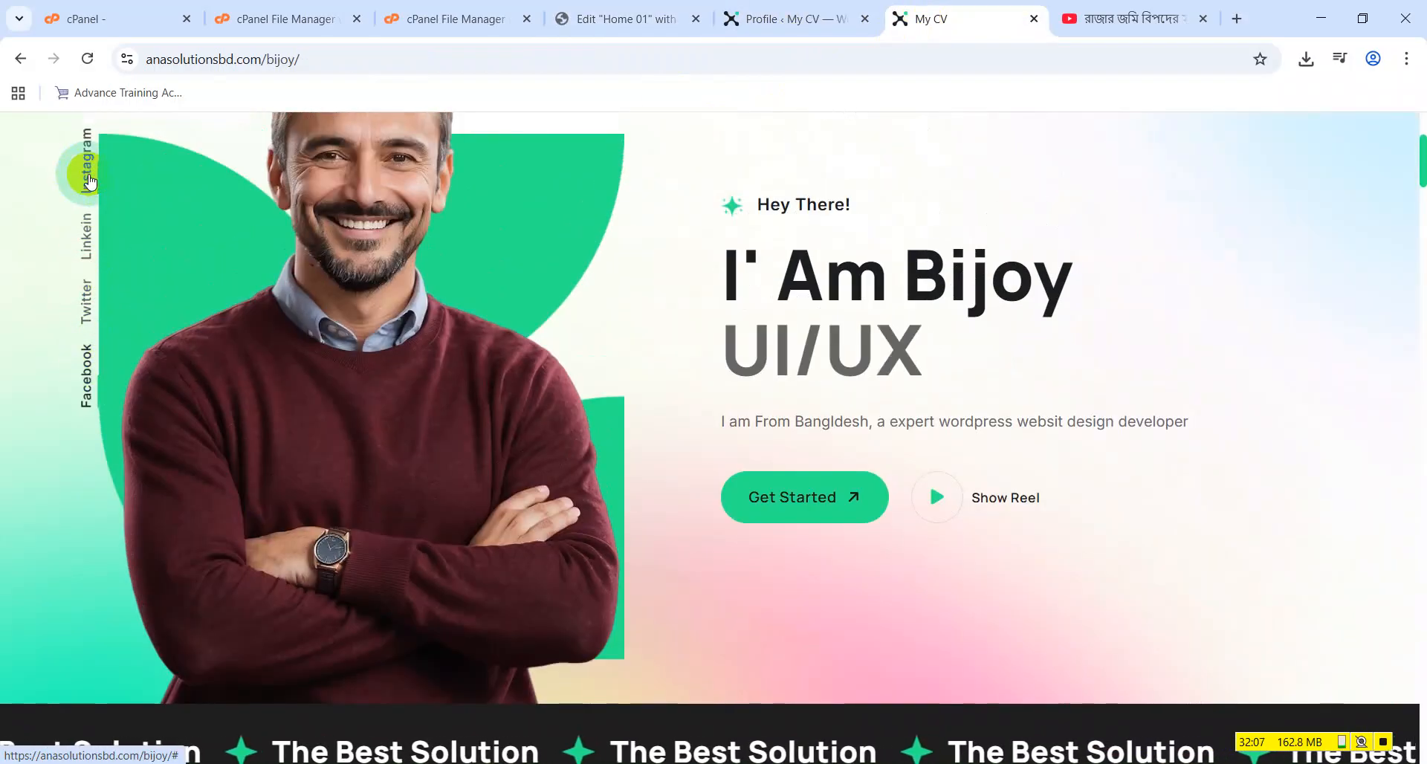
{"action": "scroll", "coordinate": [539, 141], "scroll_direction": "up", "scroll_amount": 3}
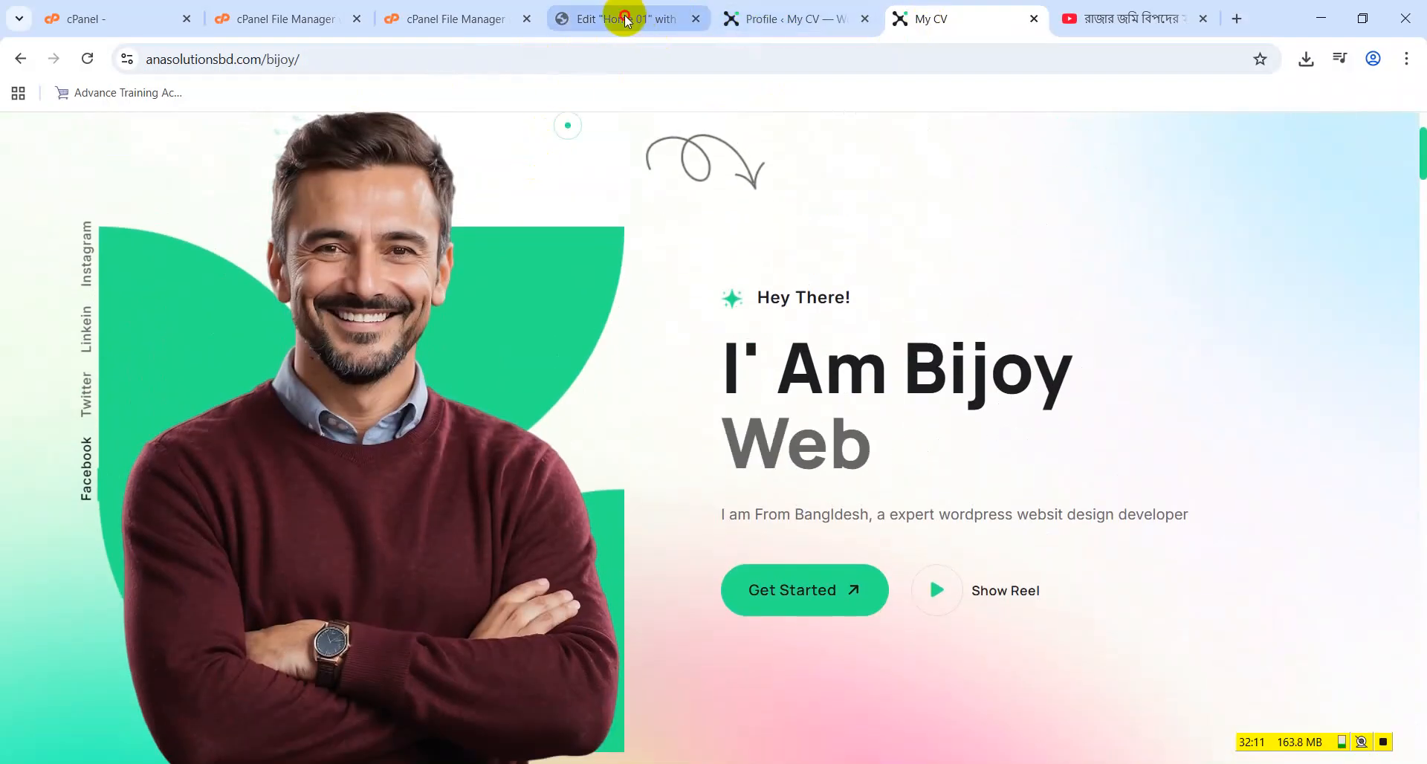
{"action": "left_click", "coordinate": [584, 29]}
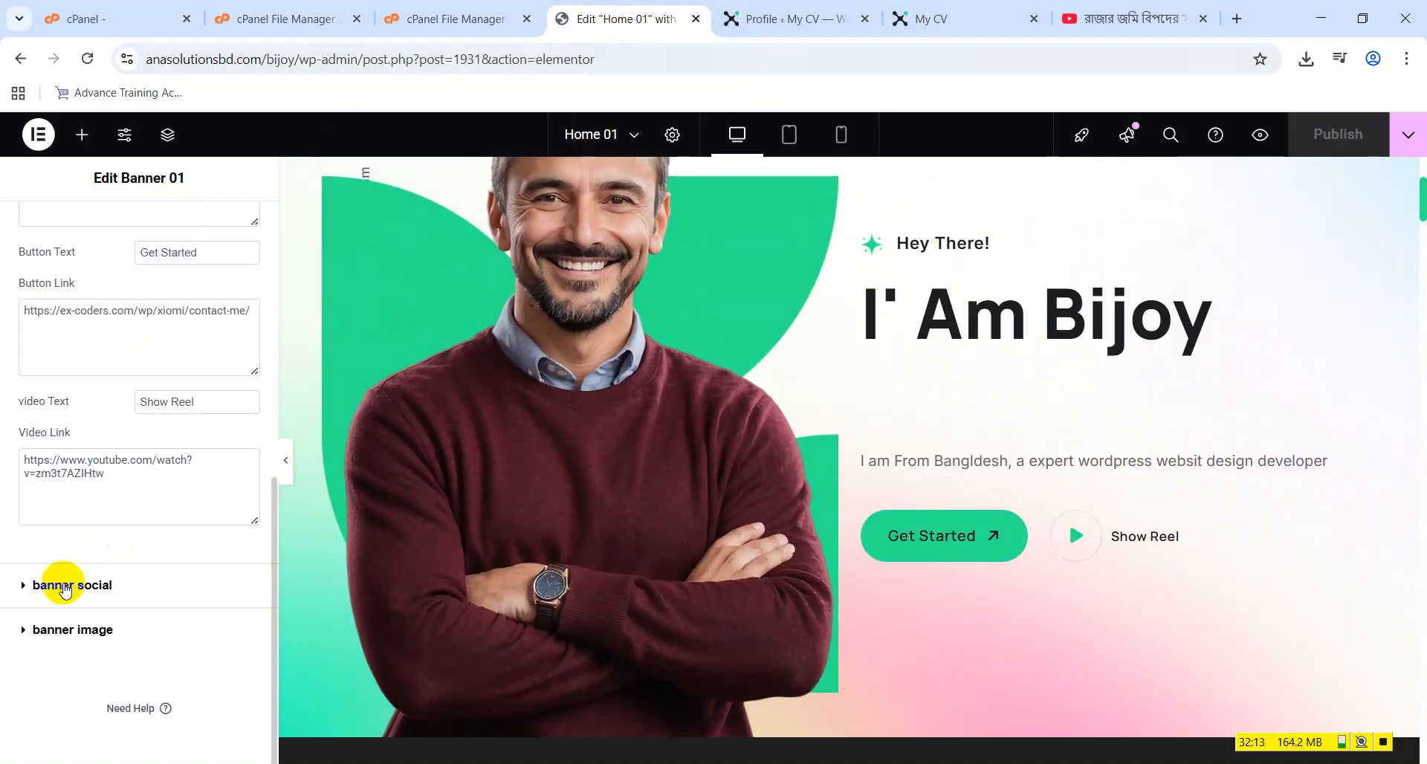
- Expand the banner social Items #1–#4, delete Item #4 (Instagram), and publish Home 01
{"action": "left_click", "coordinate": [65, 587]}
{"action": "left_click", "coordinate": [132, 446]}
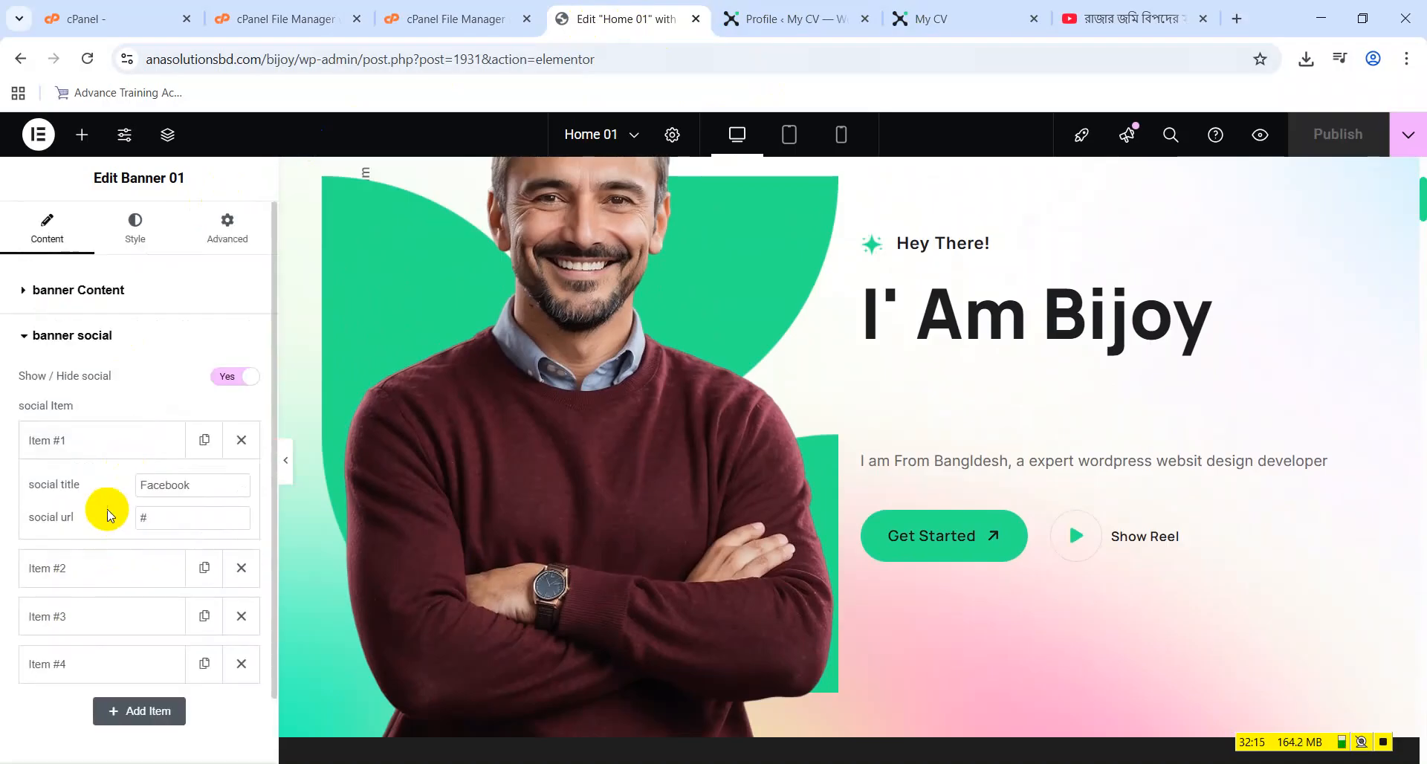
{"action": "left_click", "coordinate": [117, 567]}
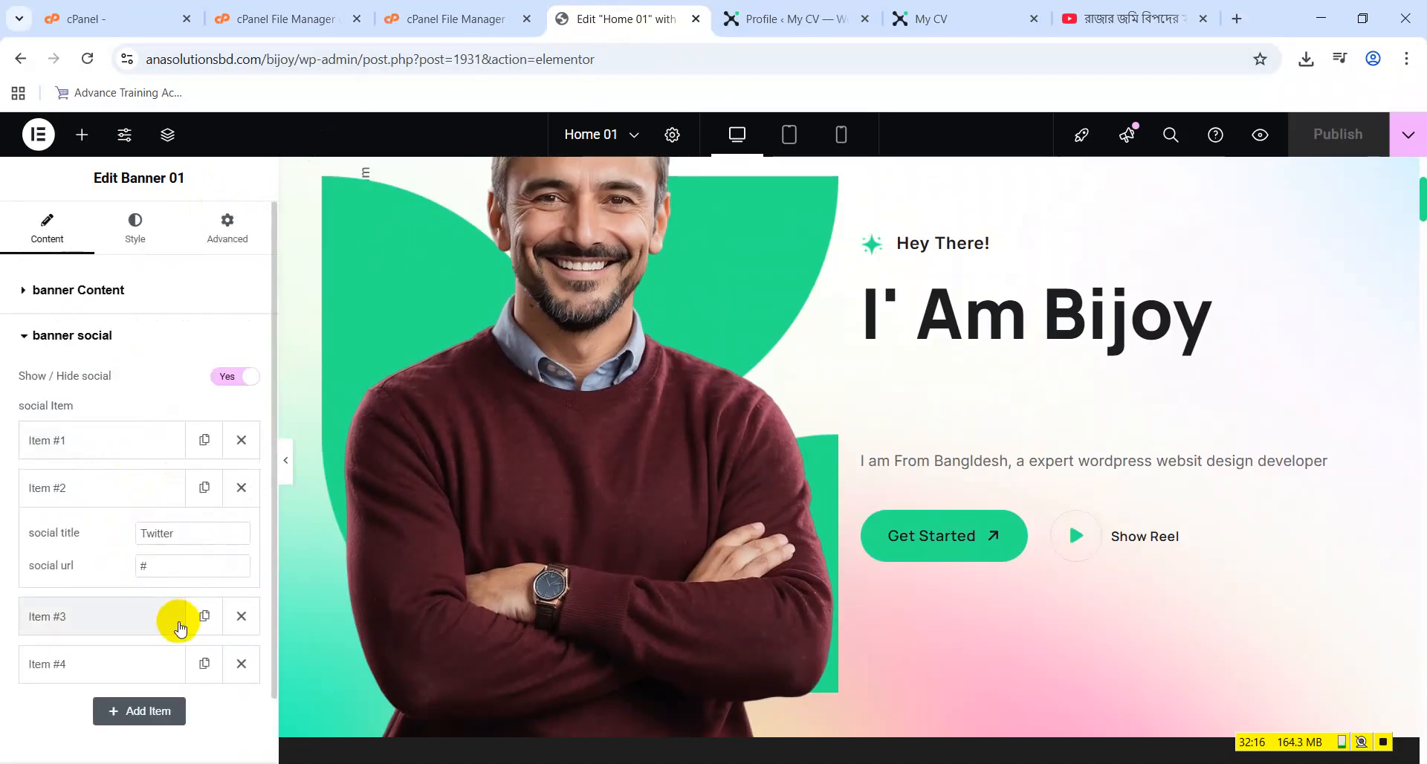
{"action": "left_click", "coordinate": [128, 625]}
{"action": "left_click", "coordinate": [121, 660]}
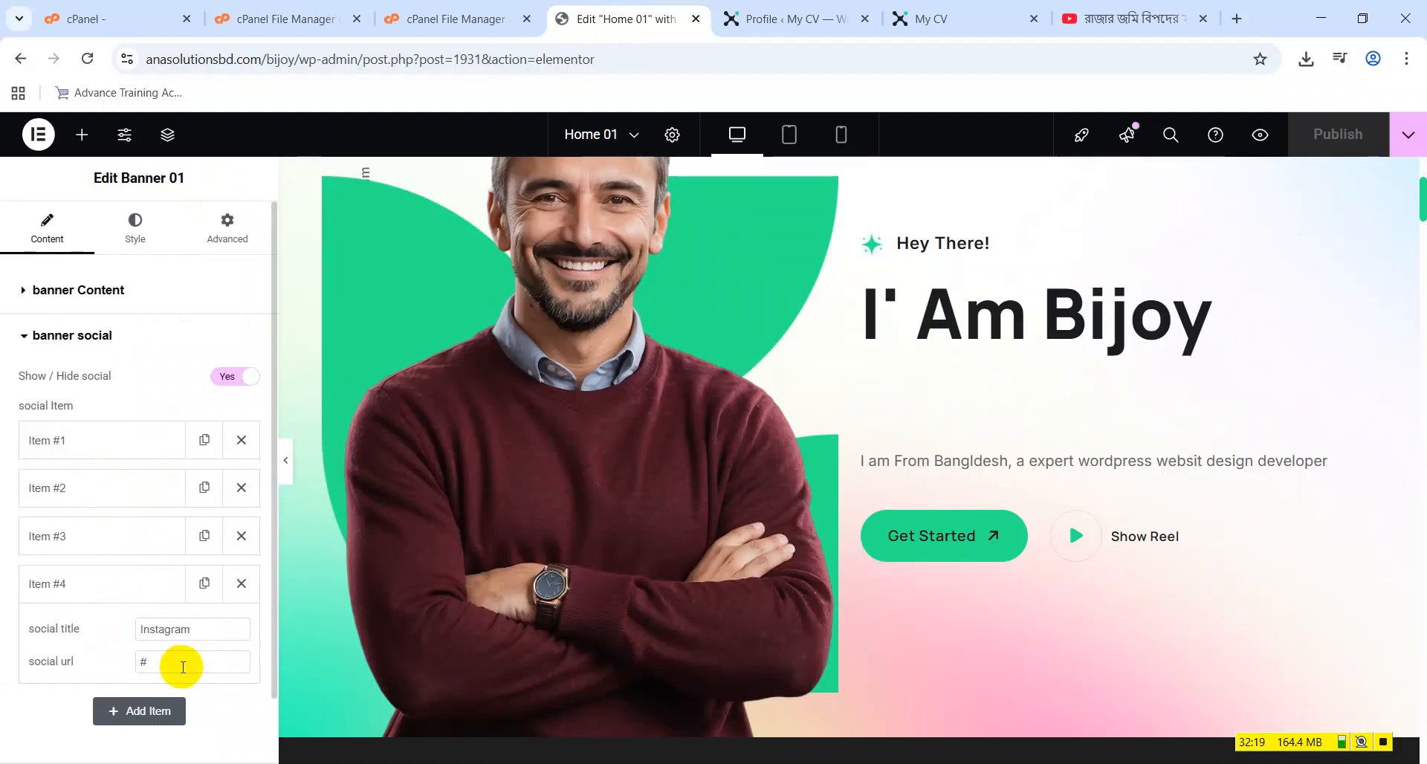
{"action": "left_click", "coordinate": [242, 584]}
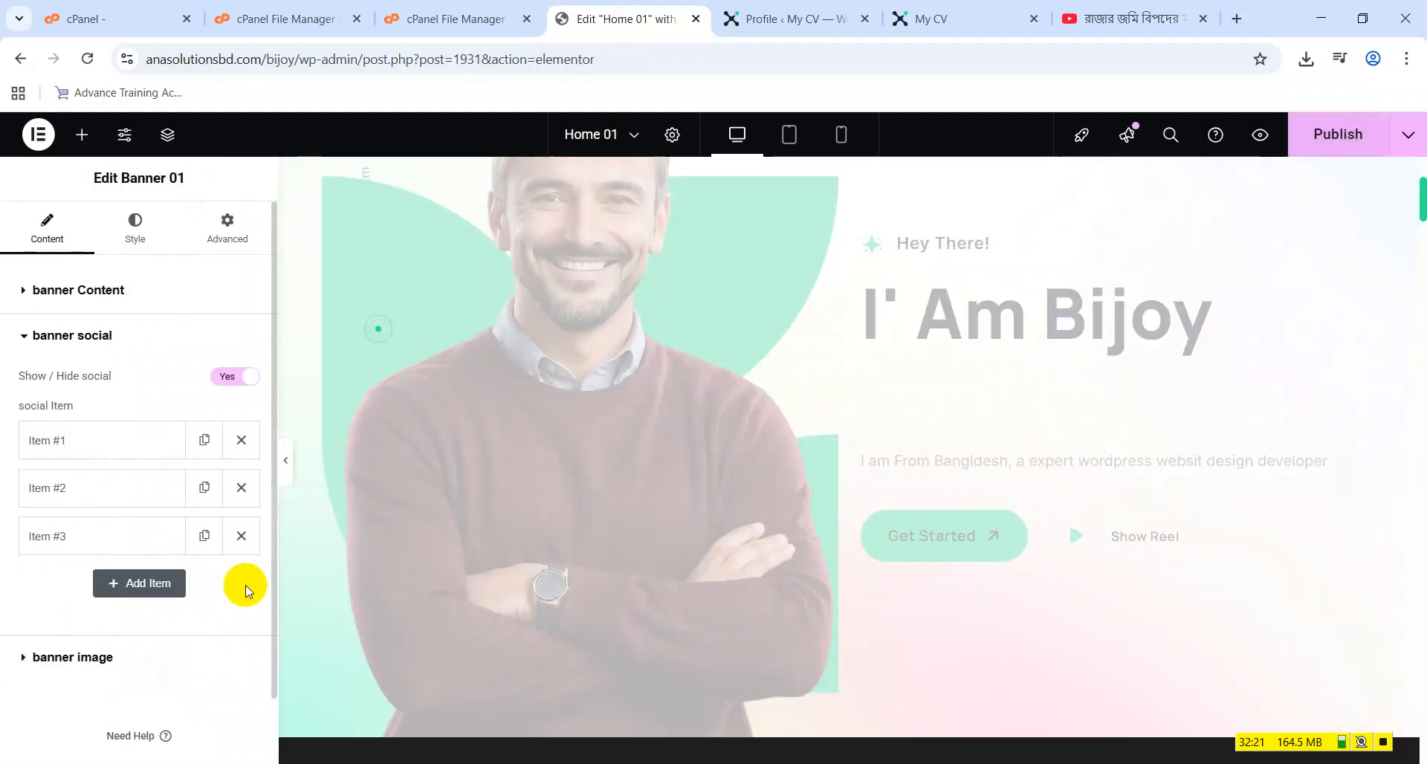
{"action": "left_click", "coordinate": [1321, 136]}
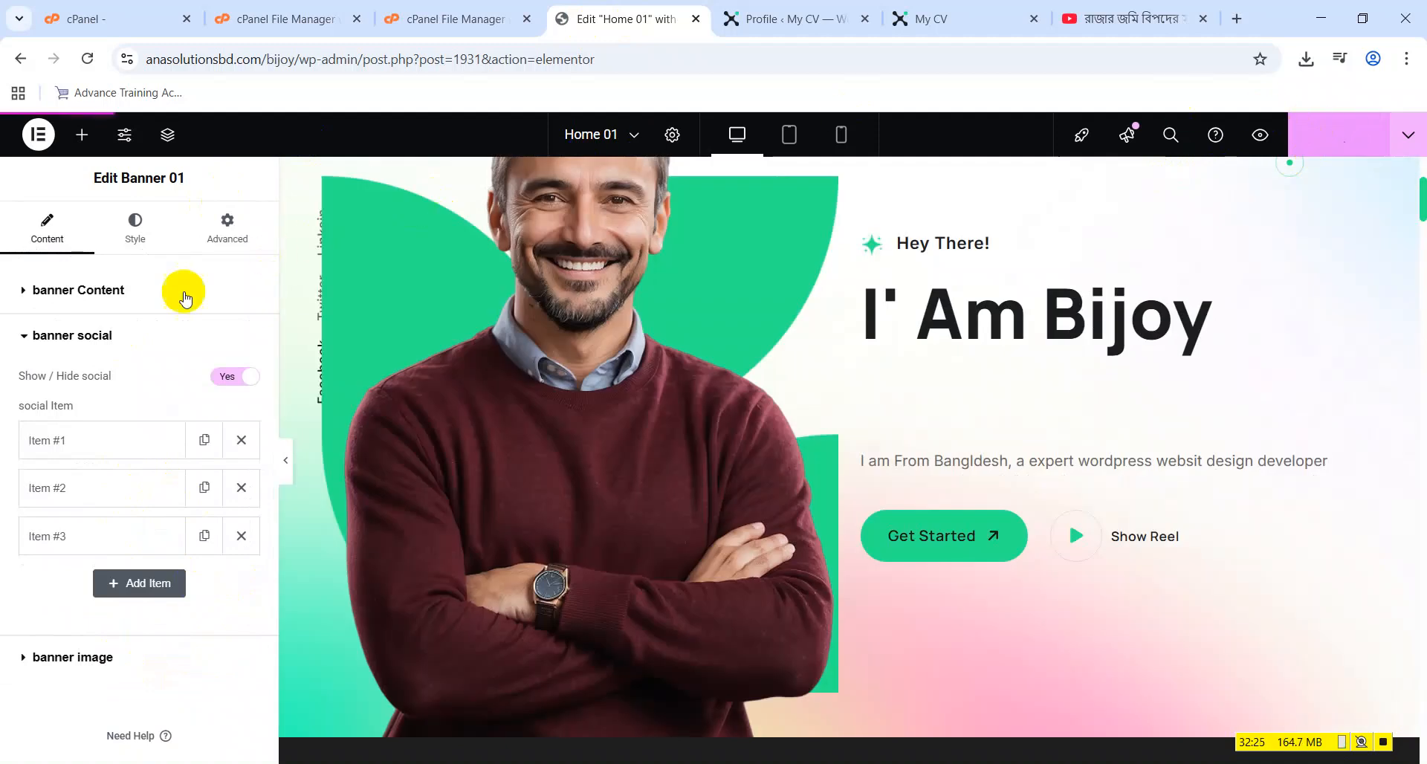
- Reload the live My CV site to see only Facebook, Twitter and Linkein social links
{"action": "left_click", "coordinate": [815, 25]}
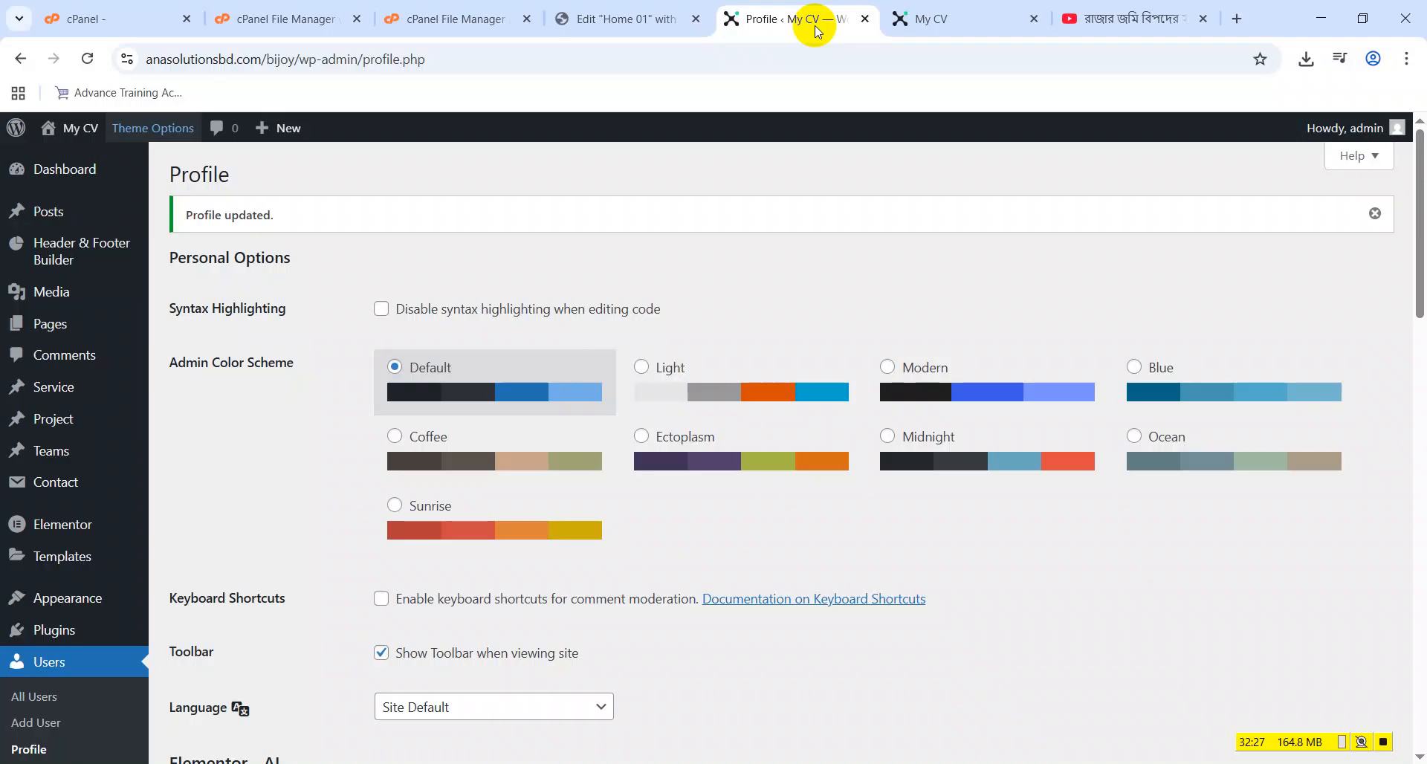
{"action": "left_click", "coordinate": [932, 15]}
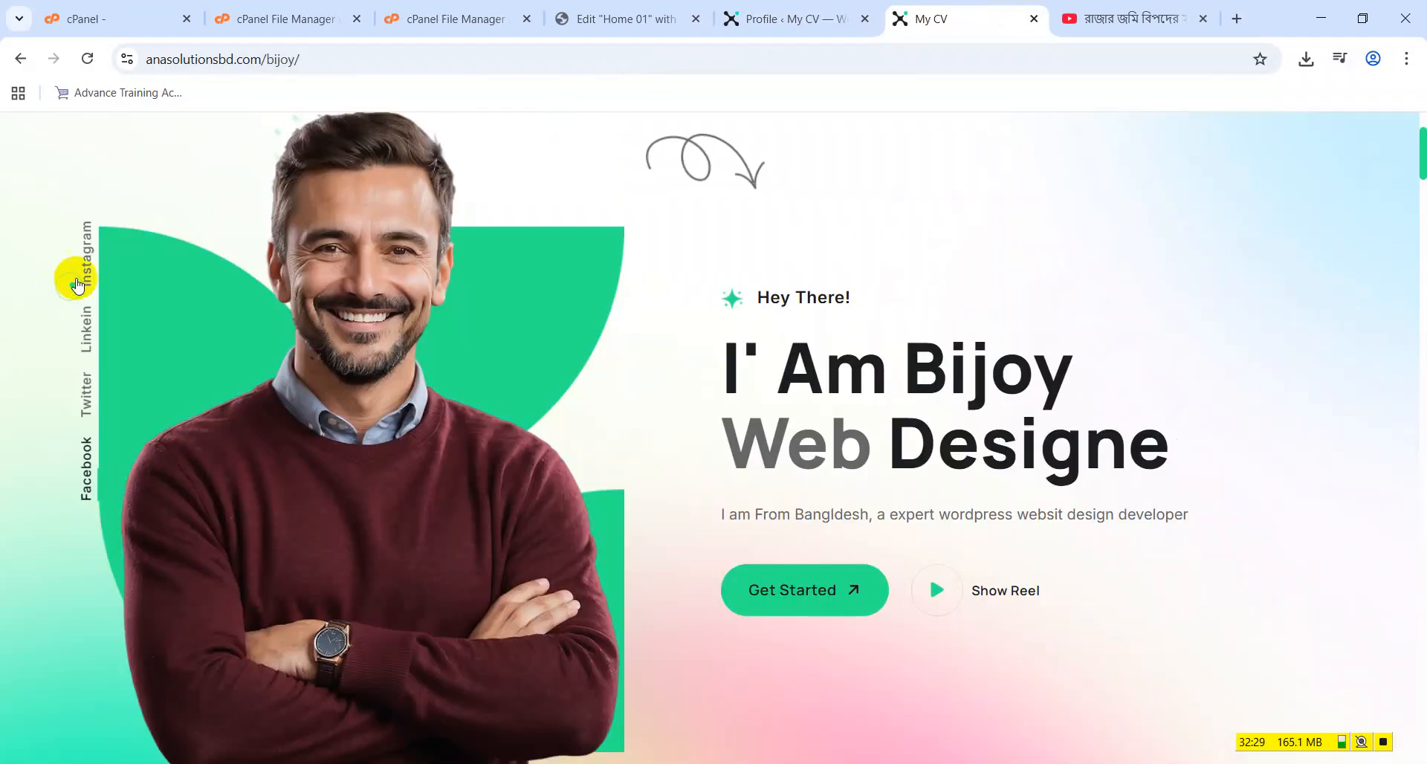
{"action": "left_click", "coordinate": [88, 60]}
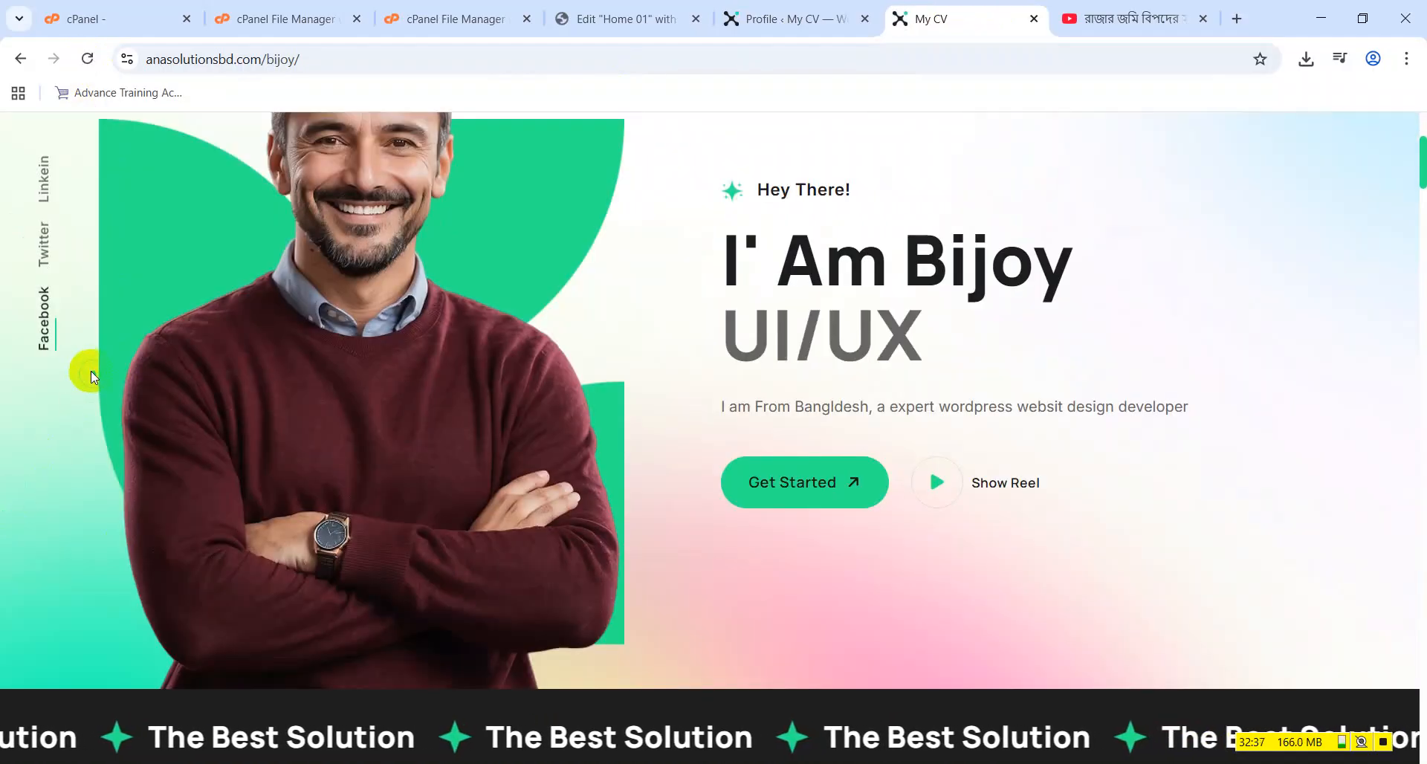
{"action": "scroll", "coordinate": [91, 372], "scroll_direction": "up", "scroll_amount": 2}
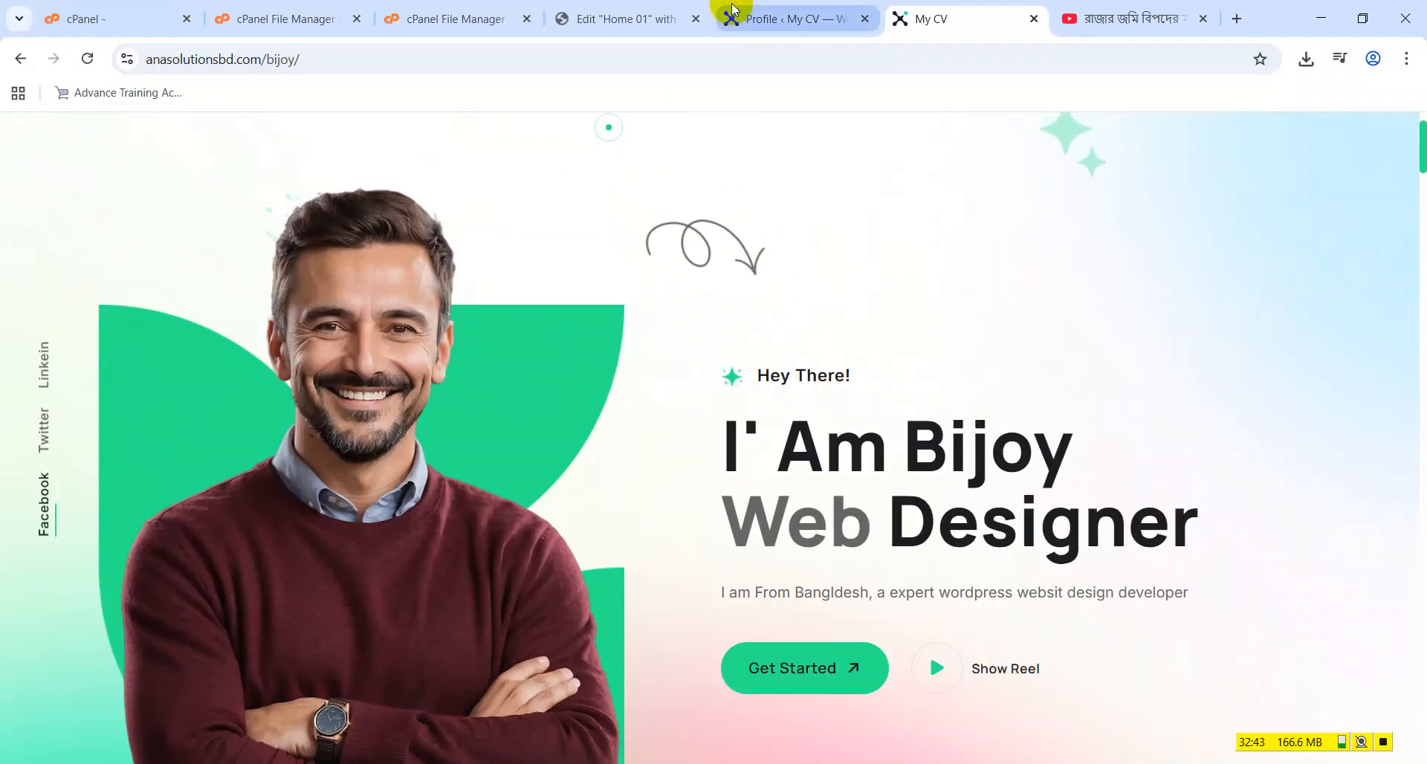
- Duplicate the Linkein social item, retitle the copy 'CMIT', and reload the live My CV site
{"action": "left_click", "coordinate": [652, 17]}
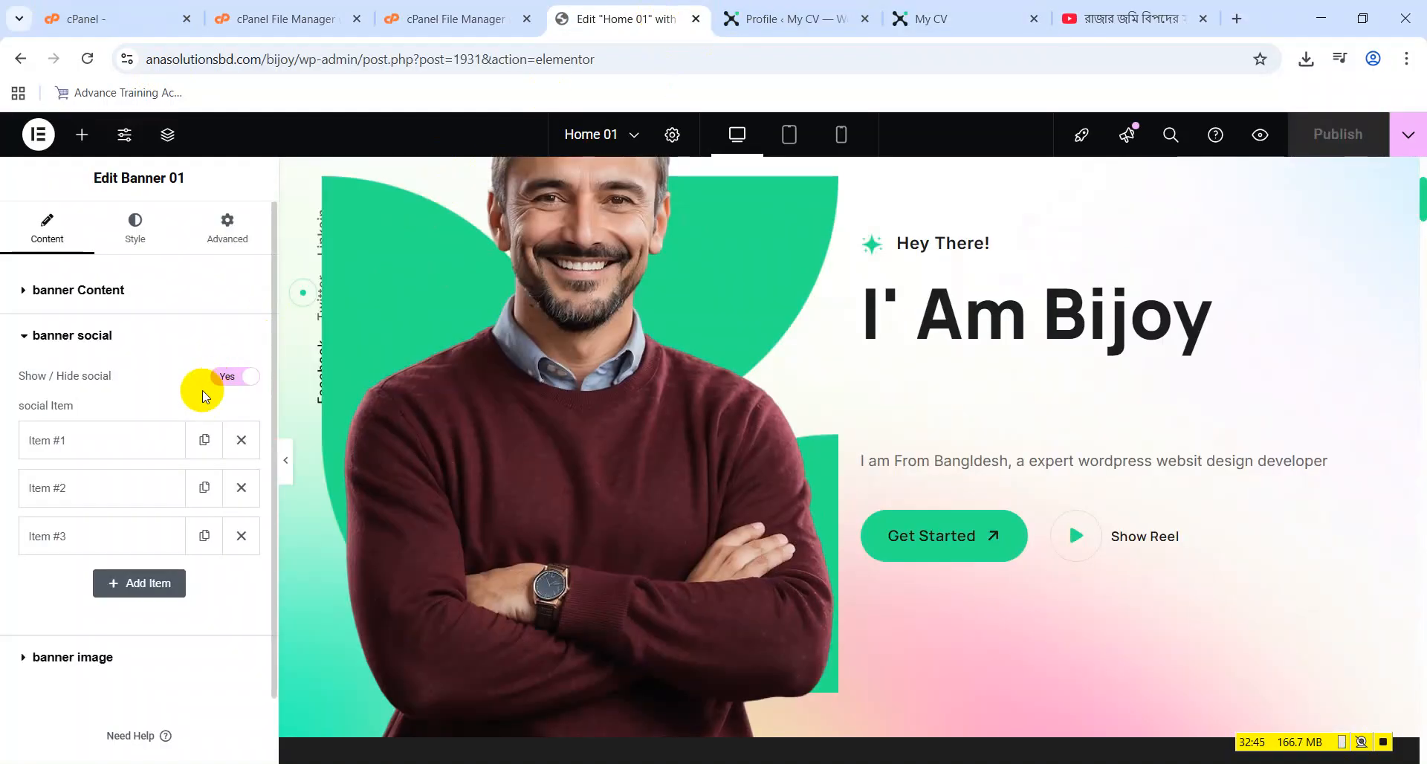
{"action": "left_click", "coordinate": [204, 536]}
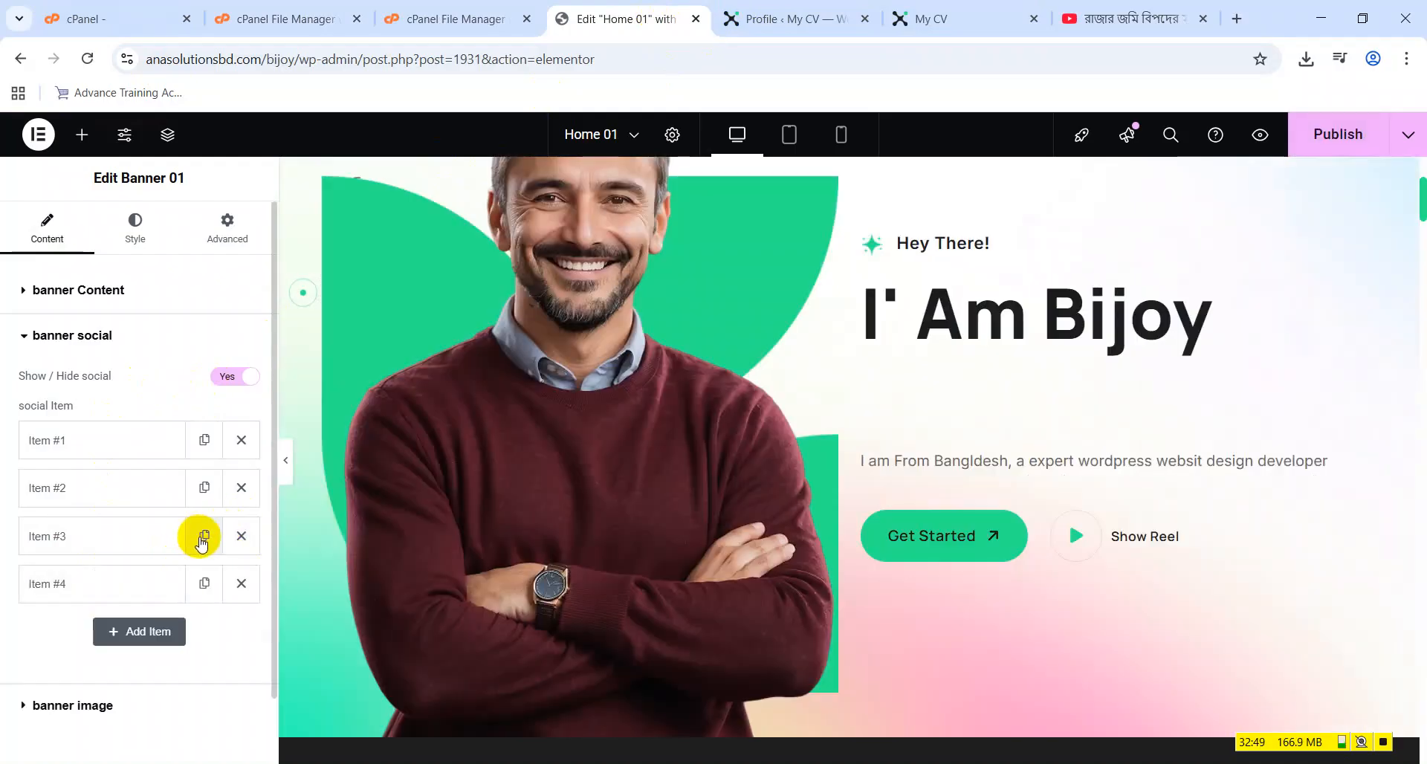
{"action": "left_click", "coordinate": [141, 581]}
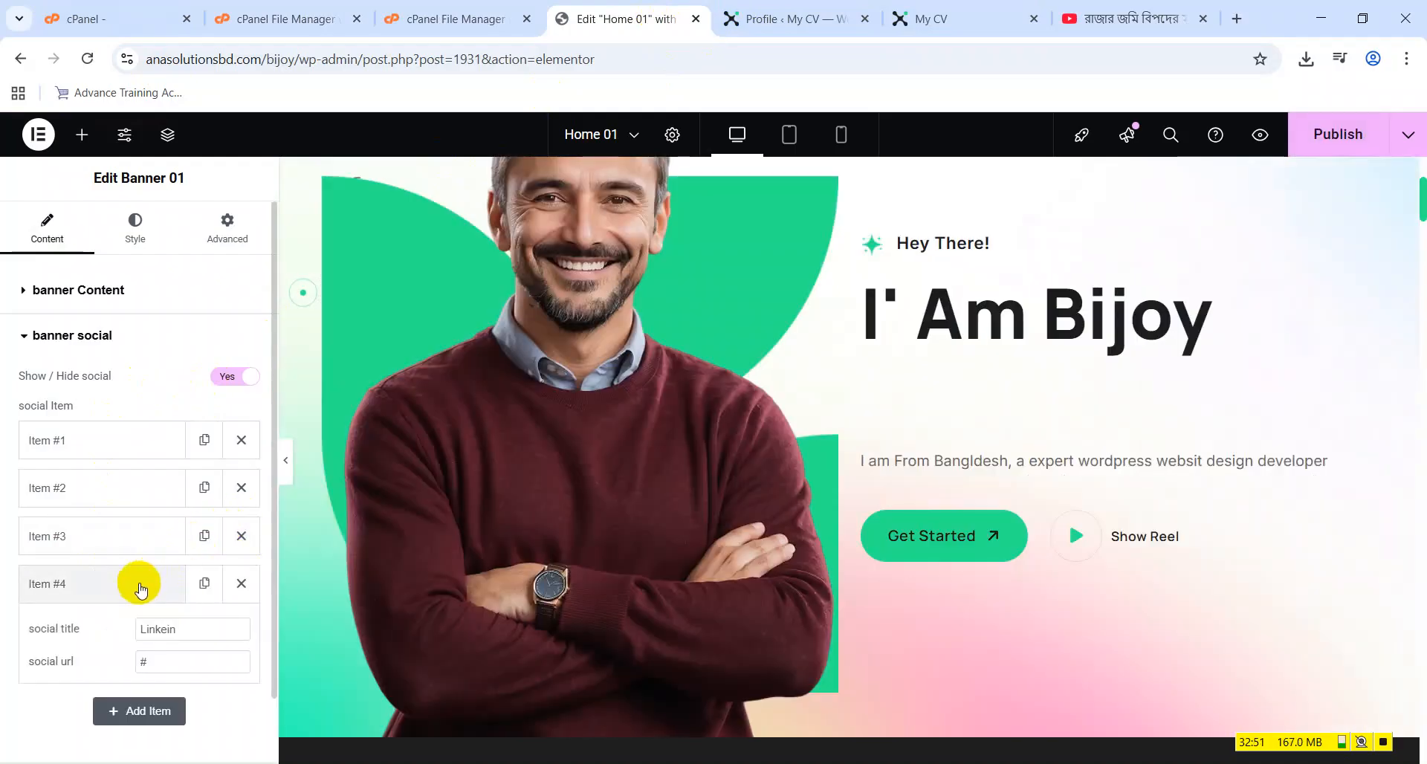
{"action": "left_click_drag", "start_coordinate": [172, 634], "coordinate": [97, 641]}
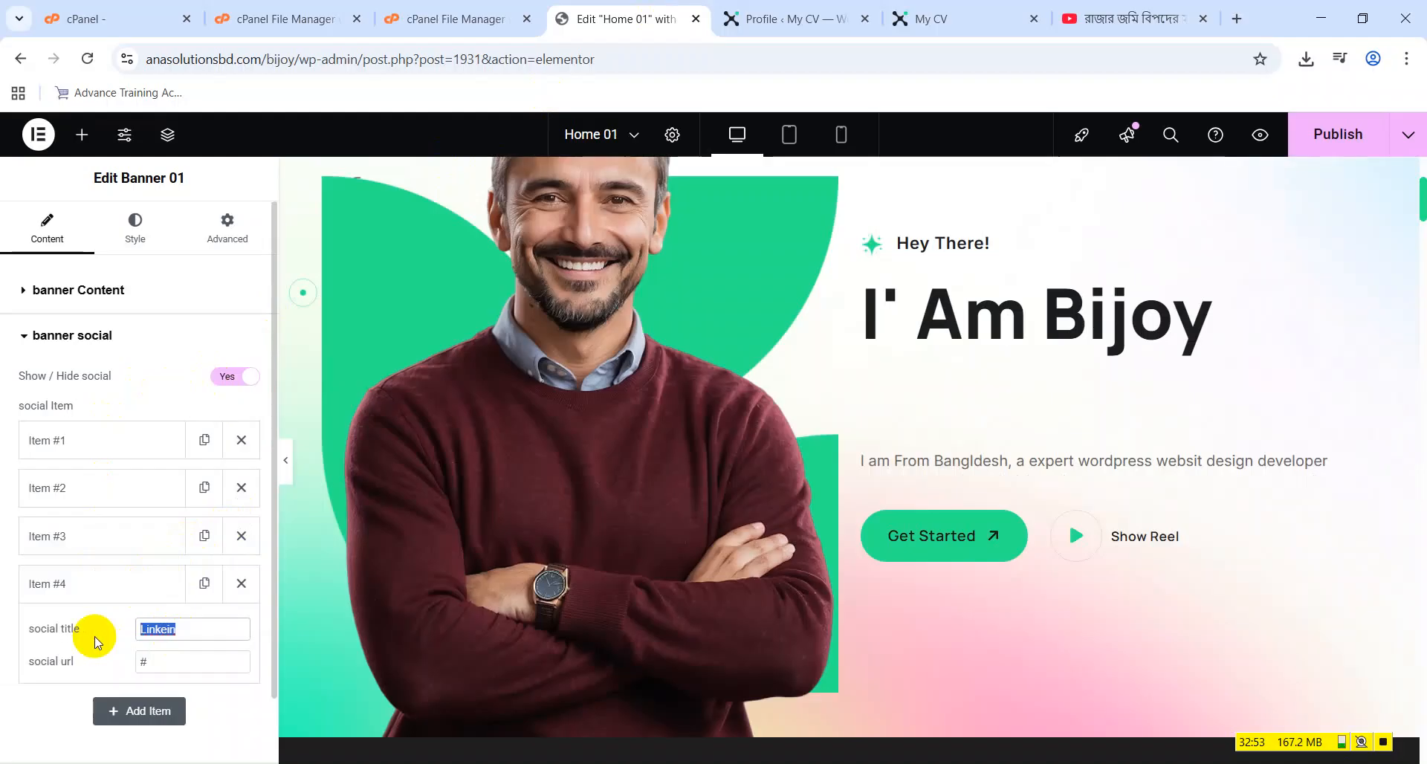
{"action": "type", "text": "CMIT"}
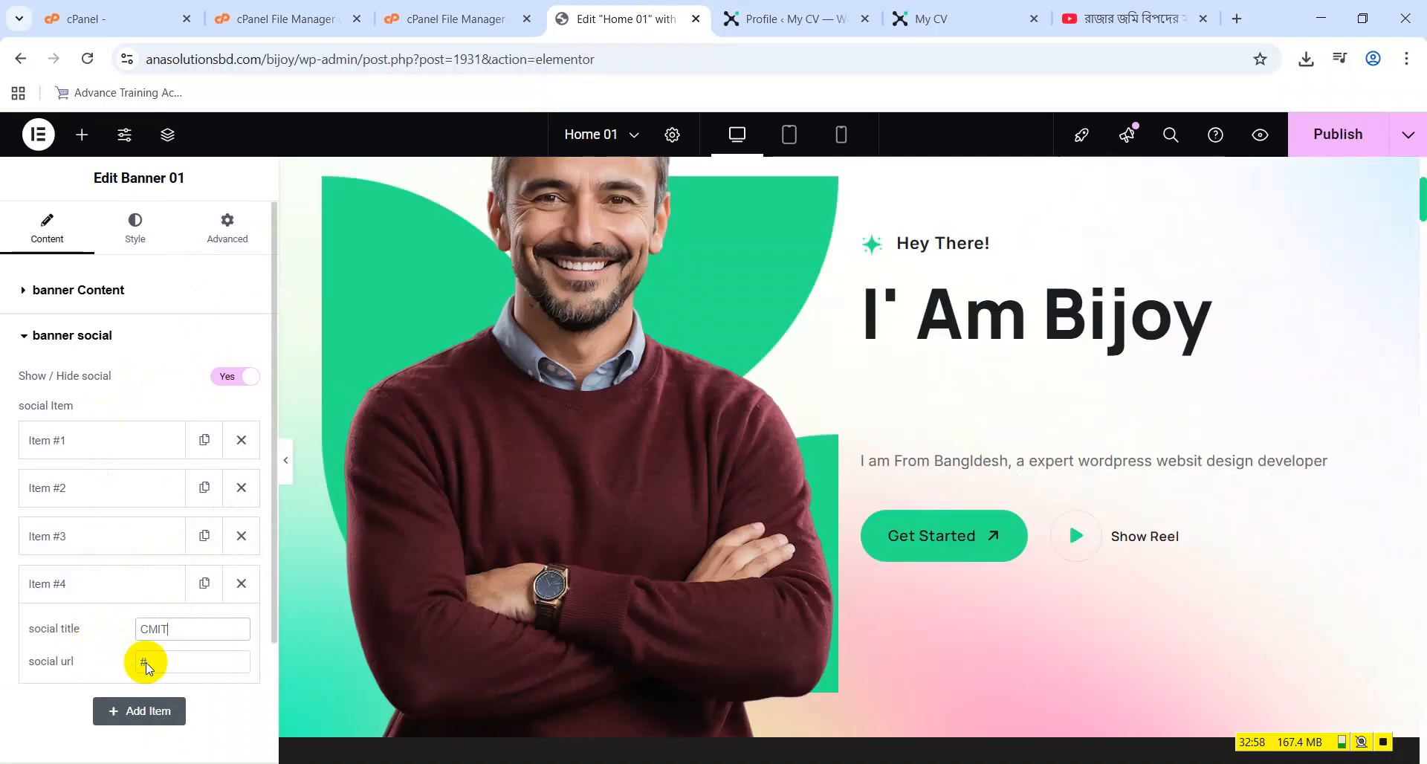
{"action": "double_click", "coordinate": [142, 661]}
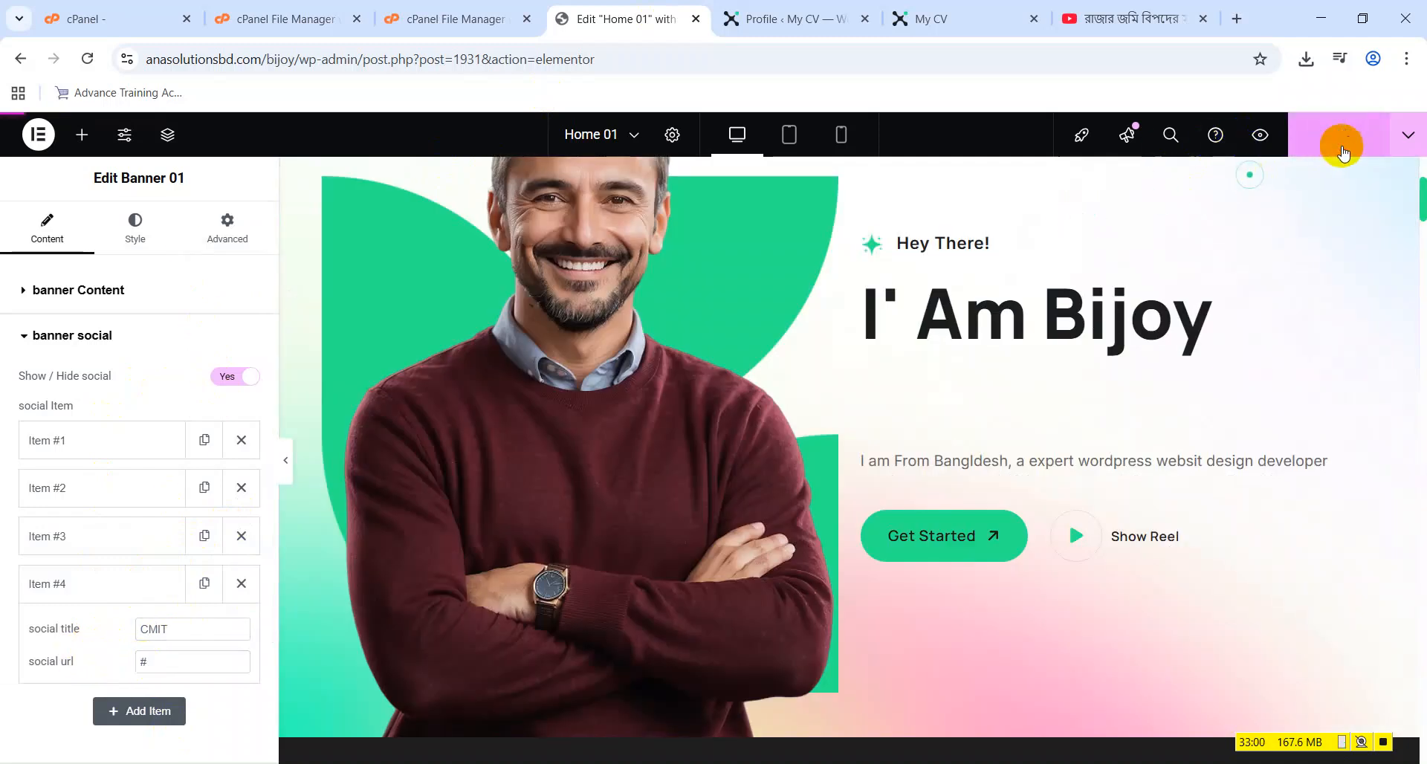
{"action": "left_click", "coordinate": [971, 20]}
{"action": "left_click", "coordinate": [86, 58]}
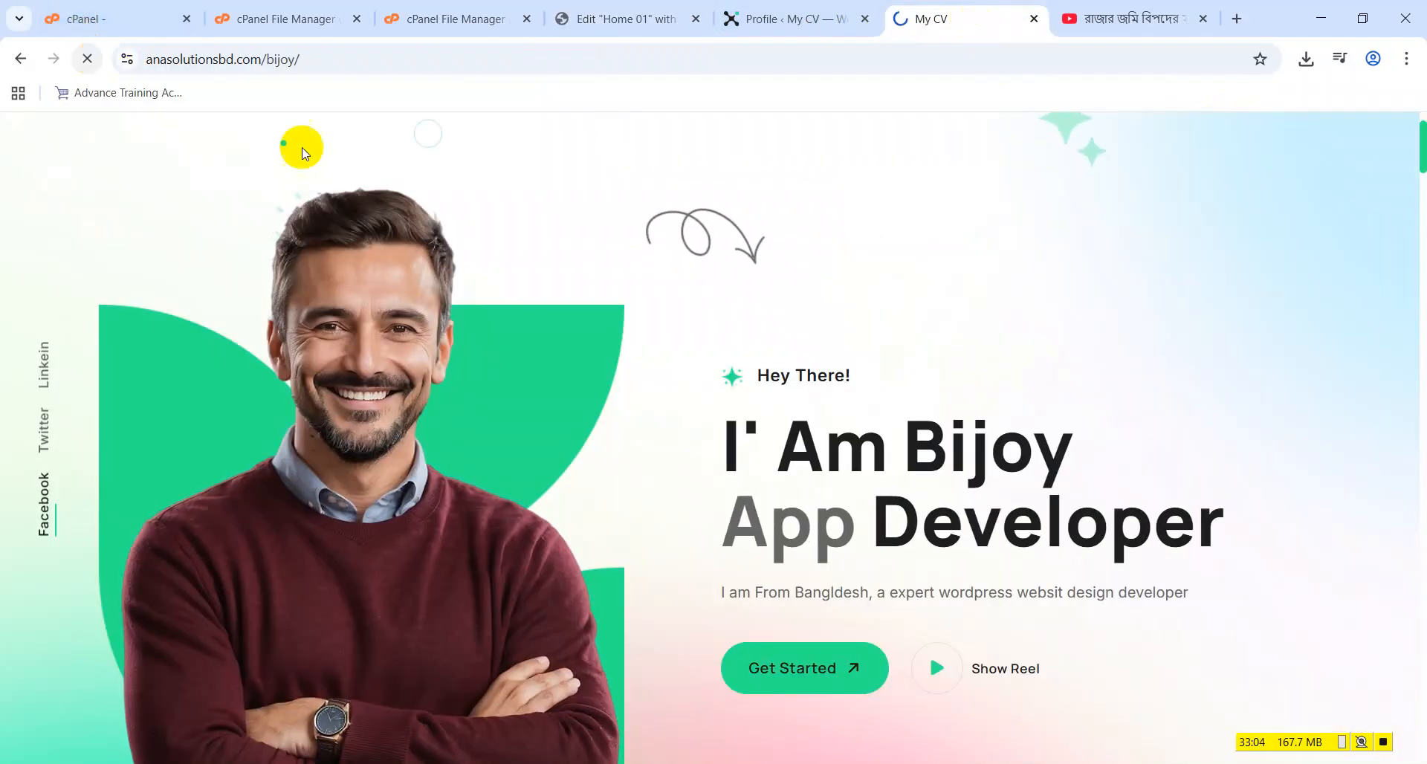